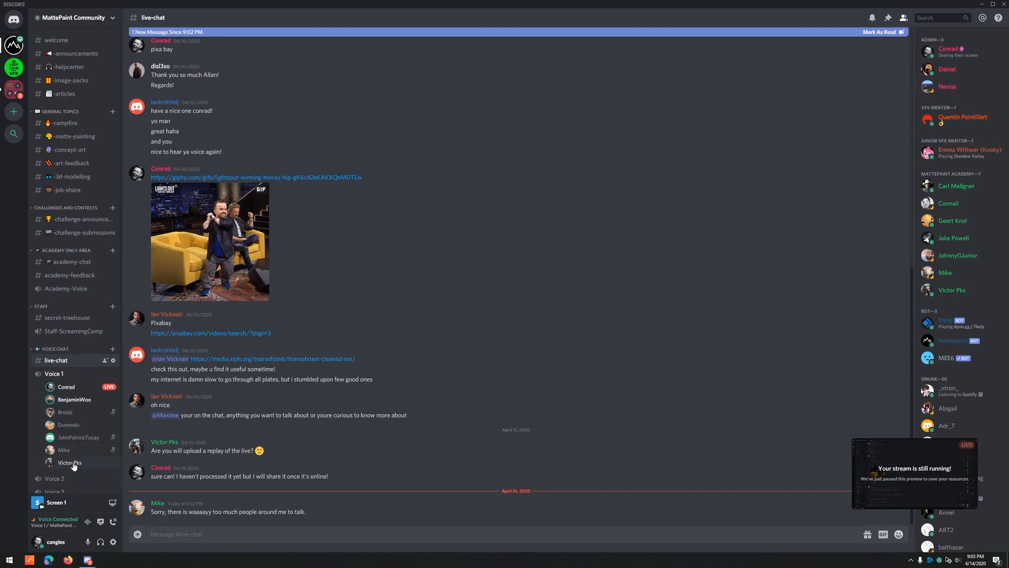
# - Leave the Discord chat, switch to the web browser and maximize its window
pyautogui.click(444, 318)
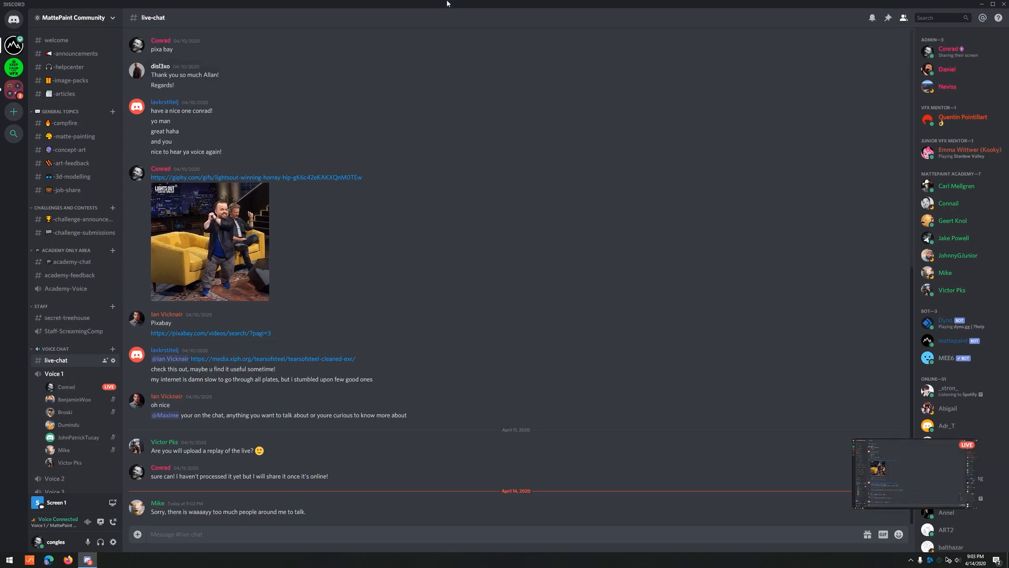
pyautogui.moveTo(442, 3); pyautogui.dragTo(494, 13)
pyautogui.hotkey('alt', 'F4')
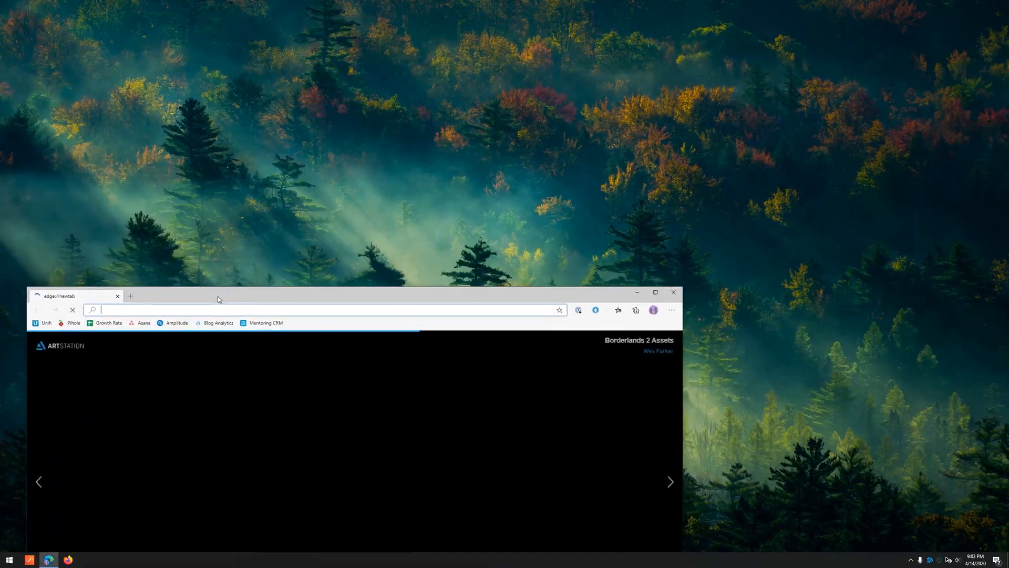
pyautogui.moveTo(218, 295); pyautogui.dragTo(336, 1)
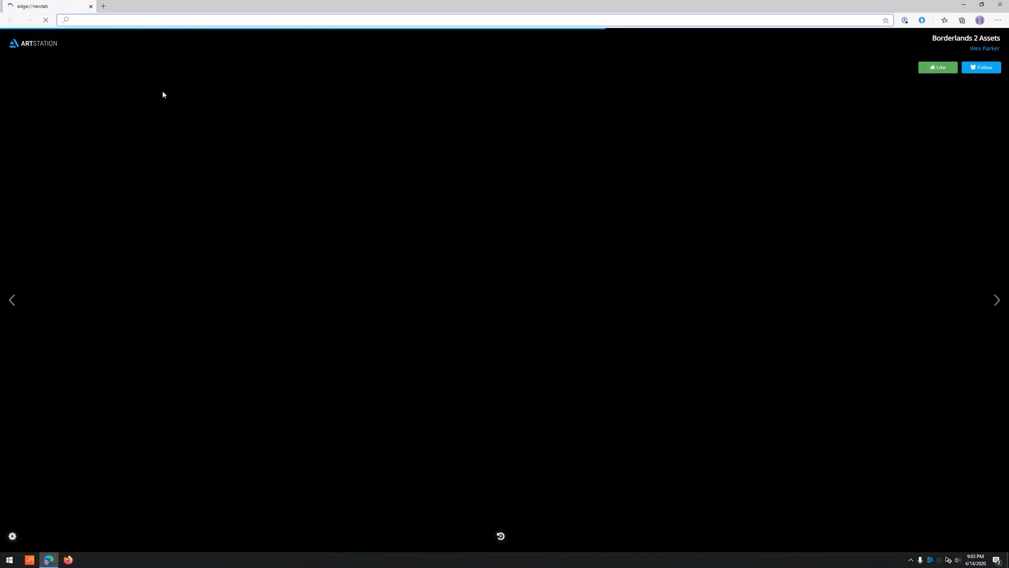
# - Search the web for the artist's ArtStation page
pyautogui.click(138, 21)
pyautogui.write('victor')
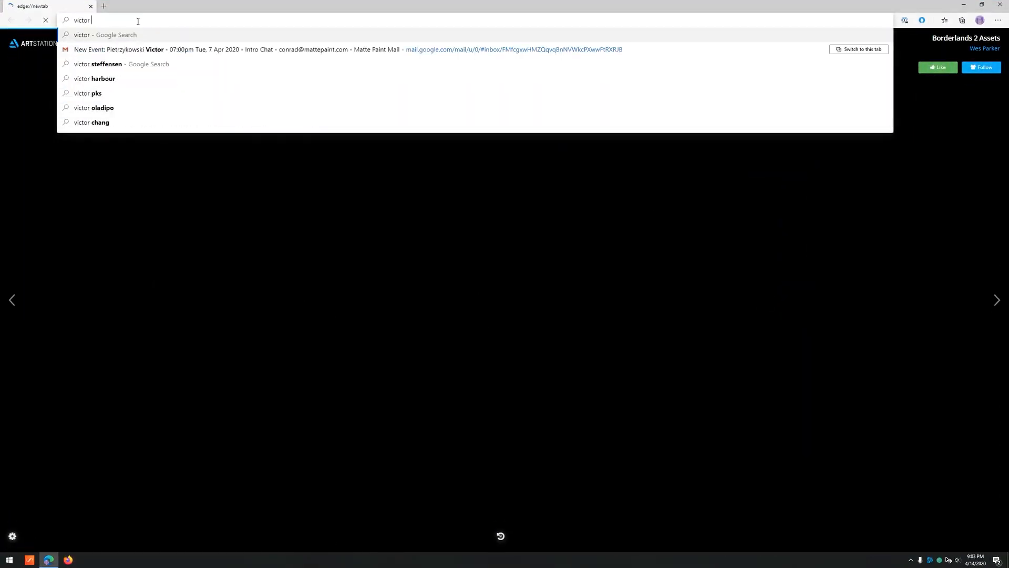
pyautogui.write(' pks')
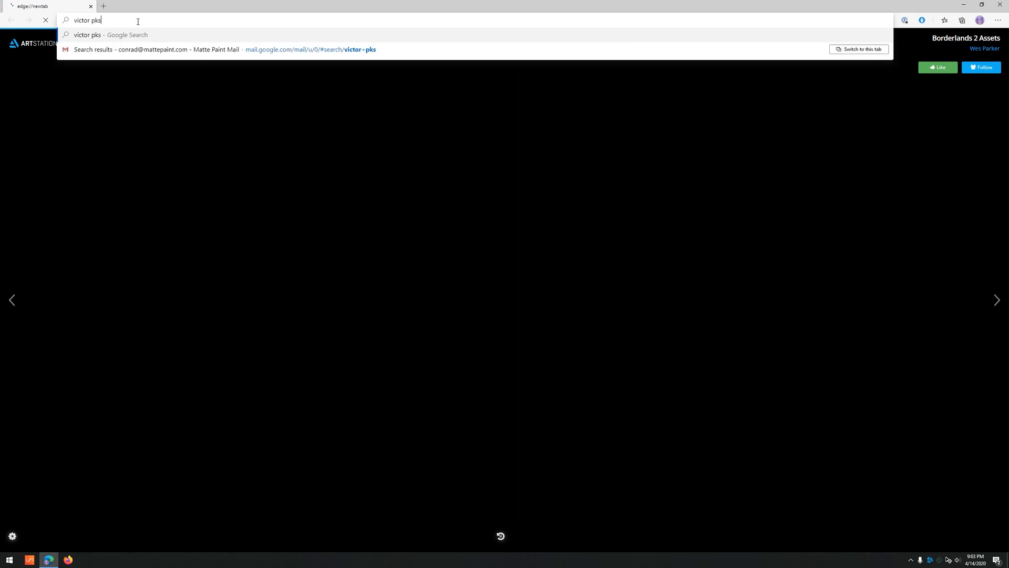
pyautogui.write(' artstatio')
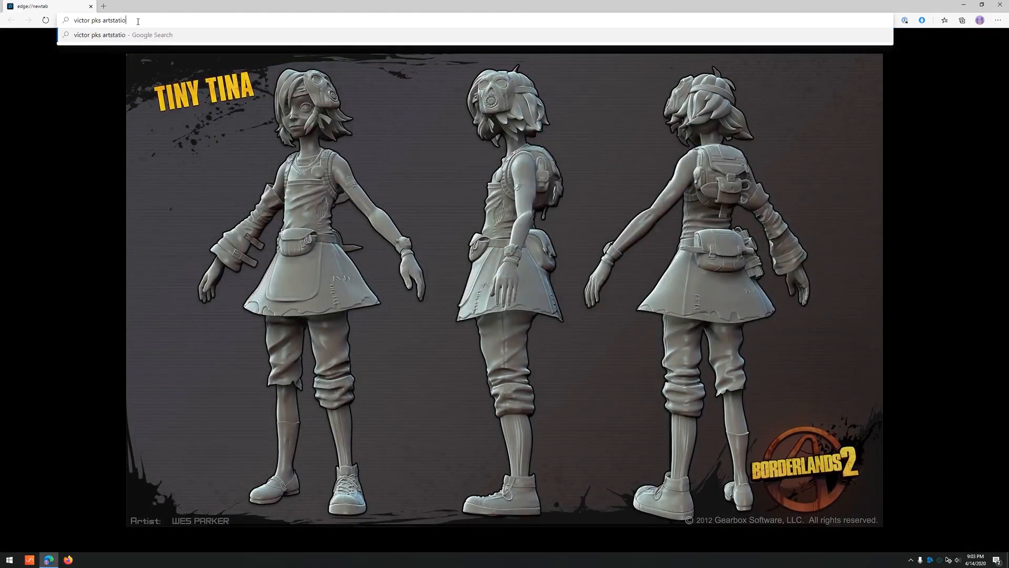
pyautogui.write('n')
pyautogui.press('Return')
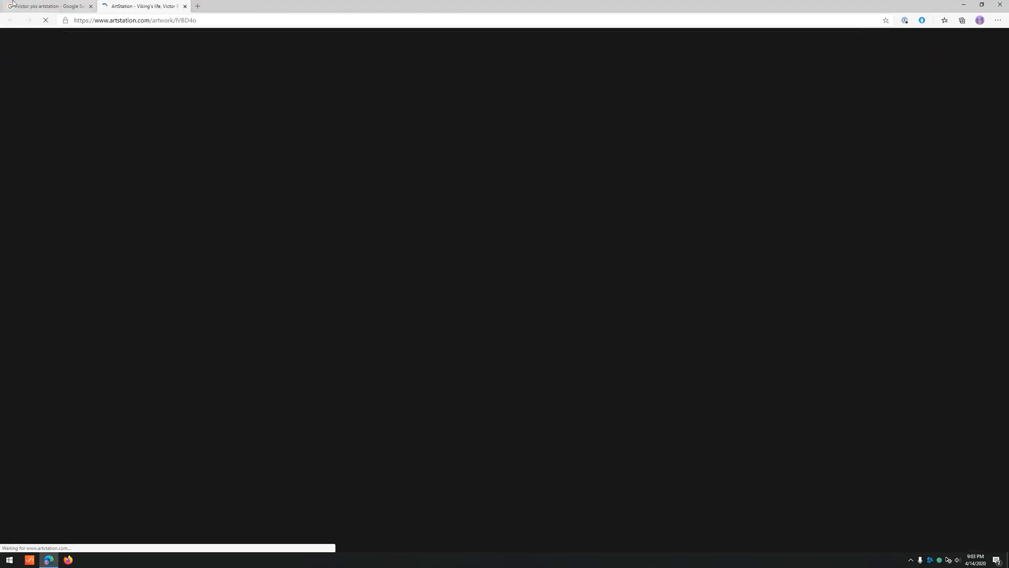
# - Open the Viking's life artwork on ArtStation and look through its final image and source plates
pyautogui.click(12, 4)
pyautogui.click(142, 6)
pyautogui.scroll(-5, 236, 214)
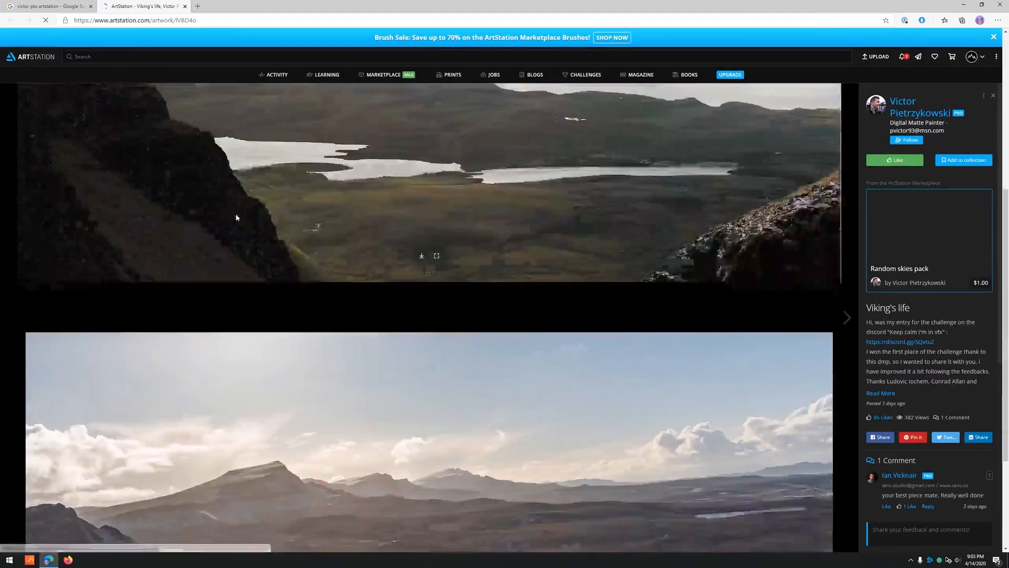
pyautogui.scroll(4, 235, 217)
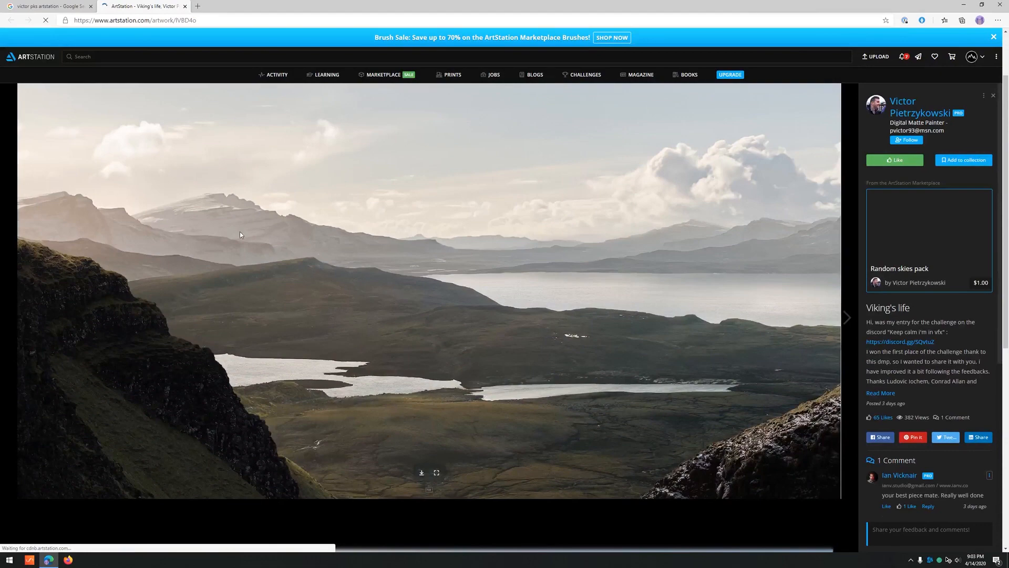
pyautogui.scroll(-5, 239, 231)
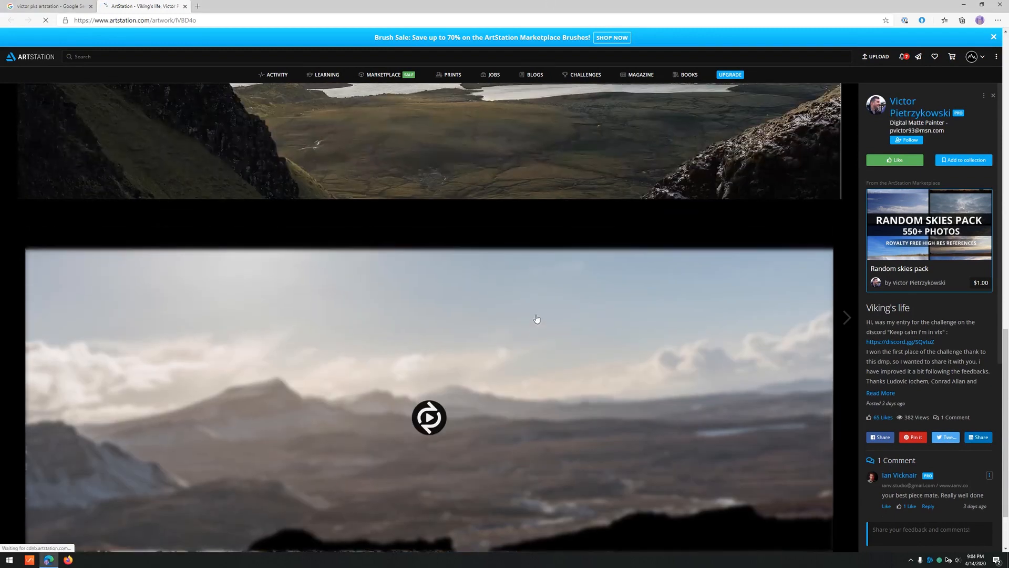
pyautogui.scroll(15, 430, 355)
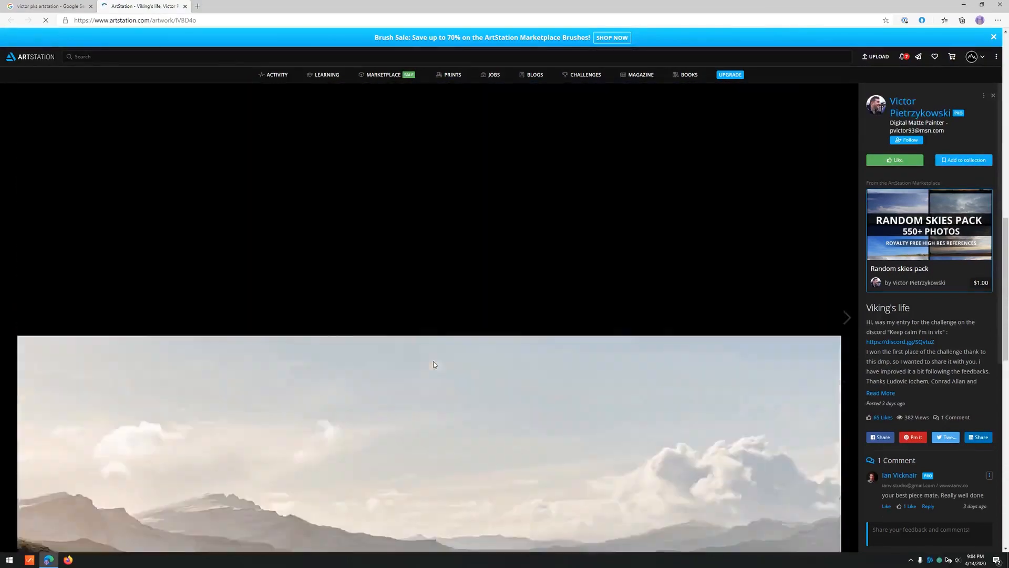
pyautogui.scroll(2, 430, 366)
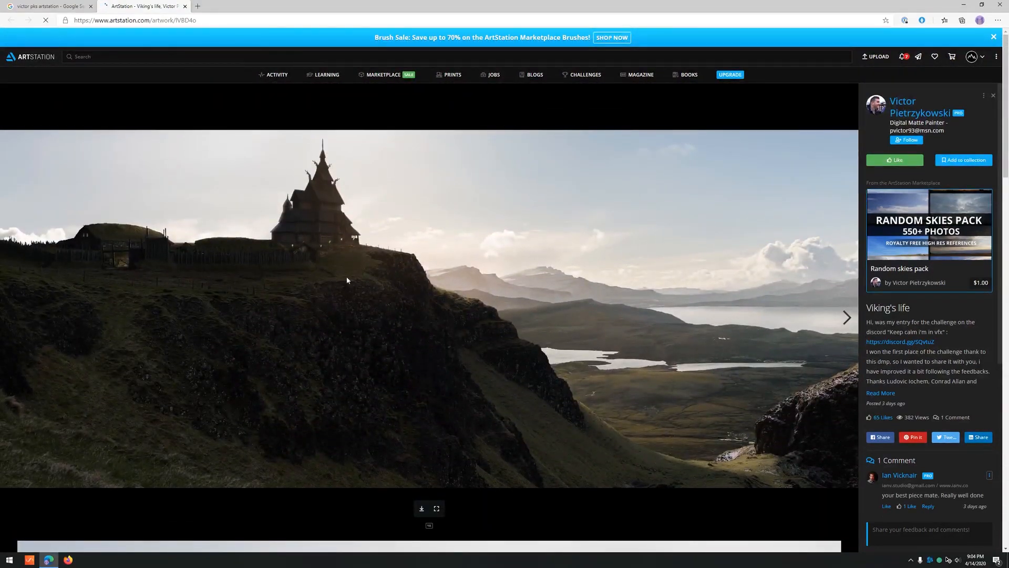
# - Open the Viking's life final image at full resolution and copy it to the clipboard
pyautogui.click(423, 508)
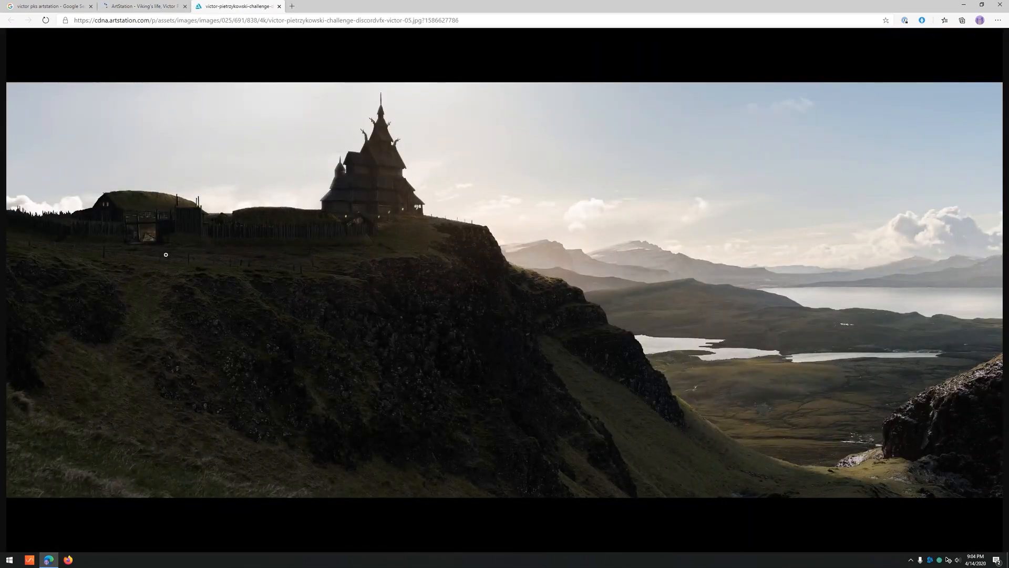
pyautogui.click(353, 167)
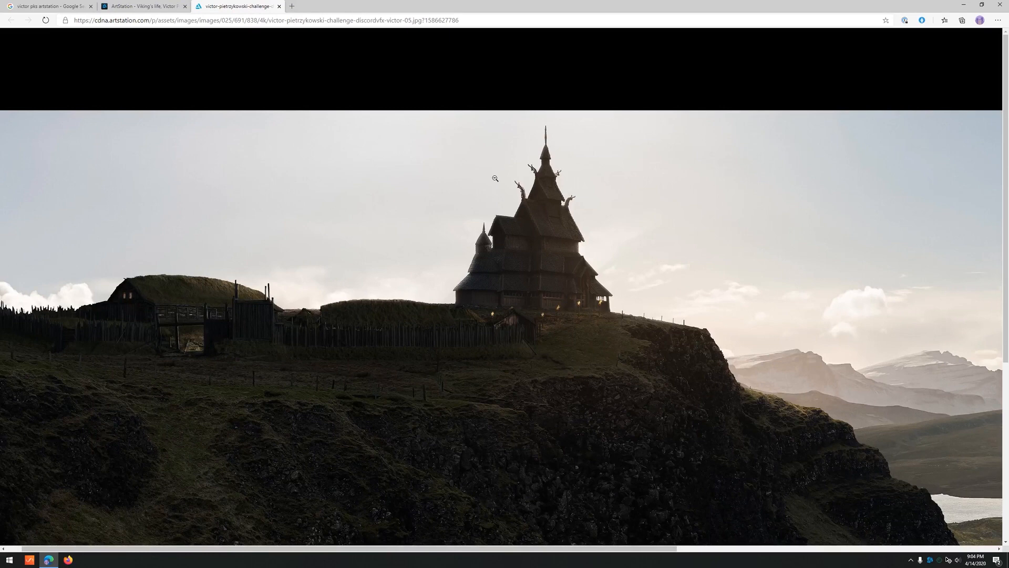
pyautogui.rightClick(331, 232)
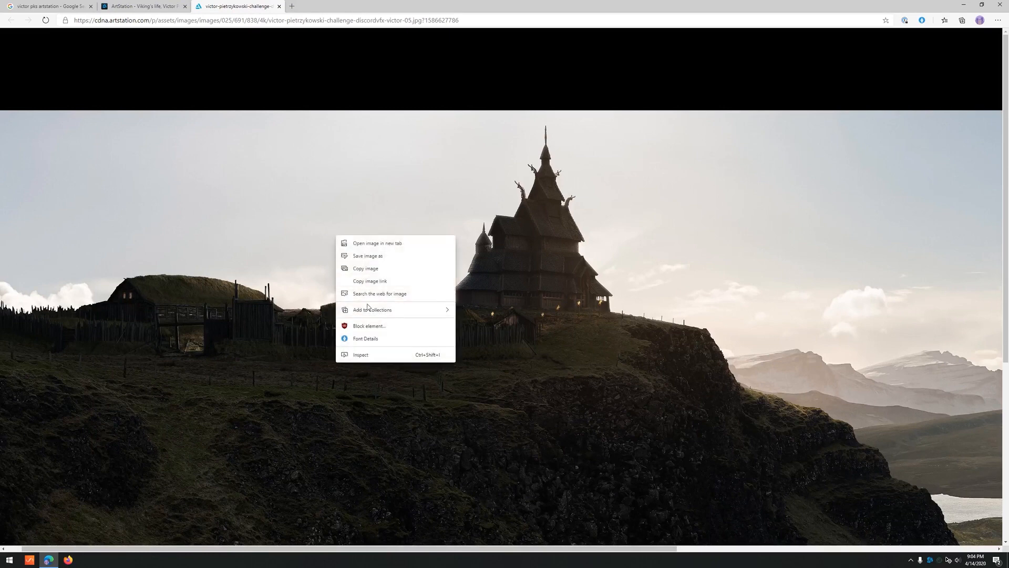
pyautogui.click(387, 270)
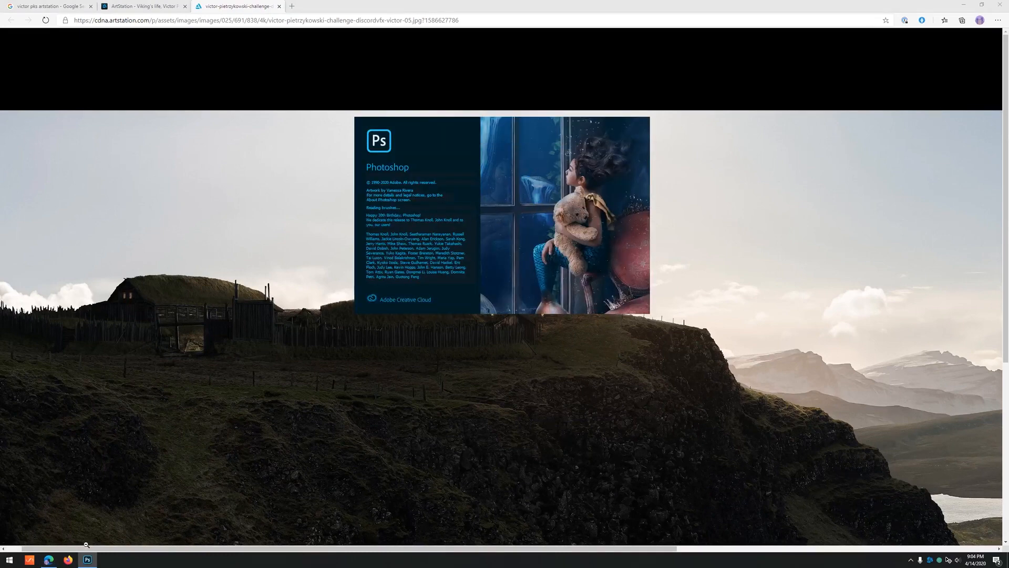
# - Switch to Photoshop, create a new document and paste the copied artwork into it
pyautogui.click(347, 428)
pyautogui.click(381, 223)
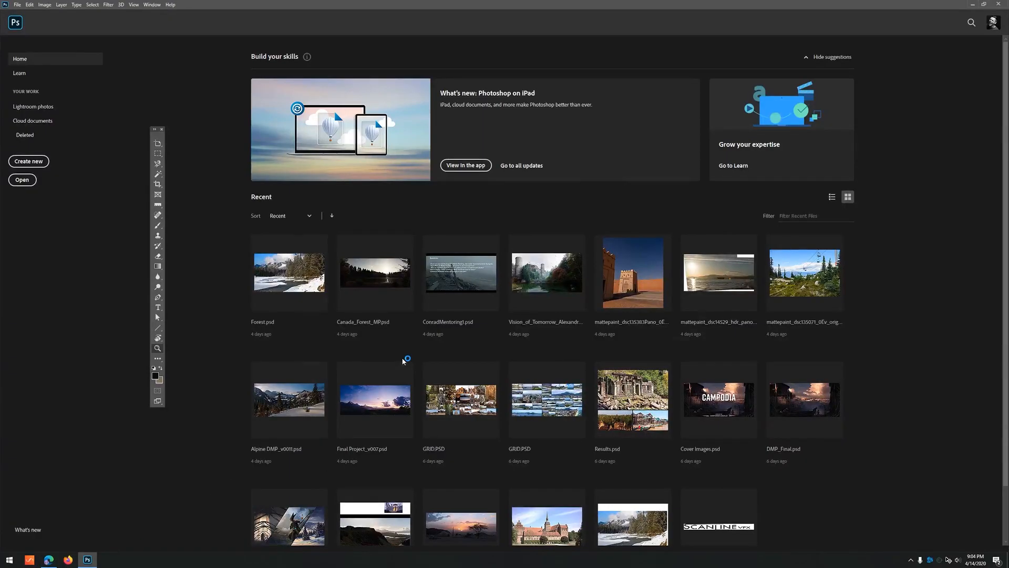
pyautogui.hotkey('ctrl', 'v')
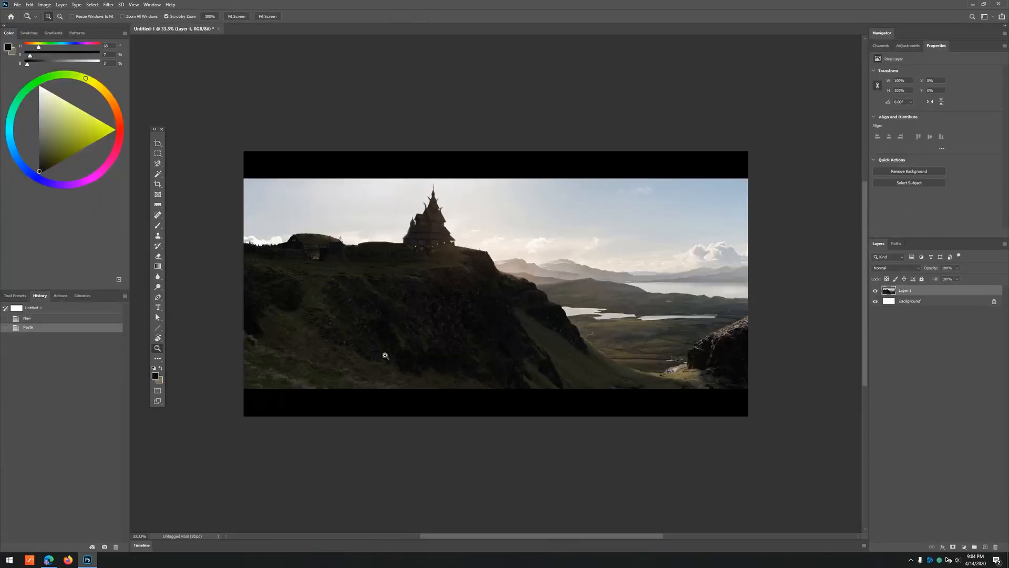
# - Add a new layer above the pasted artwork and set the Brush tool's foreground colour to pure red
pyautogui.scroll(3, 380, 217)
pyautogui.moveTo(380, 218); pyautogui.dragTo(462, 252)
pyautogui.scroll(2, 462, 252)
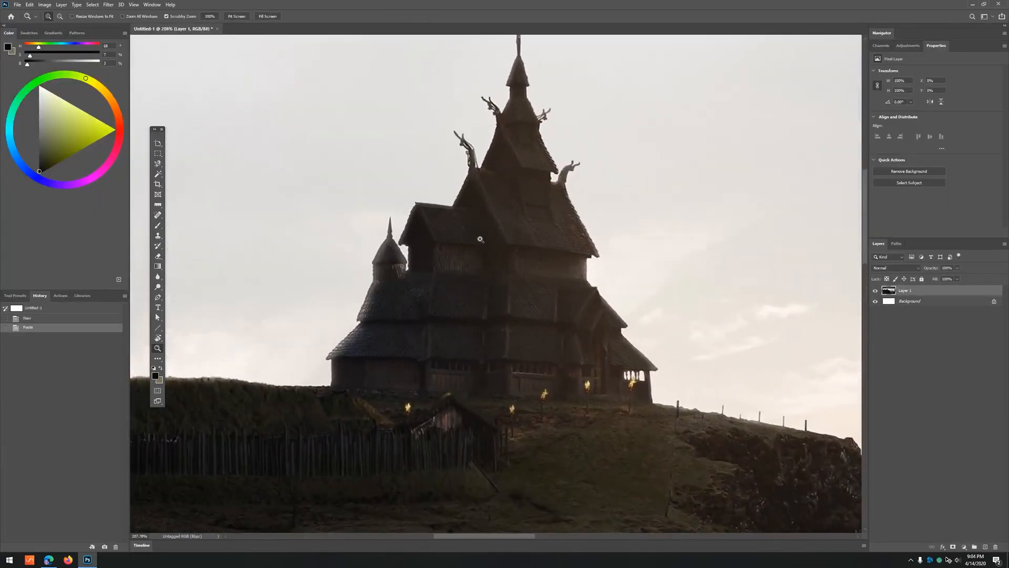
pyautogui.scroll(4, 403, 235)
pyautogui.press('b')
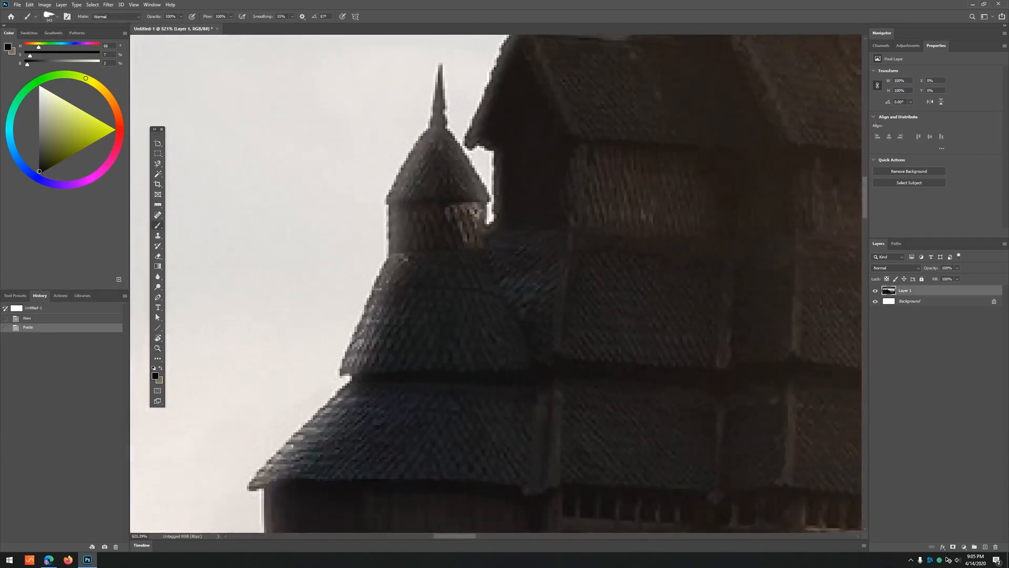
pyautogui.scroll(1, 446, 213)
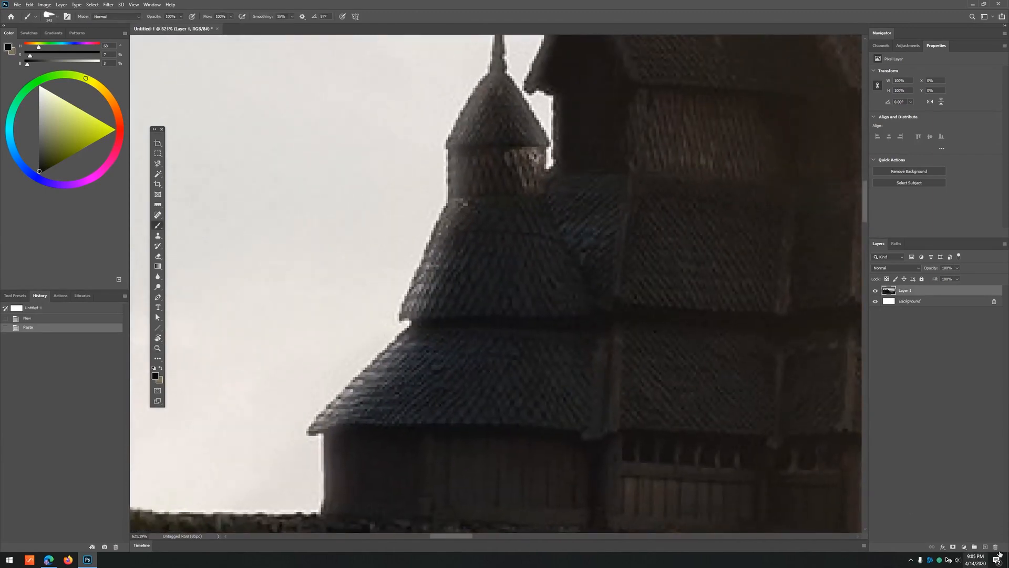
pyautogui.hotkey('ctrl', 'shift', 'alt', 'n')
pyautogui.click(118, 129)
pyautogui.click(115, 130)
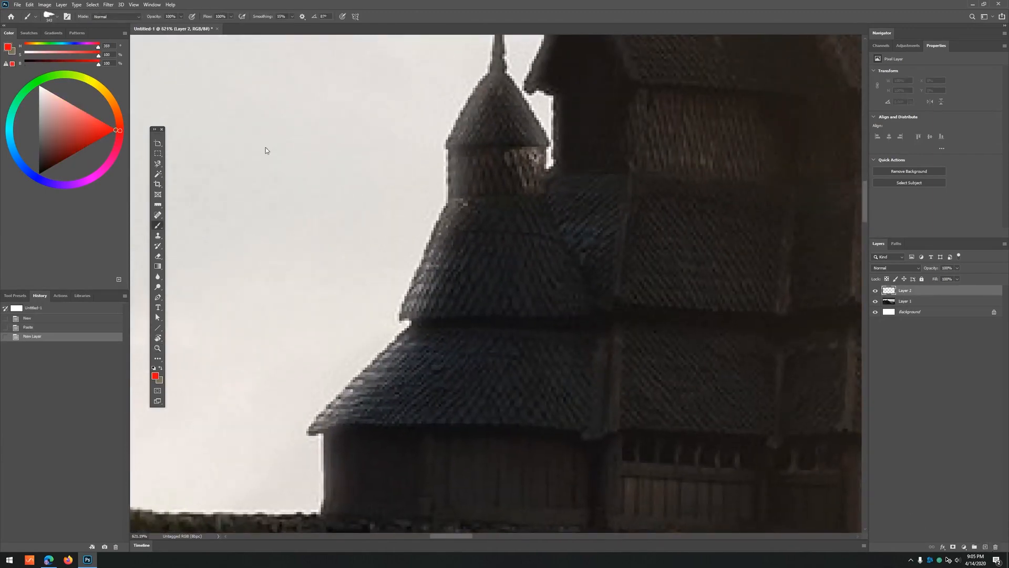
# - Undo the test stroke and set up a small hard round brush from the General Brushes
pyautogui.click(433, 232)
pyautogui.hotkey('ctrl', 'z')
pyautogui.rightClick(420, 224)
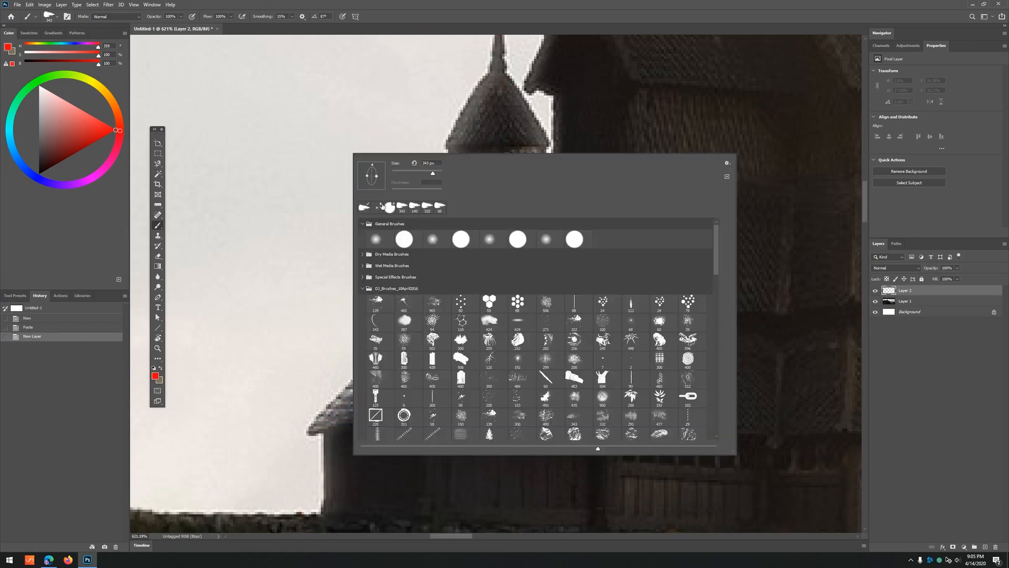
pyautogui.click(461, 239)
pyautogui.moveTo(642, 270); pyautogui.dragTo(374, 261)
# - Outline the left edge of the shingled roof below the small turret with a thin red parallelogram
pyautogui.moveTo(436, 206); pyautogui.dragTo(380, 303)
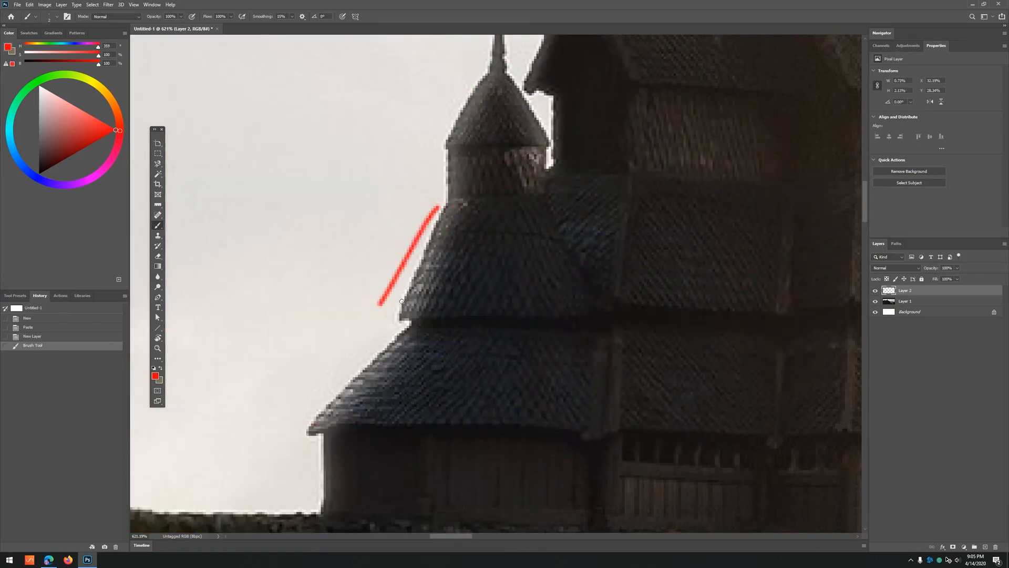
pyautogui.hotkey('ctrl', 'z')
pyautogui.moveTo(440, 214)
pyautogui.mouseDown()
pyautogui.moveTo(397, 309)
pyautogui.moveTo(419, 324)
pyautogui.moveTo(467, 216)
pyautogui.moveTo(418, 331)
pyautogui.mouseUp()
pyautogui.moveTo(438, 210); pyautogui.dragTo(469, 210)
pyautogui.moveTo(469, 212); pyautogui.dragTo(450, 258)
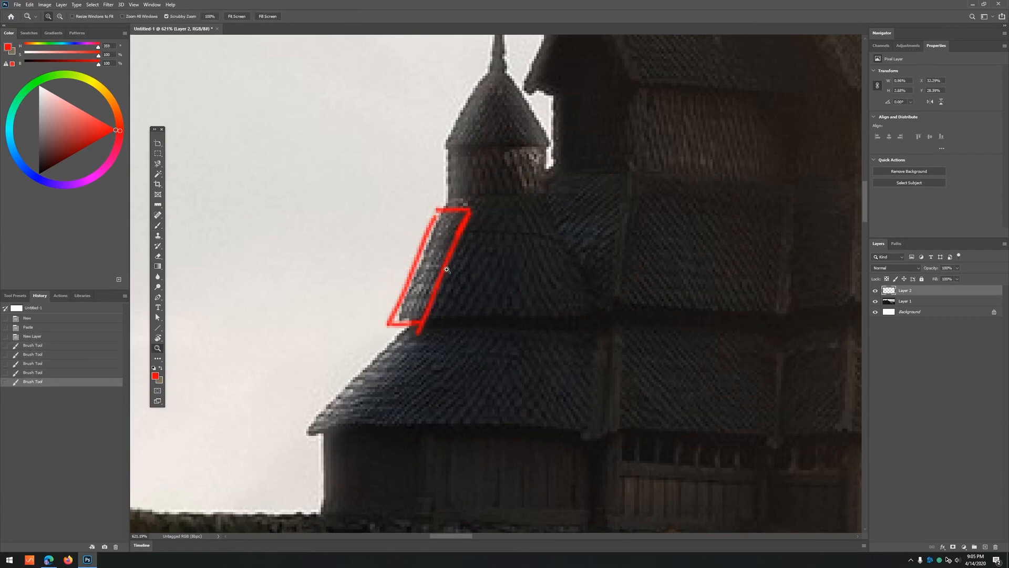
# - Mark the outer left corner of the church's lowest roof with a red angled stroke
pyautogui.moveTo(496, 229); pyautogui.dragTo(467, 258)
pyautogui.moveTo(390, 337)
pyautogui.mouseDown()
pyautogui.moveTo(371, 356)
pyautogui.moveTo(367, 384)
pyautogui.mouseUp()
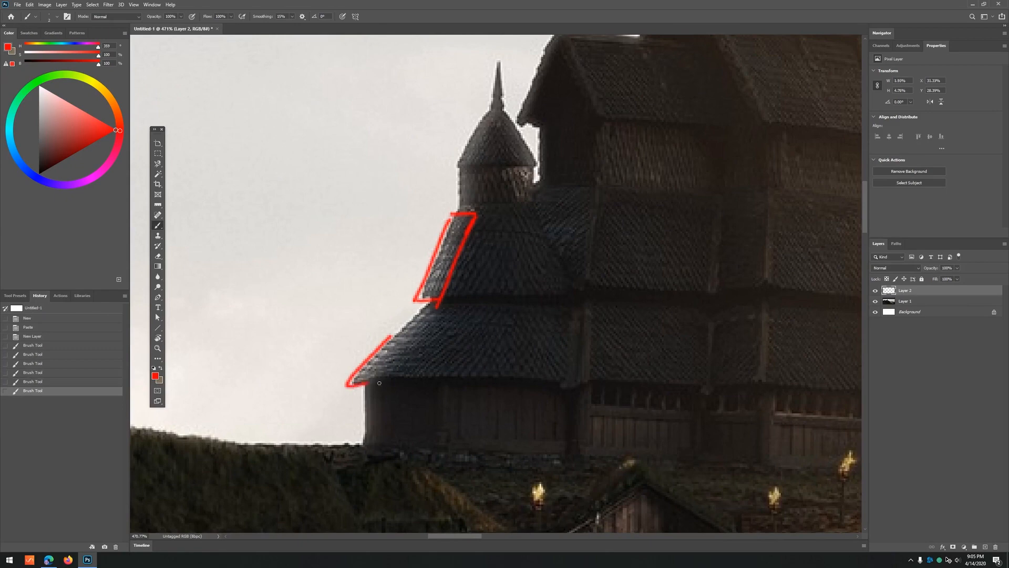
pyautogui.press('z')
pyautogui.moveTo(415, 316); pyautogui.dragTo(370, 319)
pyautogui.moveTo(482, 319); pyautogui.dragTo(427, 289)
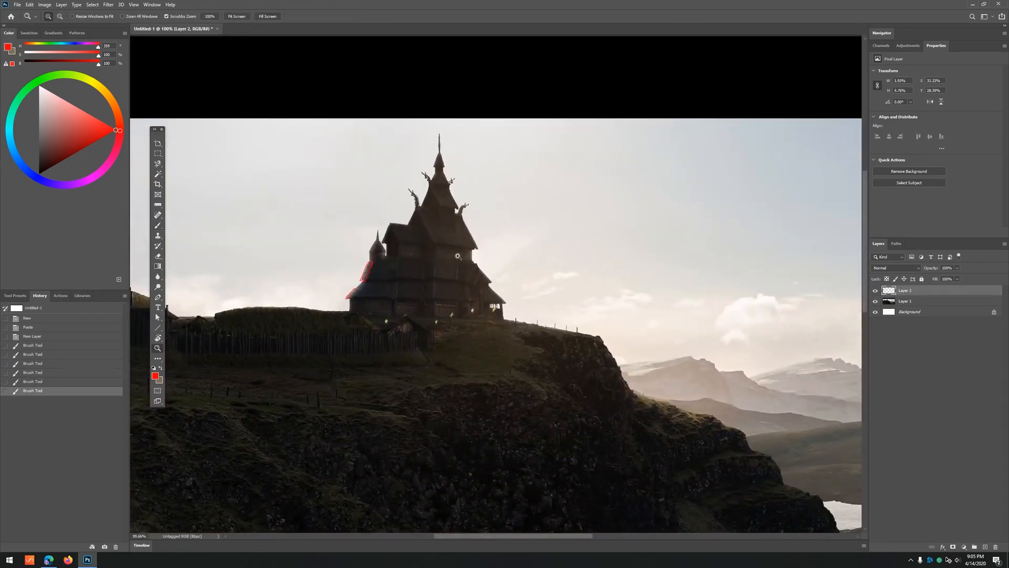
# - Switch to the web browser and run an image search for "light wrap photograph" in a new tab
pyautogui.hotkey('alt', 'Tab')
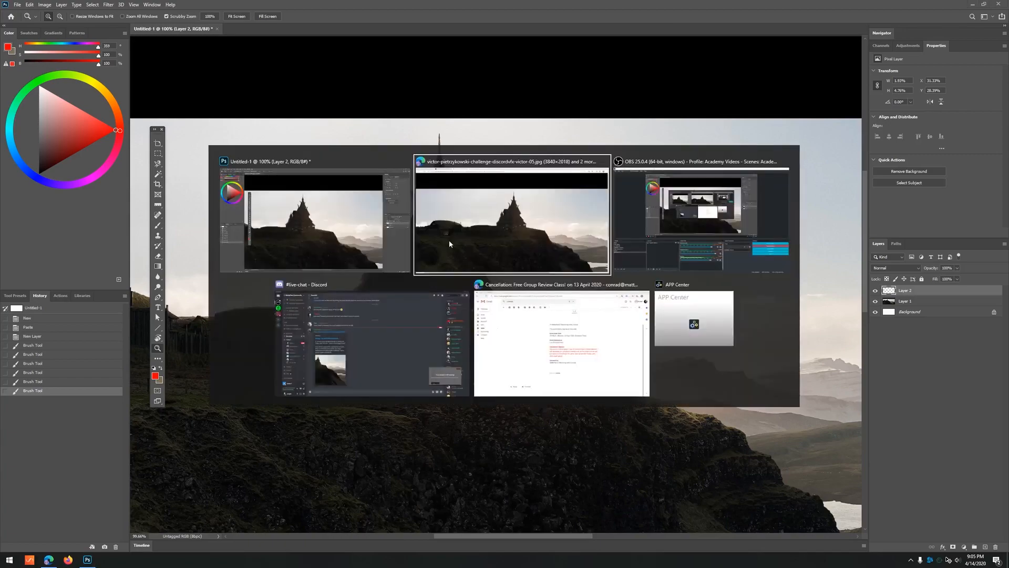
pyautogui.hotkey('ctrl', 't')
pyautogui.write('light wr')
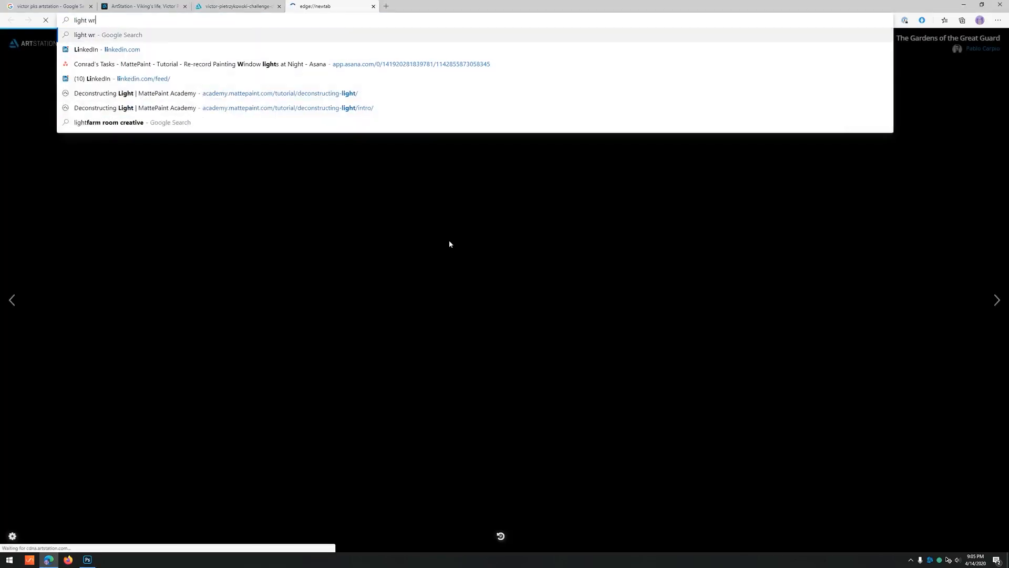
pyautogui.write('ap photograph')
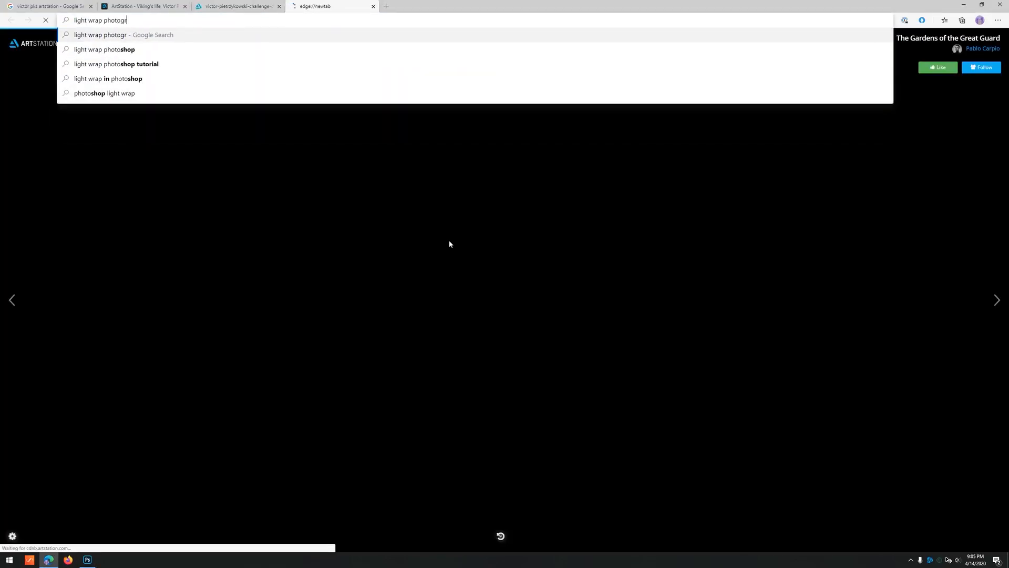
pyautogui.press('Return')
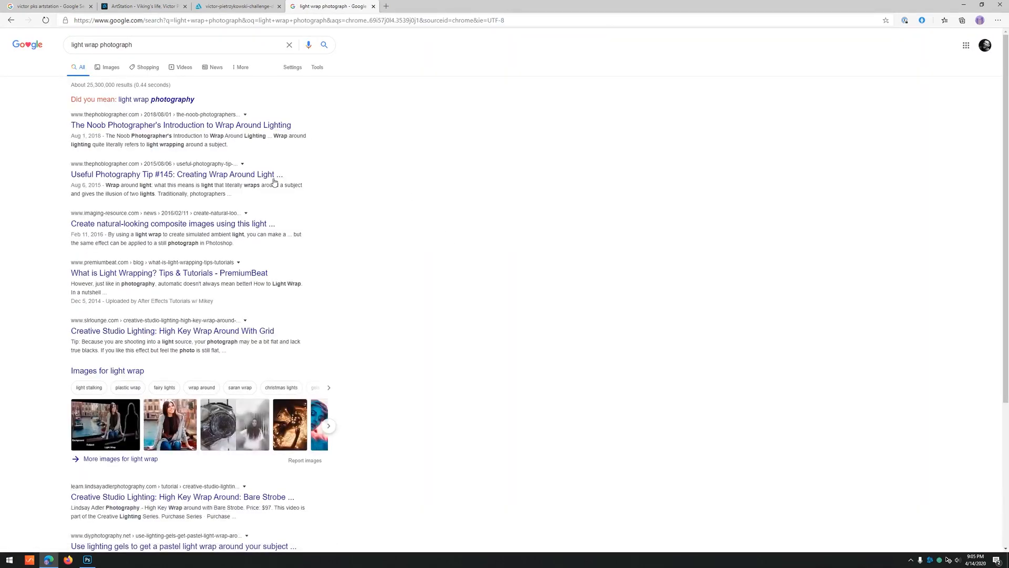
pyautogui.click(109, 67)
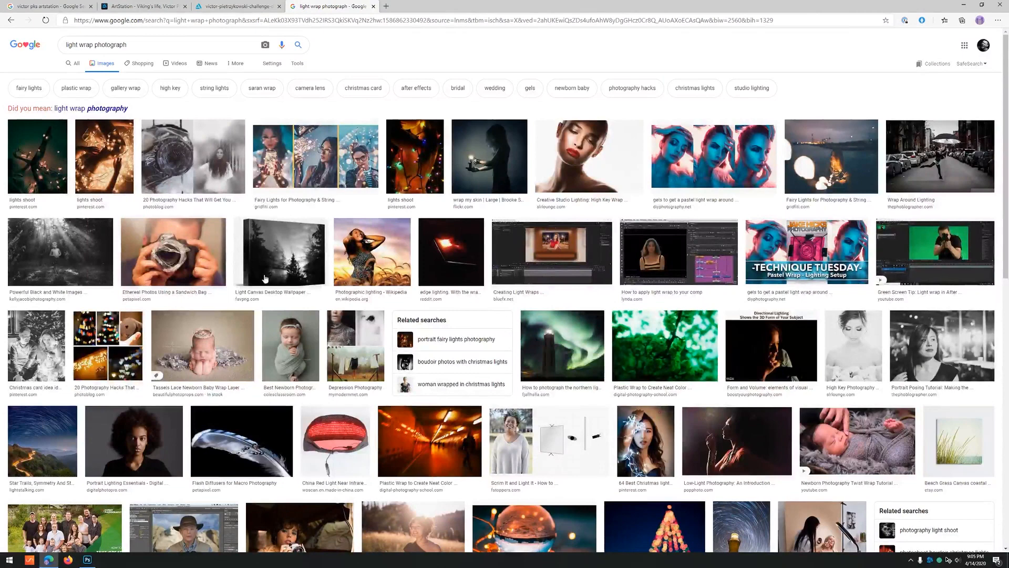
# - Preview the Wikipedia photographic lighting image and browse further results for light wrap examples
pyautogui.click(354, 254)
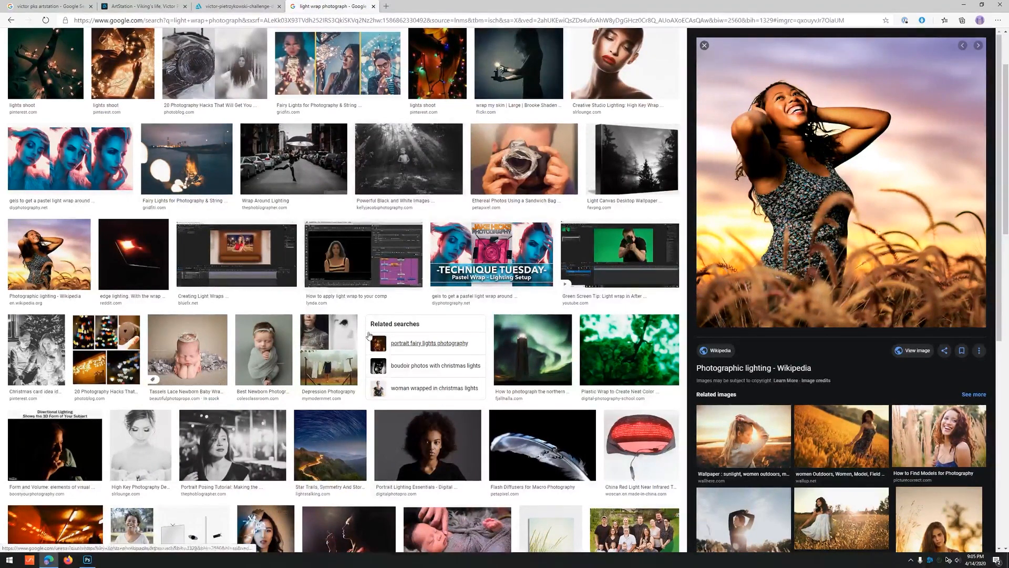
pyautogui.scroll(-4, 373, 319)
pyautogui.scroll(-5, 373, 319)
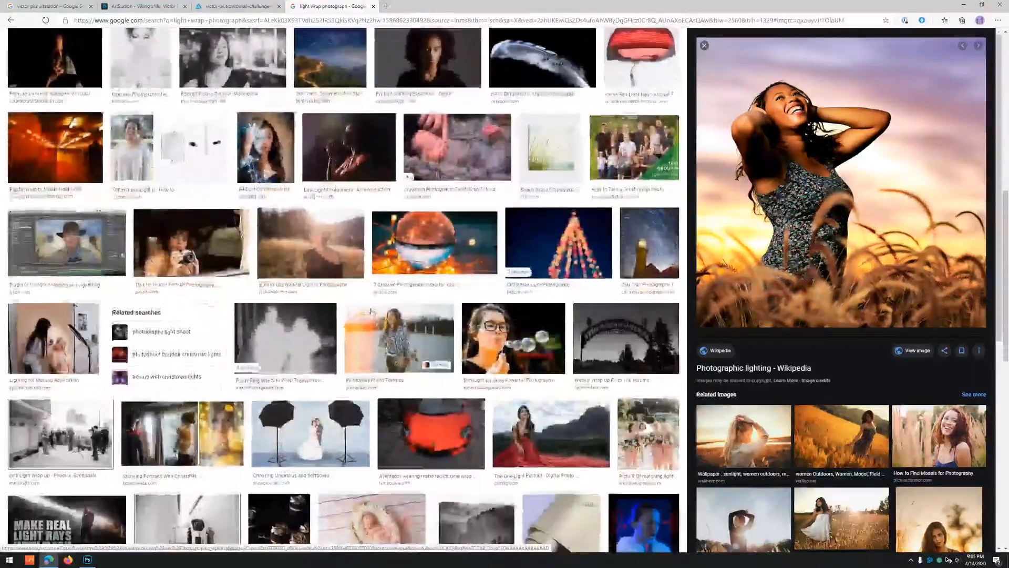
pyautogui.scroll(-2, 298, 234)
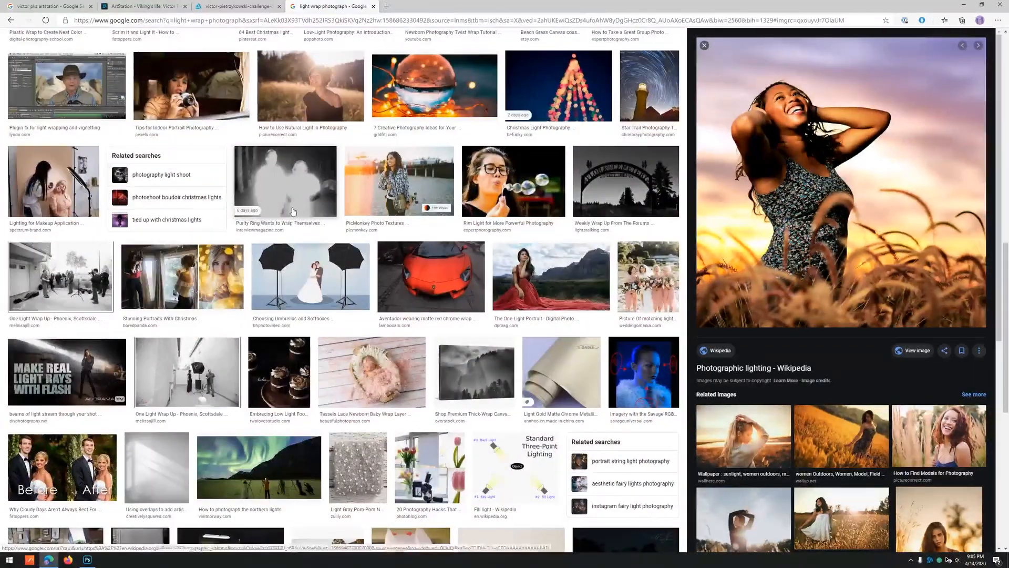
# - Preview the Christmas-lights portrait result, then view PictureCorrect's backlit natural-light portrait at full size and close it
pyautogui.scroll(-1, 288, 207)
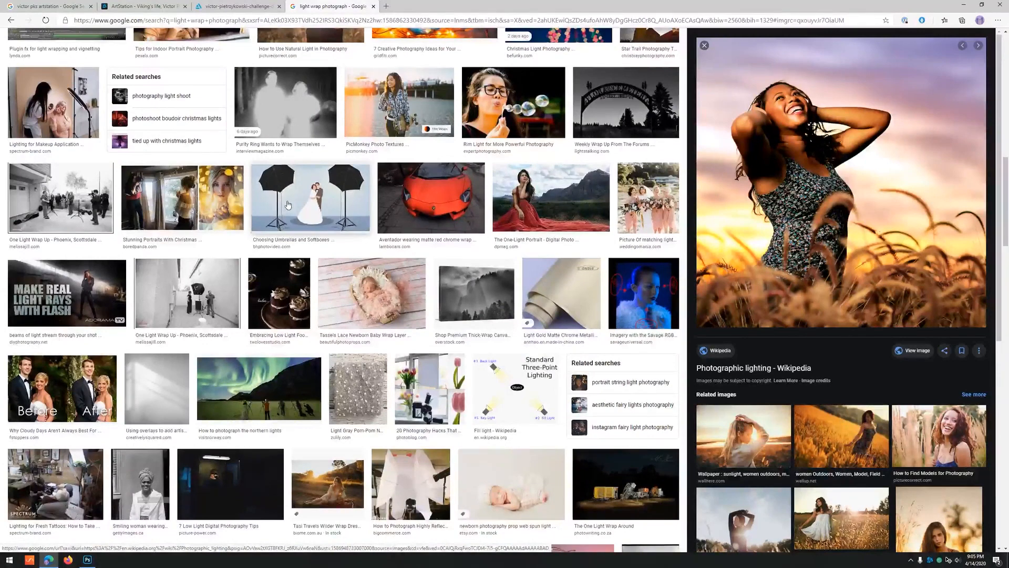
pyautogui.click(166, 196)
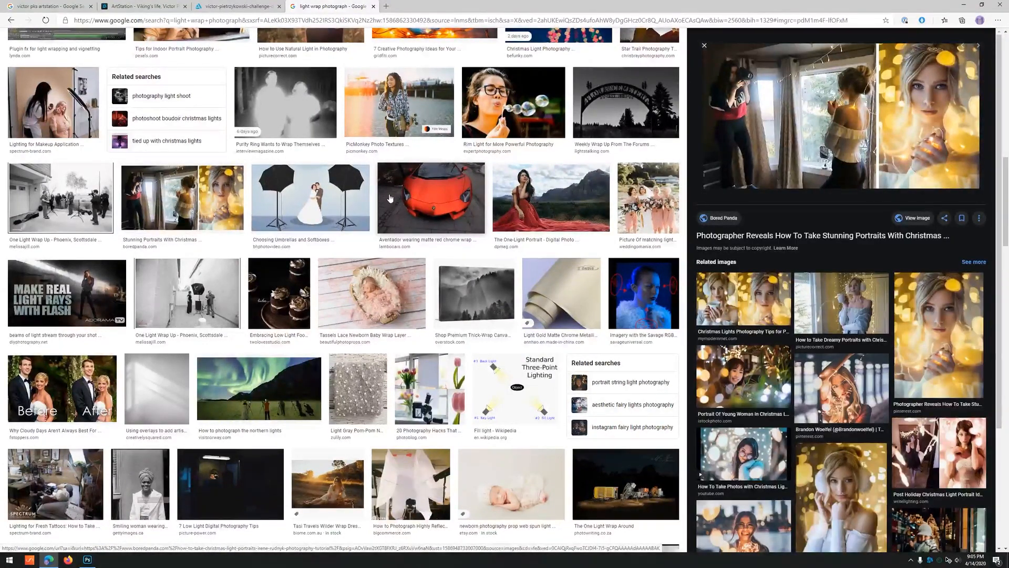
pyautogui.scroll(3, 417, 210)
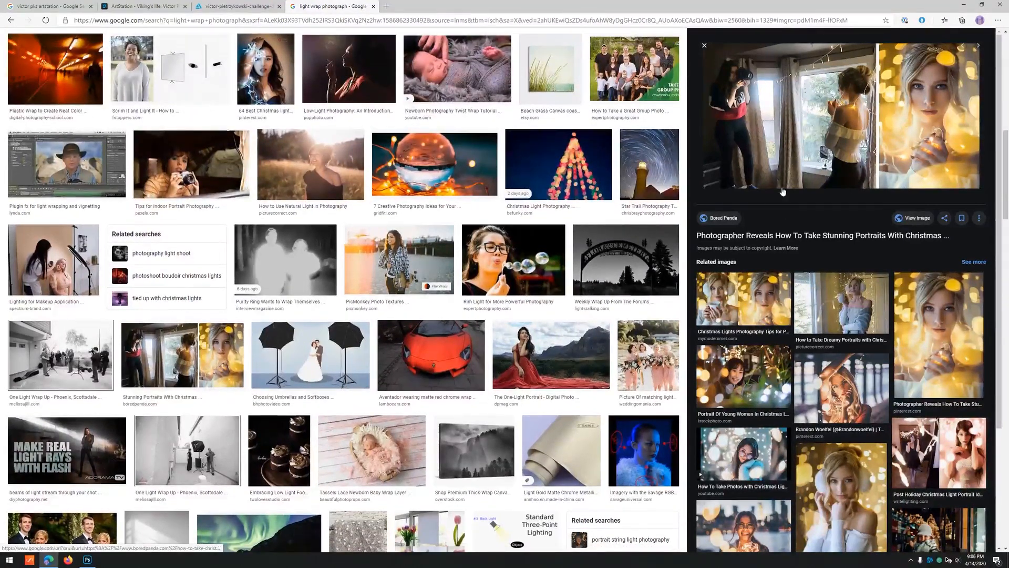
pyautogui.click(310, 165)
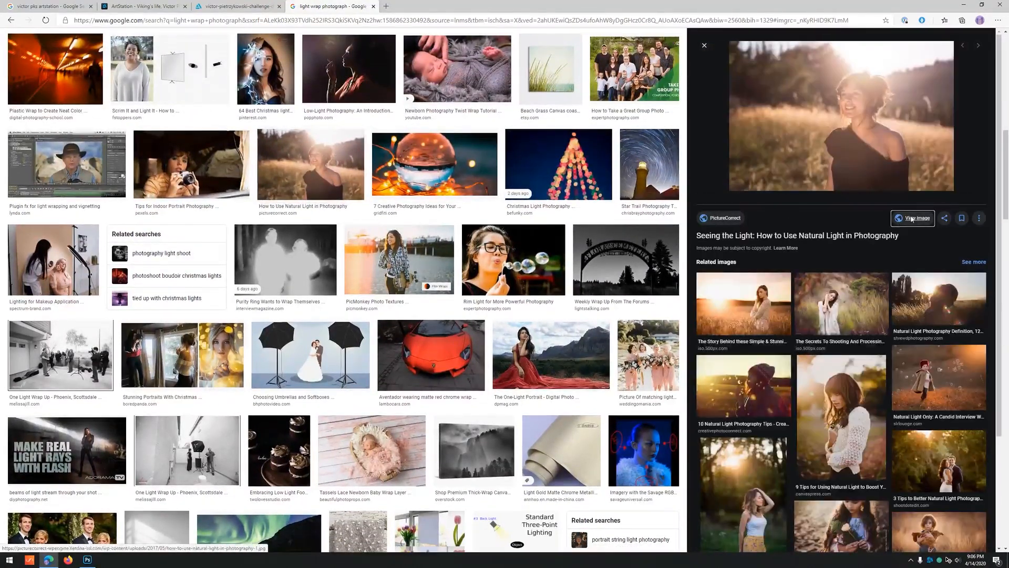
pyautogui.click(912, 219)
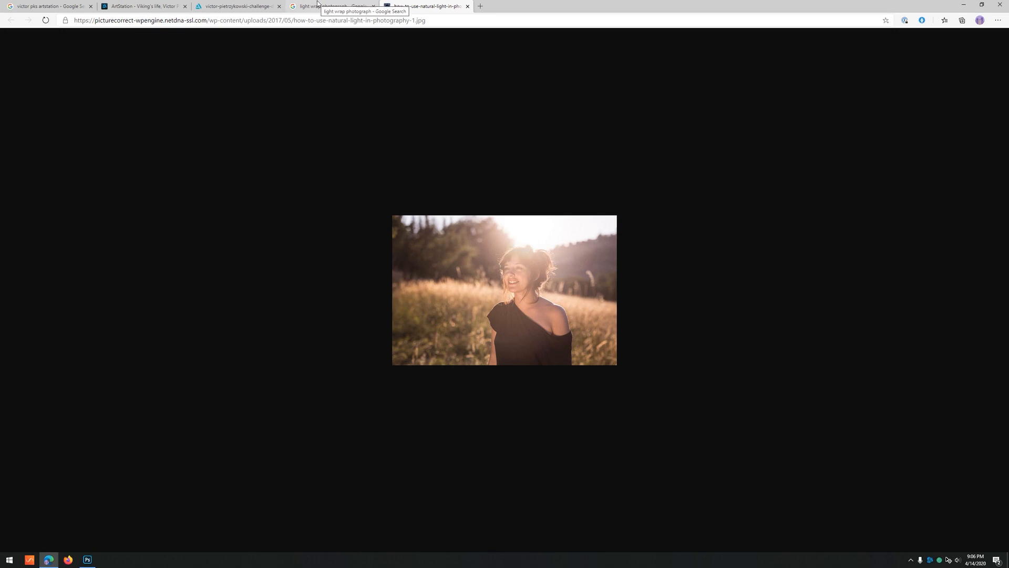
pyautogui.middleClick(431, 2)
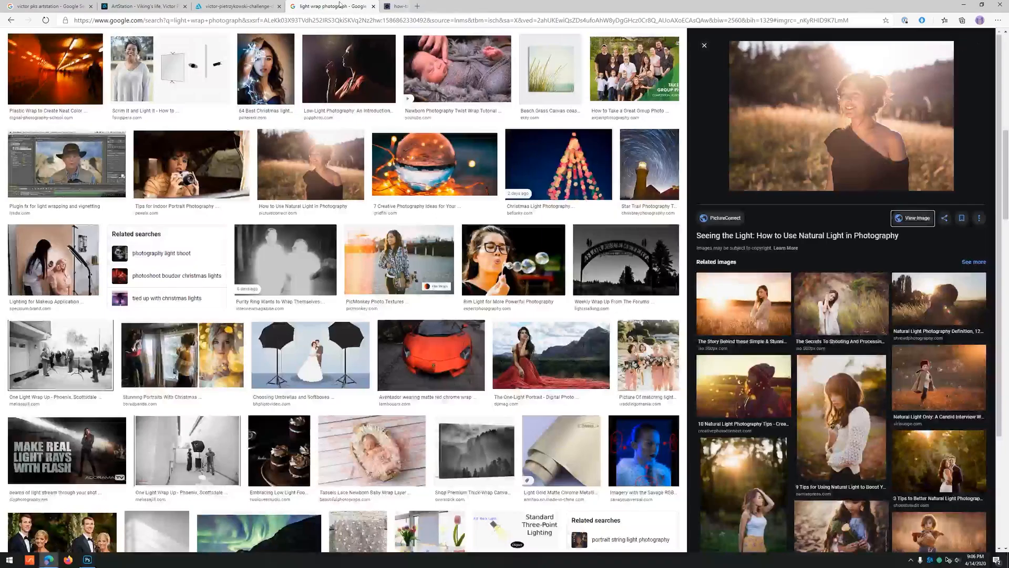
# - Browse further light wrap results and view the enlarged sunset photo of the woman in the wrap dress, then close it
pyautogui.scroll(2, 534, 265)
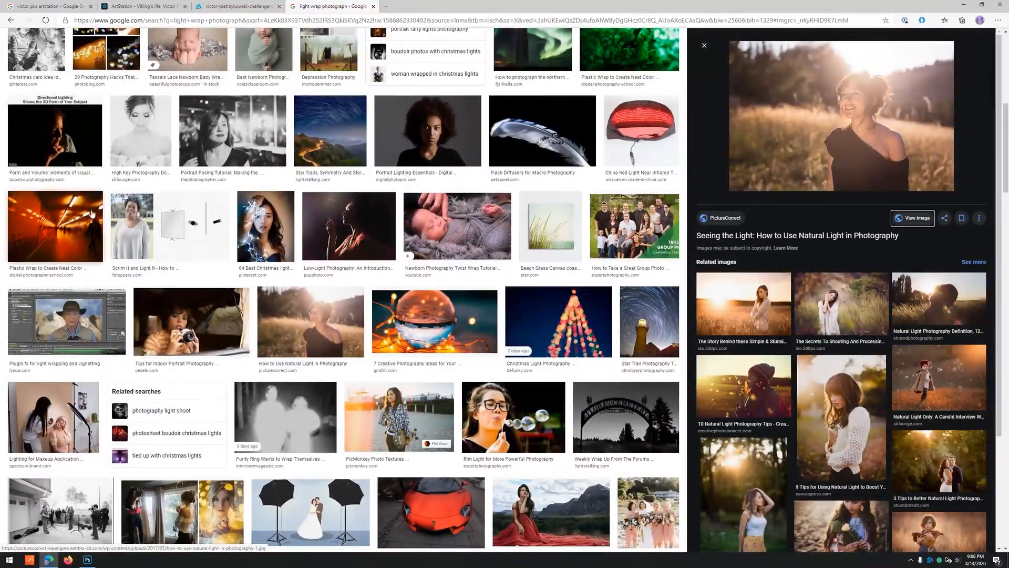
pyautogui.scroll(5, 146, 220)
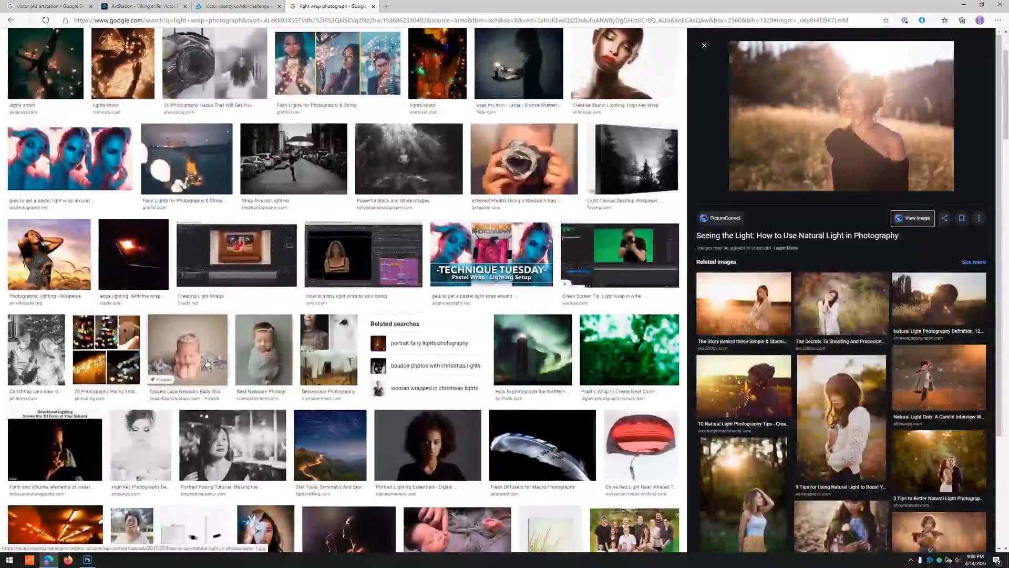
pyautogui.scroll(2, 194, 394)
pyautogui.scroll(-9, 194, 394)
pyautogui.scroll(-7, 183, 319)
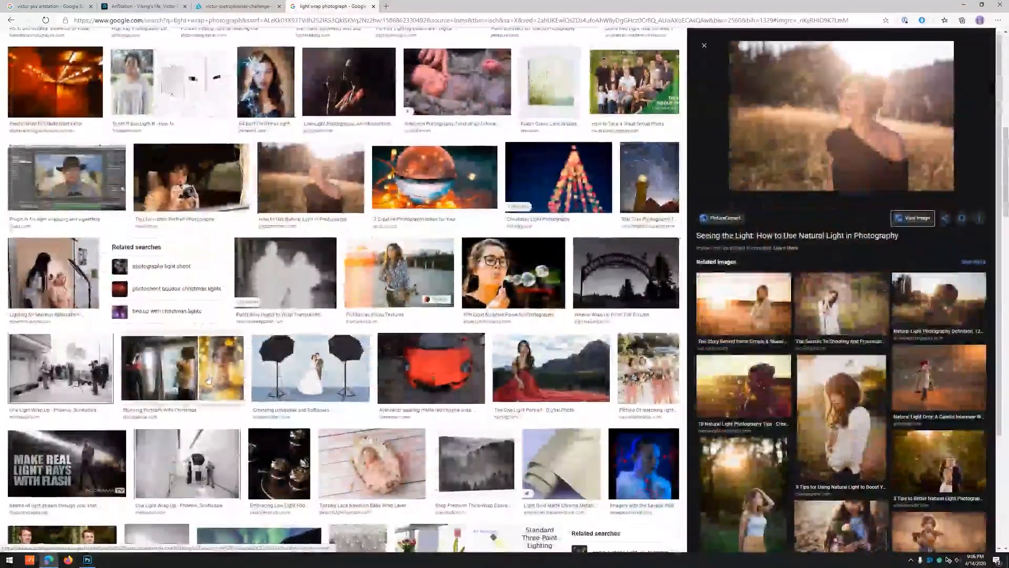
pyautogui.scroll(-3, 183, 319)
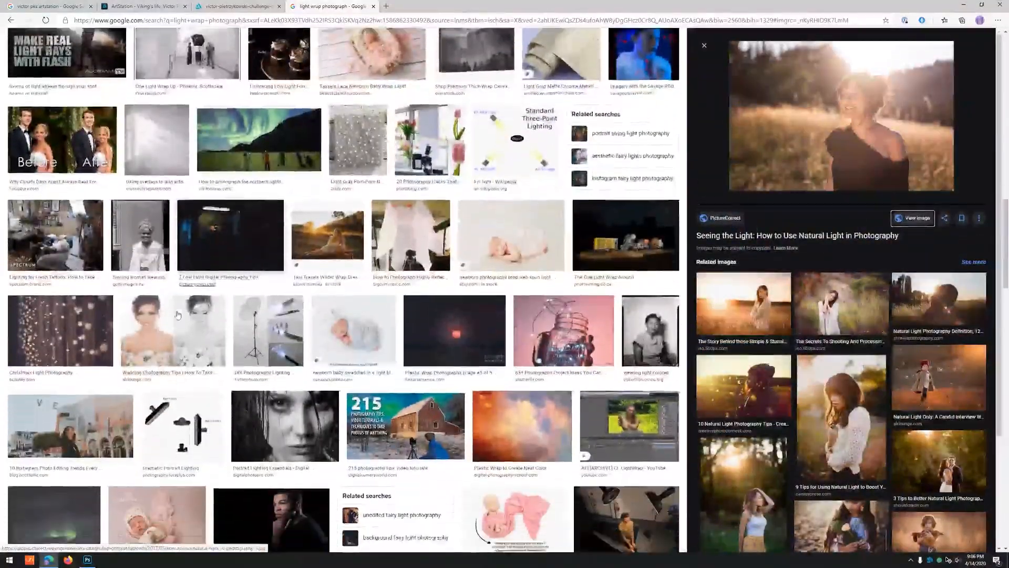
pyautogui.click(320, 189)
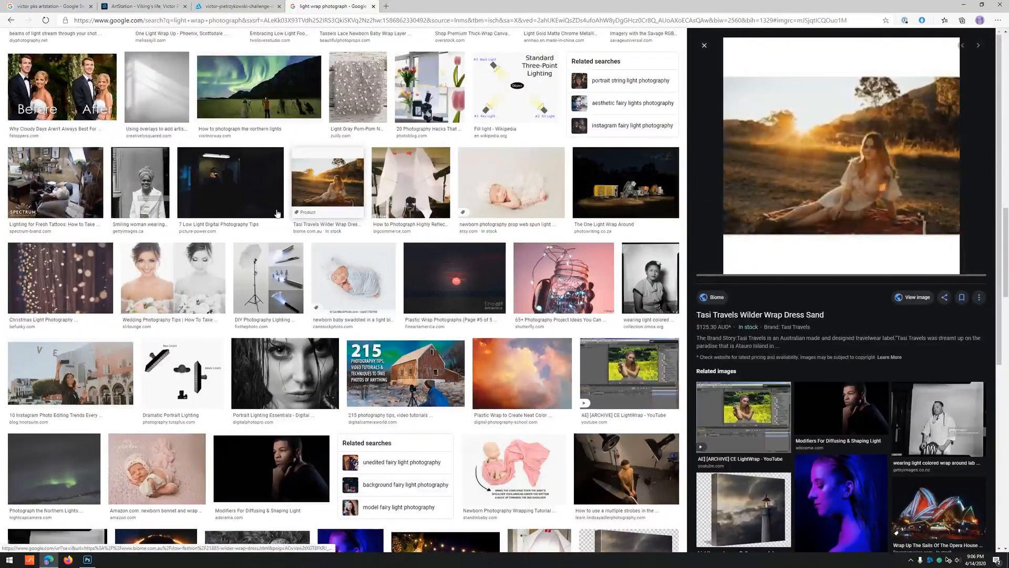
pyautogui.click(880, 300)
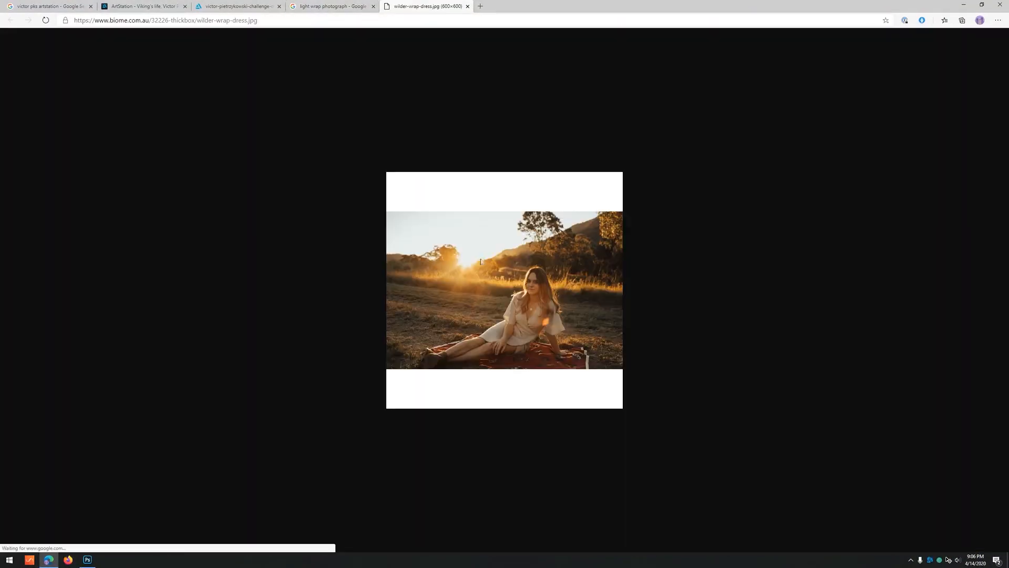
pyautogui.keyDown('ctrl'); pyautogui.scroll(5, 494, 273); pyautogui.keyUp('ctrl')
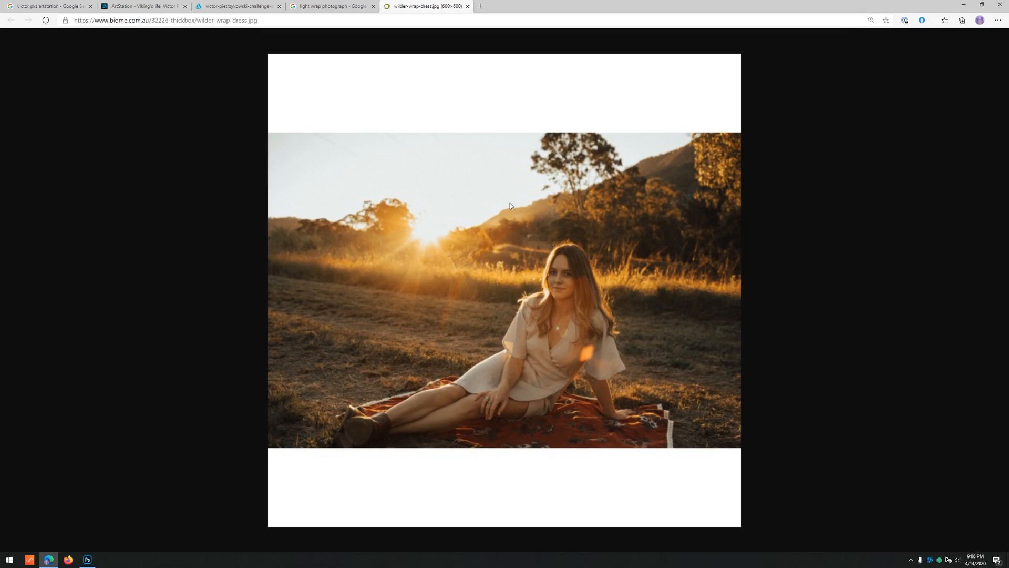
pyautogui.middleClick(447, 5)
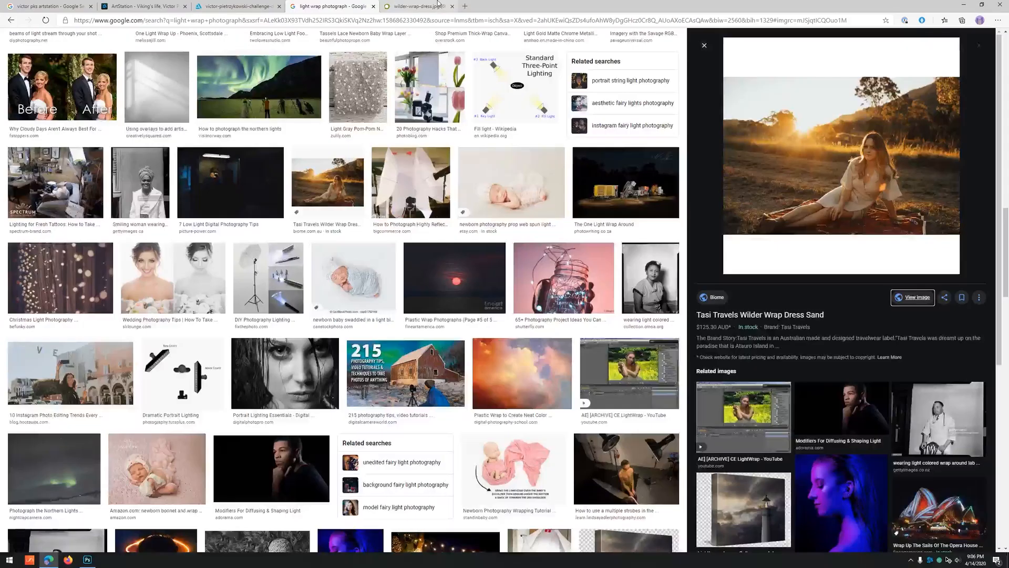
pyautogui.scroll(-7, 441, 157)
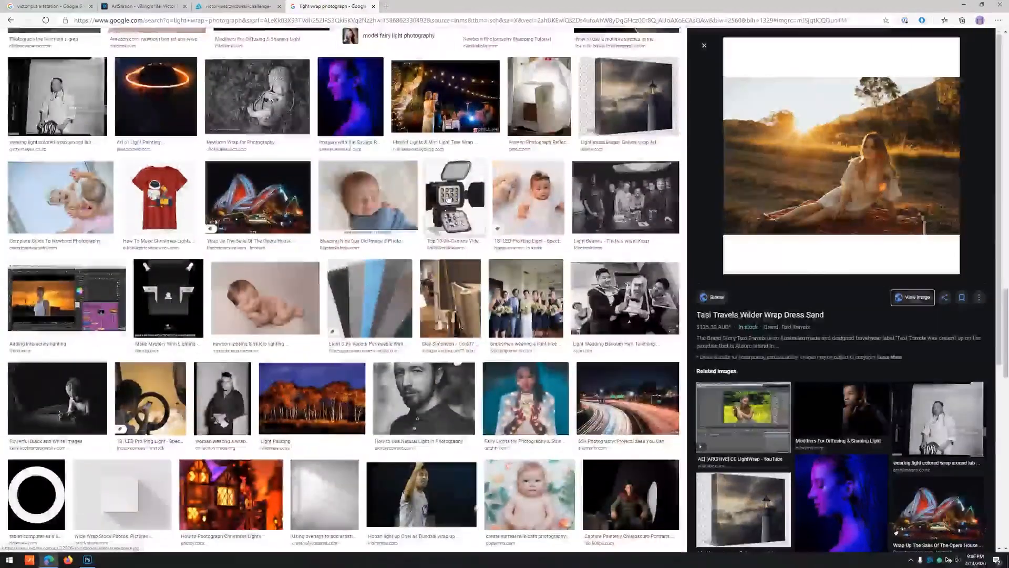
# - Switch back to the matte painting in Photoshop and get close to the church's upper roofs with the Brush ready
pyautogui.hotkey('alt', 'Tab')
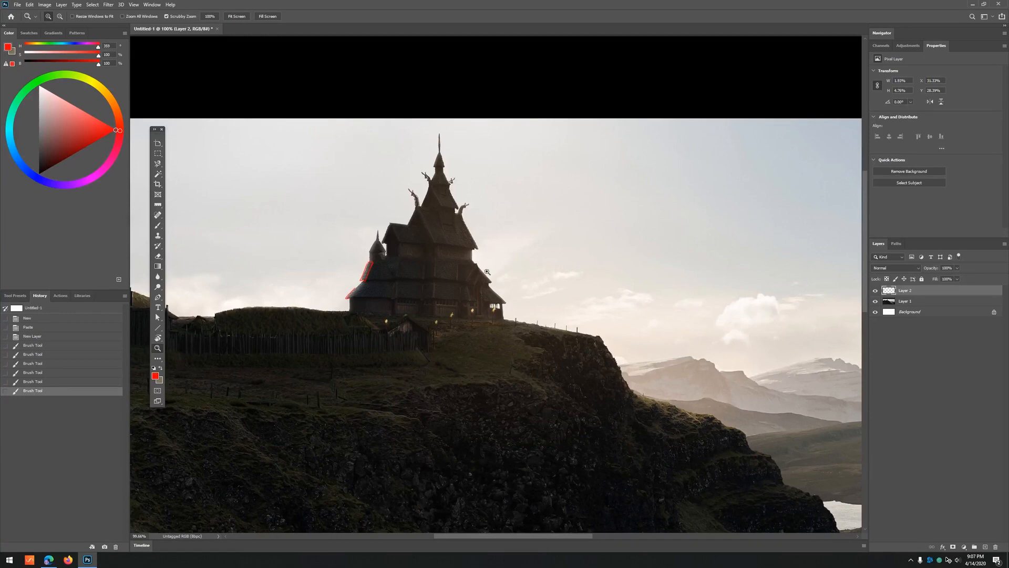
pyautogui.moveTo(436, 228); pyautogui.dragTo(465, 183)
pyautogui.press('b')
# - Try marking the edges of the church's spire and upper roofs with red brush strokes, undoing each attempt
pyautogui.moveTo(539, 219)
pyautogui.mouseDown()
pyautogui.moveTo(570, 221)
pyautogui.moveTo(552, 310)
pyautogui.moveTo(505, 125)
pyautogui.mouseUp()
pyautogui.hotkey('ctrl', 'z')
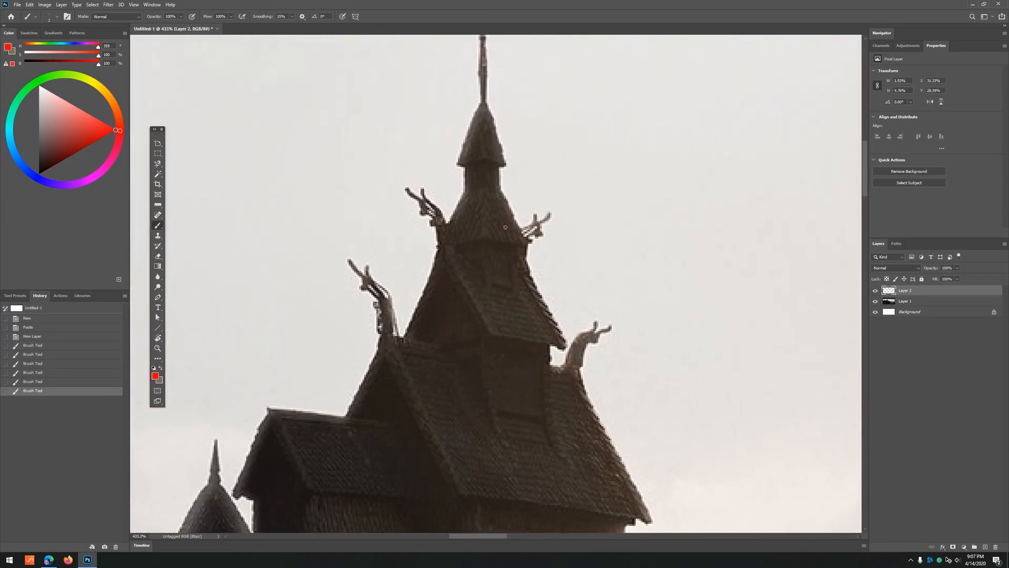
pyautogui.moveTo(503, 252); pyautogui.dragTo(542, 356)
pyautogui.hotkey('ctrl', 'z')
pyautogui.moveTo(494, 221)
pyautogui.mouseDown()
pyautogui.moveTo(559, 342)
pyautogui.moveTo(472, 153)
pyautogui.moveTo(418, 313)
pyautogui.moveTo(395, 337)
pyautogui.mouseUp()
pyautogui.hotkey('ctrl', 'z')
pyautogui.hotkey('ctrl', 'z')
pyautogui.moveTo(419, 271)
pyautogui.mouseDown()
pyautogui.moveTo(394, 329)
pyautogui.moveTo(519, 233)
pyautogui.moveTo(476, 236)
pyautogui.mouseUp()
pyautogui.hotkey('ctrl', 'z')
pyautogui.moveTo(542, 254); pyautogui.dragTo(509, 236)
# - Circle the outer edge of the small gable on the church's lower right side in red
pyautogui.moveTo(601, 281); pyautogui.dragTo(629, 277)
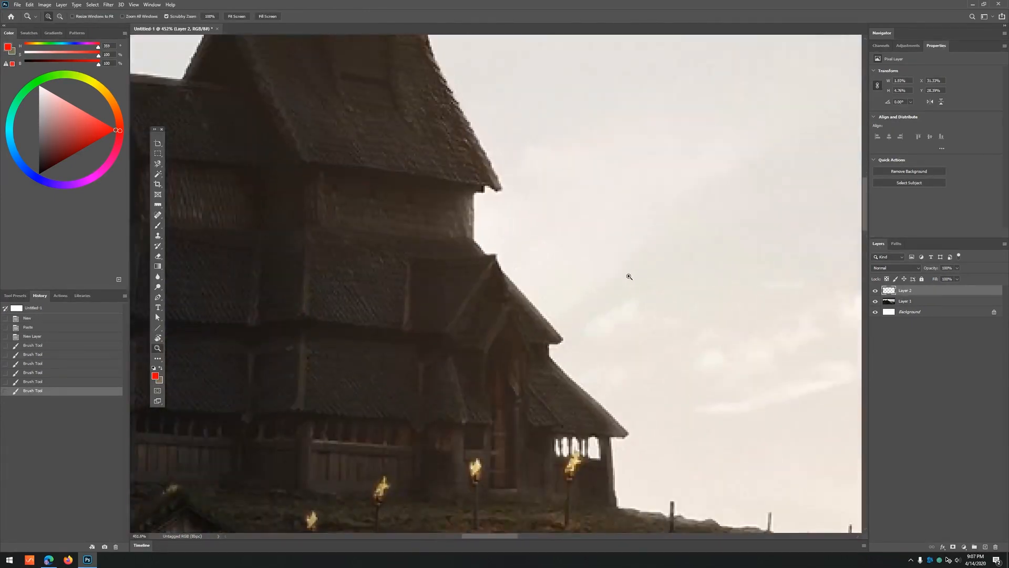
pyautogui.press('b')
pyautogui.moveTo(512, 253)
pyautogui.mouseDown()
pyautogui.moveTo(575, 255)
pyautogui.moveTo(518, 244)
pyautogui.moveTo(541, 282)
pyautogui.moveTo(508, 305)
pyautogui.mouseUp()
pyautogui.press('z')
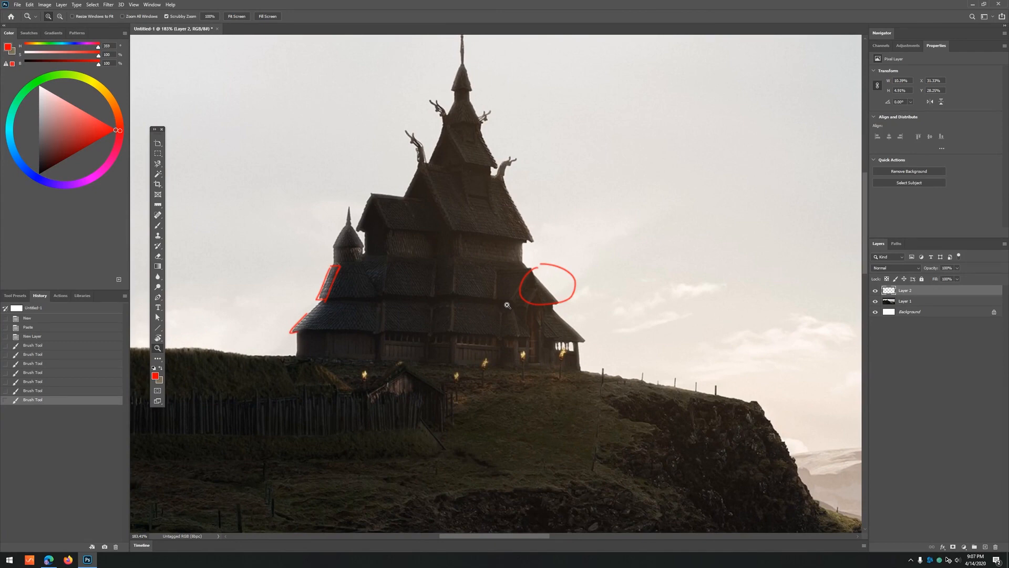
# - Clear all red markings from Layer 2 and remove the selection
pyautogui.hotkey('ctrl', 'a')
pyautogui.press('Delete')
pyautogui.hotkey('ctrl', 'd')
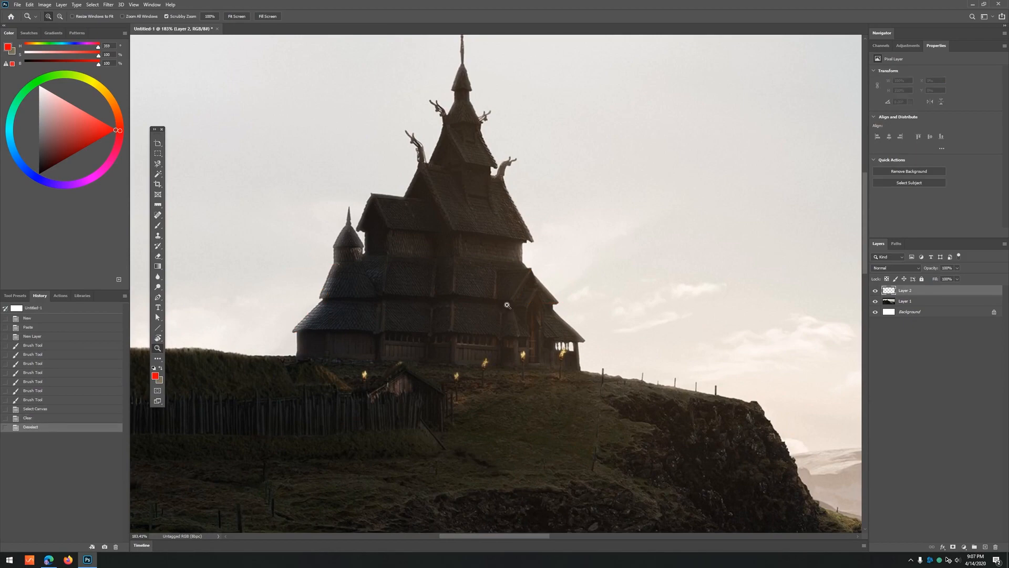
# - Circle the right end of the large grass roof and the adjoining fence posts with a red ellipse
pyautogui.moveTo(364, 294)
pyautogui.mouseDown()
pyautogui.moveTo(467, 249)
pyautogui.moveTo(434, 292)
pyautogui.mouseUp()
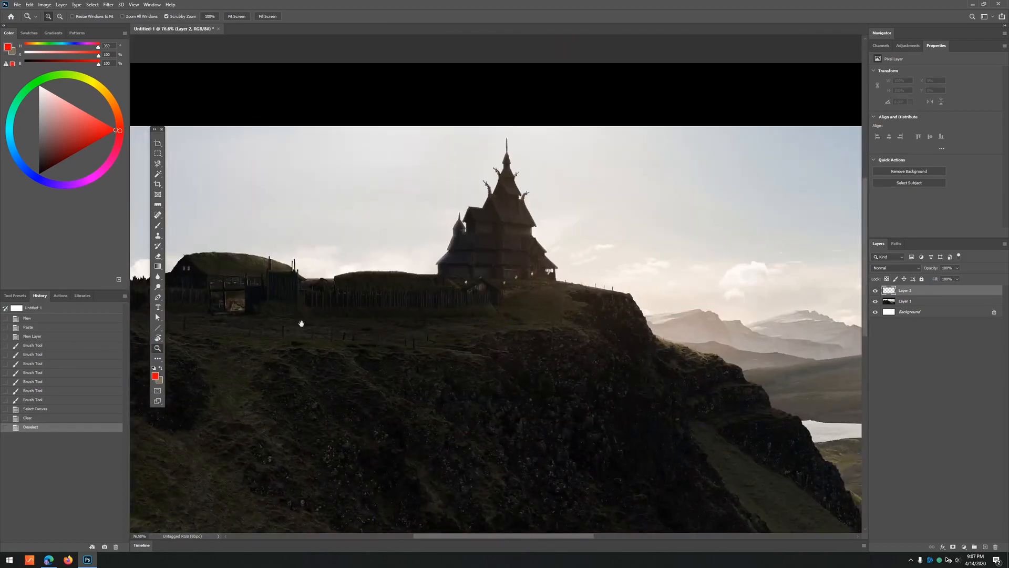
pyautogui.moveTo(301, 323); pyautogui.dragTo(380, 229)
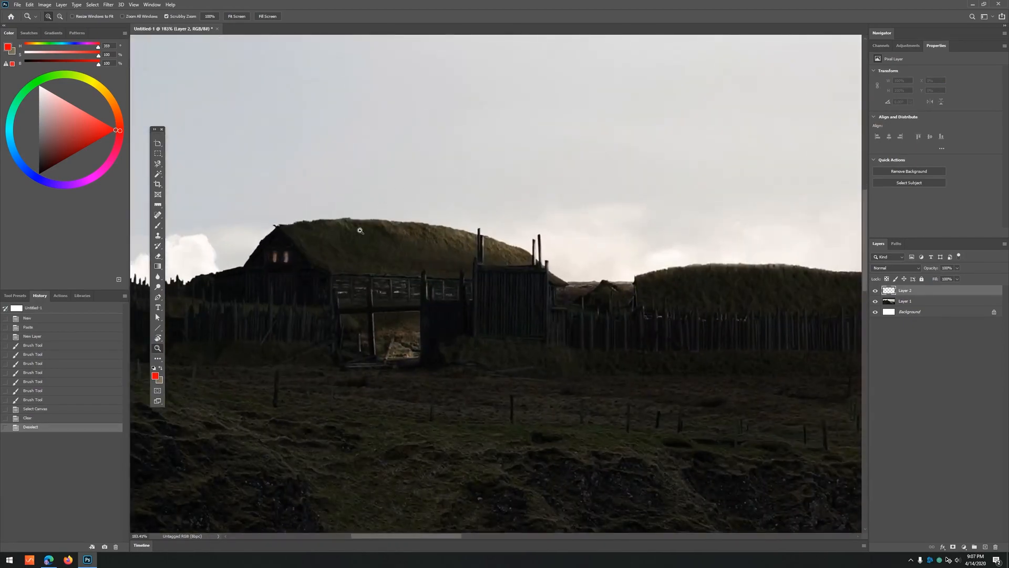
pyautogui.moveTo(692, 289); pyautogui.dragTo(162, 330)
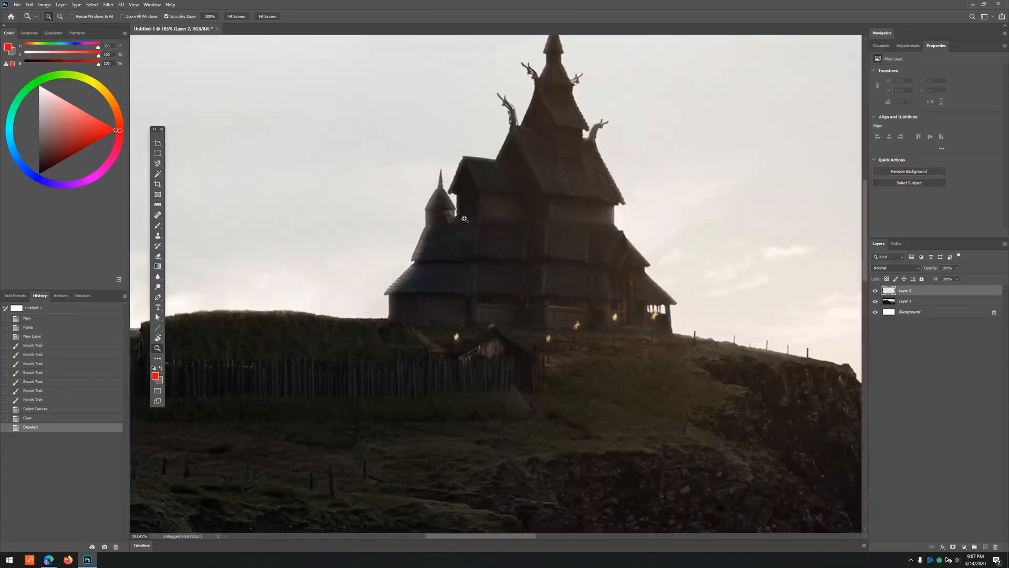
pyautogui.moveTo(620, 204); pyautogui.dragTo(560, 202)
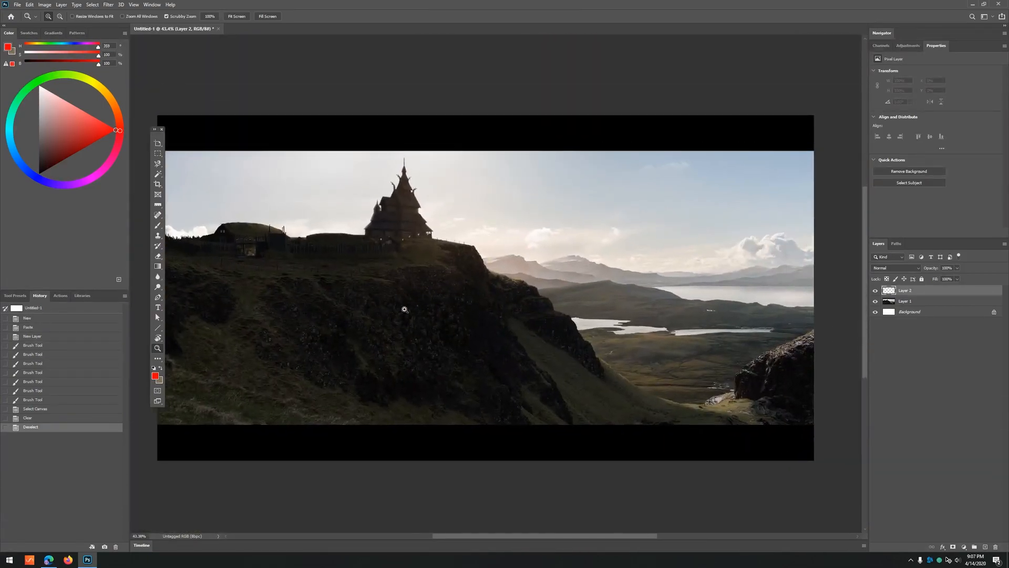
pyautogui.click(273, 255)
pyautogui.press('b')
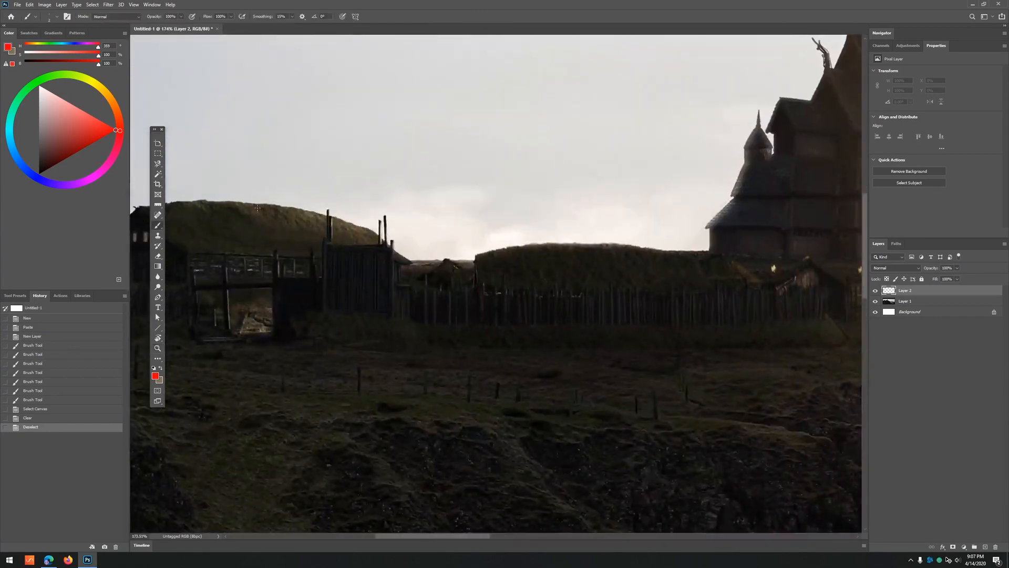
pyautogui.moveTo(284, 196)
pyautogui.mouseDown()
pyautogui.moveTo(238, 201)
pyautogui.moveTo(353, 247)
pyautogui.moveTo(385, 216)
pyautogui.moveTo(254, 189)
pyautogui.mouseUp()
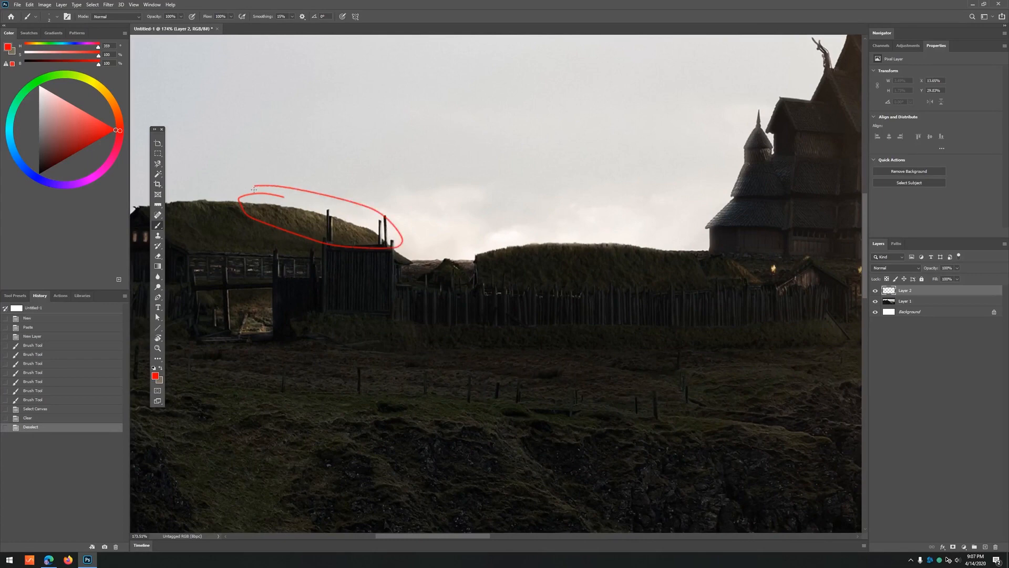
# - Try marking the bright sky above the church with a wide red arc reaching down to the spire, and undo it
pyautogui.press('z')
pyautogui.scroll(-5, 292, 217)
pyautogui.moveTo(330, 216)
pyautogui.mouseDown()
pyautogui.moveTo(365, 218)
pyautogui.moveTo(333, 220)
pyautogui.moveTo(338, 243)
pyautogui.mouseUp()
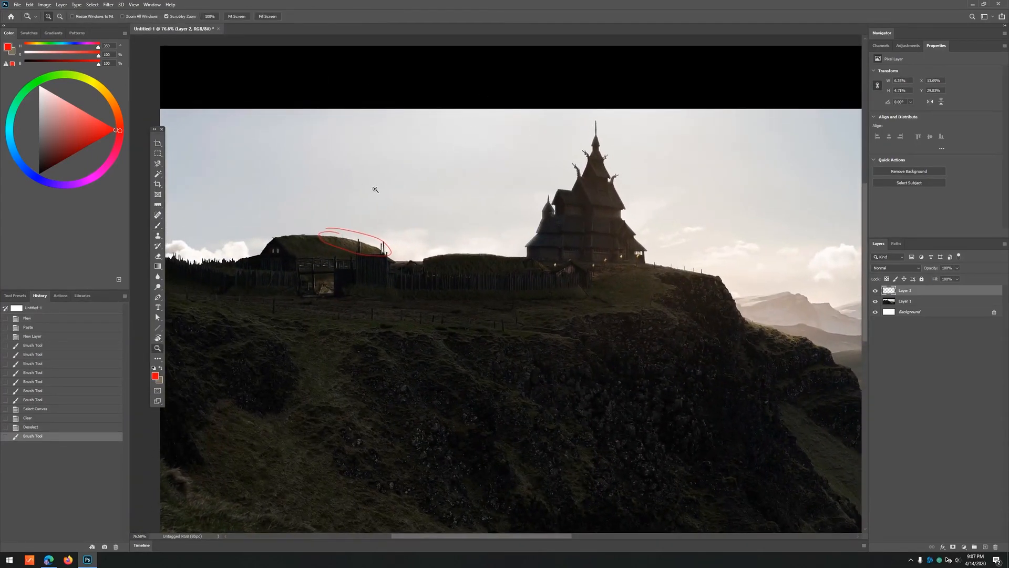
pyautogui.scroll(-1, 389, 178)
pyautogui.press('b')
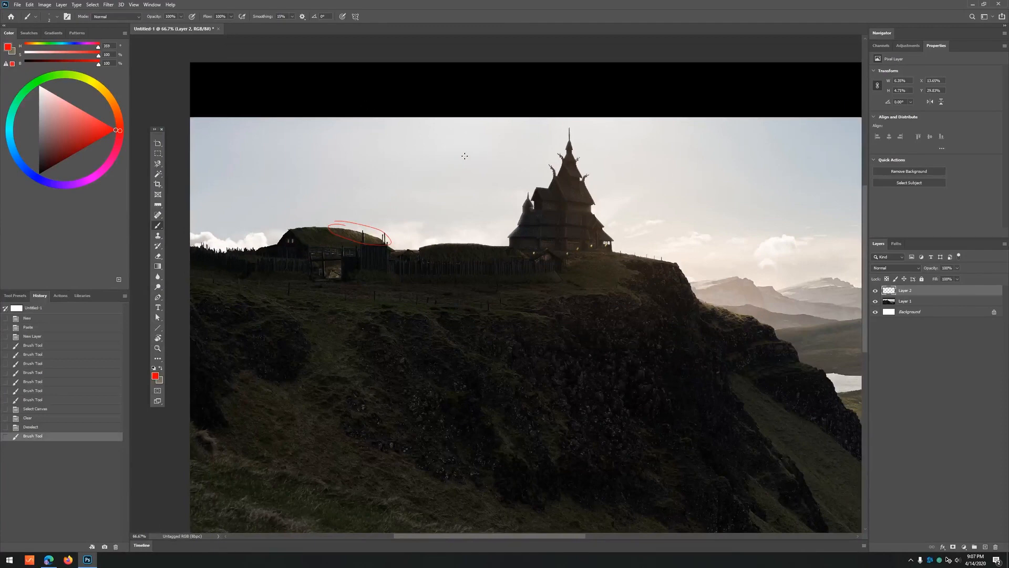
pyautogui.press('z')
pyautogui.moveTo(414, 169)
pyautogui.mouseDown()
pyautogui.moveTo(402, 160)
pyautogui.moveTo(431, 147)
pyautogui.moveTo(381, 167)
pyautogui.moveTo(494, 169)
pyautogui.mouseUp()
pyautogui.press('b')
pyautogui.hotkey('ctrl', 'z')
pyautogui.moveTo(336, 140); pyautogui.dragTo(560, 128)
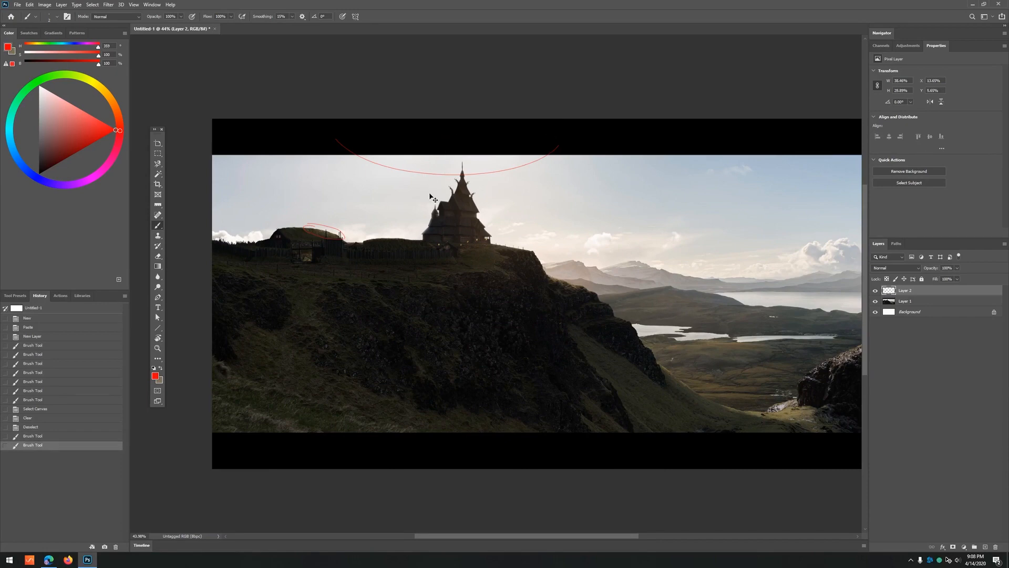
pyautogui.hotkey('ctrl', 'z')
# - Try circling the grassy ground just below the church in red, and undo it
pyautogui.press('z')
pyautogui.press('b')
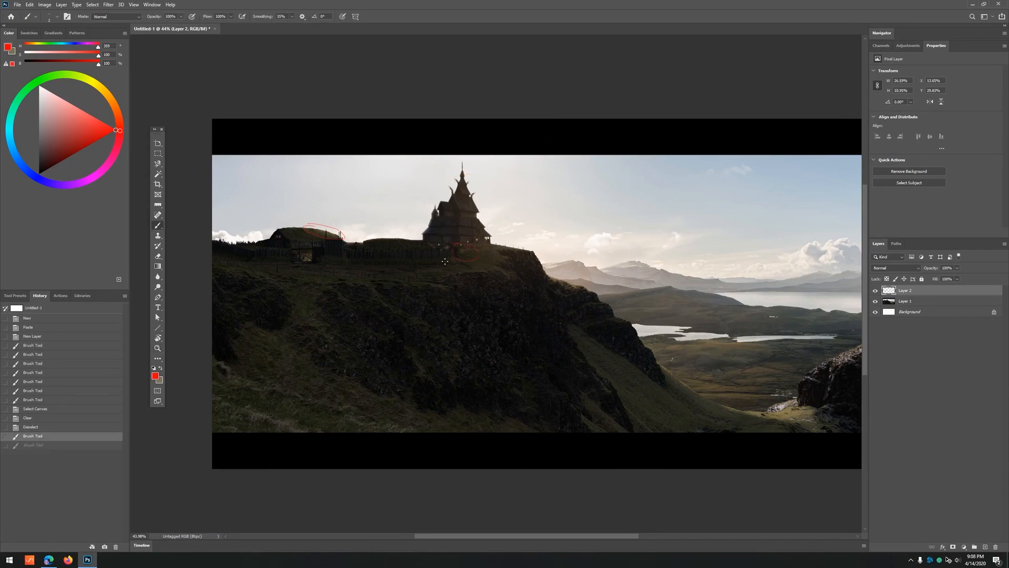
pyautogui.moveTo(444, 262); pyautogui.dragTo(447, 258)
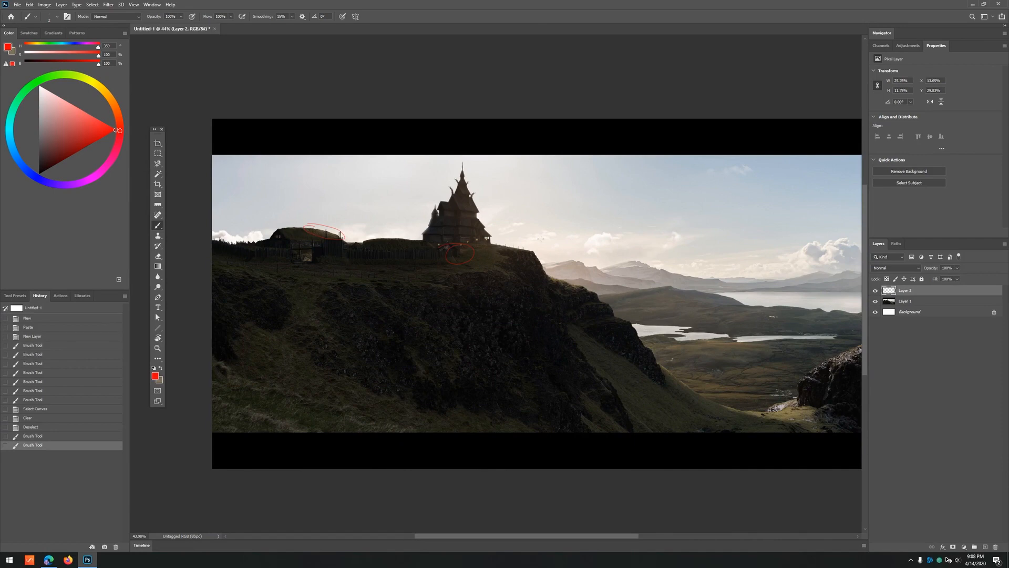
pyautogui.hotkey('ctrl', 'z')
# - Outline the sunlit grass and dark rock in the painting's lower right foreground with a large red loop
pyautogui.moveTo(551, 317); pyautogui.dragTo(468, 218)
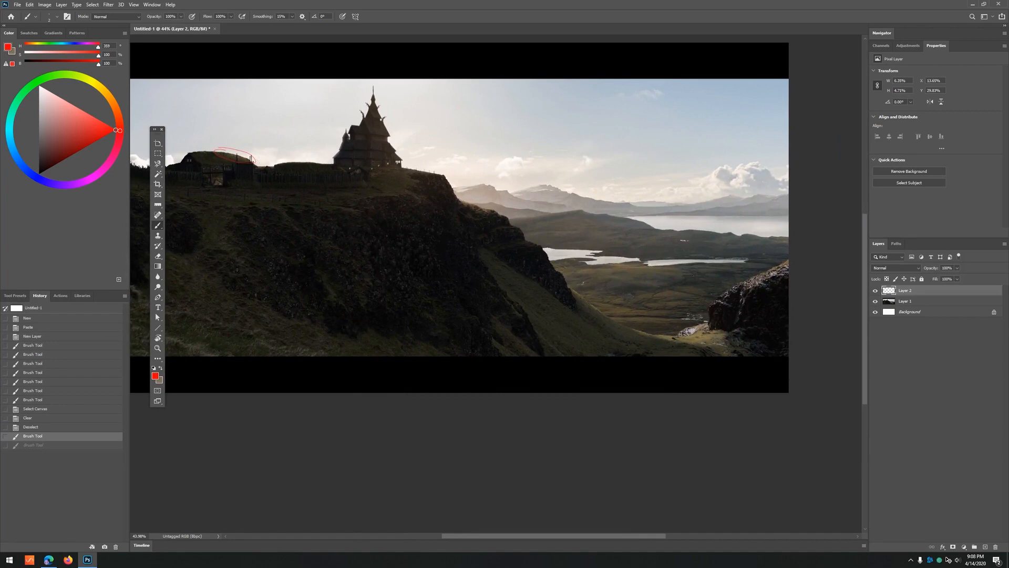
pyautogui.press('z')
pyautogui.moveTo(325, 211); pyautogui.dragTo(483, 262)
pyautogui.scroll(-5, 483, 262)
pyautogui.press('b')
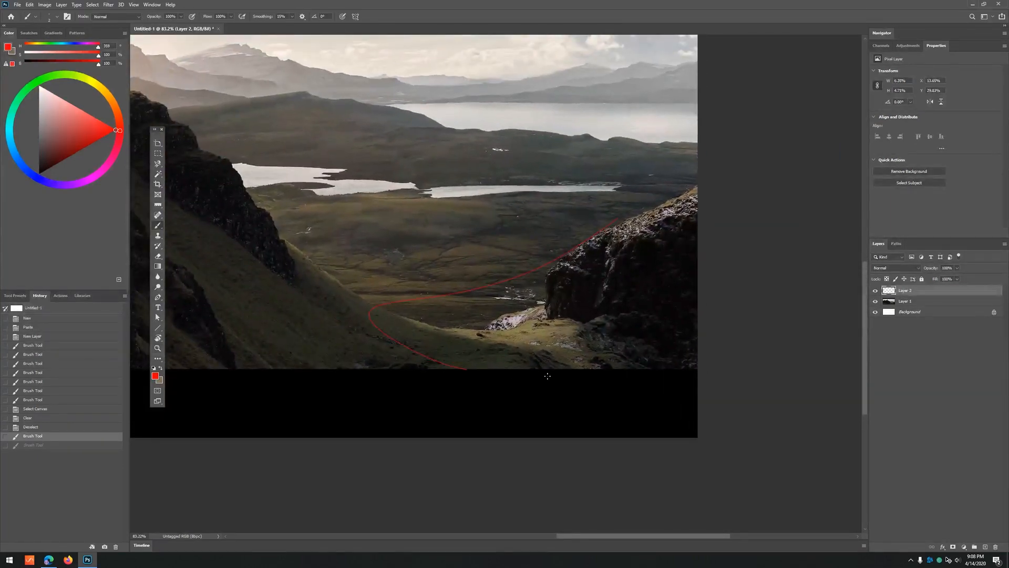
pyautogui.moveTo(547, 376); pyautogui.dragTo(620, 218)
# - Examine the outlined foreground rock and sunlit grass up close and against the wider landscape
pyautogui.press('z')
pyautogui.moveTo(522, 268); pyautogui.dragTo(497, 275)
pyautogui.moveTo(425, 258)
pyautogui.mouseDown()
pyautogui.moveTo(563, 328)
pyautogui.moveTo(411, 224)
pyautogui.mouseUp()
pyautogui.moveTo(559, 263); pyautogui.dragTo(599, 263)
pyautogui.press('b')
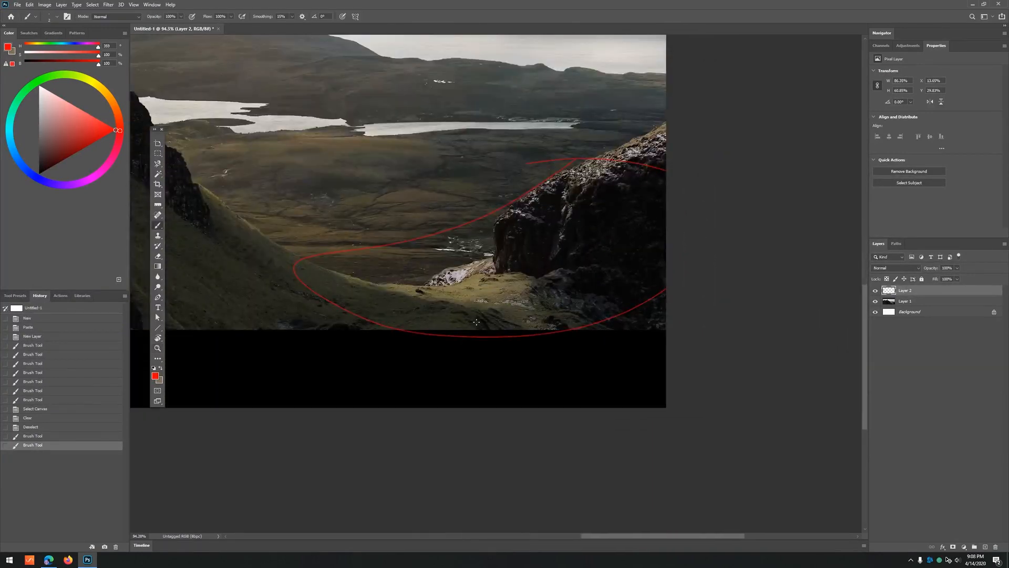
pyautogui.press('z')
pyautogui.moveTo(578, 296); pyautogui.dragTo(544, 303)
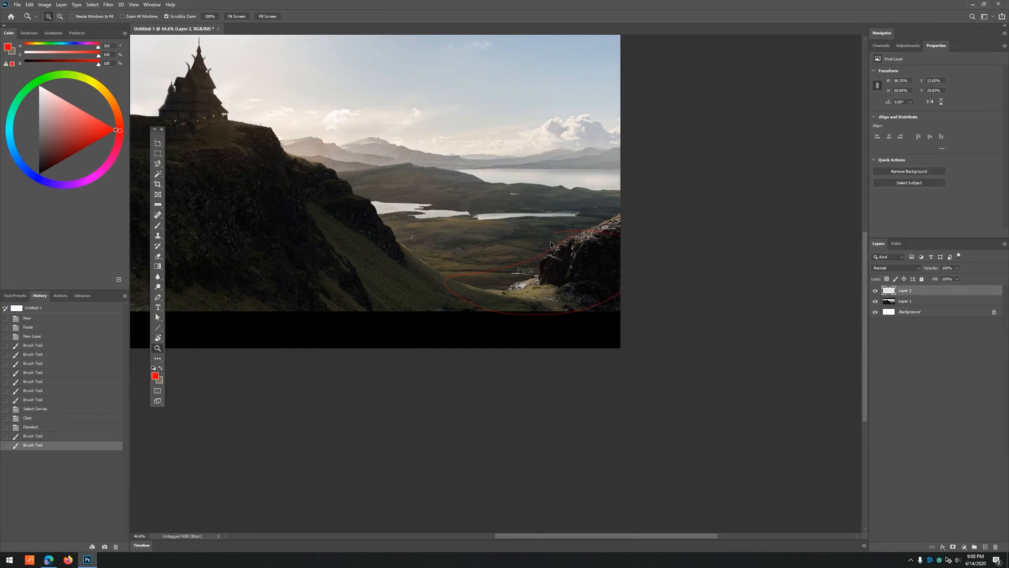
# - Undo the red loop around the foreground rock, compare the painting without the markup layer, and delete that layer
pyautogui.hotkey('ctrl', 'z')
pyautogui.moveTo(788, 292); pyautogui.dragTo(782, 293)
pyautogui.click(875, 291)
pyautogui.click(875, 291)
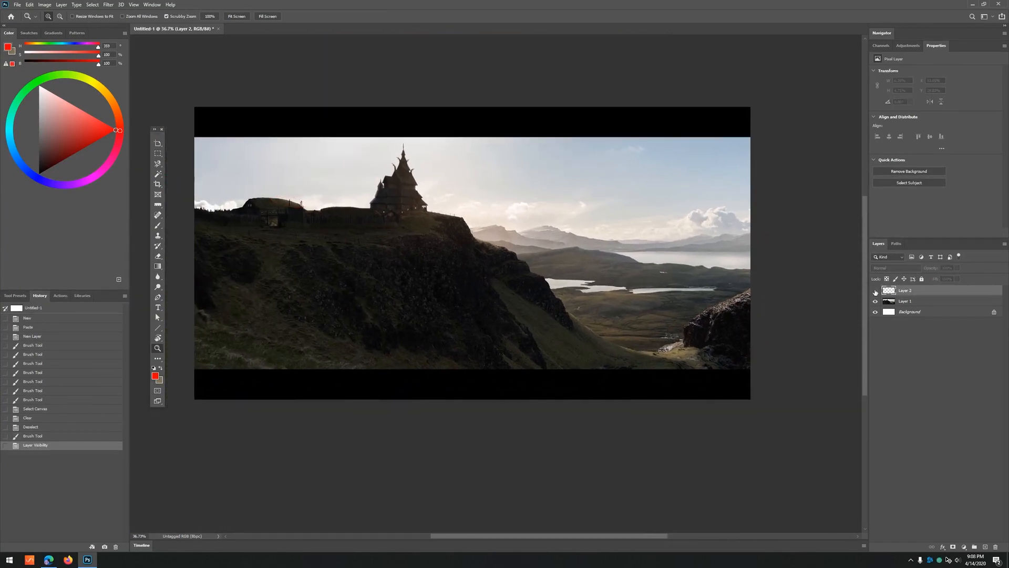
pyautogui.press('Delete')
pyautogui.moveTo(426, 217); pyautogui.dragTo(412, 213)
pyautogui.press('b')
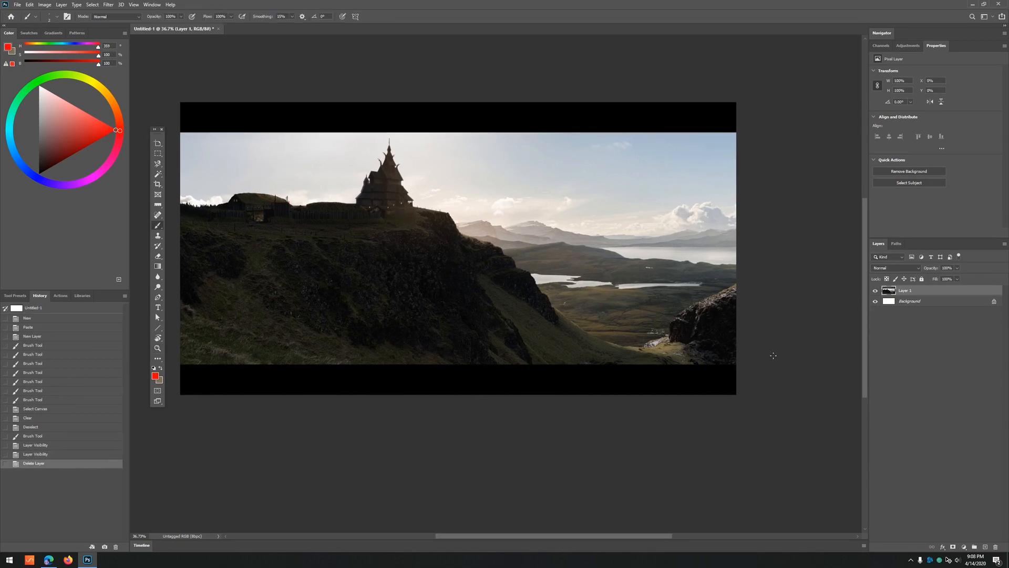
# - Add a clipped Levels adjustment above the painting and test its midtone, black and white input levels
pyautogui.hscroll(-3, 767, 317)
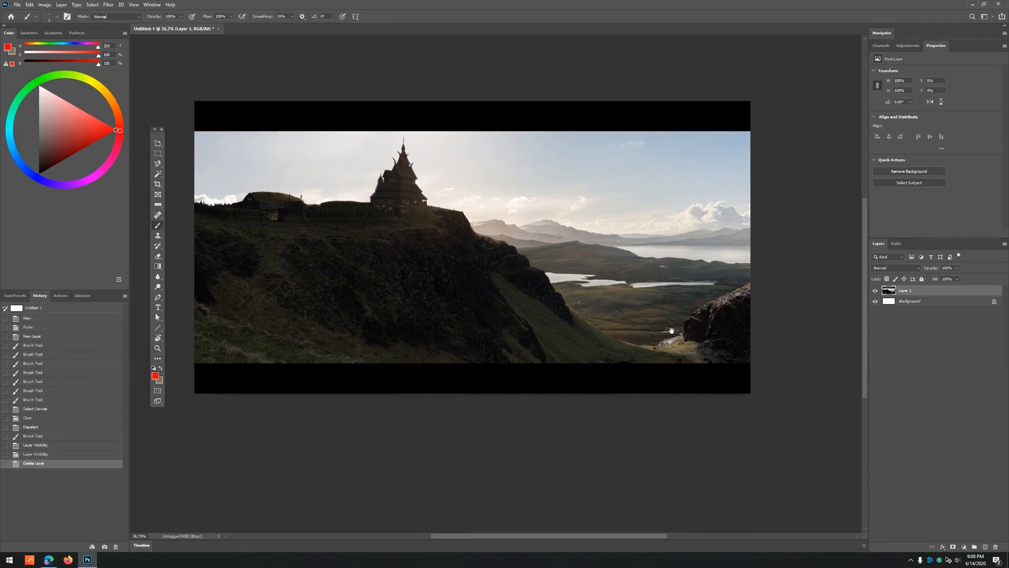
pyautogui.click(964, 547)
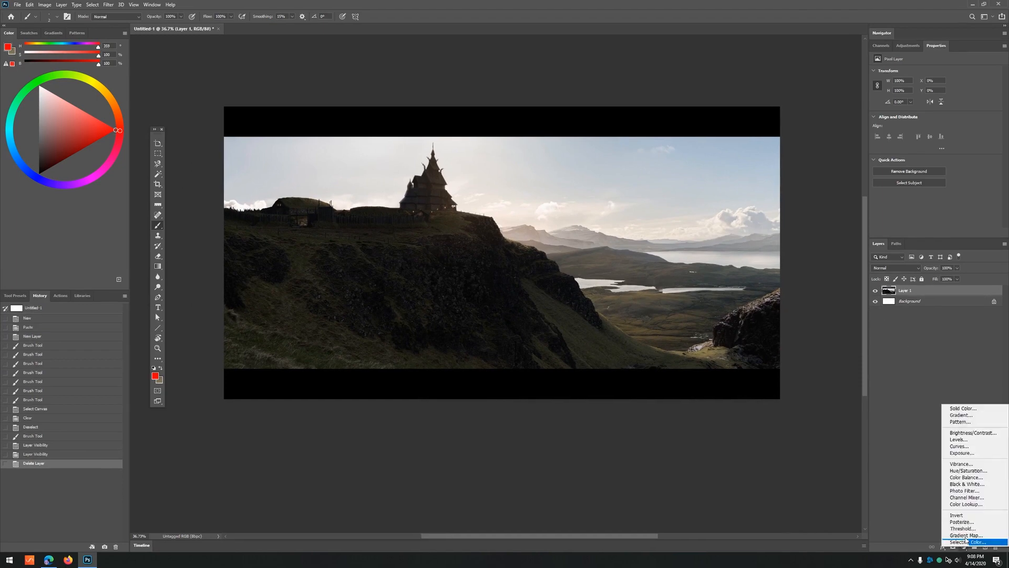
pyautogui.click(961, 439)
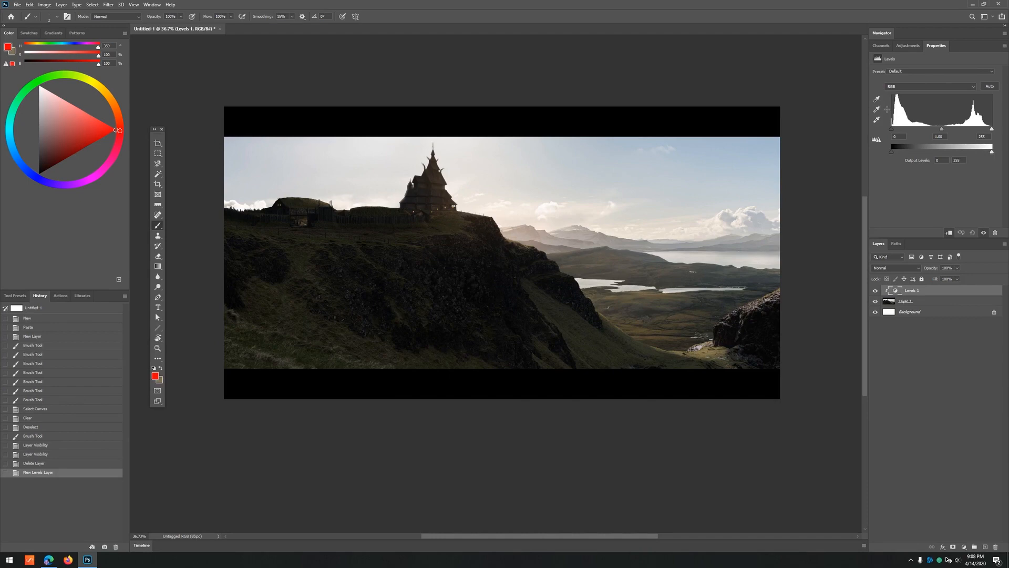
pyautogui.moveTo(942, 130); pyautogui.dragTo(994, 132)
pyautogui.hotkey('ctrl', 'z')
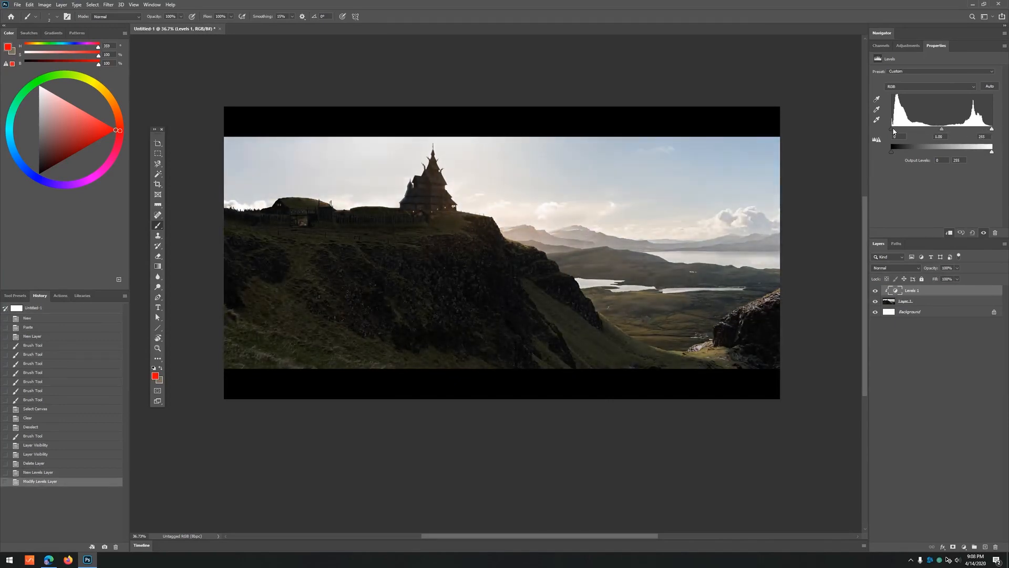
pyautogui.moveTo(894, 131)
pyautogui.mouseDown()
pyautogui.moveTo(968, 134)
pyautogui.moveTo(876, 134)
pyautogui.mouseUp()
pyautogui.moveTo(992, 130)
pyautogui.mouseDown()
pyautogui.moveTo(906, 133)
pyautogui.moveTo(1007, 138)
pyautogui.mouseUp()
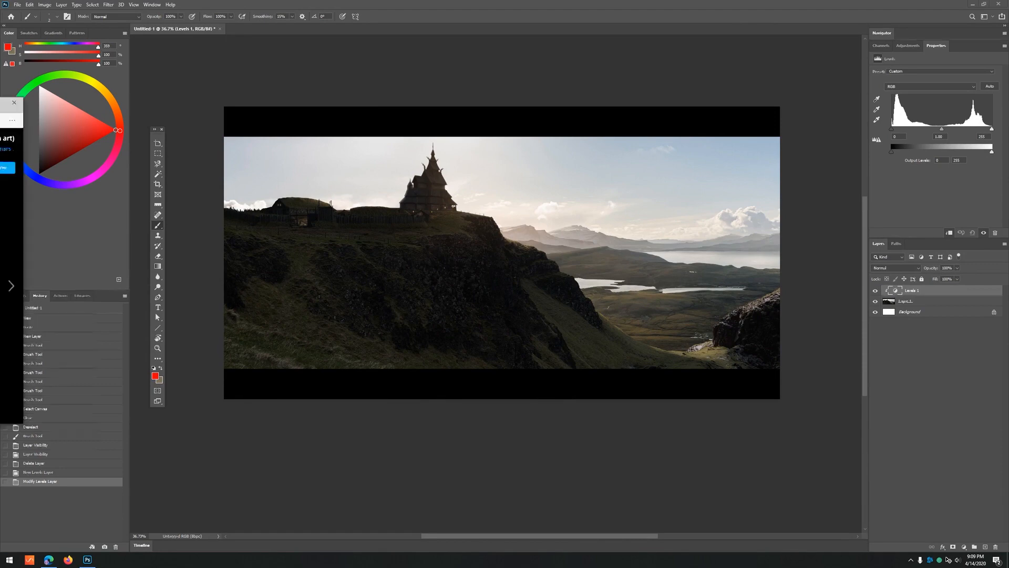
# - Switch to the MattePaint site in the browser, browse its gallery and search for mountains
pyautogui.hotkey('alt', 'Tab')
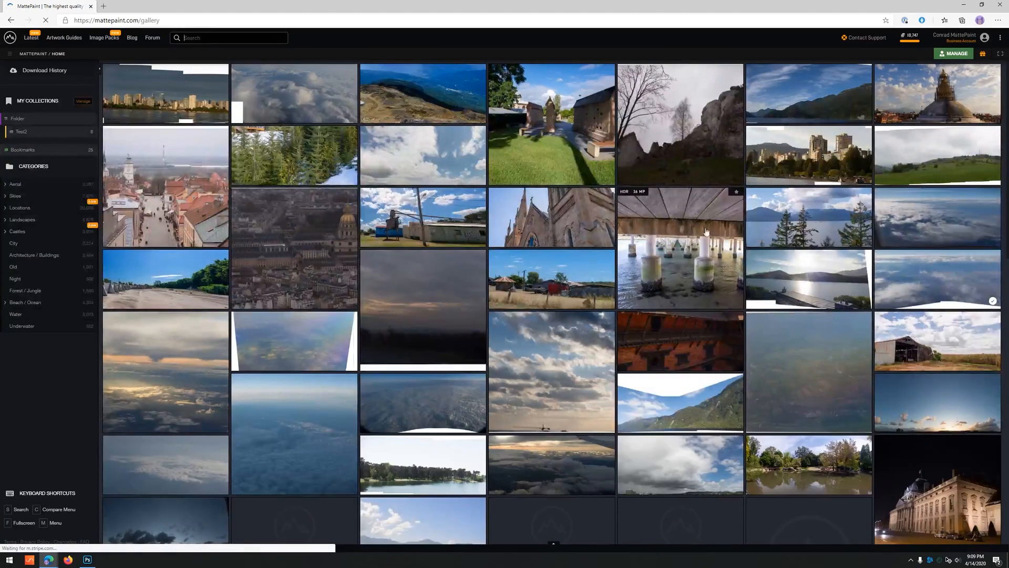
pyautogui.scroll(-2, 567, 379)
pyautogui.scroll(-5, 567, 378)
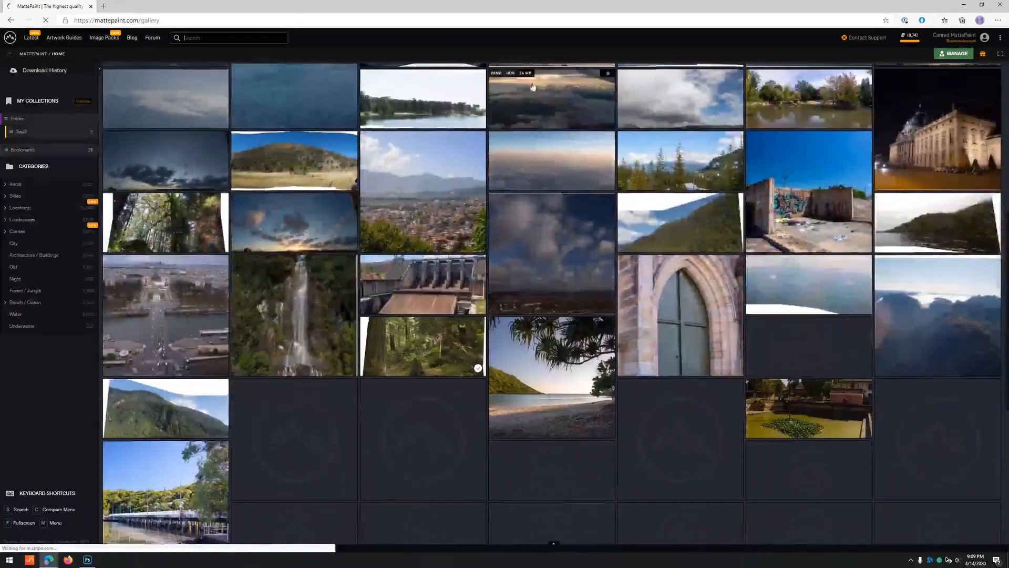
pyautogui.scroll(7, 399, 272)
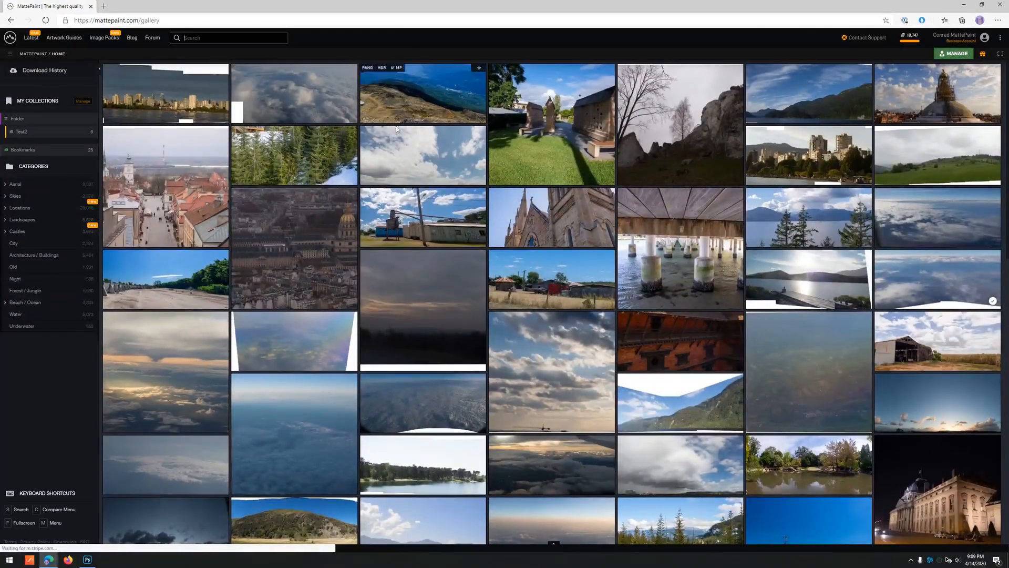
pyautogui.scroll(-7, 503, 277)
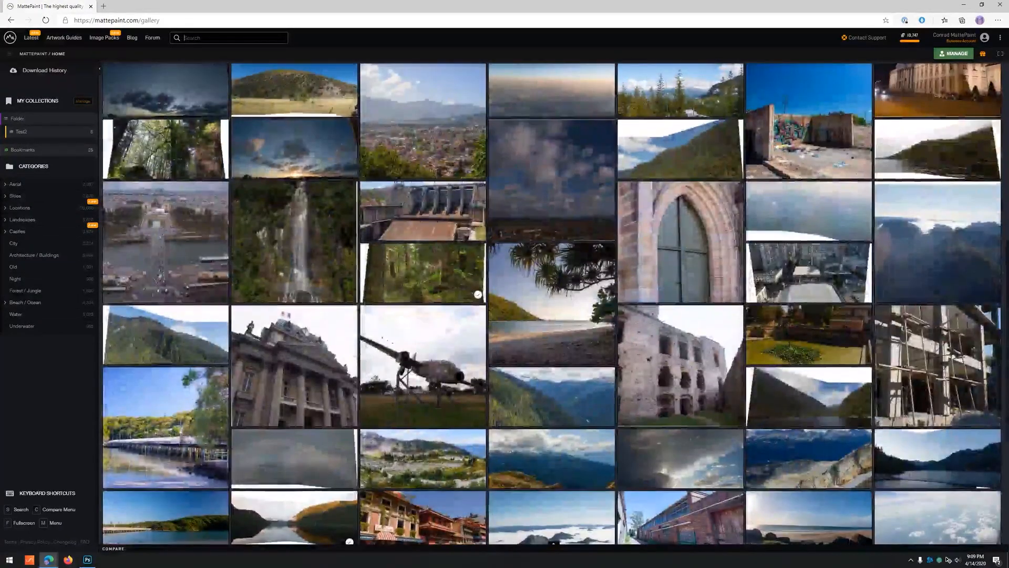
pyautogui.write('mountains')
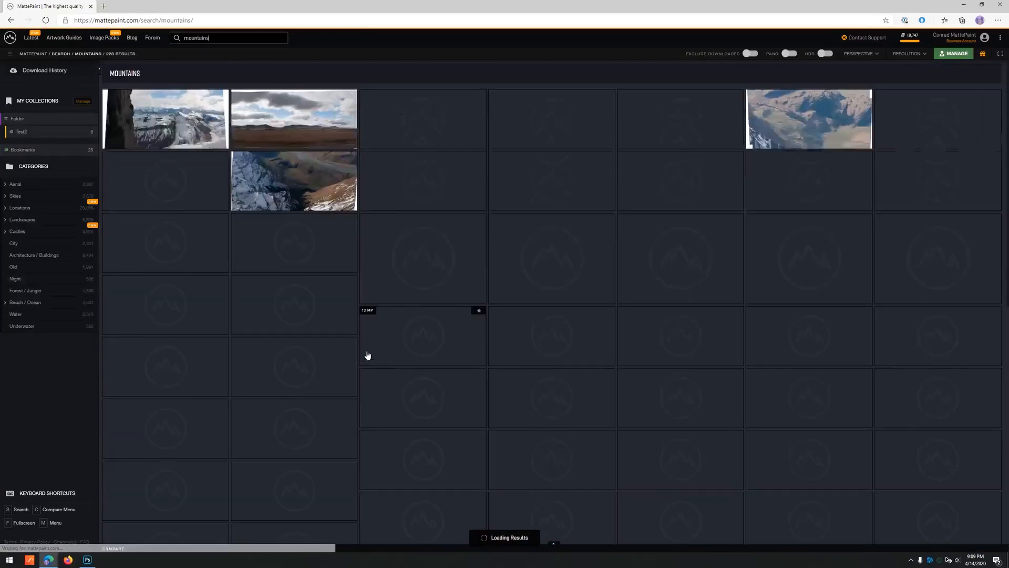
# - Download the snowy mountain photo DSC00610 as the largest JPEG and open it in Photoshop
pyautogui.click(179, 139)
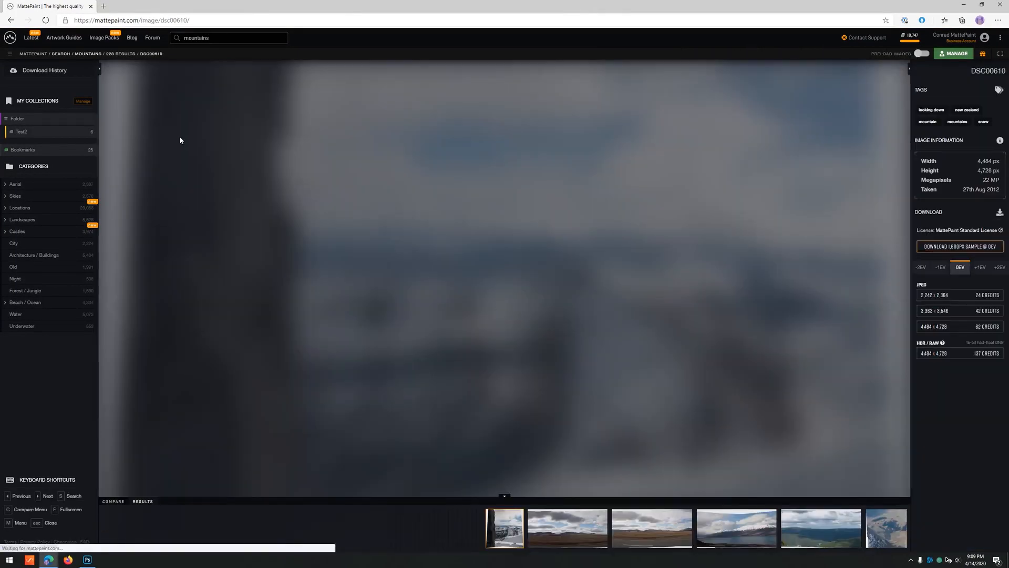
pyautogui.click(952, 328)
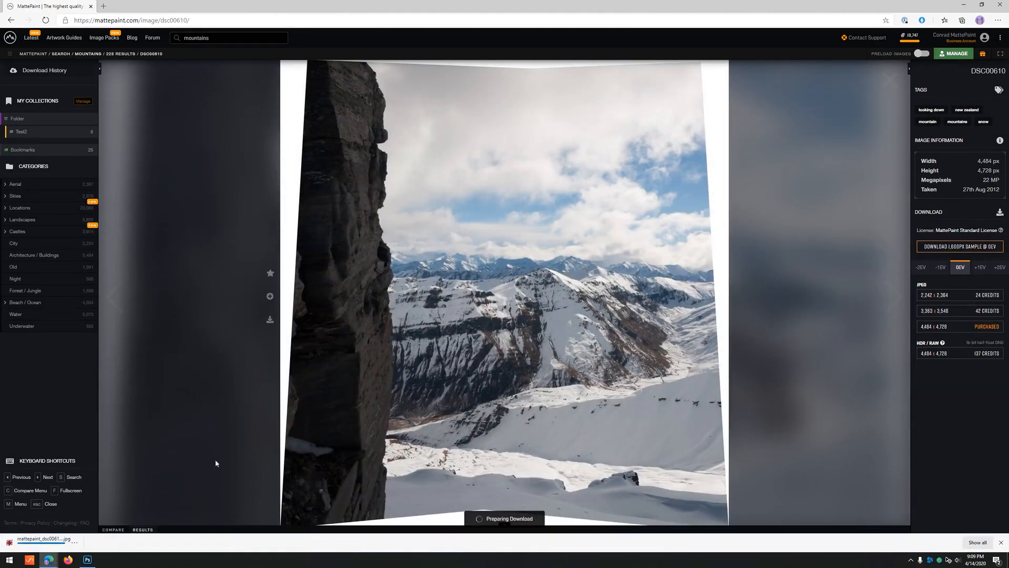
pyautogui.click(88, 559)
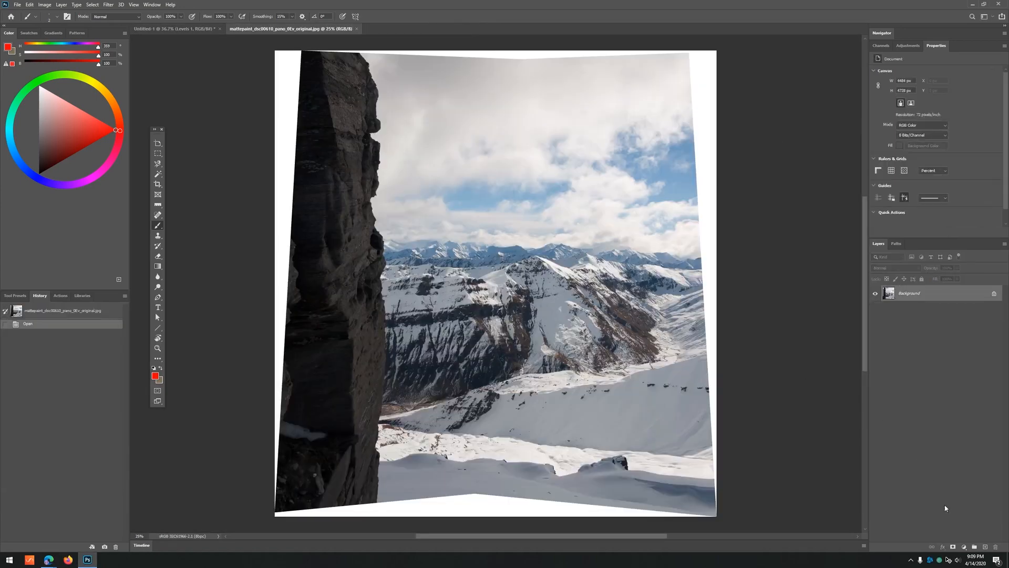
# - Add a clipped Levels adjustment to the snowy mountain photo, test the black level, and lower the white input level to about 96
pyautogui.click(964, 547)
pyautogui.click(970, 465)
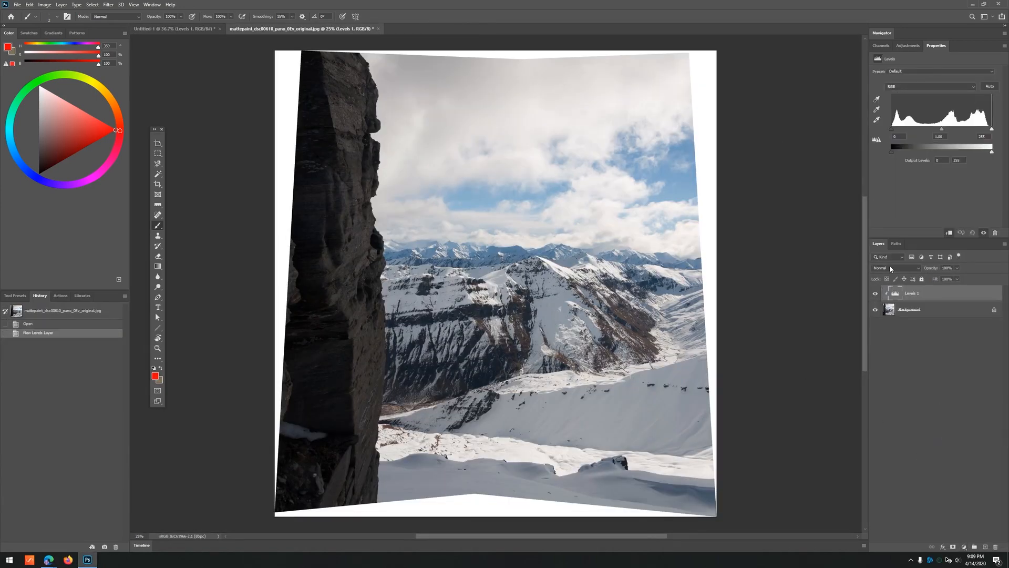
pyautogui.moveTo(894, 133); pyautogui.dragTo(811, 143)
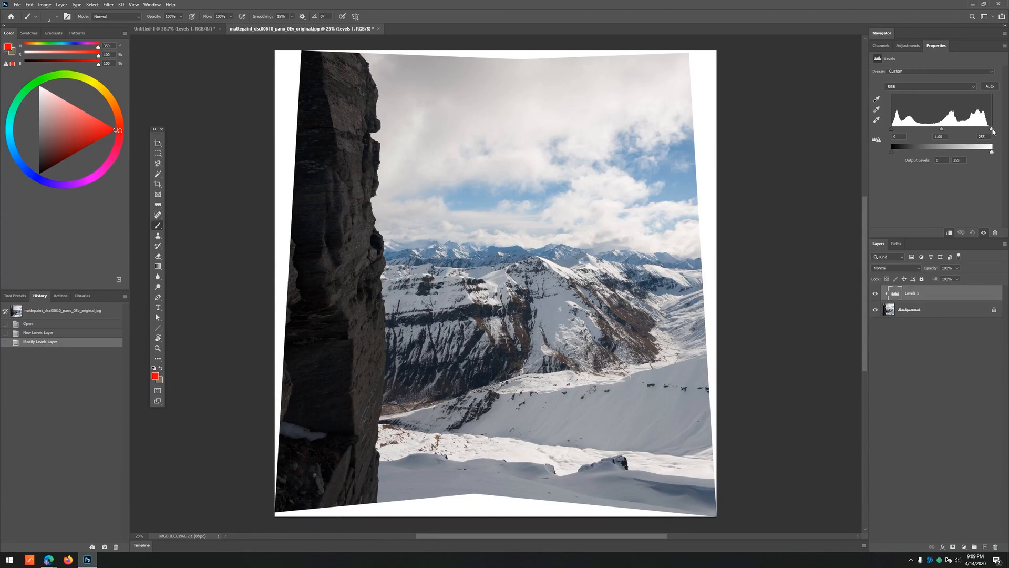
pyautogui.moveTo(993, 130); pyautogui.dragTo(968, 131)
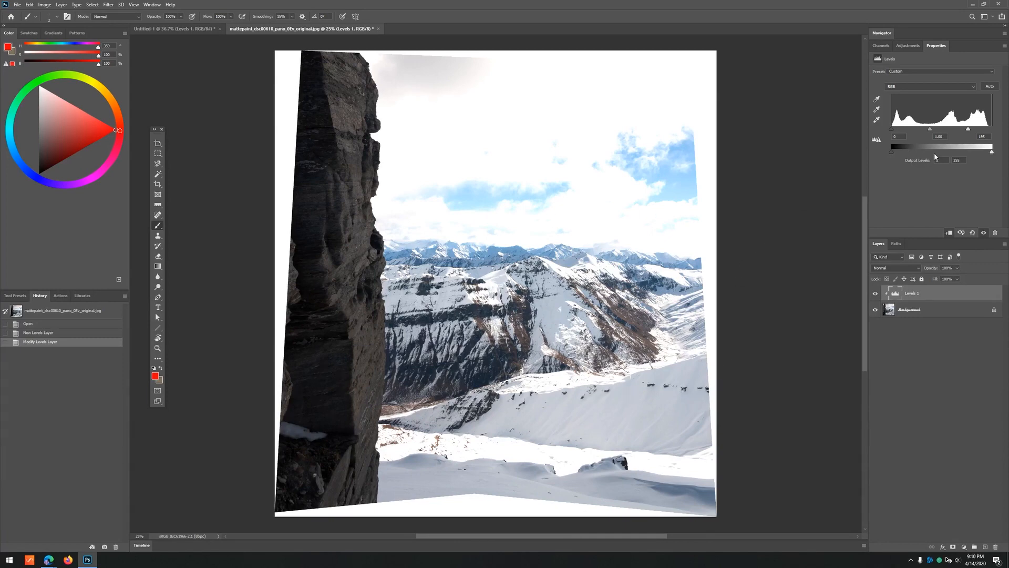
pyautogui.moveTo(968, 129); pyautogui.dragTo(946, 129)
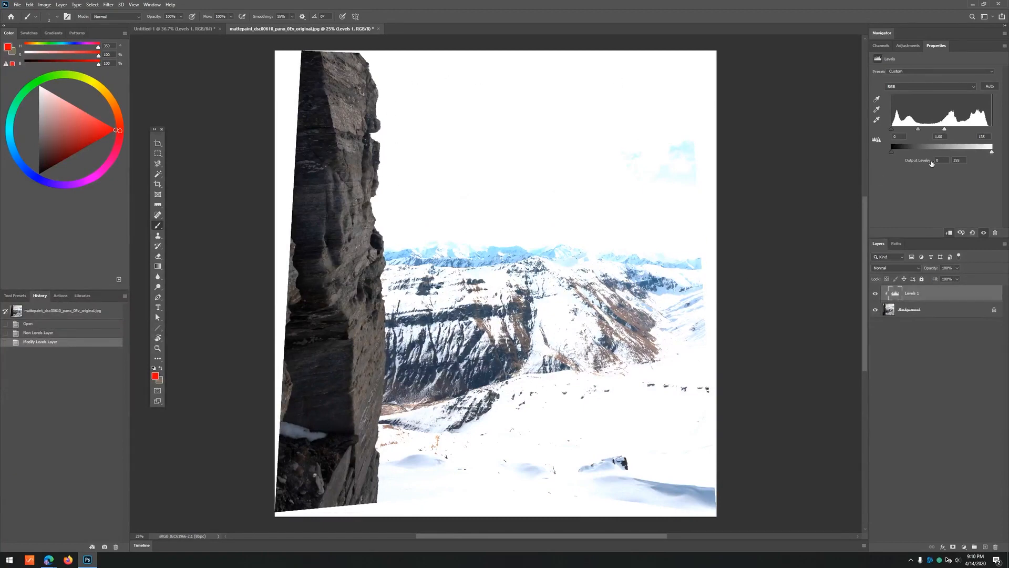
pyautogui.moveTo(944, 130); pyautogui.dragTo(929, 129)
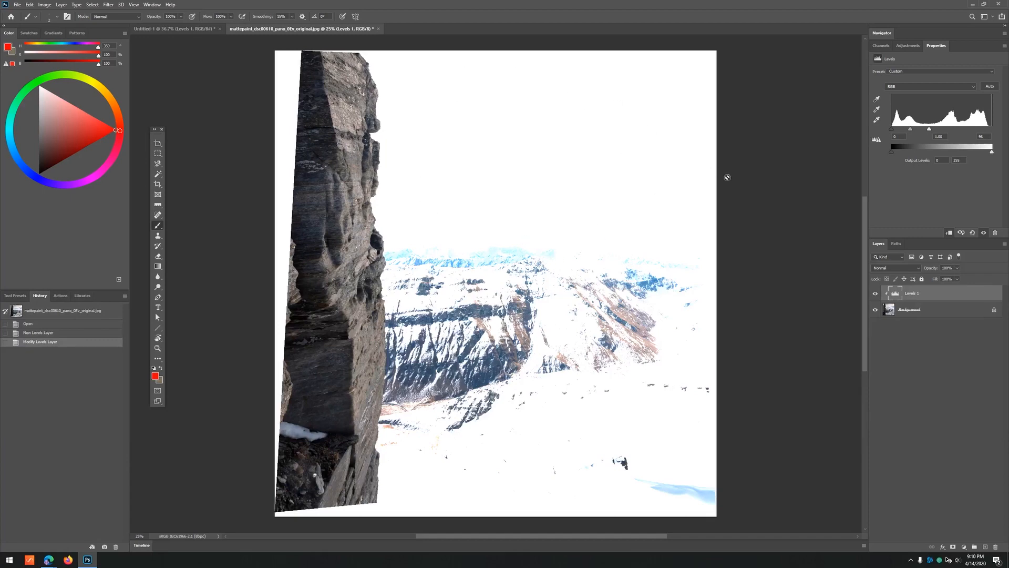
# - Switch back to MattePaint in the browser and search for nepal instead
pyautogui.hotkey('alt', 'Tab')
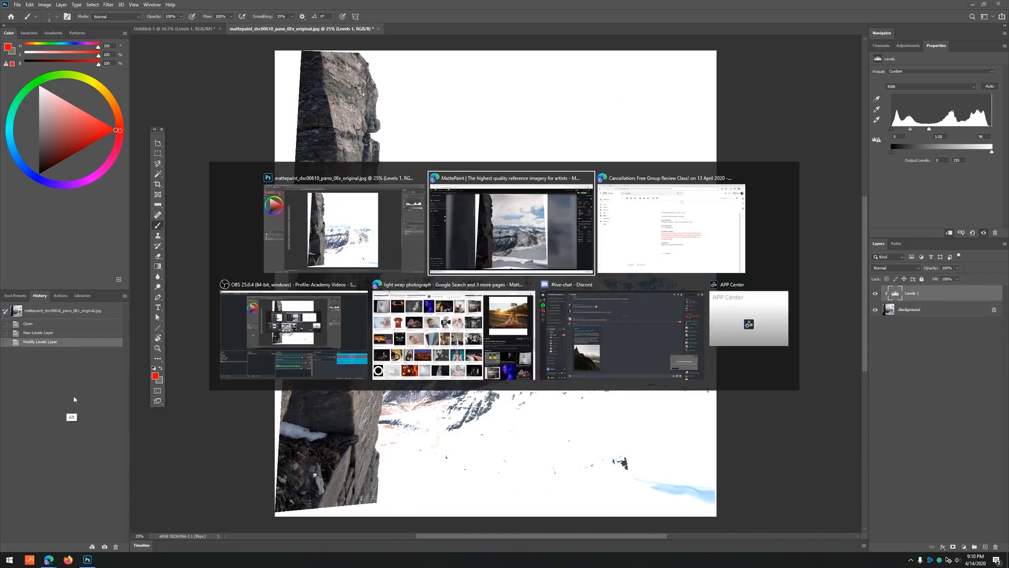
pyautogui.click(208, 38)
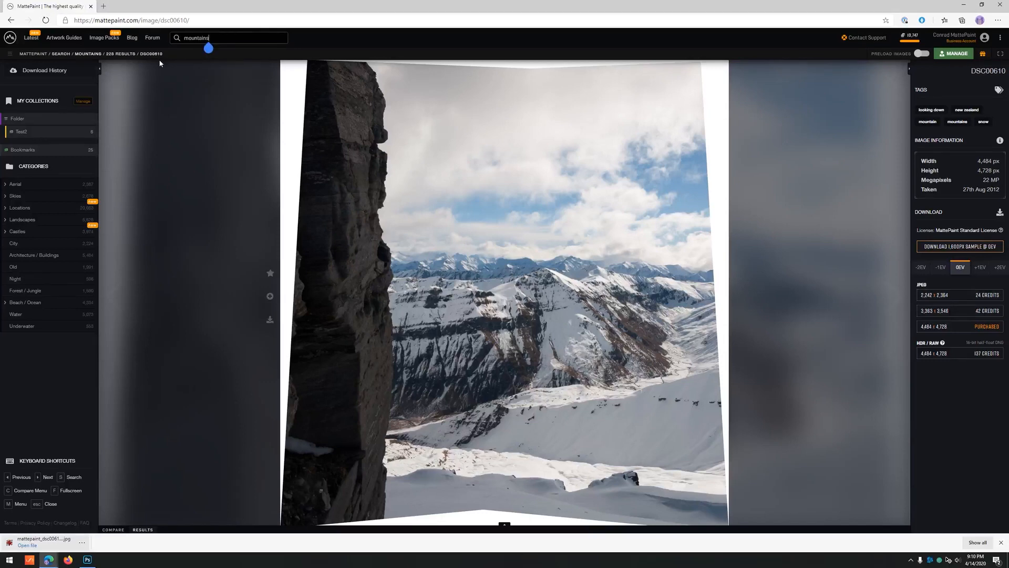
pyautogui.hotkey('ctrl', 'a')
pyautogui.write('ne')
pyautogui.press('Return')
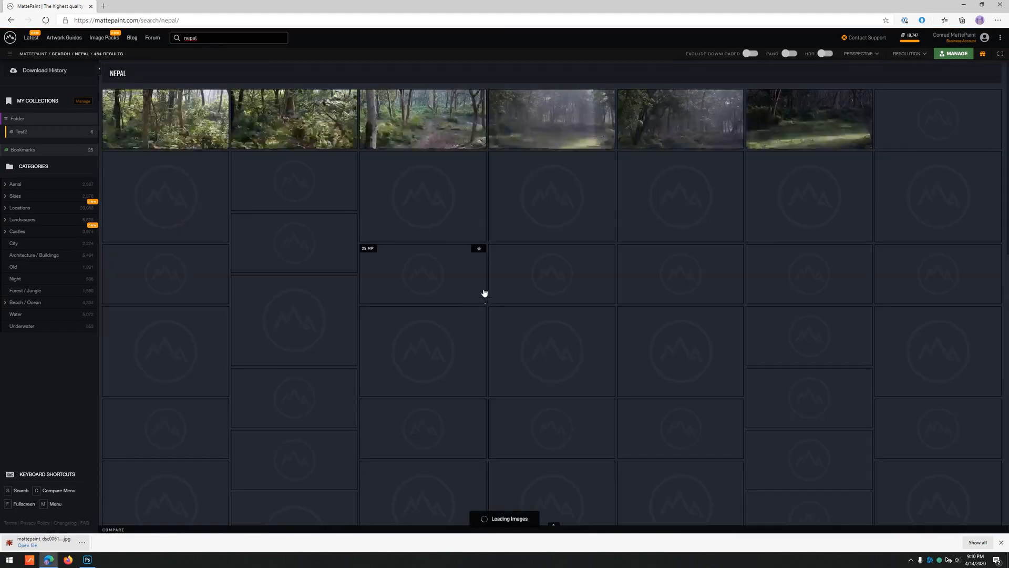
# - Find the field and hills photo DSC94624 in the results, download its largest JPEG and open it in Photoshop
pyautogui.scroll(-1, 525, 322)
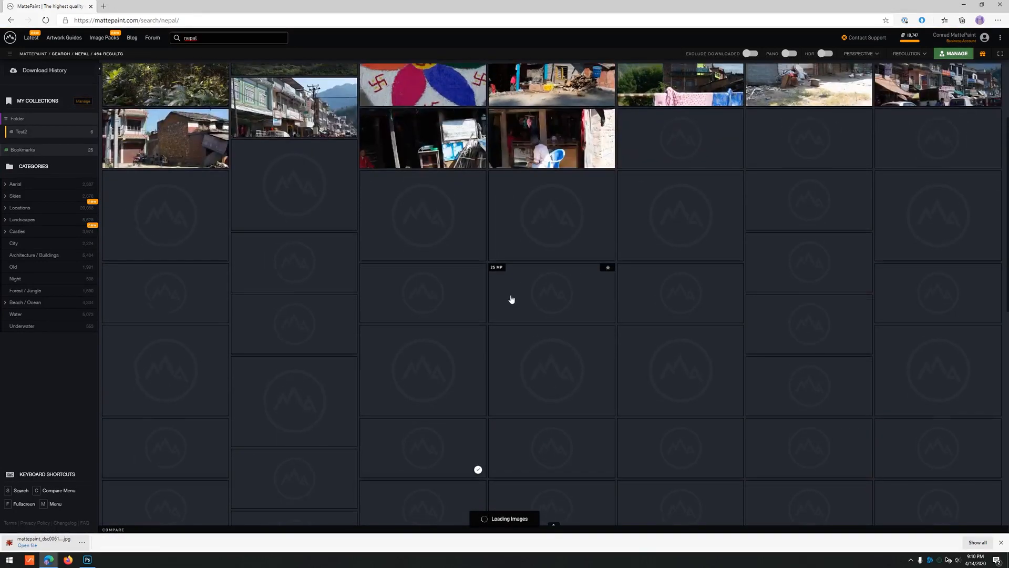
pyautogui.scroll(-3, 477, 462)
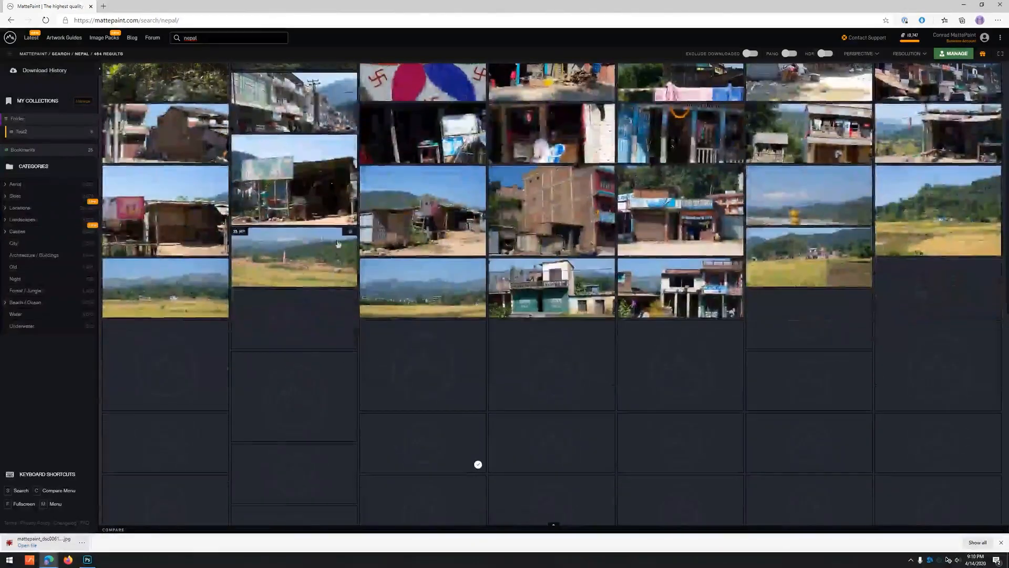
pyautogui.click(417, 222)
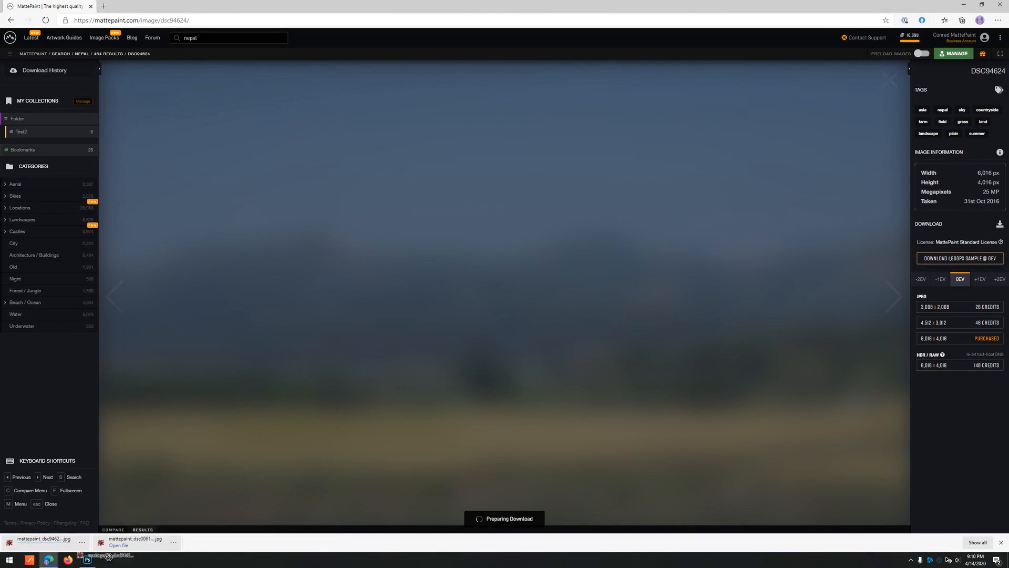
pyautogui.click(87, 560)
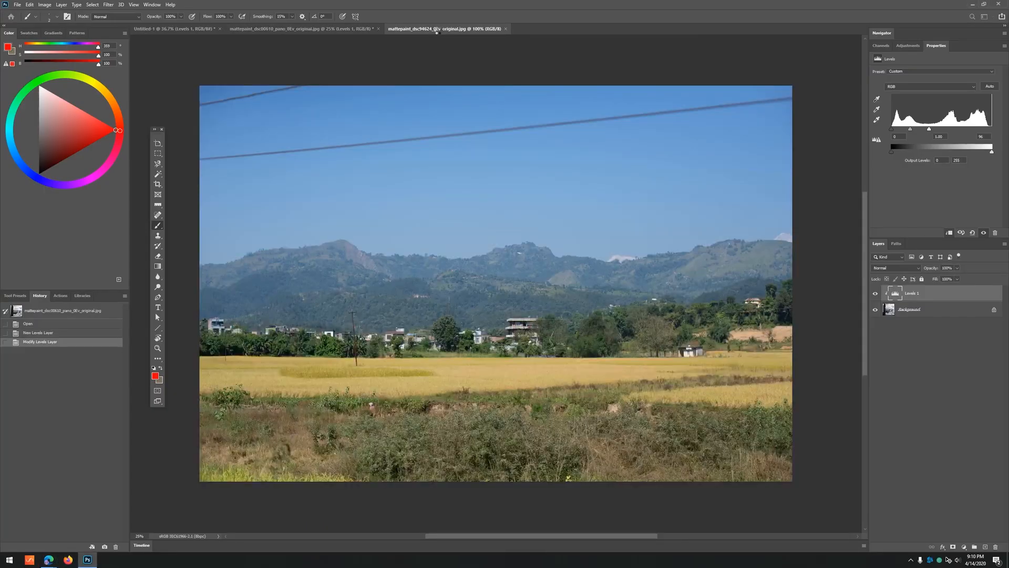
# - Add a clipped Levels adjustment to the Nepal field photo, try drastically lowering the white input level, and undo that change
pyautogui.click(965, 547)
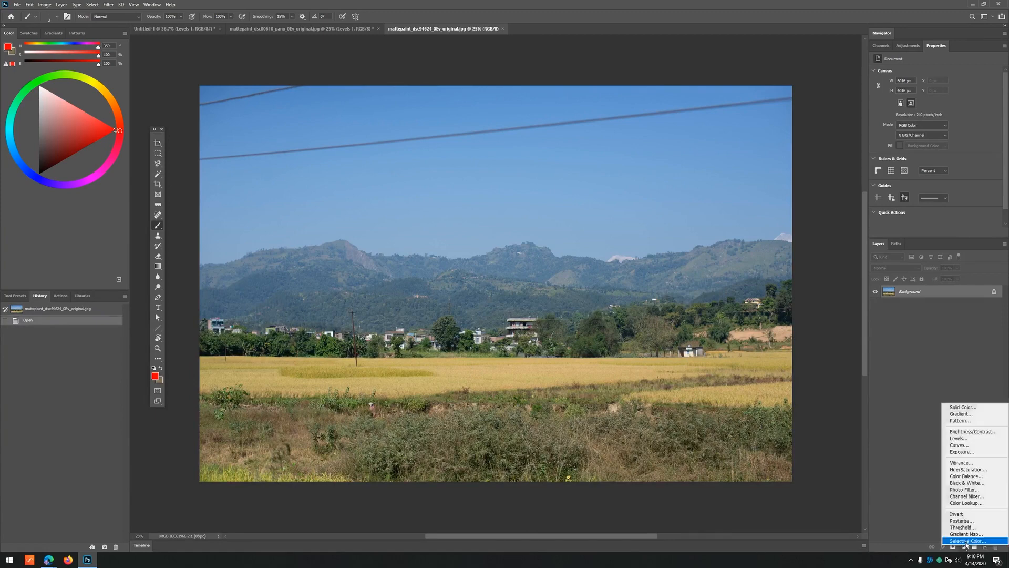
pyautogui.click(967, 439)
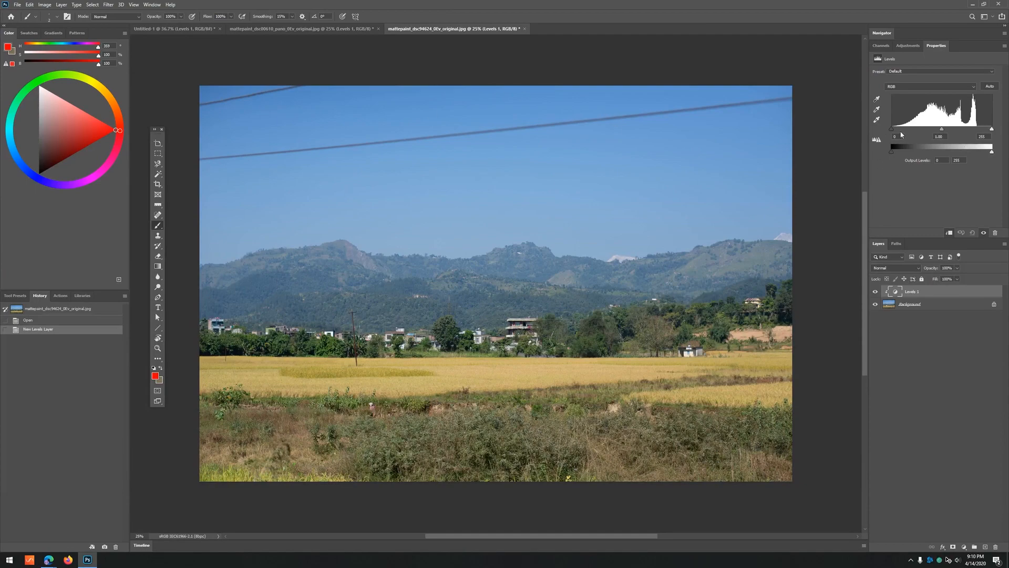
pyautogui.moveTo(994, 131); pyautogui.dragTo(941, 128)
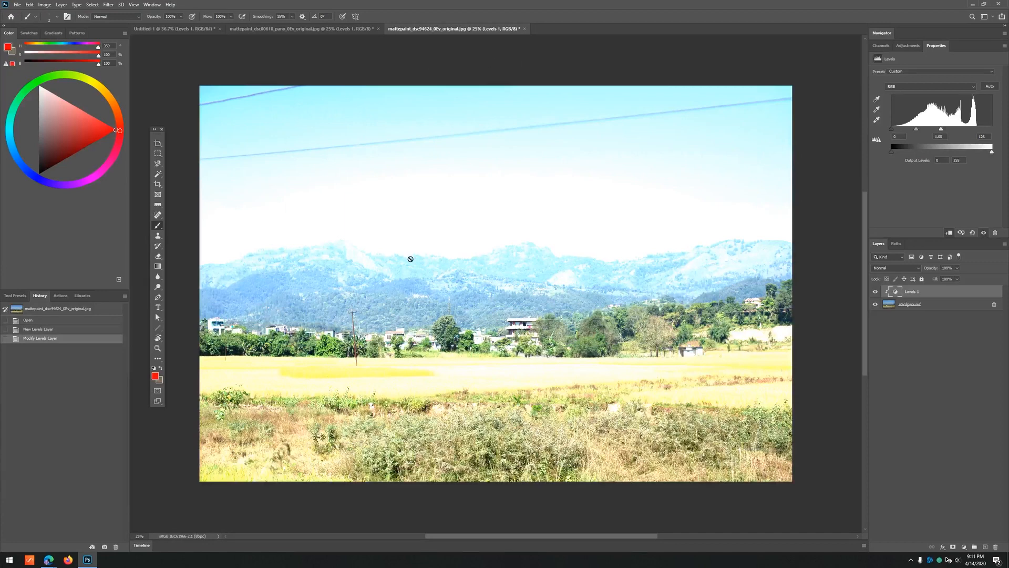
pyautogui.moveTo(945, 131); pyautogui.dragTo(903, 130)
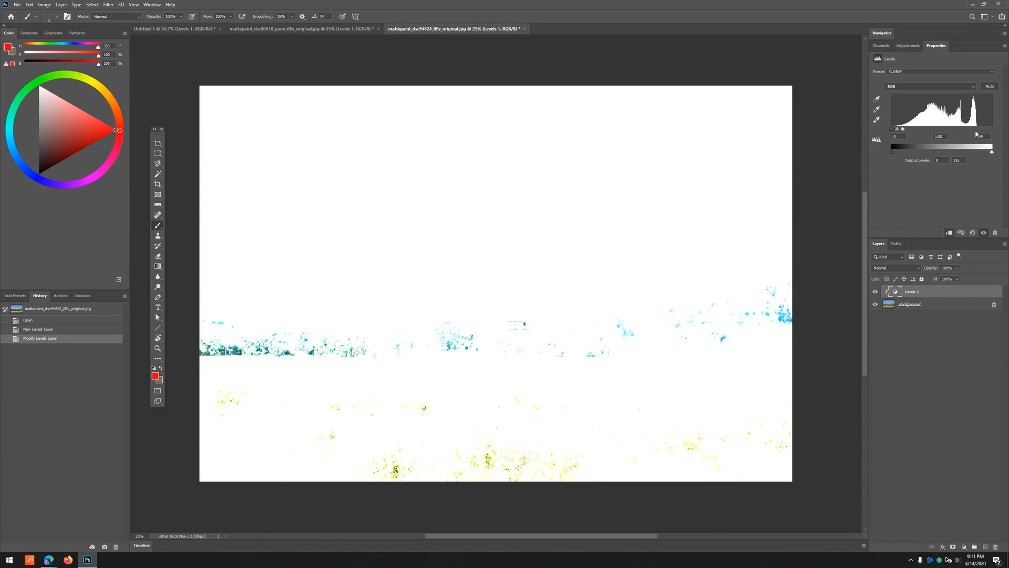
pyautogui.hotkey('ctrl', 'z')
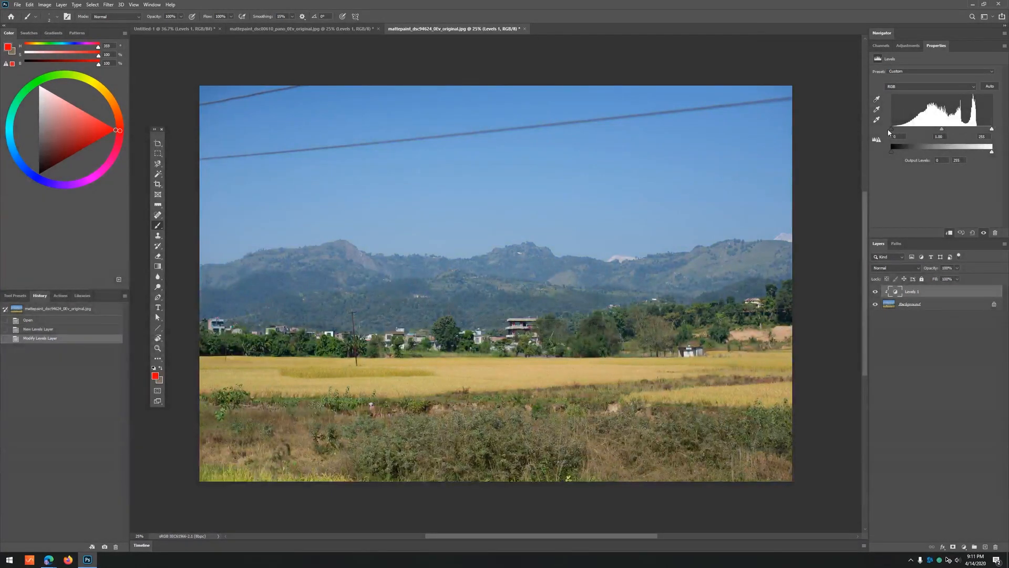
# - Raise the black input level to 175 and inspect the small white building at the field's far edge
pyautogui.moveTo(893, 129); pyautogui.dragTo(933, 135)
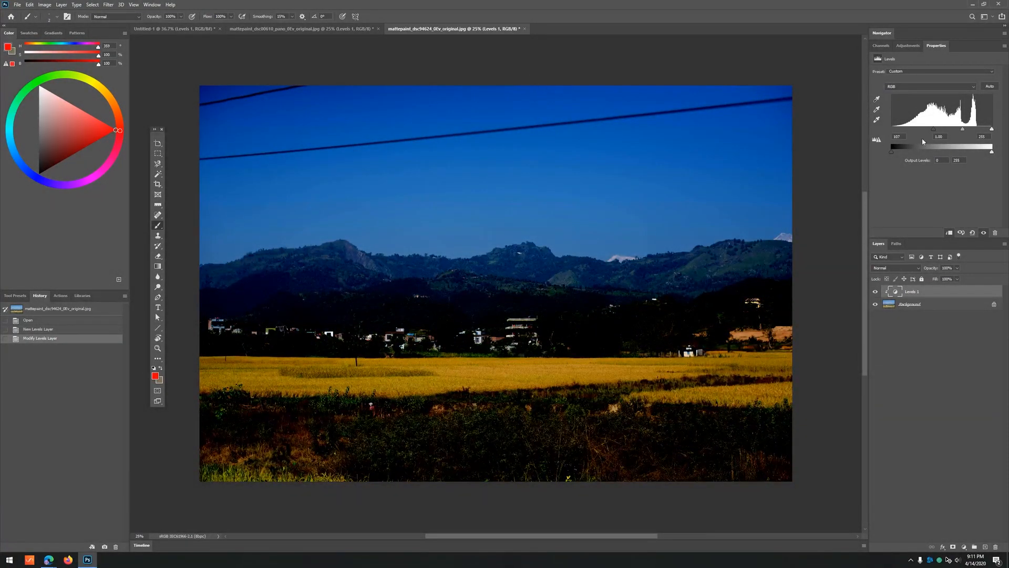
pyautogui.moveTo(936, 131); pyautogui.dragTo(961, 132)
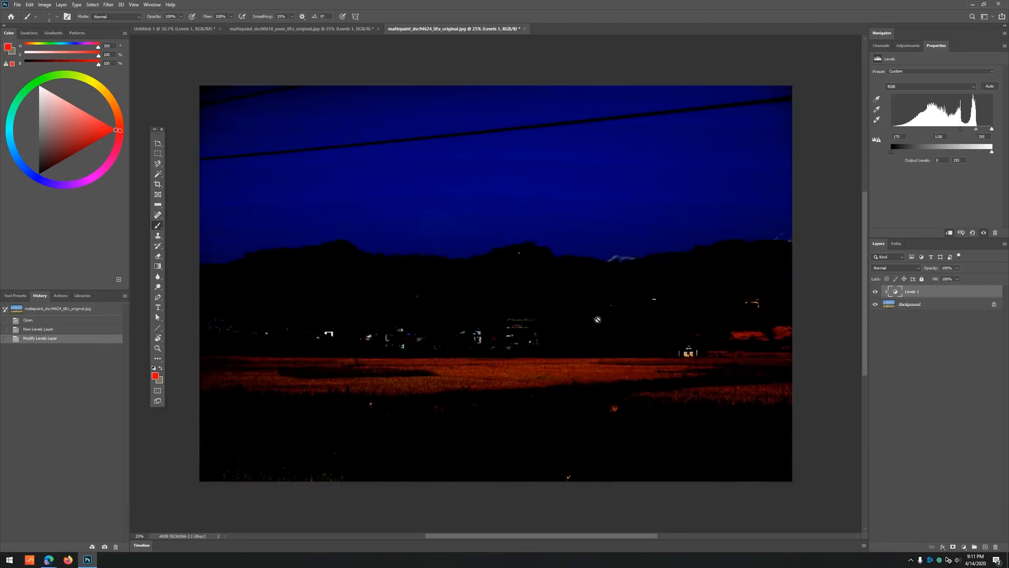
pyautogui.keyDown('ctrl'); pyautogui.click(688, 351); pyautogui.keyUp('ctrl')
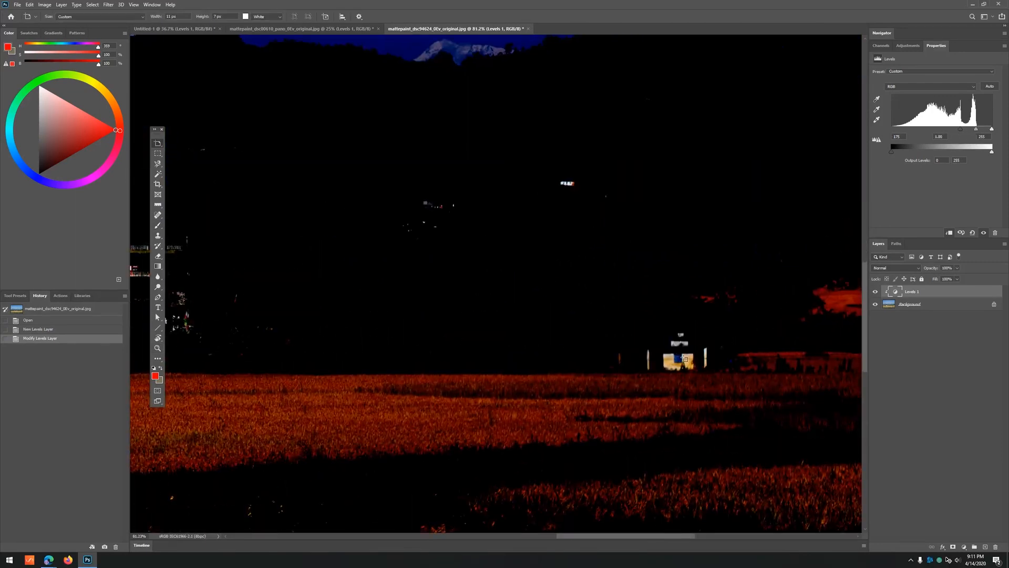
# - Examine the bright spots left on the town buildings and the hilltop building in the darkened Nepal field photo
pyautogui.hscroll(-5, 541, 168)
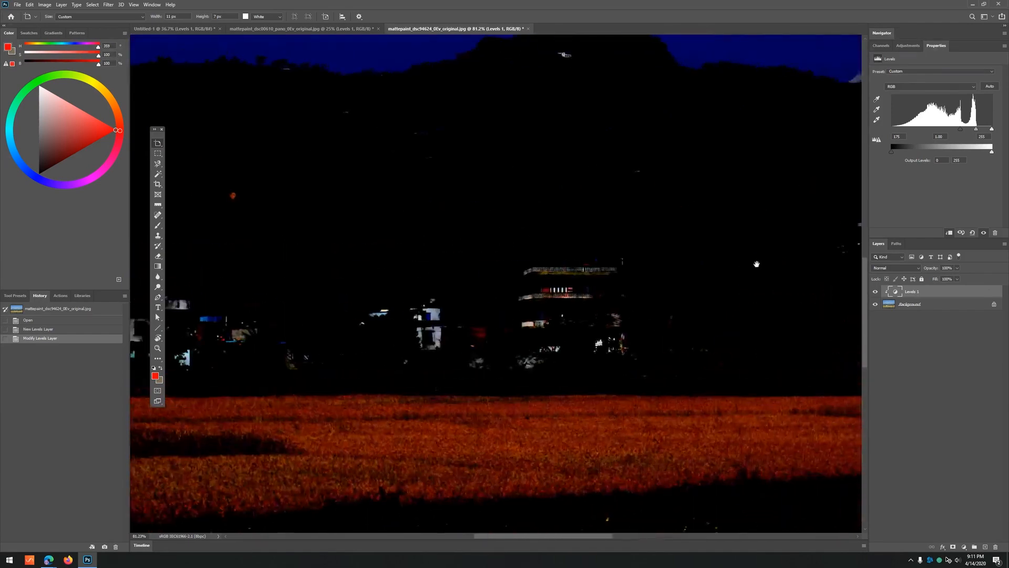
pyautogui.press('z')
pyautogui.scroll(-5, 408, 276)
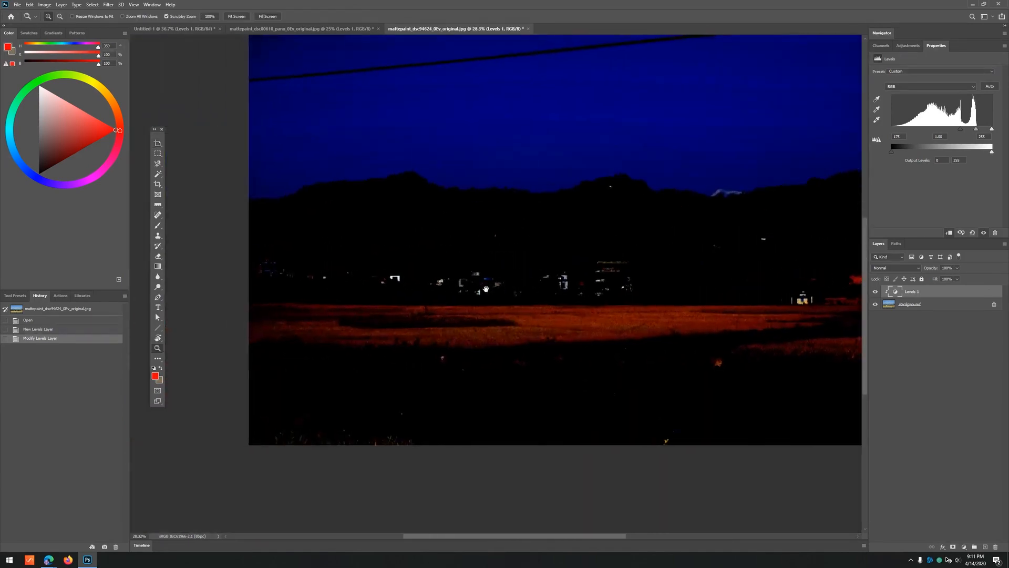
pyautogui.scroll(3, 362, 267)
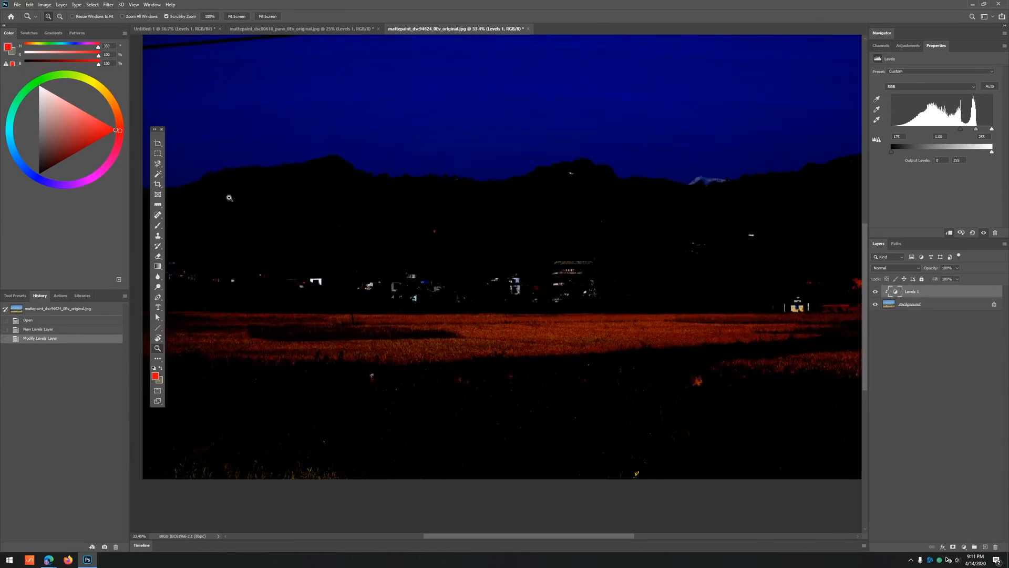
pyautogui.moveTo(413, 184); pyautogui.dragTo(573, 163)
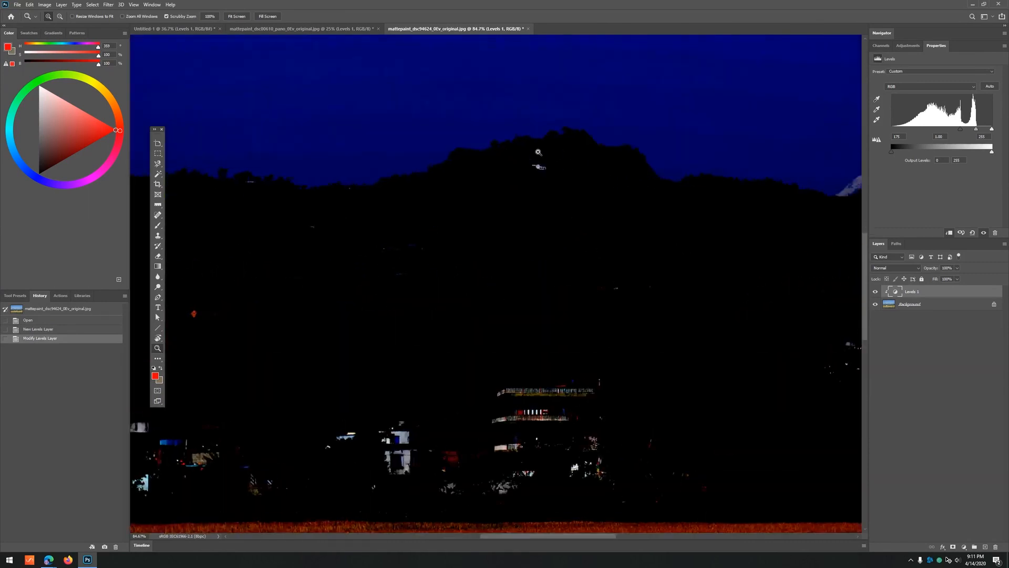
# - Hide the Nepal photo's Levels adjustment and examine the white hilltop building in the unadjusted image
pyautogui.click(876, 292)
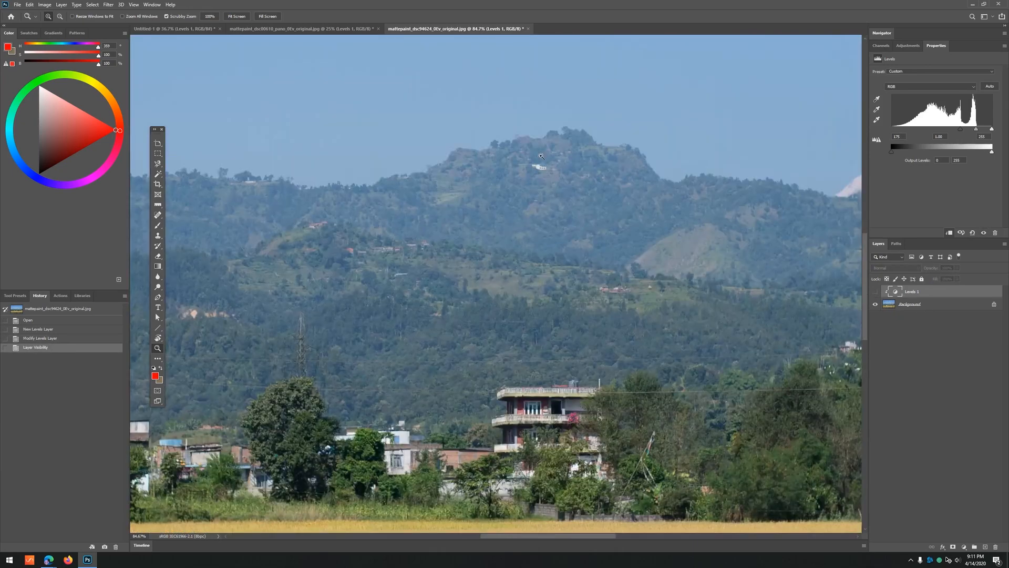
pyautogui.moveTo(542, 153); pyautogui.dragTo(574, 154)
pyautogui.moveTo(504, 205); pyautogui.dragTo(549, 204)
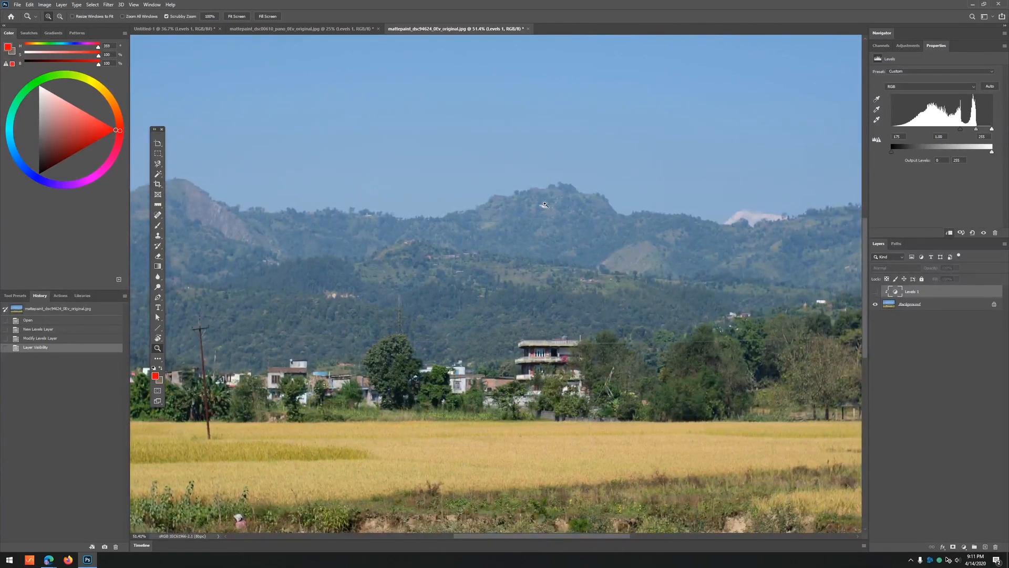
# - Switch to the Viking painting, lower its Levels white input to about 115, and inspect the valley and the dark foreground rock
pyautogui.click(210, 30)
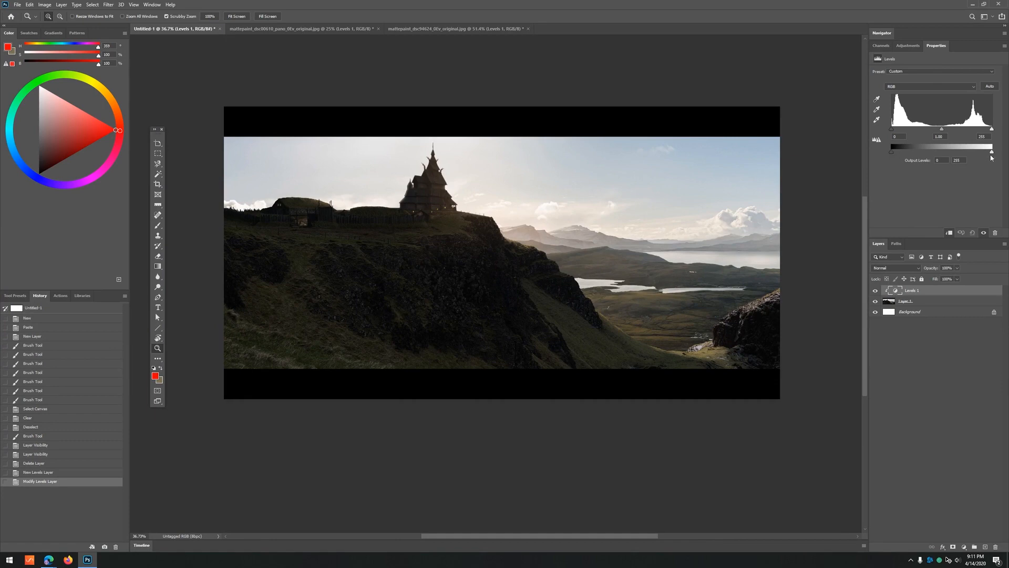
pyautogui.moveTo(992, 156); pyautogui.dragTo(939, 133)
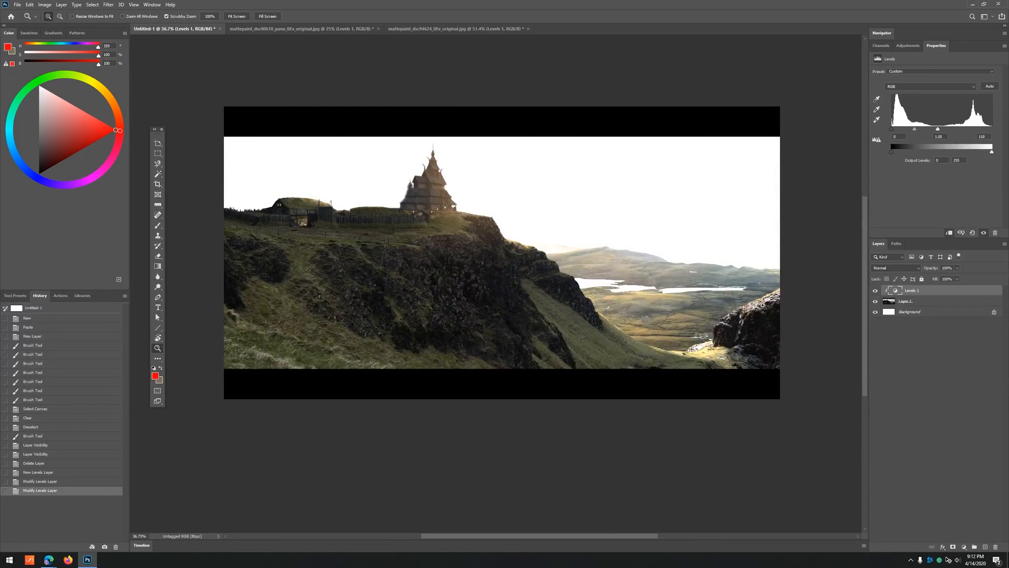
pyautogui.moveTo(763, 305); pyautogui.dragTo(790, 300)
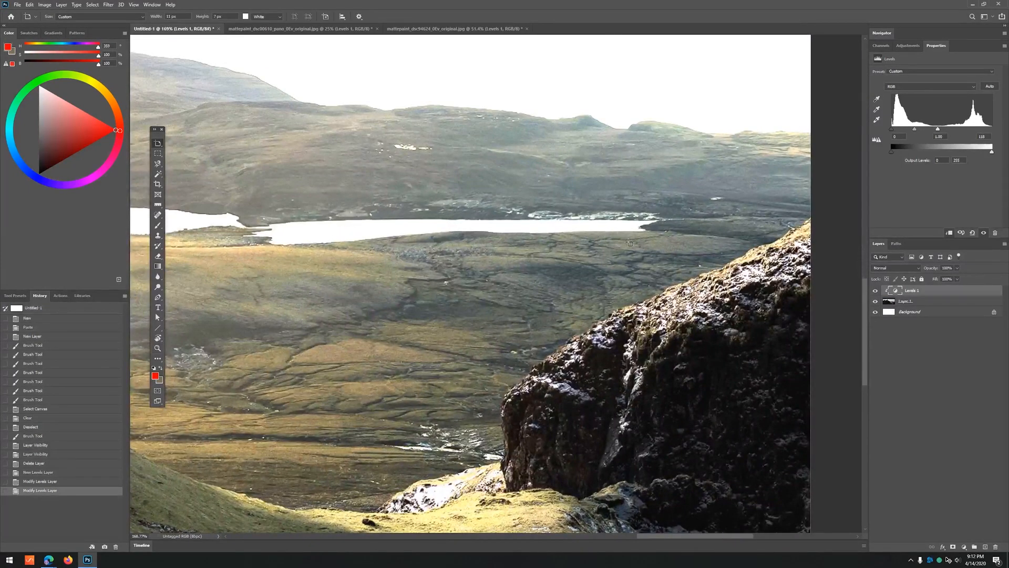
pyautogui.click(158, 143)
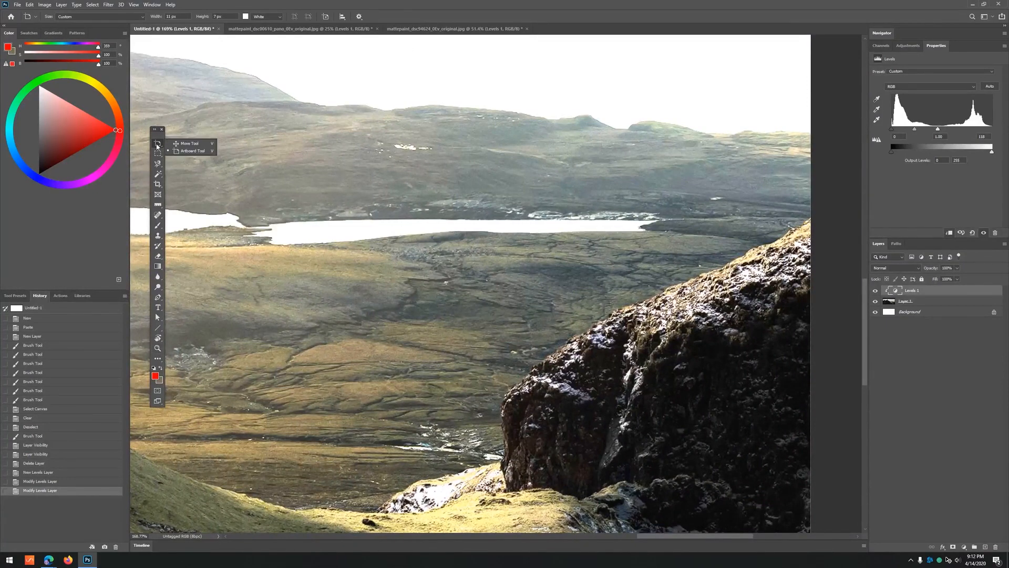
pyautogui.press('z')
pyautogui.moveTo(515, 223); pyautogui.dragTo(468, 223)
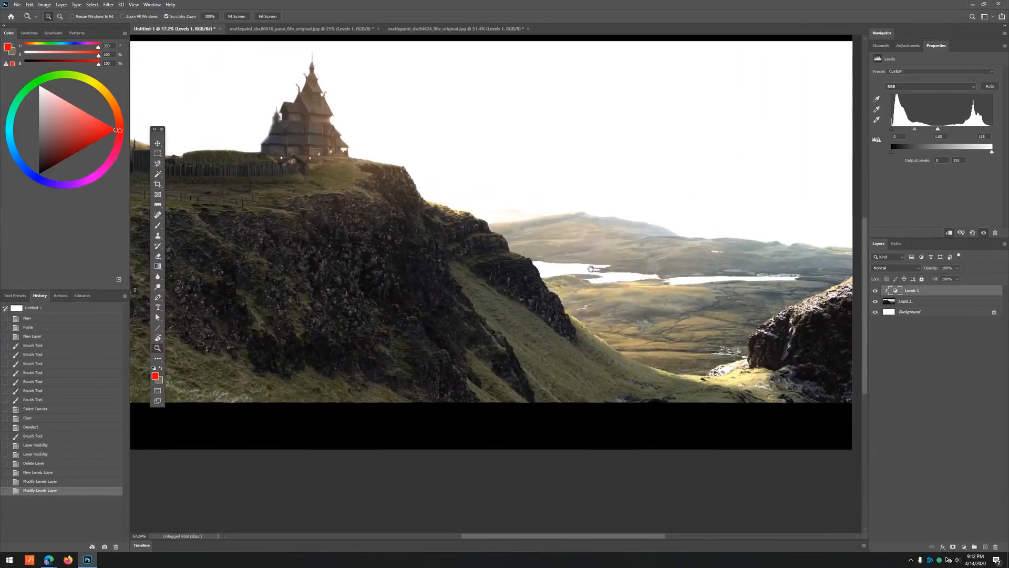
# - Lower the painting's white input level to about 71 and further to about 30 to compare the dark areas
pyautogui.press('b')
pyautogui.moveTo(938, 130); pyautogui.dragTo(913, 136)
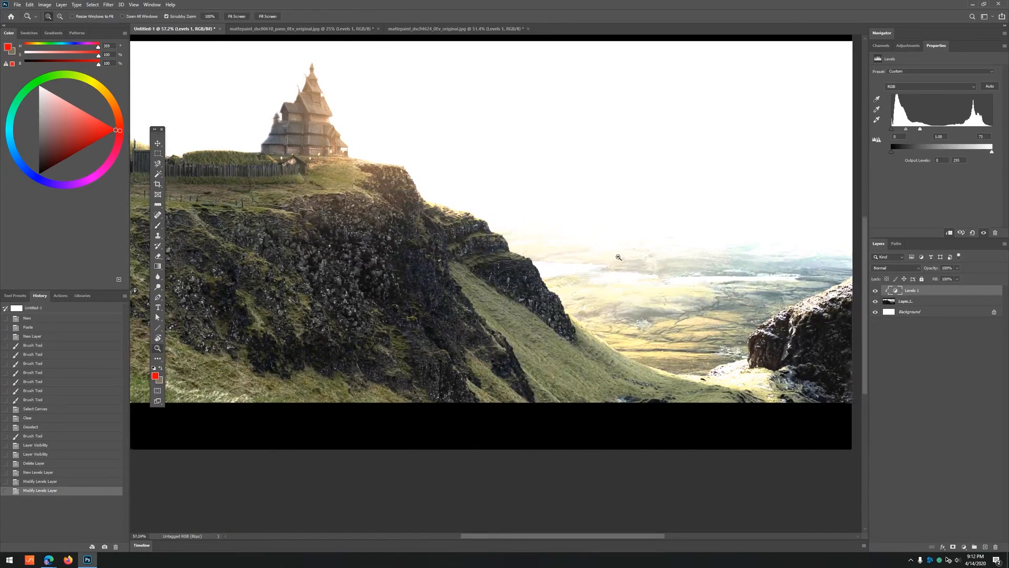
pyautogui.scroll(-2, 595, 215)
pyautogui.moveTo(915, 130); pyautogui.dragTo(888, 131)
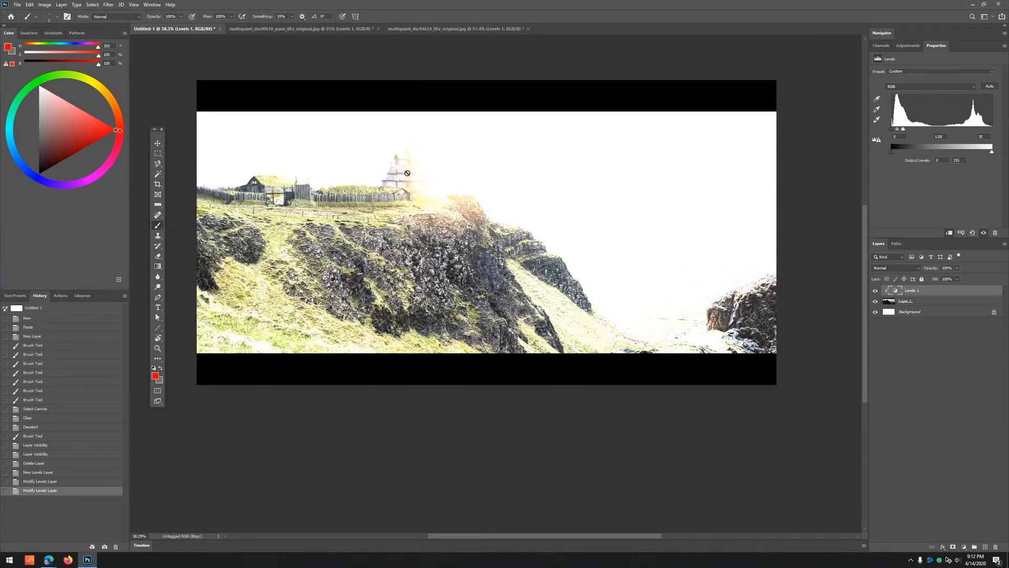
# - Inspect the church's roofs and edges at a white input level of 47, and the distant valley at 72
pyautogui.moveTo(389, 159); pyautogui.dragTo(827, 151)
pyautogui.moveTo(907, 131)
pyautogui.mouseDown()
pyautogui.moveTo(945, 137)
pyautogui.moveTo(911, 135)
pyautogui.mouseUp()
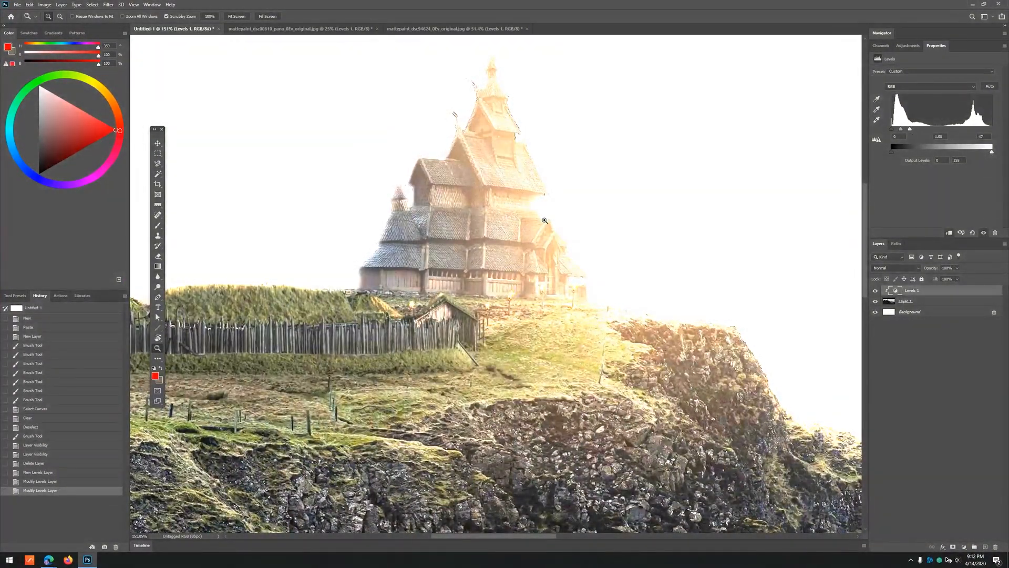
pyautogui.click(546, 201)
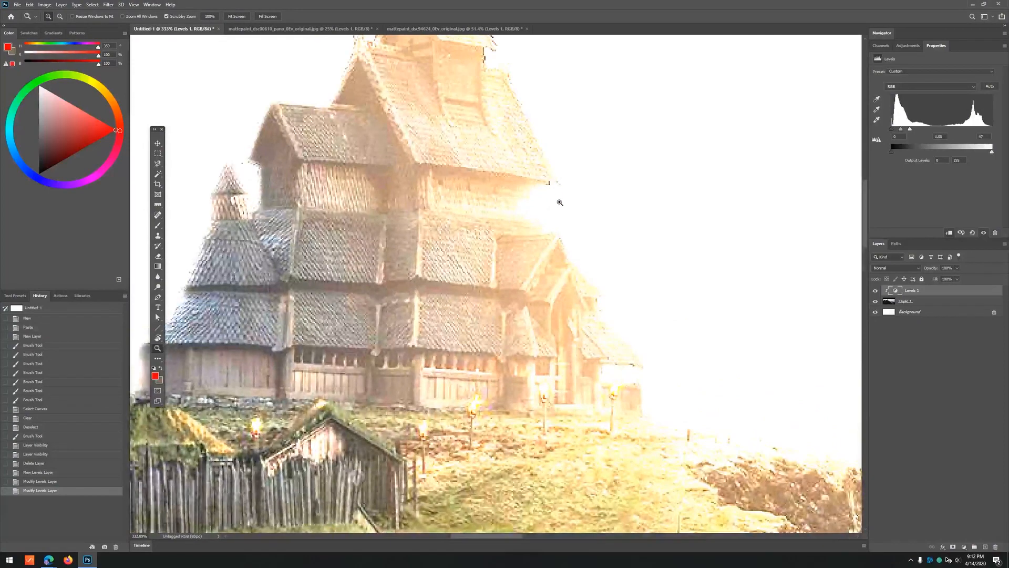
pyautogui.moveTo(527, 225); pyautogui.dragTo(465, 203)
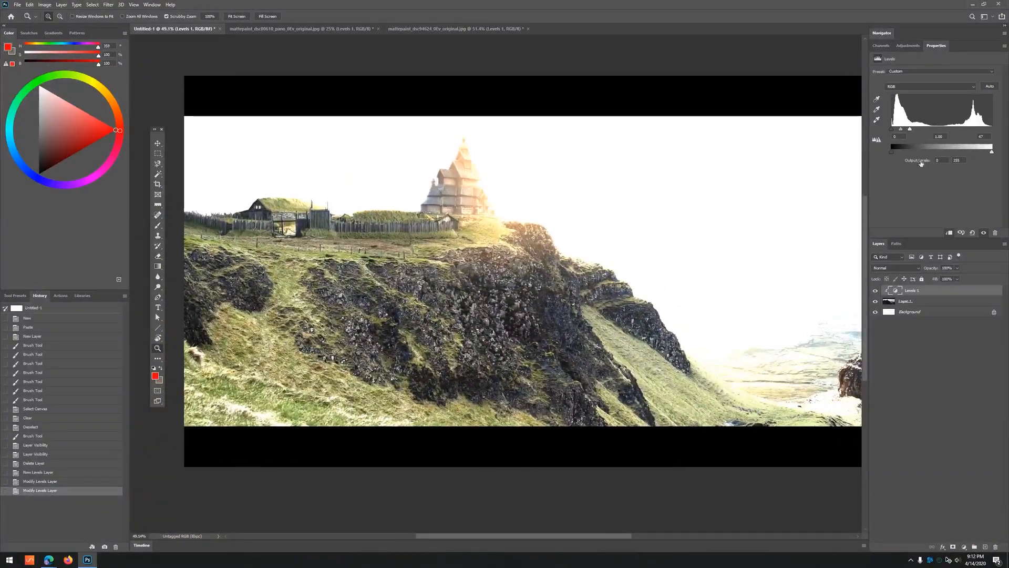
pyautogui.moveTo(910, 130); pyautogui.dragTo(920, 132)
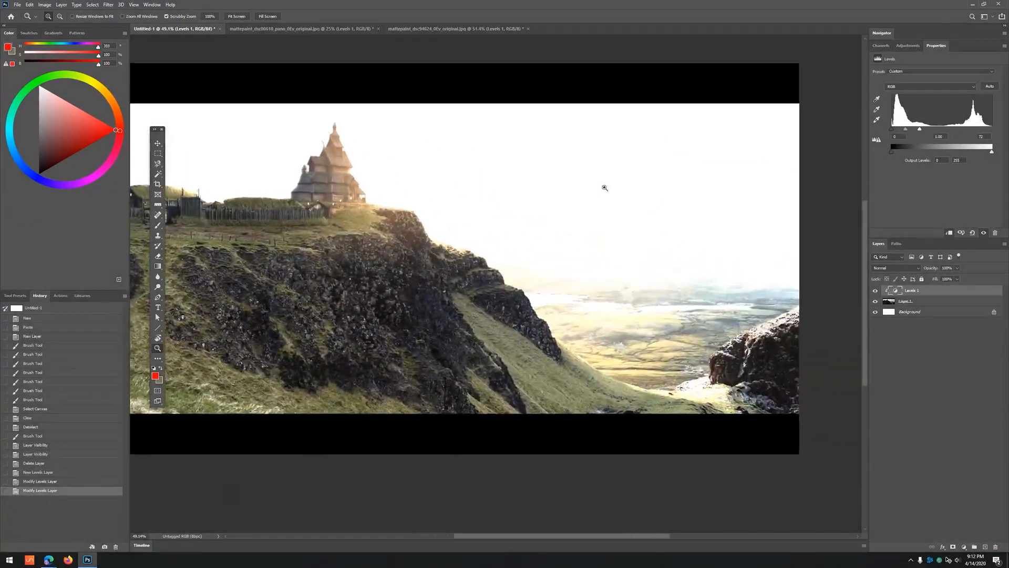
pyautogui.moveTo(604, 190); pyautogui.dragTo(677, 198)
# - Restore the white input level to 255, raise the black input to 104, and inspect the valley's lakes and snowy rocks
pyautogui.moveTo(921, 130); pyautogui.dragTo(993, 131)
pyautogui.moveTo(892, 131); pyautogui.dragTo(922, 131)
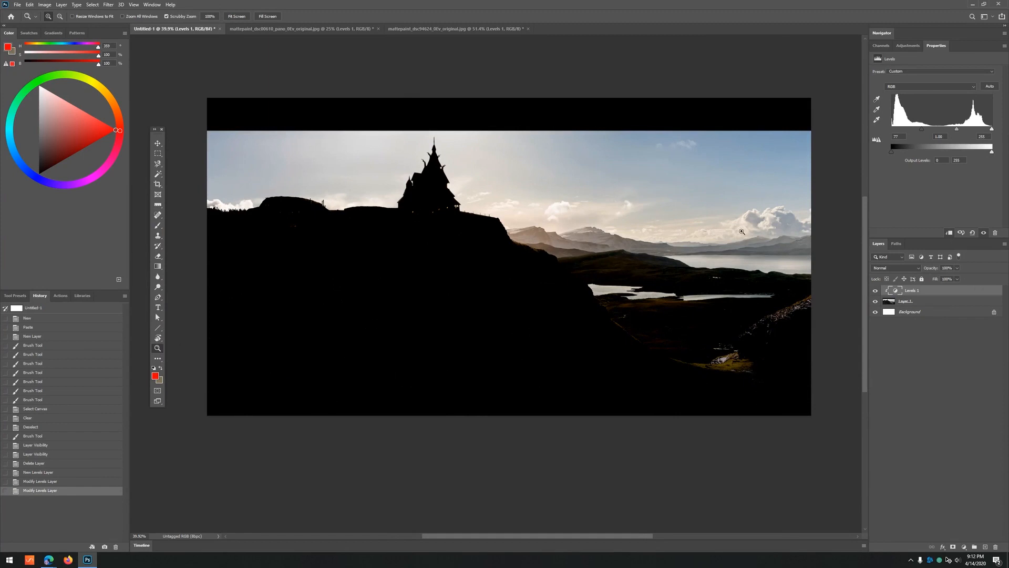
pyautogui.moveTo(923, 131); pyautogui.dragTo(933, 134)
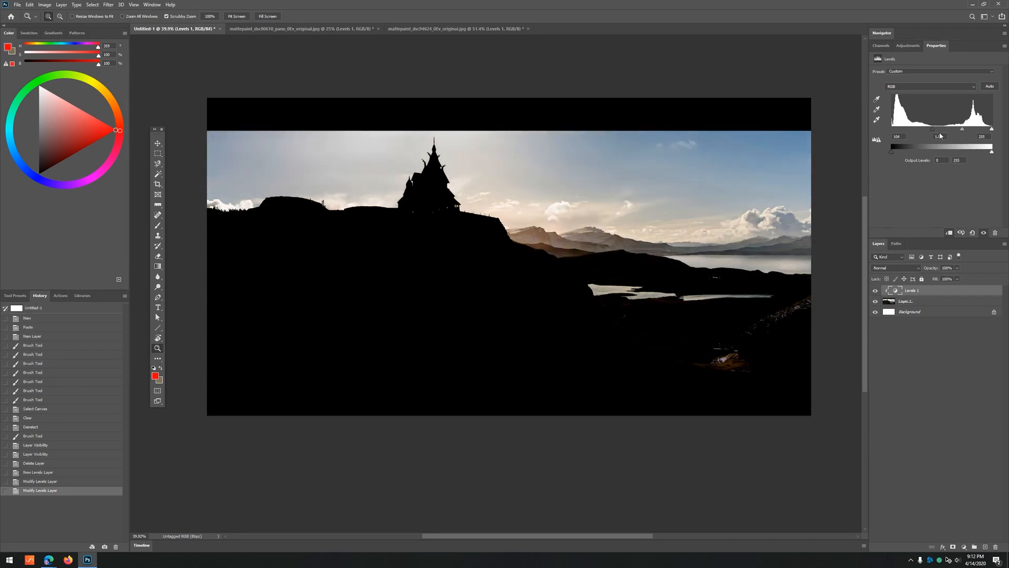
pyautogui.scroll(6, 633, 265)
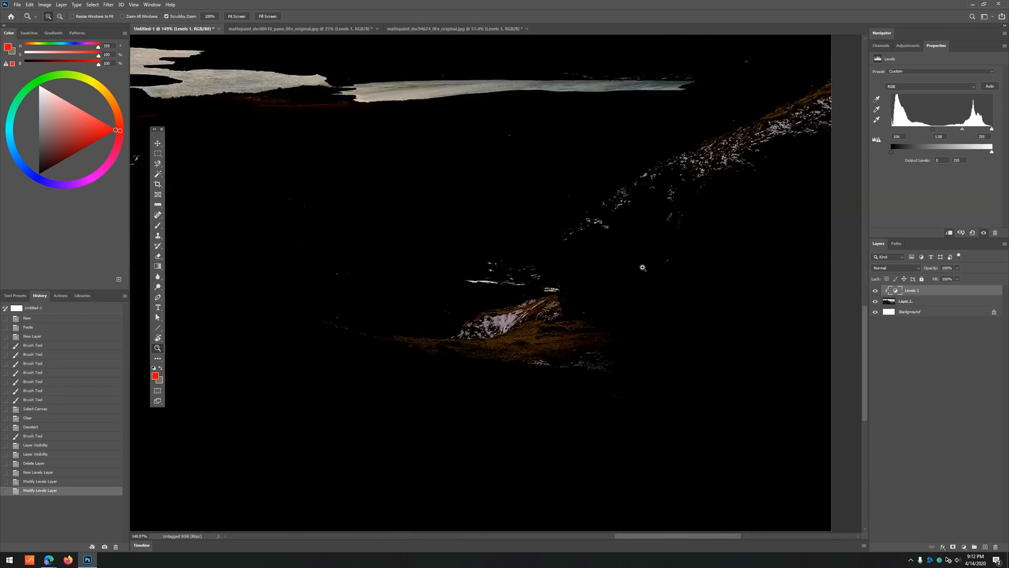
pyautogui.moveTo(383, 122); pyautogui.dragTo(591, 280)
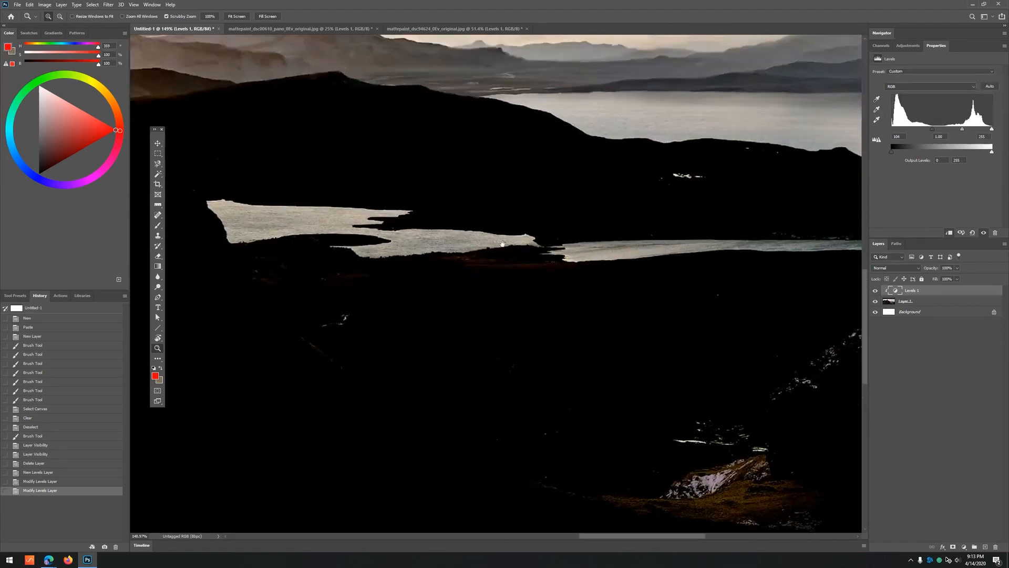
pyautogui.scroll(-3, 525, 196)
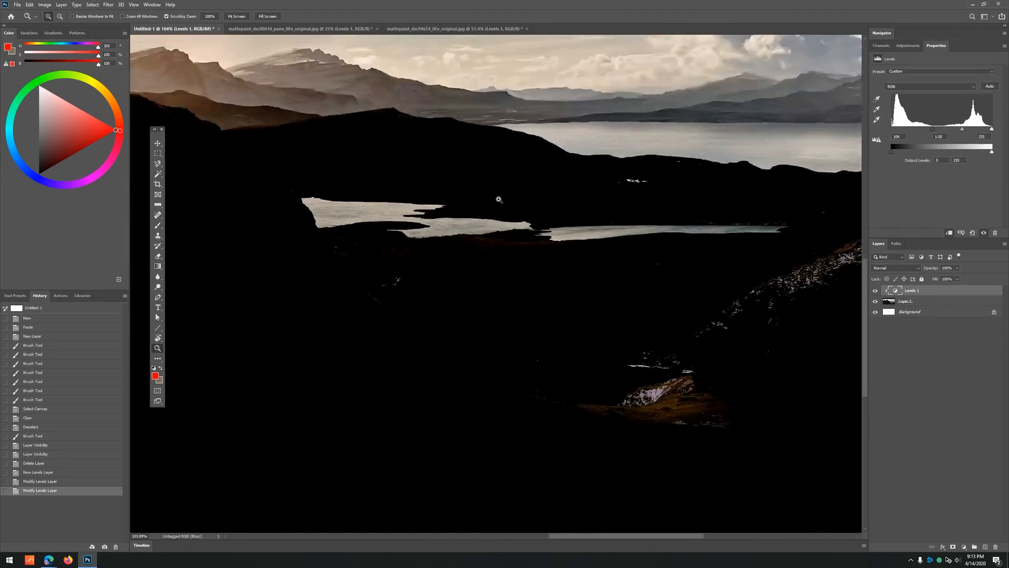
pyautogui.scroll(-4, 602, 280)
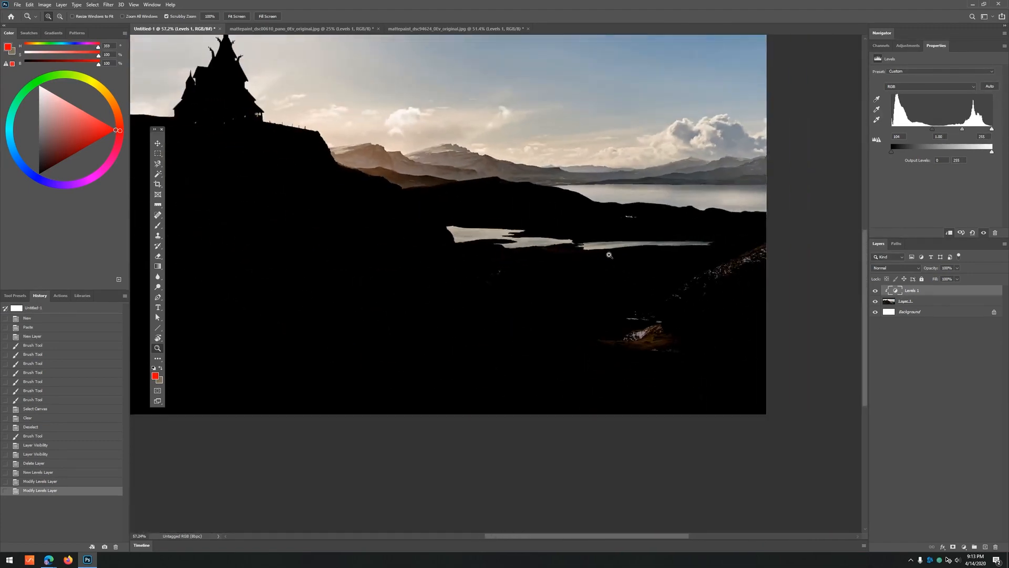
# - Raise the black input level to 210 and further to 225, and examine the sky highlights around the church spire
pyautogui.moveTo(929, 135); pyautogui.dragTo(963, 136)
pyautogui.moveTo(233, 78); pyautogui.dragTo(420, 194)
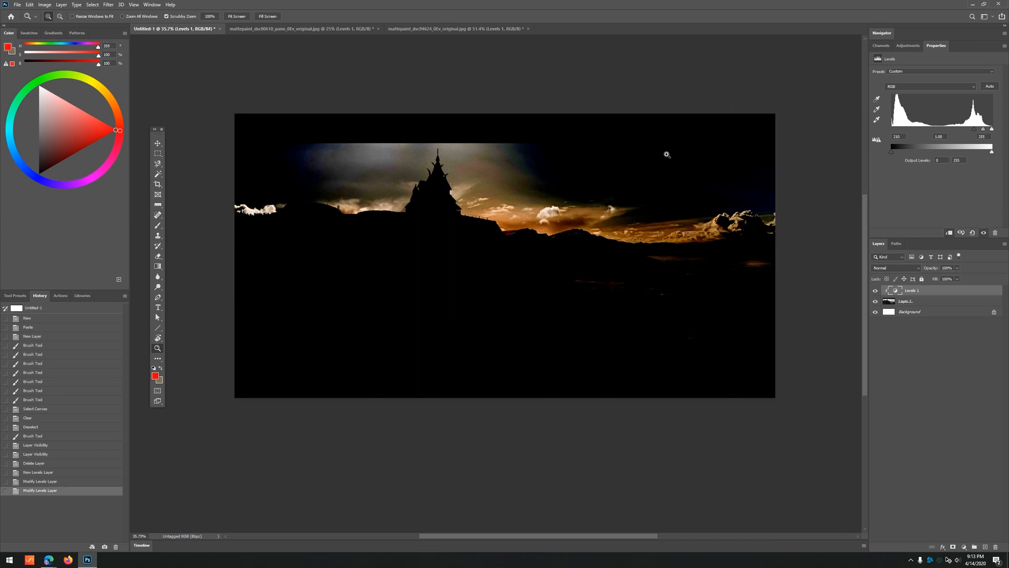
pyautogui.moveTo(974, 131)
pyautogui.mouseDown()
pyautogui.moveTo(959, 129)
pyautogui.moveTo(983, 130)
pyautogui.mouseUp()
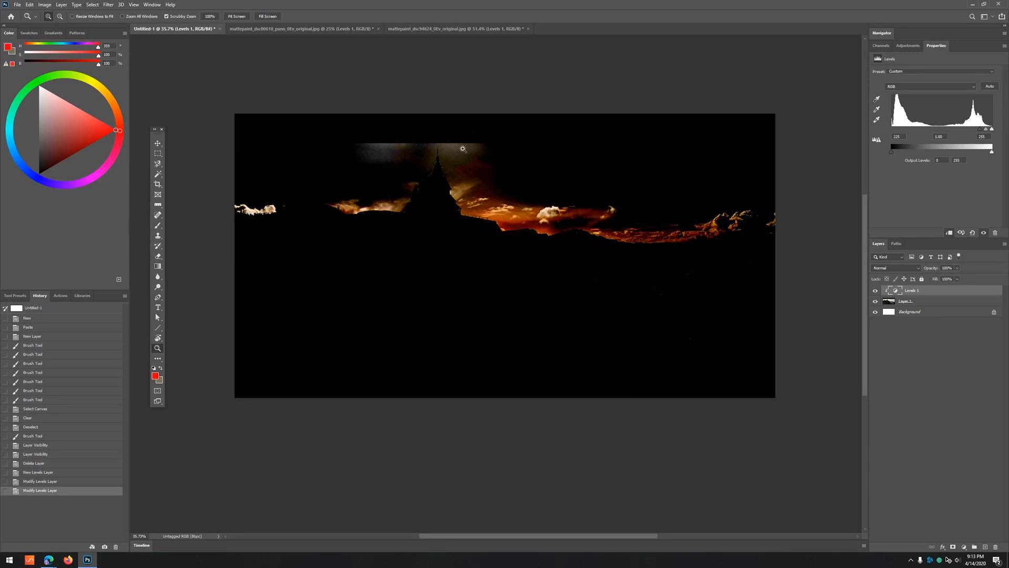
pyautogui.moveTo(464, 149); pyautogui.dragTo(508, 139)
pyautogui.moveTo(452, 209); pyautogui.dragTo(477, 208)
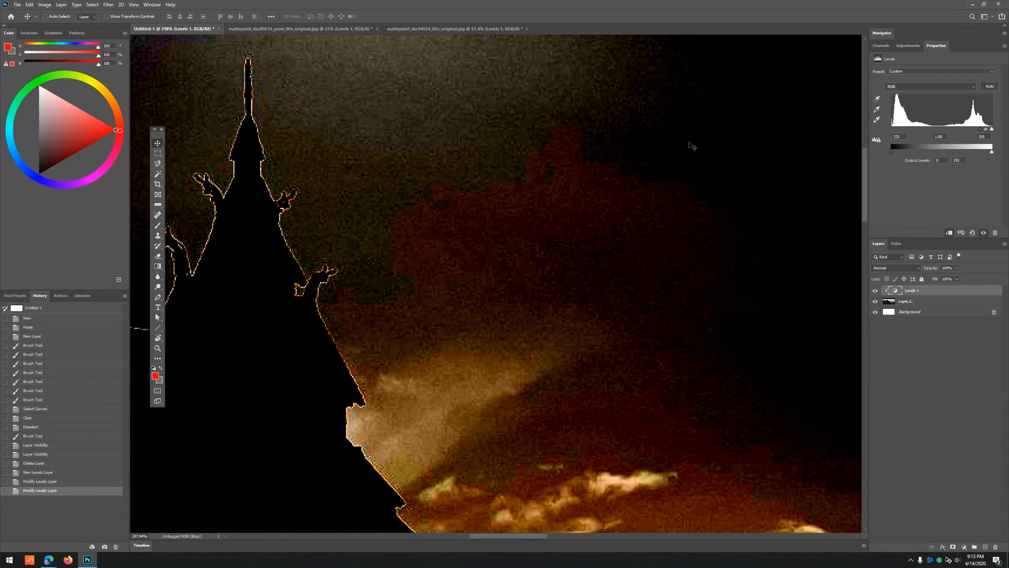
pyautogui.press('z')
pyautogui.scroll(-3, 455, 232)
pyautogui.scroll(-3, 455, 231)
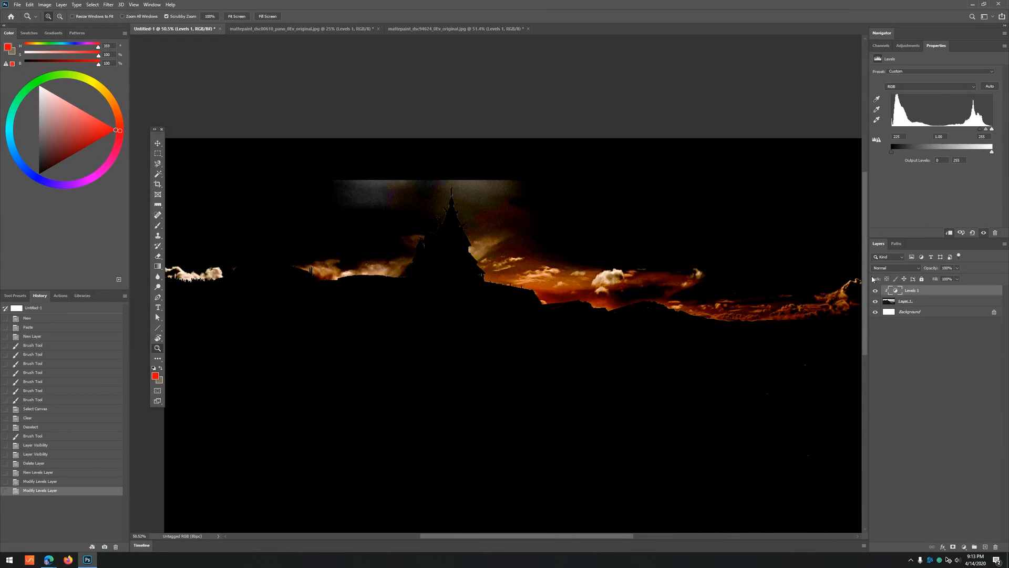
# - Hide the Levels adjustment to view the original painting, reset its input levels to the defaults, and show the layer again
pyautogui.click(875, 291)
pyautogui.scroll(-2, 493, 213)
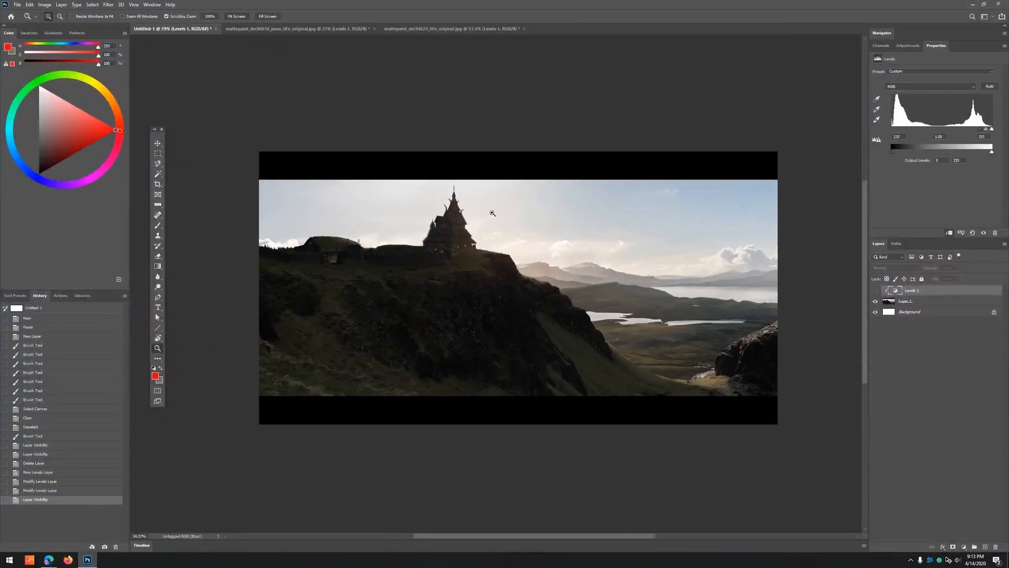
pyautogui.scroll(1, 493, 213)
pyautogui.press('v')
pyautogui.moveTo(980, 129); pyautogui.dragTo(871, 233)
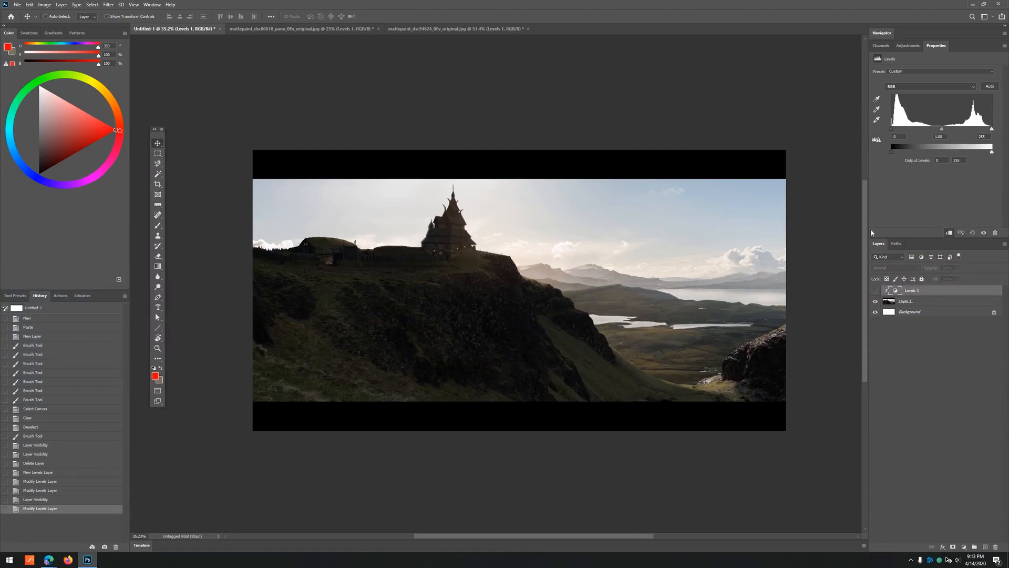
pyautogui.click(875, 290)
# - Try lowering the painting's white input level to 24, and return it to 255
pyautogui.moveTo(992, 129); pyautogui.dragTo(901, 132)
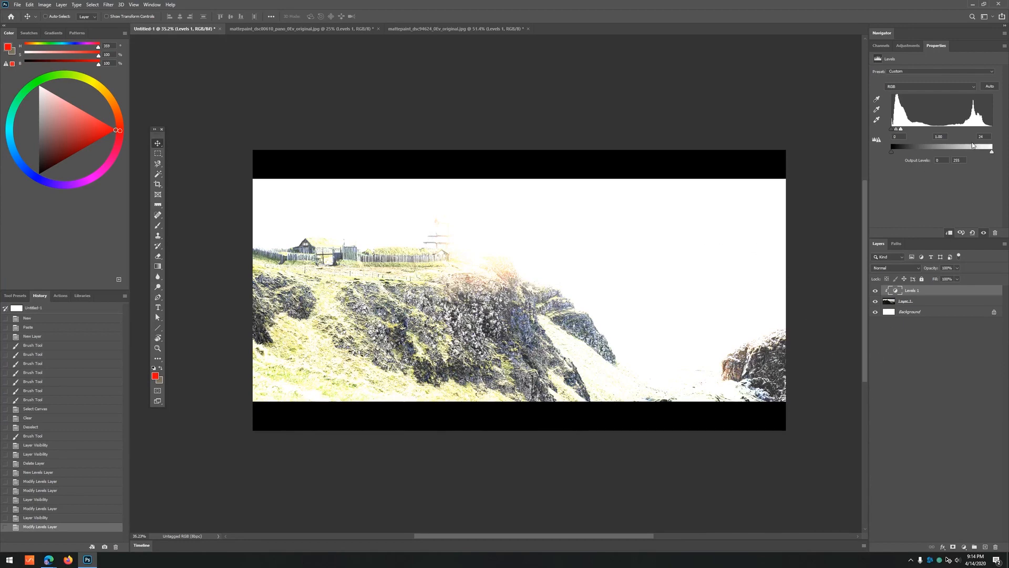
pyautogui.moveTo(902, 130); pyautogui.dragTo(990, 130)
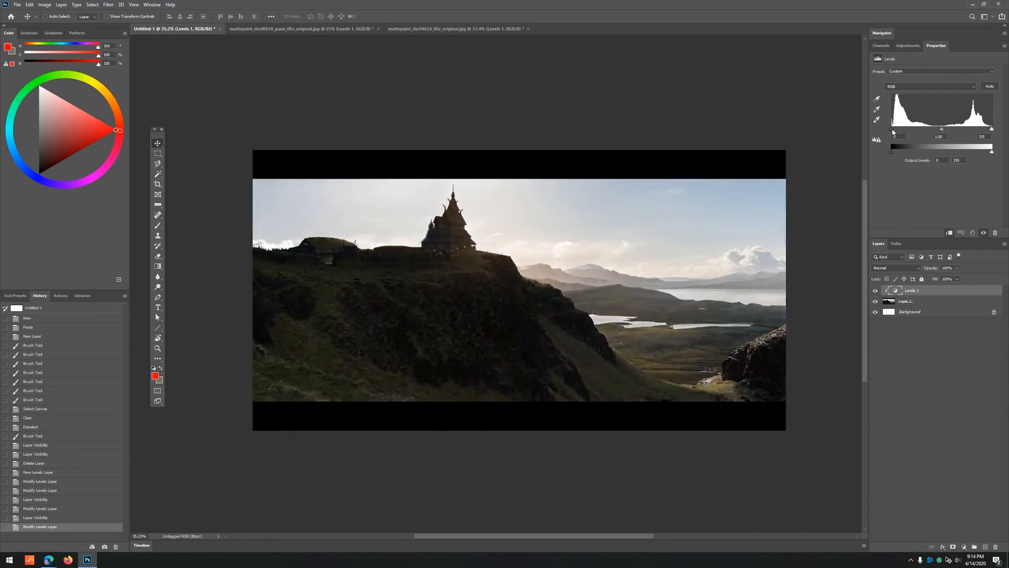
pyautogui.moveTo(893, 133)
pyautogui.mouseDown()
pyautogui.moveTo(949, 131)
pyautogui.moveTo(892, 131)
pyautogui.mouseUp()
# - Examine the church roofs, the torches, the fenced hilltop and the dark cliff face in the unadjusted painting
pyautogui.press('z')
pyautogui.moveTo(444, 289); pyautogui.dragTo(494, 214)
pyautogui.scroll(5, 395, 199)
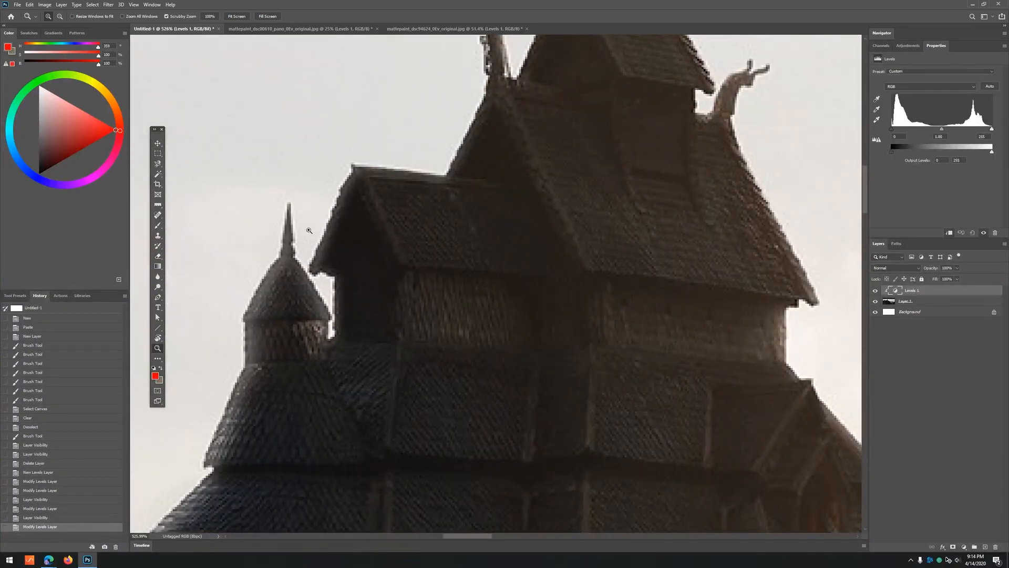
pyautogui.moveTo(585, 387); pyautogui.dragTo(389, 142)
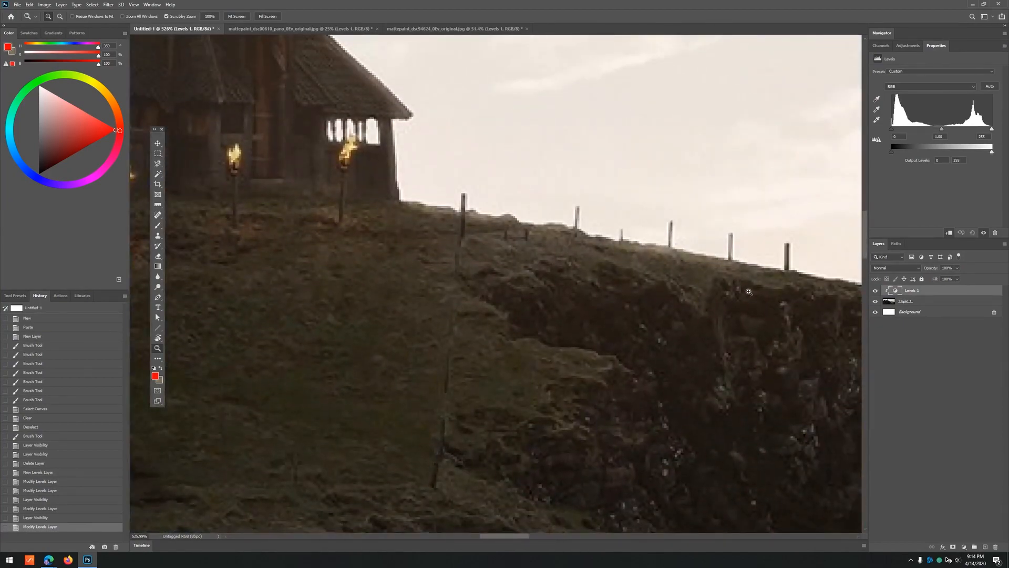
pyautogui.moveTo(748, 286); pyautogui.dragTo(412, 219)
pyautogui.moveTo(502, 196); pyautogui.dragTo(451, 231)
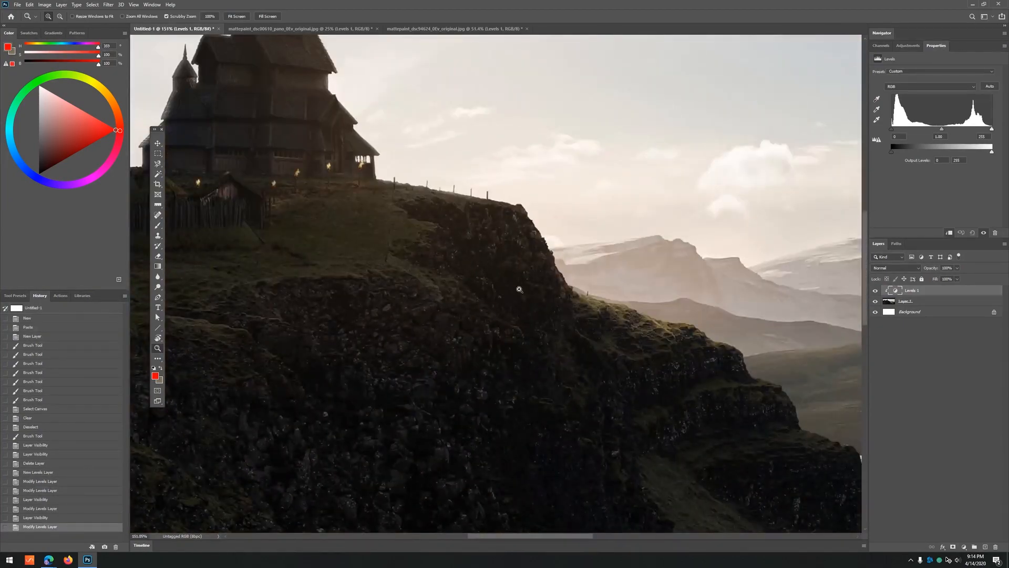
pyautogui.moveTo(706, 311)
pyautogui.mouseDown()
pyautogui.moveTo(530, 250)
pyautogui.moveTo(500, 254)
pyautogui.mouseUp()
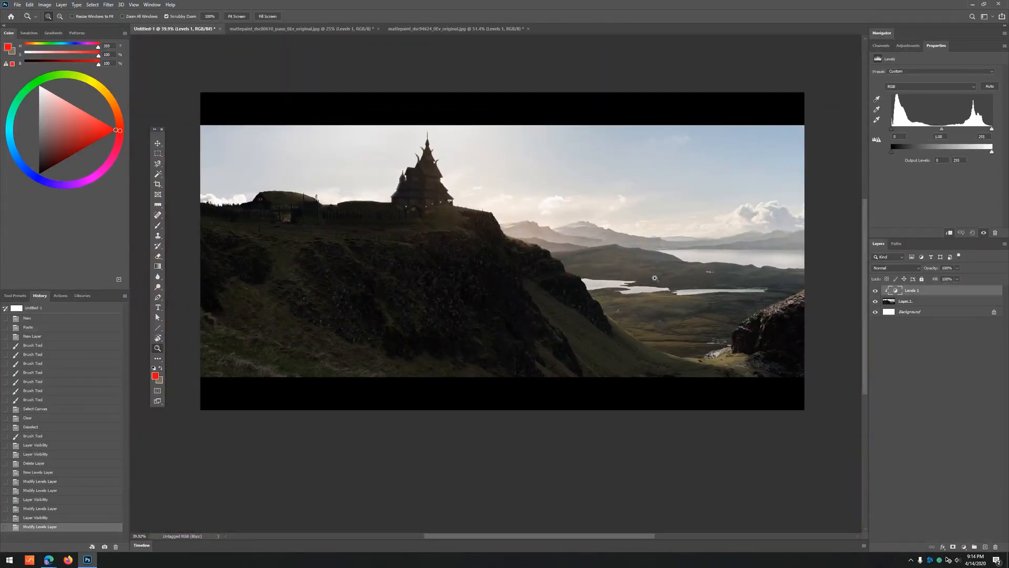
# - Examine the turf-roofed longhouse, its lit windows and the wooden gate up close, and return to the whole painting
pyautogui.moveTo(273, 204); pyautogui.dragTo(326, 176)
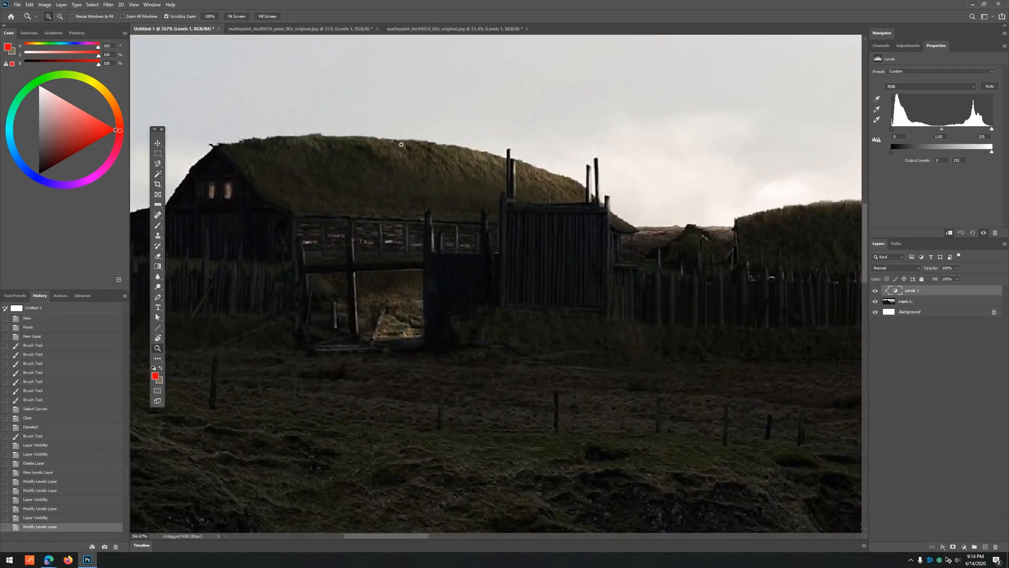
pyautogui.press('b')
pyautogui.moveTo(322, 180); pyautogui.dragTo(394, 218)
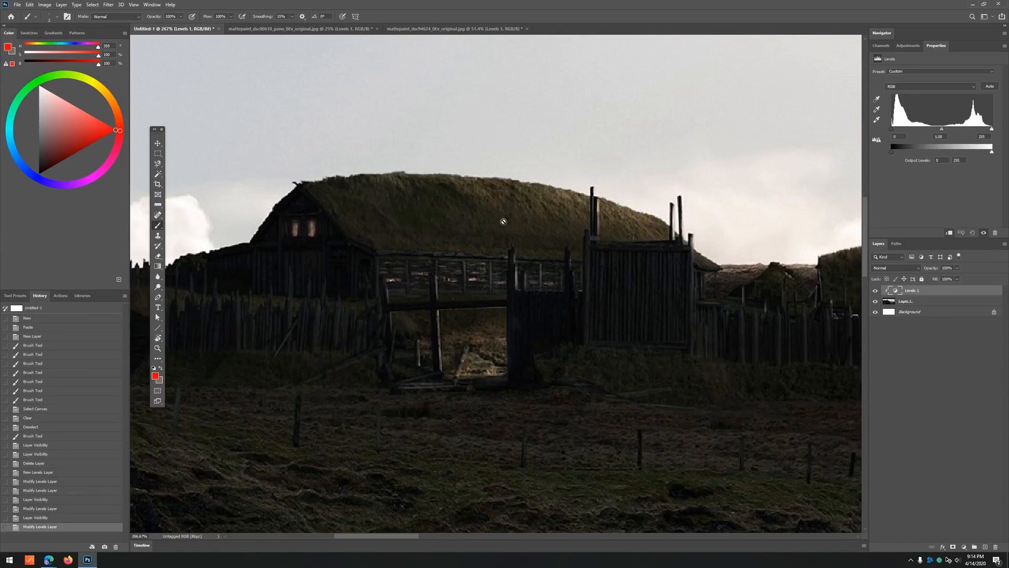
pyautogui.press('z')
pyautogui.hotkey('ctrl', '0')
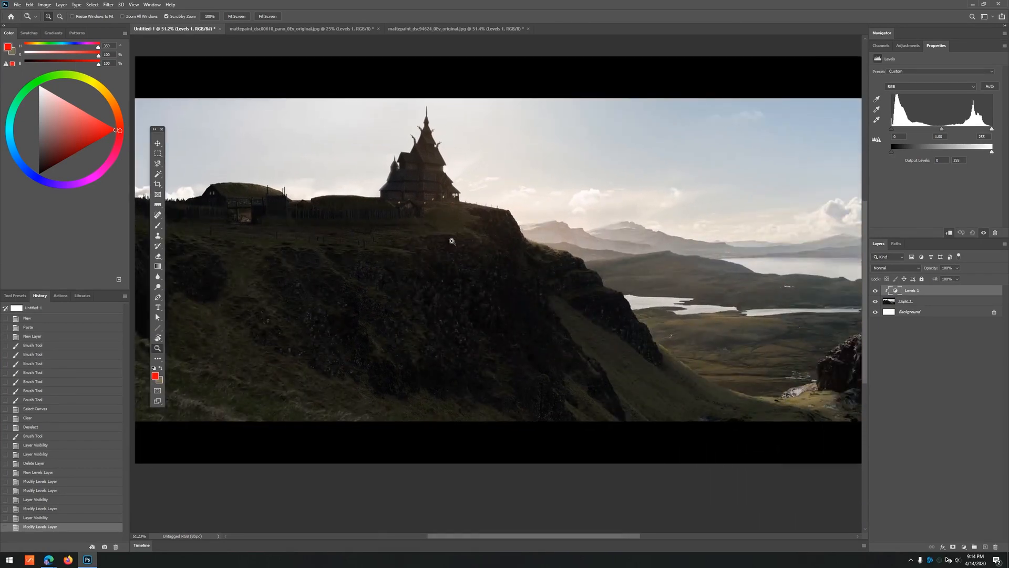
# - Clear the layer selection and hide the Levels adjustment to show the original painting
pyautogui.hotkey('ctrl', 'alt', 'a')
pyautogui.click(875, 290)
pyautogui.scroll(-3, 475, 266)
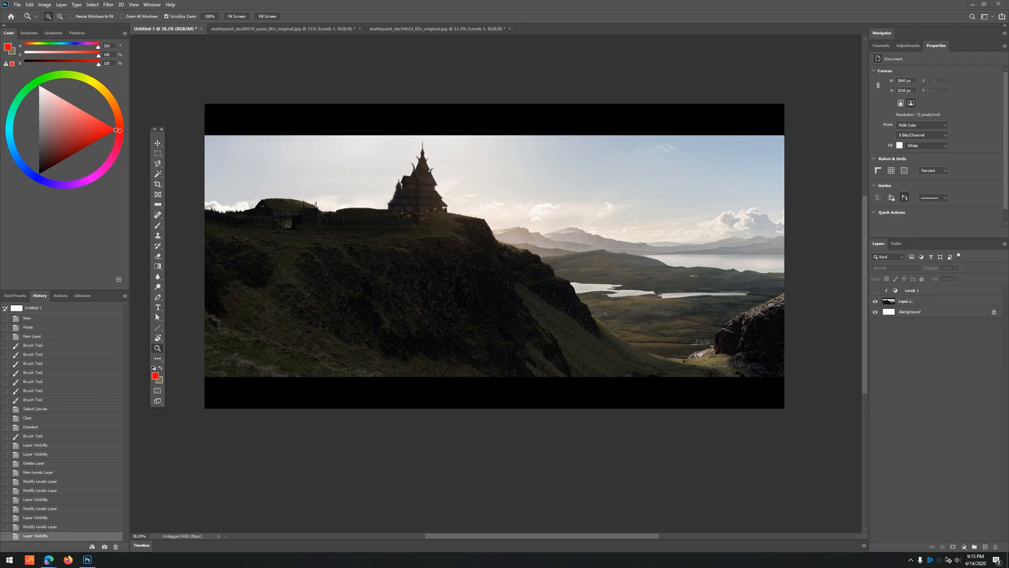
# - Switch to Discord and browse the submissions and feedback in the challenge-announcements channel
pyautogui.click(939, 560)
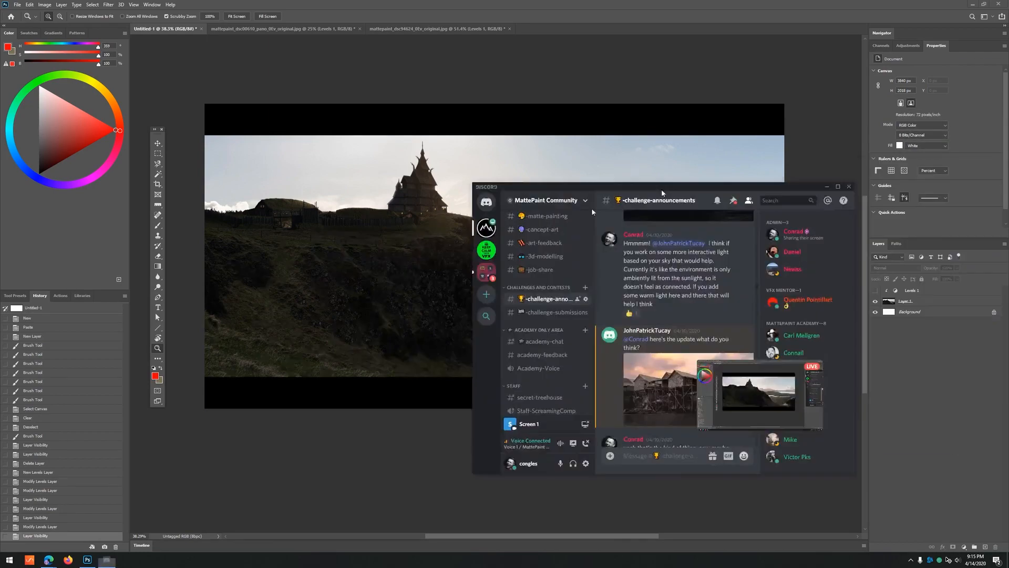
pyautogui.scroll(10, 269, 197)
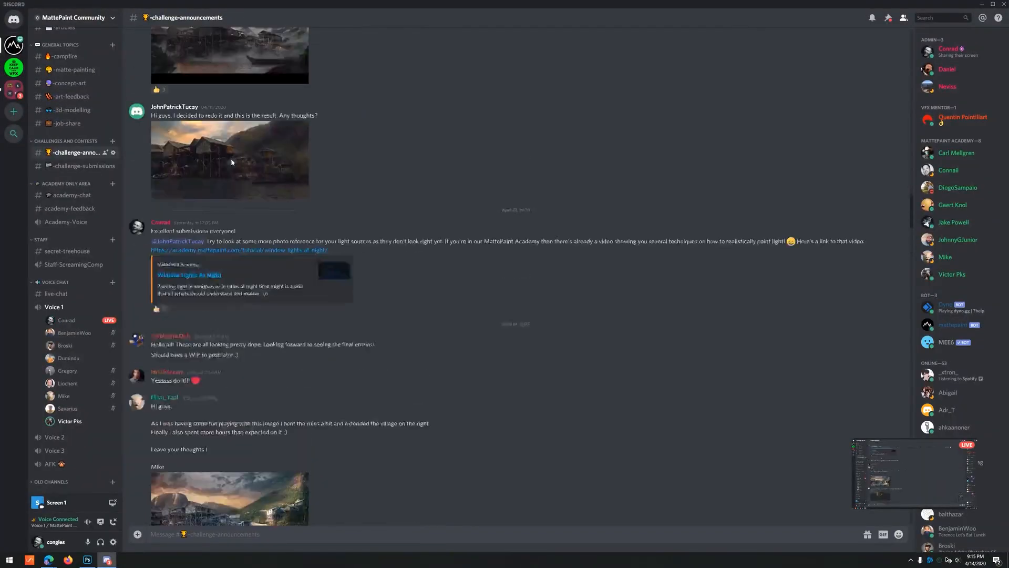
pyautogui.scroll(-5, 240, 366)
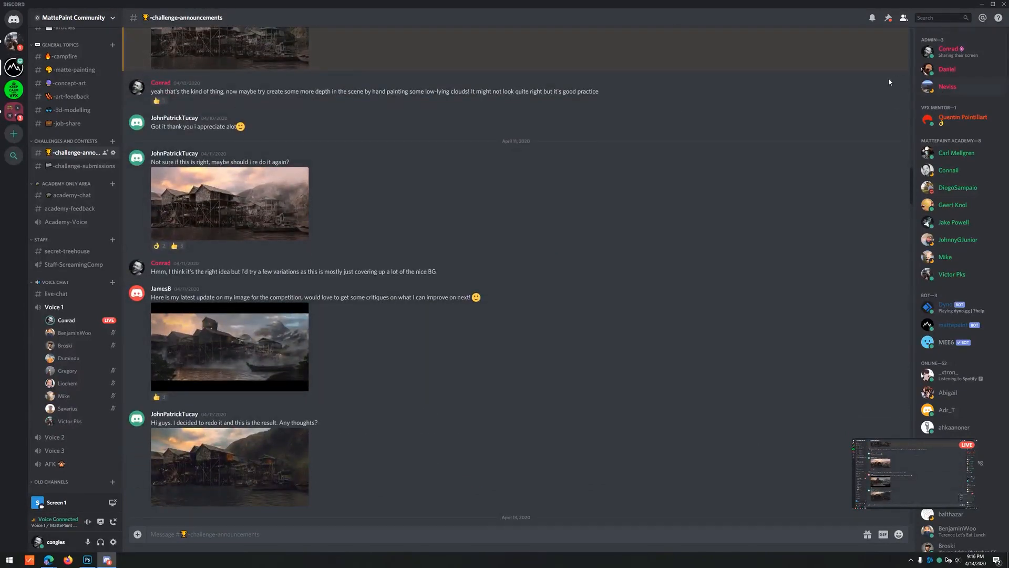
# - Open the posted Viking painting full size in the browser, inspect its village and church, and close the image and the downloads list
pyautogui.doubleClick(622, 6)
pyautogui.click(635, 21)
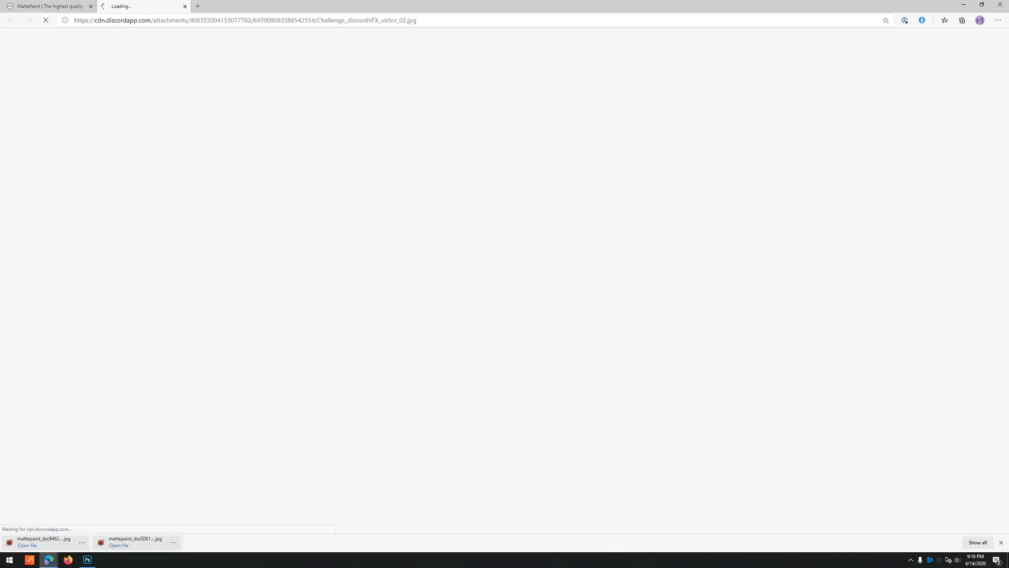
pyautogui.scroll(-9, 575, 293)
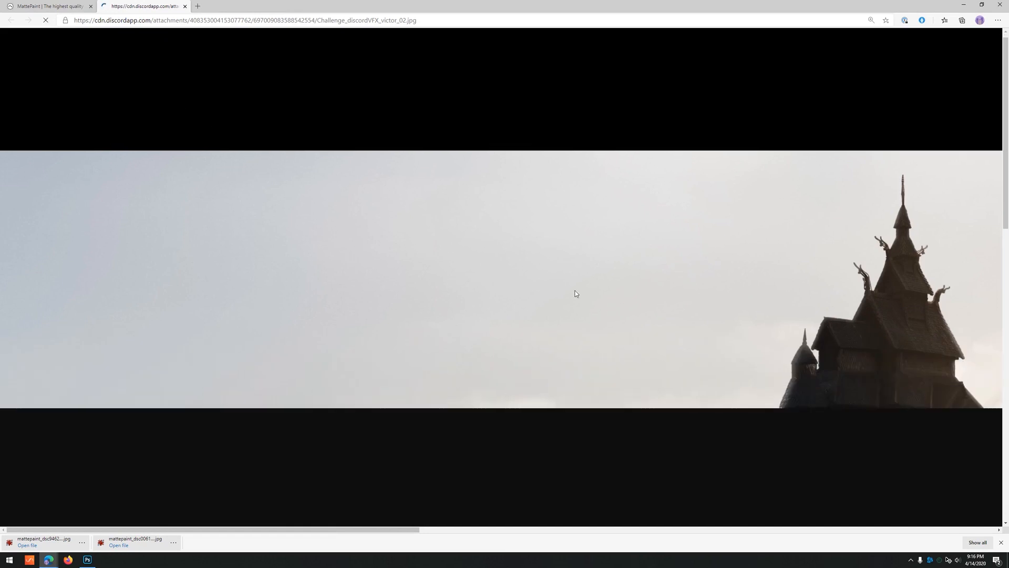
pyautogui.scroll(5, 588, 284)
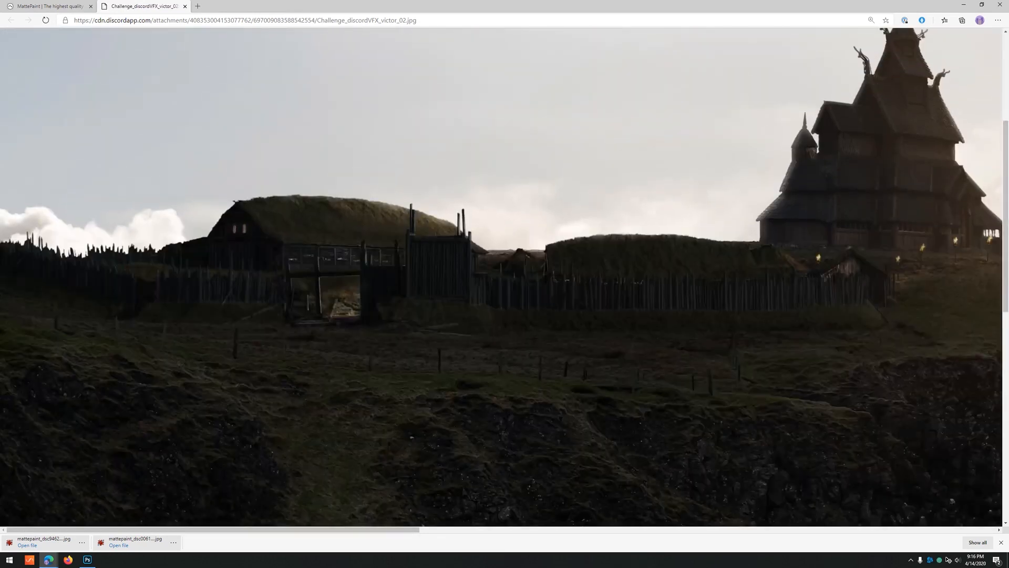
pyautogui.hotkey('ctrl', 'w')
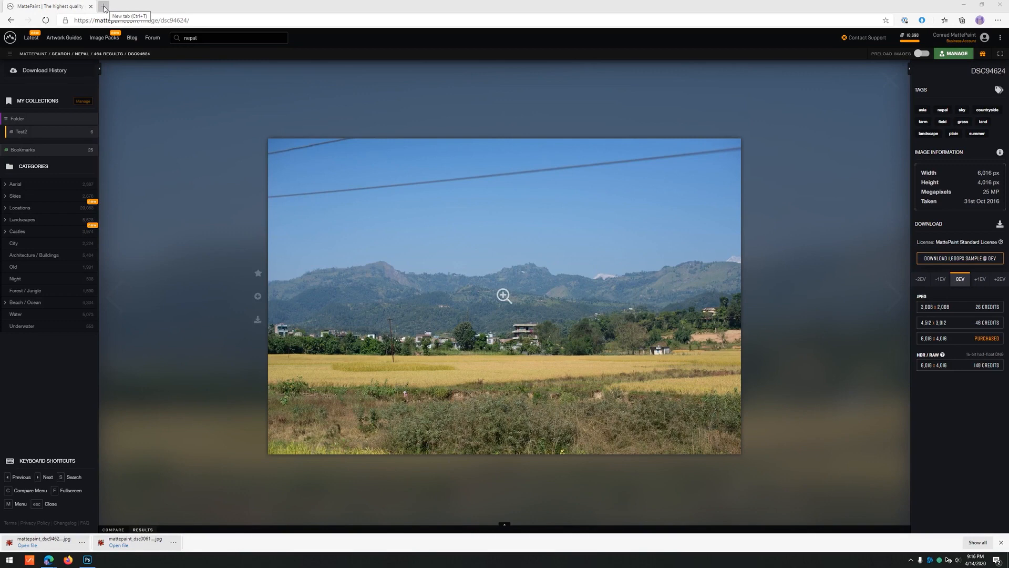
pyautogui.click(1001, 542)
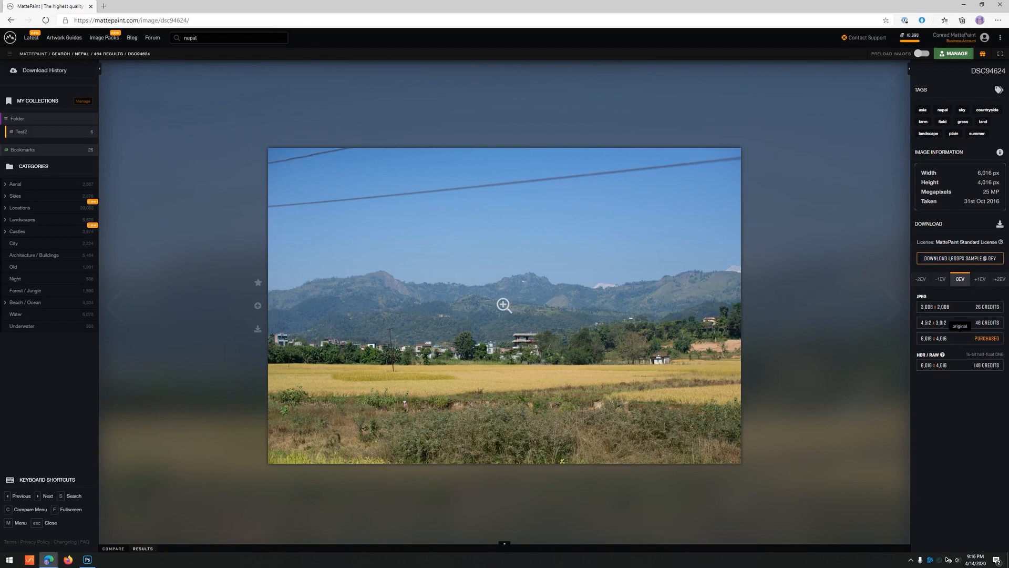
# - Open the artist's ArtStation portfolio and load "Mortal" Concept, Lost in the wild and Routine in separate tabs
pyautogui.click(948, 560)
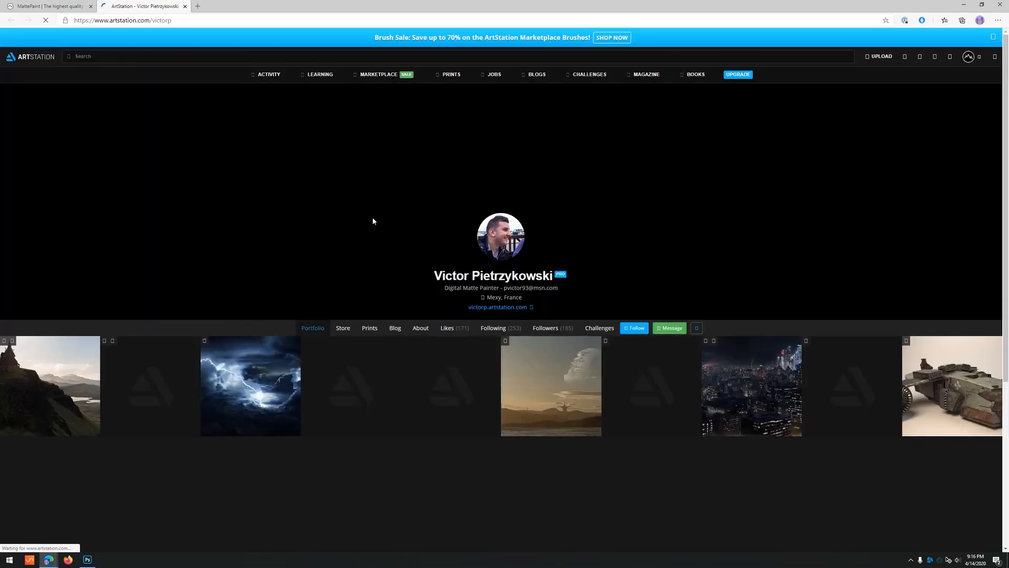
pyautogui.scroll(-3, 389, 257)
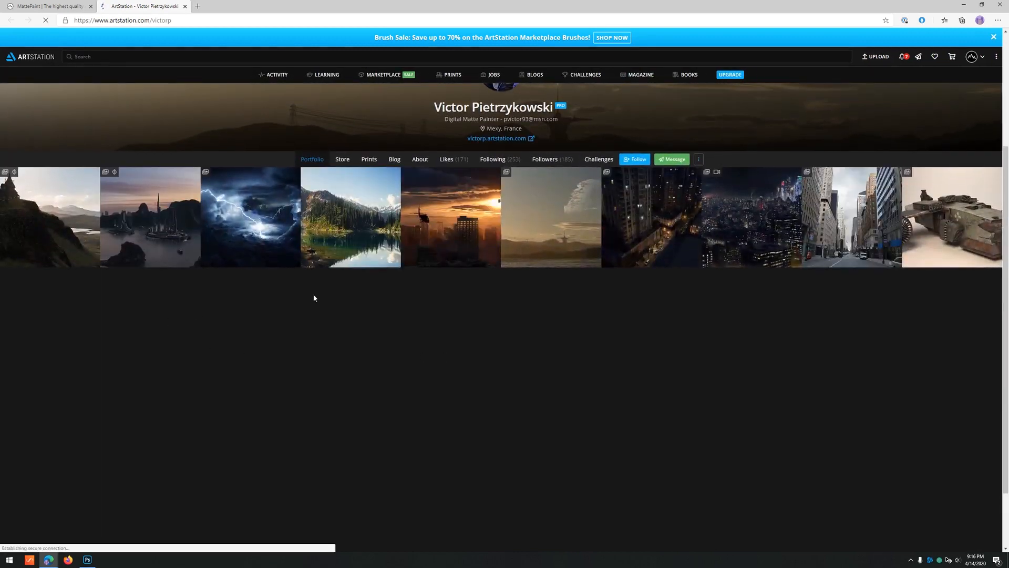
pyautogui.middleClick(243, 225)
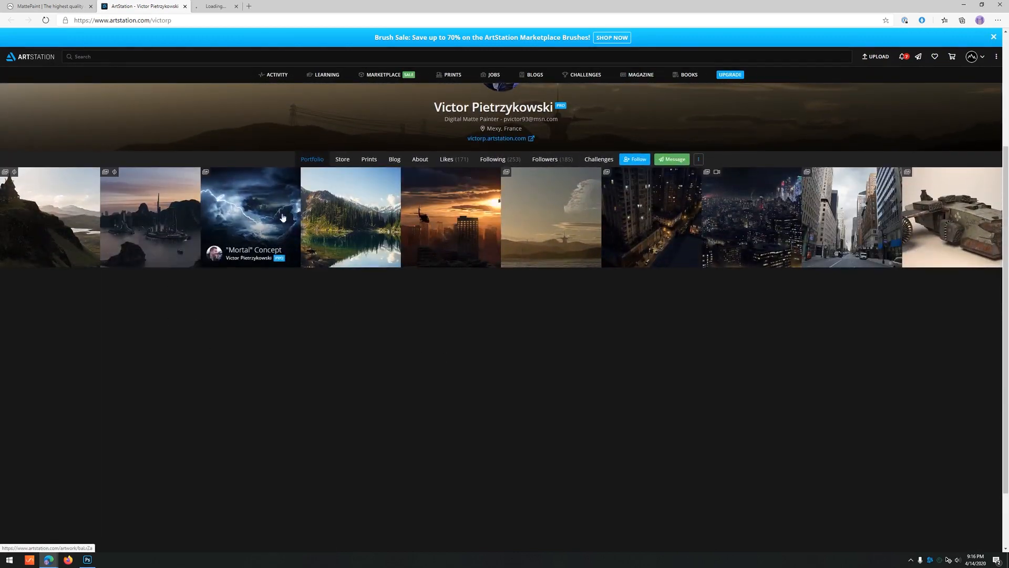
pyautogui.middleClick(347, 236)
pyautogui.middleClick(547, 210)
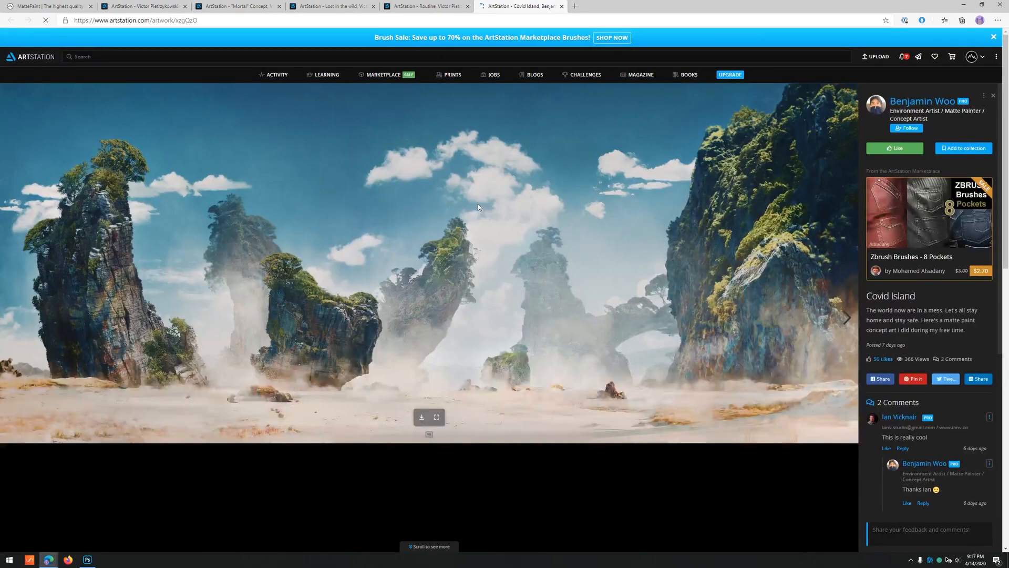
# - Examine the Covid Island artwork's lighting and atmosphere in its full view and the closer version below
pyautogui.scroll(-3, 376, 206)
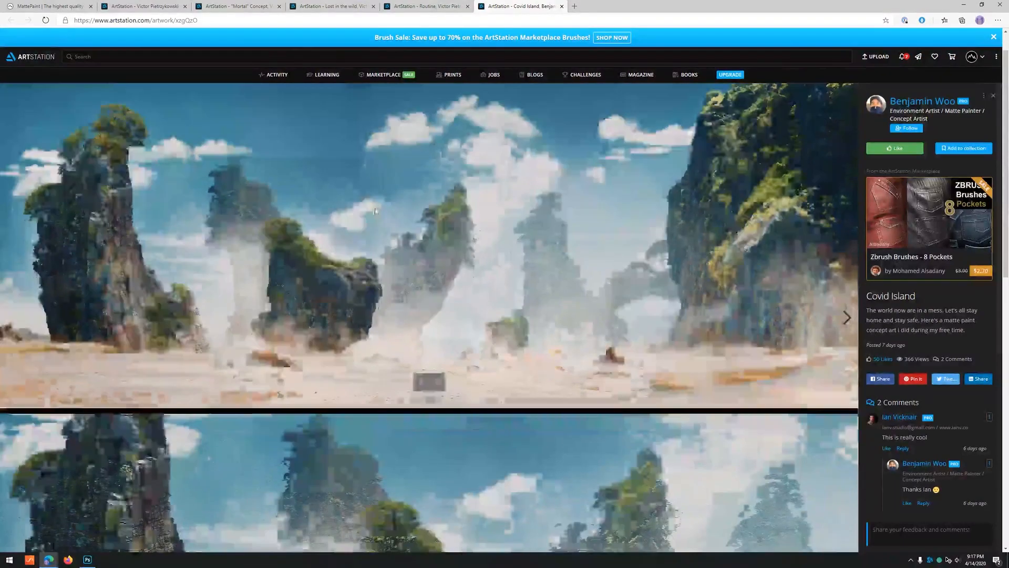
pyautogui.scroll(-2, 376, 207)
pyautogui.scroll(-6, 389, 218)
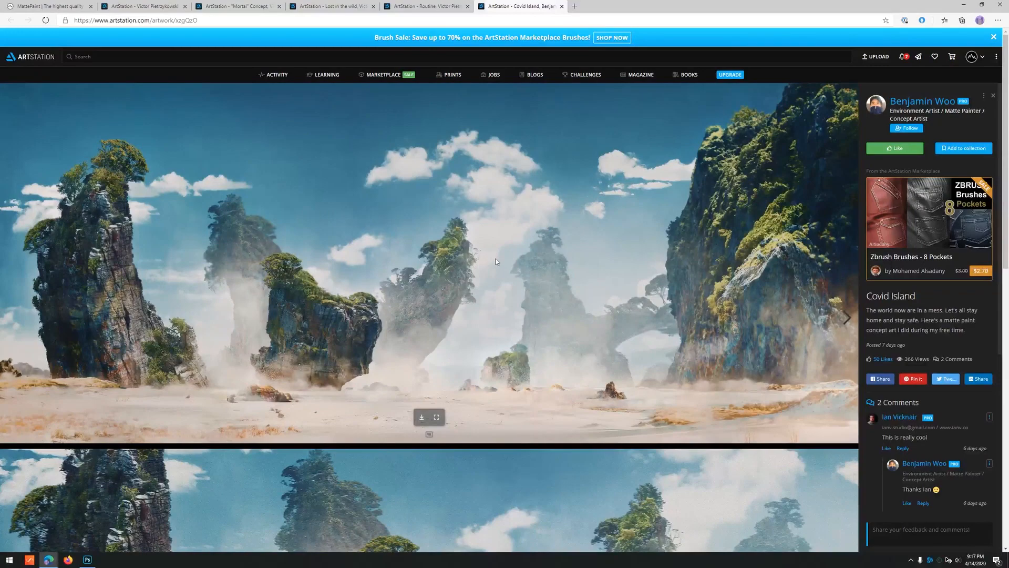
pyautogui.scroll(-4, 496, 258)
pyautogui.scroll(6, 429, 269)
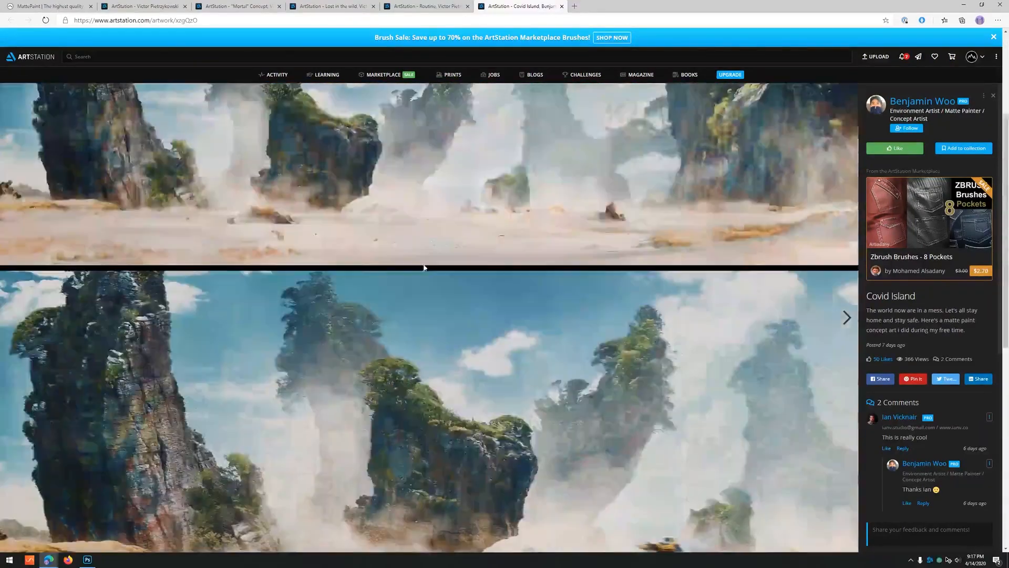
# - Look through the Routine and "Mortal" Concept pages and view the Lost in the wild artwork
pyautogui.click(451, 7)
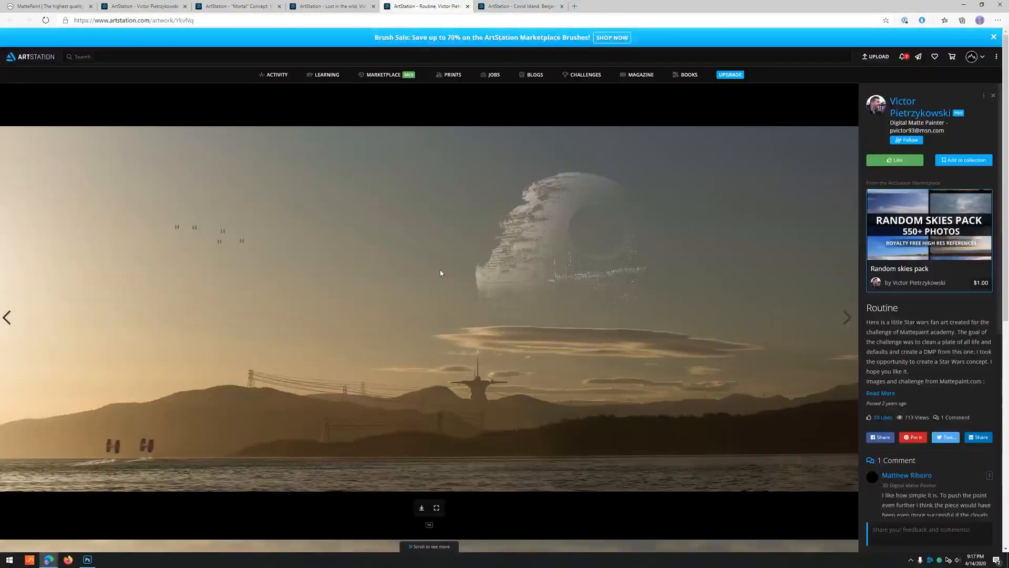
pyautogui.click(344, 10)
pyautogui.click(246, 7)
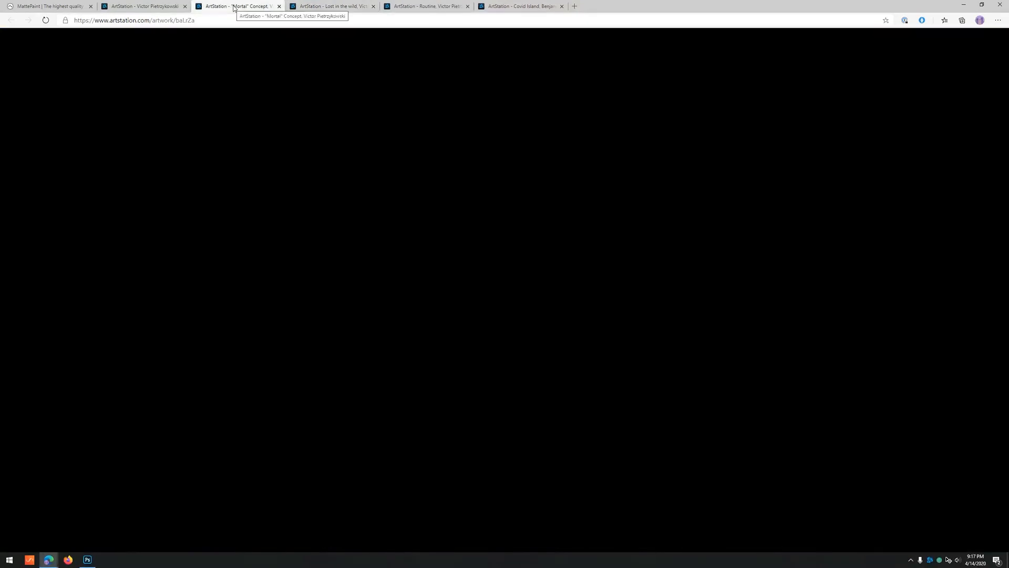
pyautogui.click(332, 6)
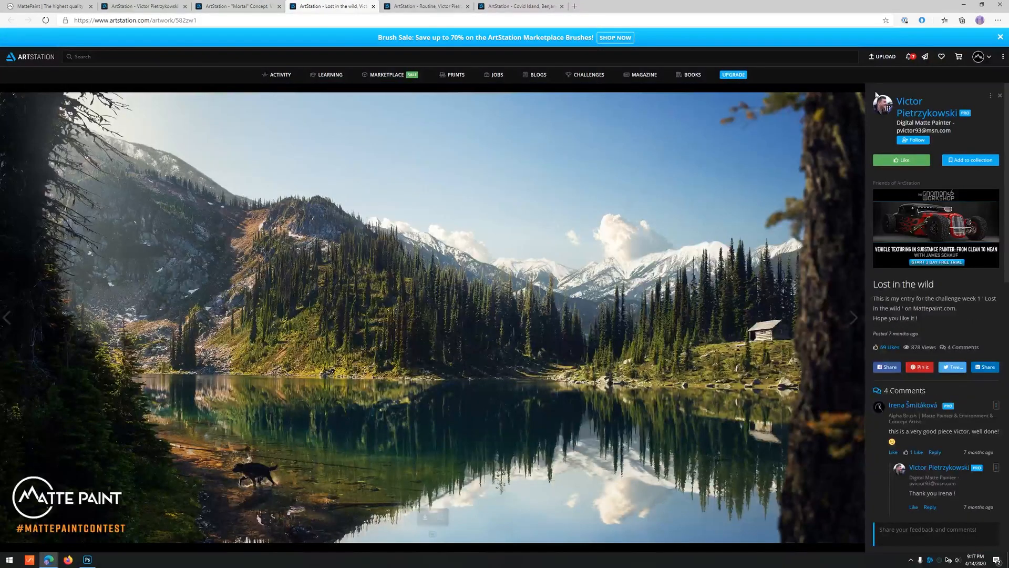
# - Open the artist's portfolio again beside its first tab and load Night Cityscape and Challenge day to night from it
pyautogui.middleClick(904, 107)
pyautogui.click(425, 6)
pyautogui.moveTo(425, 5); pyautogui.dragTo(235, 6)
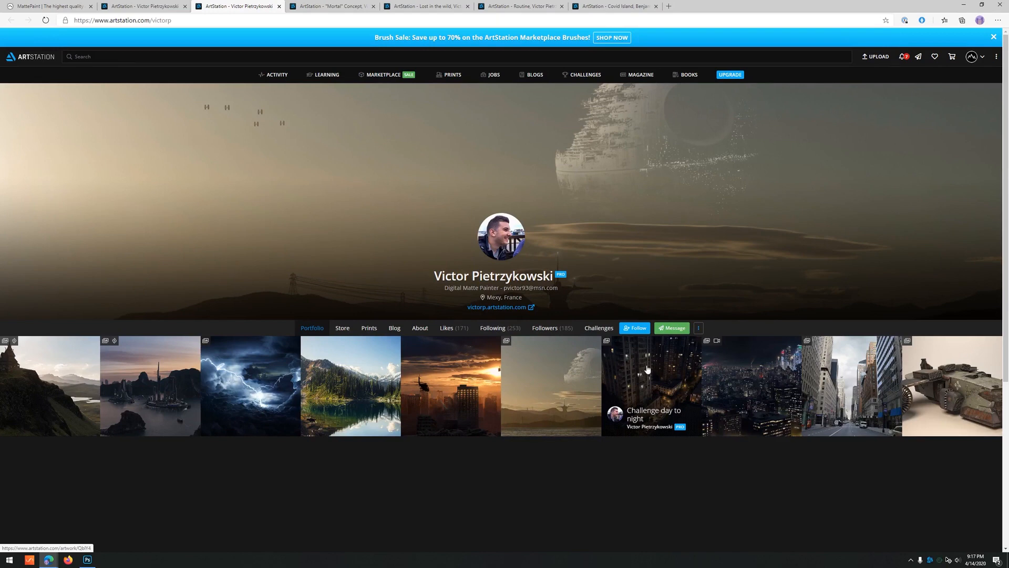
pyautogui.middleClick(736, 368)
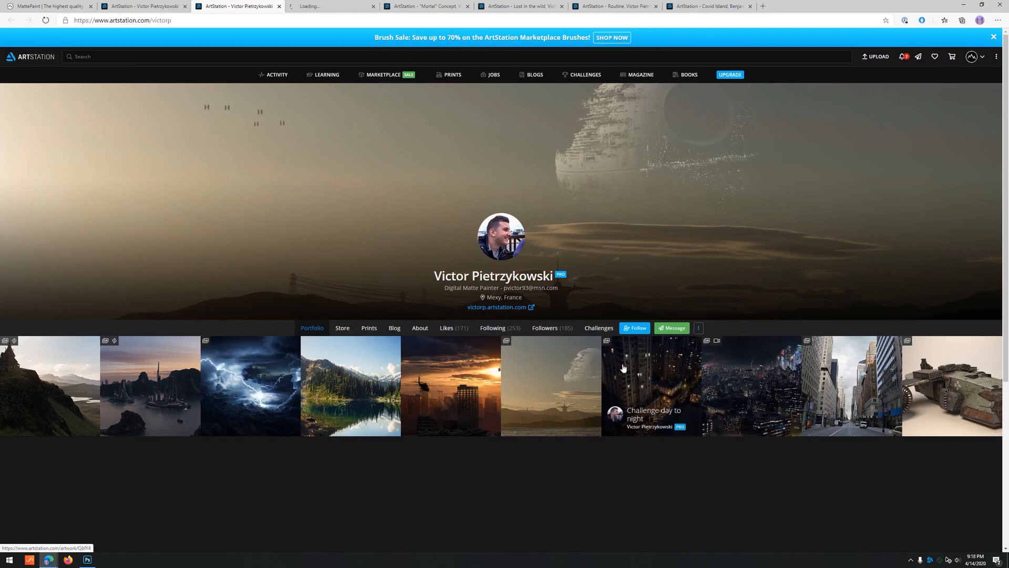
pyautogui.middleClick(650, 367)
# - Examine the lighting in Night Cityscape and Challenge day to night, closing both, and in the "Mortal" Concept storm image
pyautogui.click(325, 6)
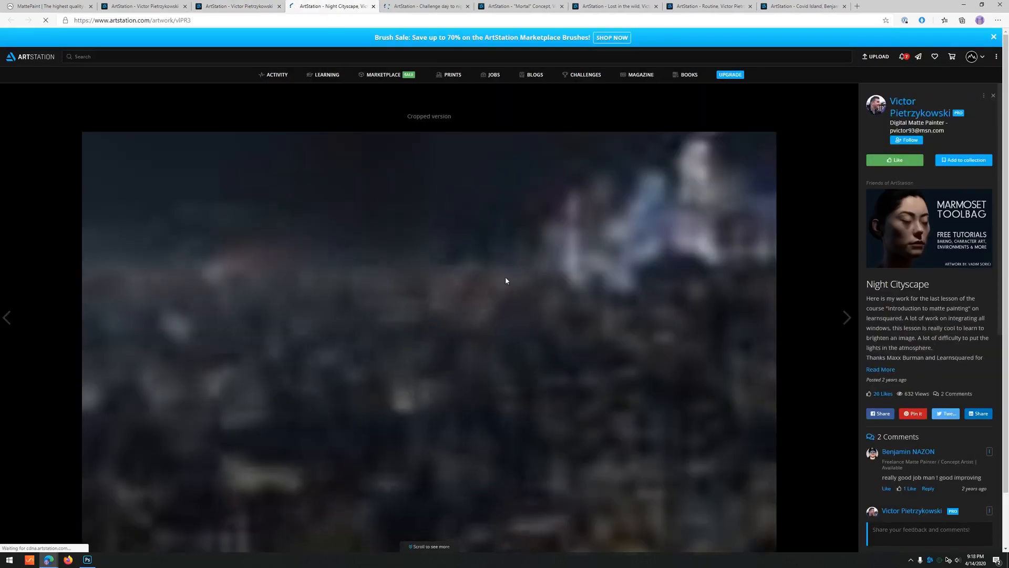
pyautogui.scroll(-8, 493, 265)
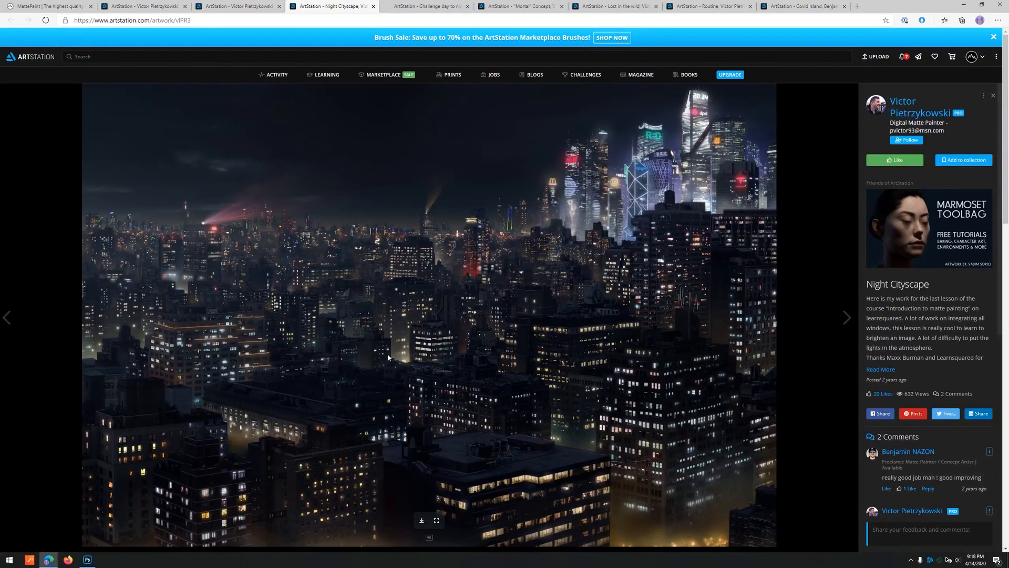
pyautogui.middleClick(336, 6)
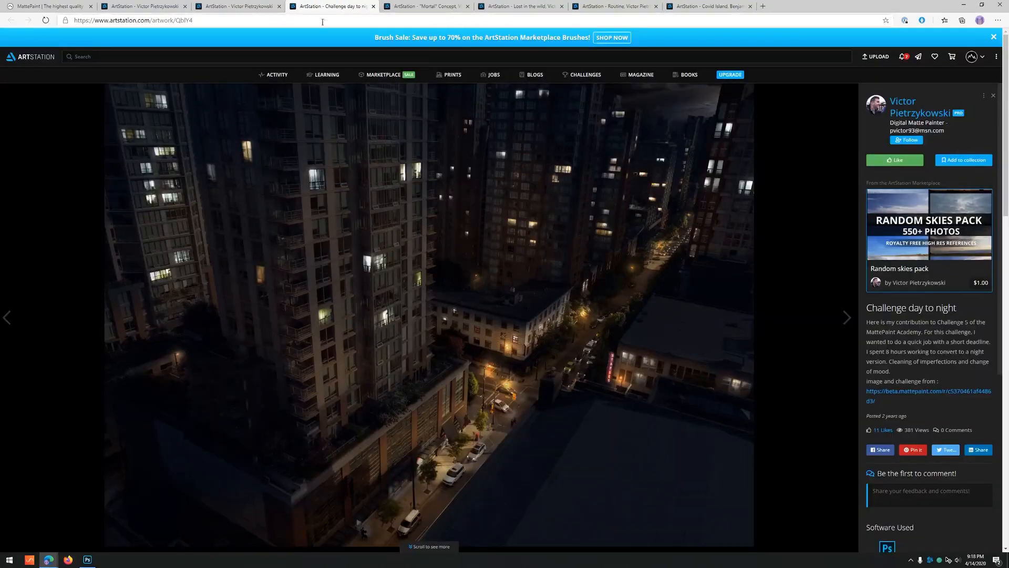
pyautogui.middleClick(337, 6)
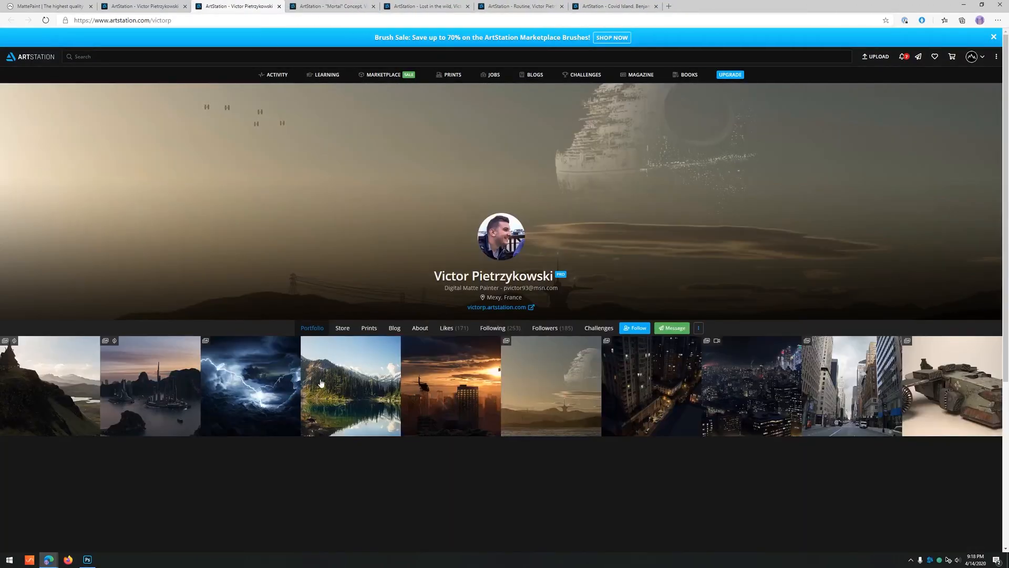
pyautogui.click(331, 7)
pyautogui.scroll(-8, 370, 285)
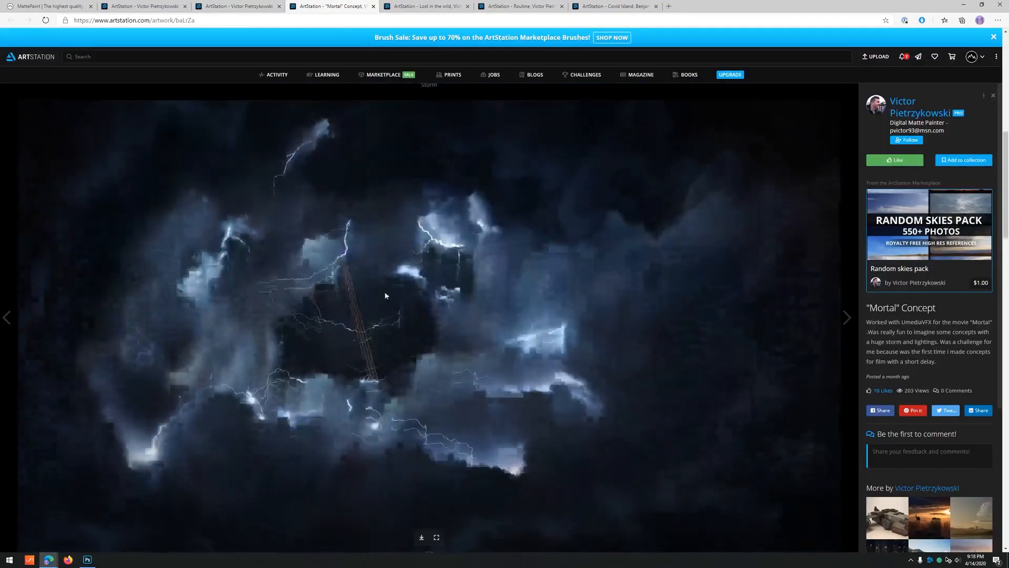
# - Copy the Lost in the wild image from ArtStation and paste it over the Viking painting in Photoshop
pyautogui.click(398, 4)
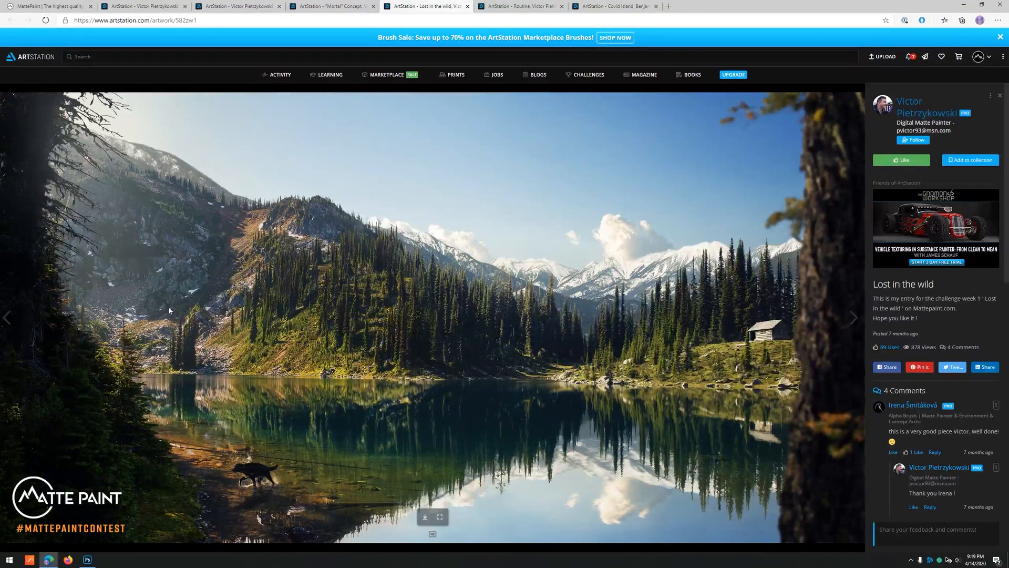
pyautogui.rightClick(482, 264)
pyautogui.click(505, 292)
pyautogui.click(87, 560)
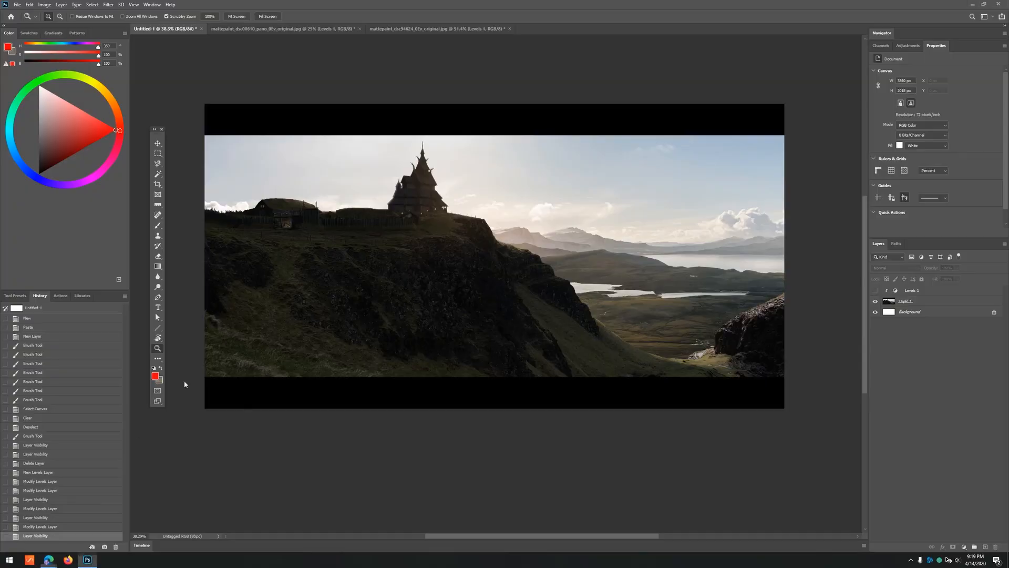
pyautogui.hotkey('ctrl', 'v')
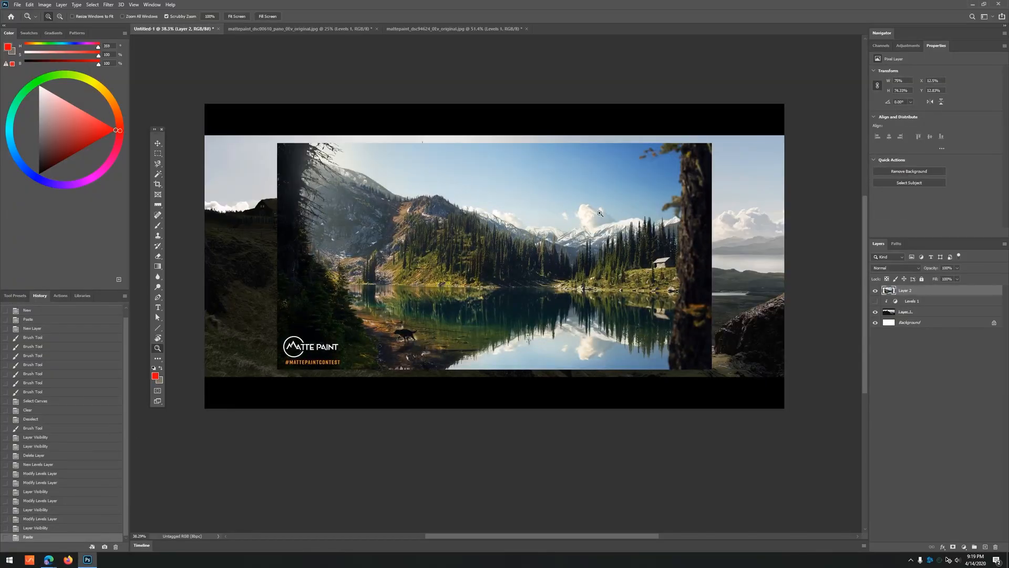
# - Examine the light and shadow on the pasted image's forested hillside, lake shore and snowy mountains
pyautogui.moveTo(618, 211); pyautogui.dragTo(434, 260)
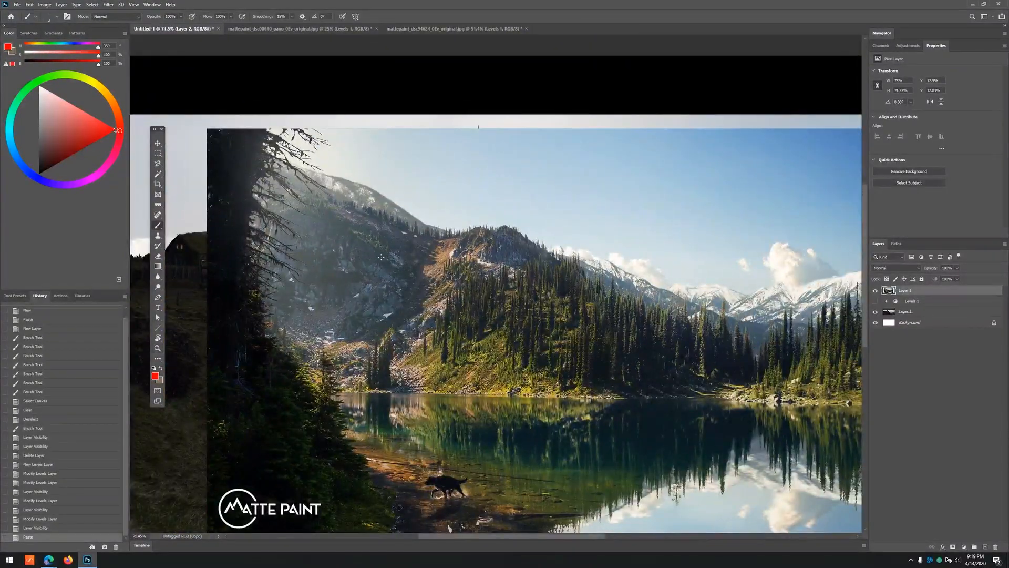
pyautogui.moveTo(477, 361); pyautogui.dragTo(531, 362)
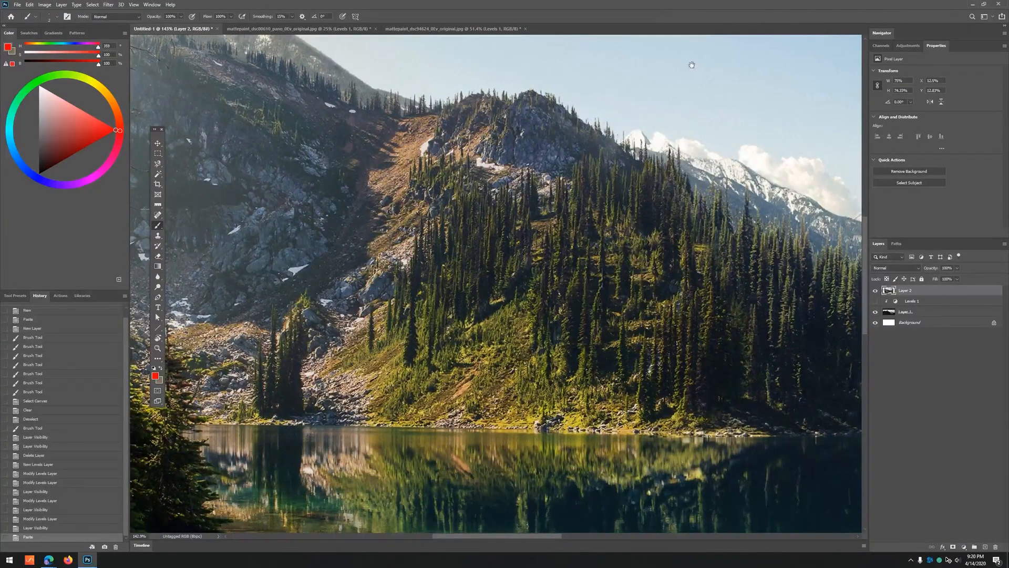
pyautogui.moveTo(691, 64); pyautogui.dragTo(380, 105)
pyautogui.moveTo(453, 244); pyautogui.dragTo(529, 247)
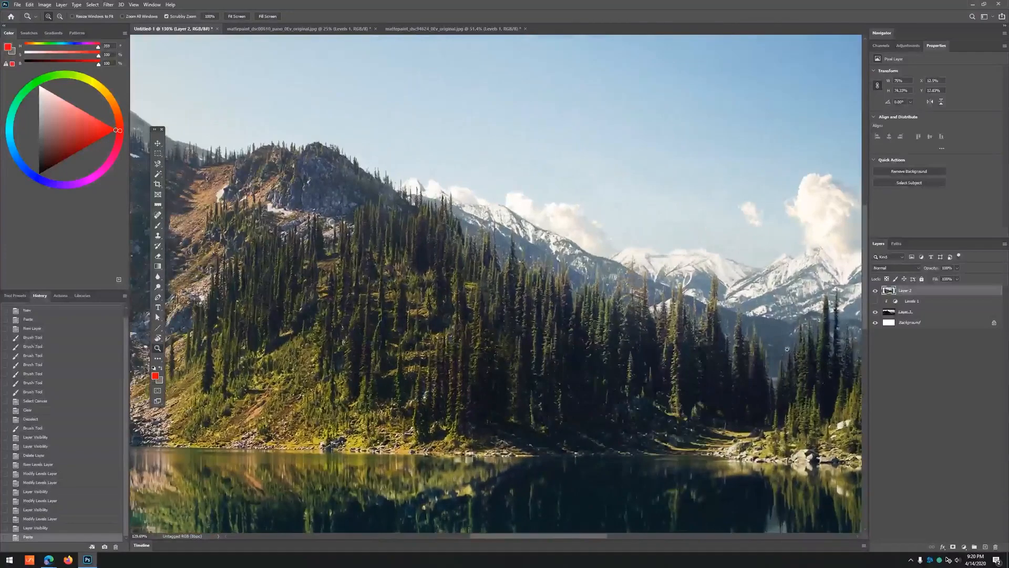
# - Add a Hue/Saturation adjustment clipped to the pasted lake image and raise its saturation to about +85
pyautogui.click(964, 546)
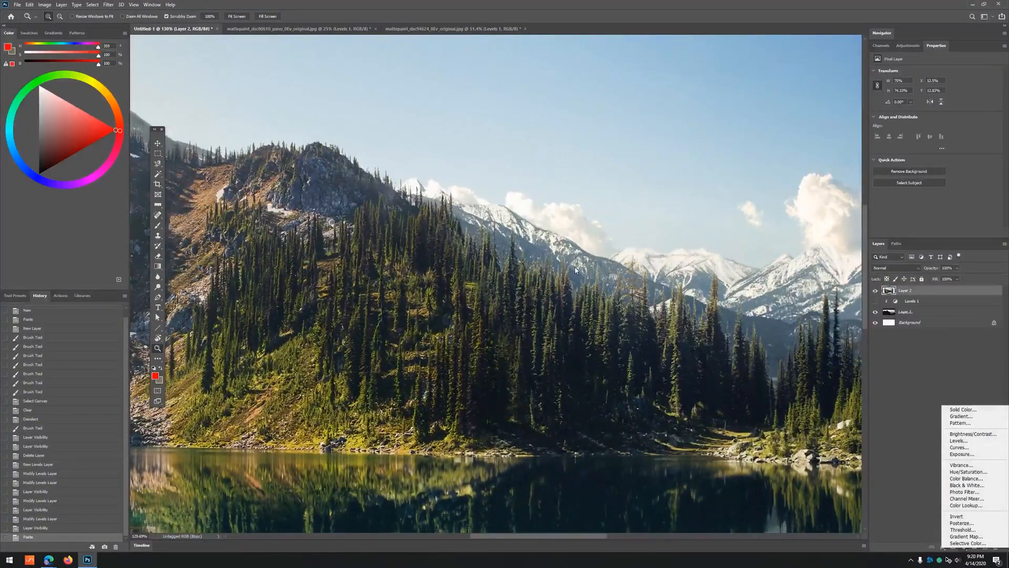
pyautogui.click(961, 473)
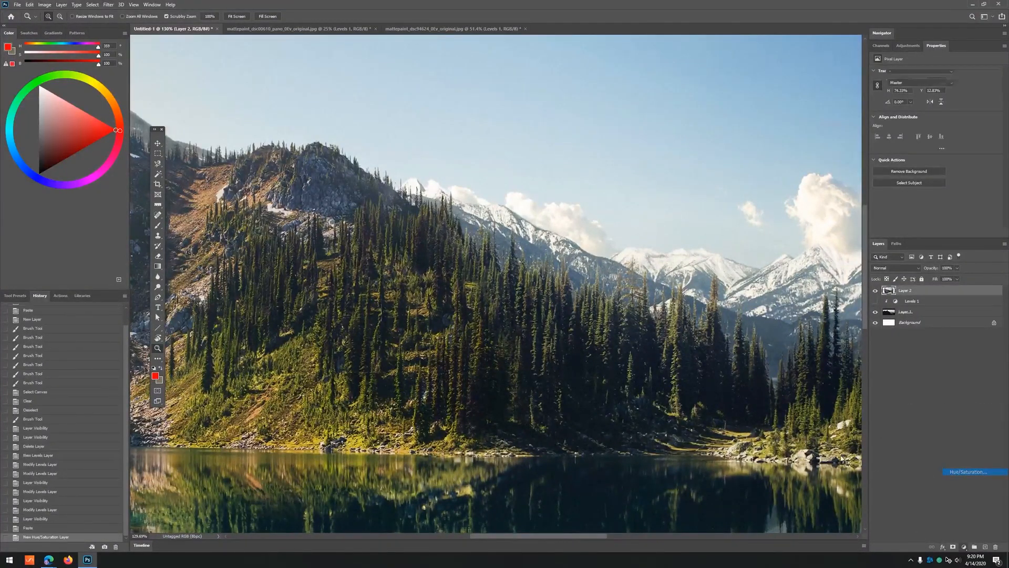
pyautogui.moveTo(950, 115); pyautogui.dragTo(986, 126)
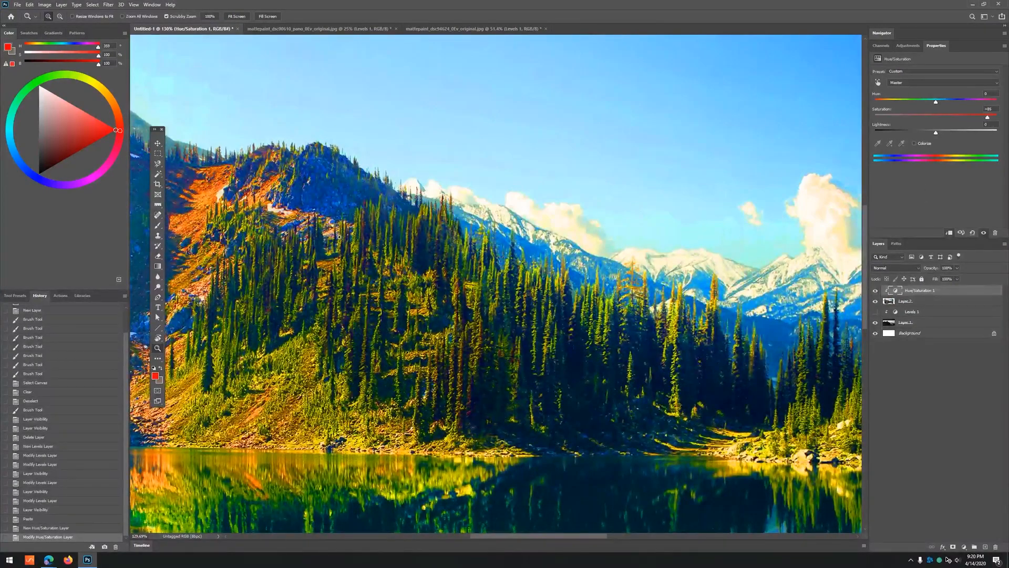
# - Examine the exaggerated colours in the lit and shadowed areas of the forest, lake and distant snowy mountains
pyautogui.moveTo(514, 256); pyautogui.dragTo(447, 248)
pyautogui.press('v')
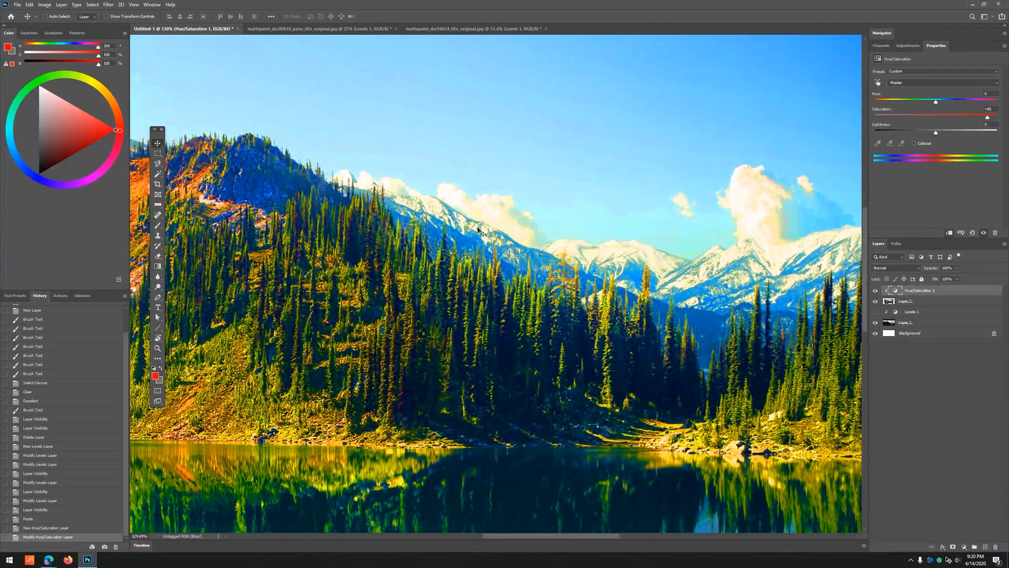
pyautogui.press('z')
pyautogui.hotkey('ctrl', '0')
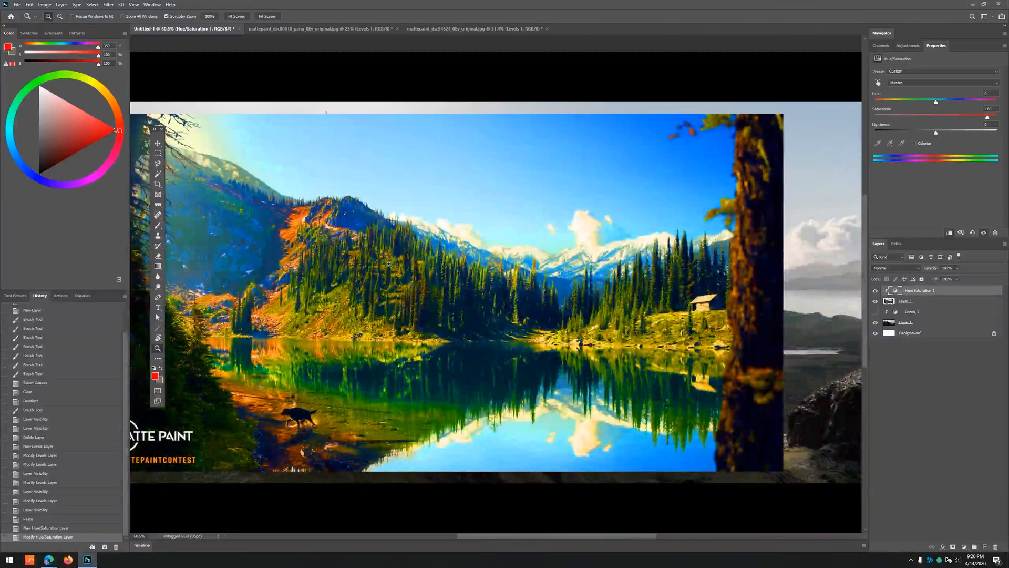
pyautogui.press('v')
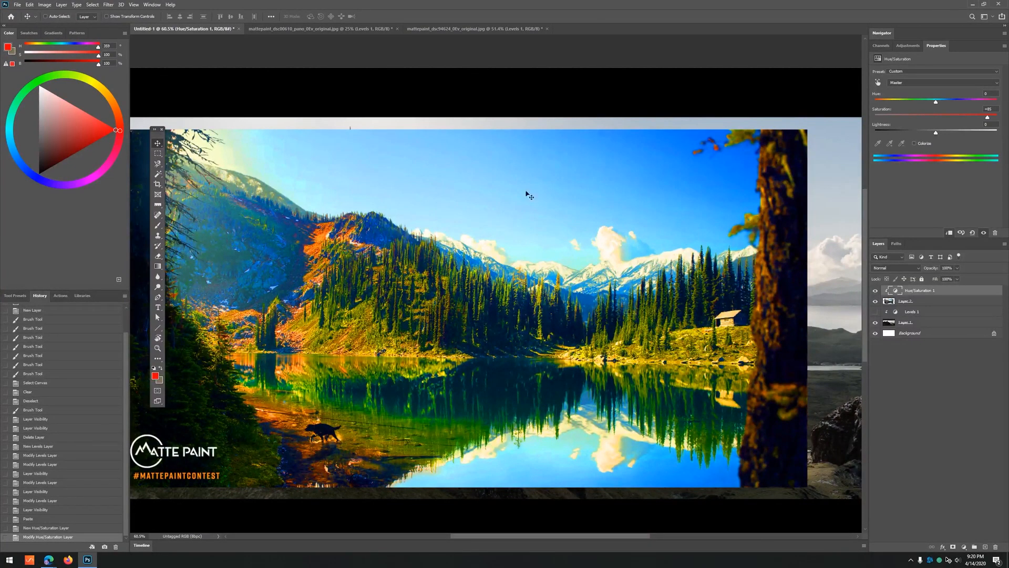
pyautogui.press('z')
pyautogui.moveTo(549, 260); pyautogui.dragTo(589, 257)
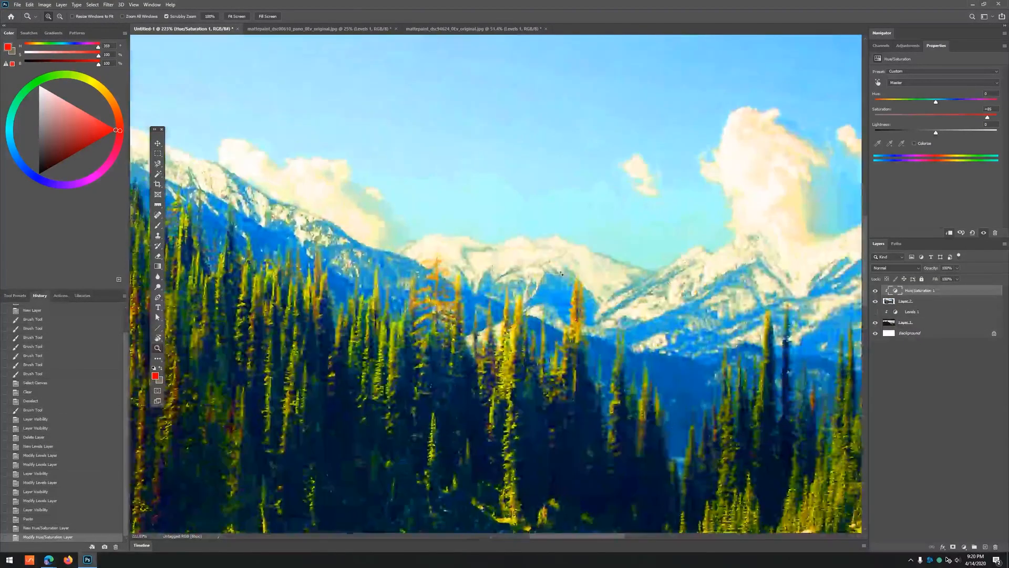
pyautogui.press('b')
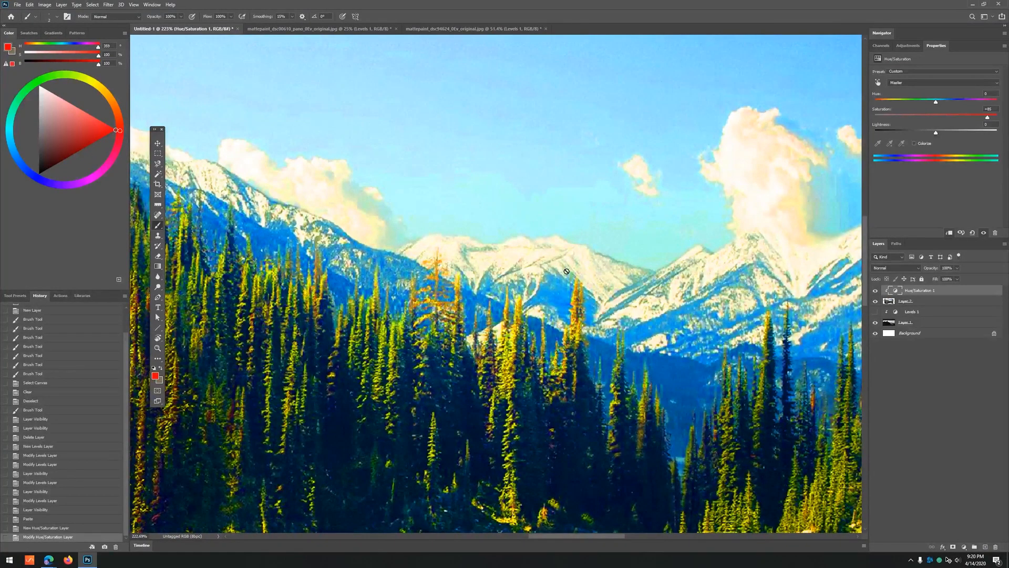
pyautogui.press('z')
pyautogui.moveTo(517, 304); pyautogui.dragTo(560, 292)
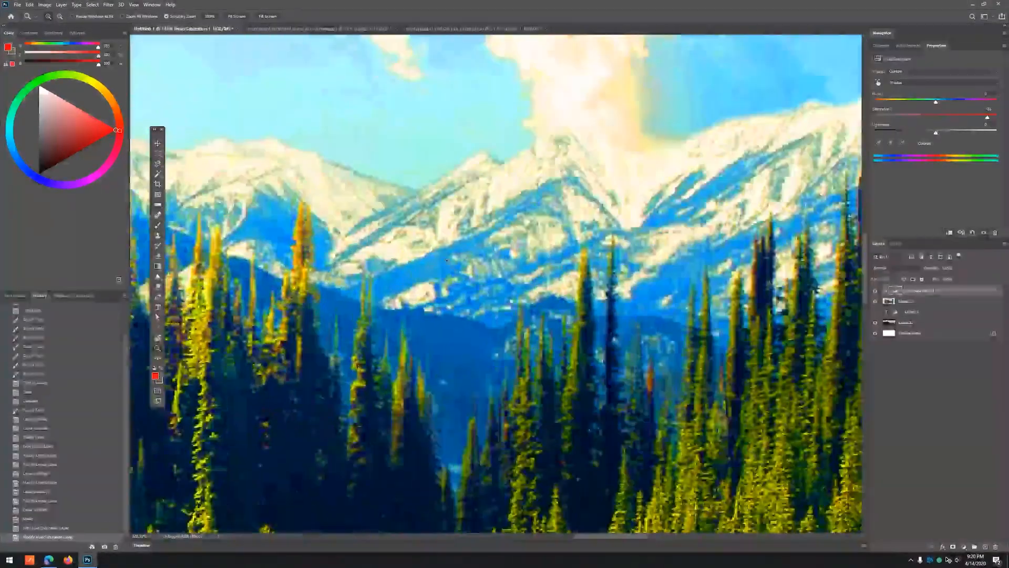
# - Hide the Hue/Saturation adjustment and review the original colours of the mountains, forest and lake
pyautogui.click(875, 290)
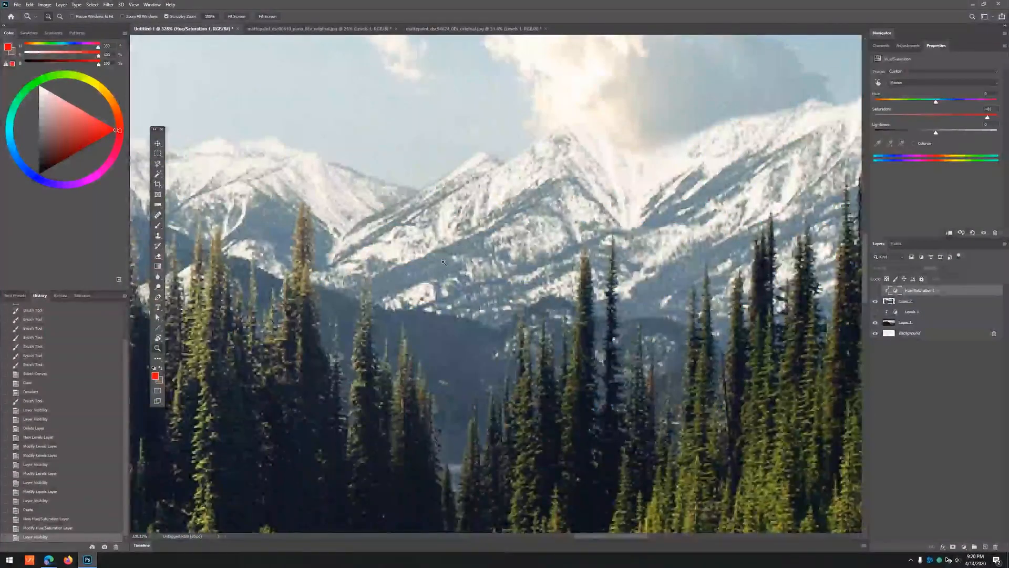
pyautogui.scroll(-5, 529, 269)
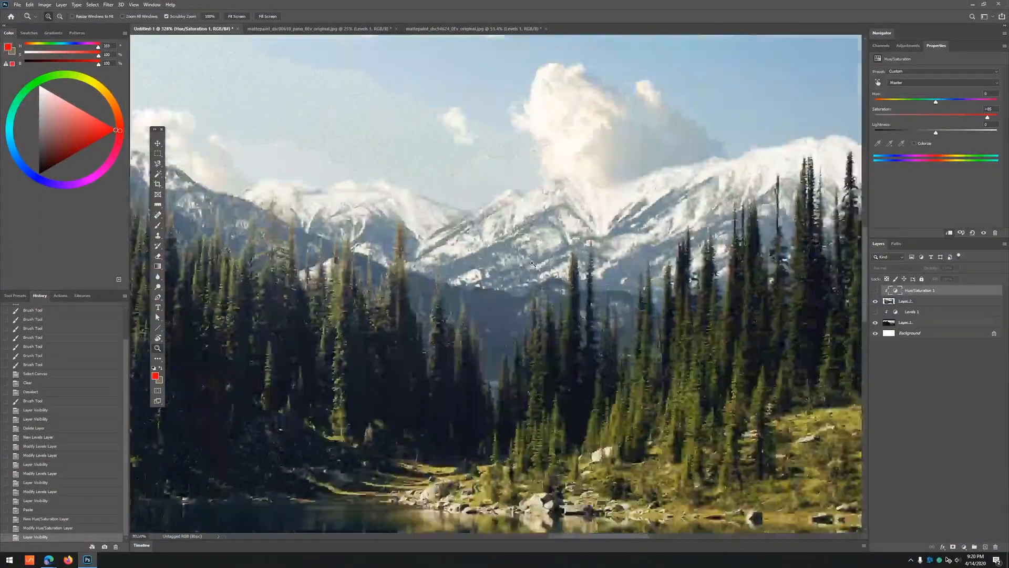
pyautogui.scroll(4, 529, 269)
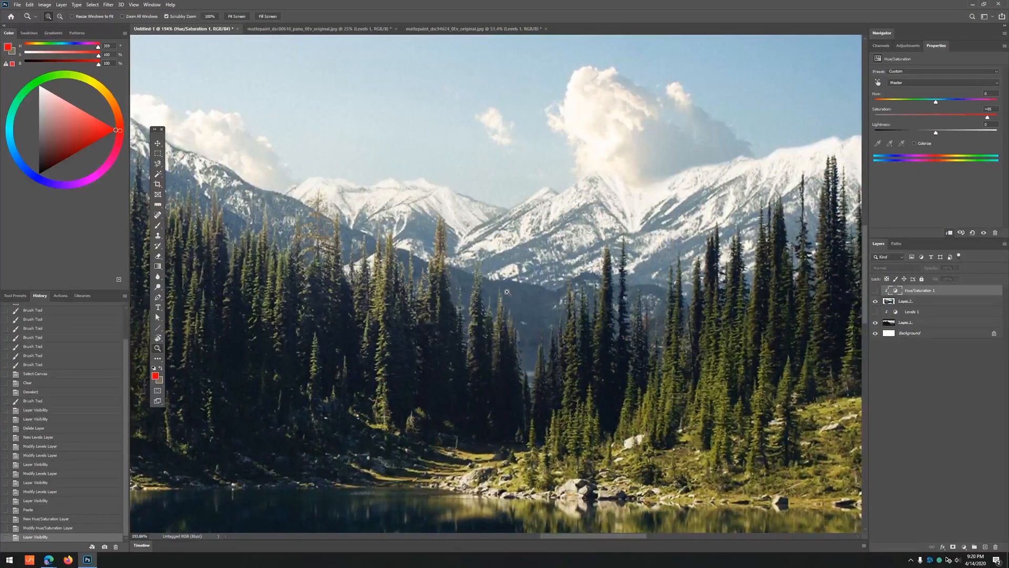
pyautogui.scroll(-4, 626, 231)
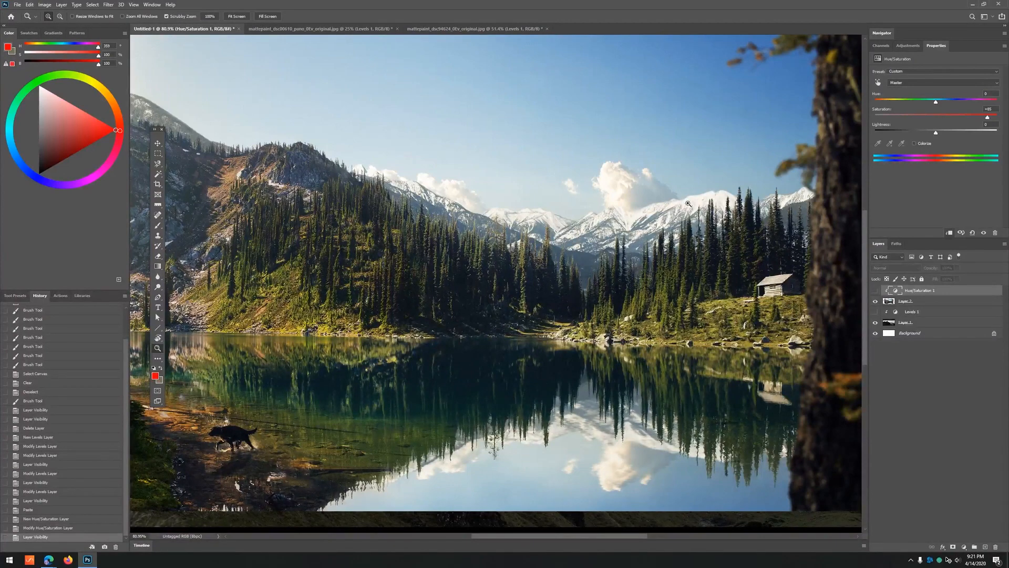
pyautogui.moveTo(675, 243); pyautogui.dragTo(390, 283)
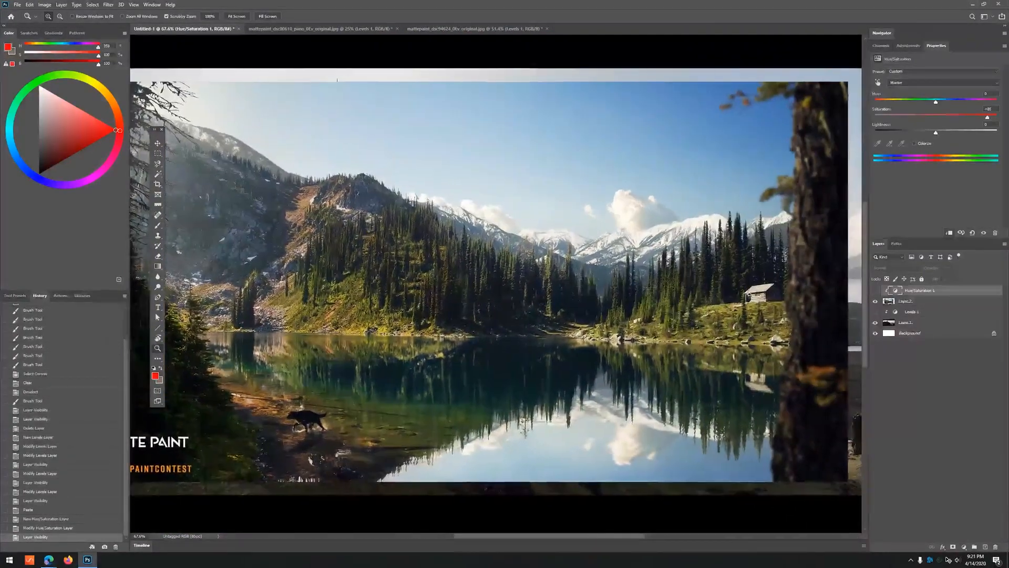
# - Examine the light and shadow around the cabin slope, the lake shore and the water reflections
pyautogui.moveTo(757, 286); pyautogui.dragTo(854, 285)
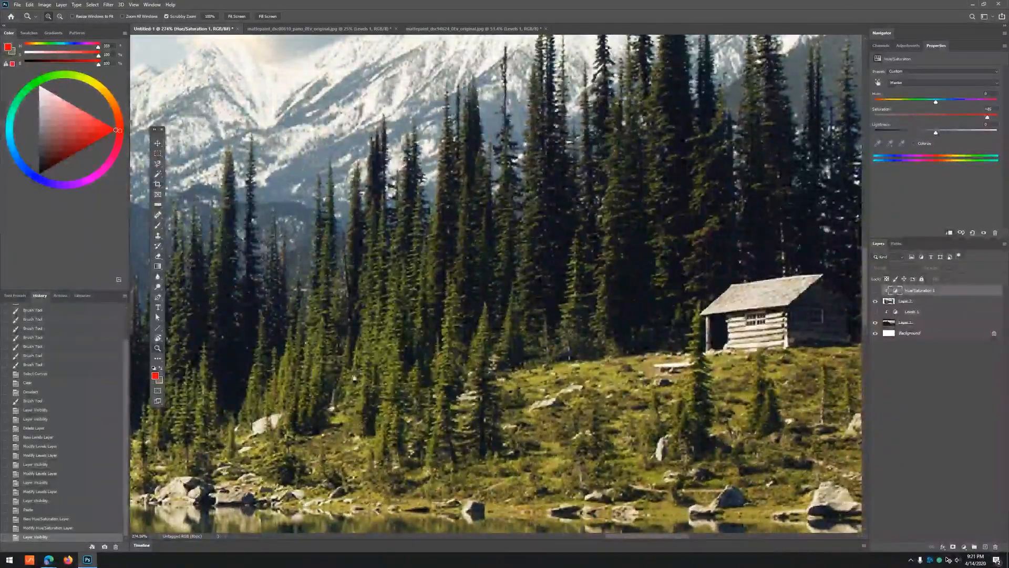
pyautogui.moveTo(356, 372); pyautogui.dragTo(507, 169)
pyautogui.moveTo(172, 436); pyautogui.dragTo(604, 399)
pyautogui.moveTo(446, 135); pyautogui.dragTo(513, 391)
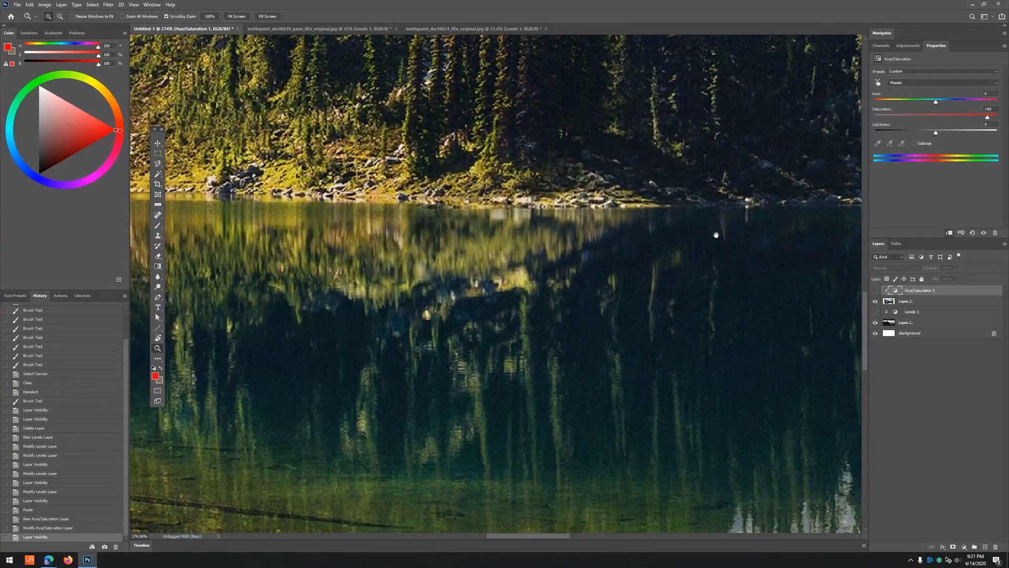
pyautogui.moveTo(716, 235); pyautogui.dragTo(467, 374)
pyautogui.moveTo(486, 79); pyautogui.dragTo(520, 304)
pyautogui.moveTo(528, 210); pyautogui.dragTo(398, 249)
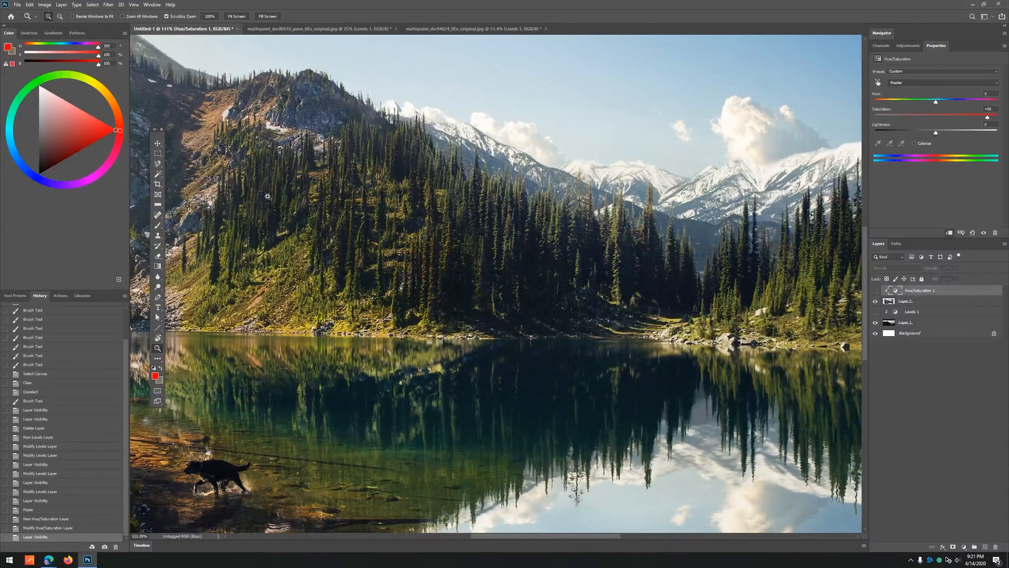
# - In the dsc00610 pano photo, hide the Levels adjustment and convert the Background into a regular layer
pyautogui.click(294, 29)
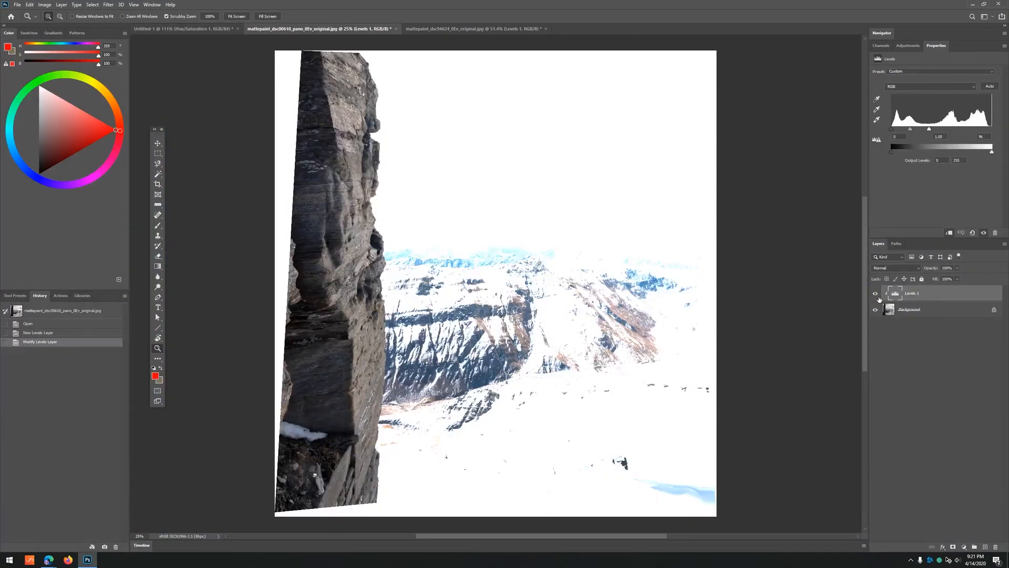
pyautogui.click(875, 293)
pyautogui.keyDown('alt'); pyautogui.doubleClick(901, 310); pyautogui.keyUp('alt')
# - Examine the shadow tones and rock detail on the dark foreground cliff of the pano photo
pyautogui.scroll(10, 459, 204)
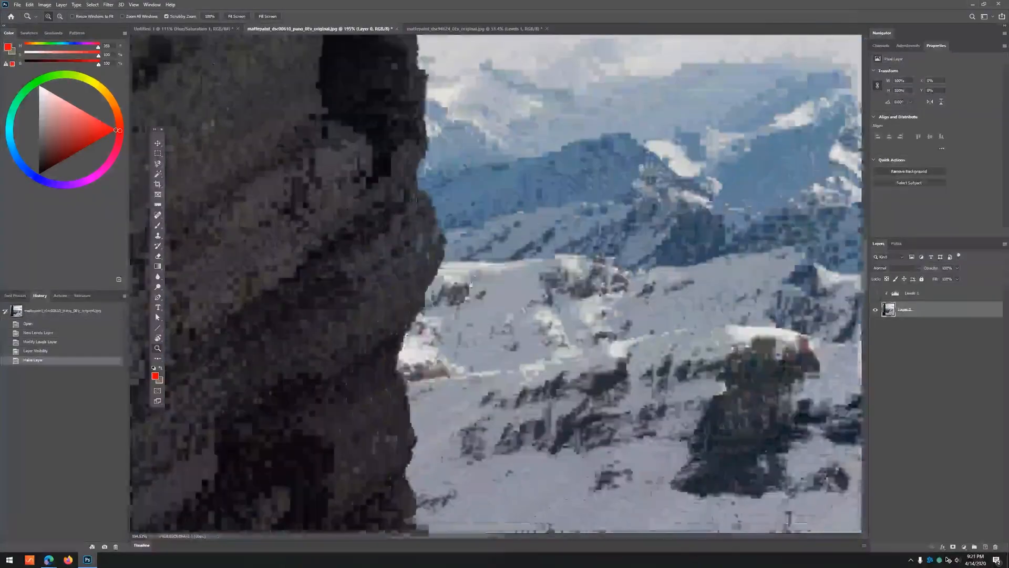
pyautogui.moveTo(281, 157); pyautogui.dragTo(422, 165)
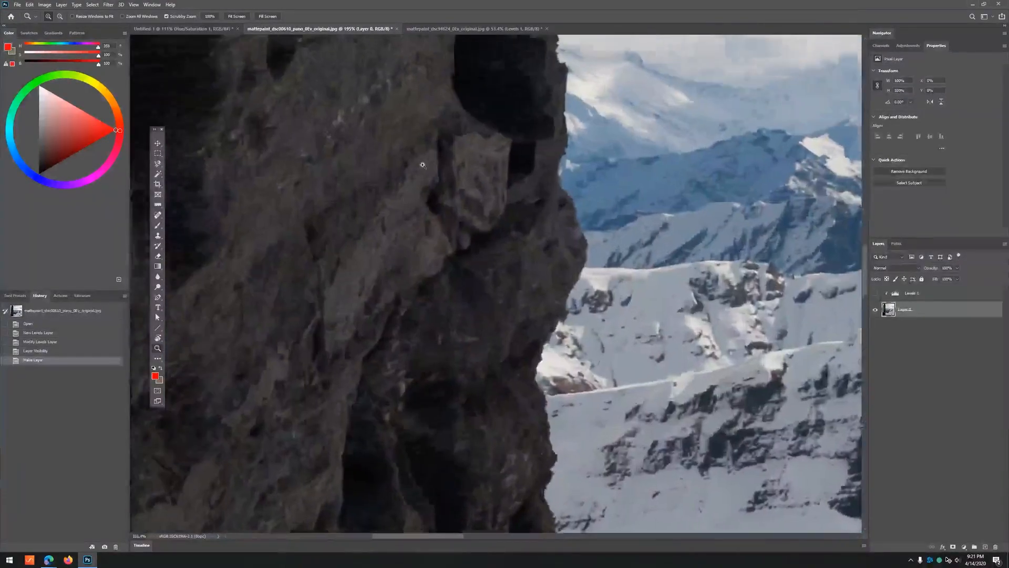
pyautogui.scroll(4, 415, 171)
pyautogui.scroll(-2, 428, 192)
pyautogui.moveTo(365, 110); pyautogui.dragTo(486, 341)
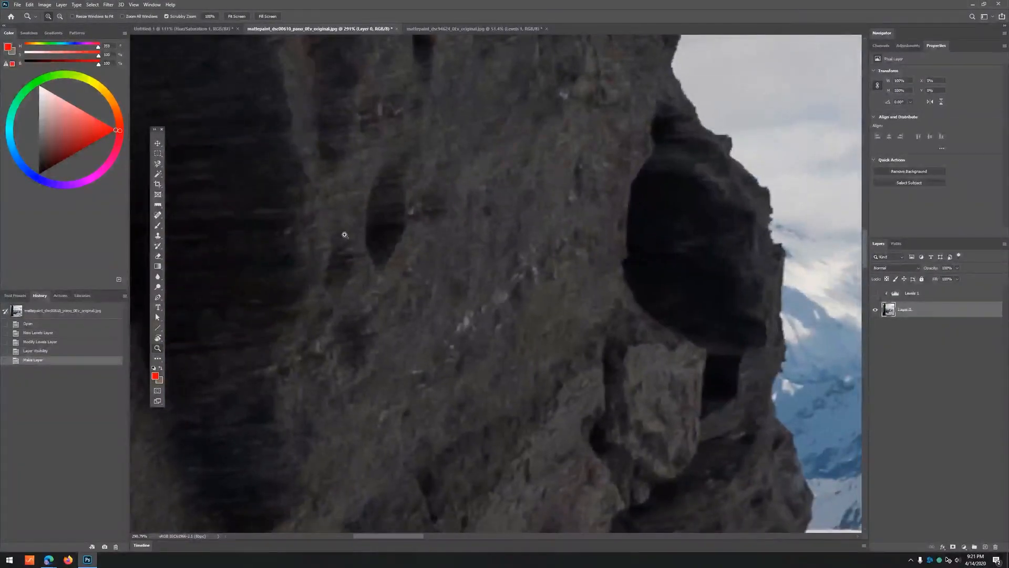
pyautogui.moveTo(342, 232); pyautogui.dragTo(545, 151)
# - Examine the light and shadow on the pano photo's snowy mountains, both close up and across the whole image
pyautogui.moveTo(554, 424); pyautogui.dragTo(500, 286)
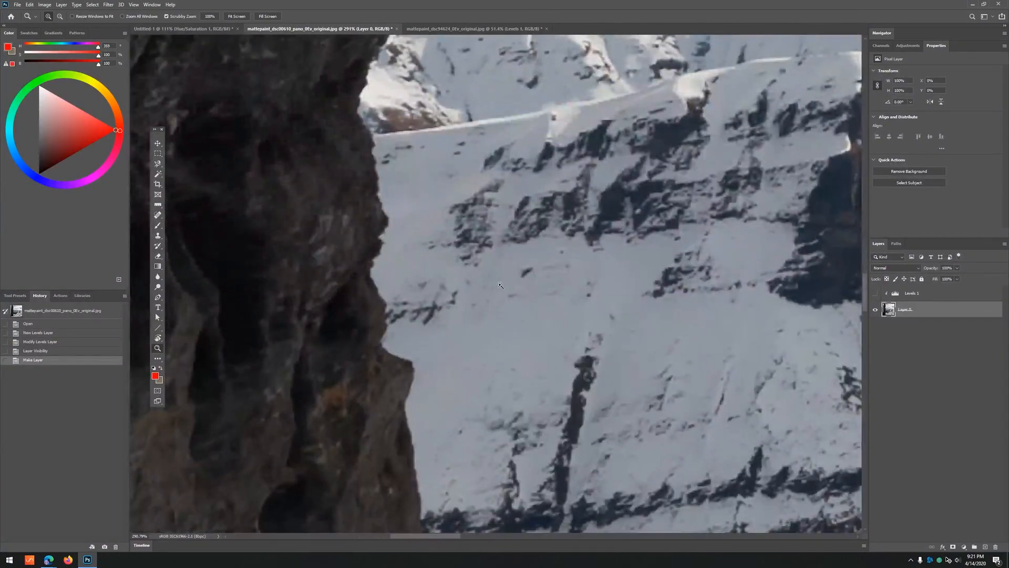
pyautogui.hscroll(6, 500, 190)
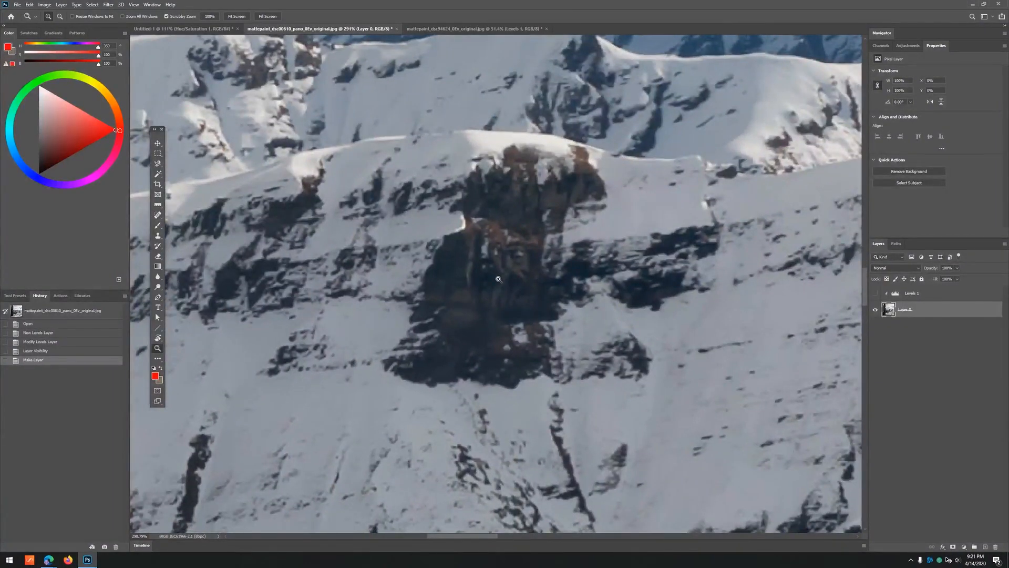
pyautogui.scroll(-5, 462, 205)
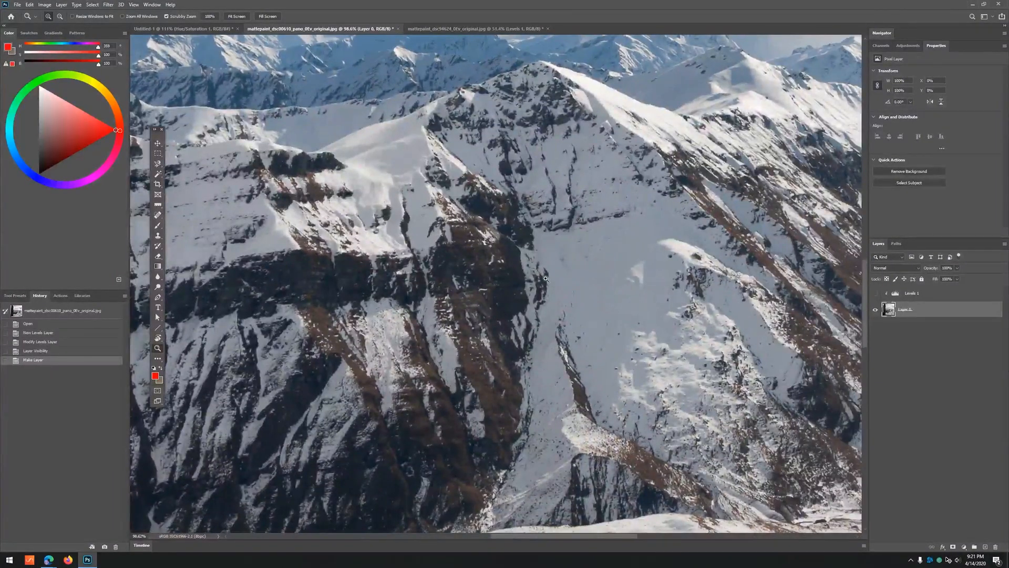
pyautogui.scroll(-3, 526, 276)
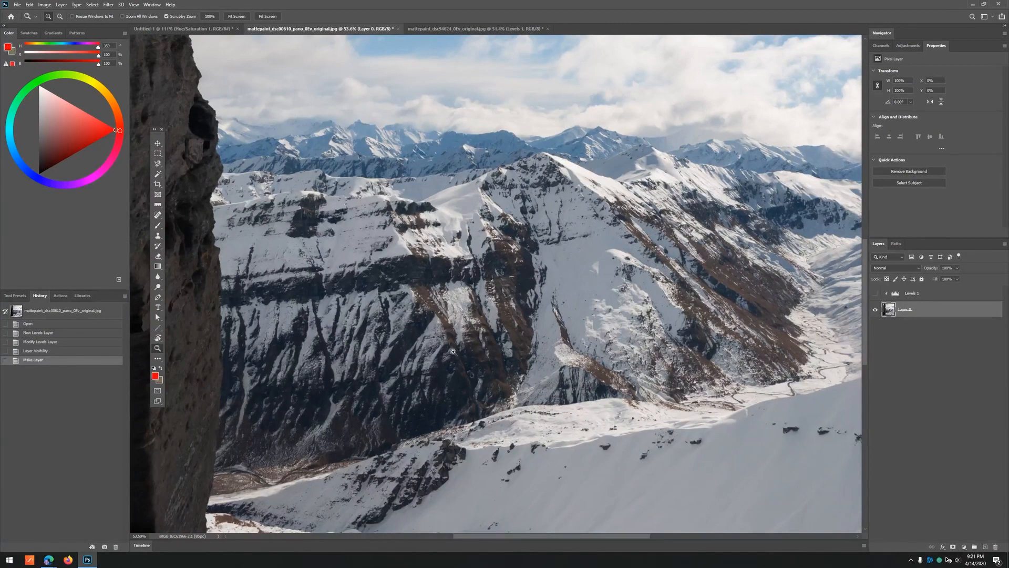
pyautogui.scroll(-3, 393, 281)
pyautogui.scroll(-2, 535, 352)
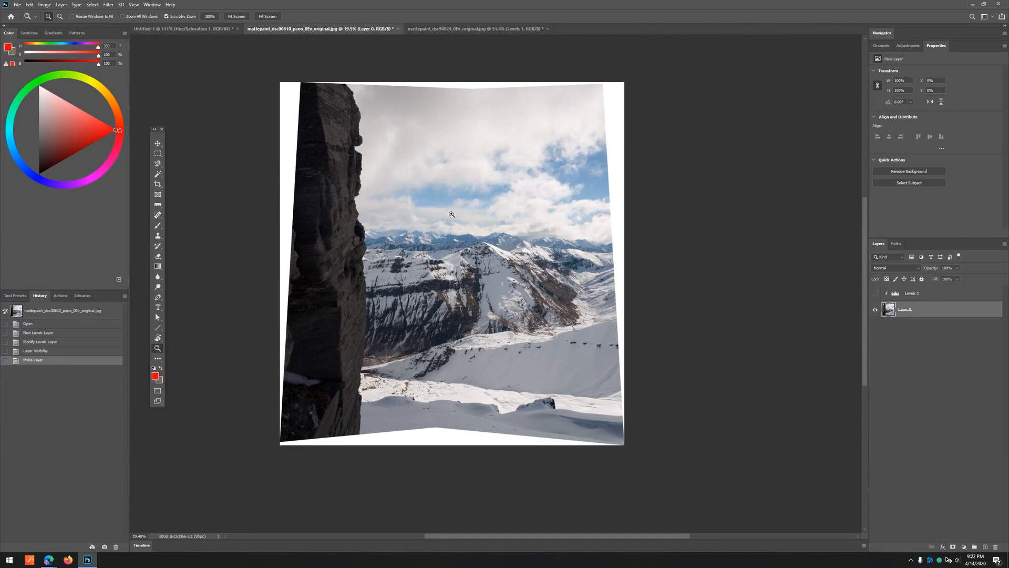
pyautogui.scroll(3, 451, 214)
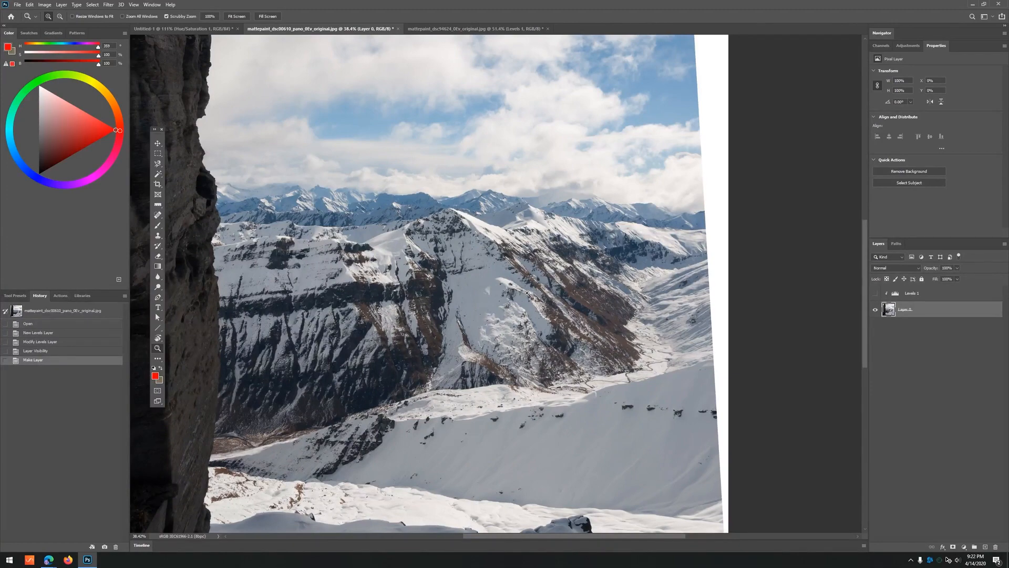
# - Glance at the dsc94624 field photo and return to the Untitled-1 lake image to examine its shadowed forest
pyautogui.click(473, 29)
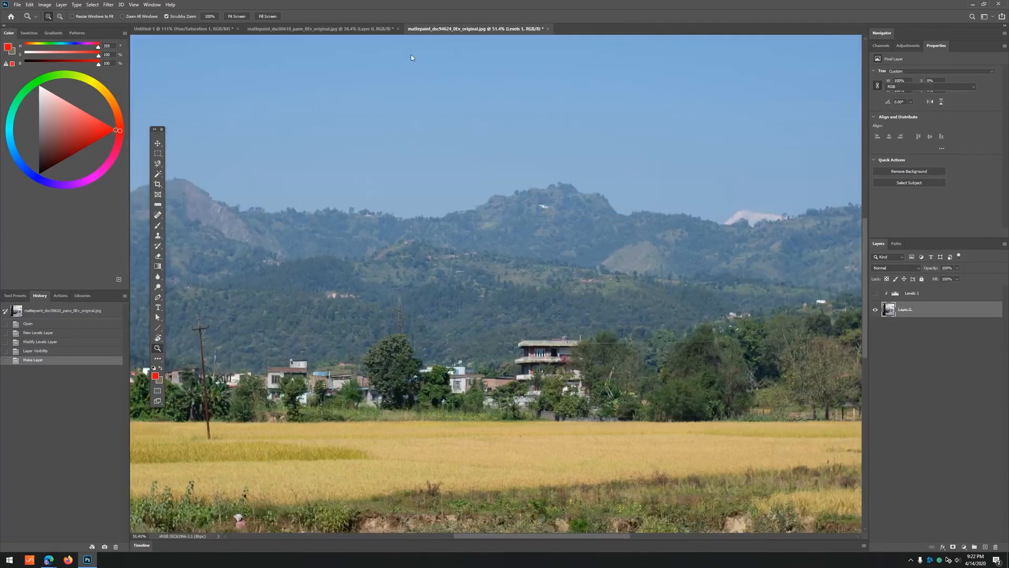
pyautogui.click(202, 30)
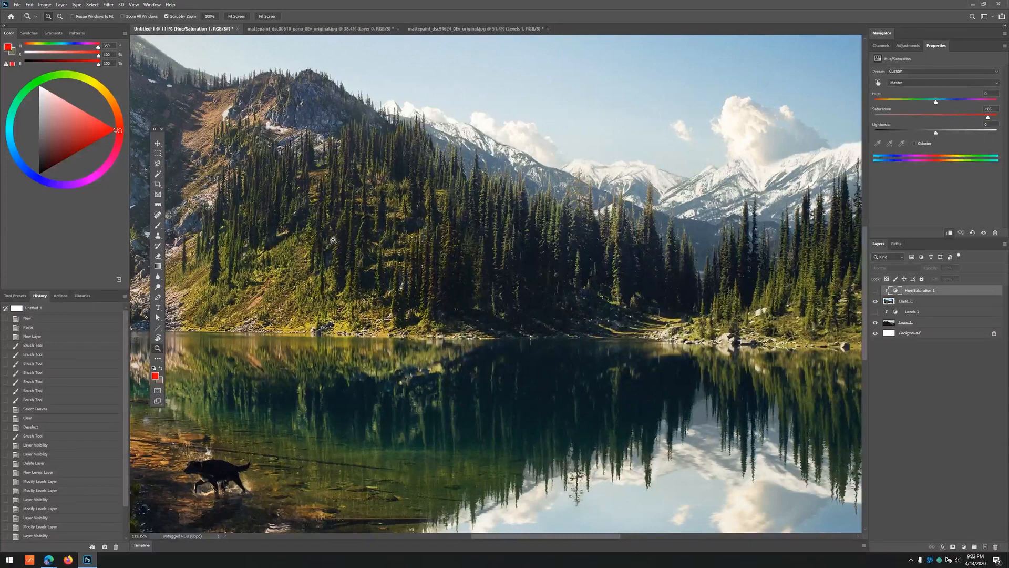
pyautogui.scroll(3, 649, 286)
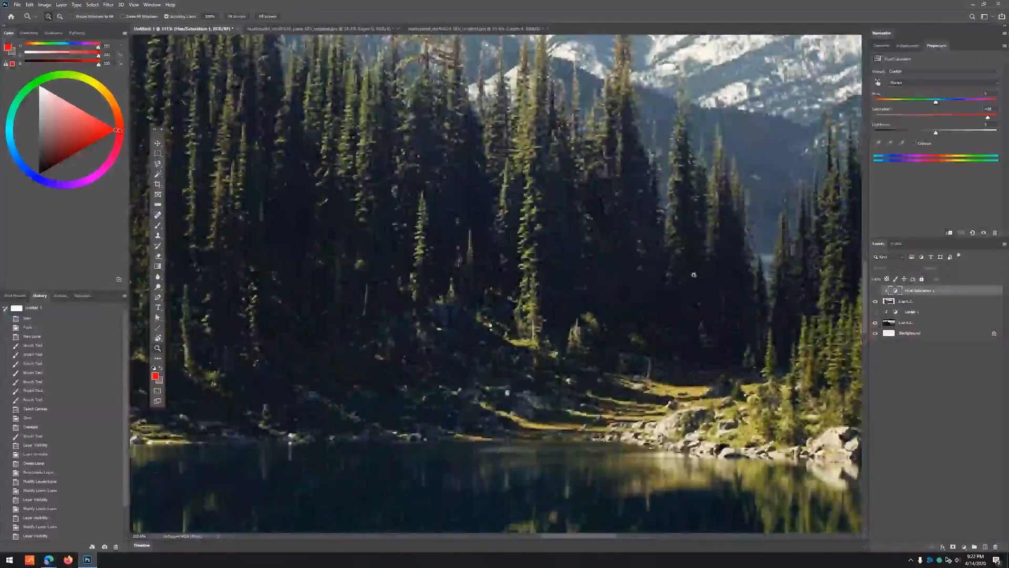
pyautogui.scroll(-5, 683, 277)
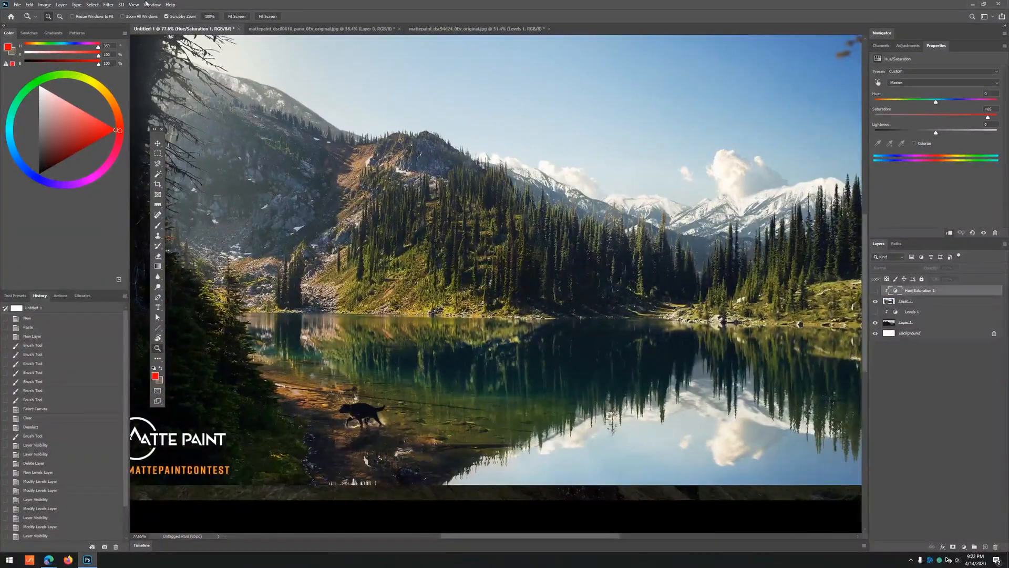
# - Open the Camera Raw Filter on Layer 2, the lake painting, and show its Detail settings
pyautogui.click(109, 4)
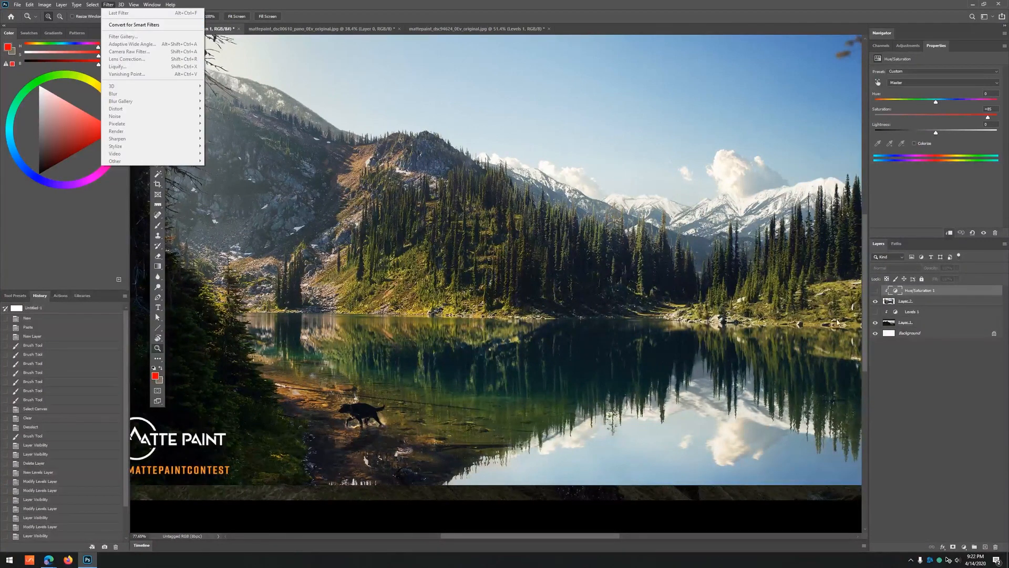
pyautogui.click(900, 303)
pyautogui.click(112, 6)
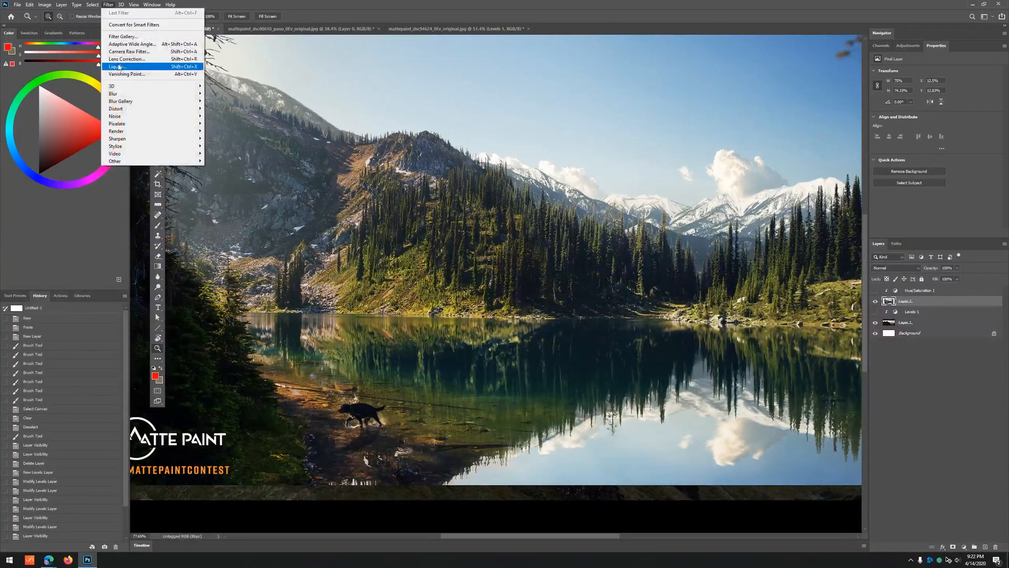
pyautogui.moveTo(126, 117)
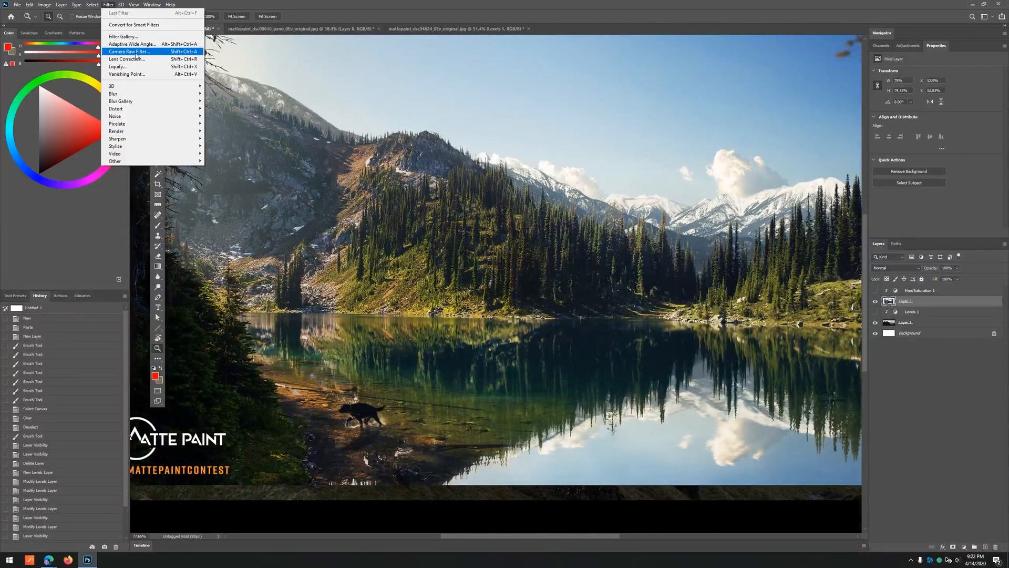
pyautogui.click(131, 52)
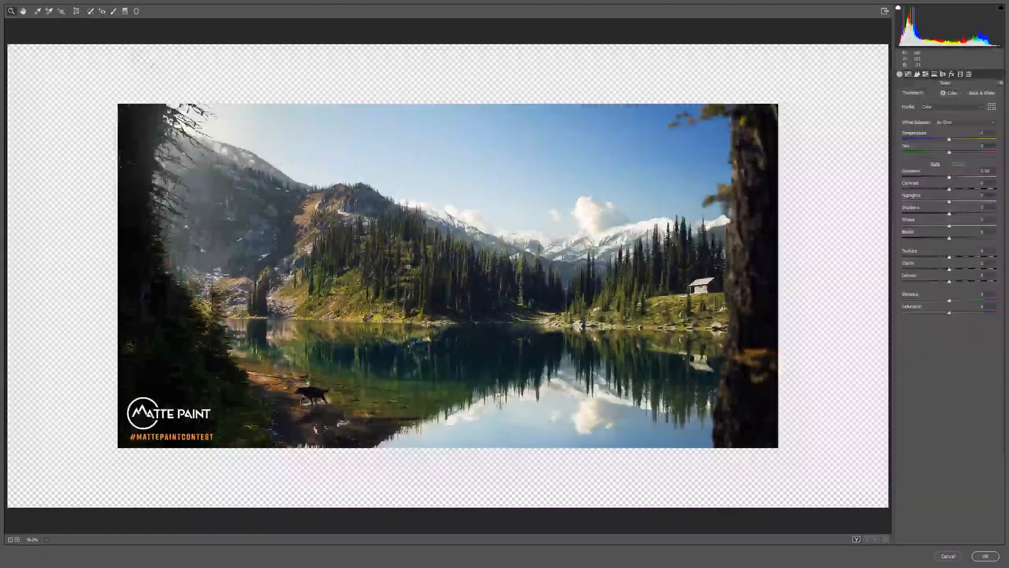
pyautogui.click(917, 74)
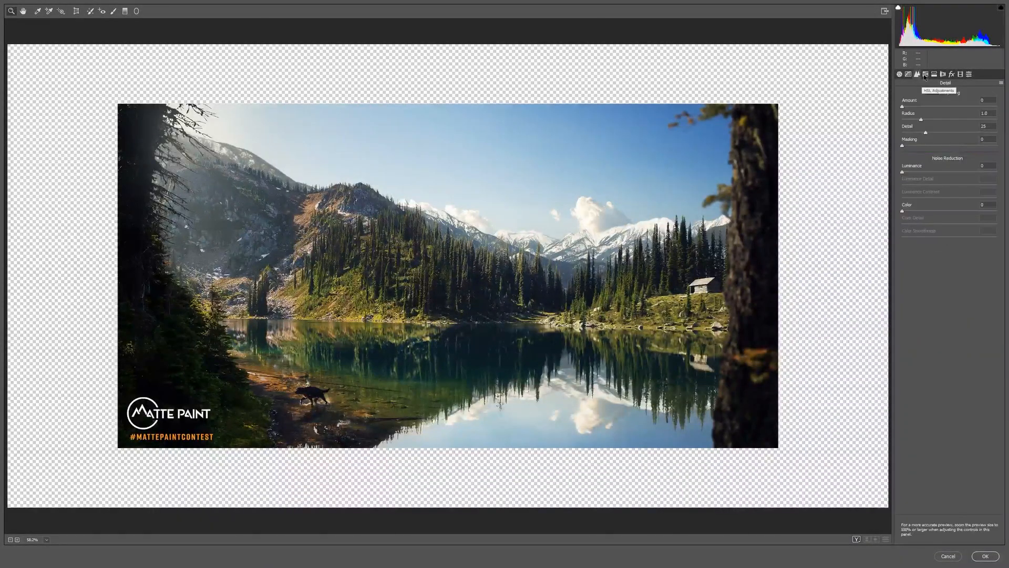
# - Reduce the grain in the painting's sky with Luminance noise reduction at 100 and Color noise reduction at 23
pyautogui.moveTo(448, 221); pyautogui.dragTo(273, 367)
pyautogui.moveTo(574, 141); pyautogui.dragTo(424, 189)
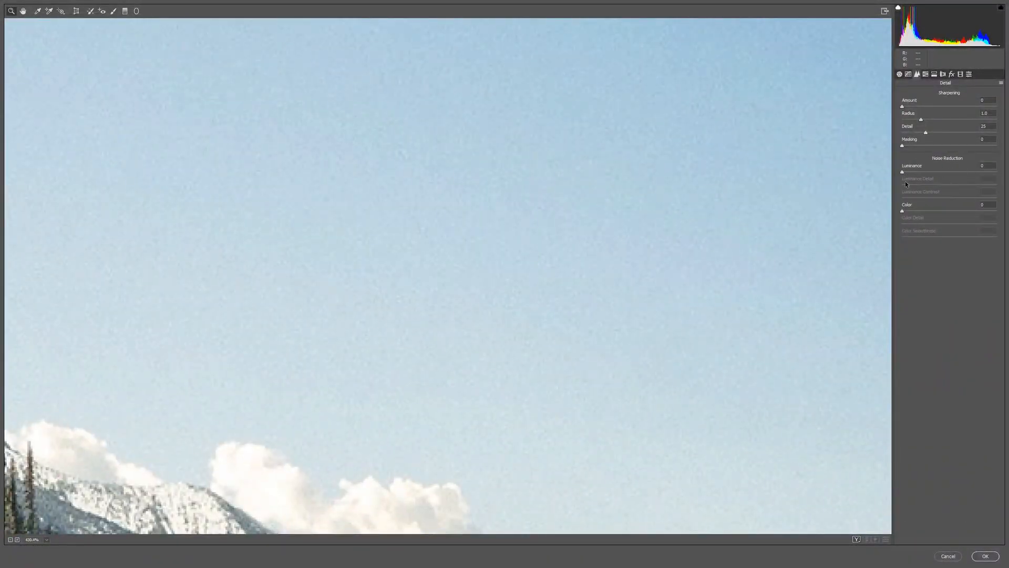
pyautogui.moveTo(903, 173); pyautogui.dragTo(1002, 180)
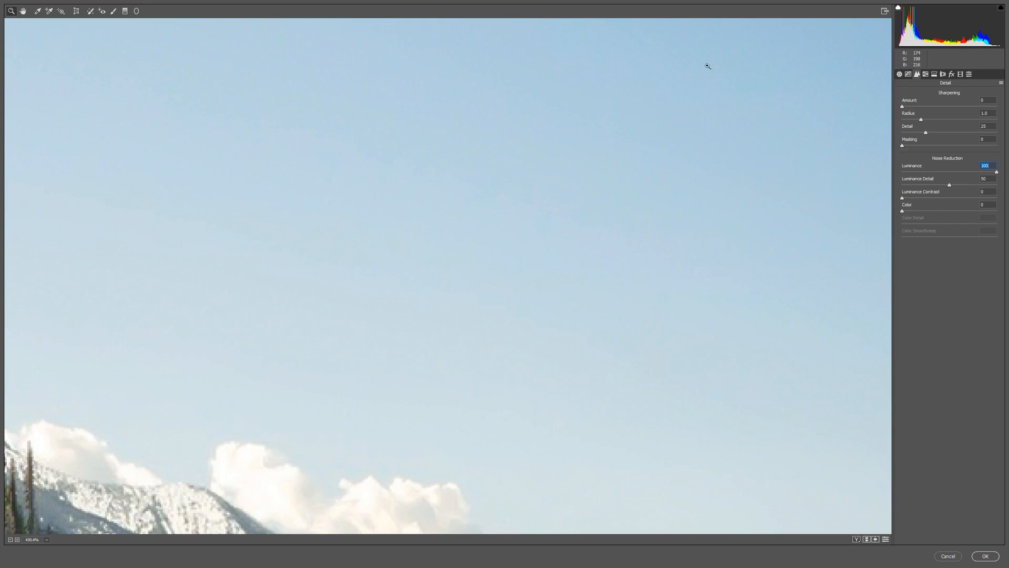
pyautogui.click(607, 82)
pyautogui.scroll(-5, 329, 186)
pyautogui.scroll(3, 731, 235)
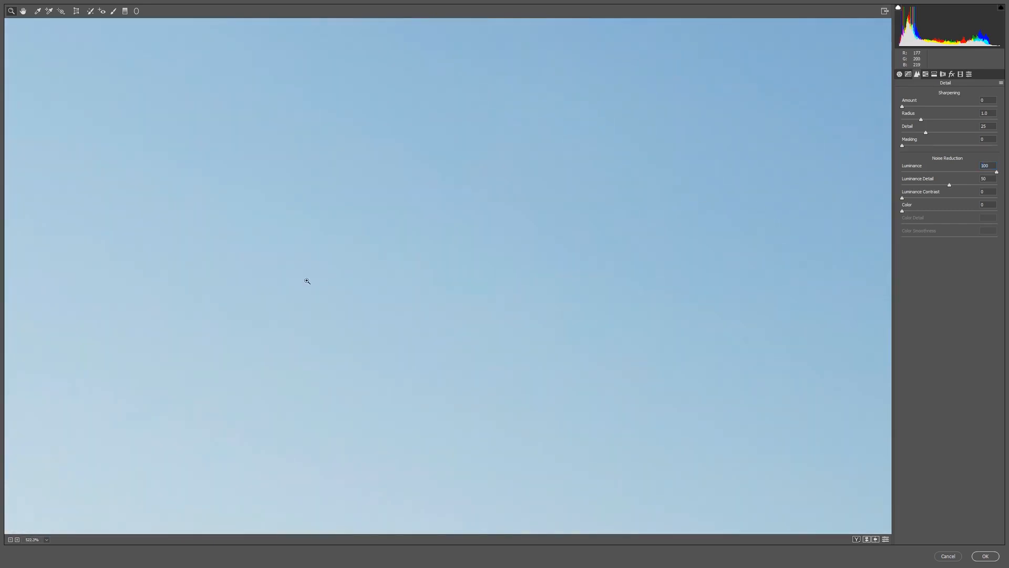
pyautogui.scroll(-5, 308, 281)
pyautogui.scroll(5, 693, 164)
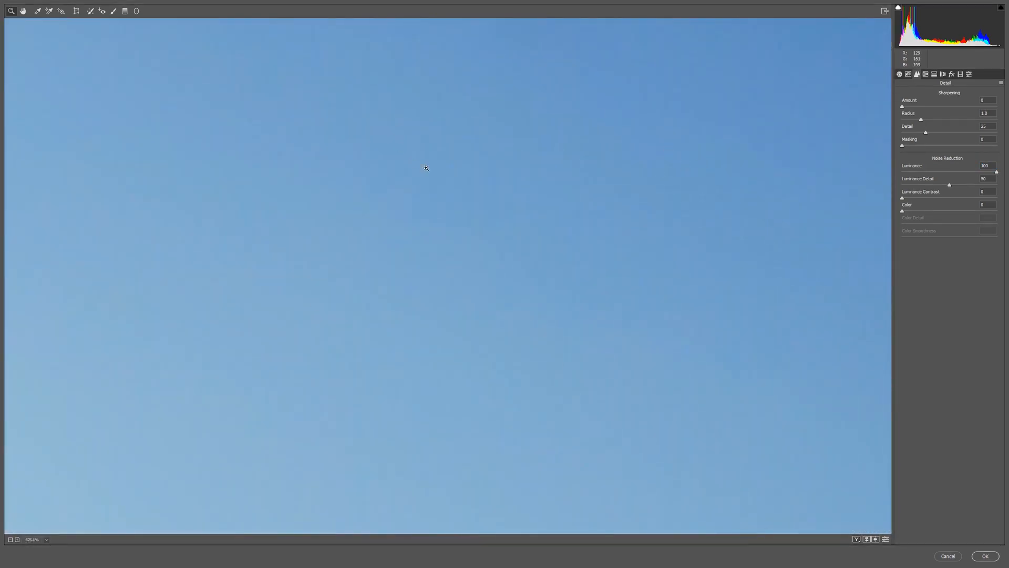
pyautogui.scroll(-3, 426, 167)
pyautogui.moveTo(919, 210); pyautogui.dragTo(908, 211)
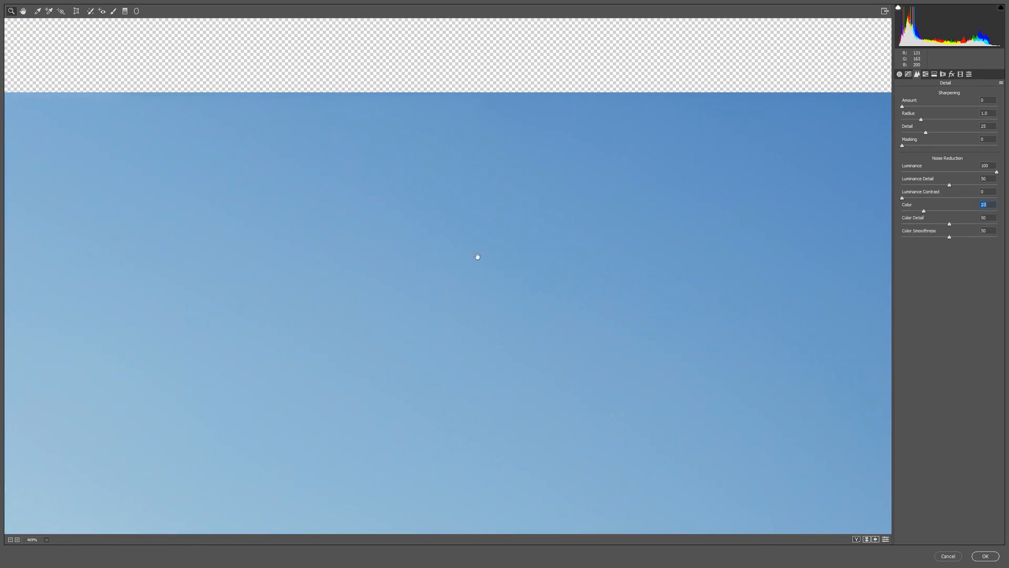
# - Examine how the noise reduction affects the sky, clouds, snowy mountains and forest
pyautogui.moveTo(478, 256); pyautogui.dragTo(543, 138)
pyautogui.moveTo(388, 325); pyautogui.dragTo(547, 92)
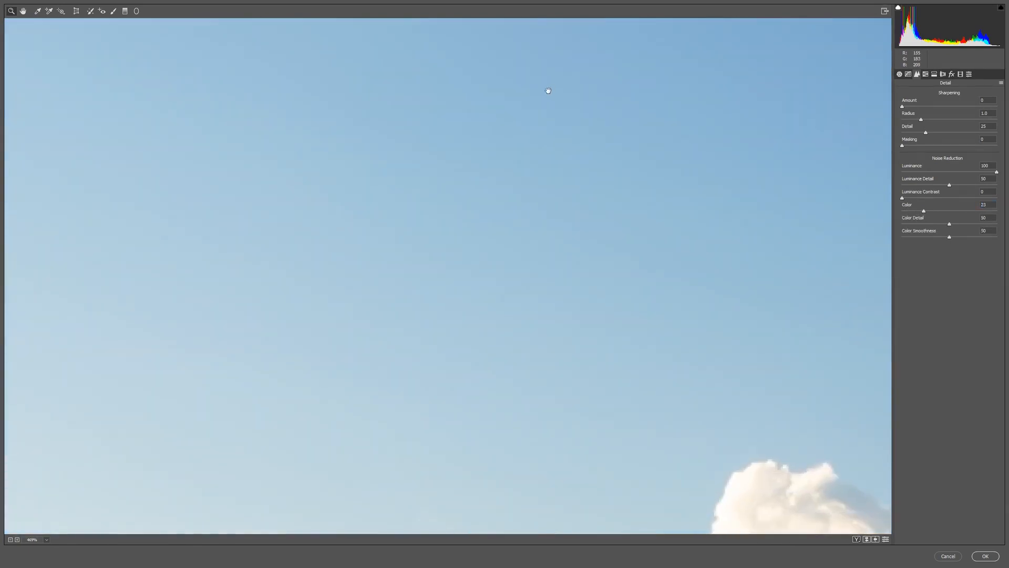
pyautogui.moveTo(330, 374); pyautogui.dragTo(550, 191)
pyautogui.moveTo(371, 302); pyautogui.dragTo(654, 167)
pyautogui.moveTo(320, 380); pyautogui.dragTo(606, 104)
pyautogui.moveTo(246, 376); pyautogui.dragTo(653, 113)
pyautogui.scroll(-2, 447, 229)
pyautogui.moveTo(447, 229); pyautogui.dragTo(407, 68)
pyautogui.moveTo(453, 121); pyautogui.dragTo(284, 288)
pyautogui.moveTo(545, 284); pyautogui.dragTo(611, 383)
pyautogui.moveTo(710, 262); pyautogui.dragTo(319, 78)
pyautogui.moveTo(471, 314); pyautogui.dragTo(451, 247)
# - Set the Luminance noise reduction to 10 and close the Camera Raw Filter
pyautogui.click(997, 174)
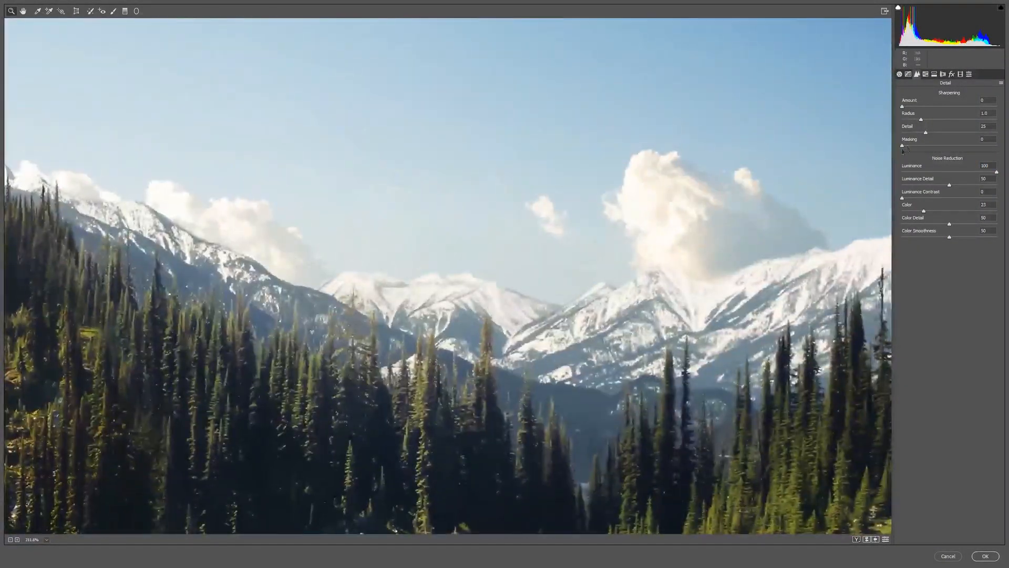
pyautogui.moveTo(928, 172)
pyautogui.mouseDown()
pyautogui.moveTo(912, 173)
pyautogui.moveTo(920, 174)
pyautogui.mouseUp()
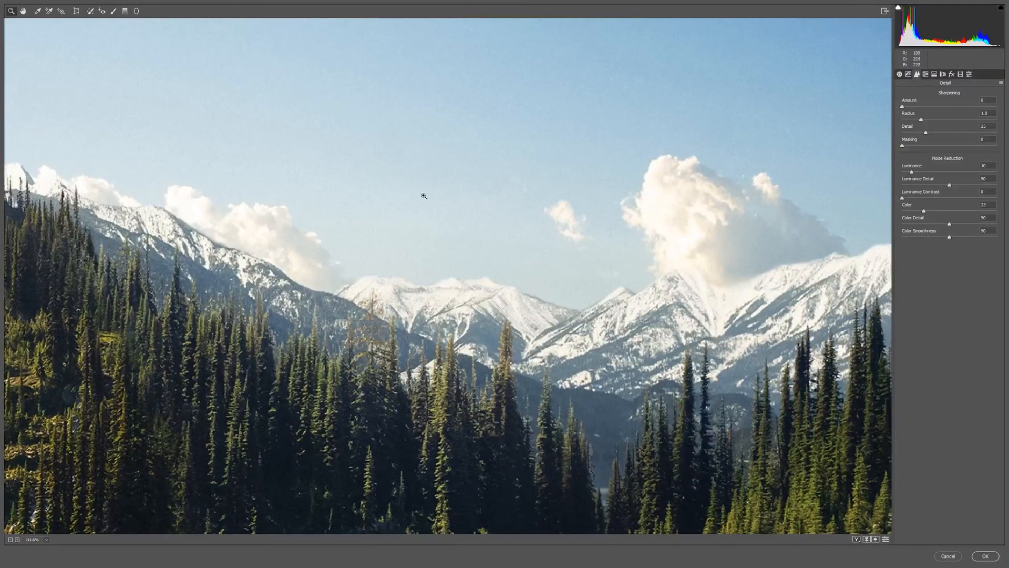
pyautogui.click(979, 556)
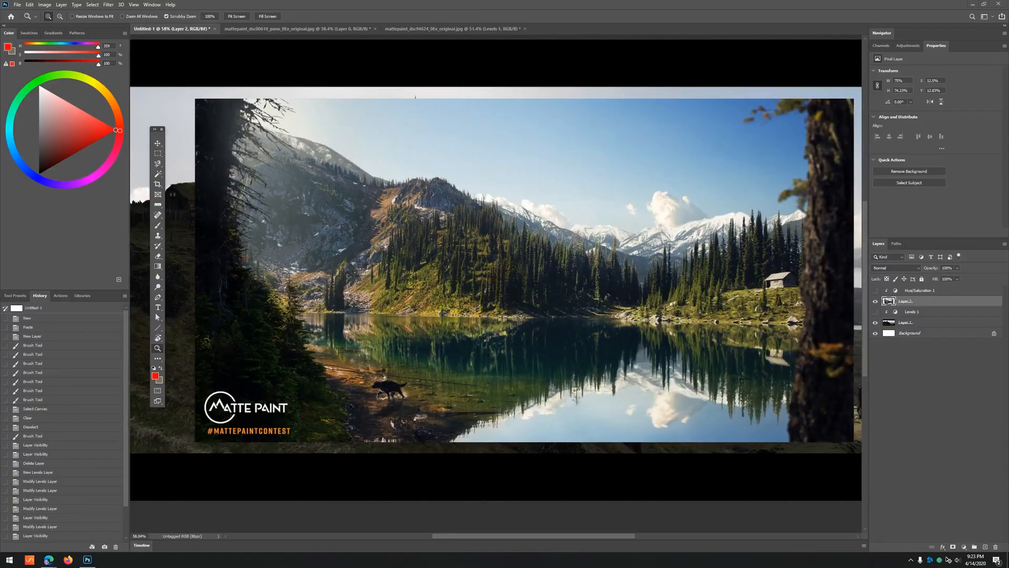
# - Copy the Selection_042.jpg lake photo from the browser and paste it into the Untitled-1 document in Photoshop
pyautogui.hotkey('alt', 'Tab')
pyautogui.rightClick(472, 248)
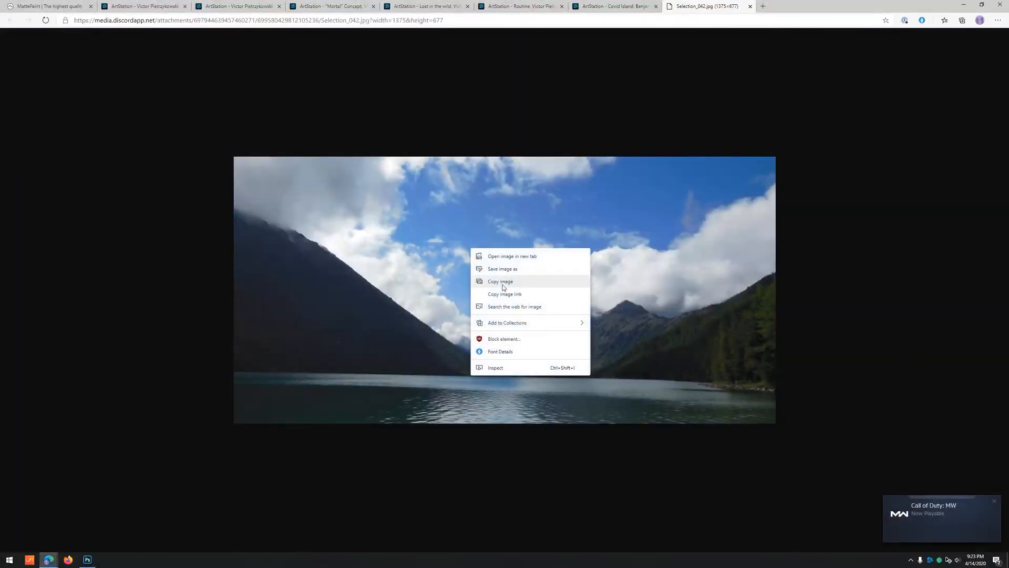
pyautogui.hotkey('alt', 'Tab')
pyautogui.hotkey('alt', 'Tab')
pyautogui.hotkey('ctrl', 'v')
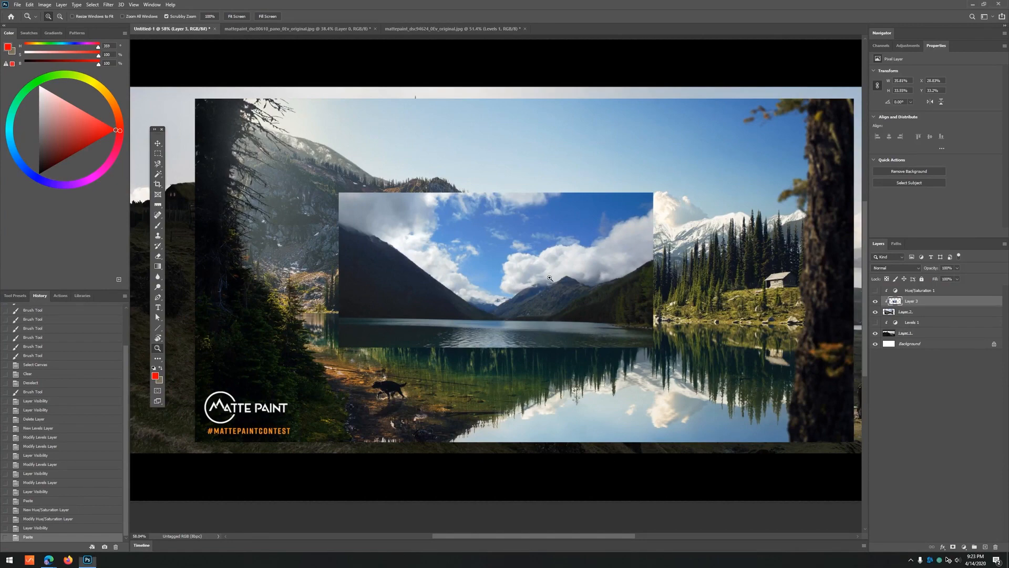
# - Examine the light and shadow on the pasted lake photo's clouds, mountains and water, close up and as a whole
pyautogui.moveTo(550, 279); pyautogui.dragTo(559, 314)
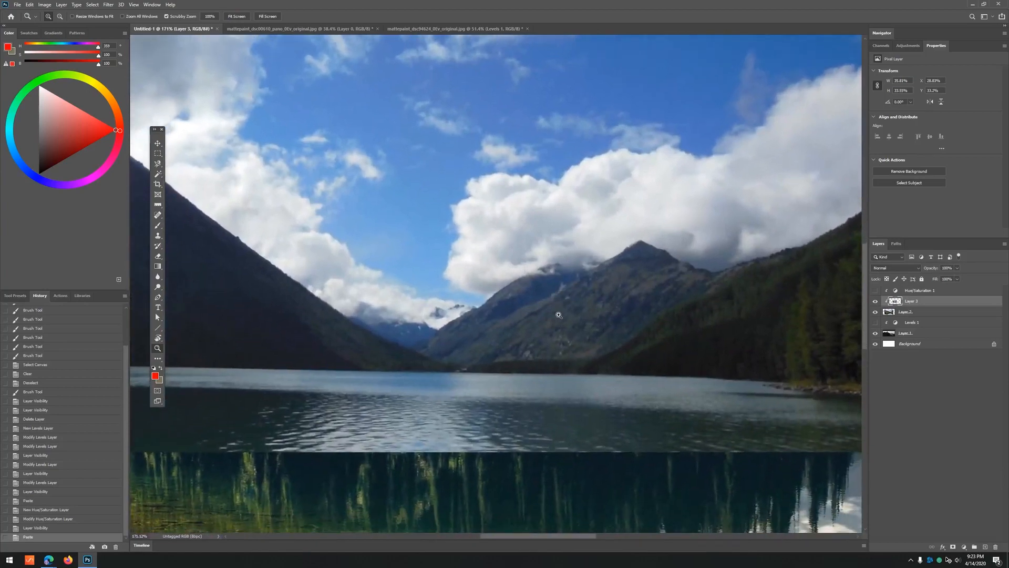
pyautogui.moveTo(506, 223); pyautogui.dragTo(460, 184)
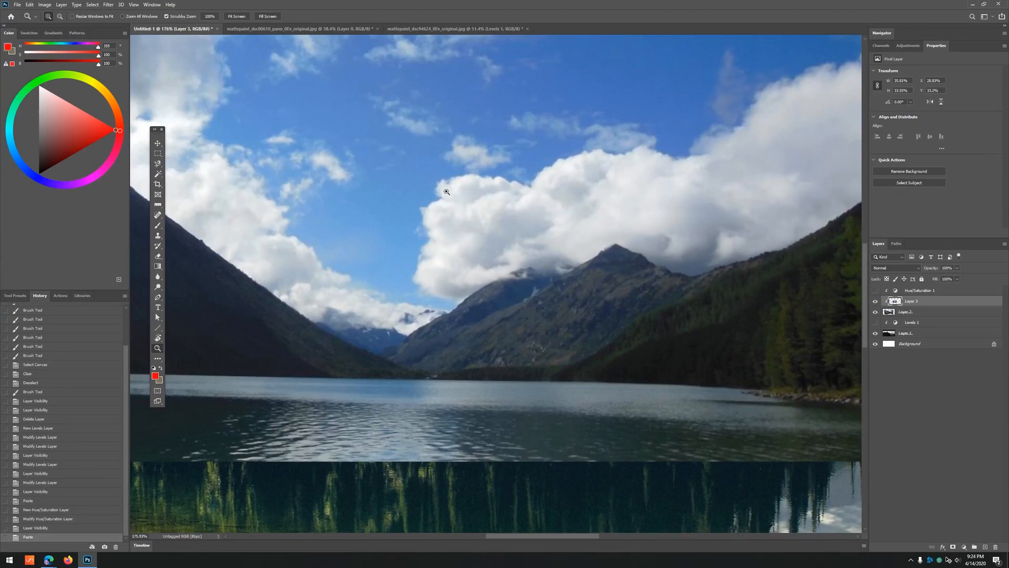
pyautogui.moveTo(444, 190); pyautogui.dragTo(430, 255)
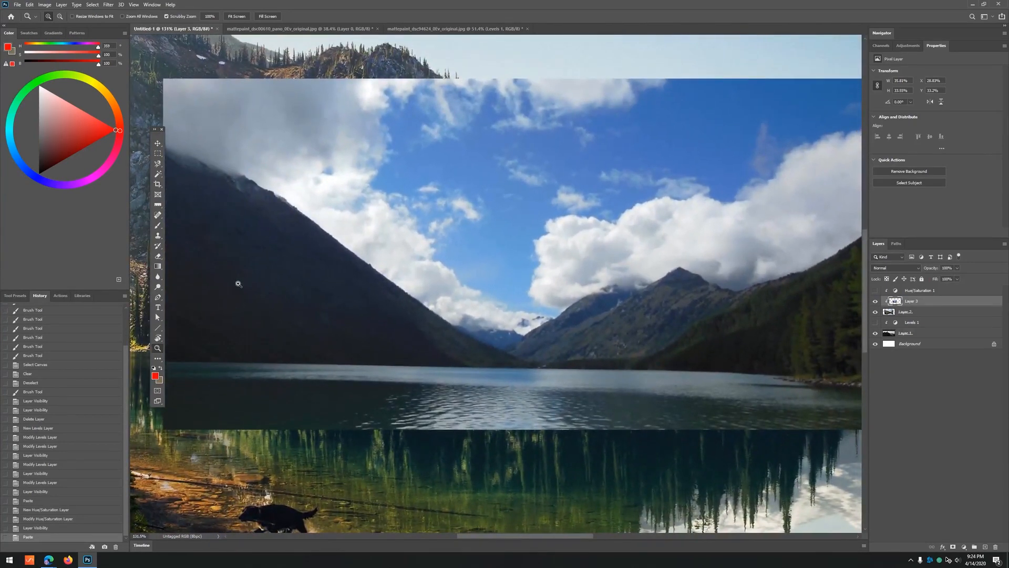
pyautogui.moveTo(644, 301); pyautogui.dragTo(498, 281)
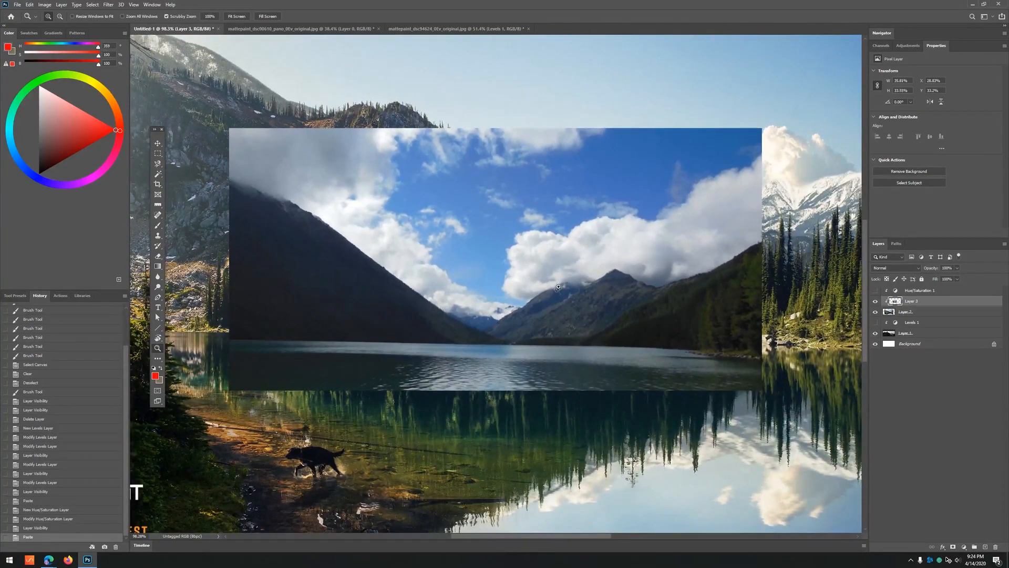
pyautogui.moveTo(557, 289); pyautogui.dragTo(599, 289)
pyautogui.press('v')
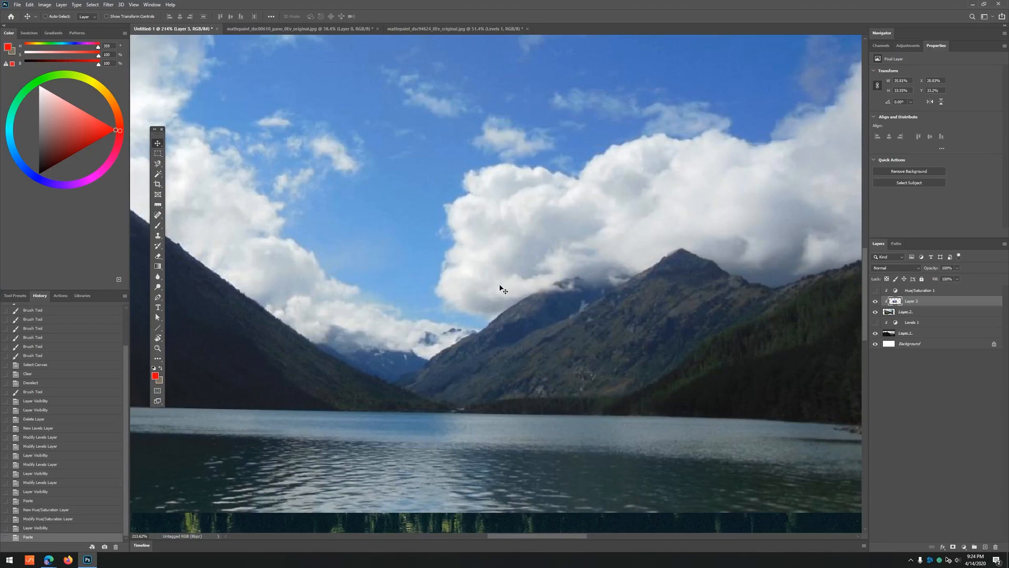
pyautogui.press('z')
pyautogui.moveTo(587, 321); pyautogui.dragTo(529, 311)
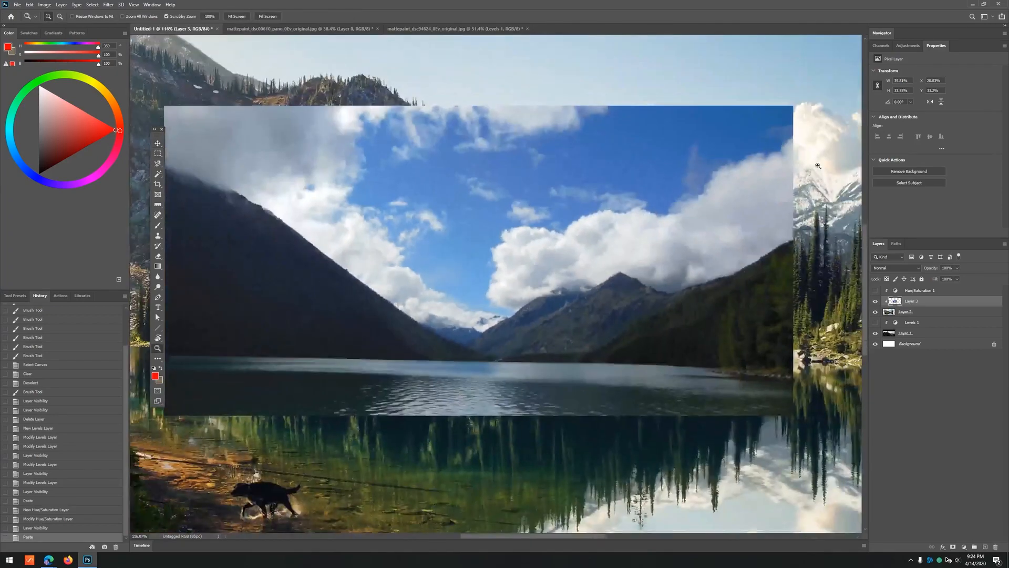
# - Hide the pasted lake photo to view the painting's cloud and snowy mountains, and show the photo again
pyautogui.press('v')
pyautogui.click(875, 301)
pyautogui.scroll(3, 607, 198)
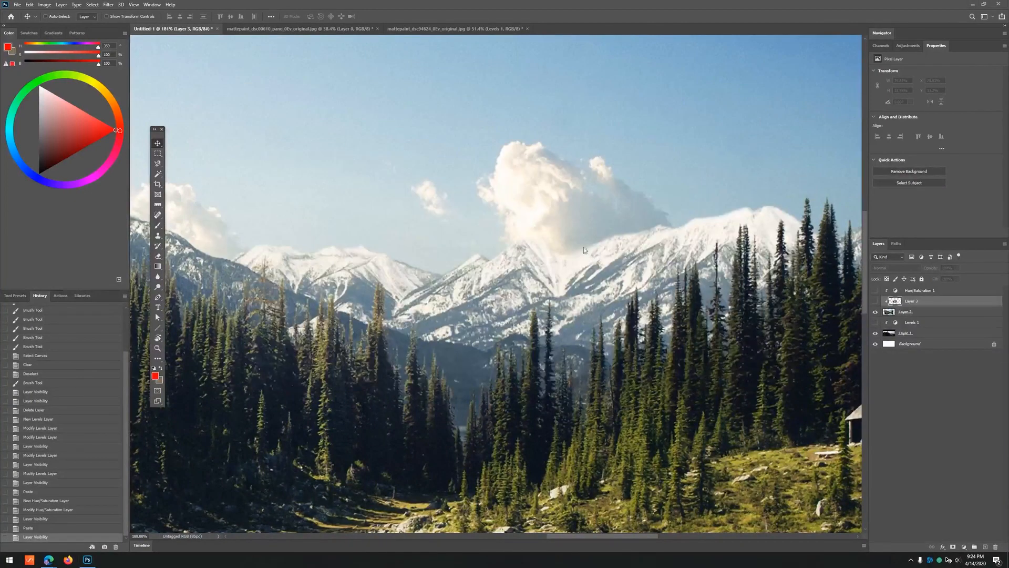
pyautogui.click(876, 301)
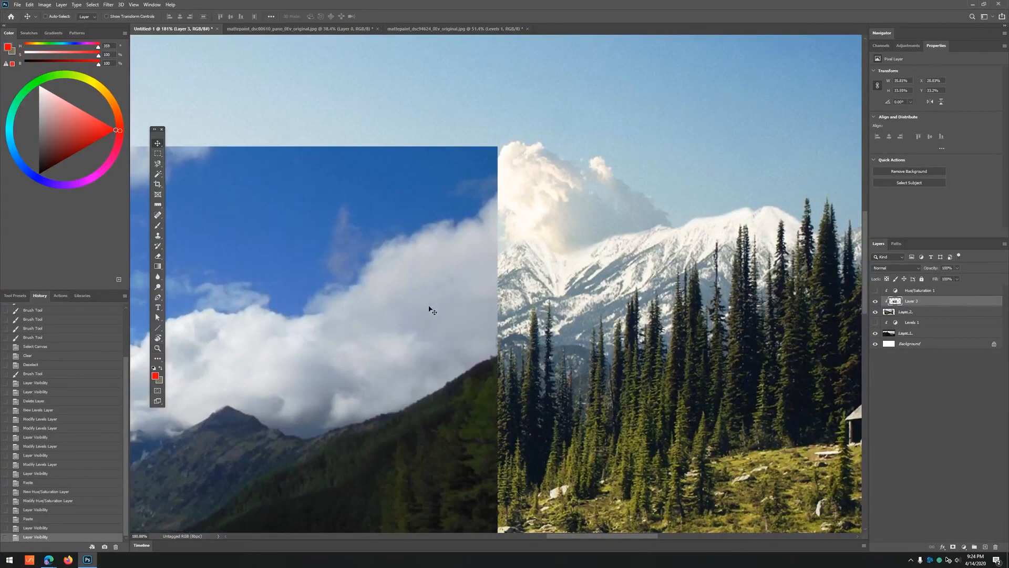
# - Move the pasted lake photo left to compare its clouds side by side with the painting's cloud and snowy mountains
pyautogui.moveTo(428, 308); pyautogui.dragTo(293, 283)
pyautogui.scroll(-4, 299, 292)
pyautogui.moveTo(625, 298); pyautogui.dragTo(319, 276)
pyautogui.press('z')
pyautogui.press('v')
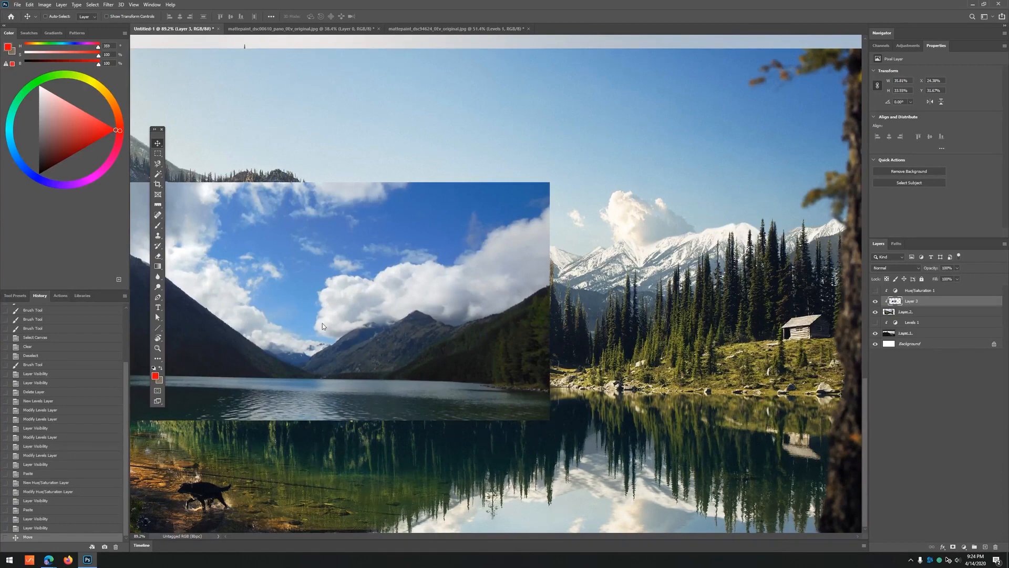
pyautogui.press('z')
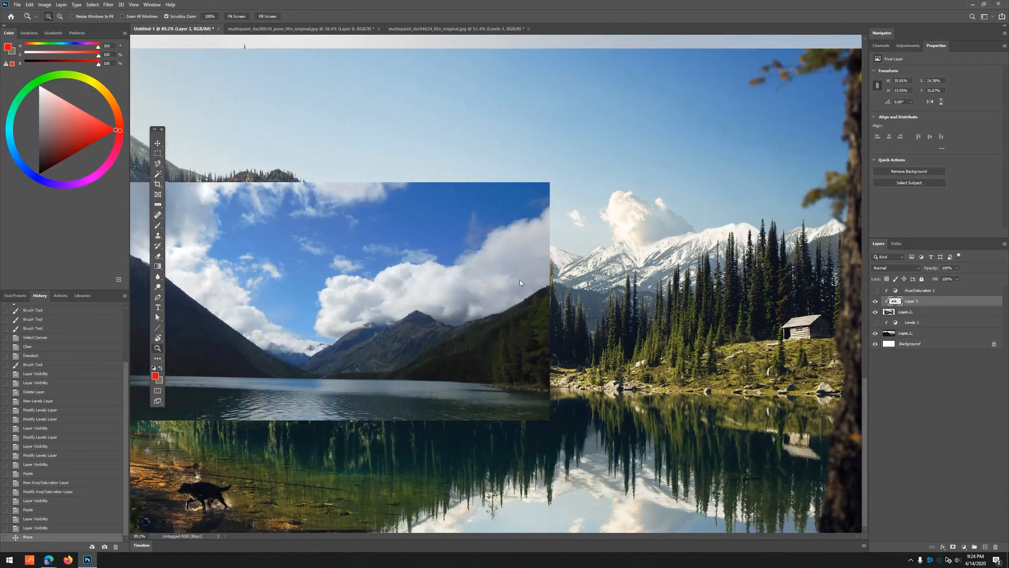
# - Close the Untitled-1 and dsc94624 documents without saving their changes
pyautogui.hotkey('alt', 'Tab')
pyautogui.click(395, 29)
pyautogui.click(315, 29)
pyautogui.click(203, 29)
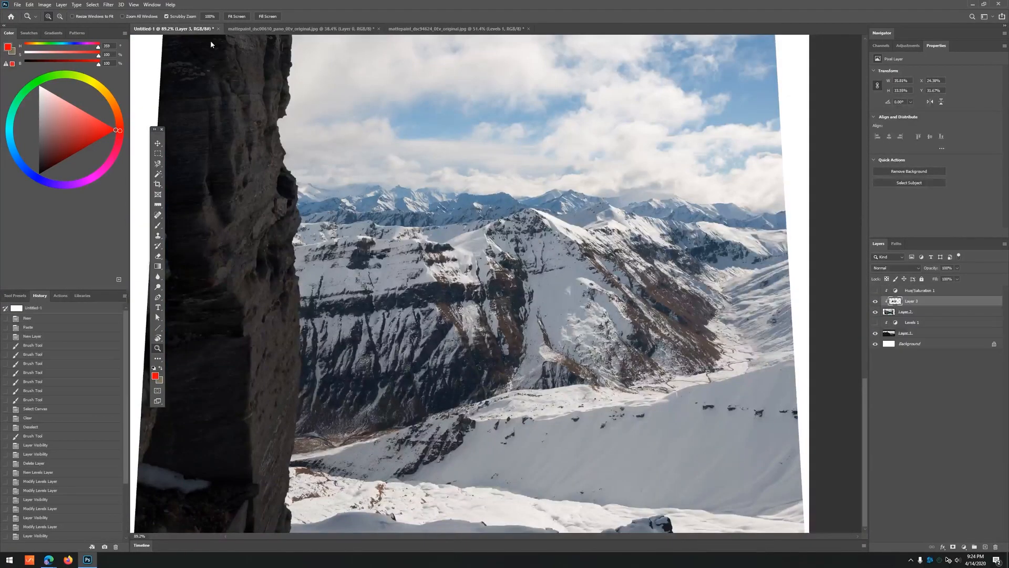
pyautogui.click(218, 29)
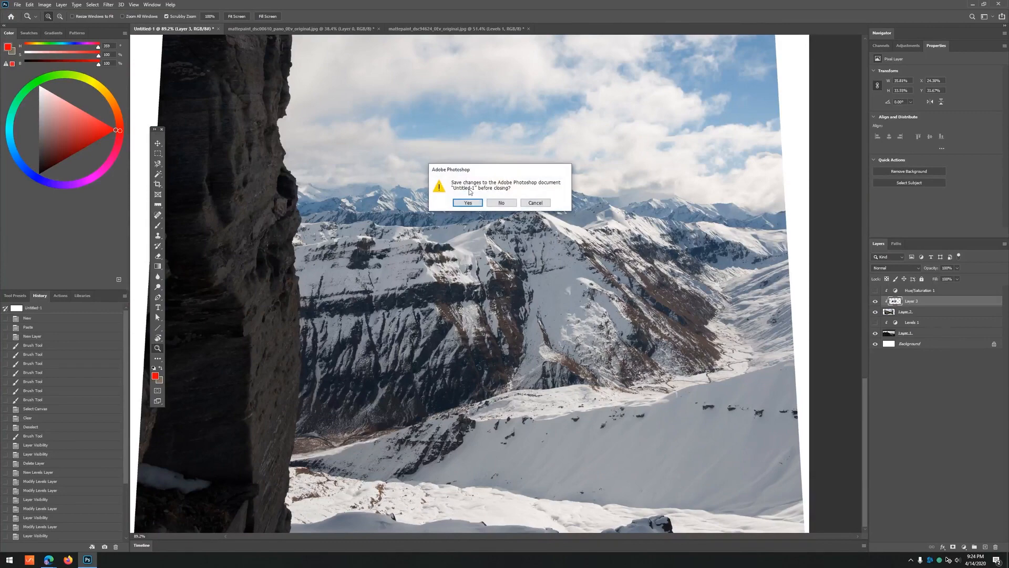
pyautogui.click(501, 202)
pyautogui.click(360, 29)
pyautogui.click(434, 29)
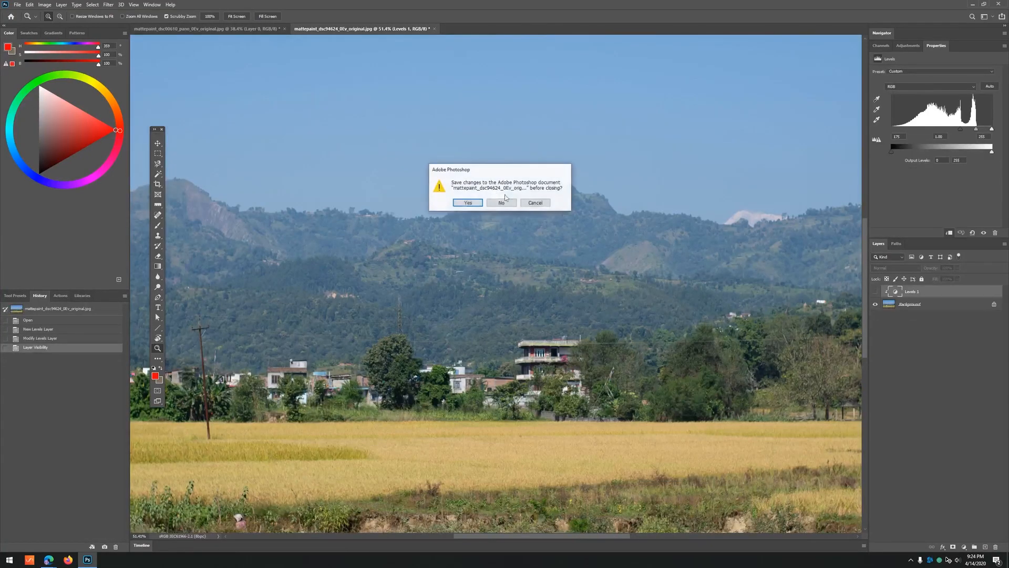
pyautogui.click(502, 202)
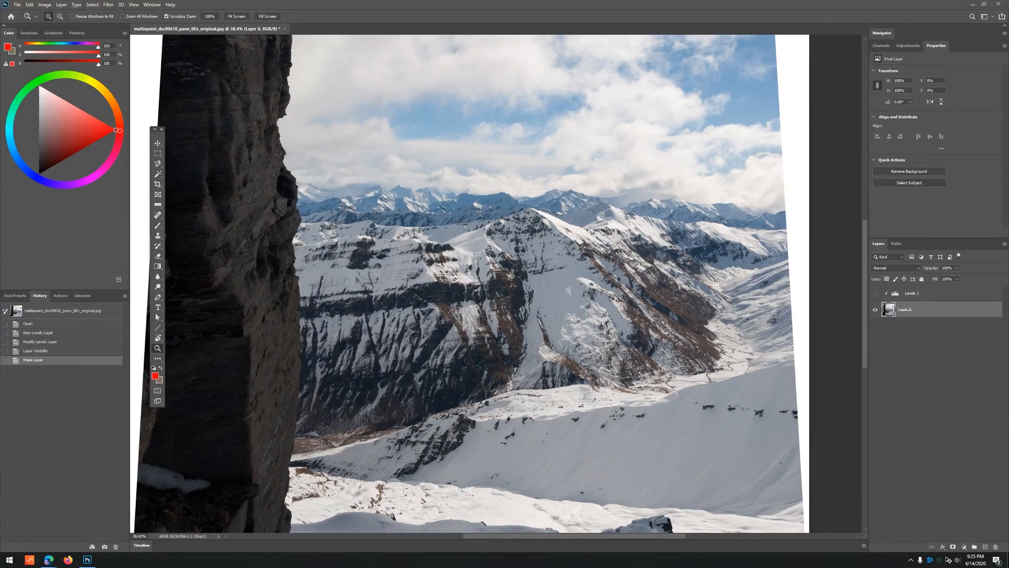
# - In the browser, open the Covid Island artwork from its ArtStation page as a full-size image in its own tab
pyautogui.hotkey('alt', 'Tab')
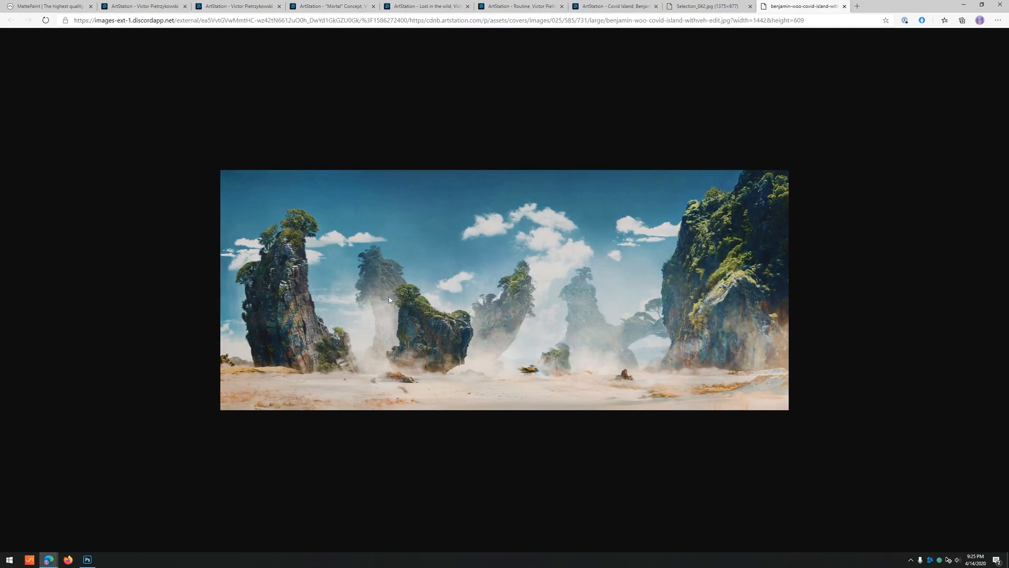
pyautogui.click(715, 7)
pyautogui.click(615, 6)
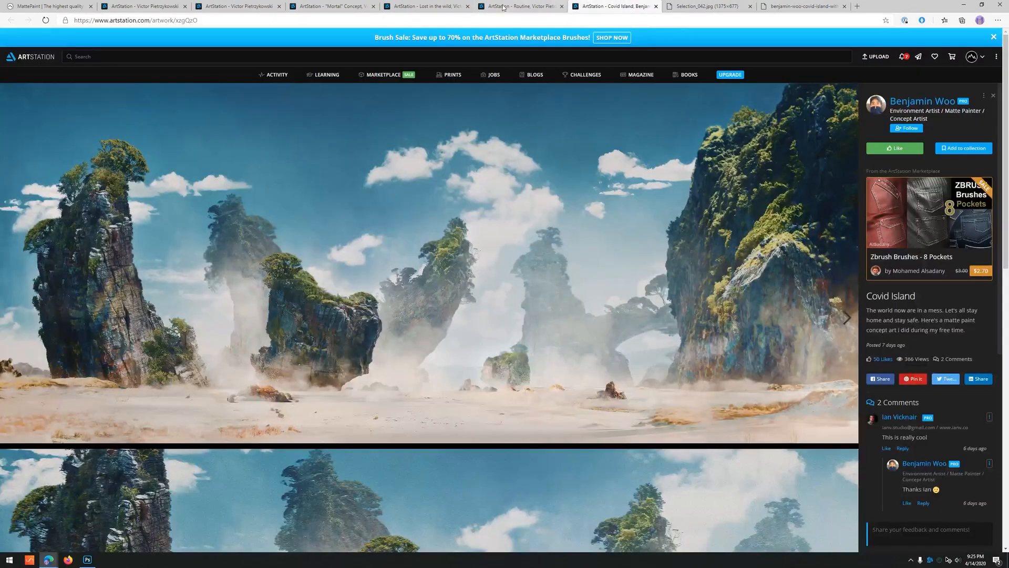
pyautogui.click(436, 417)
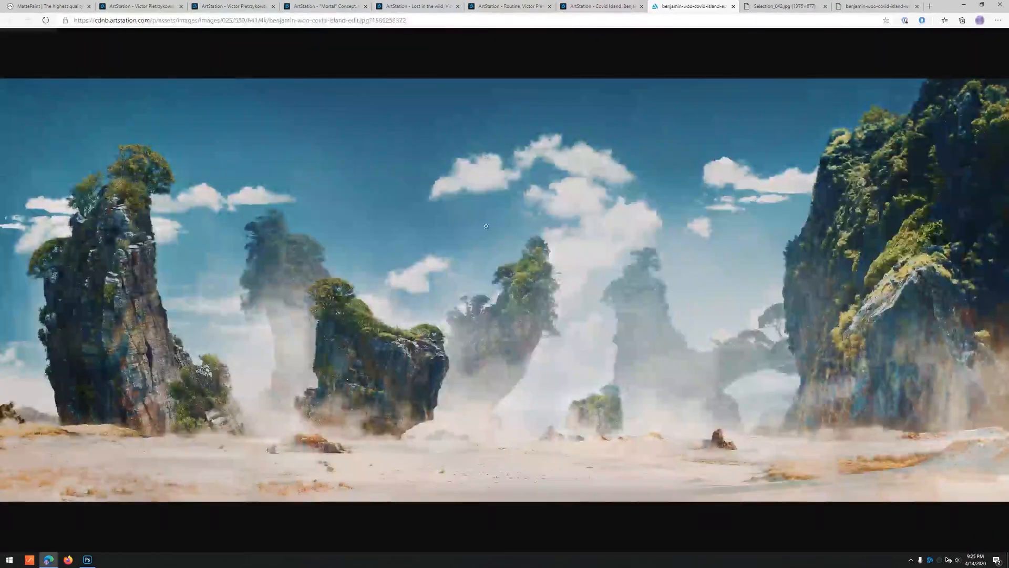
pyautogui.rightClick(427, 170)
pyautogui.click(370, 205)
pyautogui.click(473, 162)
# - Copy the full-size Covid Island image and return to Photoshop
pyautogui.rightClick(465, 155)
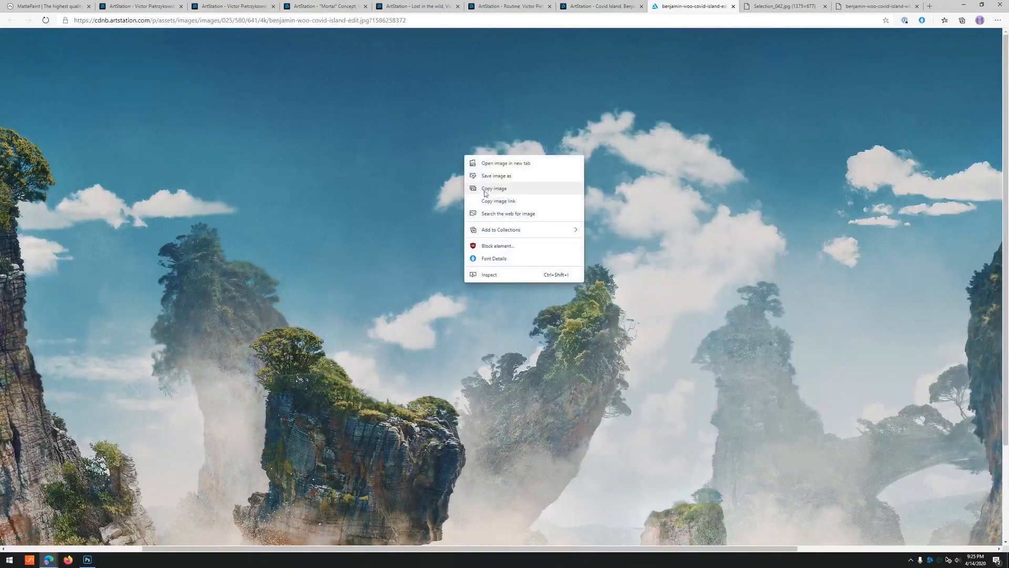
pyautogui.click(485, 189)
pyautogui.click(87, 559)
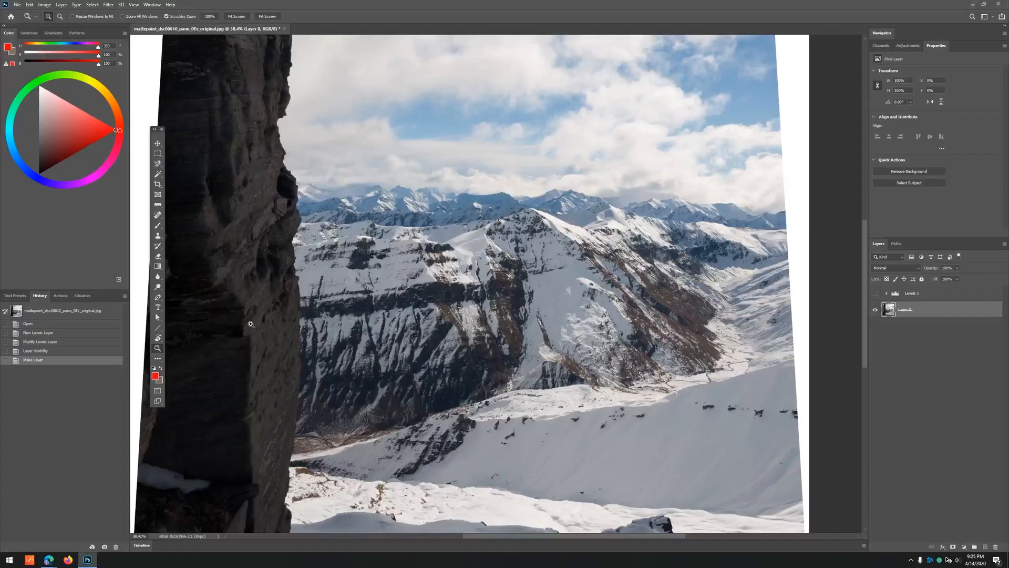
# - Create a new document at the copied image's size and paste the Covid Island artwork into it
pyautogui.hotkey('ctrl', 'n')
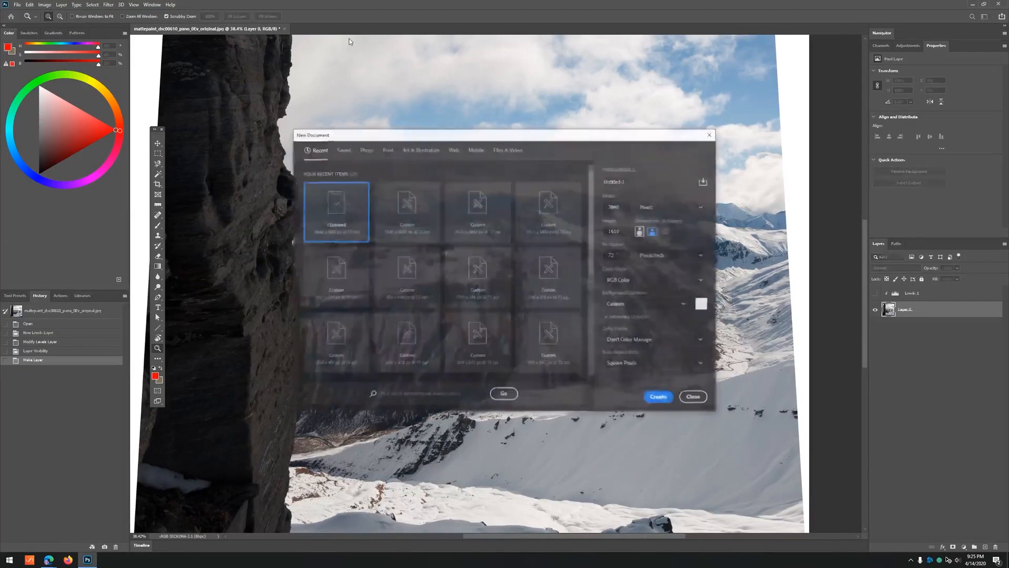
pyautogui.press('Return')
pyautogui.hotkey('ctrl', 'v')
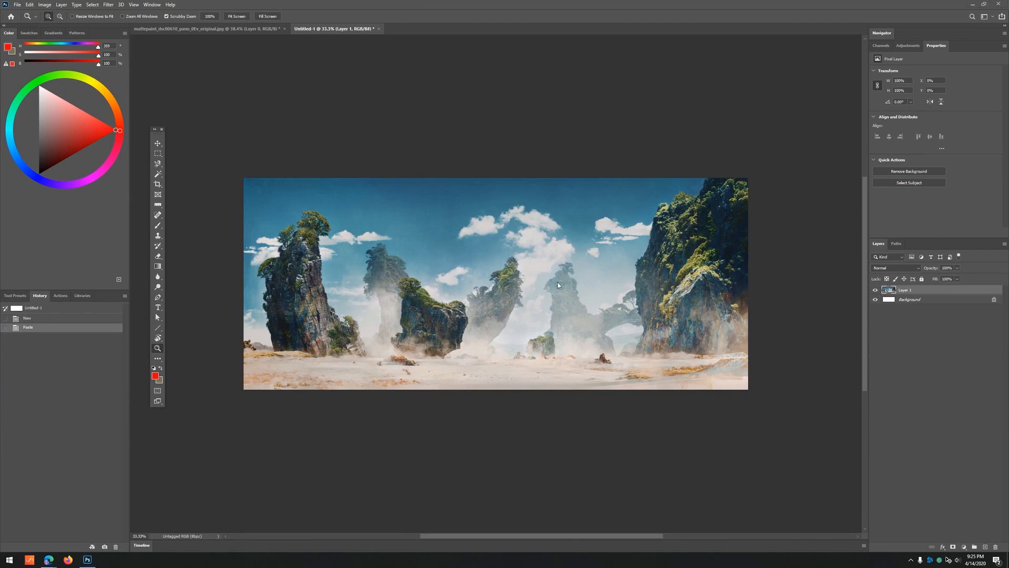
# - Examine the trees, rock pillars and surrounding sky of the Covid Island painting up close for noise and texture consistency
pyautogui.moveTo(407, 313); pyautogui.dragTo(693, 243)
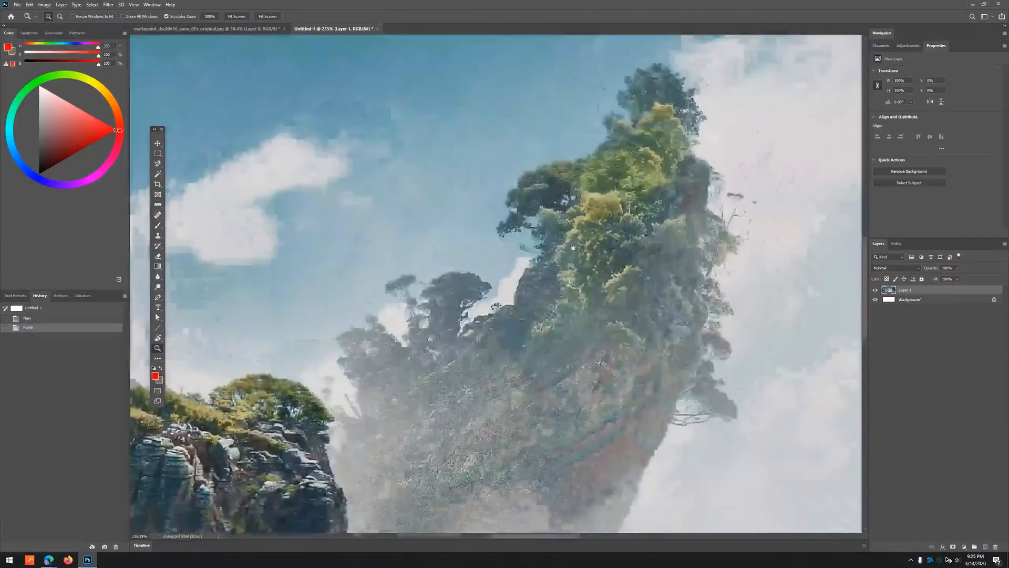
pyautogui.moveTo(573, 247); pyautogui.dragTo(783, 97)
pyautogui.moveTo(324, 279); pyautogui.dragTo(751, 297)
pyautogui.moveTo(547, 79); pyautogui.dragTo(371, 336)
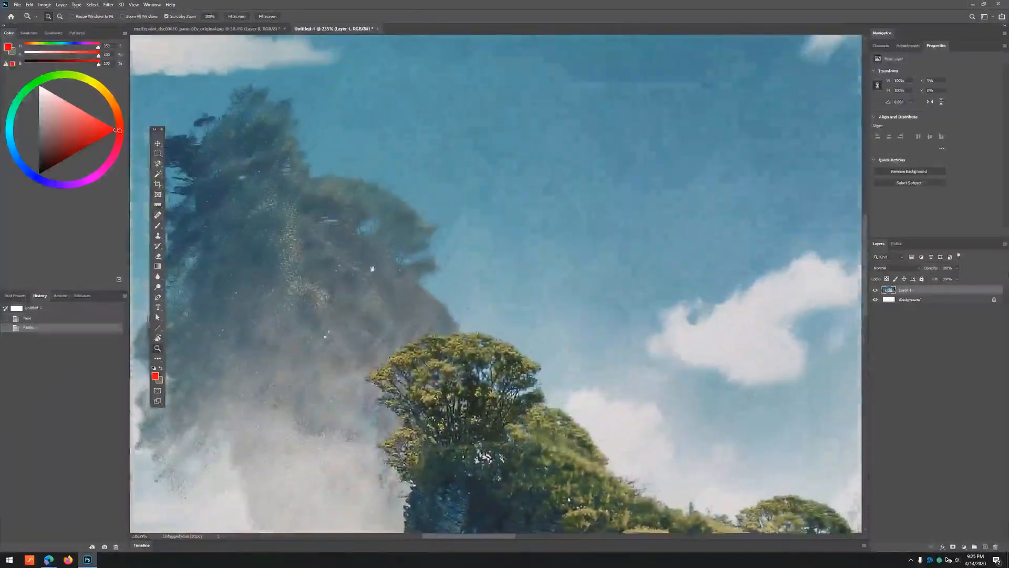
pyautogui.moveTo(371, 268); pyautogui.dragTo(542, 351)
pyautogui.moveTo(448, 363); pyautogui.dragTo(435, 281)
pyautogui.scroll(-5, 463, 302)
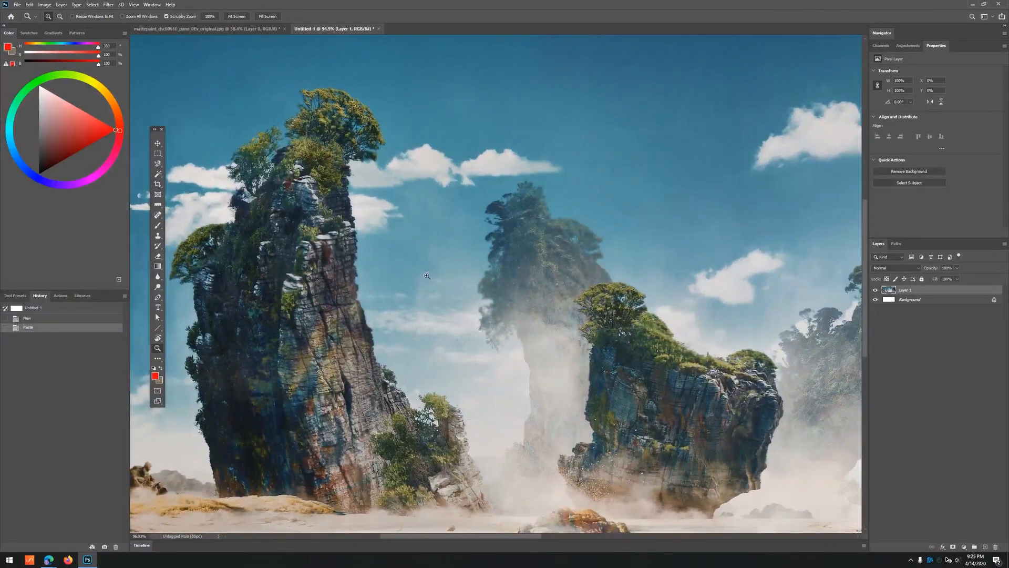
pyautogui.moveTo(427, 275); pyautogui.dragTo(496, 290)
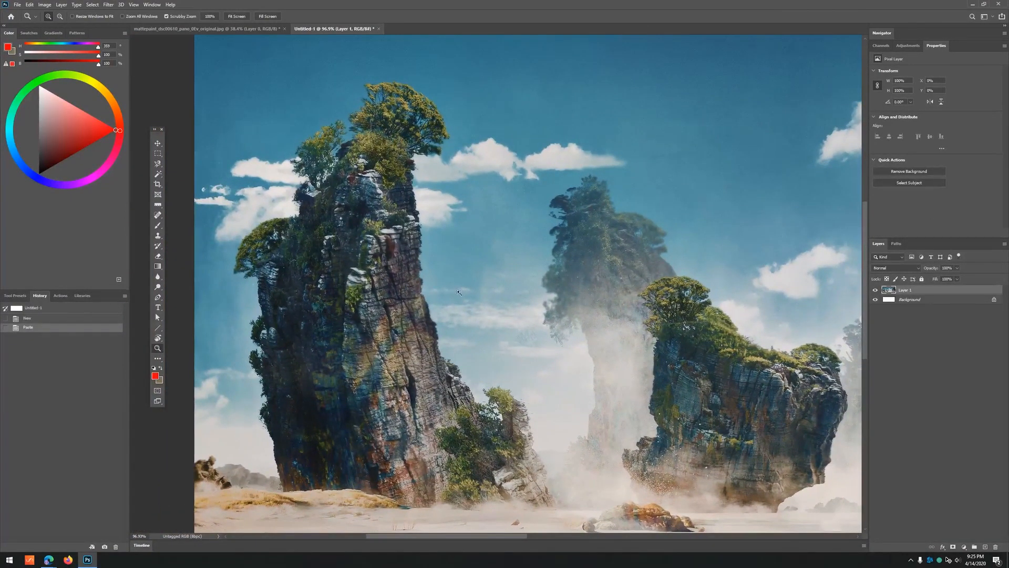
pyautogui.scroll(3, 381, 109)
pyautogui.moveTo(358, 181); pyautogui.dragTo(400, 189)
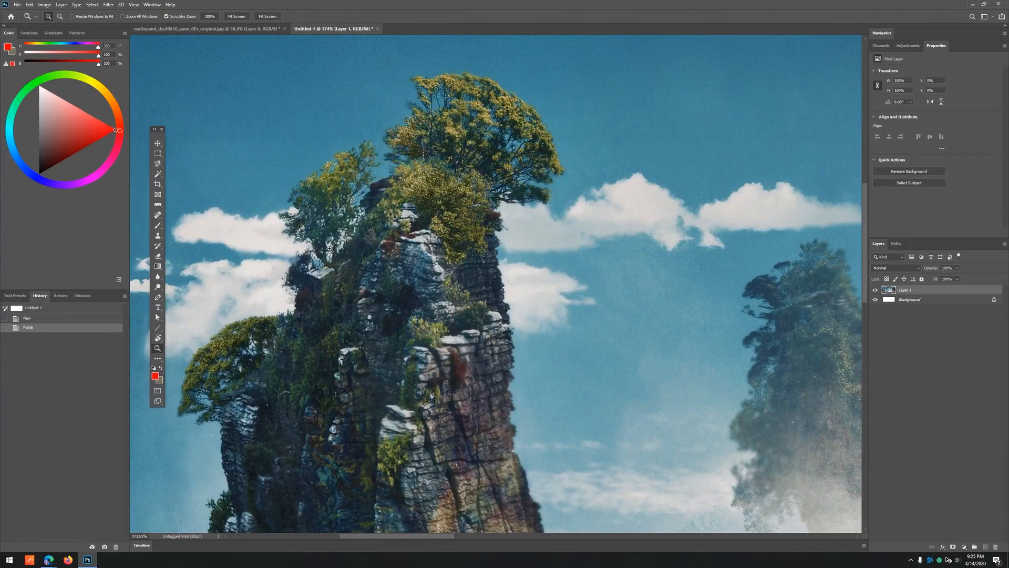
pyautogui.scroll(-5, 329, 248)
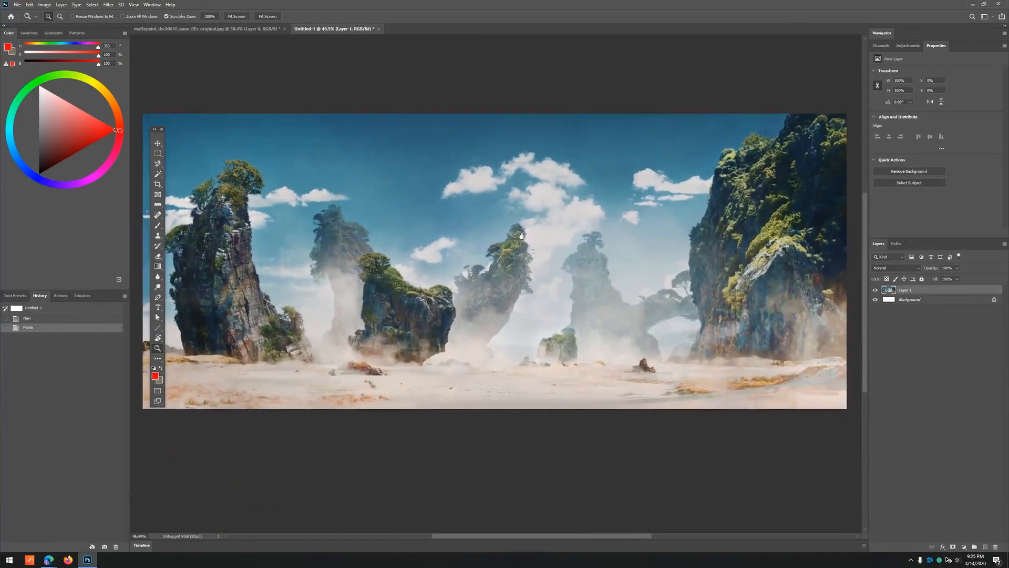
# - Compare the painting's clouds and sky, both across the full composition and up close beside the misty distant pillar
pyautogui.press('v')
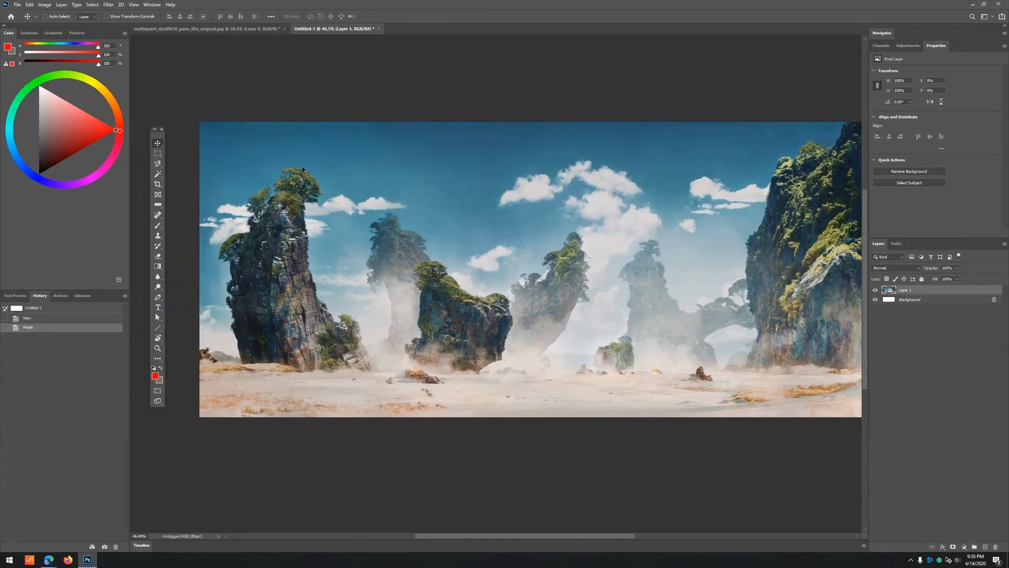
pyautogui.moveTo(377, 207); pyautogui.dragTo(447, 206)
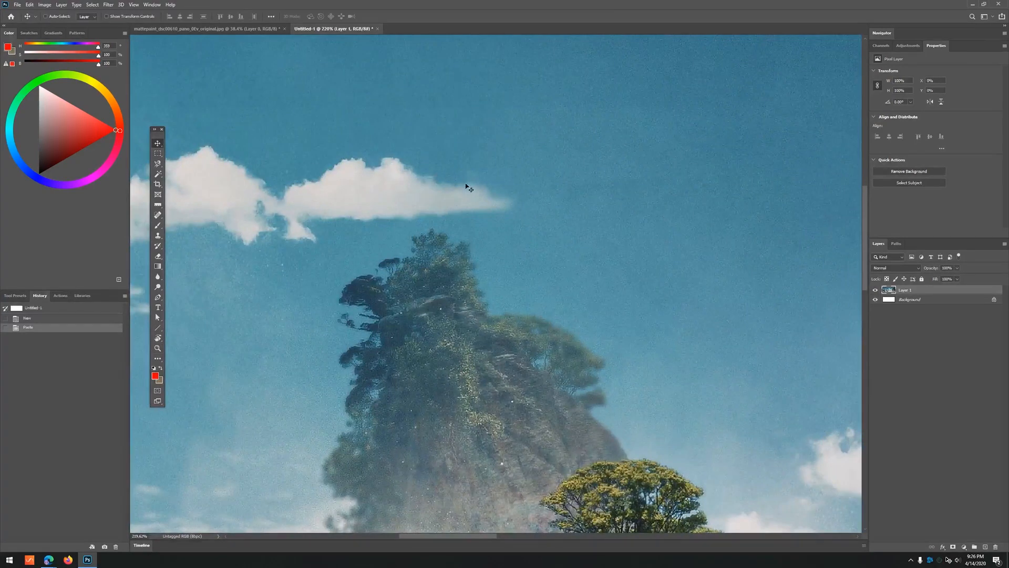
pyautogui.hotkey('ctrl', '0')
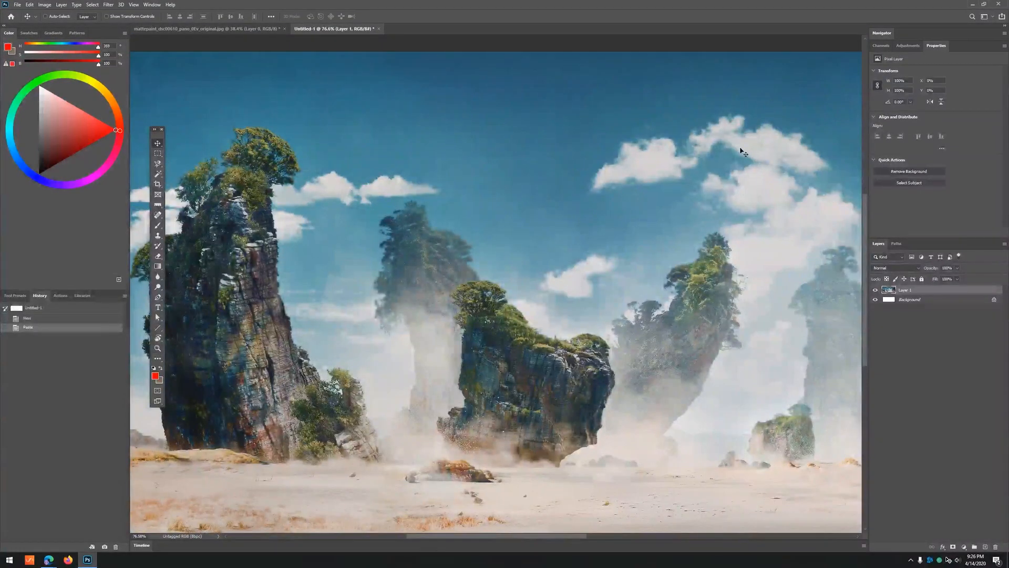
pyautogui.moveTo(653, 122); pyautogui.dragTo(359, 193)
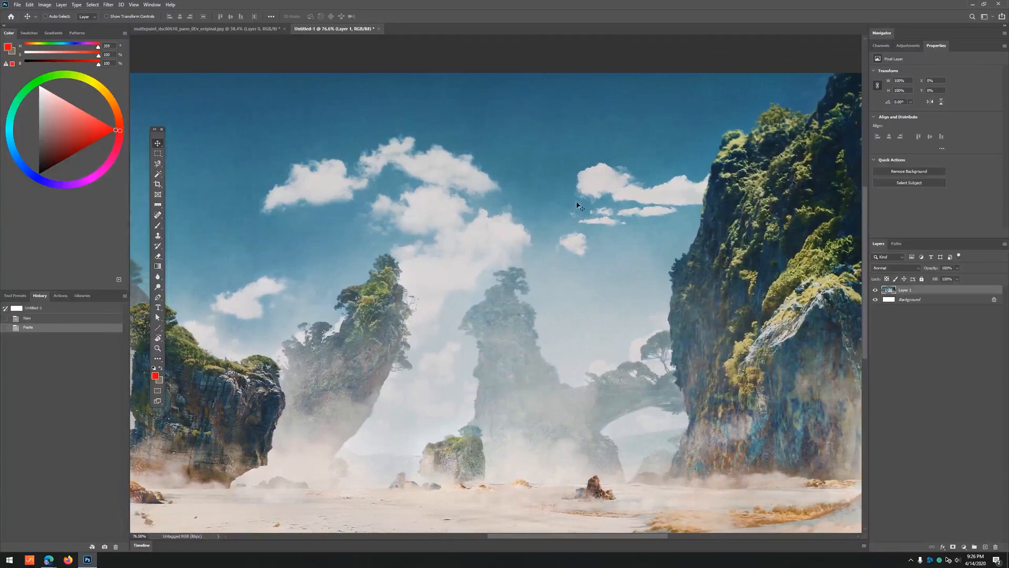
pyautogui.moveTo(247, 203)
pyautogui.mouseDown()
pyautogui.moveTo(682, 236)
pyautogui.moveTo(700, 159)
pyautogui.moveTo(394, 194)
pyautogui.mouseUp()
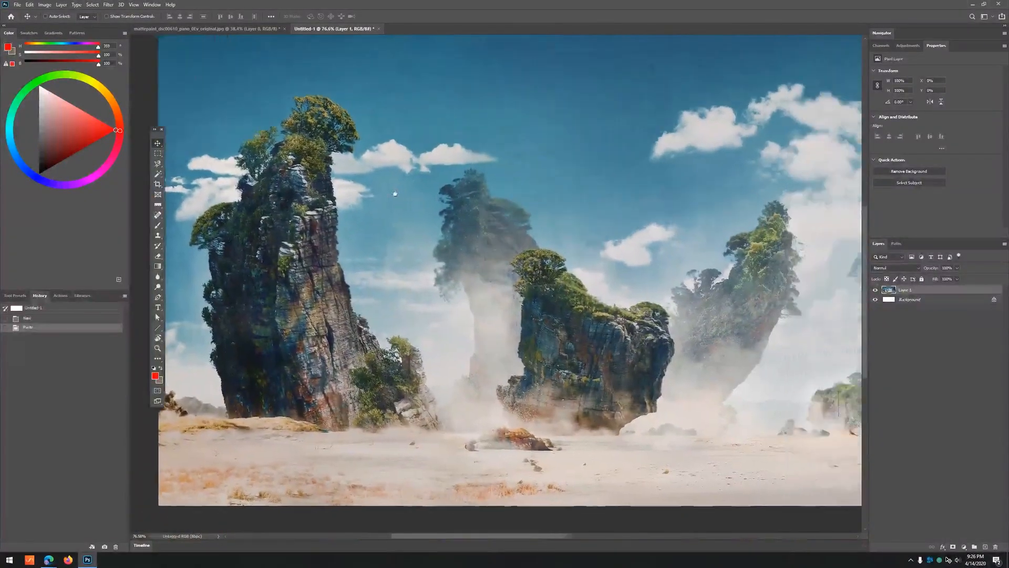
pyautogui.press('z')
pyautogui.scroll(-3, 395, 194)
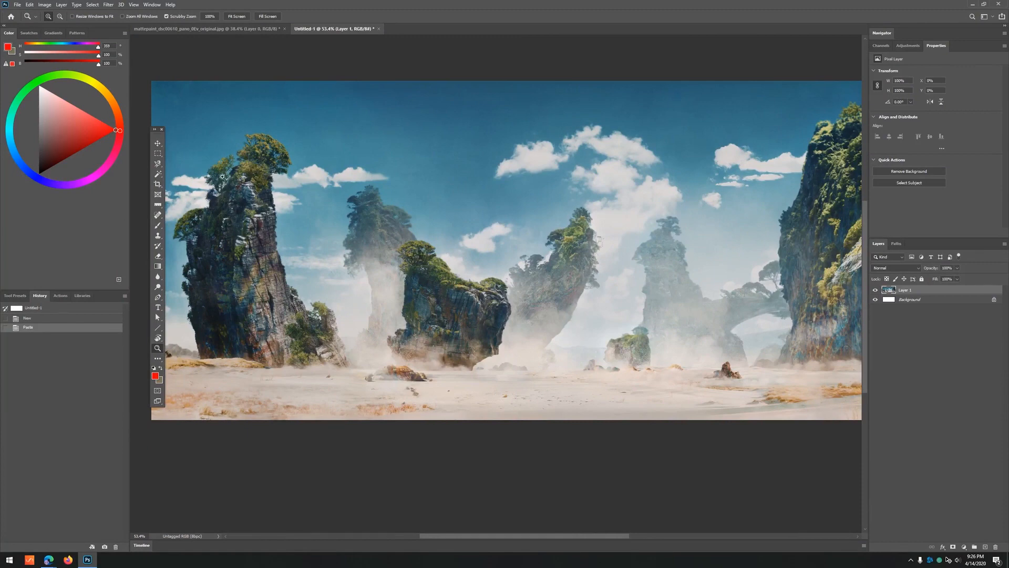
pyautogui.moveTo(484, 202); pyautogui.dragTo(449, 204)
pyautogui.scroll(-1, 449, 205)
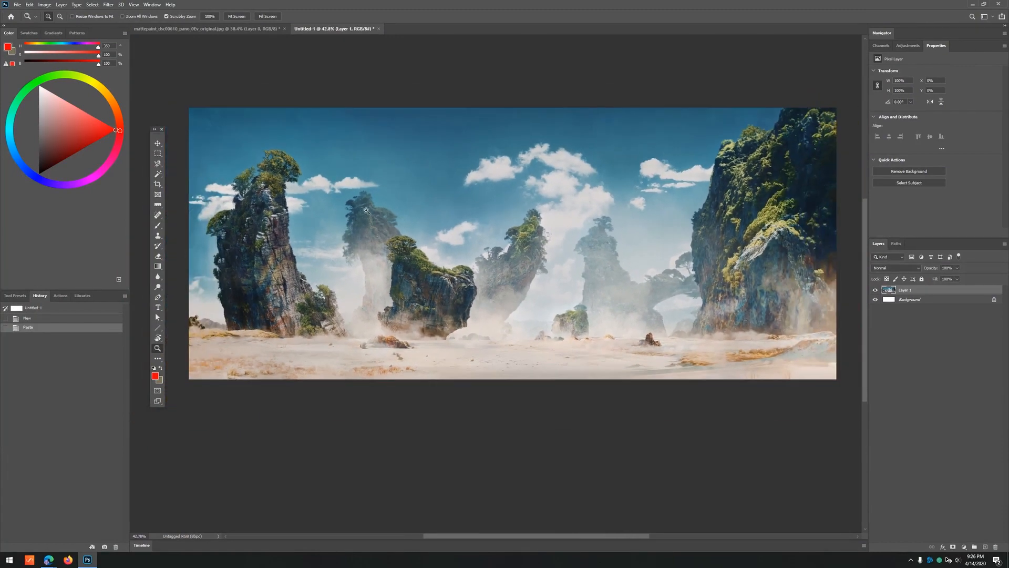
pyautogui.scroll(6, 310, 186)
pyautogui.press('v')
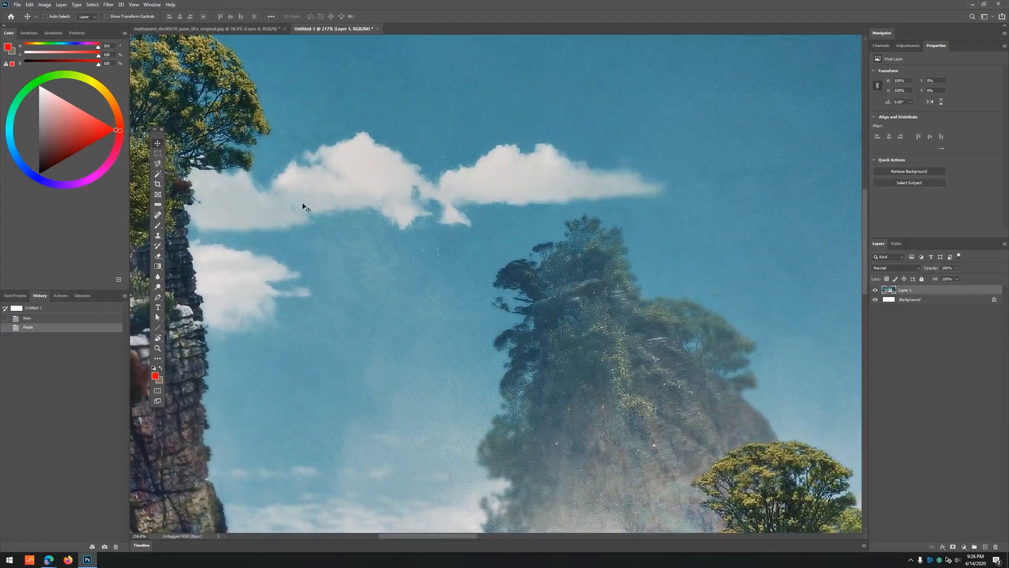
pyautogui.press('z')
pyautogui.scroll(-2, 408, 187)
pyautogui.scroll(-5, 408, 188)
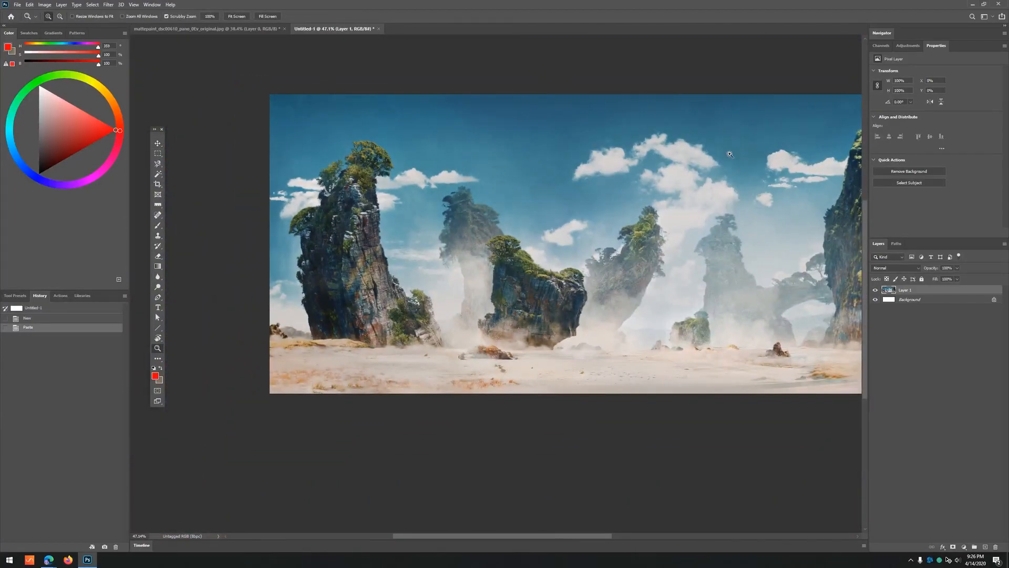
pyautogui.moveTo(730, 154); pyautogui.dragTo(634, 166)
# - Switch to the browser, open the MattePaint gallery and show only panoramas in the Sunset / Sunrise skies category
pyautogui.hotkey('alt', 'Tab')
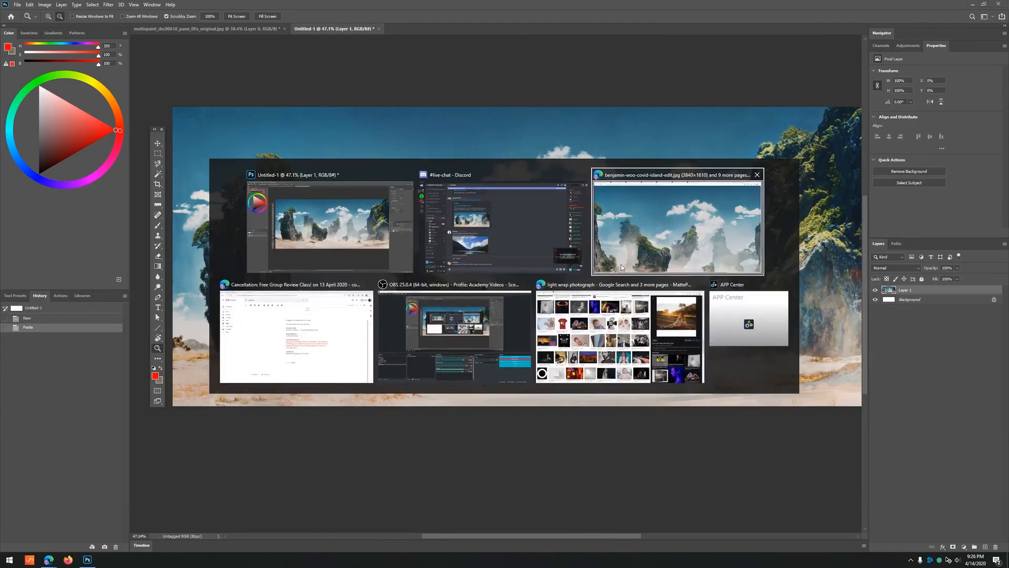
pyautogui.click(620, 264)
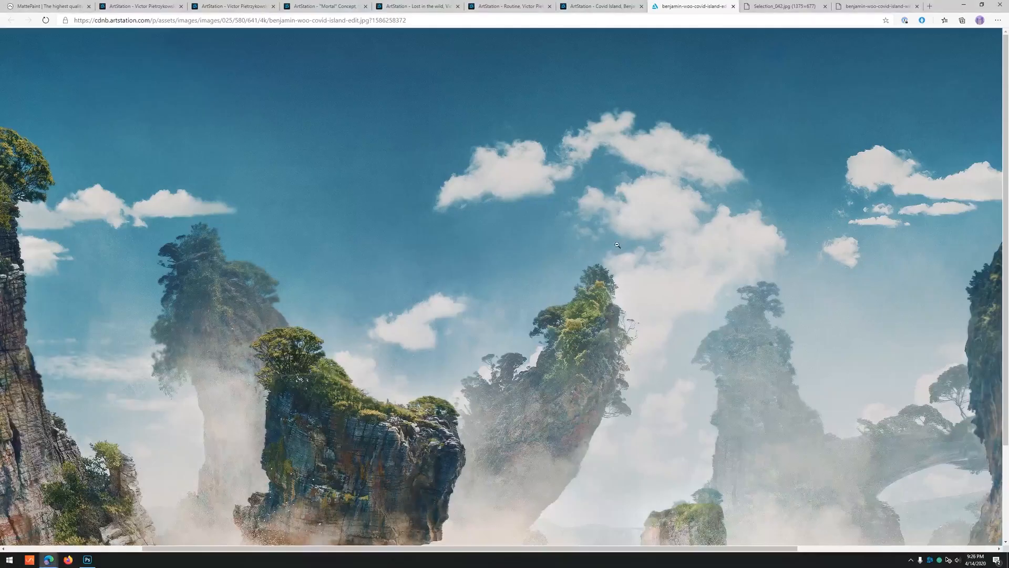
pyautogui.click(519, 25)
pyautogui.write('ma')
pyautogui.press('Down')
pyautogui.press('Return')
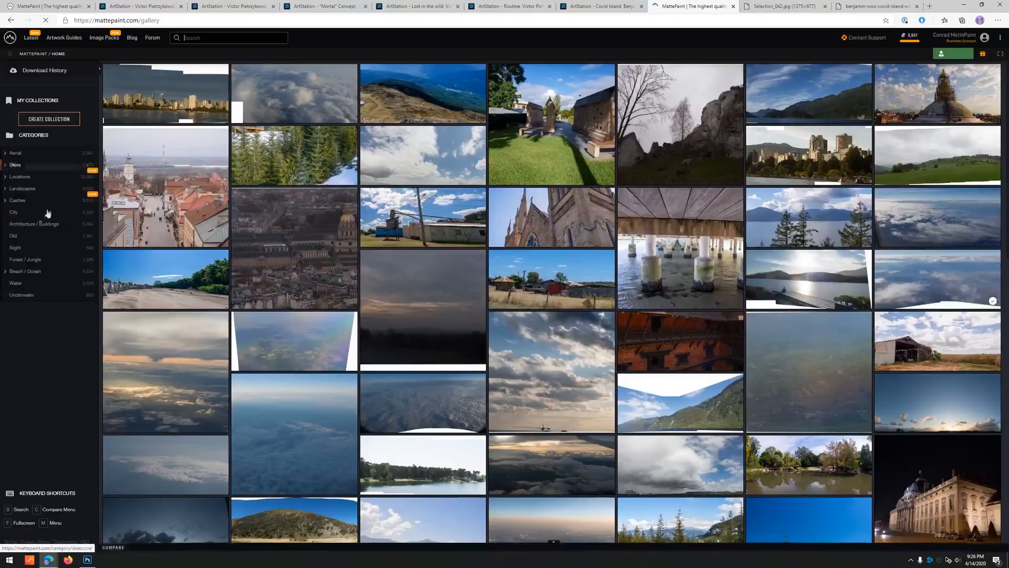
pyautogui.click(25, 280)
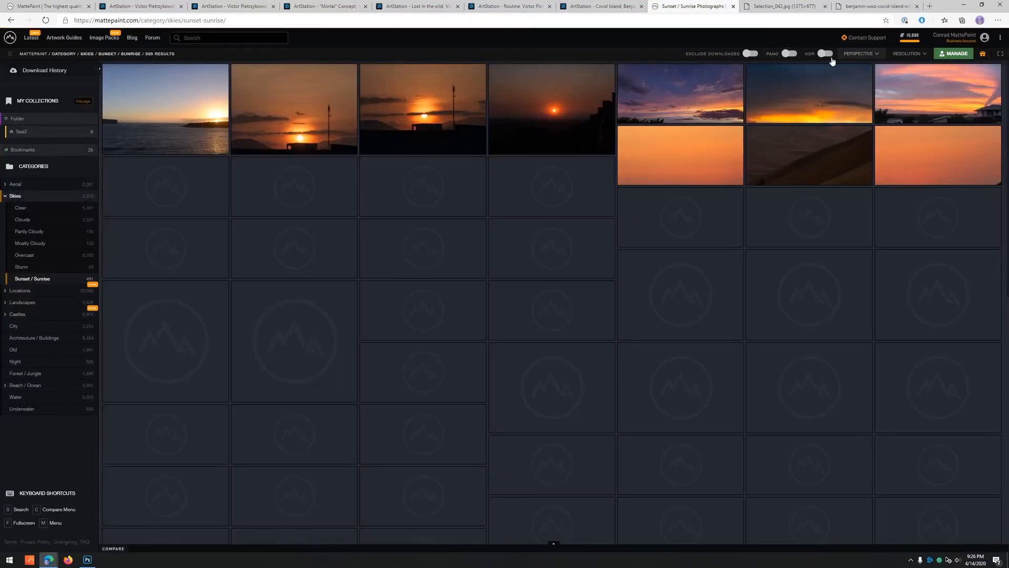
pyautogui.click(789, 54)
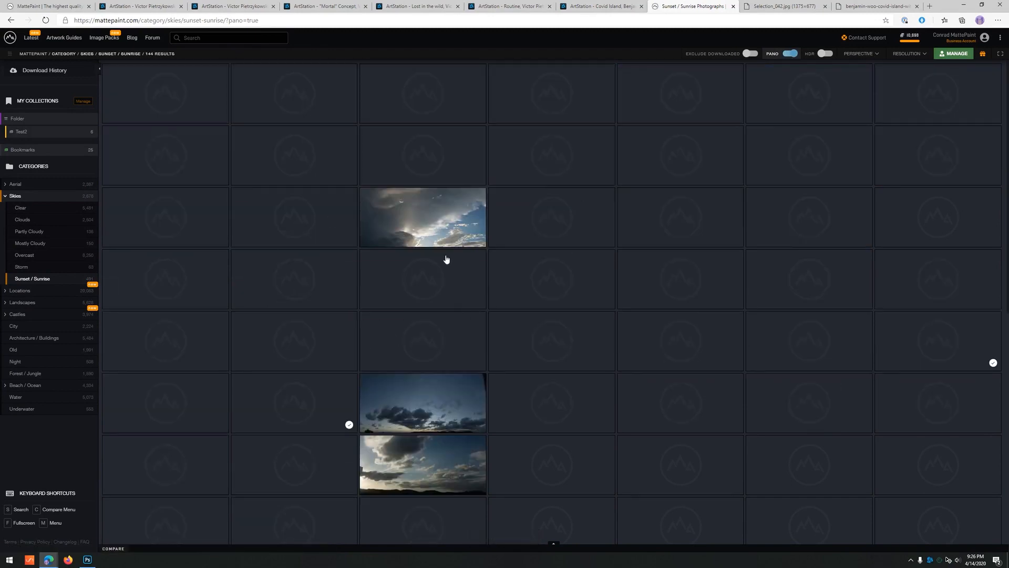
# - Open a cloudy panorama from the sunset results and look through the following sky panoramas for cloud and lighting reference
pyautogui.click(430, 231)
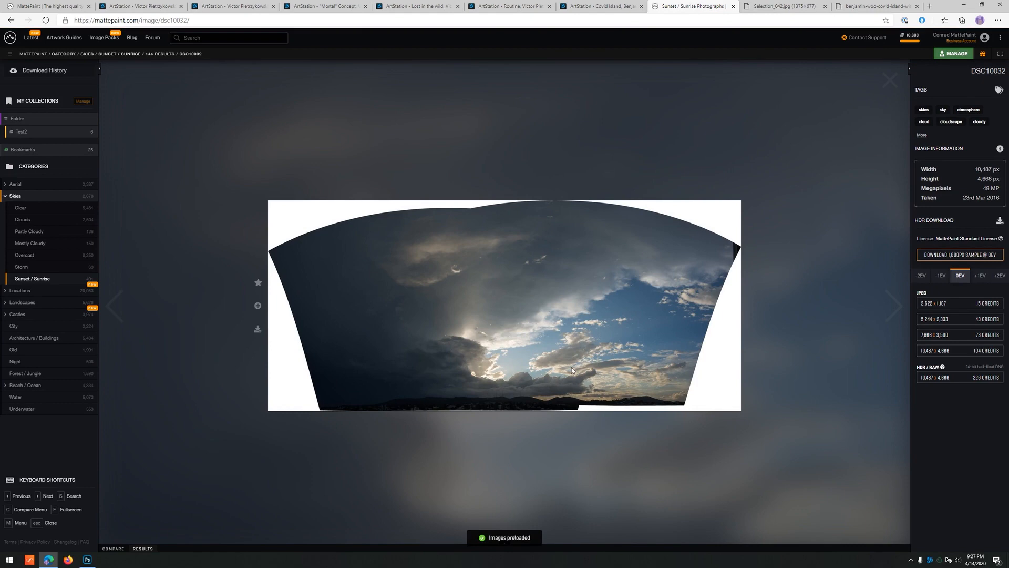
pyautogui.press('Right')
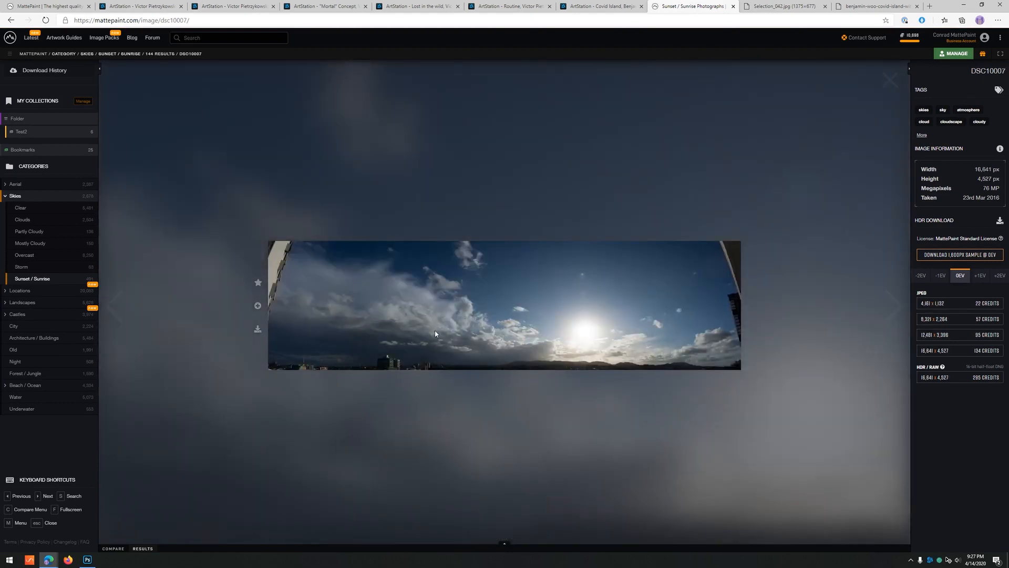
pyautogui.press('Right')
pyautogui.press('Right')
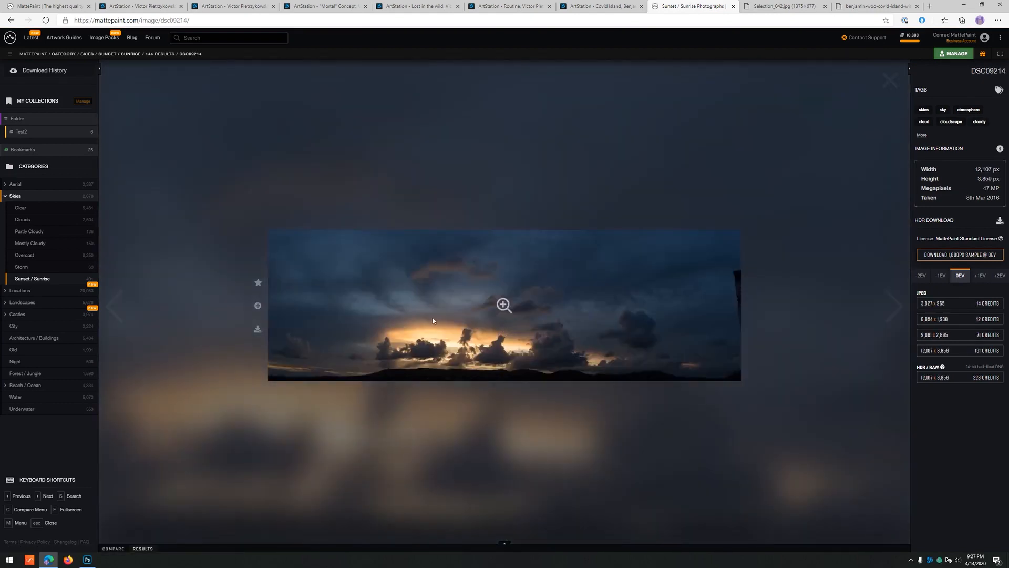
pyautogui.press('Right')
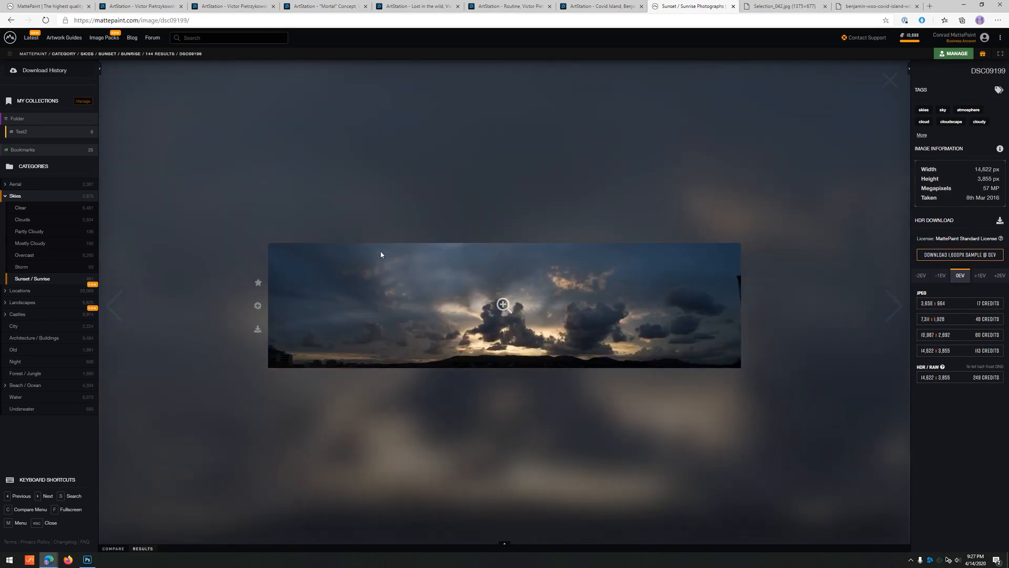
# - Return to Photoshop and add a new empty layer above the painting, ready for brush annotations
pyautogui.hotkey('alt', 'Tab')
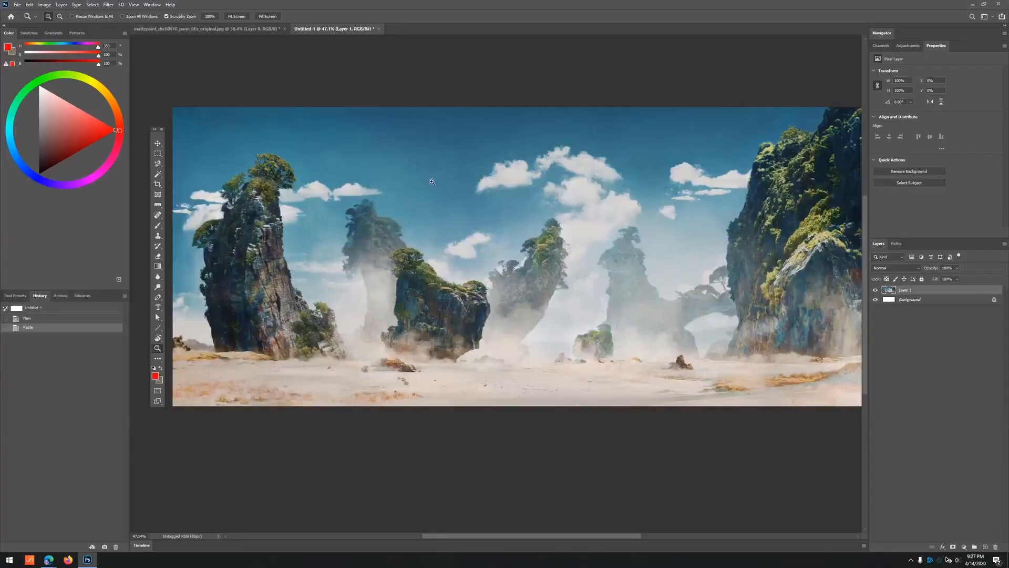
pyautogui.click(985, 547)
pyautogui.press('b')
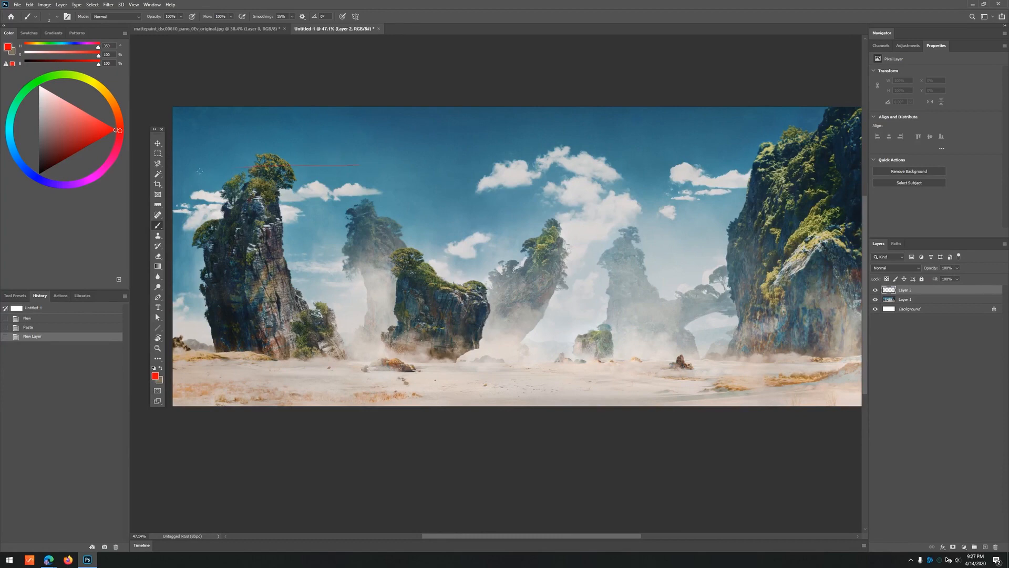
# - Sketch thin red lines marking a band across the painting's clouds and upper cliffs, and undo the marks
pyautogui.moveTo(260, 239); pyautogui.dragTo(765, 253)
pyautogui.moveTo(777, 161); pyautogui.dragTo(316, 165)
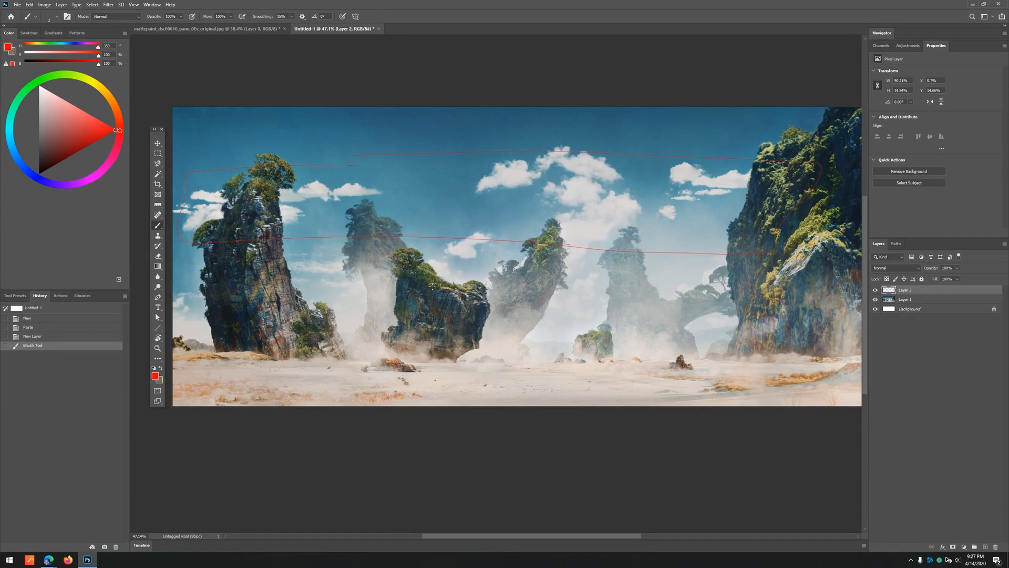
pyautogui.hotkey('ctrl', 'z')
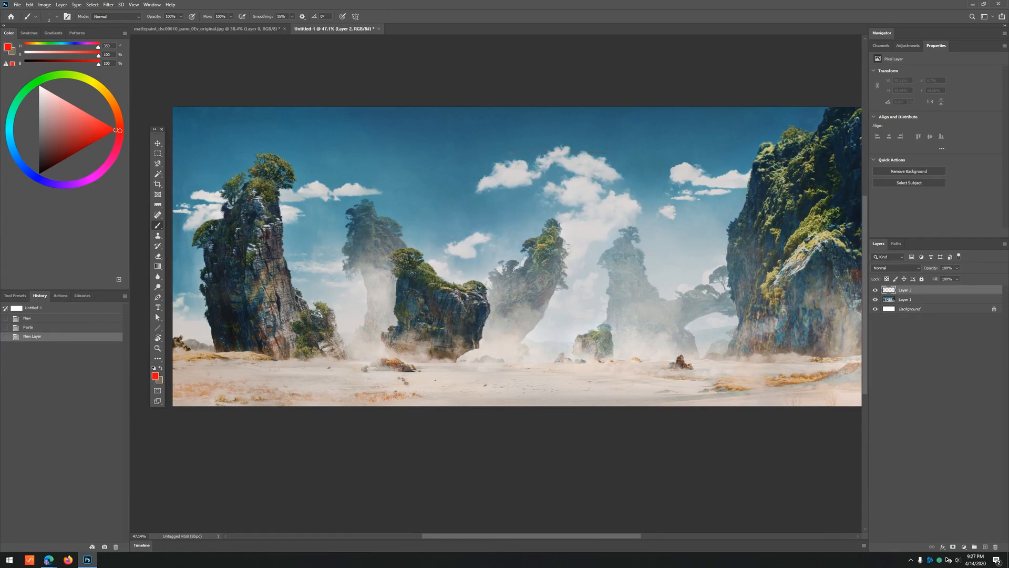
# - In the browser, download Covid_Island.psd from the shared Drive folder despite the missing virus scan, and return to Photoshop
pyautogui.hotkey('alt', 'Tab')
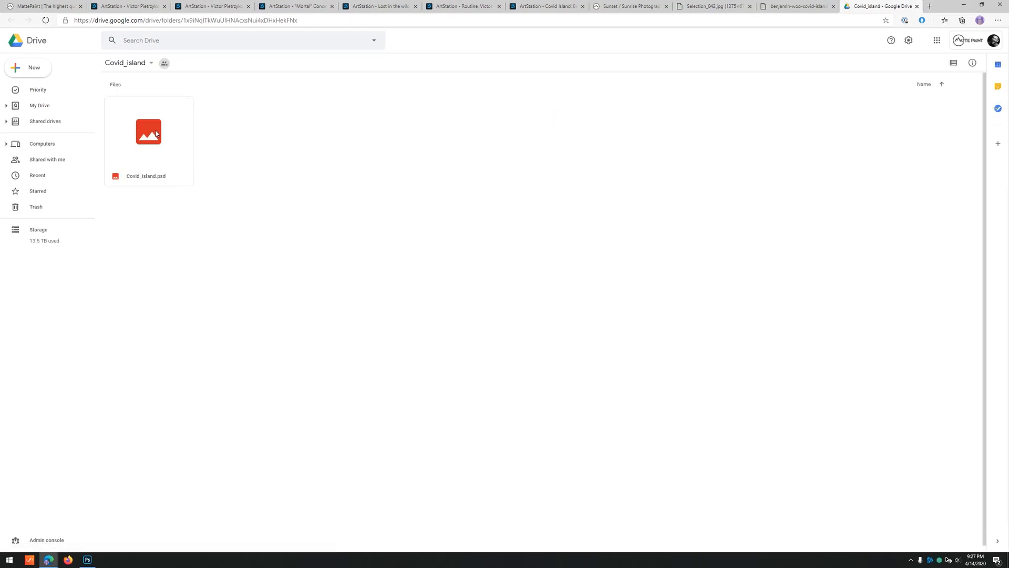
pyautogui.rightClick(158, 124)
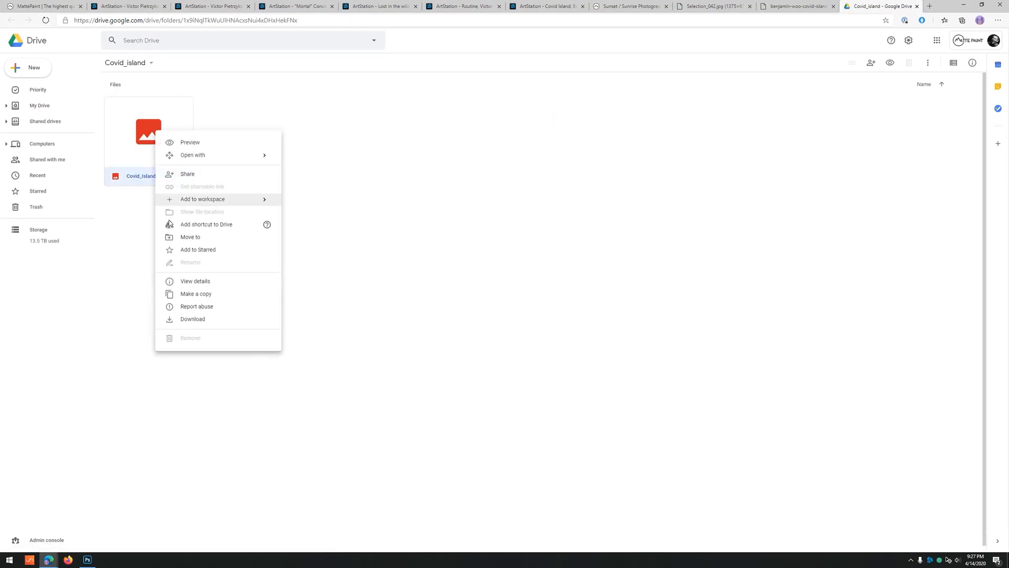
pyautogui.click(184, 319)
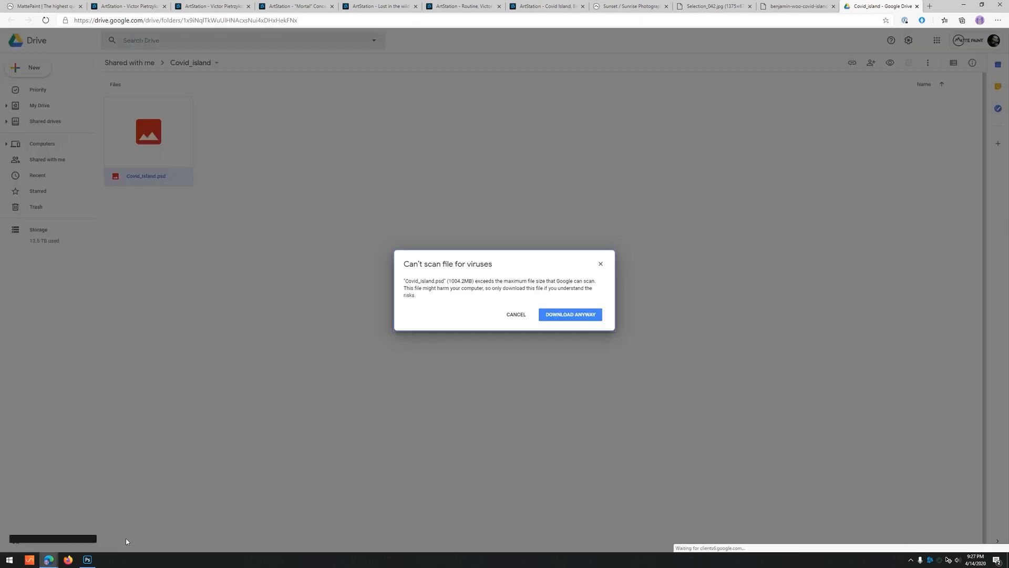
pyautogui.click(565, 313)
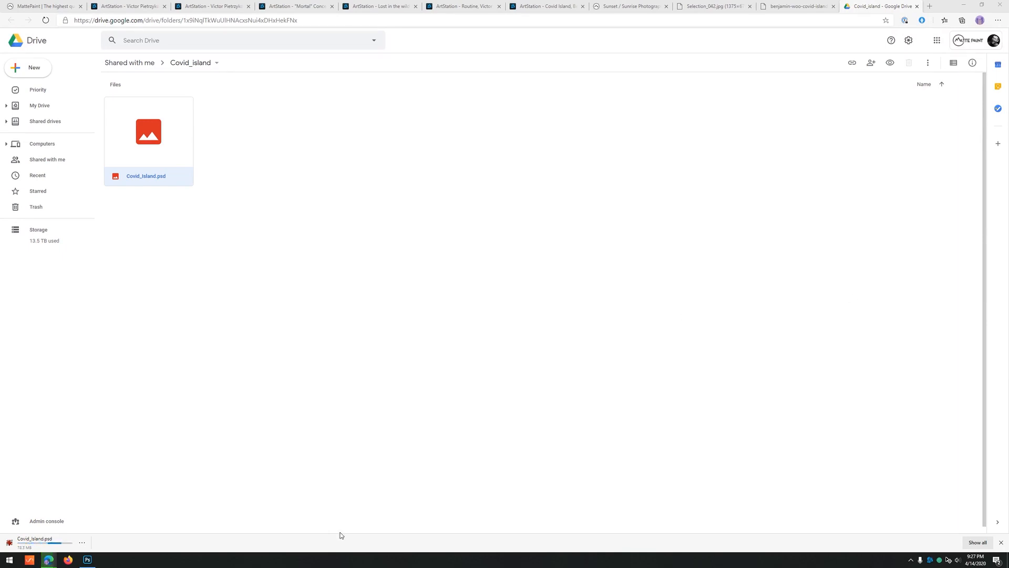
pyautogui.click(88, 559)
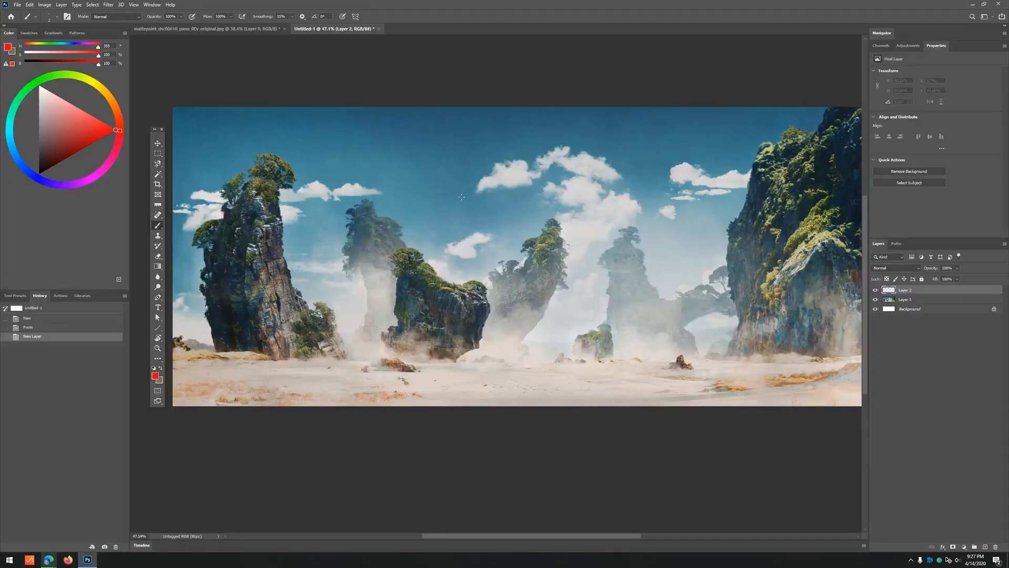
# - Add a Hue/Saturation adjustment layer clipped to the painting on Layer 1
pyautogui.press('z')
pyautogui.moveTo(399, 231)
pyautogui.mouseDown()
pyautogui.moveTo(322, 216)
pyautogui.moveTo(568, 174)
pyautogui.mouseUp()
pyautogui.moveTo(578, 256); pyautogui.dragTo(678, 322)
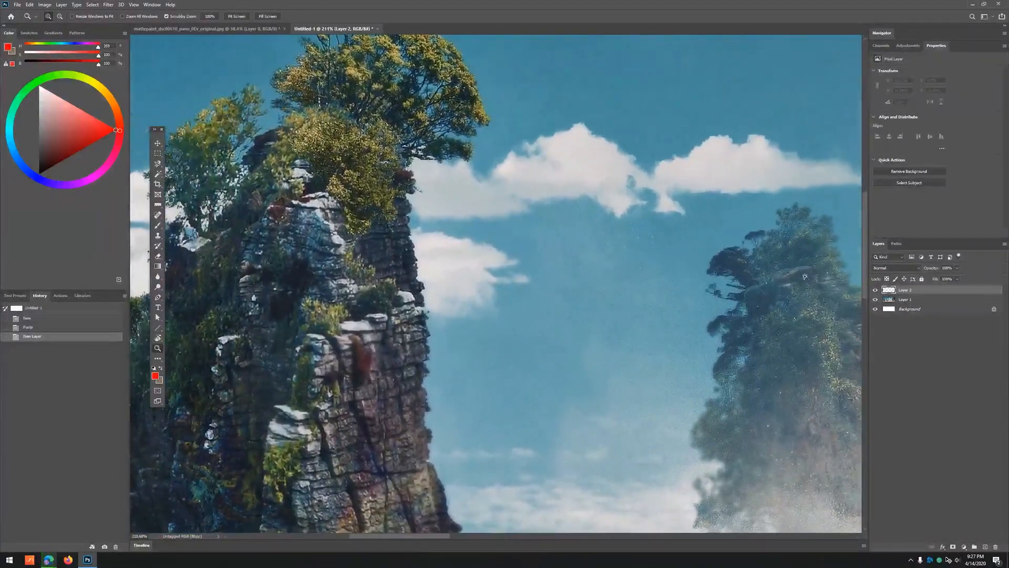
pyautogui.click(906, 301)
pyautogui.click(964, 547)
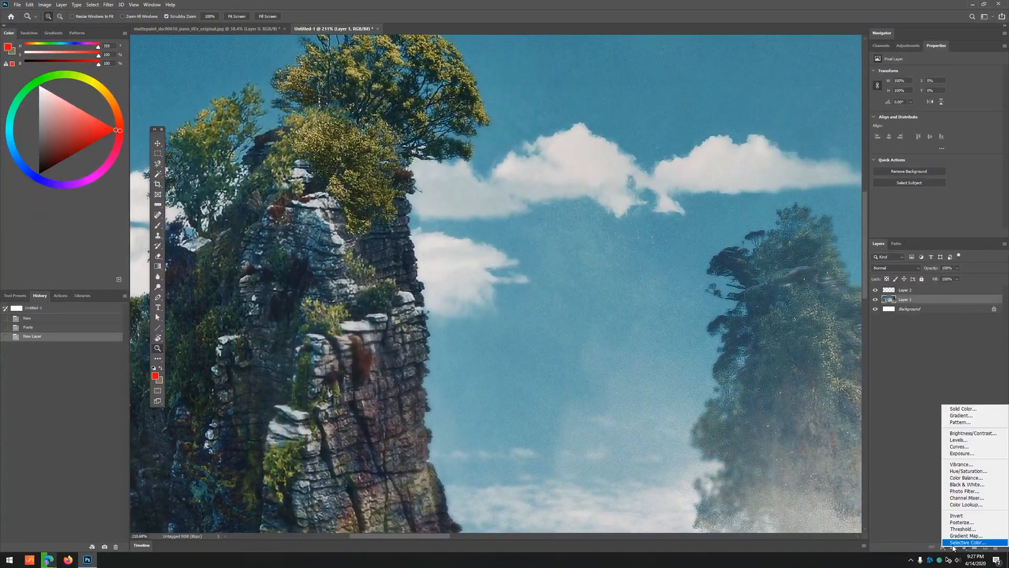
pyautogui.click(968, 471)
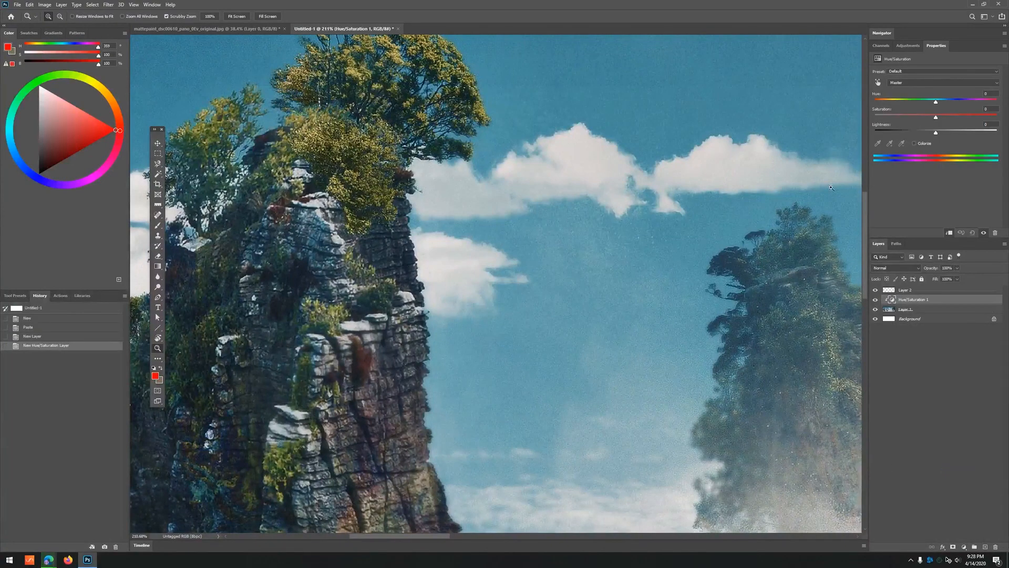
# - Try a strong positive hue shift on the painting, inspect its clouds and cliffs, and reset the hue to 0
pyautogui.moveTo(935, 102); pyautogui.dragTo(966, 108)
pyautogui.click(551, 233)
pyautogui.moveTo(391, 201); pyautogui.dragTo(316, 202)
pyautogui.moveTo(559, 235); pyautogui.dragTo(450, 212)
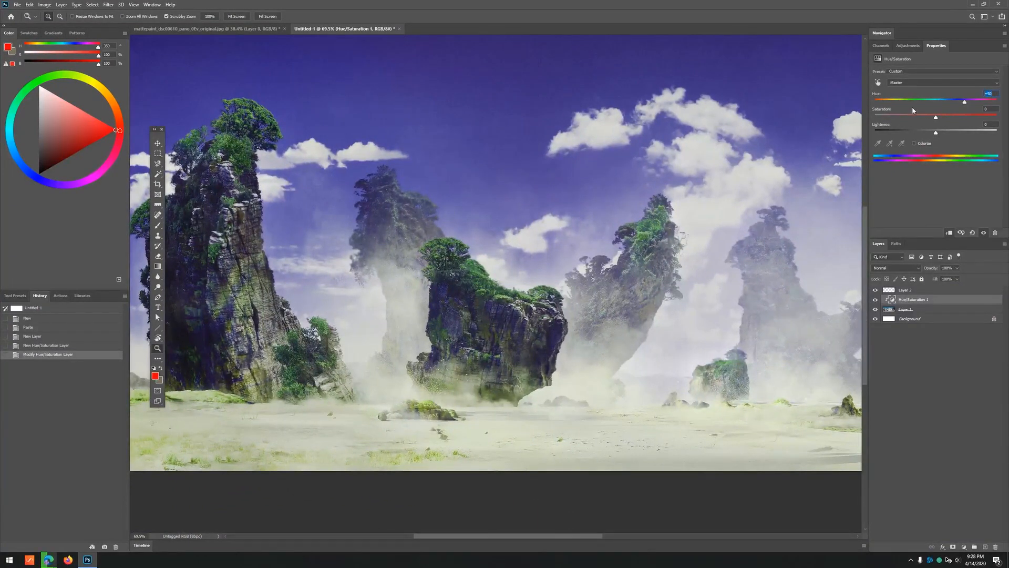
pyautogui.write('0')
pyautogui.press('Return')
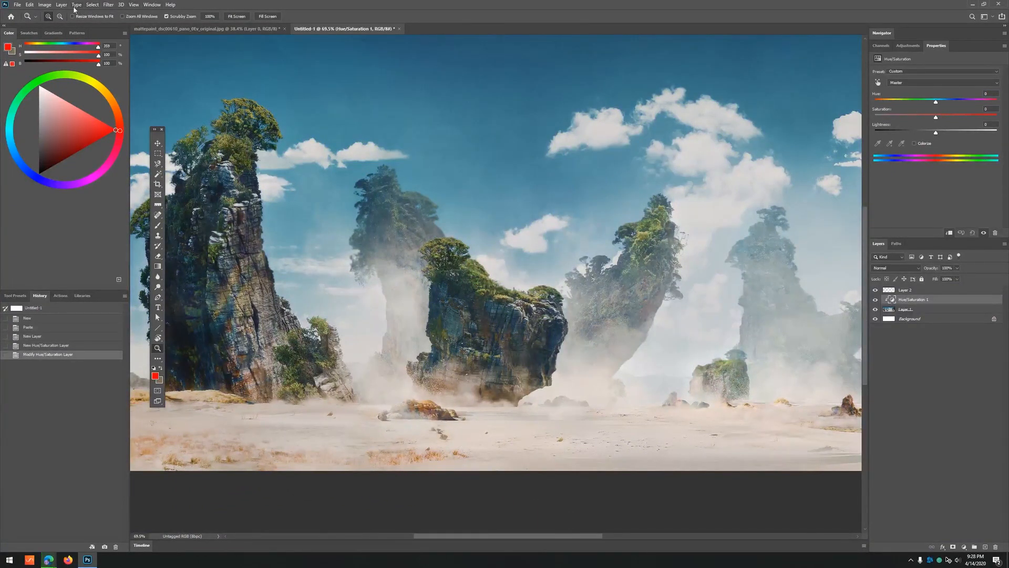
# - Convert the document to Lab Color mode, accepting that the adjustment layer is discarded
pyautogui.click(45, 4)
pyautogui.moveTo(51, 15)
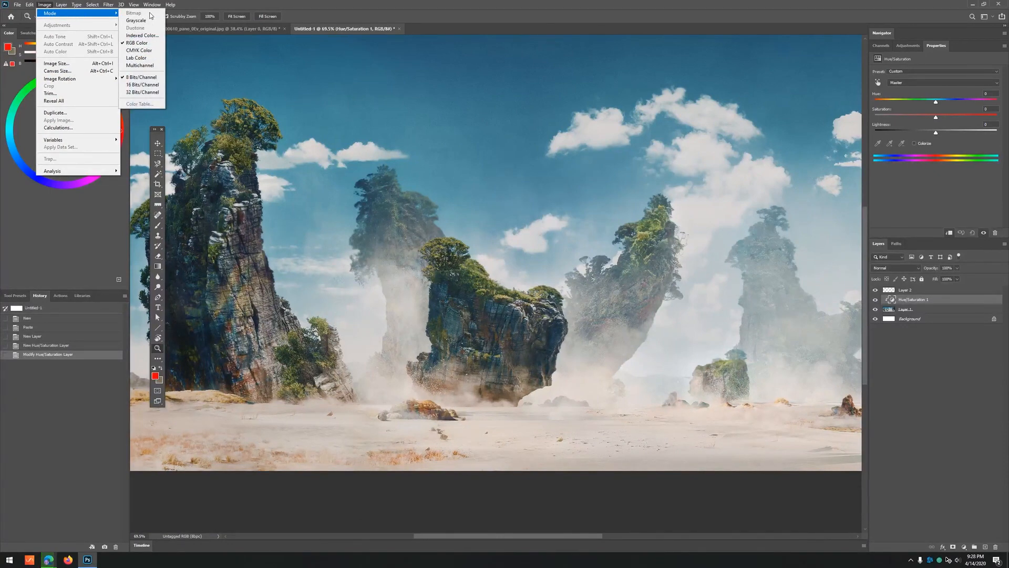
pyautogui.click(140, 58)
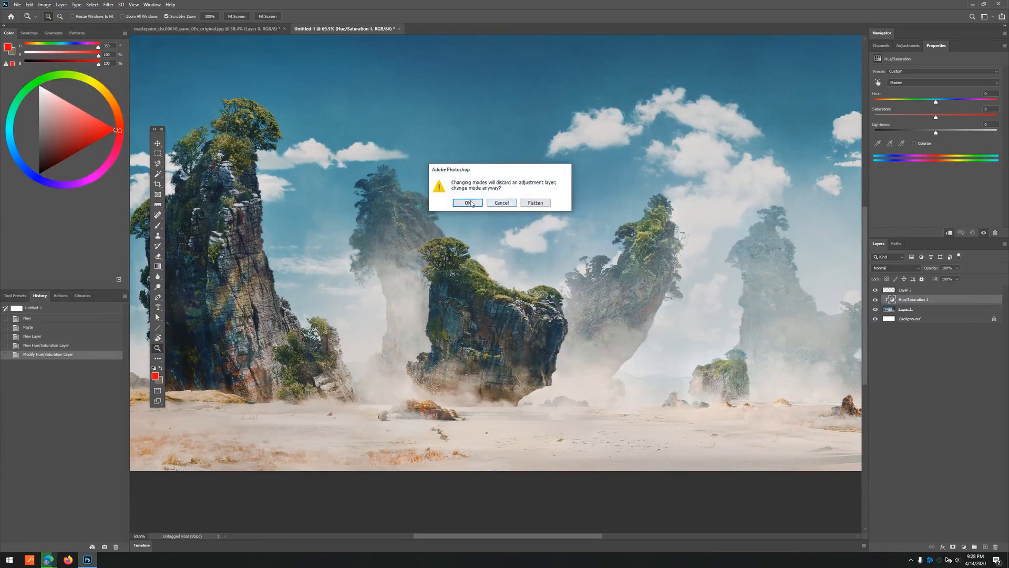
pyautogui.click(464, 205)
# - Add a new Hue/Saturation adjustment layer clipped to Layer 1 in the Lab document
pyautogui.click(915, 299)
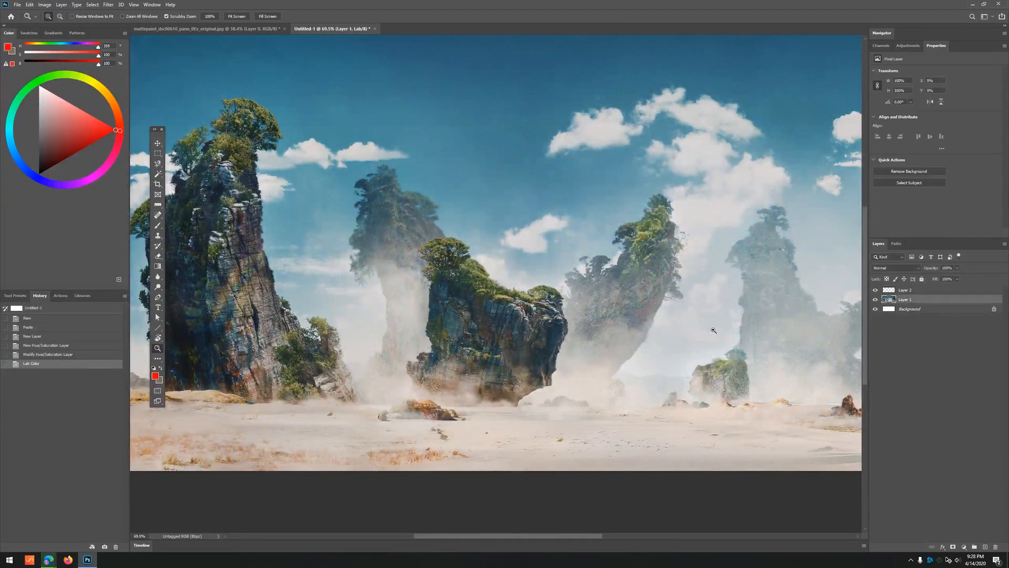
pyautogui.click(966, 547)
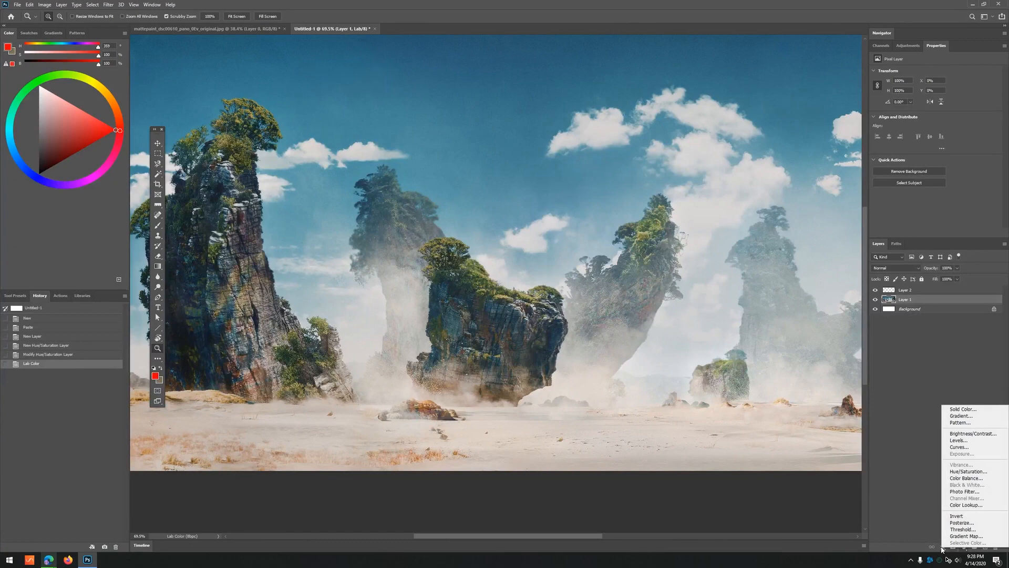
pyautogui.click(965, 473)
# - Shift the adjustment's hue in the positive direction and examine the clouds and cliffs up close
pyautogui.moveTo(935, 101)
pyautogui.mouseDown()
pyautogui.moveTo(973, 104)
pyautogui.moveTo(935, 102)
pyautogui.mouseUp()
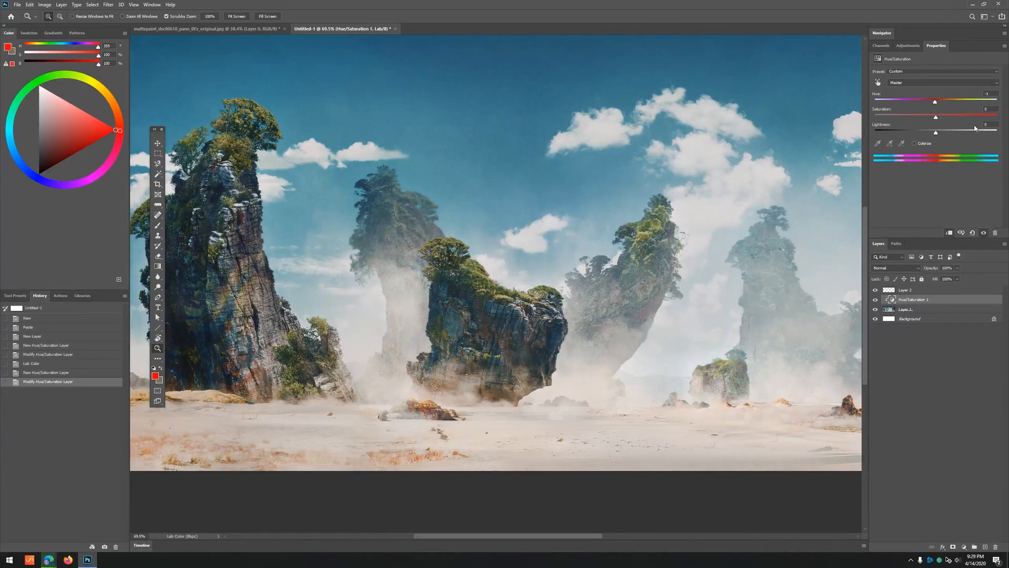
pyautogui.moveTo(936, 103); pyautogui.dragTo(962, 105)
pyautogui.moveTo(258, 207); pyautogui.dragTo(436, 204)
pyautogui.moveTo(436, 204); pyautogui.dragTo(494, 280)
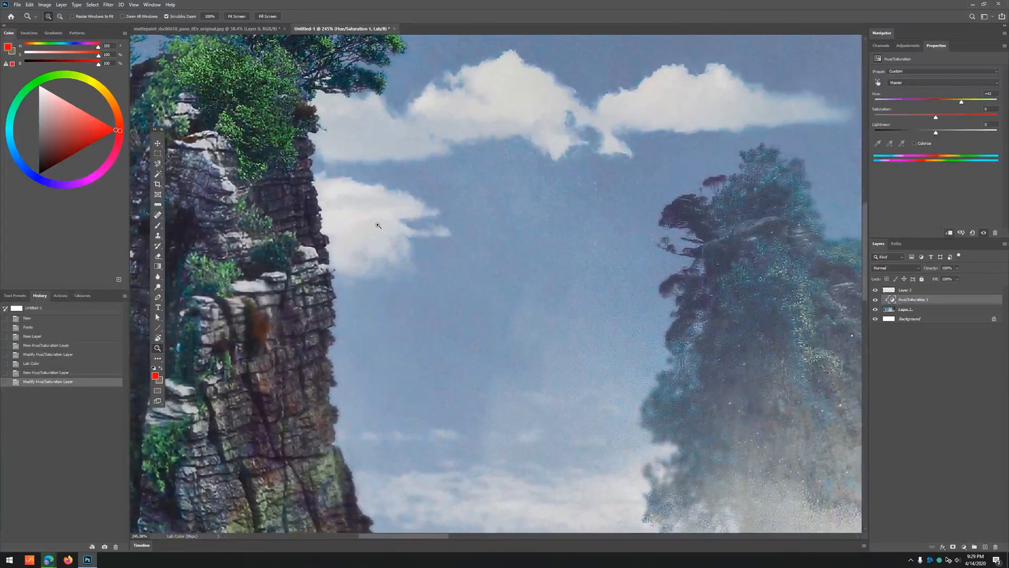
pyautogui.moveTo(378, 223); pyautogui.dragTo(305, 223)
pyautogui.moveTo(544, 195); pyautogui.dragTo(557, 213)
# - Push the hue near its positive extreme, inspect the whole painting, and settle on a moderate negative hue shift
pyautogui.moveTo(962, 103); pyautogui.dragTo(989, 104)
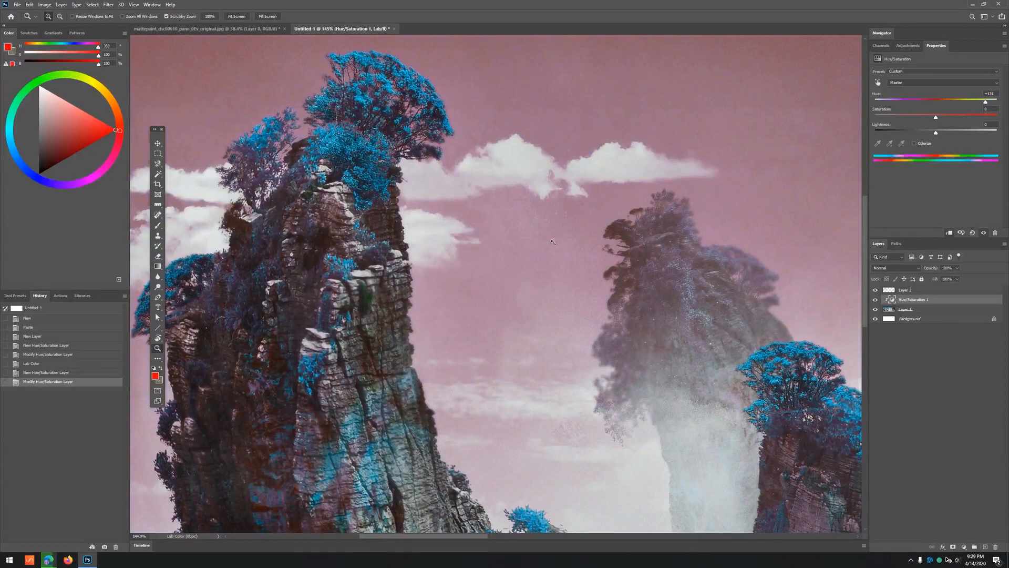
pyautogui.moveTo(506, 205); pyautogui.dragTo(332, 204)
pyautogui.moveTo(477, 233); pyautogui.dragTo(383, 228)
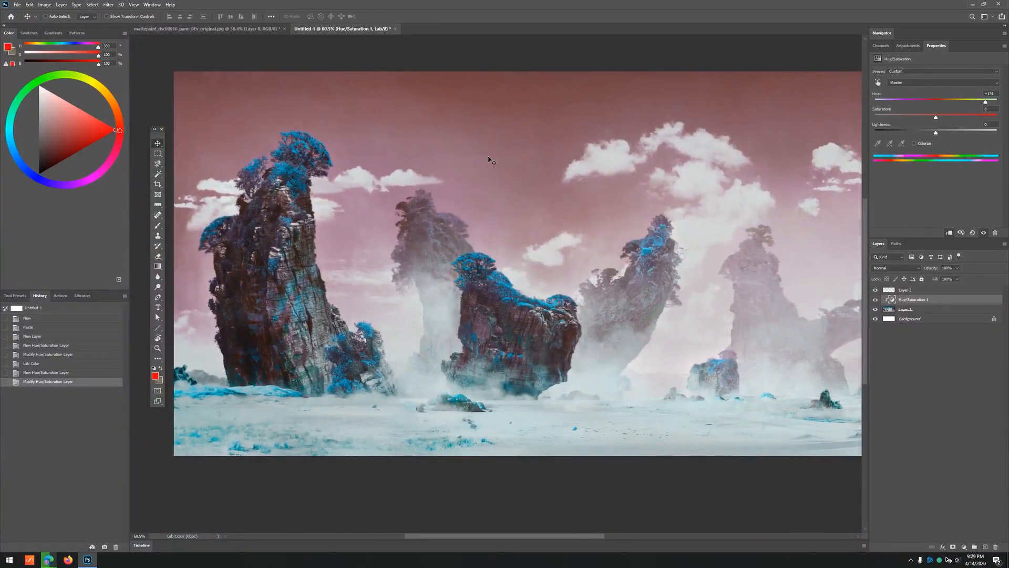
pyautogui.moveTo(531, 209); pyautogui.dragTo(490, 227)
pyautogui.press('z')
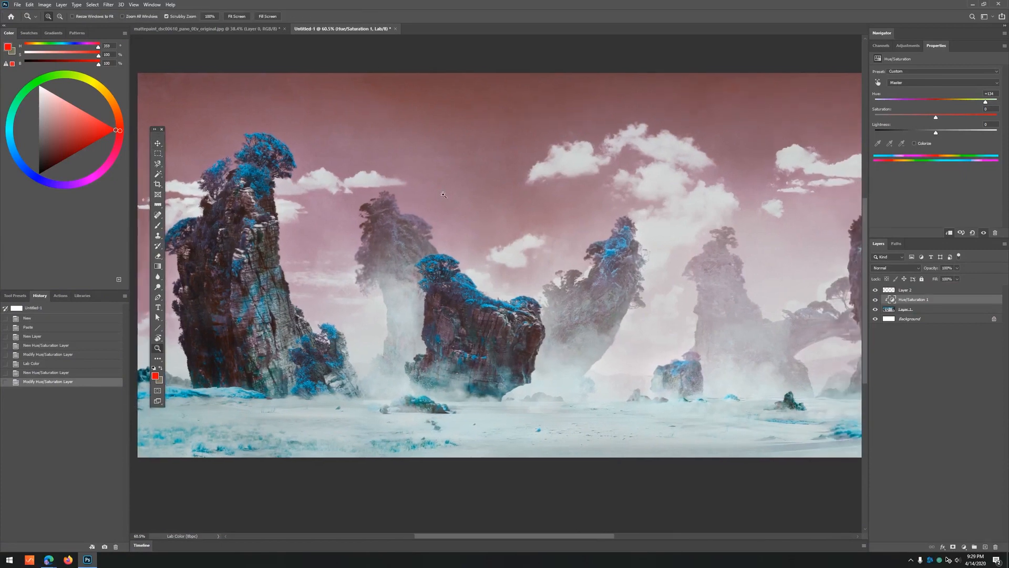
pyautogui.moveTo(986, 103); pyautogui.dragTo(918, 101)
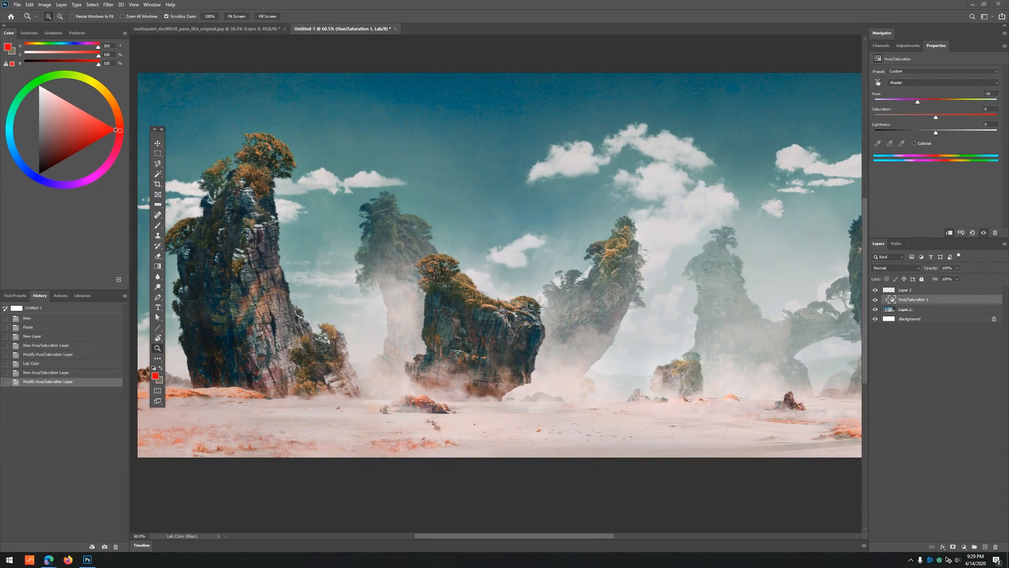
# - Switch to the browser, pause the "Photoshop color is STILL broken!" video, and skip forward from about 4:00
pyautogui.hotkey('alt', 'Tab')
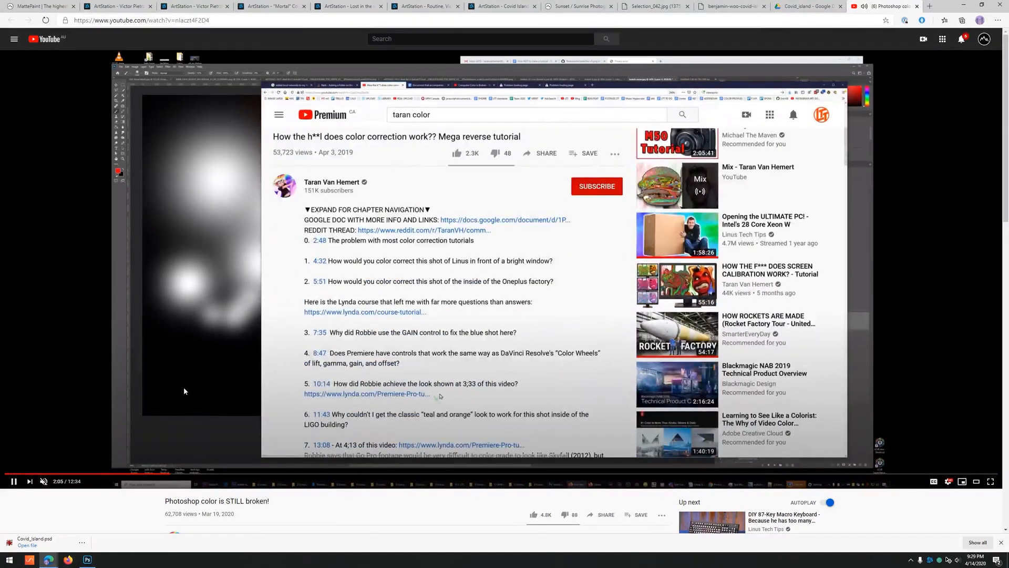
pyautogui.click(170, 479)
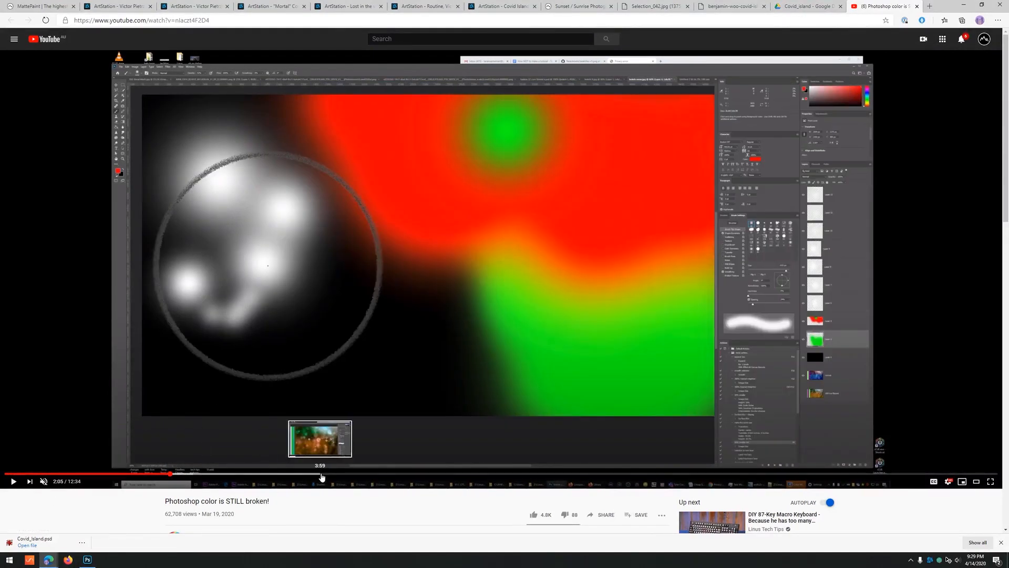
pyautogui.click(320, 474)
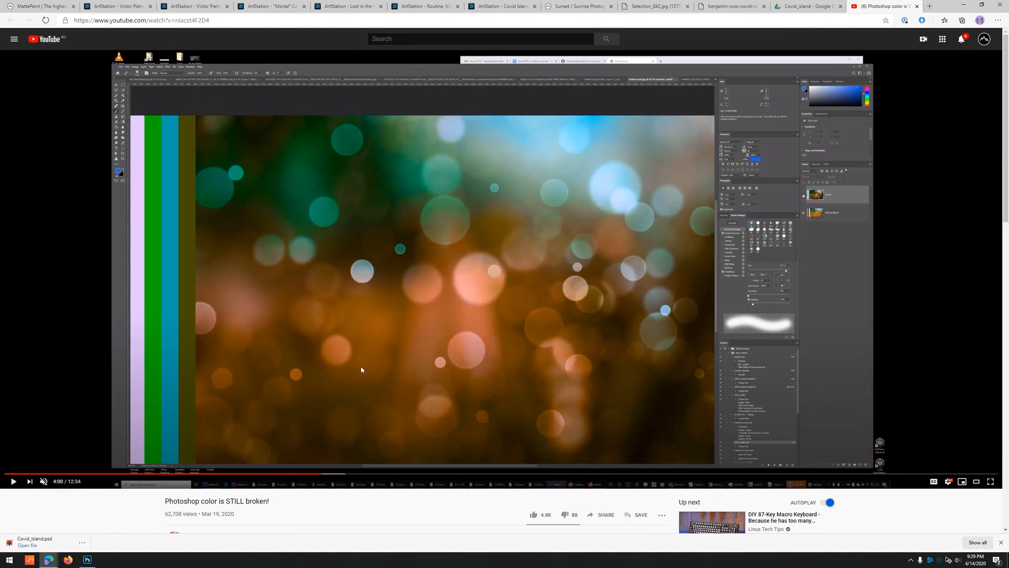
pyautogui.press('Right')
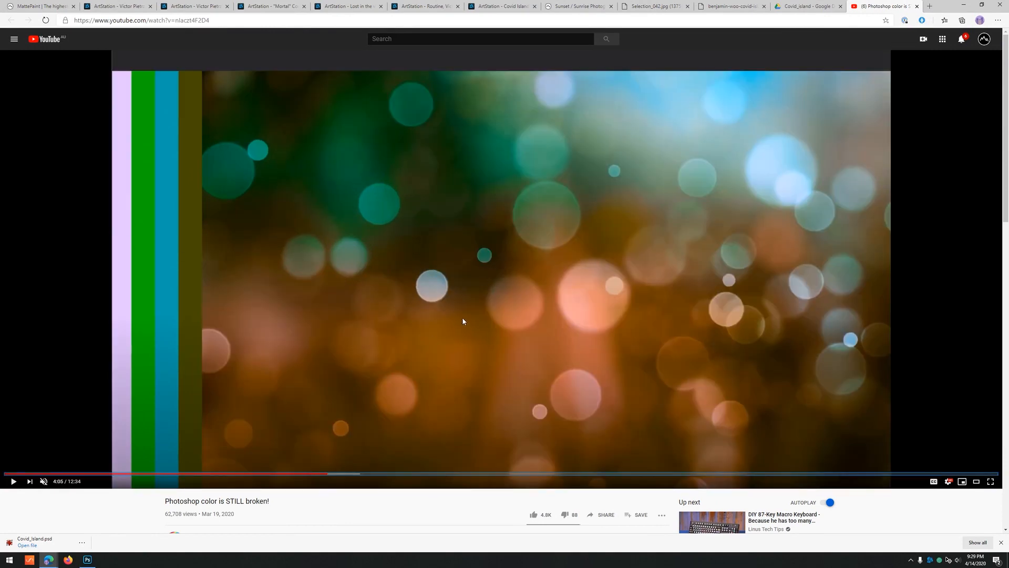
pyautogui.press('l')
pyautogui.press('l')
pyautogui.press('l')
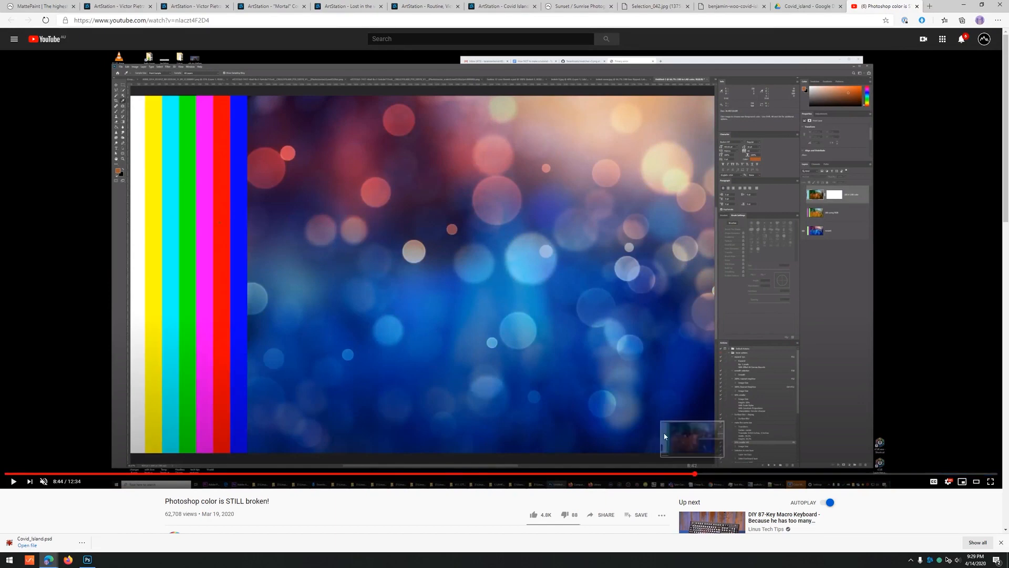
# - Scrub through the second half of the video, between about 8:44 and 11:00, to examine its RGB and Lab colour comparisons
pyautogui.click(694, 474)
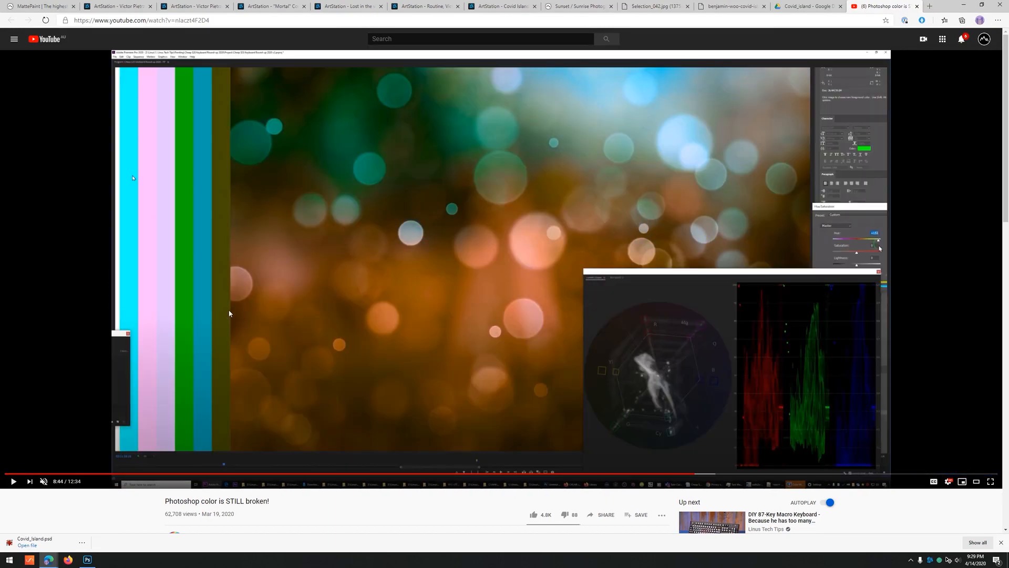
pyautogui.click(830, 474)
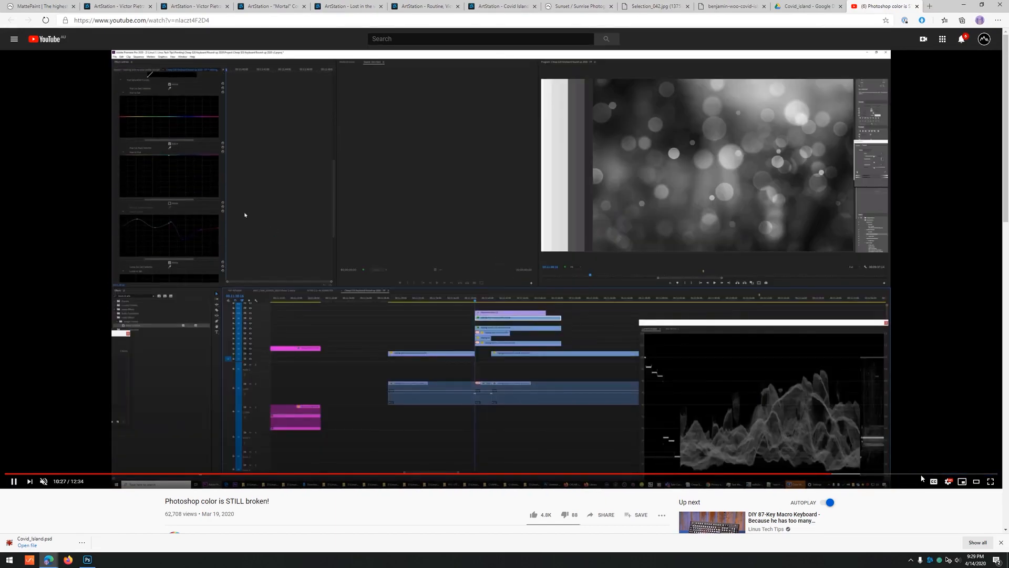
pyautogui.click(873, 474)
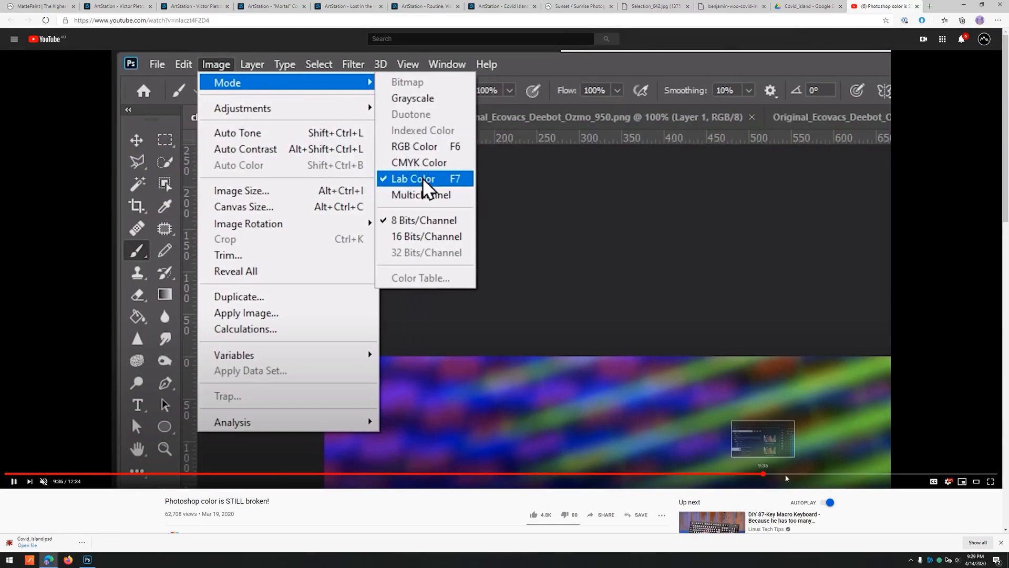
pyautogui.click(764, 474)
pyautogui.click(817, 474)
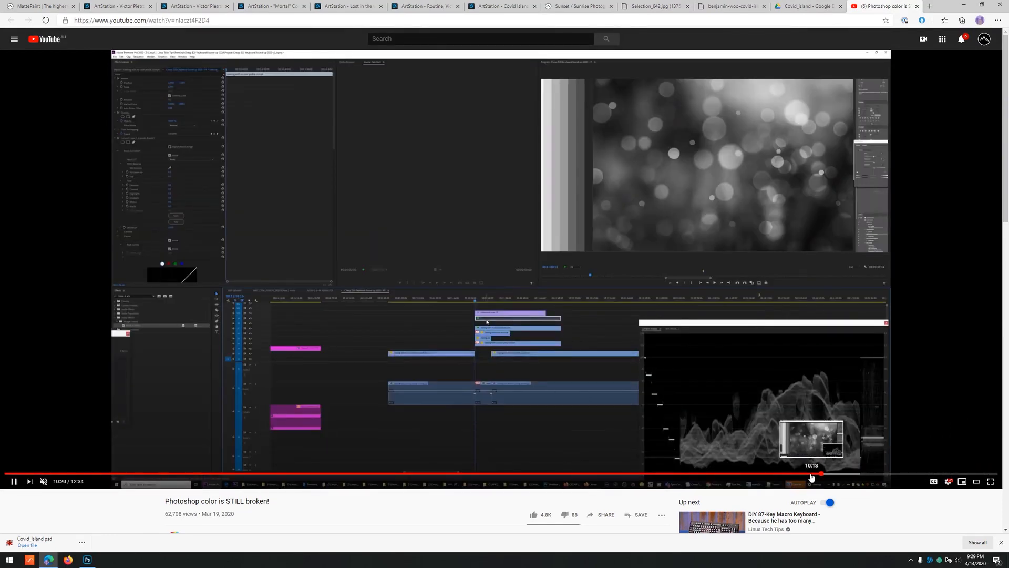
pyautogui.click(801, 475)
pyautogui.click(838, 475)
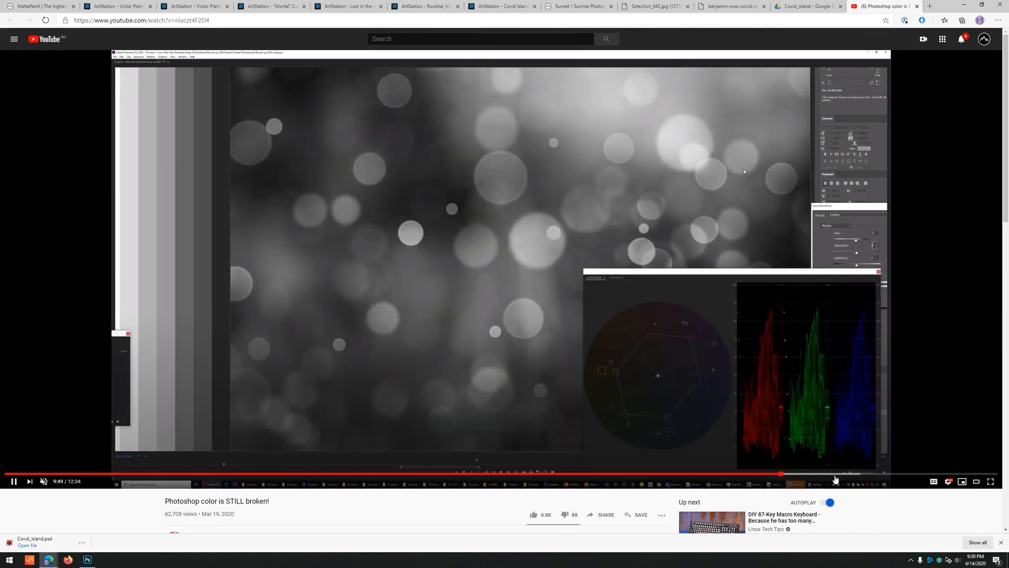
pyautogui.click(756, 475)
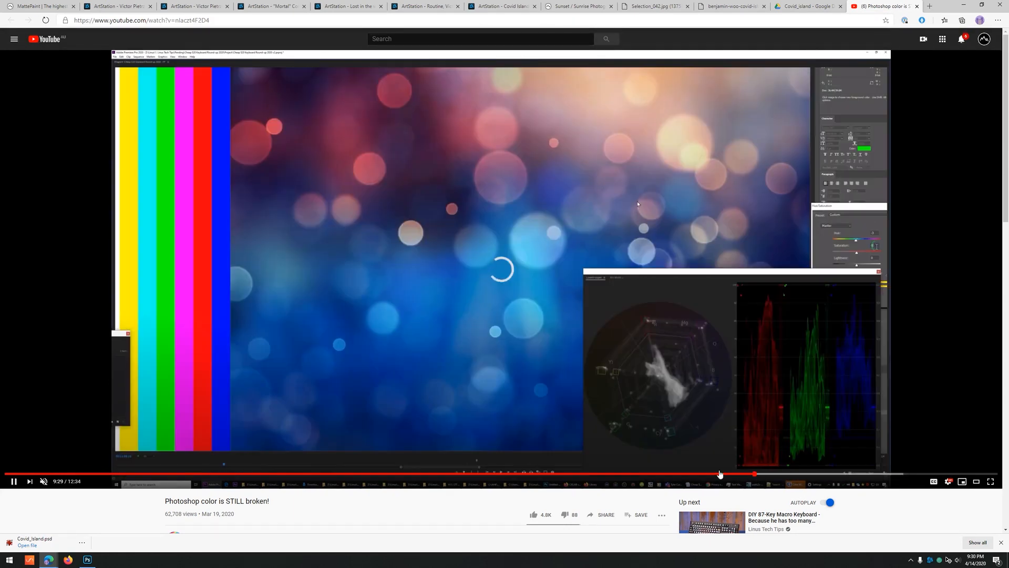
pyautogui.click(471, 255)
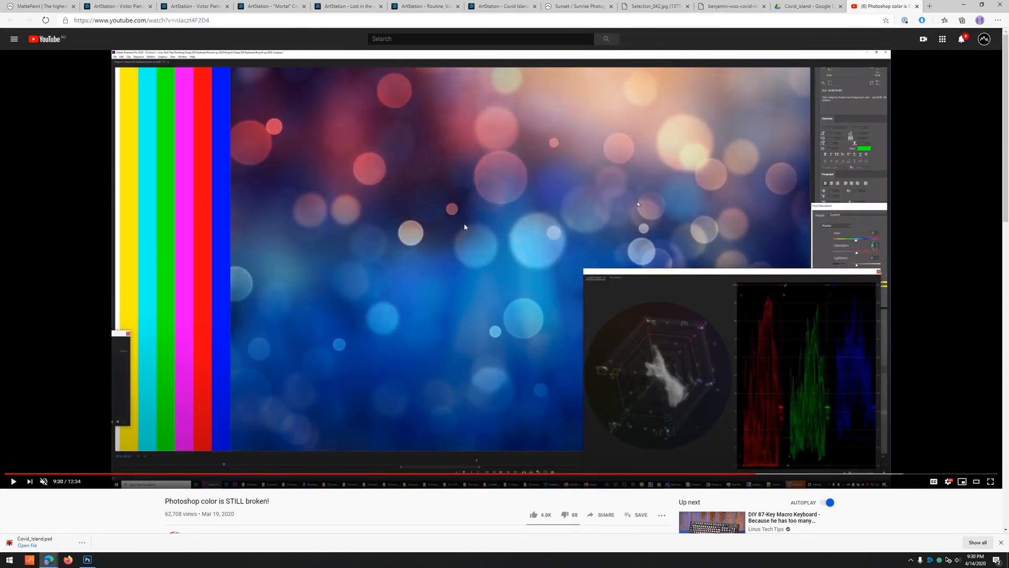
pyautogui.click(536, 247)
pyautogui.click(350, 274)
pyautogui.click(498, 226)
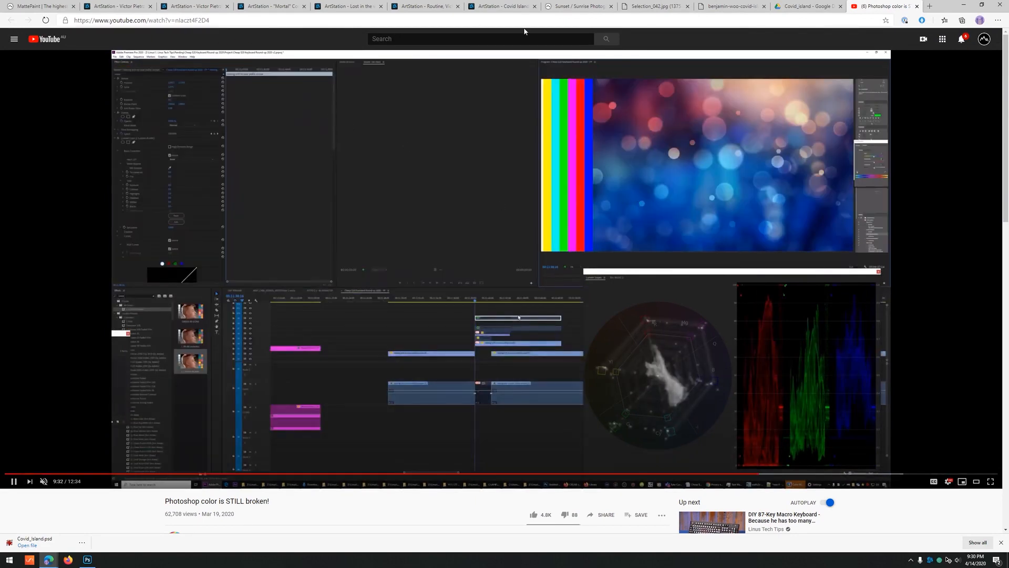
# - Close the video's browser tab, return to Photoshop, and hide the Hue/Saturation adjustment layer
pyautogui.hotkey('ctrl', 'w')
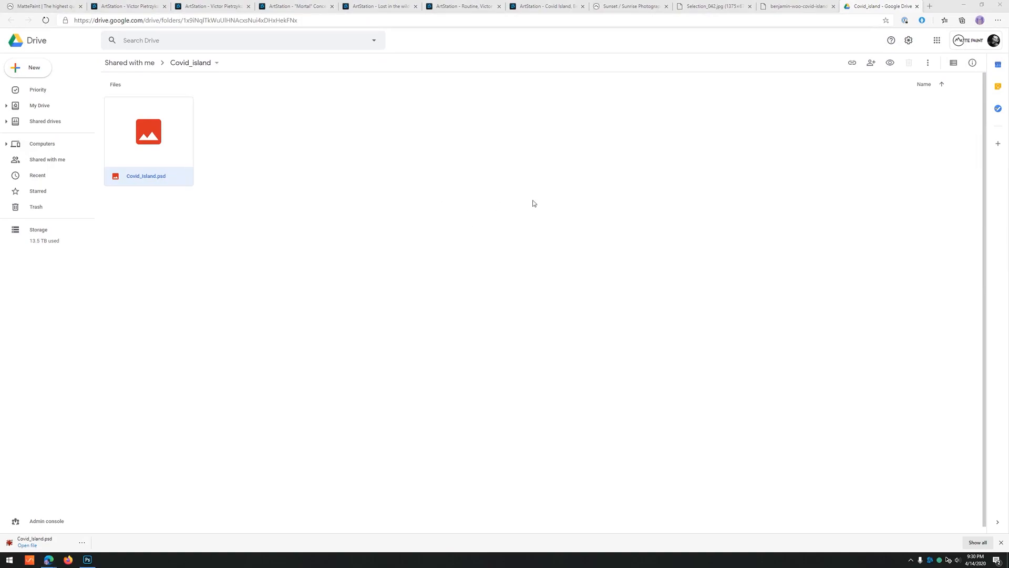
pyautogui.hotkey('alt', 'Tab')
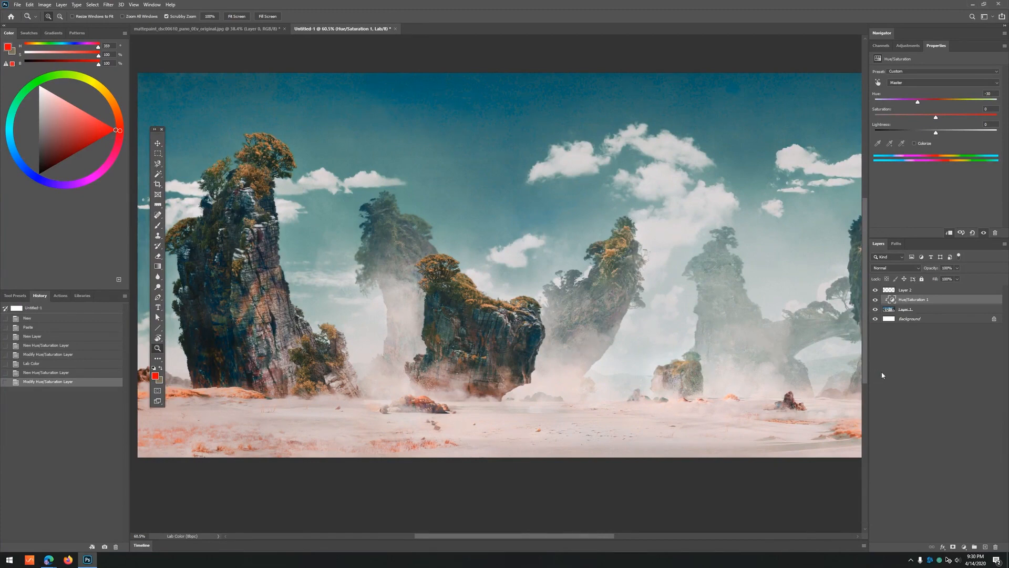
pyautogui.click(876, 300)
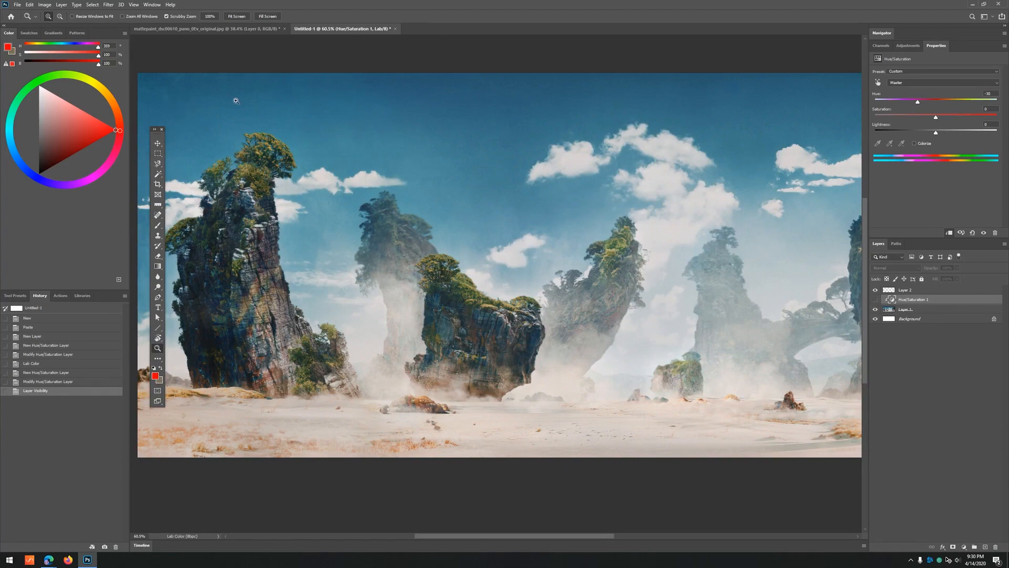
pyautogui.press('super')
pyautogui.press('Escape')
# - Check the painting document's colour mode options without changing the mode
pyautogui.click(52, 7)
pyautogui.moveTo(56, 13)
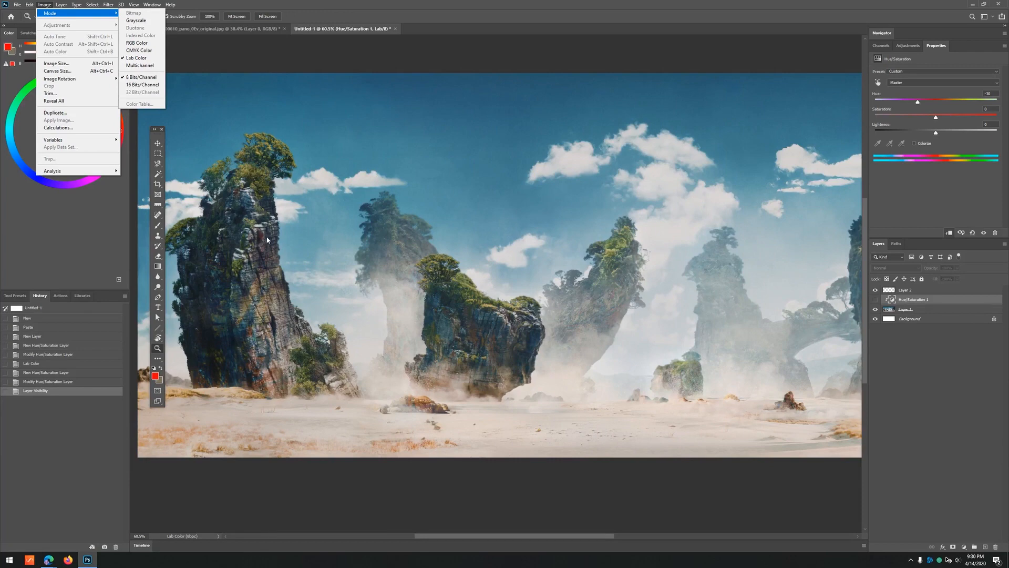
pyautogui.click(297, 210)
# - Create a new white 3840 × 1610 px RGB document at 72 pixels/inch and activate the Gradient tool
pyautogui.hotkey('ctrl', 'n')
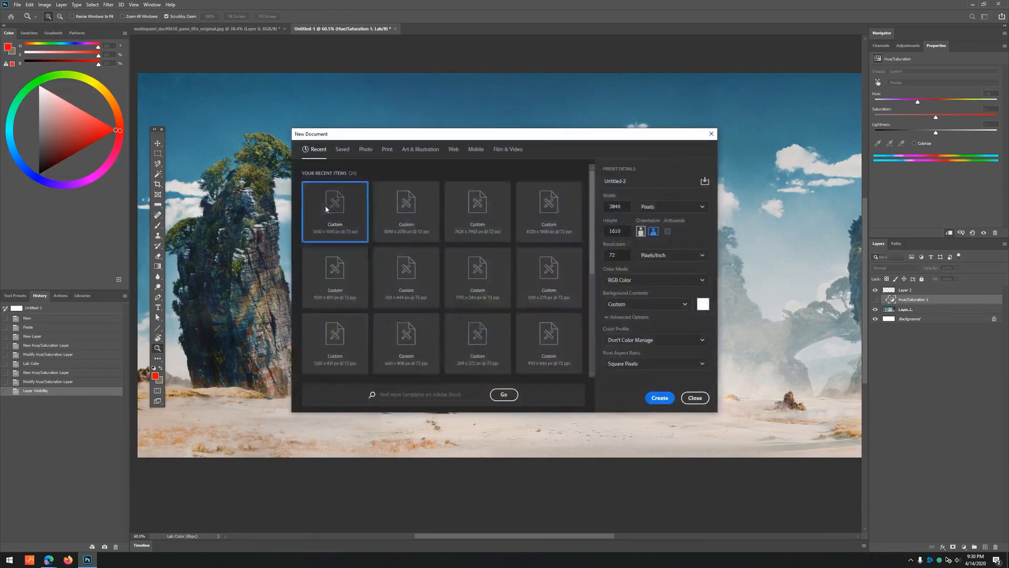
pyautogui.click(662, 401)
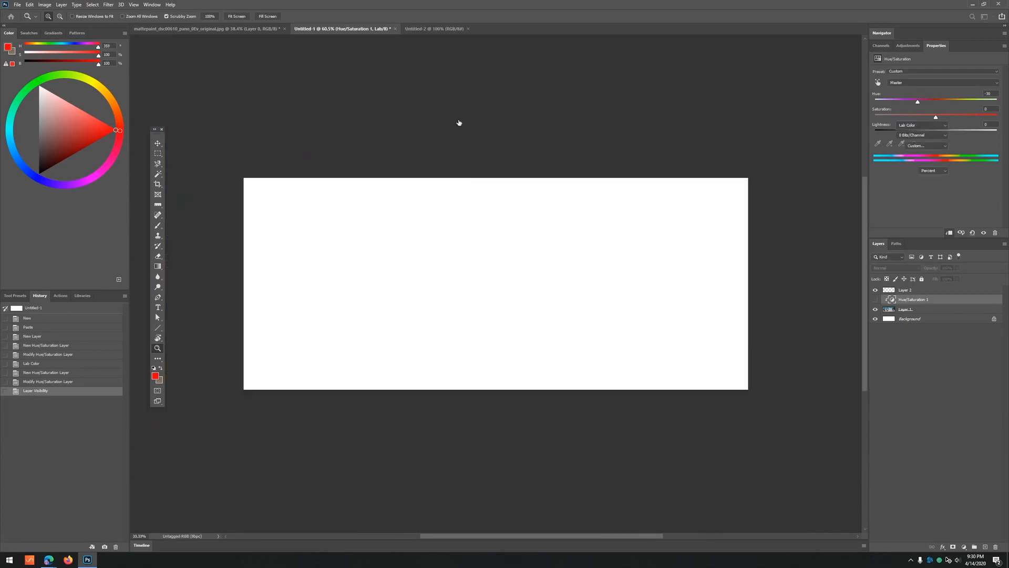
pyautogui.press('g')
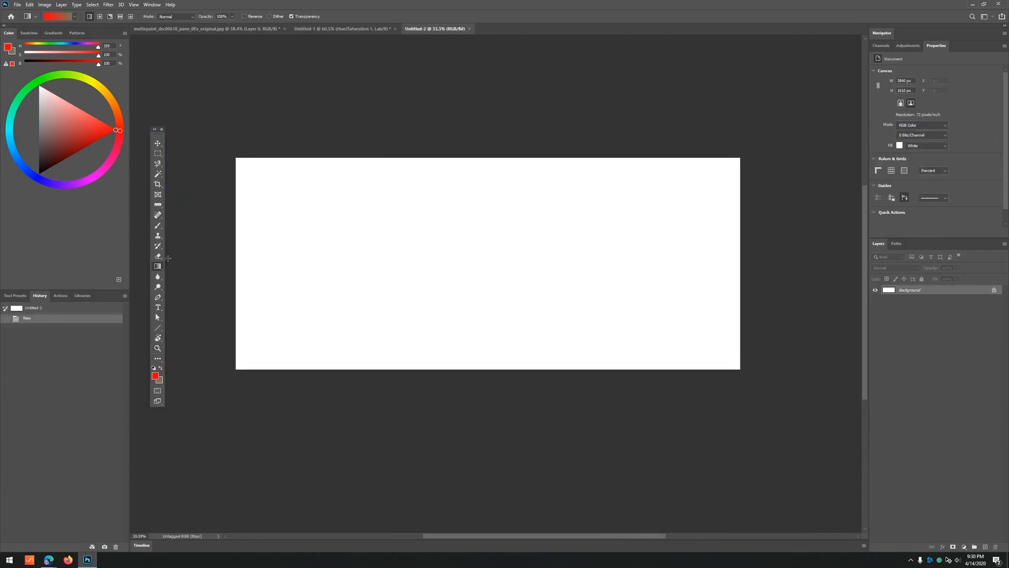
# - Reset the colours to default, swap them, and fill the Background with a horizontal white-to-black linear gradient
pyautogui.moveTo(236, 256); pyautogui.dragTo(741, 294)
pyautogui.click(161, 368)
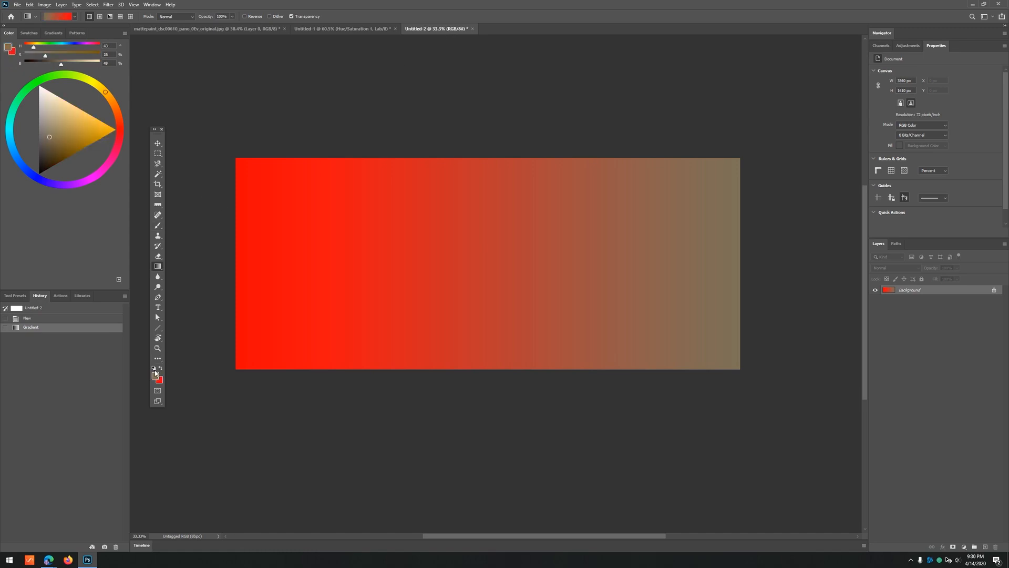
pyautogui.click(154, 368)
pyautogui.click(160, 367)
pyautogui.moveTo(236, 273); pyautogui.dragTo(741, 333)
pyautogui.press('z')
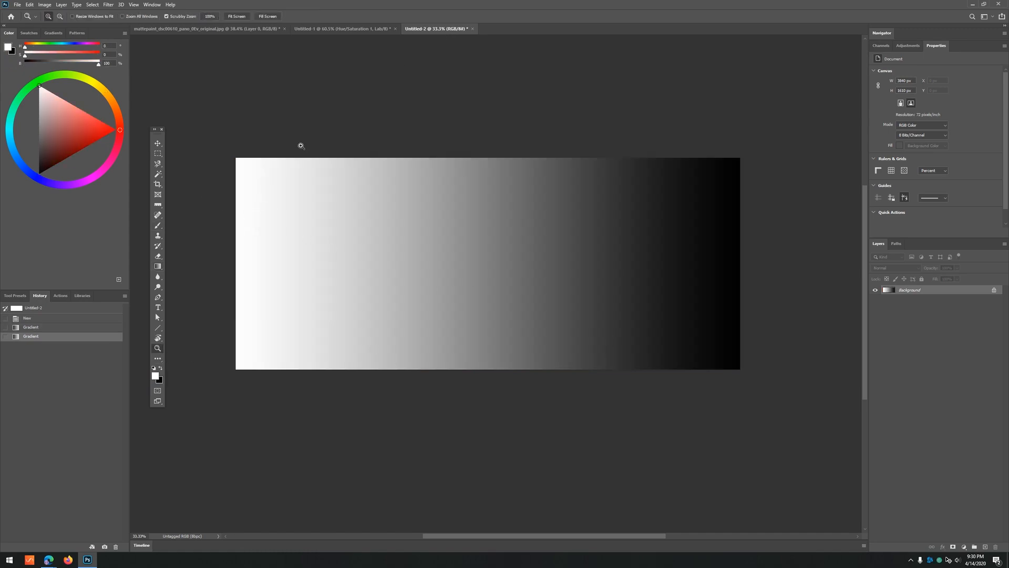
pyautogui.press('b')
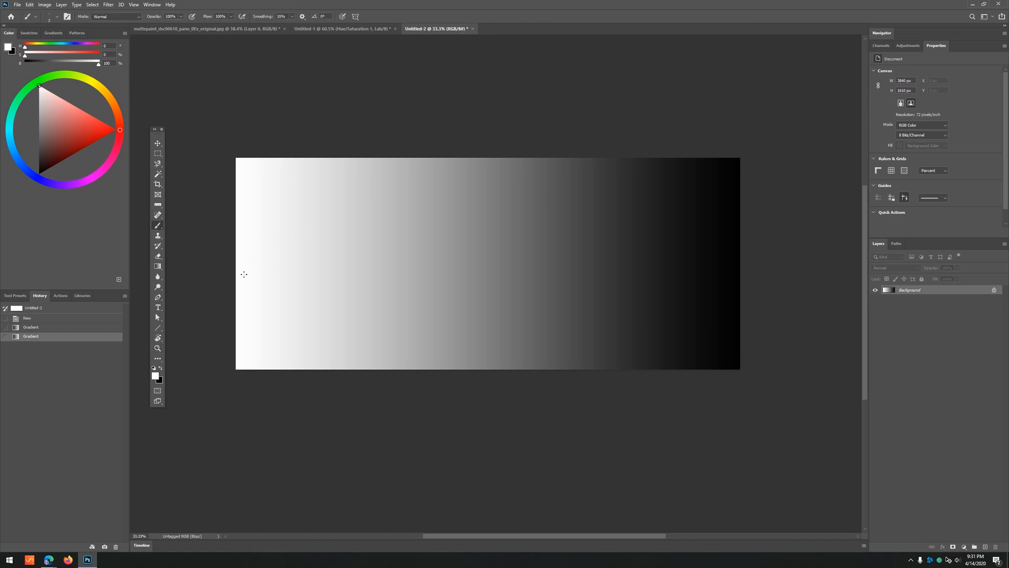
pyautogui.moveTo(244, 273); pyautogui.dragTo(254, 273)
pyautogui.hotkey('ctrl', 'z')
# - Examine the dark end of the 8-bit gradient up close for banding, then return to the whole canvas
pyautogui.press('z')
pyautogui.moveTo(698, 248); pyautogui.dragTo(746, 236)
pyautogui.moveTo(564, 216); pyautogui.dragTo(645, 219)
pyautogui.moveTo(645, 219); pyautogui.dragTo(598, 245)
pyautogui.click(589, 234)
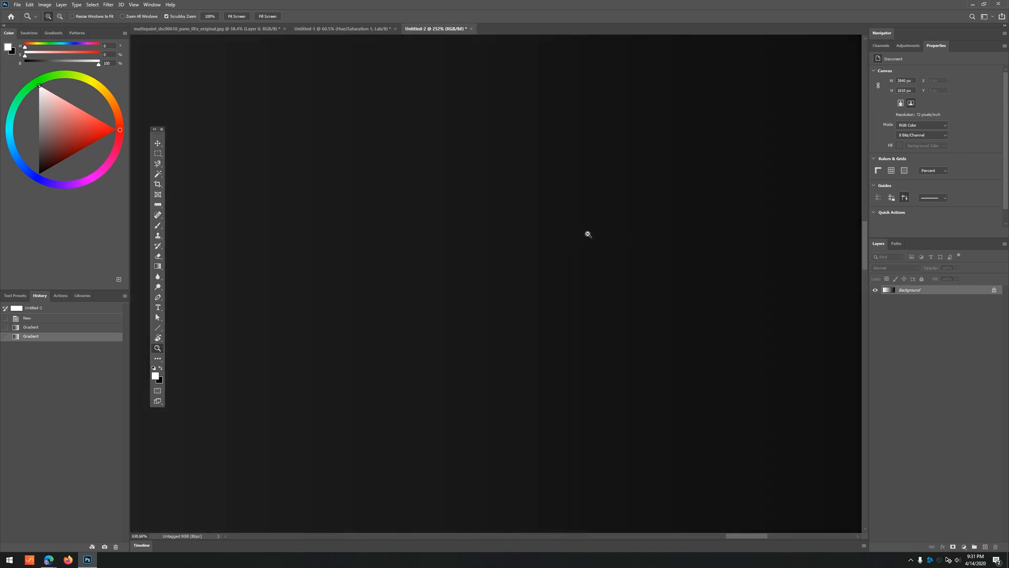
pyautogui.moveTo(464, 227); pyautogui.dragTo(497, 207)
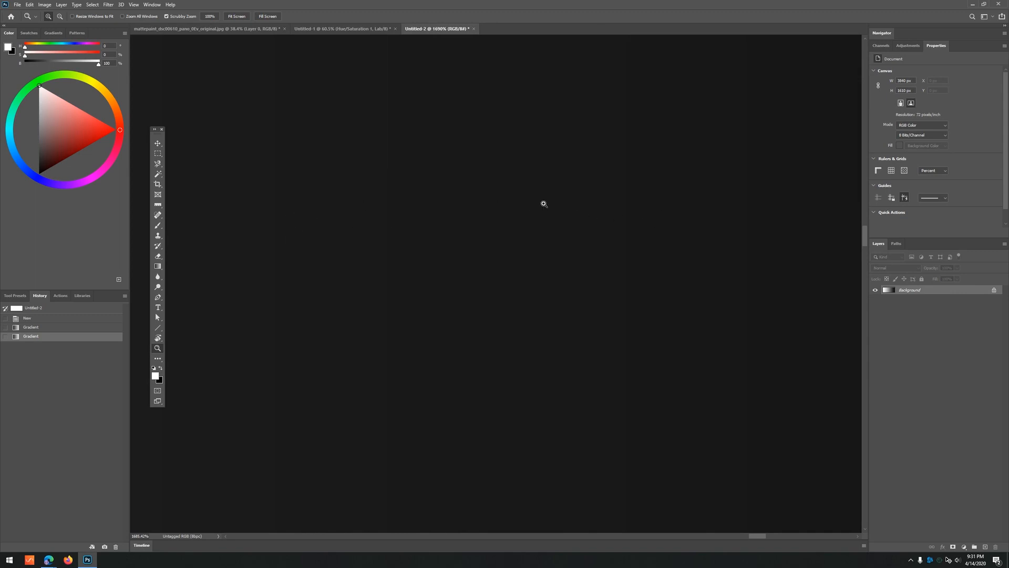
pyautogui.hotkey('ctrl', '0')
pyautogui.moveTo(486, 208); pyautogui.dragTo(563, 224)
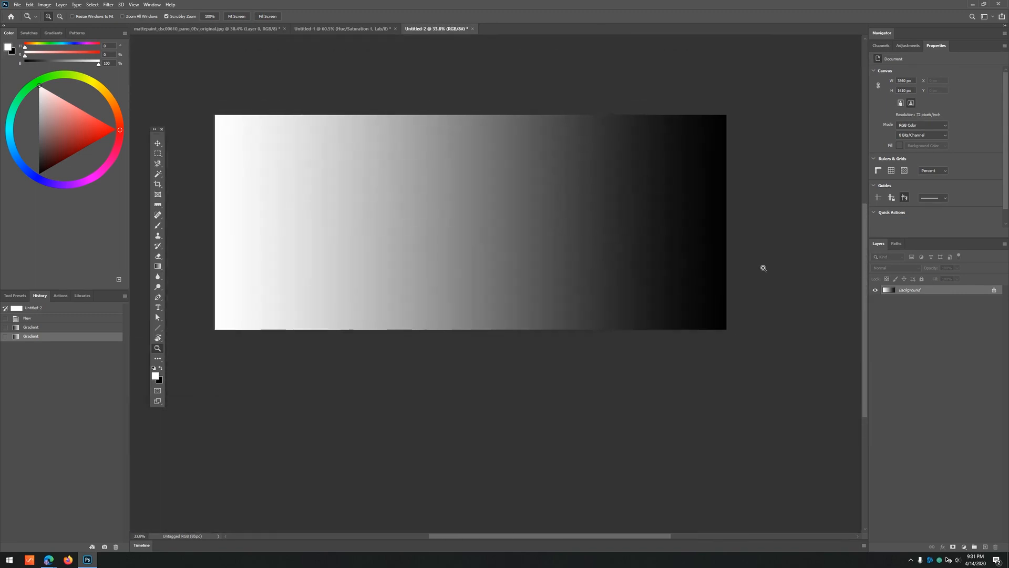
# - Unlock the Background layer, duplicate it, and clear all pixels from the duplicate
pyautogui.click(994, 291)
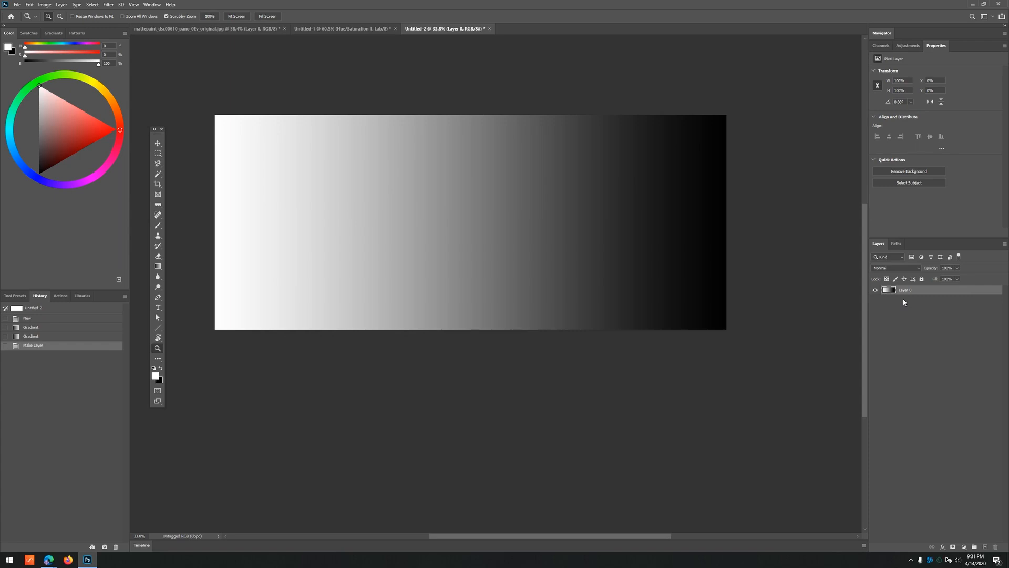
pyautogui.hotkey('ctrl', 'j')
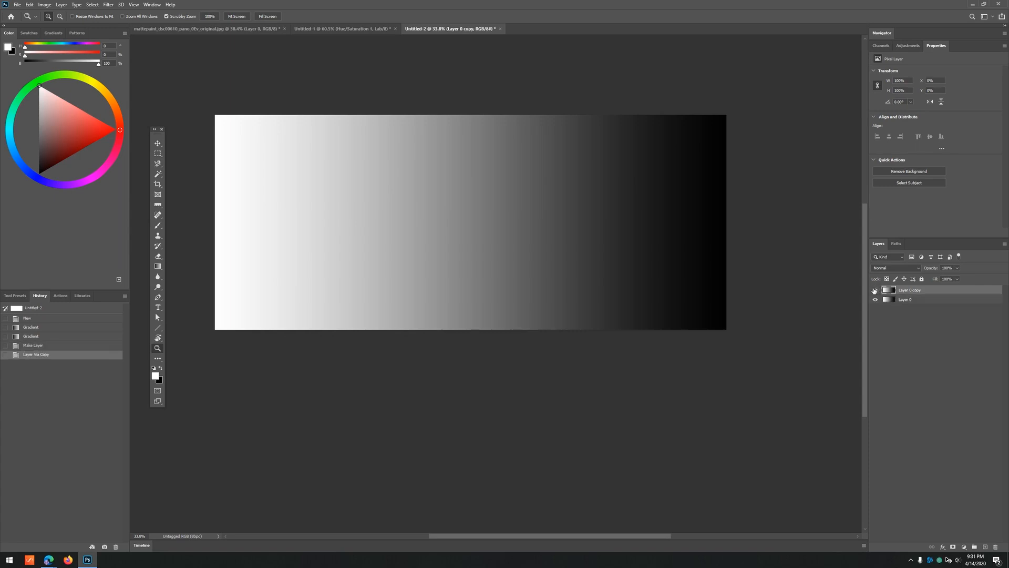
pyautogui.hotkey('ctrl', 'a')
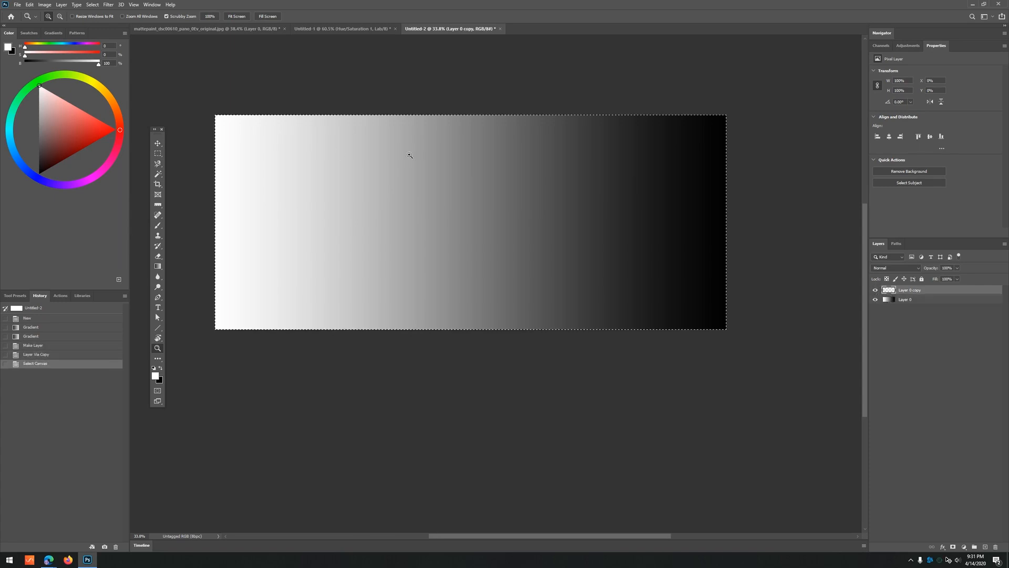
pyautogui.press('Delete')
pyautogui.hotkey('ctrl', 'd')
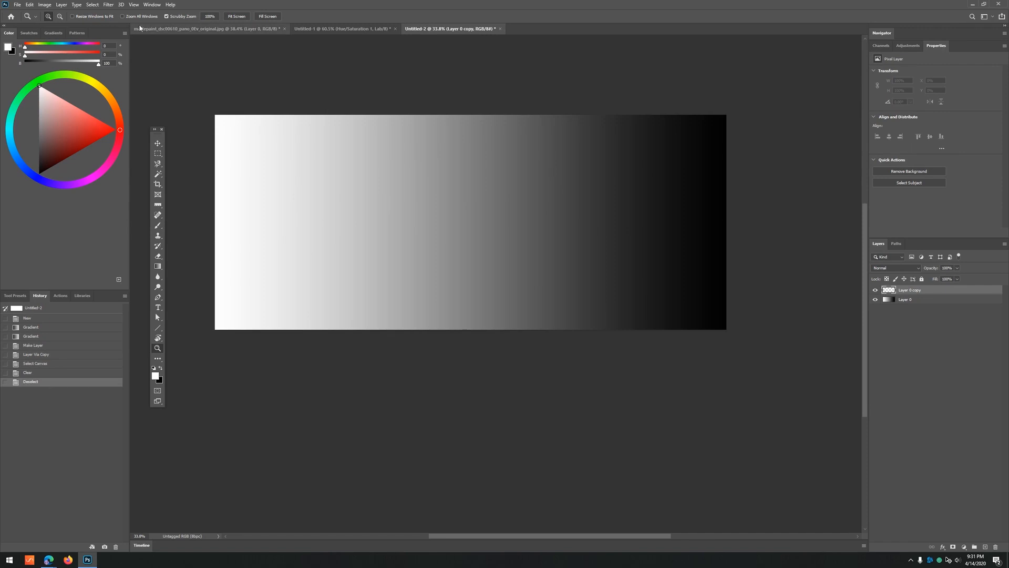
# - Convert the document to 16 Bits/Channel and fill the empty layer copy with a horizontal white-to-black gradient
pyautogui.click(45, 5)
pyautogui.click(45, 5)
pyautogui.click(45, 5)
pyautogui.moveTo(79, 13)
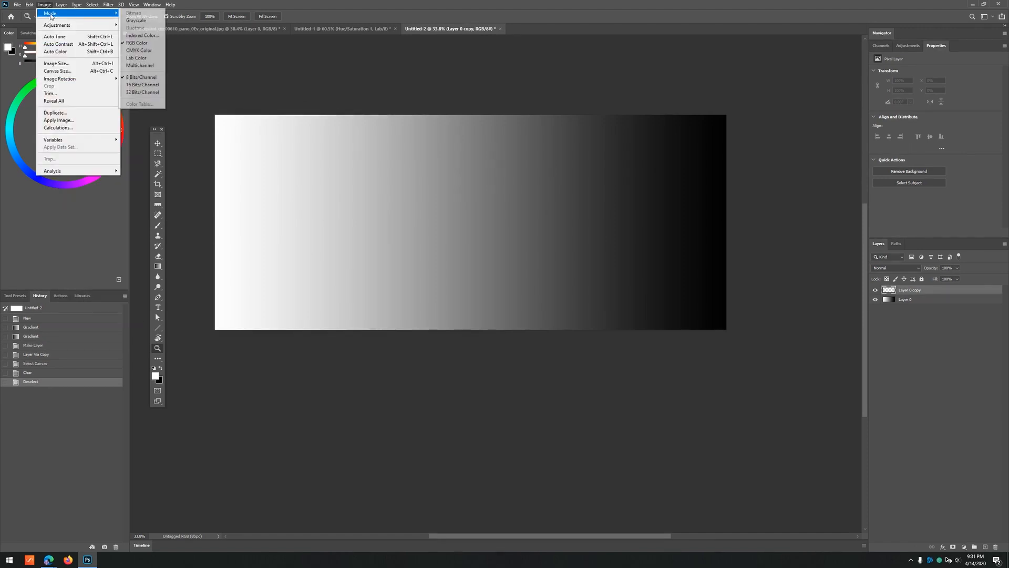
pyautogui.click(136, 85)
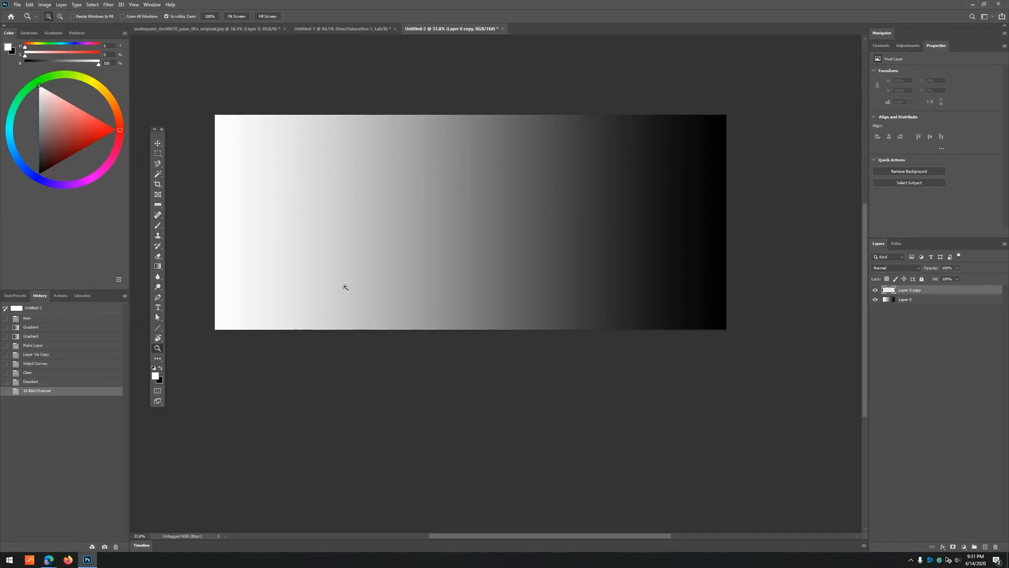
pyautogui.press('g')
pyautogui.moveTo(214, 221); pyautogui.dragTo(726, 258)
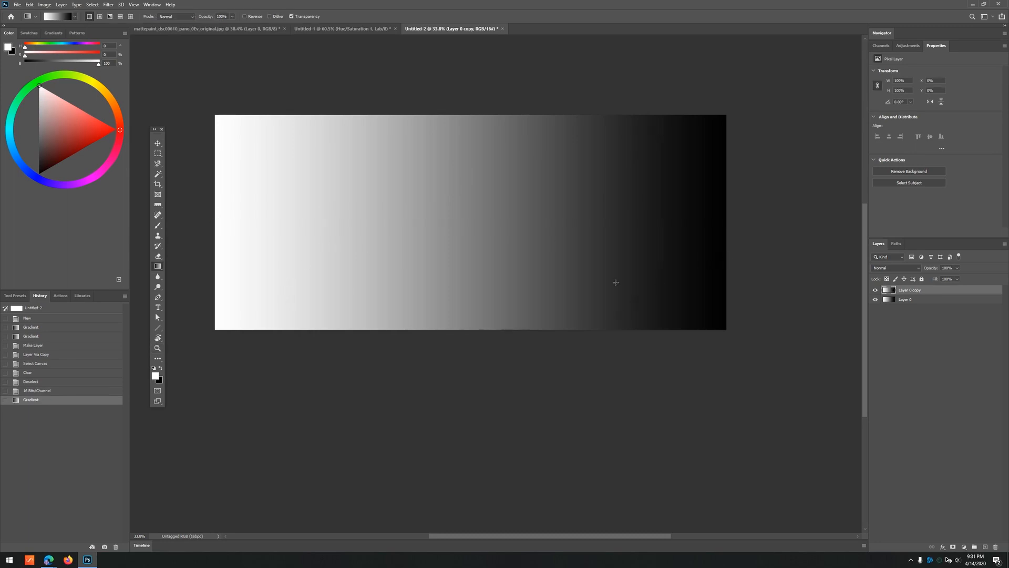
# - Compare the dark tones of the 16-bit layer copy and the original gradient by toggling the copy's visibility
pyautogui.press('z')
pyautogui.moveTo(688, 190); pyautogui.dragTo(606, 244)
pyautogui.click(875, 290)
pyautogui.moveTo(669, 247); pyautogui.dragTo(691, 237)
pyautogui.click(875, 291)
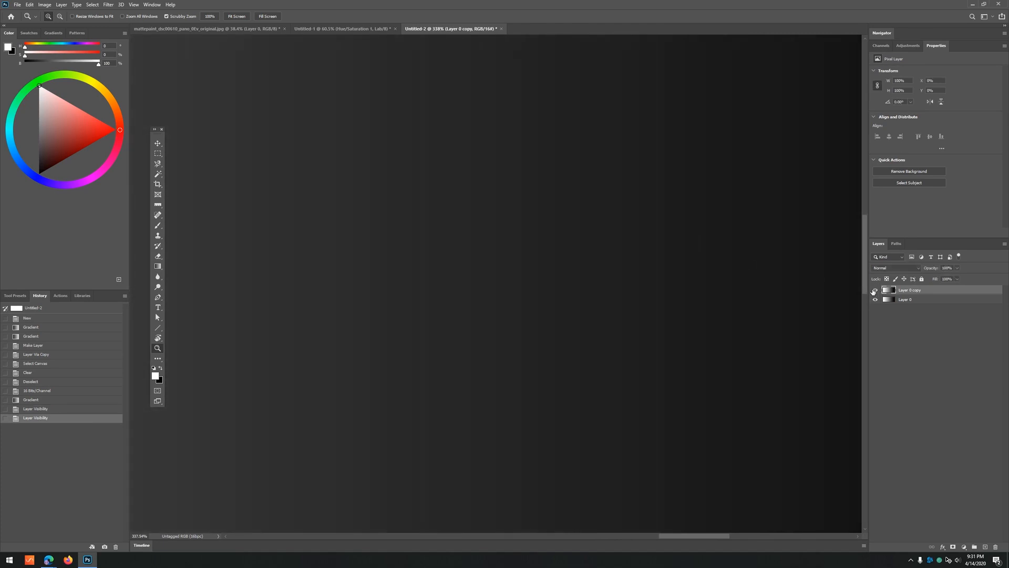
pyautogui.click(875, 291)
pyautogui.moveTo(496, 193); pyautogui.dragTo(657, 255)
pyautogui.click(875, 290)
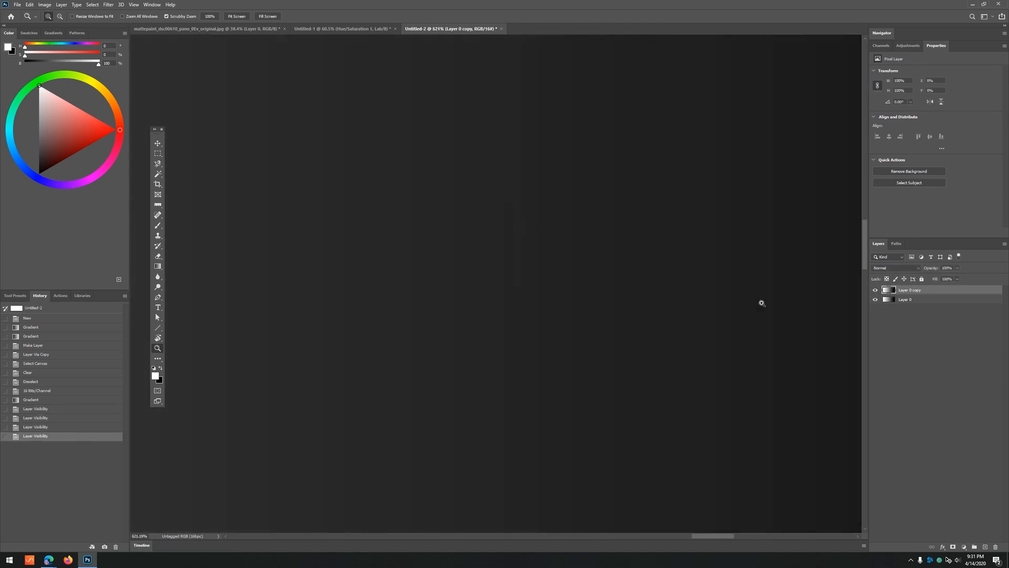
pyautogui.moveTo(484, 254); pyautogui.dragTo(452, 255)
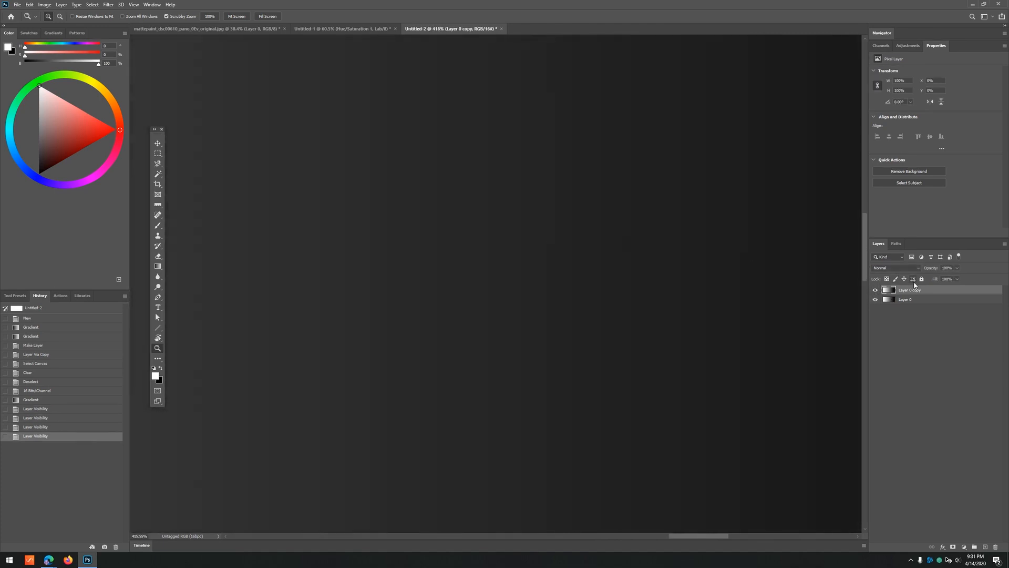
pyautogui.click(875, 290)
pyautogui.click(876, 292)
pyautogui.moveTo(551, 207); pyautogui.dragTo(263, 200)
# - Enable Dither for the Gradient tool and redraw the white-to-black gradient across the layer copy
pyautogui.press('g')
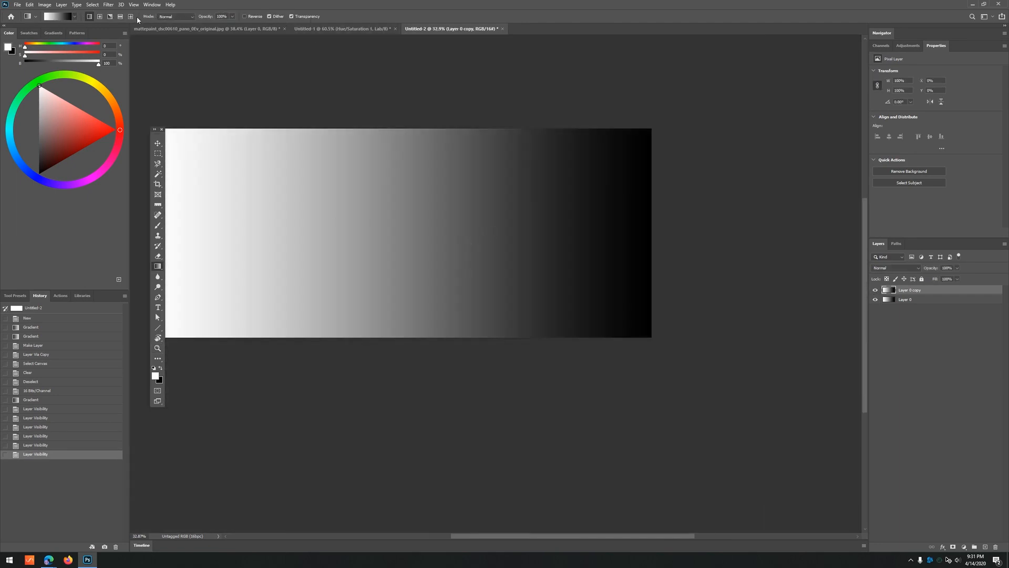
pyautogui.scroll(-2, 418, 204)
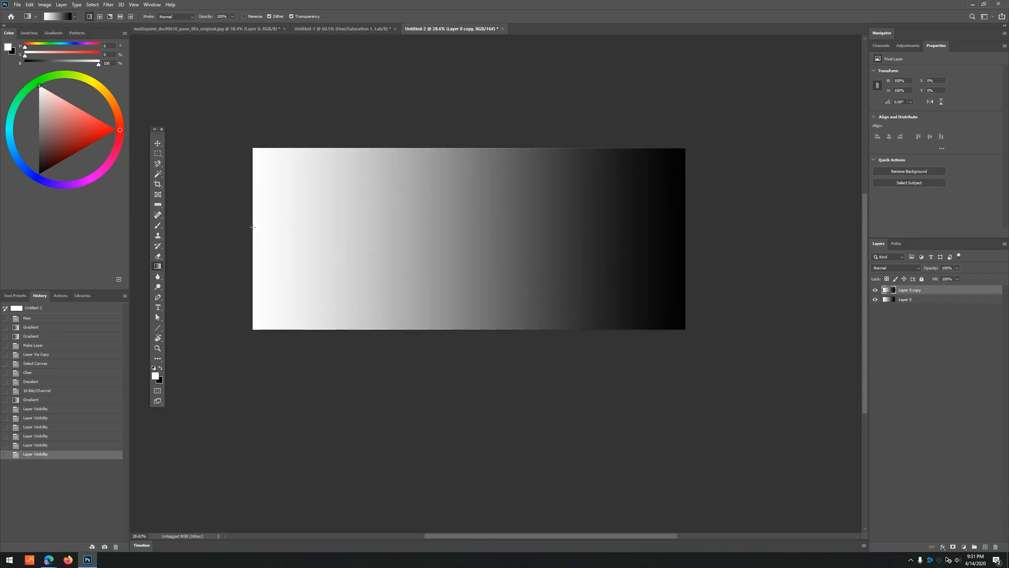
pyautogui.moveTo(252, 227); pyautogui.dragTo(686, 260)
# - Compare the dithered gradient's dark area with the layer below by toggling the layer copy's visibility
pyautogui.press('z')
pyautogui.moveTo(624, 207); pyautogui.dragTo(657, 232)
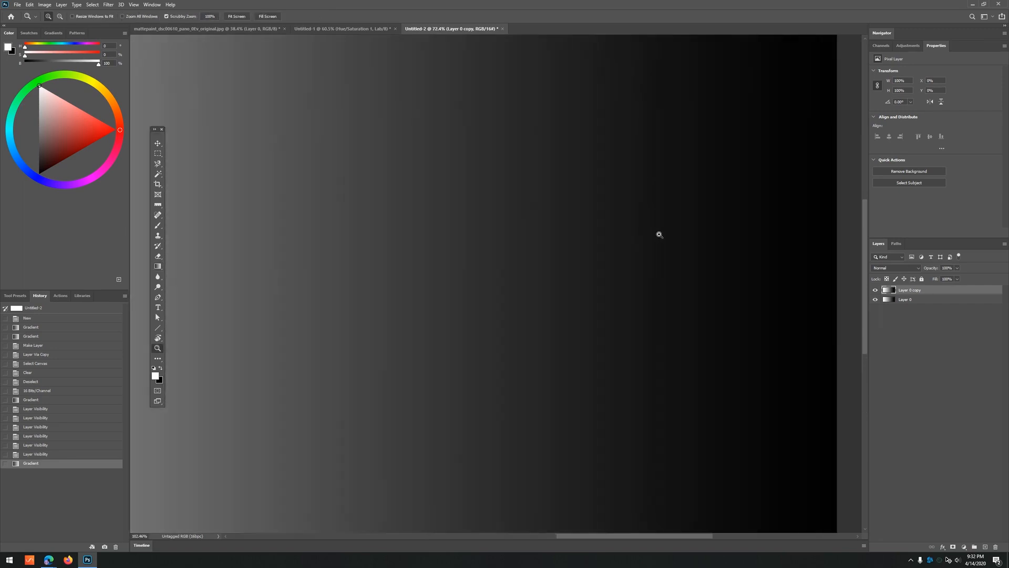
pyautogui.click(875, 290)
pyautogui.click(875, 290)
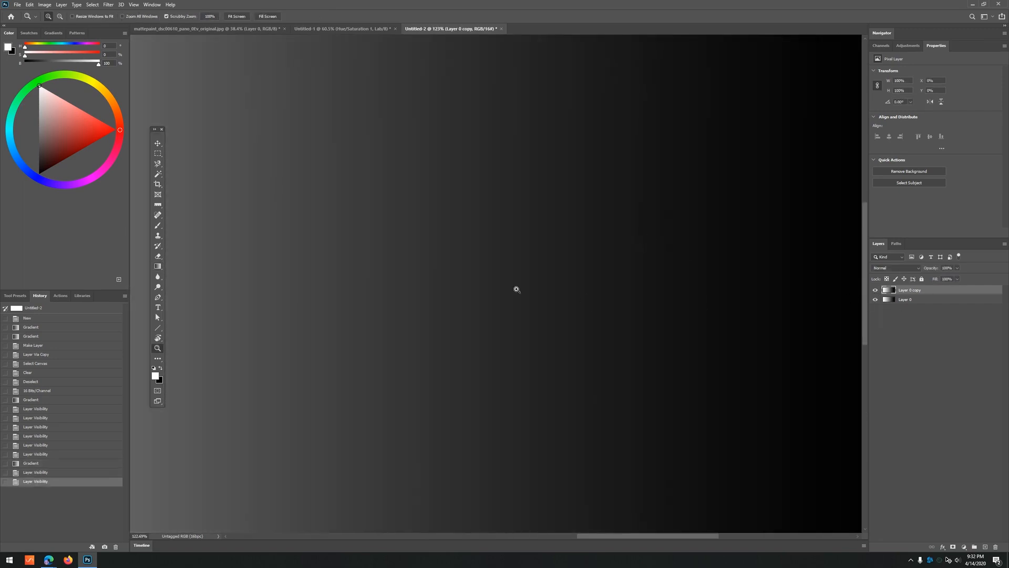
pyautogui.moveTo(516, 288); pyautogui.dragTo(715, 285)
pyautogui.click(875, 290)
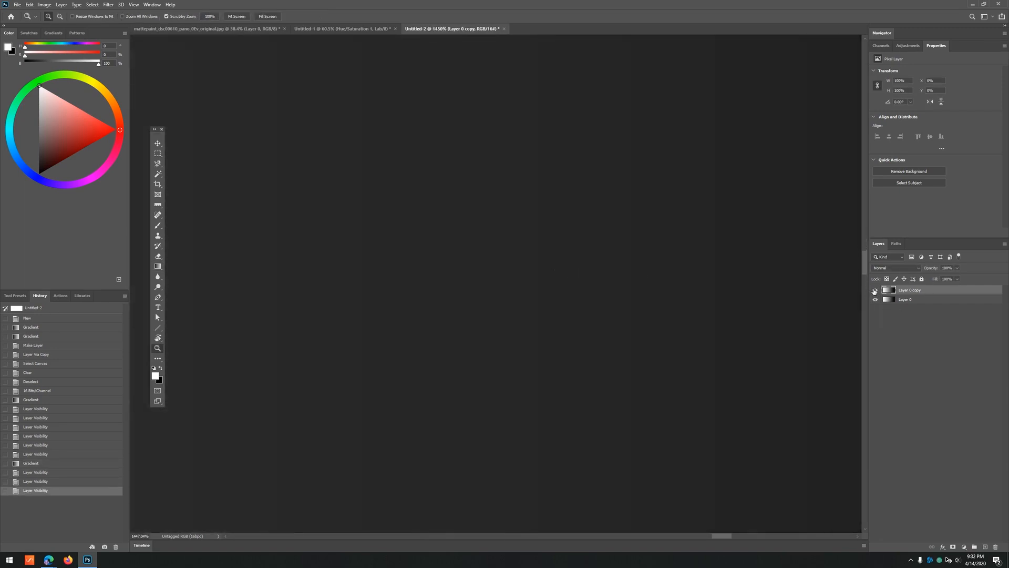
pyautogui.click(875, 290)
pyautogui.moveTo(480, 241); pyautogui.dragTo(367, 282)
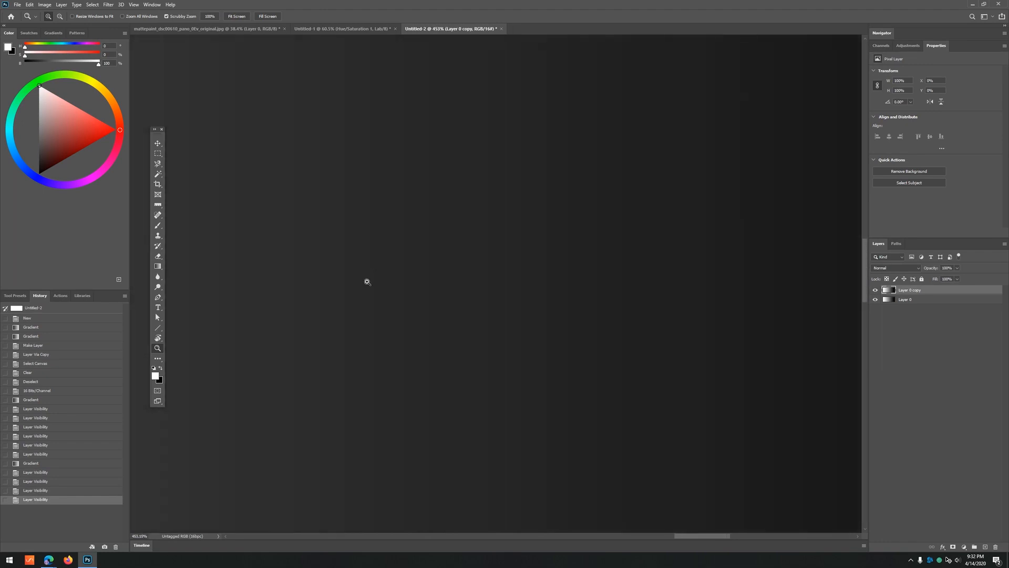
# - Try clearing the layer copy and inspect the original gradient beneath it
pyautogui.hotkey('ctrl', 'a')
pyautogui.press('Delete')
pyautogui.hotkey('ctrl', 'd')
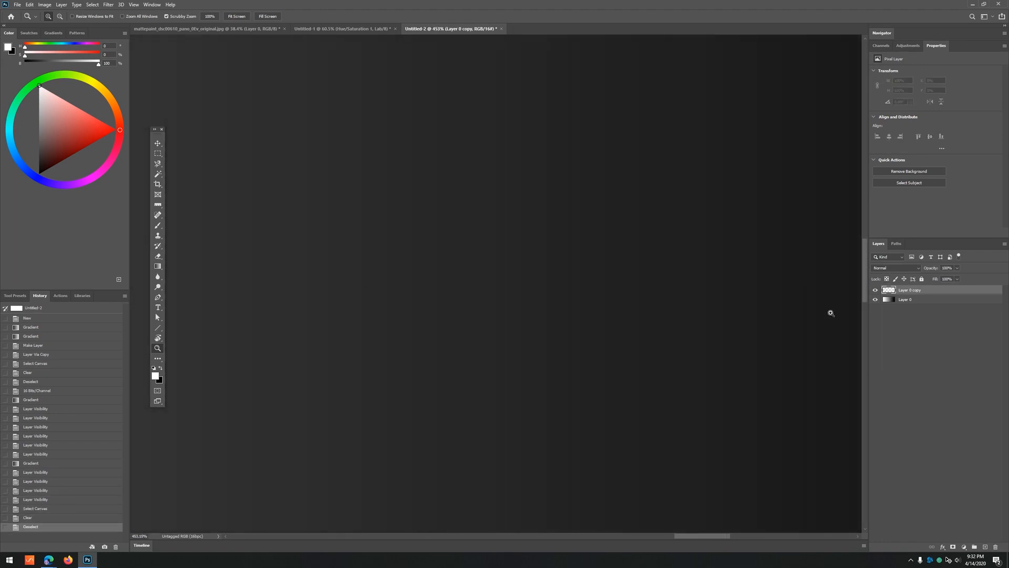
pyautogui.click(875, 290)
pyautogui.moveTo(556, 271); pyautogui.dragTo(528, 281)
pyautogui.moveTo(348, 270); pyautogui.dragTo(820, 328)
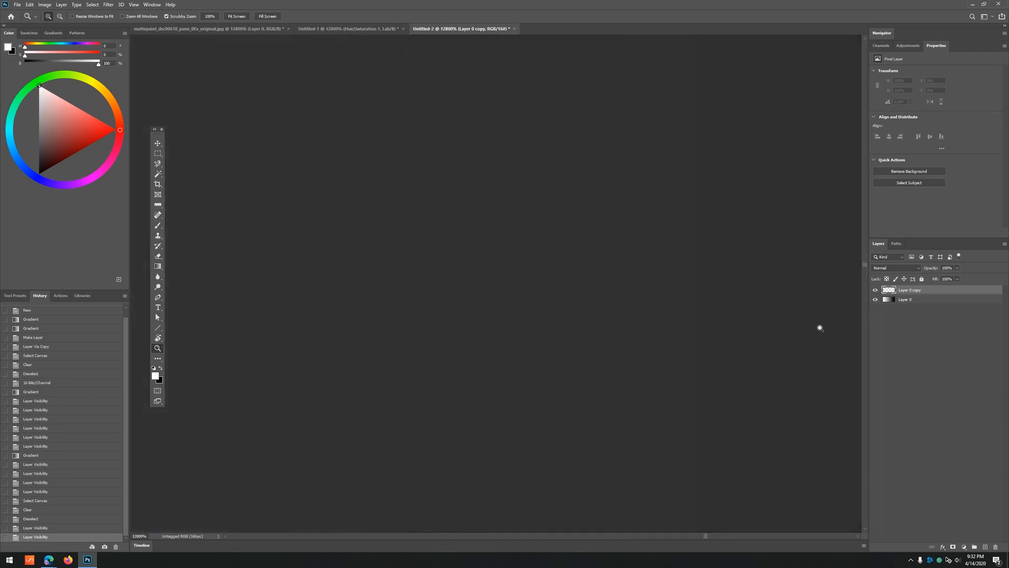
pyautogui.moveTo(554, 273); pyautogui.dragTo(470, 301)
pyautogui.press('g')
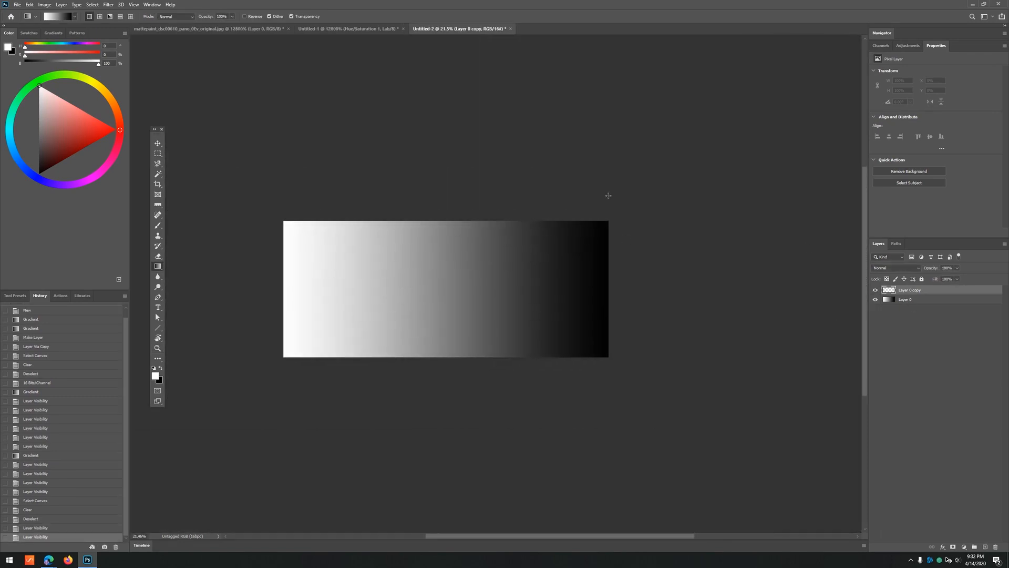
# - Undo the clearing of the layer copy and remove the canvas selection
pyautogui.hotkey('ctrl', 'z')
pyautogui.hotkey('ctrl', 'z')
pyautogui.hotkey('ctrl', 'z')
pyautogui.hotkey('ctrl', 'z')
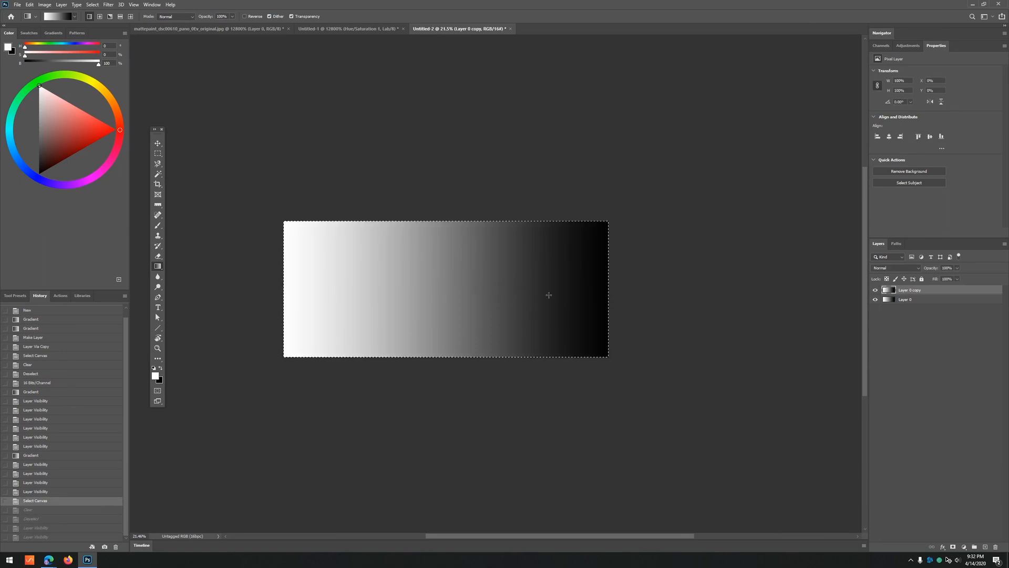
pyautogui.hotkey('ctrl', 'd')
# - Add a Levels adjustment clipped to the layer copy, with midtones at 0.49 and the white input level at 46
pyautogui.click(963, 547)
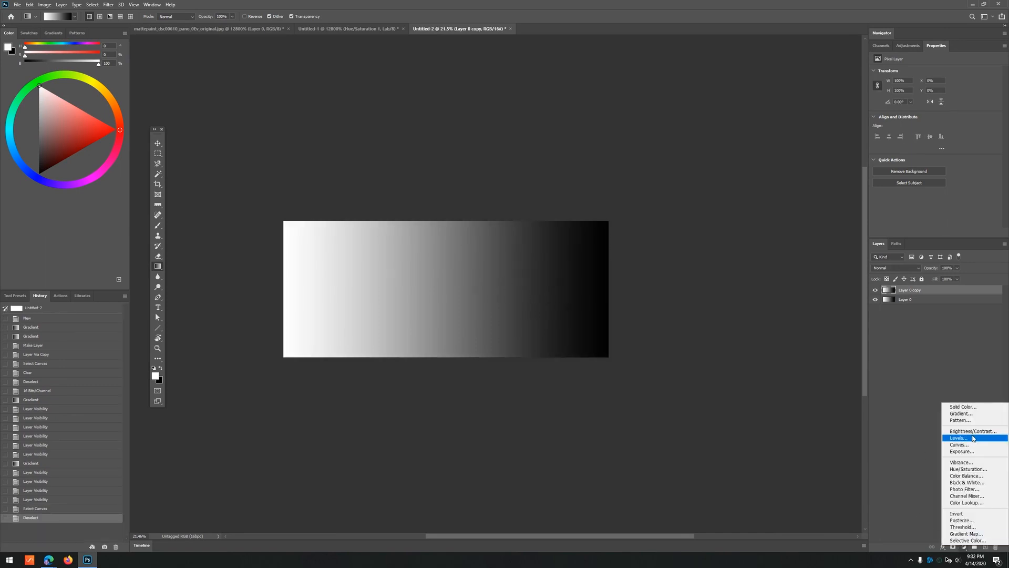
pyautogui.click(967, 444)
pyautogui.moveTo(991, 129); pyautogui.dragTo(909, 129)
# - Check the layer copy under Levels in the dark area, and release the clipping mask so Levels affects both gradients
pyautogui.press('z')
pyautogui.moveTo(579, 277); pyautogui.dragTo(781, 284)
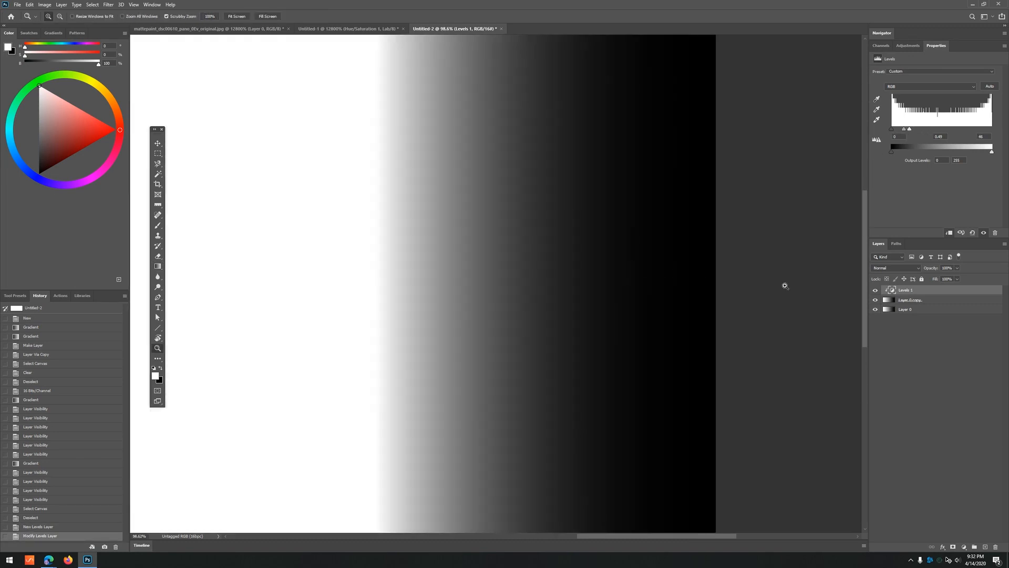
pyautogui.click(875, 300)
pyautogui.click(875, 300)
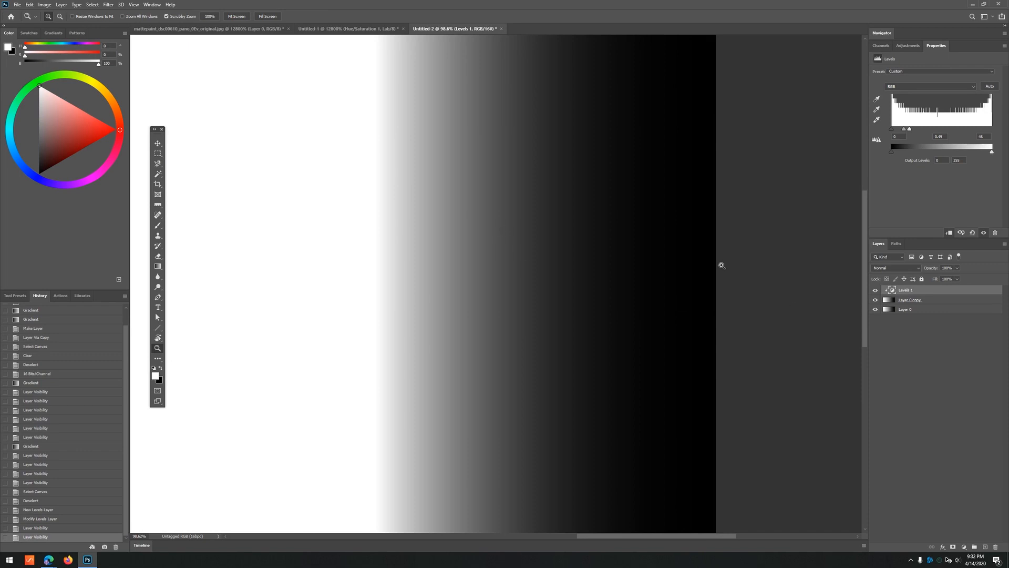
pyautogui.keyDown('alt'); pyautogui.click(876, 295); pyautogui.keyUp('alt')
# - Compare banding in the two gradients under Levels by toggling the layer copy's visibility and inspecting the dark tones closely
pyautogui.click(876, 300)
pyautogui.click(875, 300)
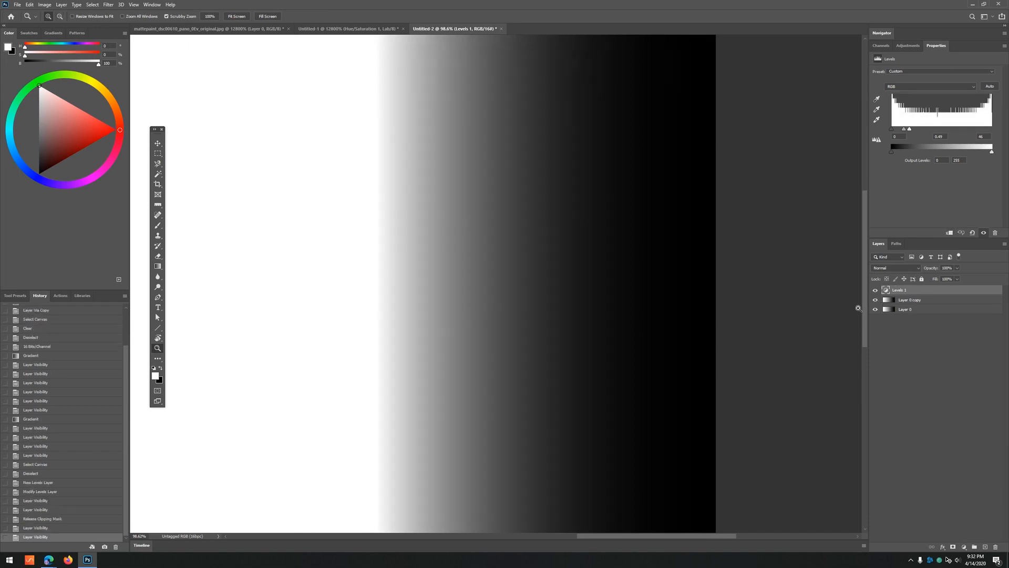
pyautogui.moveTo(442, 168); pyautogui.dragTo(548, 207)
pyautogui.press('v')
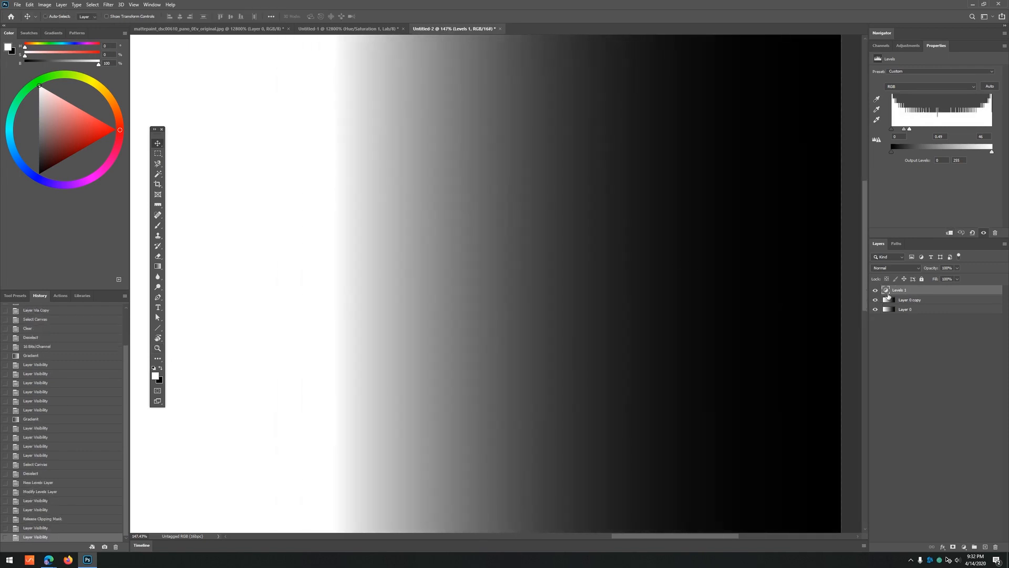
pyautogui.click(875, 300)
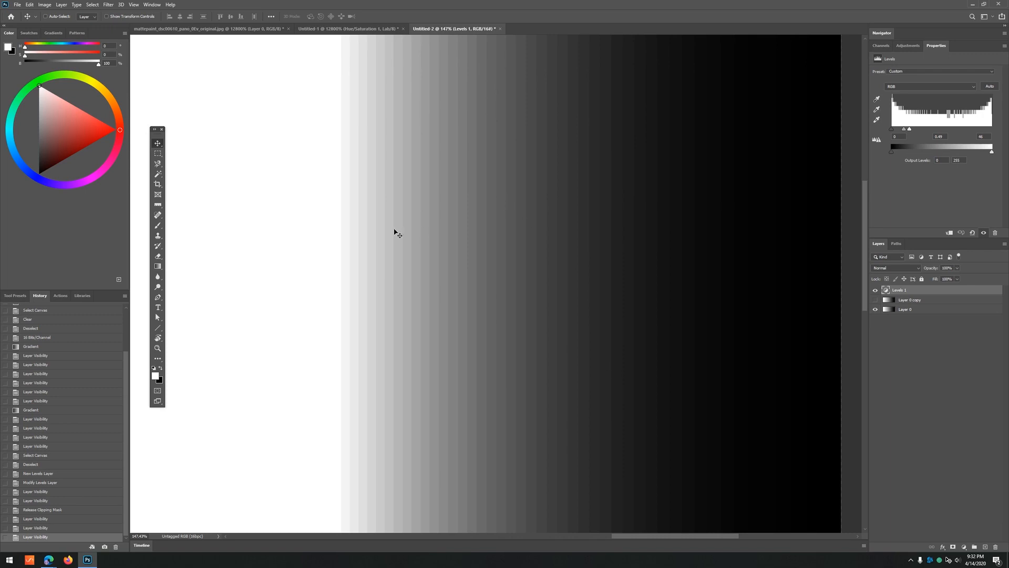
pyautogui.press('z')
pyautogui.scroll(2, 361, 239)
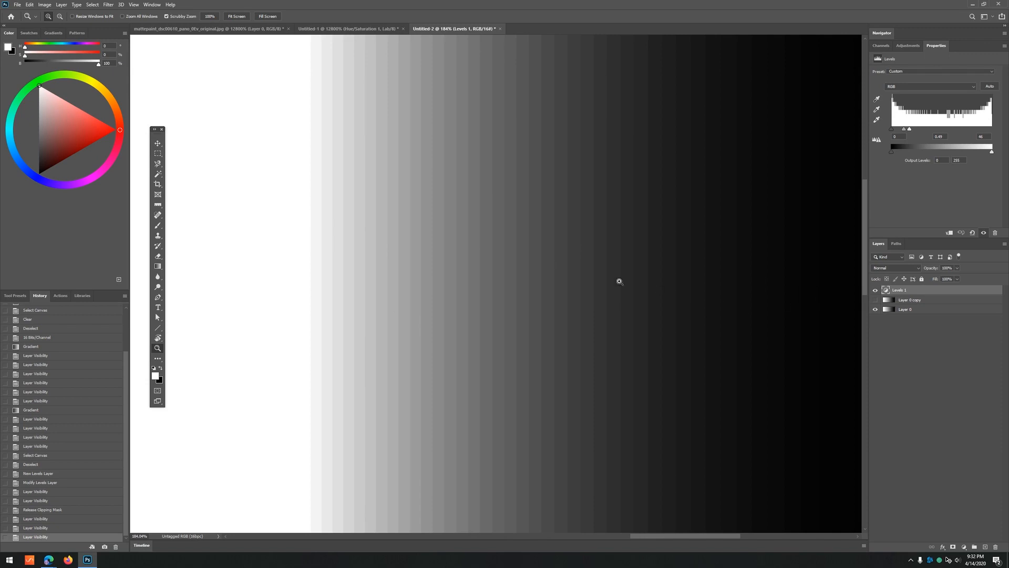
pyautogui.click(875, 300)
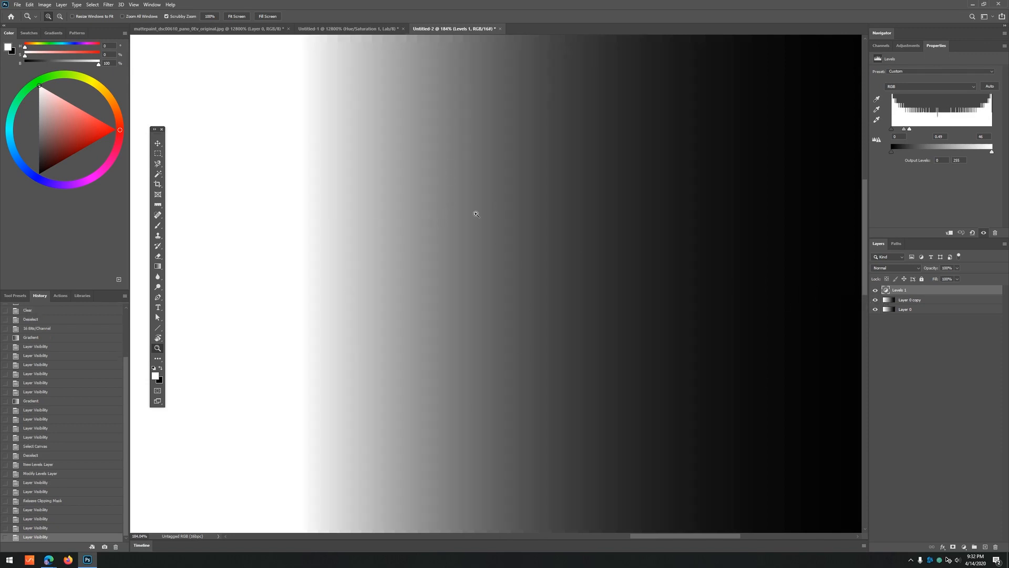
pyautogui.scroll(10, 767, 242)
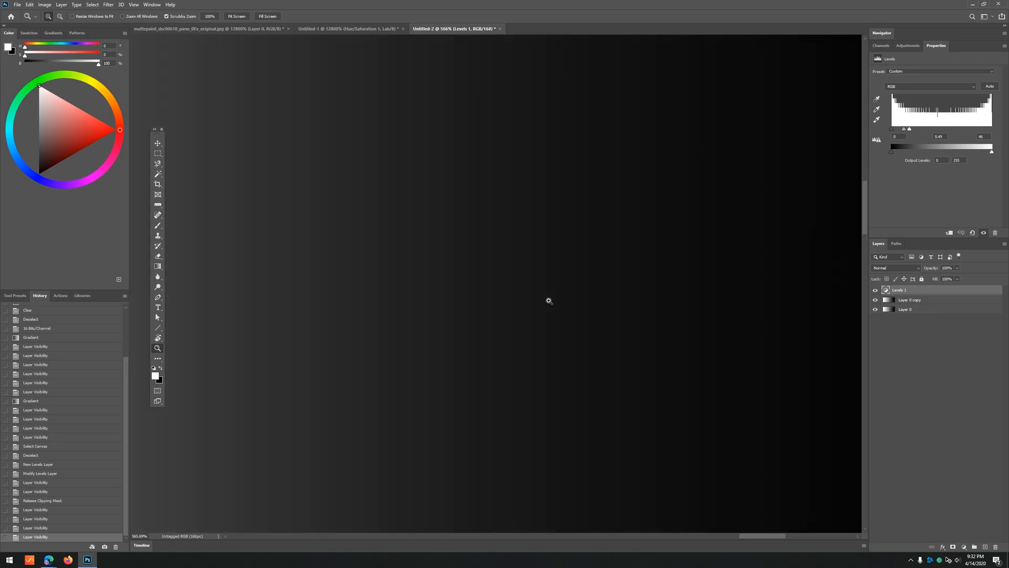
# - Compare the two gradients under Levels once more by toggling the layer copy and viewing the dark end at different magnifications
pyautogui.scroll(-10, 615, 268)
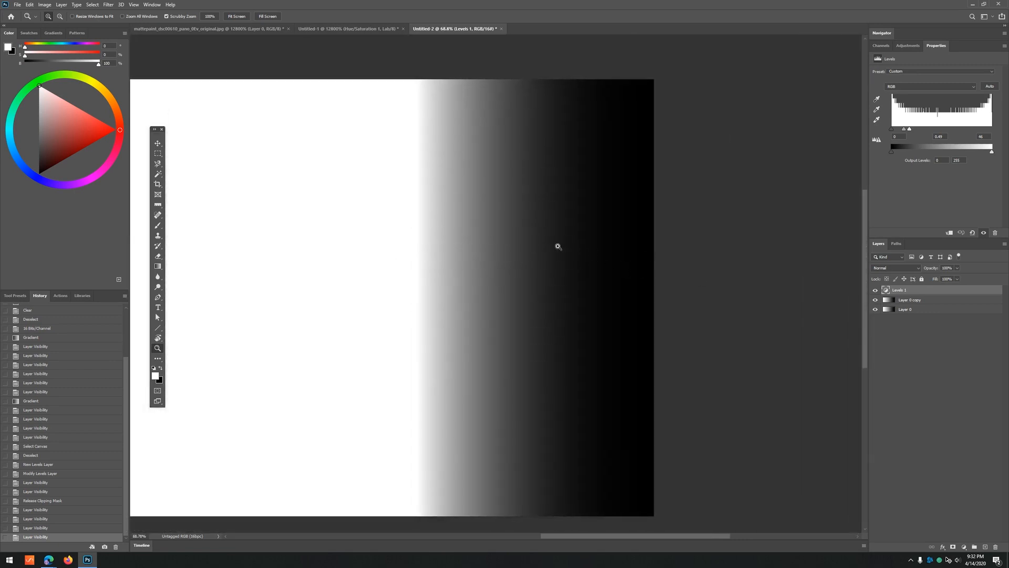
pyautogui.click(875, 299)
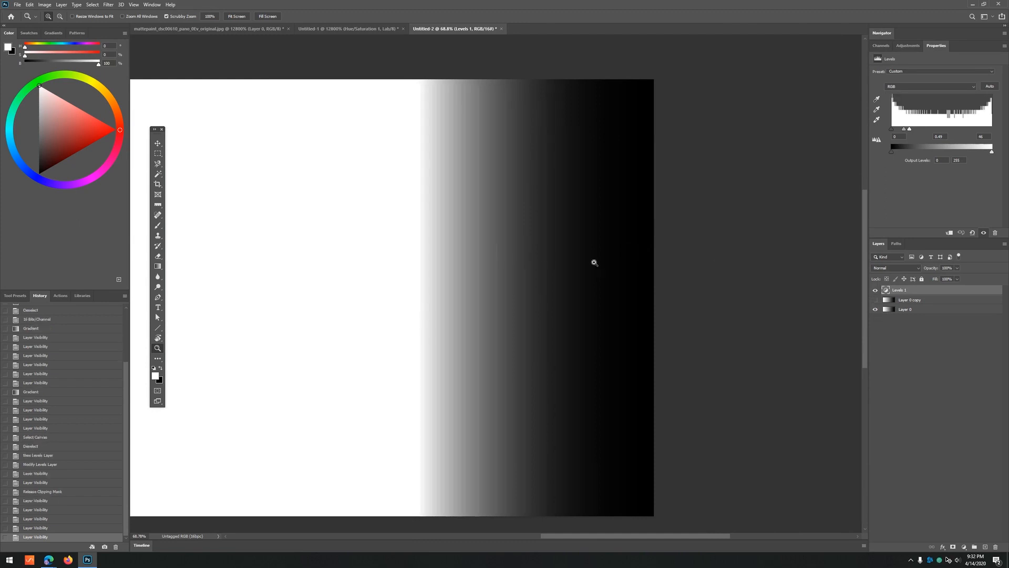
pyautogui.moveTo(594, 263); pyautogui.dragTo(722, 268)
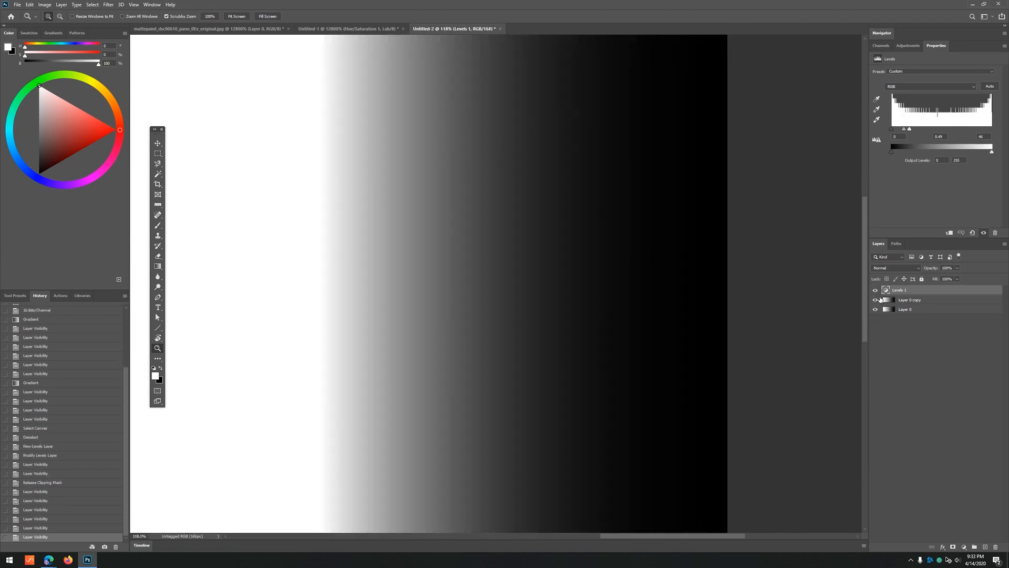
pyautogui.moveTo(630, 250)
pyautogui.mouseDown()
pyautogui.moveTo(601, 248)
pyautogui.moveTo(625, 250)
pyautogui.mouseUp()
pyautogui.press('b')
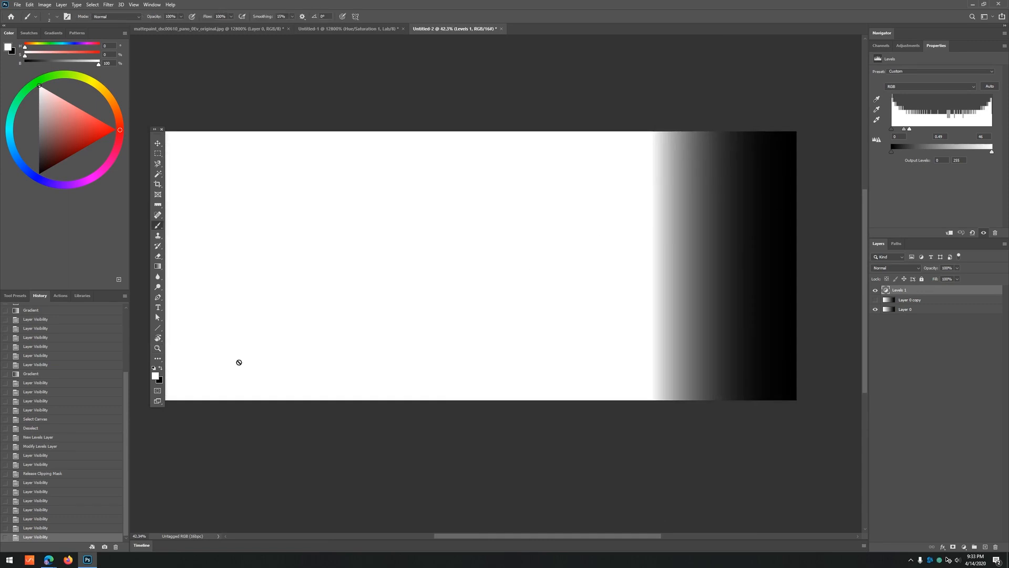
# - In the mountain panorama photo, show the Levels adjustment and set its midtones to 0.79 and white input level to 255
pyautogui.click(359, 29)
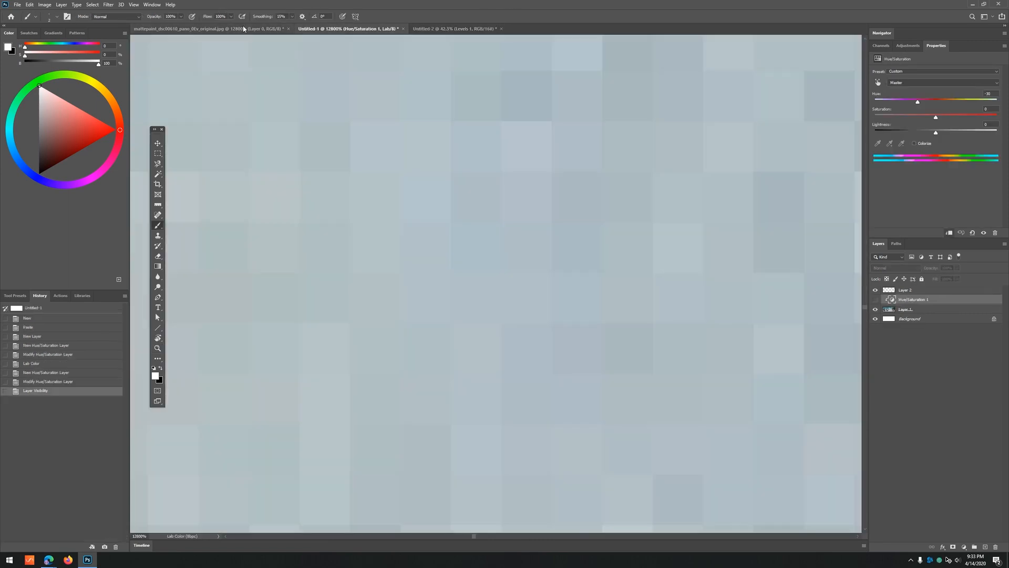
pyautogui.click(247, 29)
pyautogui.hotkey('ctrl', '0')
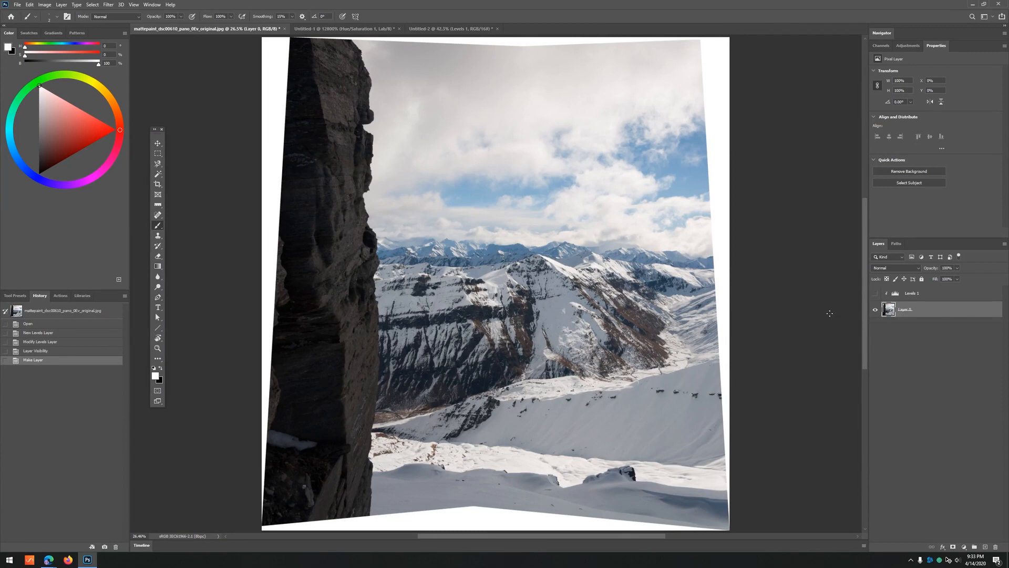
pyautogui.click(875, 294)
pyautogui.click(884, 296)
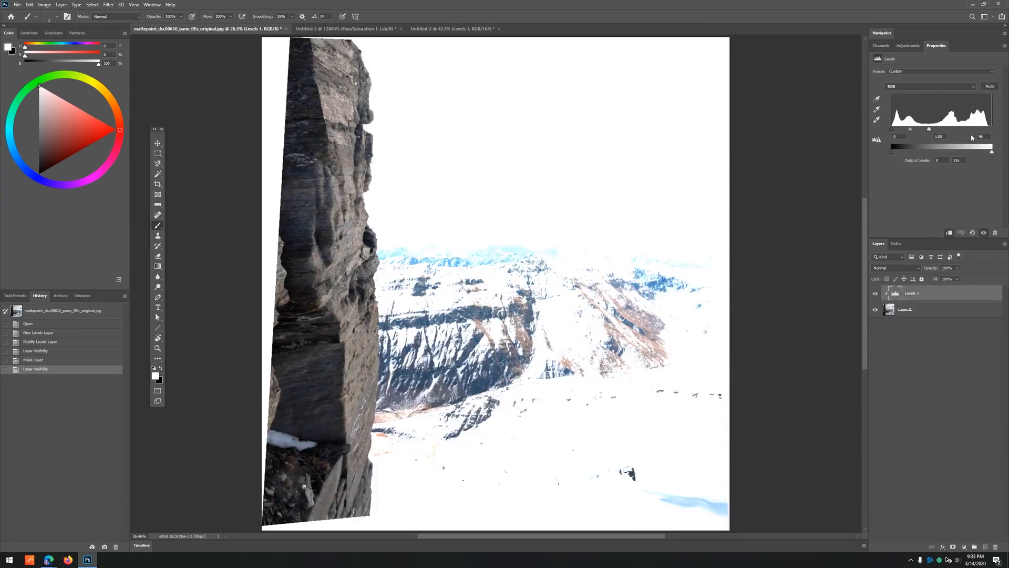
pyautogui.moveTo(929, 129); pyautogui.dragTo(956, 131)
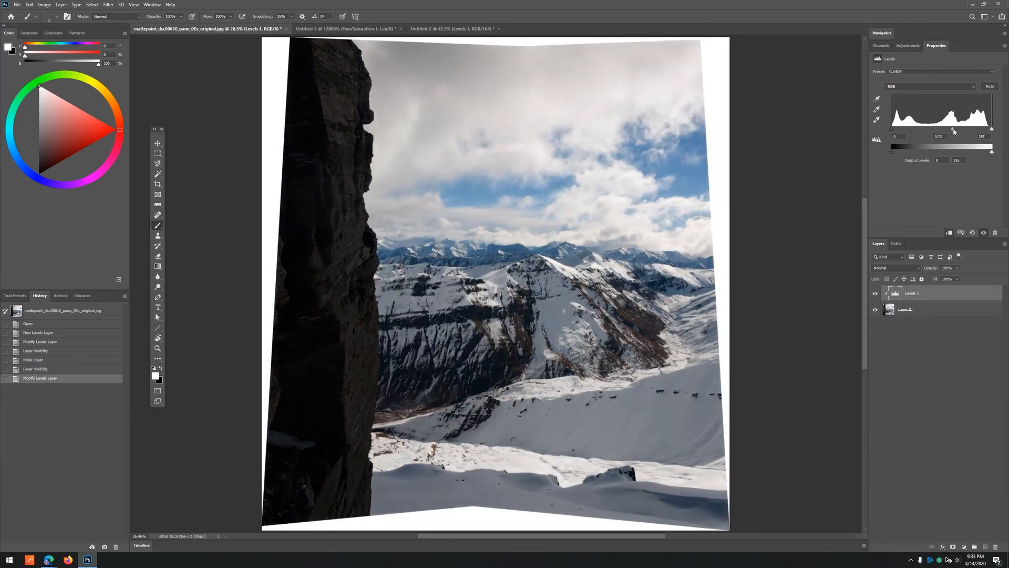
# - Add a clipped Curves adjustment above Levels and lift the black point to output 16
pyautogui.click(964, 547)
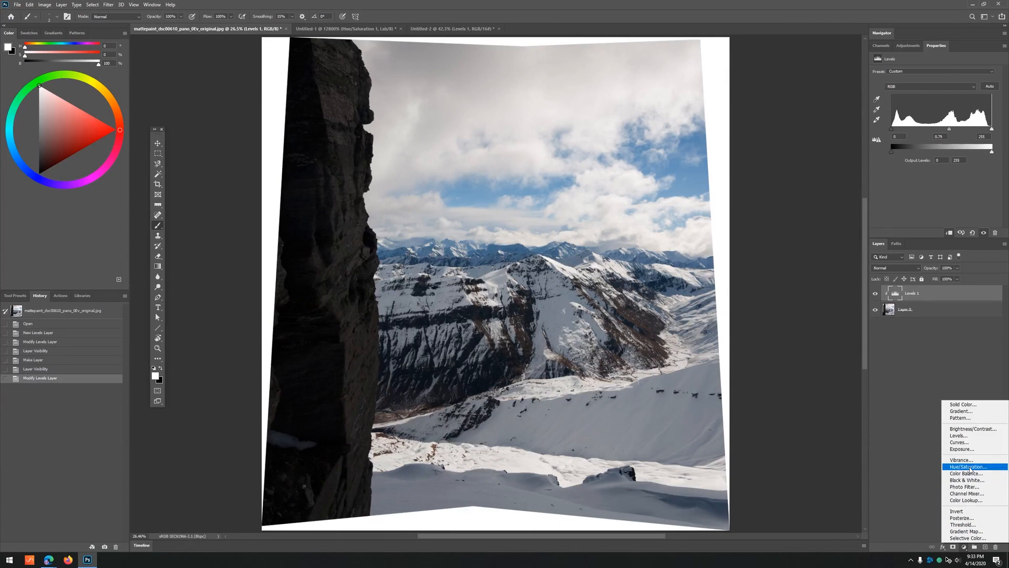
pyautogui.click(960, 442)
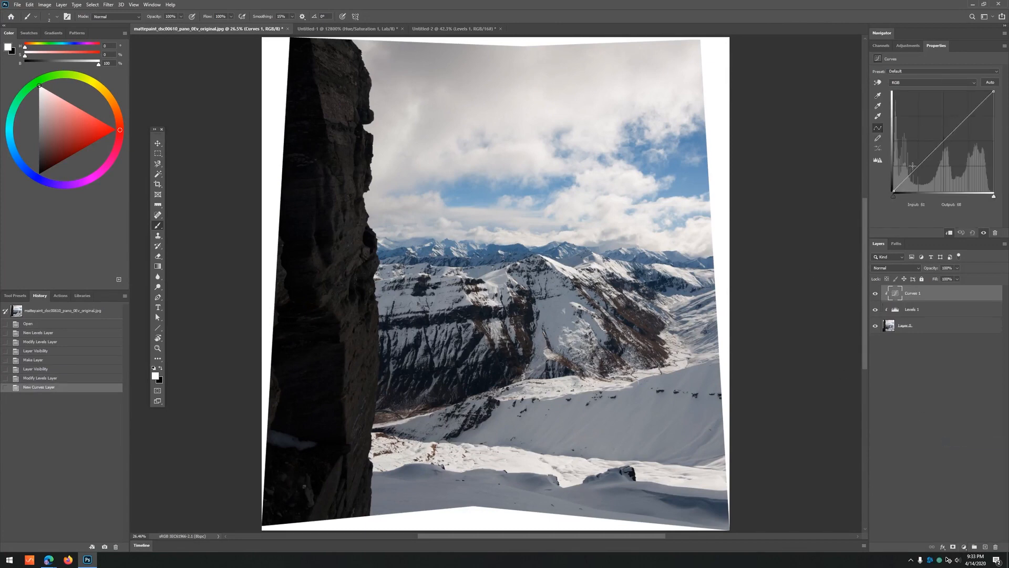
pyautogui.moveTo(893, 190); pyautogui.dragTo(892, 184)
# - Add a clipped Exposure adjustment above Curves, adjust its exposure slightly, and leave all layers deselected
pyautogui.click(964, 546)
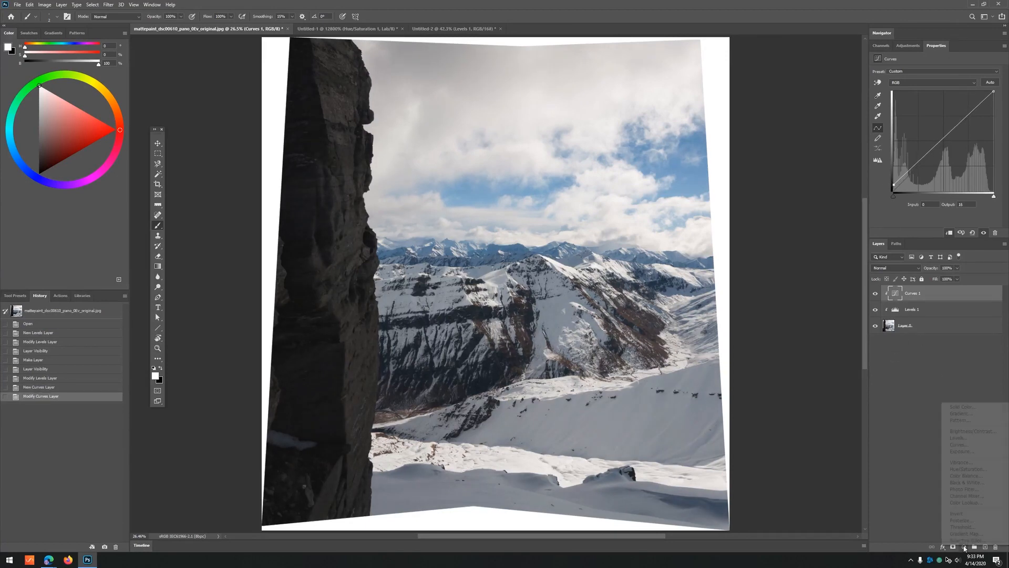
pyautogui.click(959, 452)
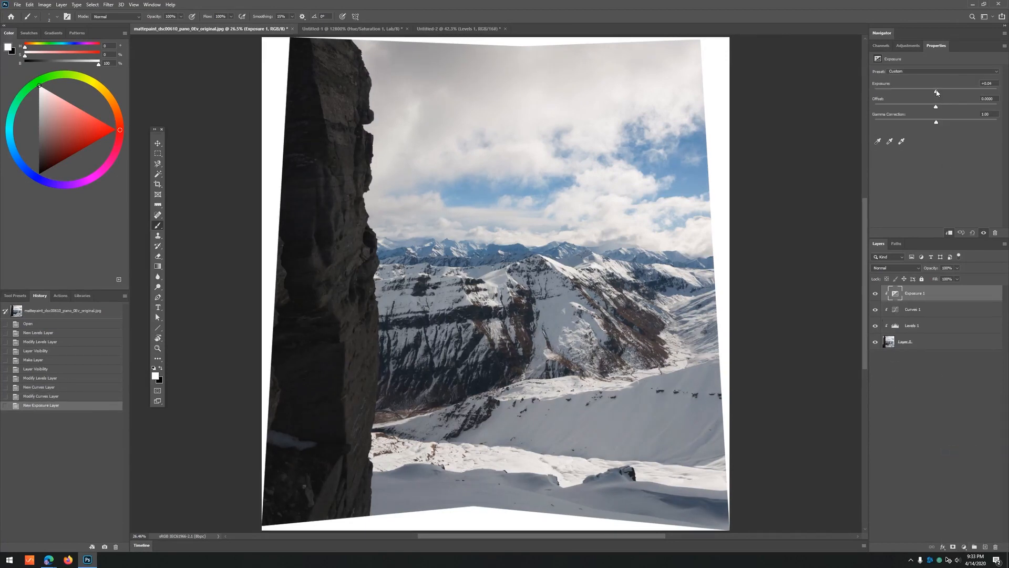
pyautogui.moveTo(936, 93); pyautogui.dragTo(935, 95)
pyautogui.click(914, 305)
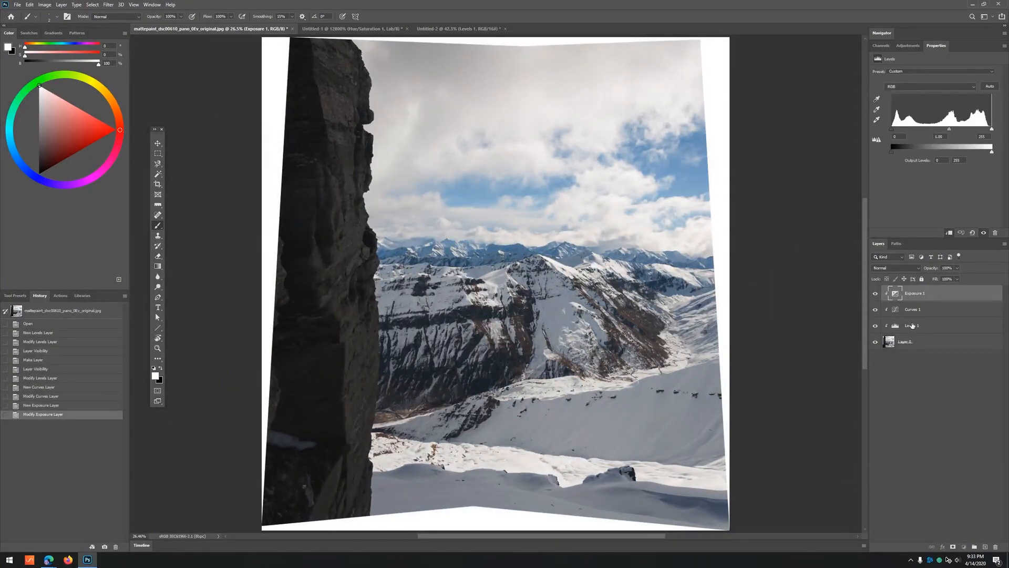
pyautogui.doubleClick(914, 292)
pyautogui.click(901, 369)
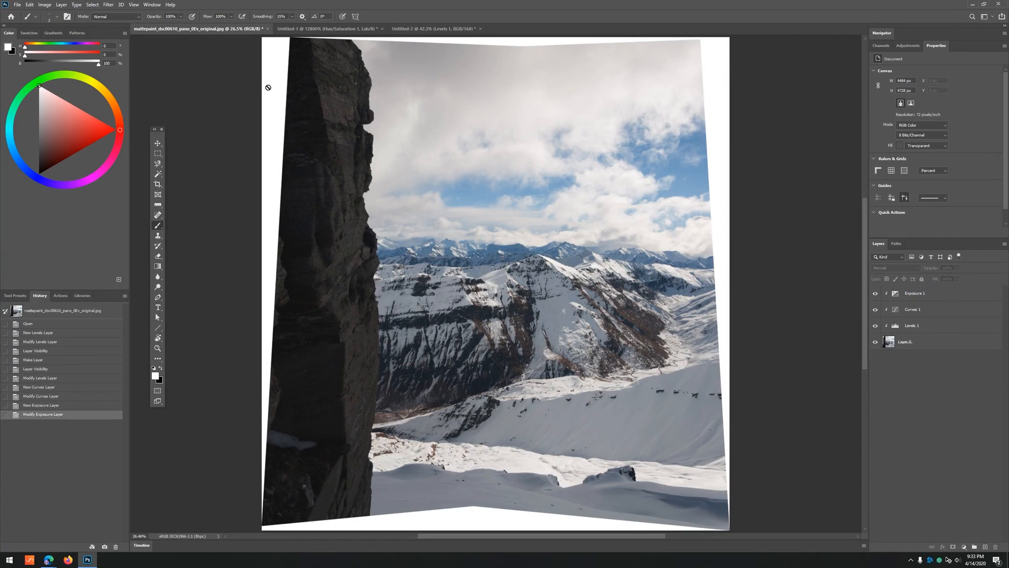
# - Convert the mountain photo to 16 bits per channel and inspect the dark rock face up close
pyautogui.click(45, 5)
pyautogui.moveTo(52, 12)
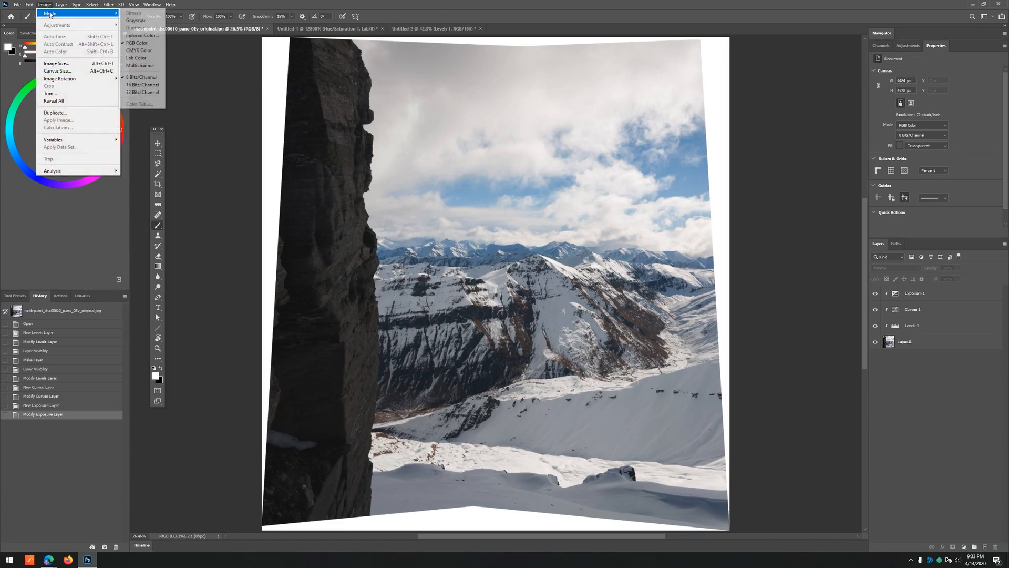
pyautogui.click(141, 86)
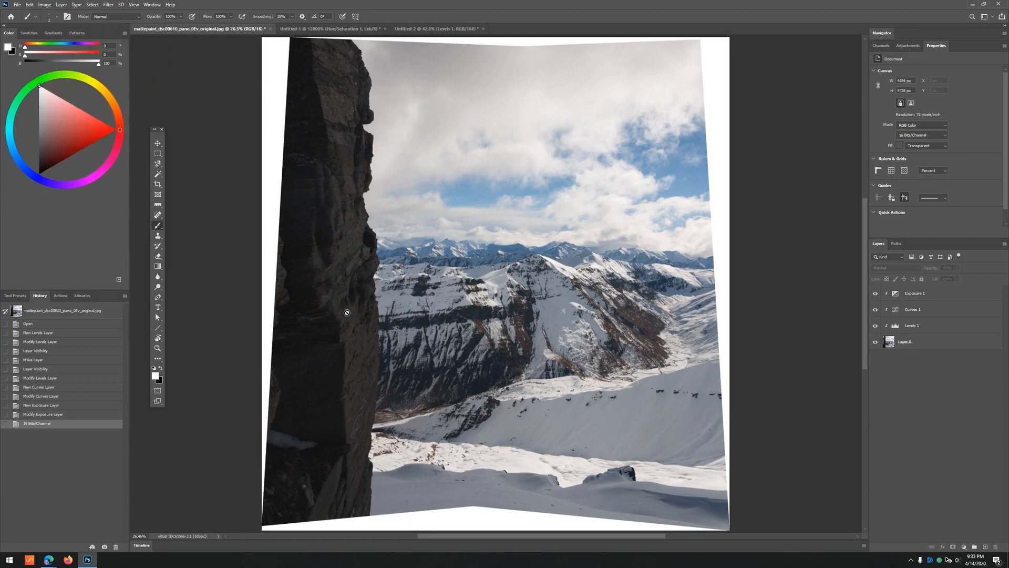
pyautogui.press('z')
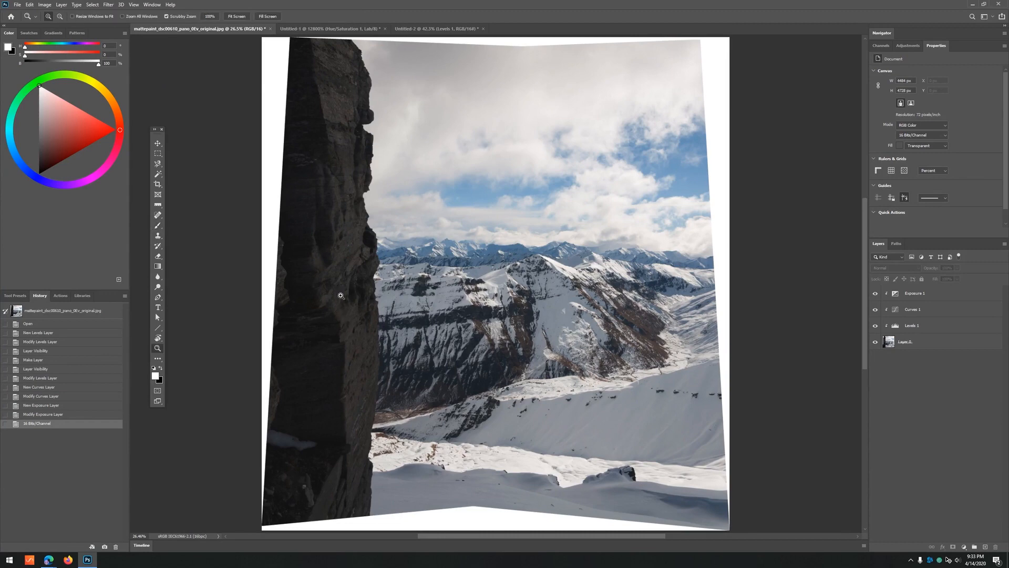
pyautogui.click(351, 288)
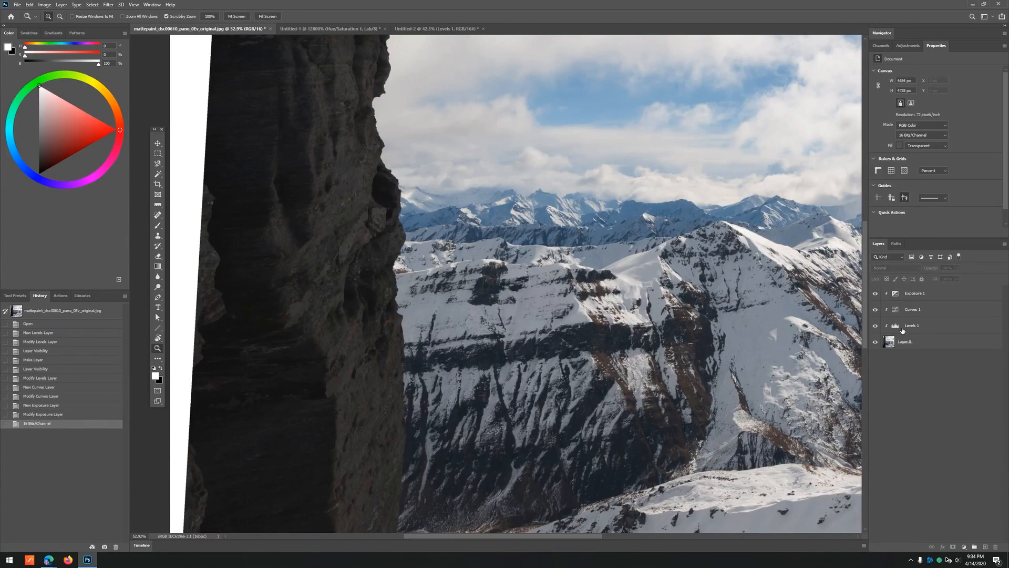
pyautogui.click(293, 165)
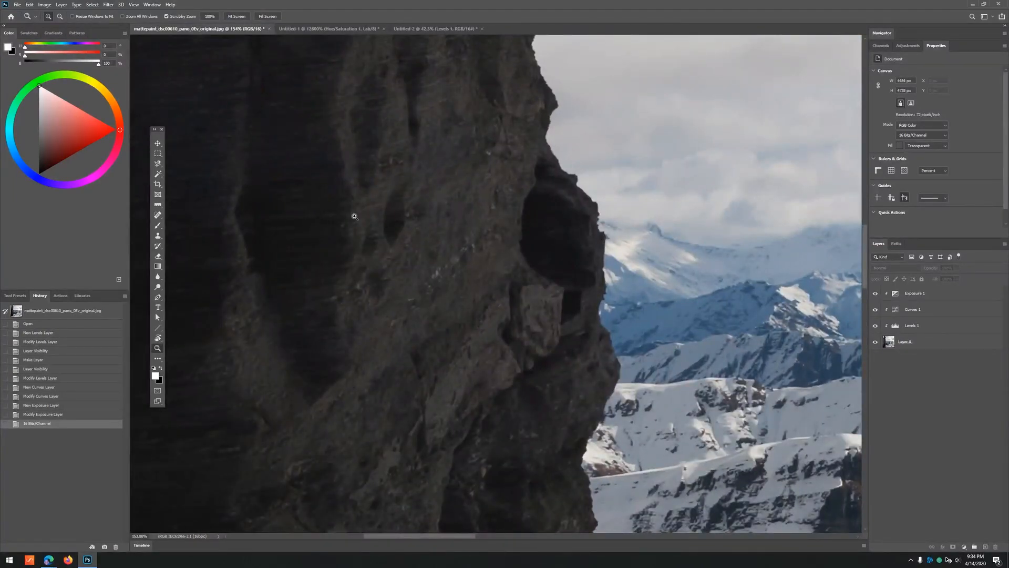
pyautogui.moveTo(564, 219); pyautogui.dragTo(332, 172)
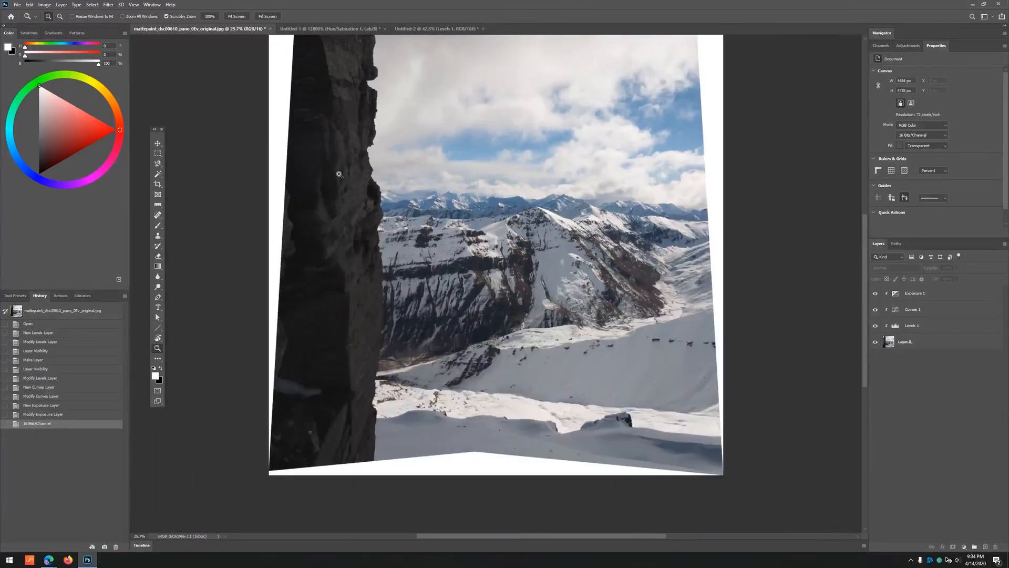
# - In the gradient document, compare the banding of both gradients by toggling the layer copy at close range
pyautogui.click(426, 29)
pyautogui.moveTo(751, 261); pyautogui.dragTo(558, 254)
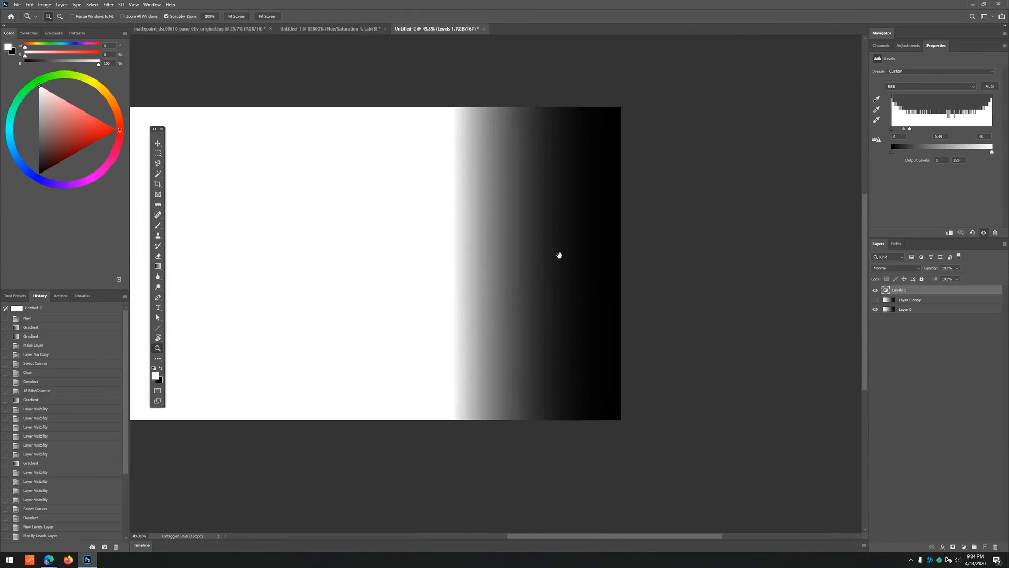
pyautogui.click(876, 300)
pyautogui.moveTo(538, 175); pyautogui.dragTo(568, 158)
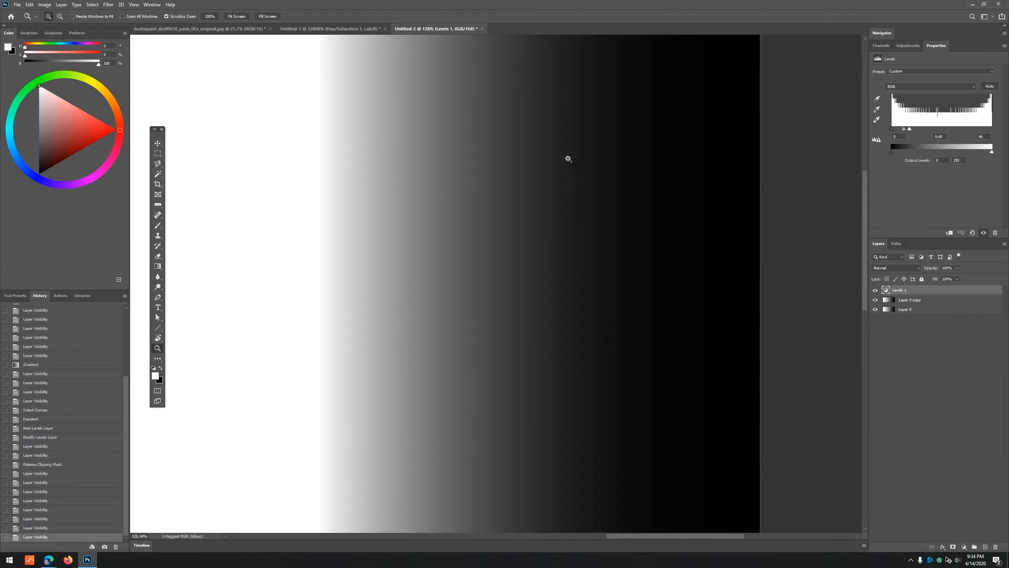
pyautogui.click(875, 300)
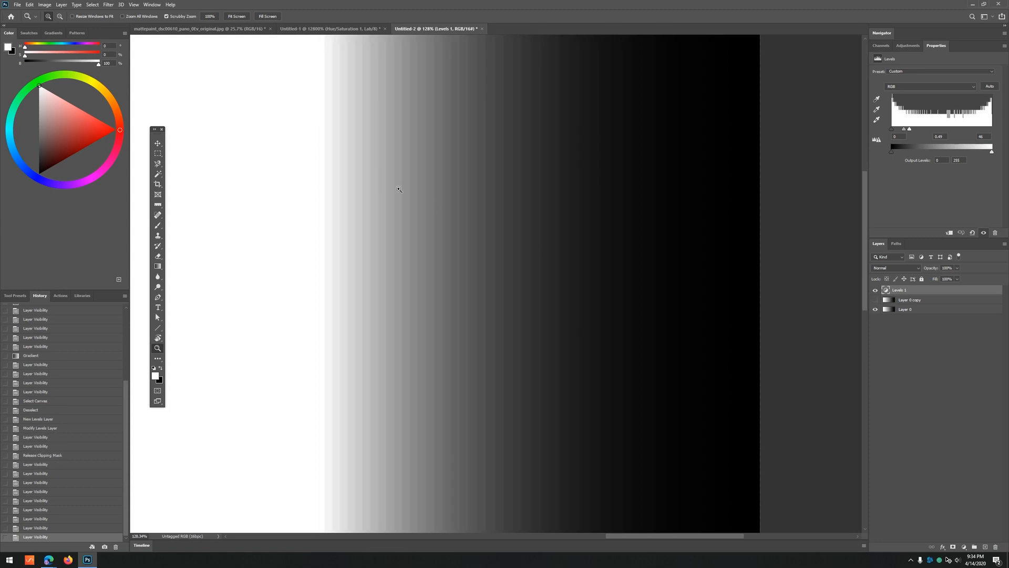
pyautogui.click(874, 300)
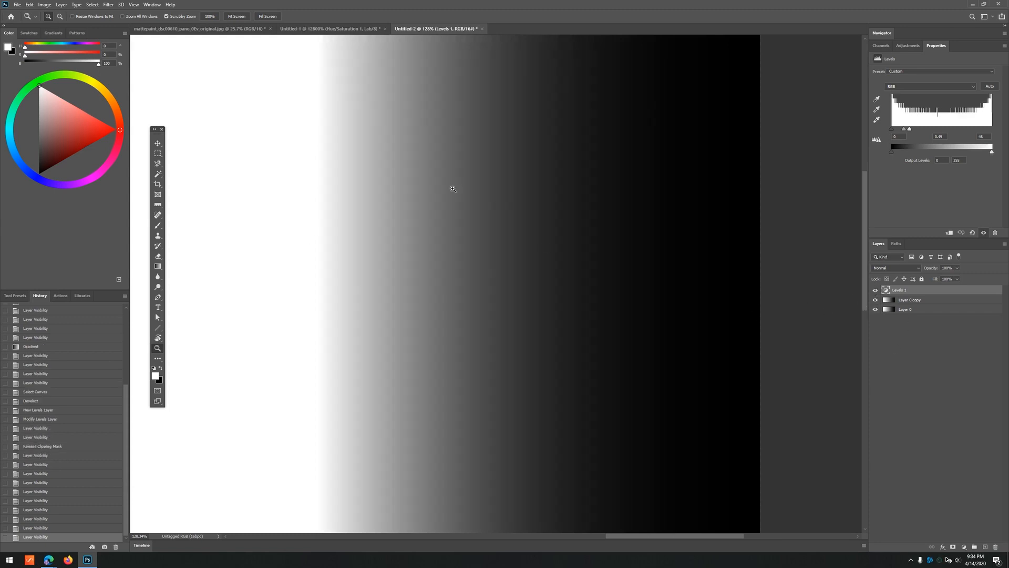
pyautogui.moveTo(622, 209); pyautogui.dragTo(361, 155)
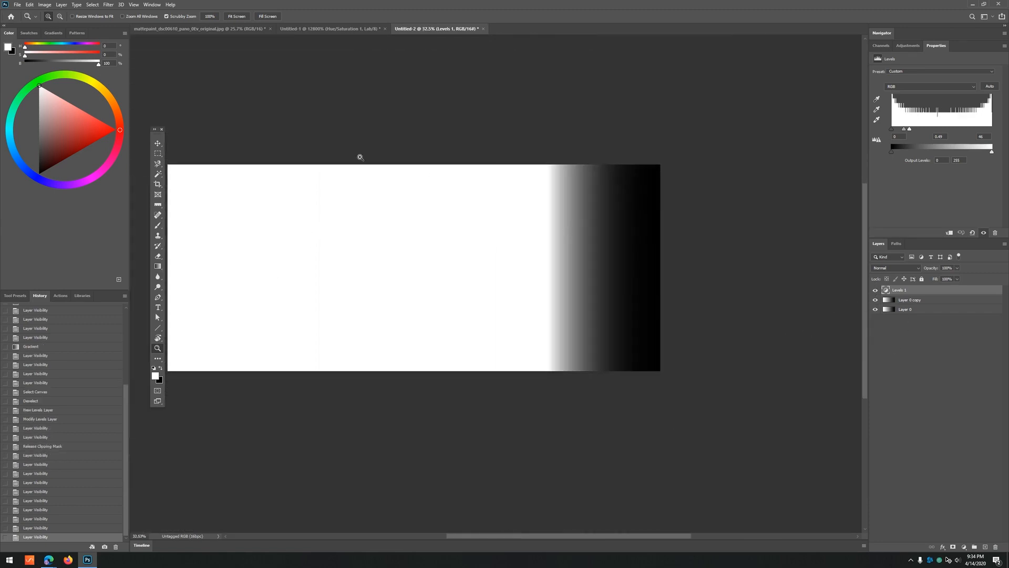
# - In the flattened island painting document, examine the blue sky up close for banding and noise
pyautogui.click(317, 28)
pyautogui.hotkey('ctrl', '0')
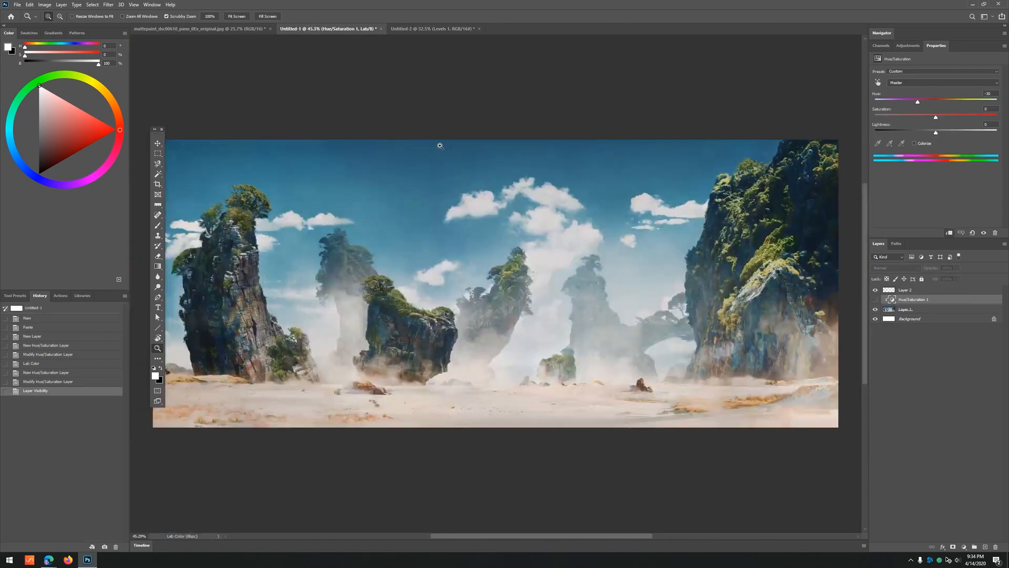
pyautogui.moveTo(415, 199); pyautogui.dragTo(441, 103)
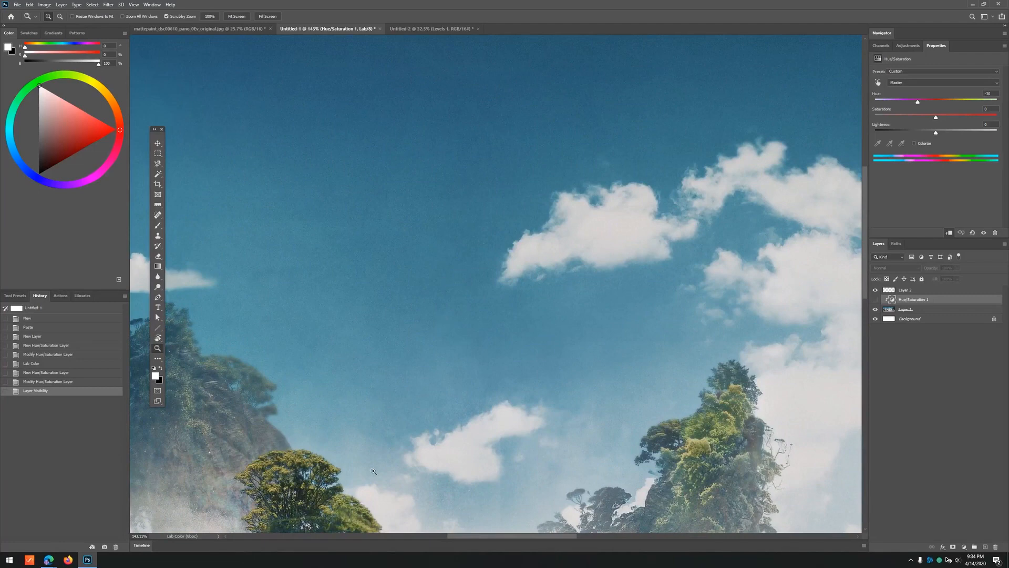
pyautogui.moveTo(388, 157); pyautogui.dragTo(462, 207)
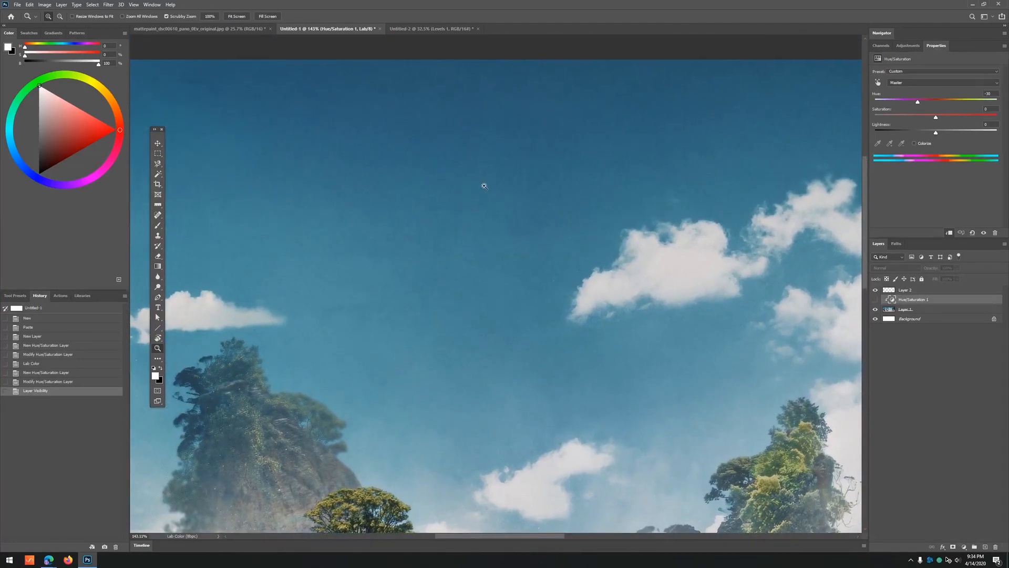
pyautogui.moveTo(513, 94); pyautogui.dragTo(549, 87)
pyautogui.moveTo(507, 185); pyautogui.dragTo(386, 205)
pyautogui.moveTo(464, 174); pyautogui.dragTo(456, 171)
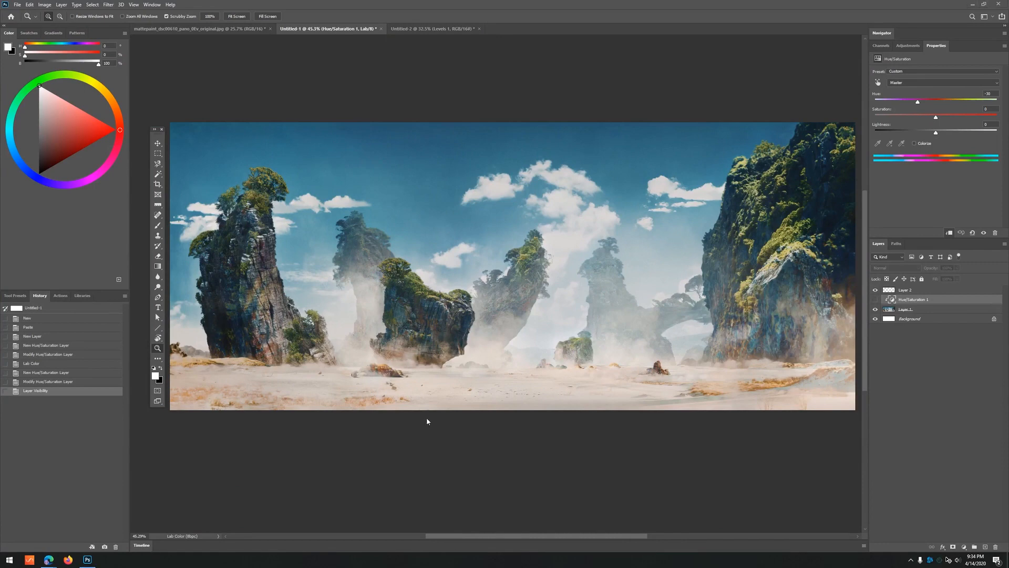
# - Open Covid_Island.psd in Photoshop from the Downloads folder in File Explorer
pyautogui.press('super+e')
pyautogui.click(148, 208)
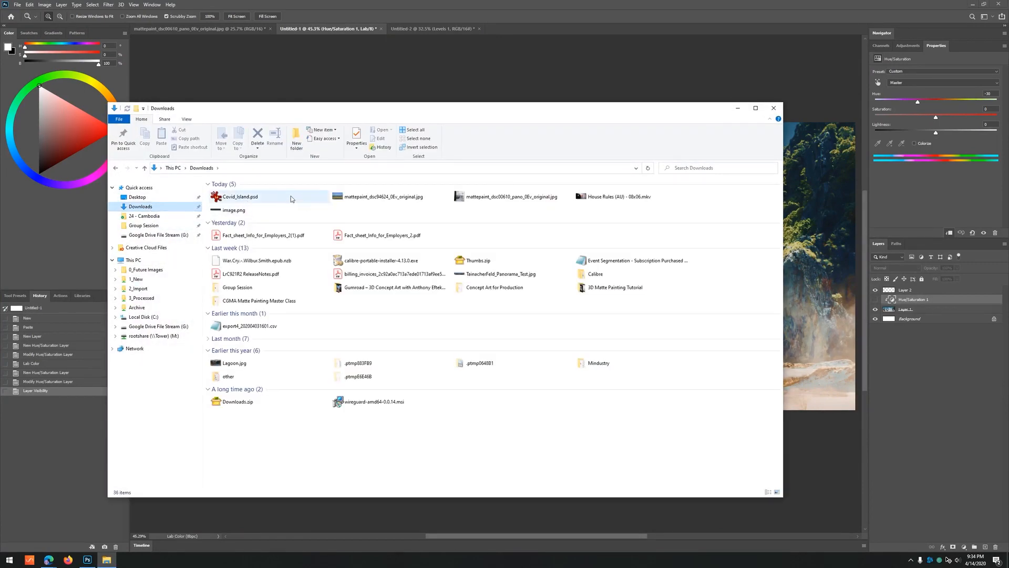
pyautogui.doubleClick(290, 198)
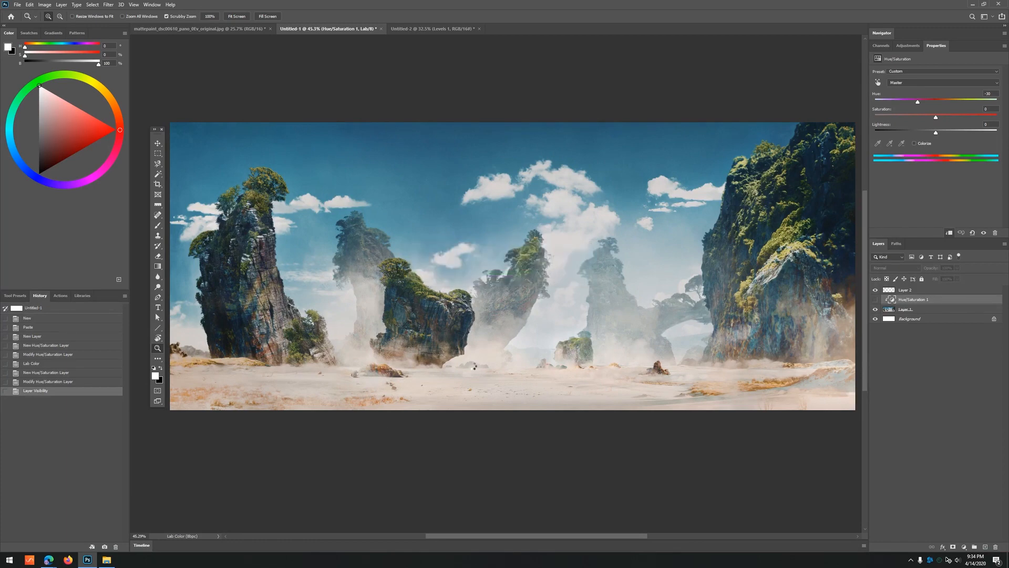
pyautogui.click(107, 559)
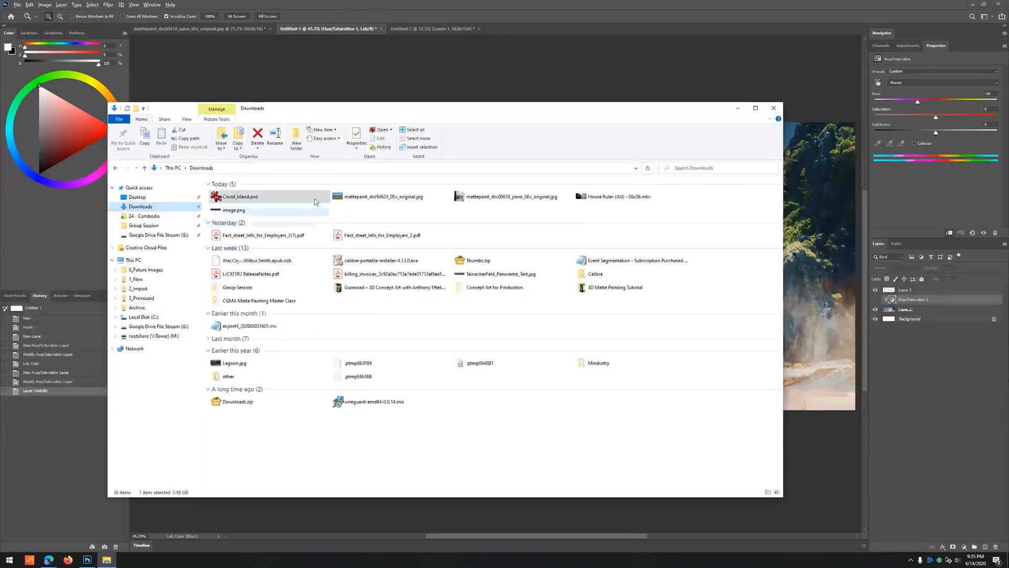
pyautogui.moveTo(239, 196); pyautogui.dragTo(534, 33)
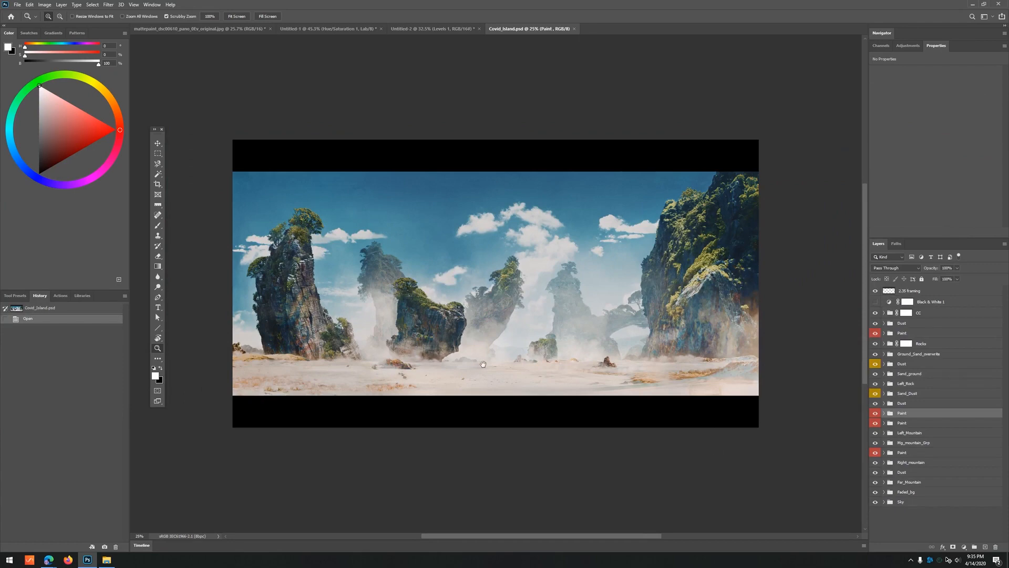
# - Add a new layer above the 2.35 framing layer and brush a white outline around the left side of the central rock's tree
pyautogui.scroll(2, 528, 279)
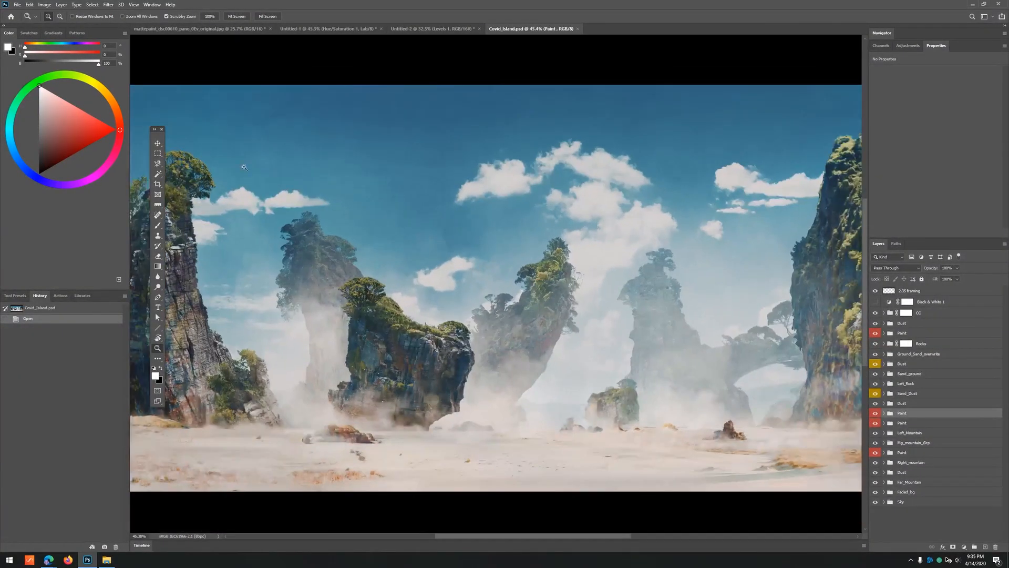
pyautogui.scroll(-2, 372, 216)
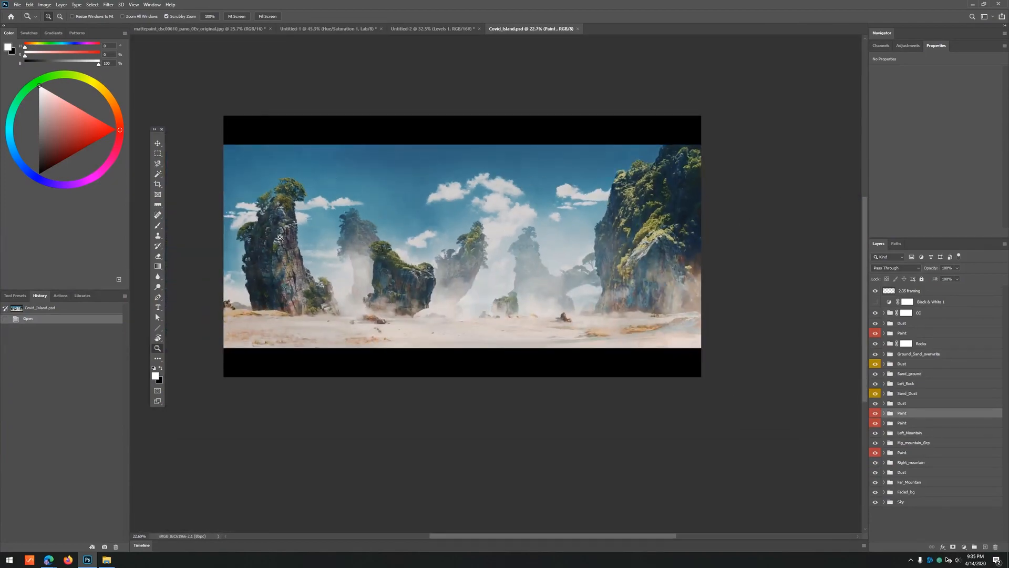
pyautogui.scroll(8, 299, 199)
pyautogui.moveTo(299, 200); pyautogui.dragTo(172, 125)
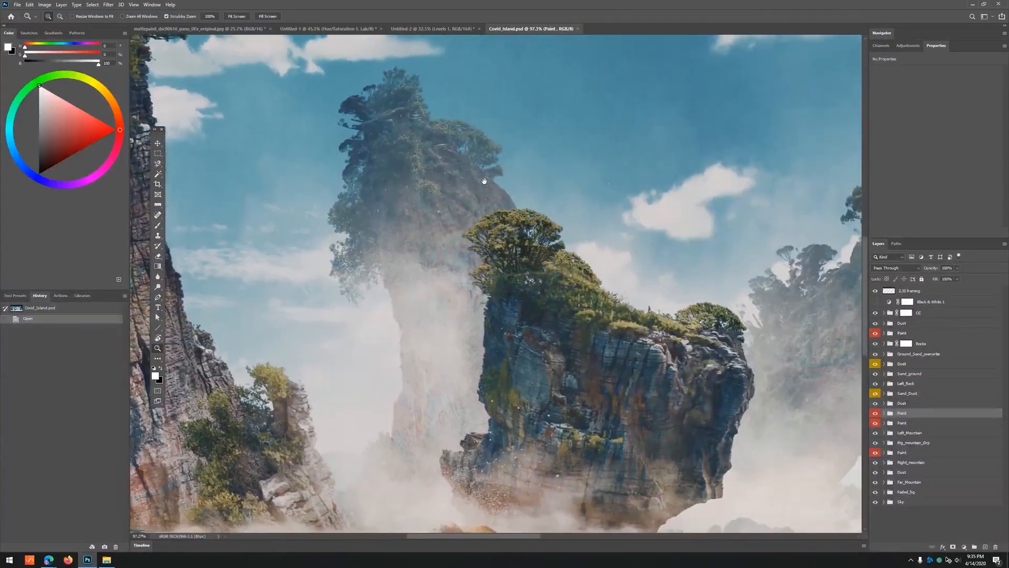
pyautogui.scroll(2, 465, 178)
pyautogui.moveTo(696, 287); pyautogui.dragTo(496, 187)
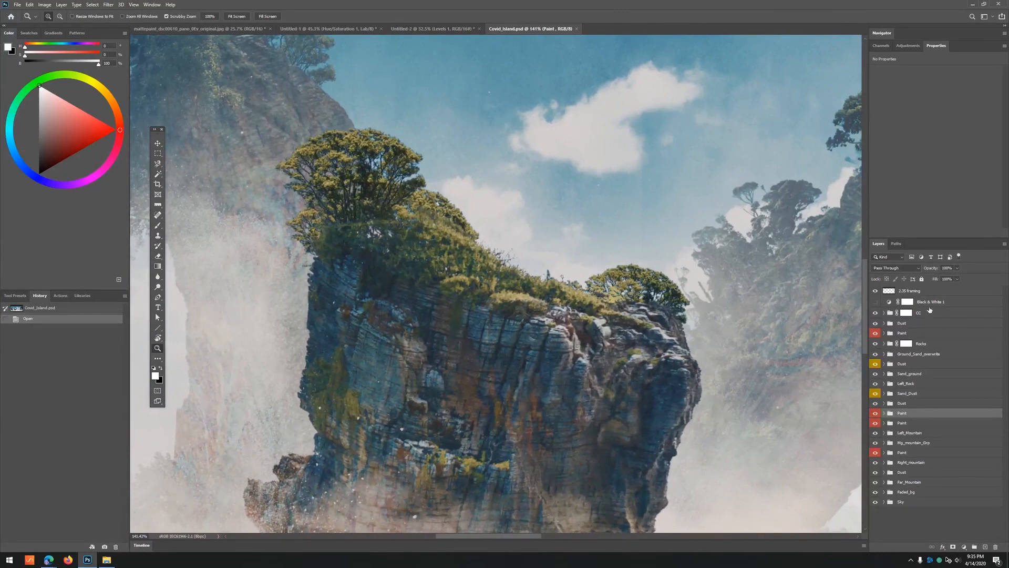
pyautogui.click(925, 291)
pyautogui.click(985, 546)
pyautogui.press('b')
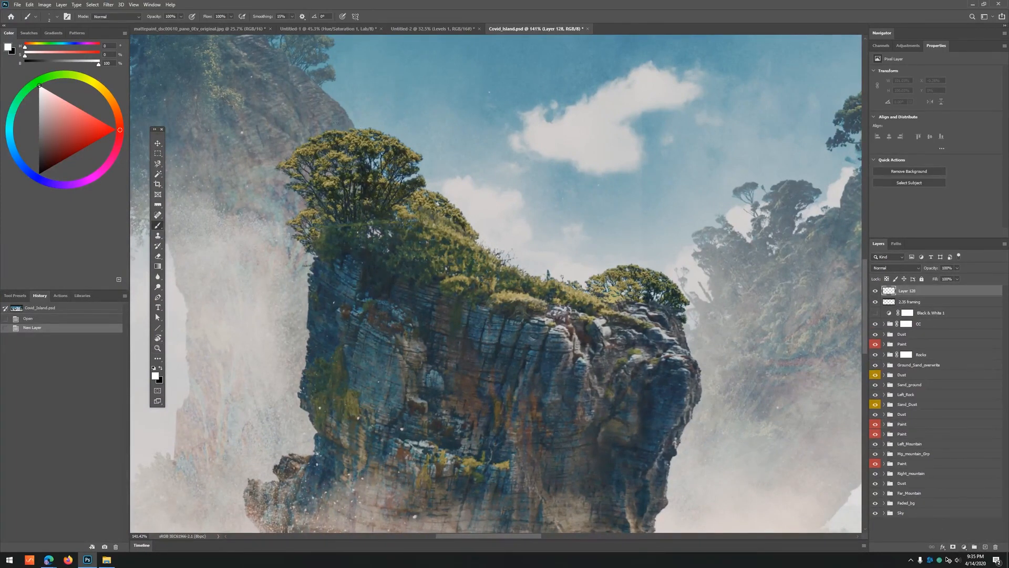
pyautogui.moveTo(359, 122); pyautogui.dragTo(332, 212)
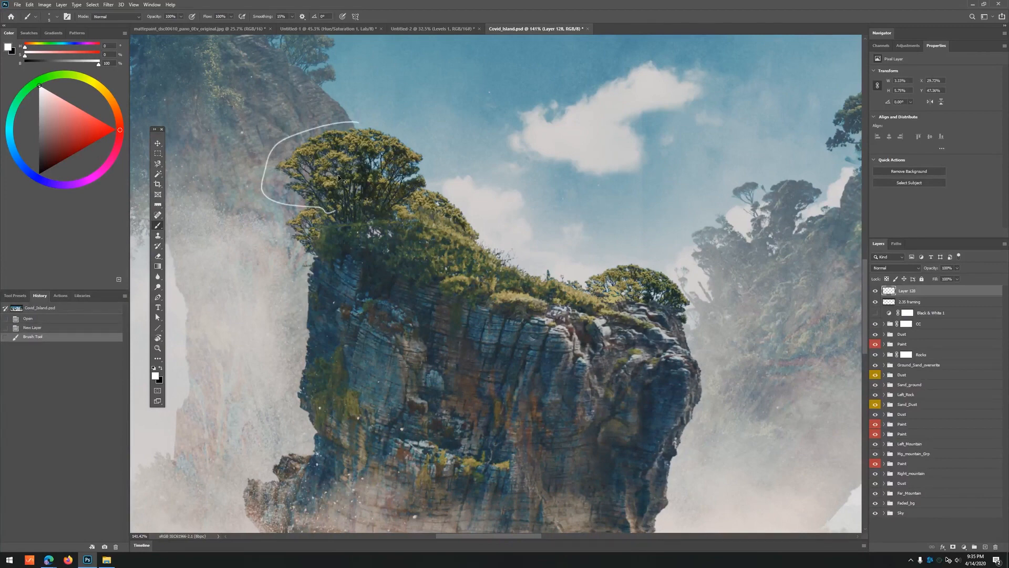
# - Circle the large tree on the cliff in white and paint a red arrow pointing at the shrubs beneath it
pyautogui.moveTo(336, 123)
pyautogui.mouseDown()
pyautogui.moveTo(371, 203)
pyautogui.moveTo(368, 125)
pyautogui.mouseUp()
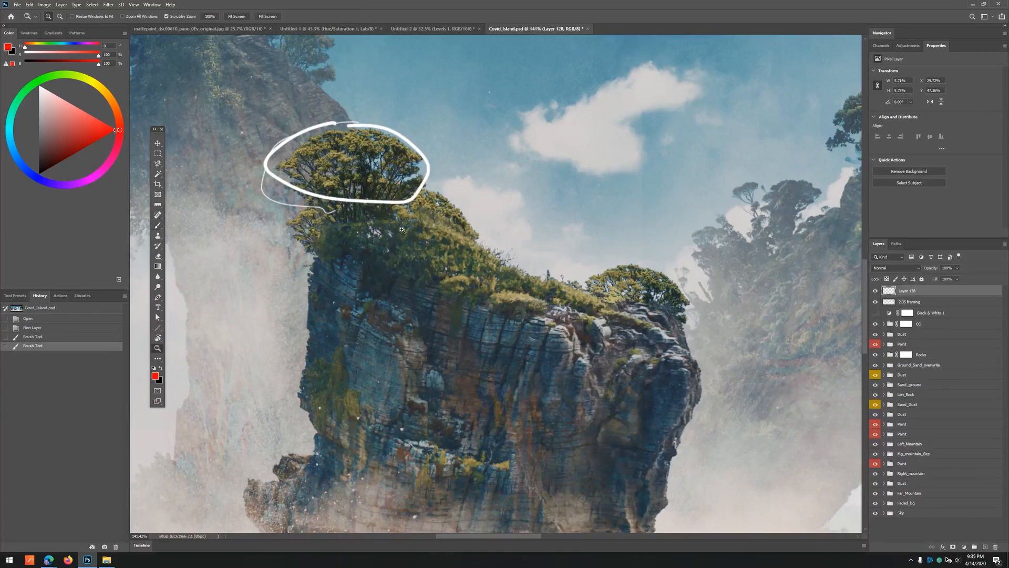
pyautogui.scroll(3, 401, 232)
pyautogui.moveTo(359, 194); pyautogui.dragTo(372, 229)
pyautogui.moveTo(382, 219); pyautogui.dragTo(372, 229)
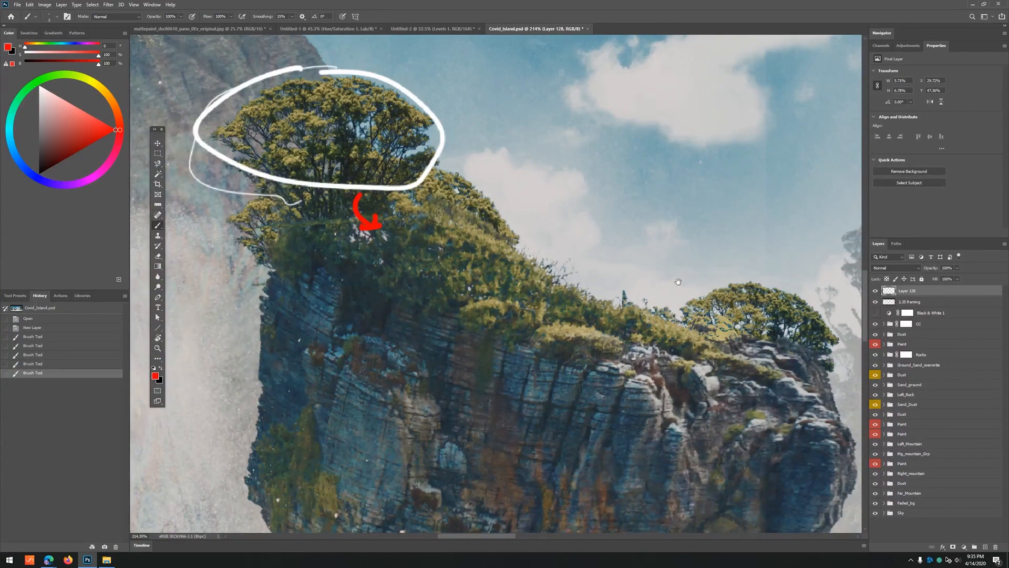
# - Outline the smaller tree at the cliff's right end in red and mark the shrubs beside it with an arrow and a curved stroke
pyautogui.moveTo(678, 281)
pyautogui.mouseDown()
pyautogui.moveTo(548, 291)
pyautogui.moveTo(528, 334)
pyautogui.moveTo(418, 262)
pyautogui.moveTo(371, 280)
pyautogui.mouseUp()
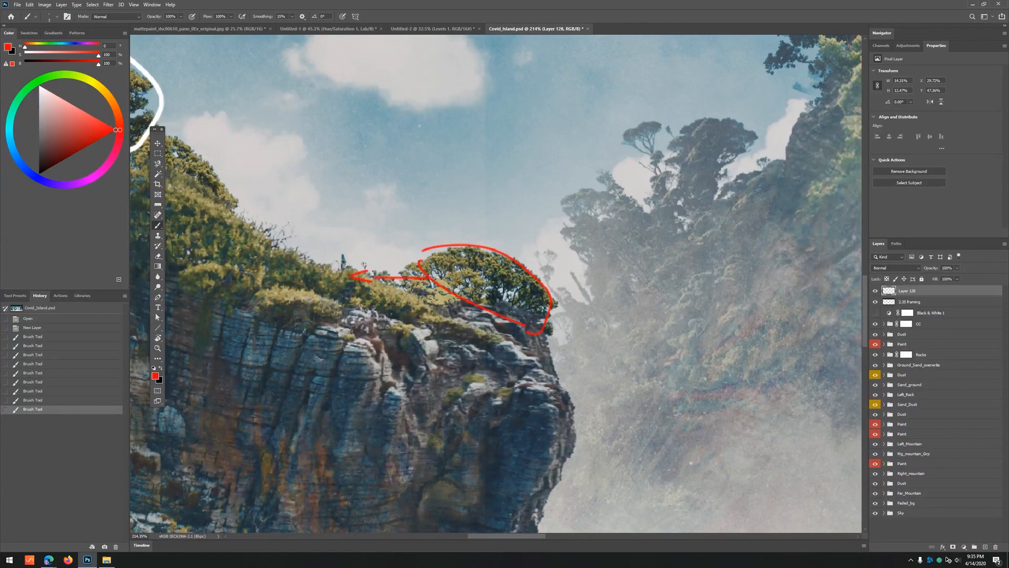
pyautogui.moveTo(298, 269); pyautogui.dragTo(275, 310)
pyautogui.press('z')
pyautogui.moveTo(782, 176); pyautogui.dragTo(526, 224)
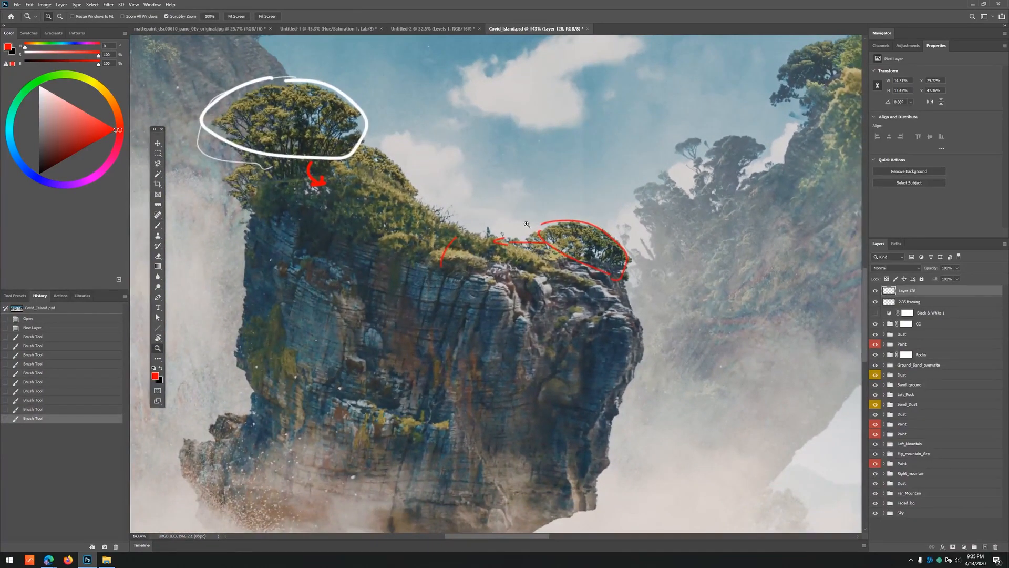
pyautogui.press('b')
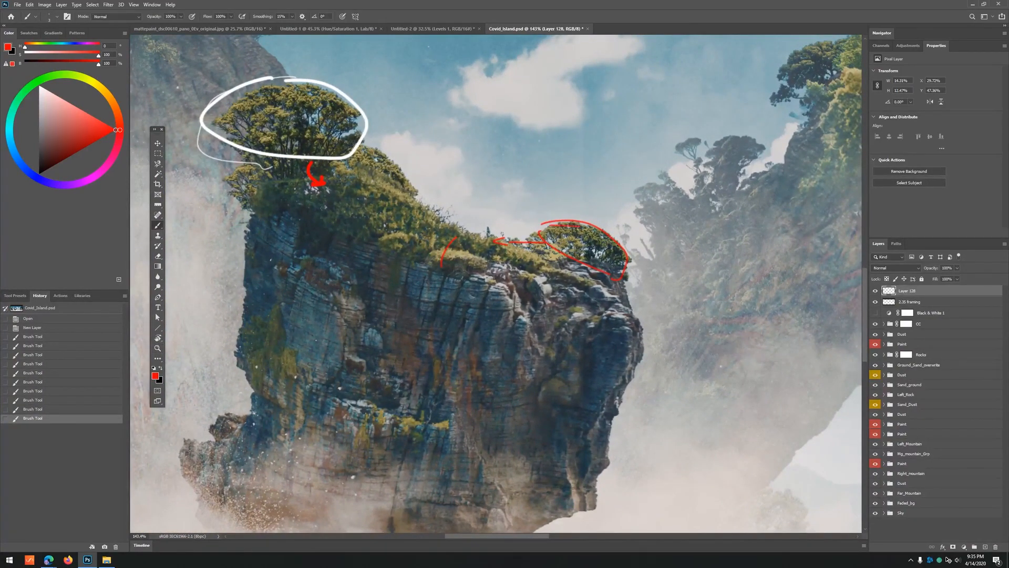
# - Undo the latest red annotation strokes and delete the annotation layer, Layer 128
pyautogui.hotkey('ctrl', 'z')
pyautogui.hotkey('ctrl', 'z')
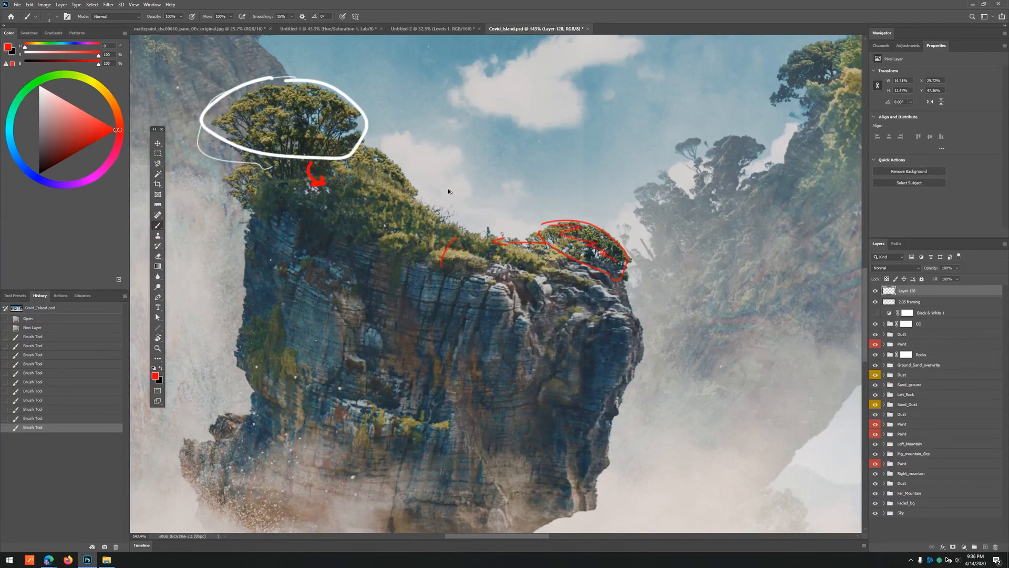
pyautogui.hotkey('ctrl', 'z')
pyautogui.hotkey('ctrl', 'z')
pyautogui.press('r')
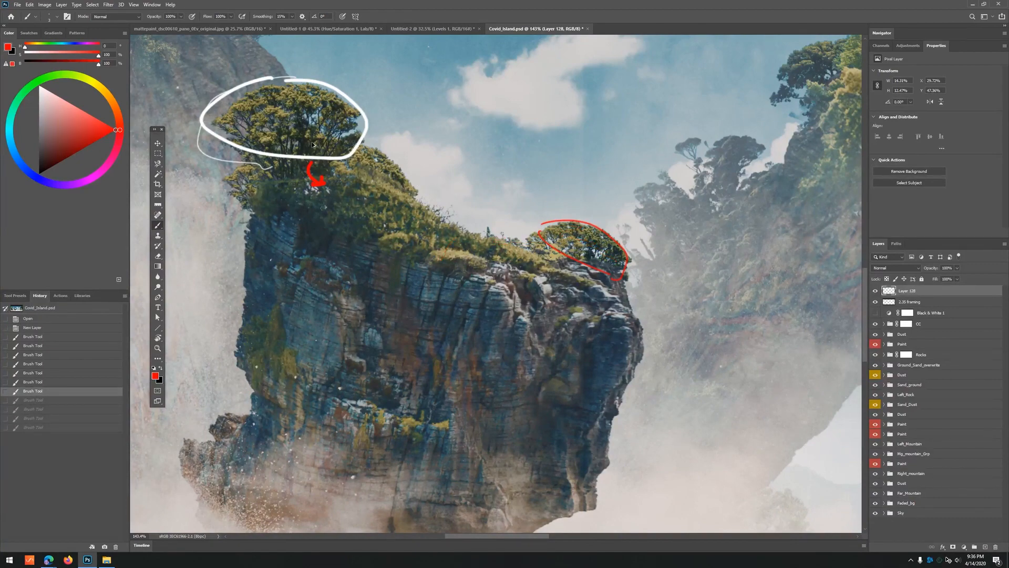
pyautogui.press('Delete')
# - List the layers lying under the large tree on the cliff to find the one that holds it
pyautogui.moveTo(431, 129); pyautogui.dragTo(510, 215)
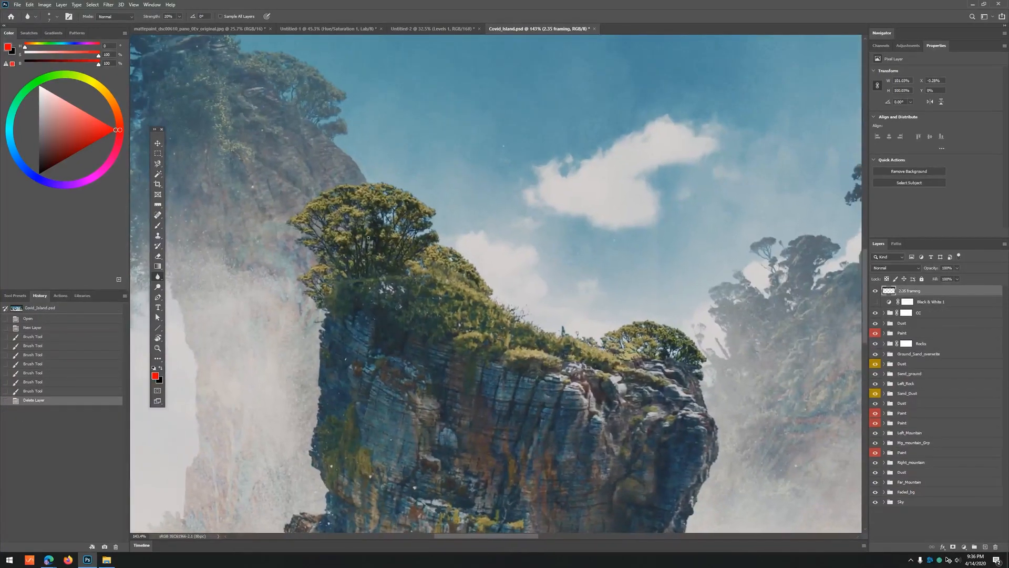
pyautogui.press('b')
pyautogui.rightClick(369, 204)
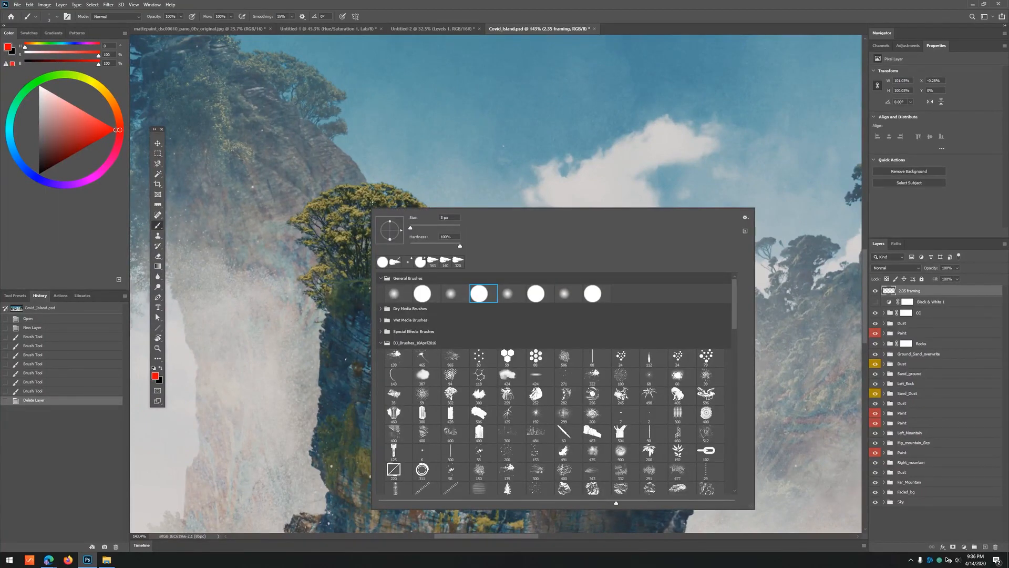
pyautogui.rightClick(385, 198)
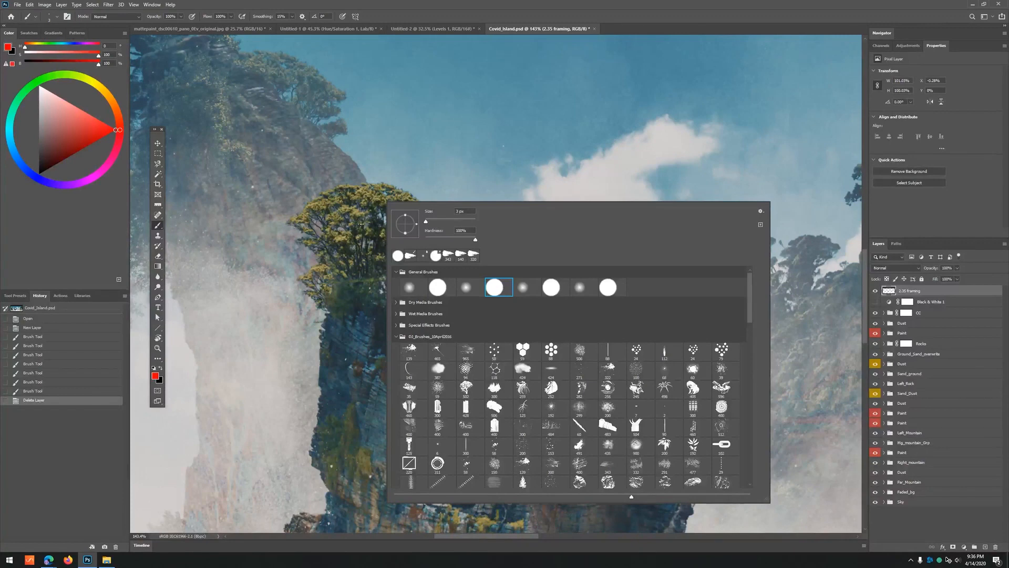
pyautogui.press('Escape')
pyautogui.press('v')
pyautogui.rightClick(381, 202)
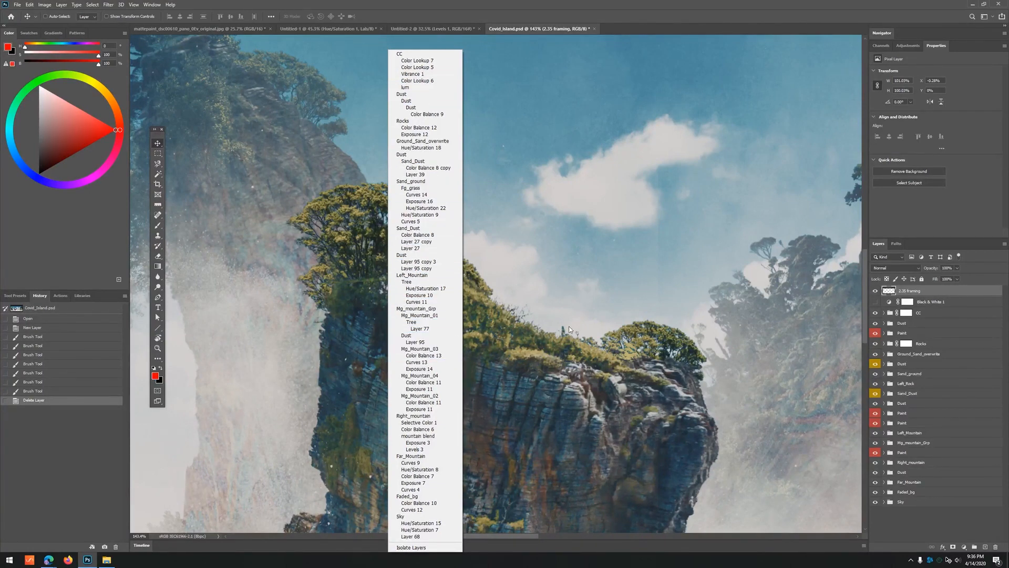
pyautogui.click(894, 348)
# - Hide all groups from the Dust group above Sand_ground down to the Paint group just above Left_Mountain
pyautogui.moveTo(875, 363); pyautogui.dragTo(877, 423)
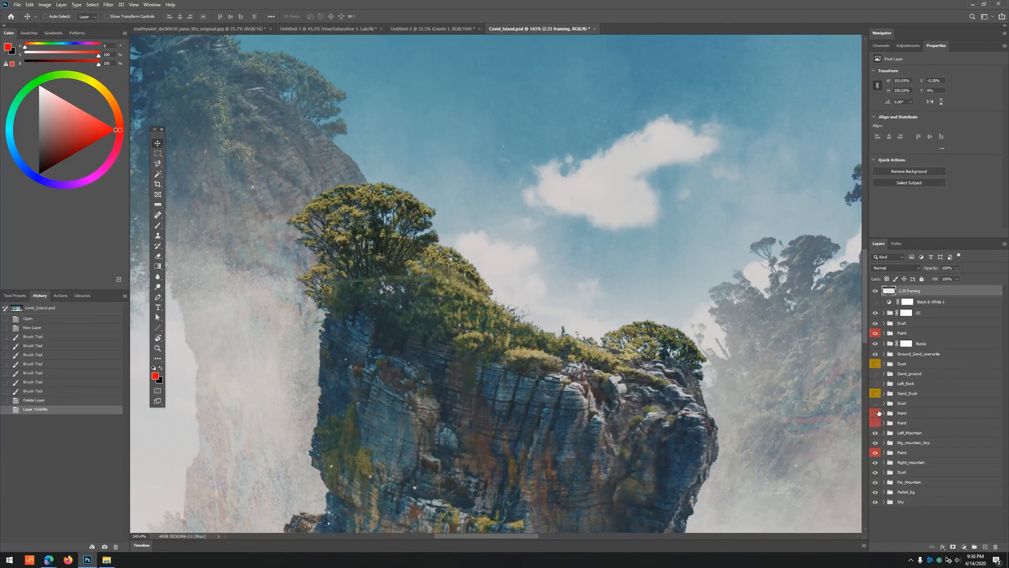
pyautogui.click(874, 424)
pyautogui.click(875, 414)
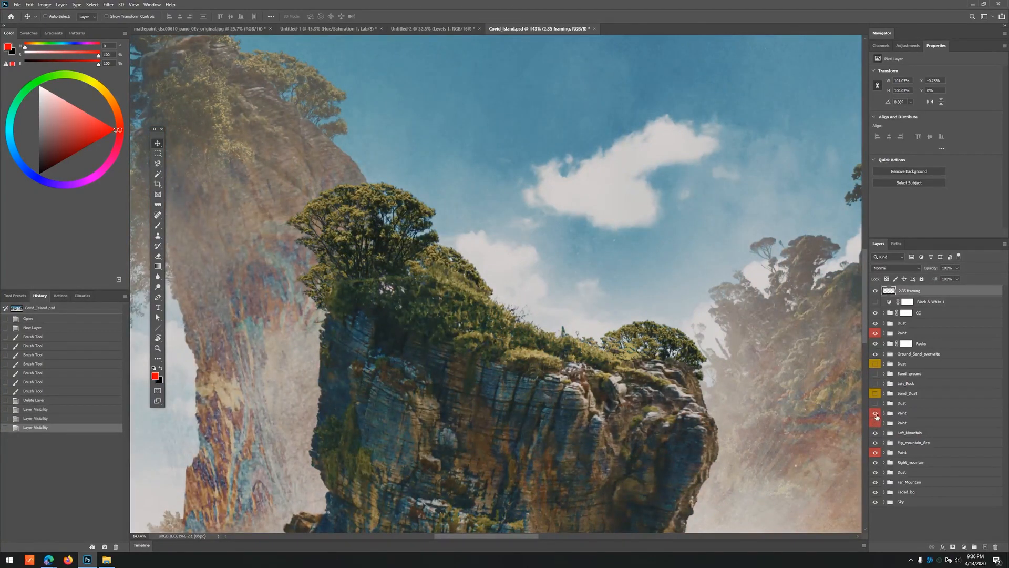
pyautogui.click(876, 415)
# - Hide Left_Mountain, toggle Mg_mountain_Grp and the Paint group below it off and on, and expand Mg_mountain_Grp
pyautogui.moveTo(875, 433); pyautogui.dragTo(877, 455)
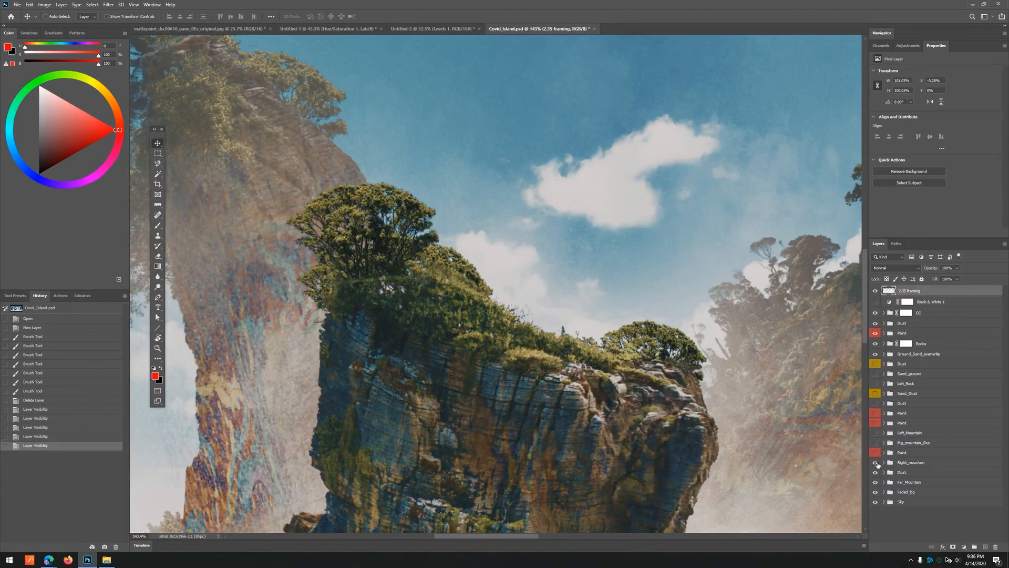
pyautogui.click(875, 450)
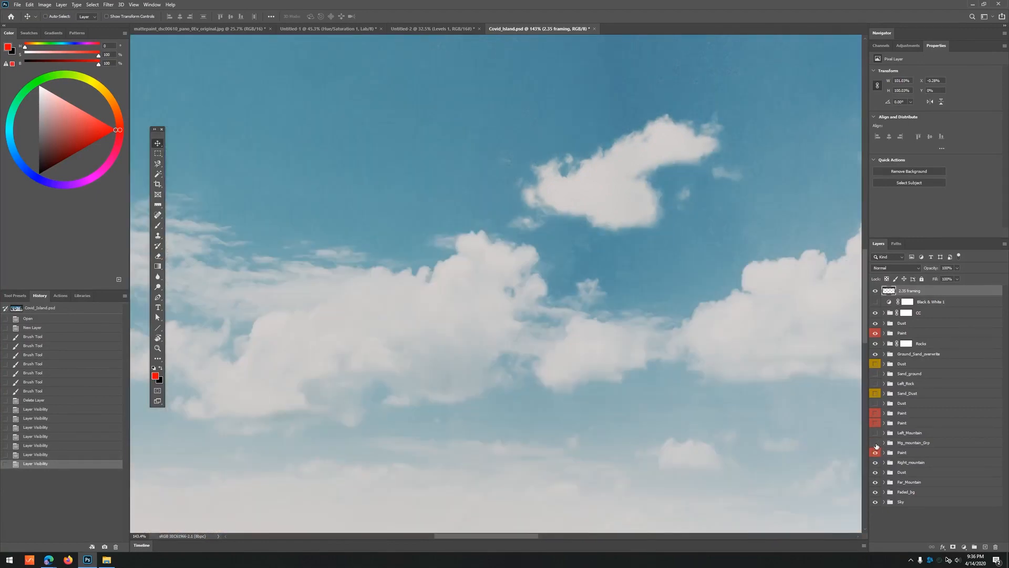
pyautogui.click(875, 443)
pyautogui.click(884, 443)
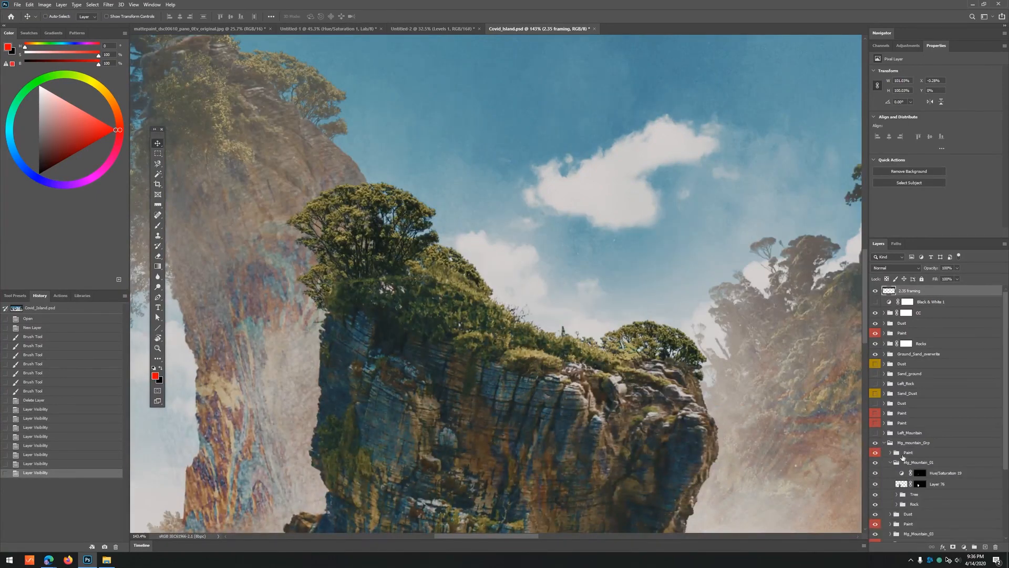
# - Give the Mg_mountain_Grp group a green colour label
pyautogui.scroll(-3, 997, 476)
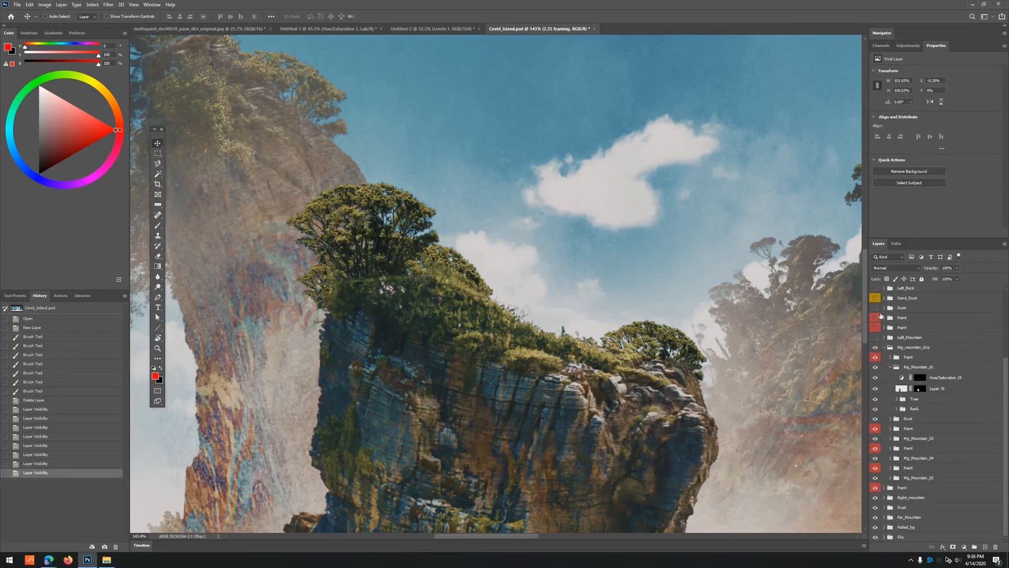
pyautogui.moveTo(1005, 374); pyautogui.dragTo(1005, 374)
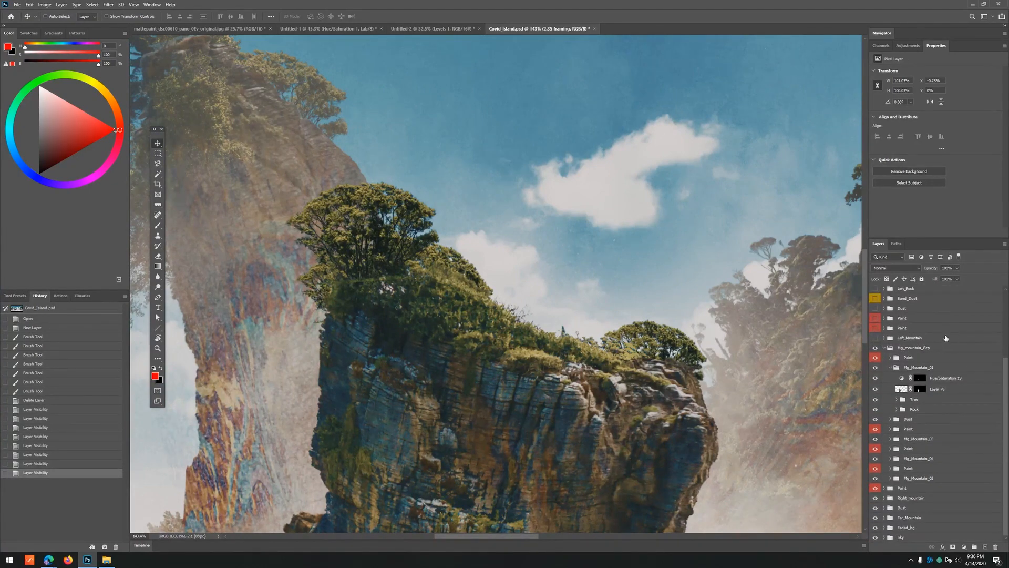
pyautogui.rightClick(943, 347)
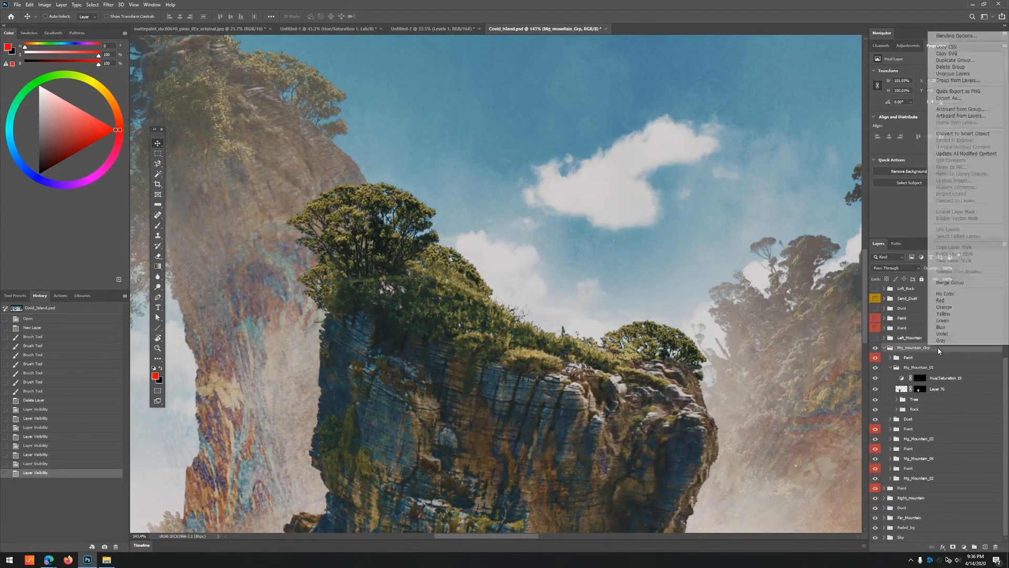
pyautogui.click(954, 321)
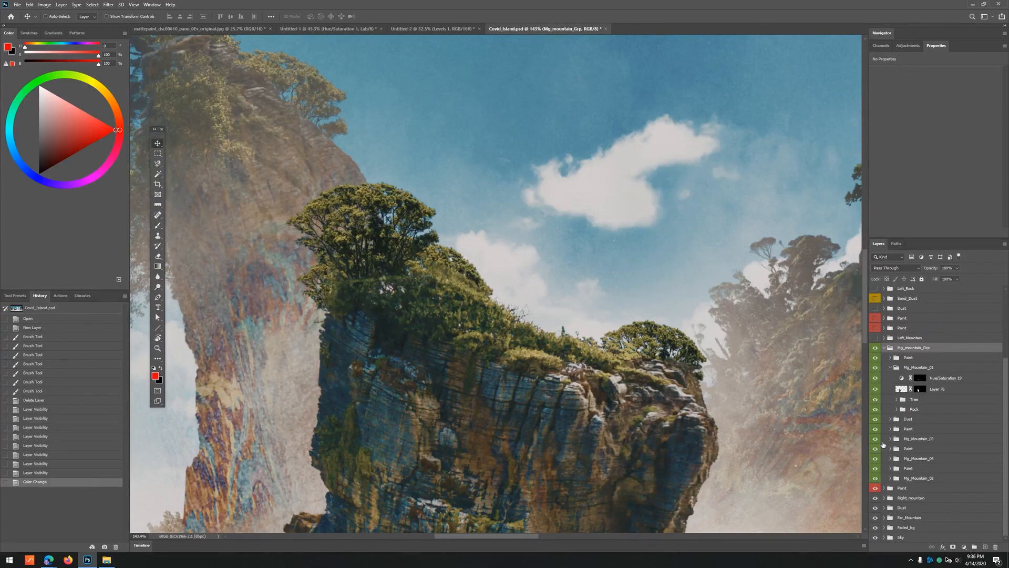
# - Toggle the Tree group inside Mg_Mountain_01 off and on to identify its content, and expand it
pyautogui.moveTo(882, 443)
pyautogui.mouseDown()
pyautogui.moveTo(879, 404)
pyautogui.moveTo(876, 444)
pyautogui.mouseUp()
pyautogui.click(876, 403)
pyautogui.click(876, 400)
pyautogui.click(897, 399)
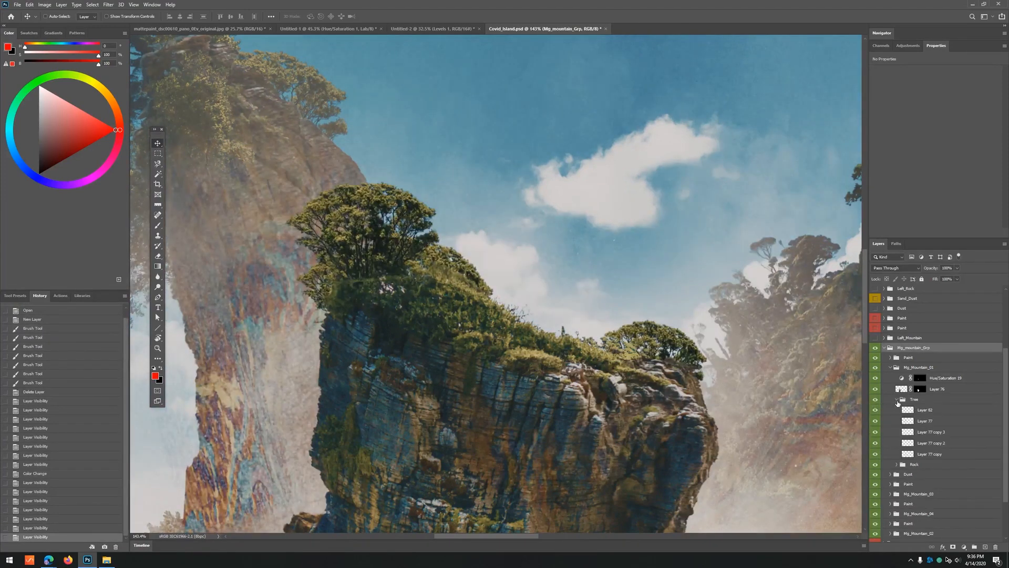
# - Merge all the layers in the Tree group, from Layer 82 to Layer 77 copy, into a single layer
pyautogui.click(927, 410)
pyautogui.keyDown('shift'); pyautogui.click(926, 455); pyautogui.keyUp('shift')
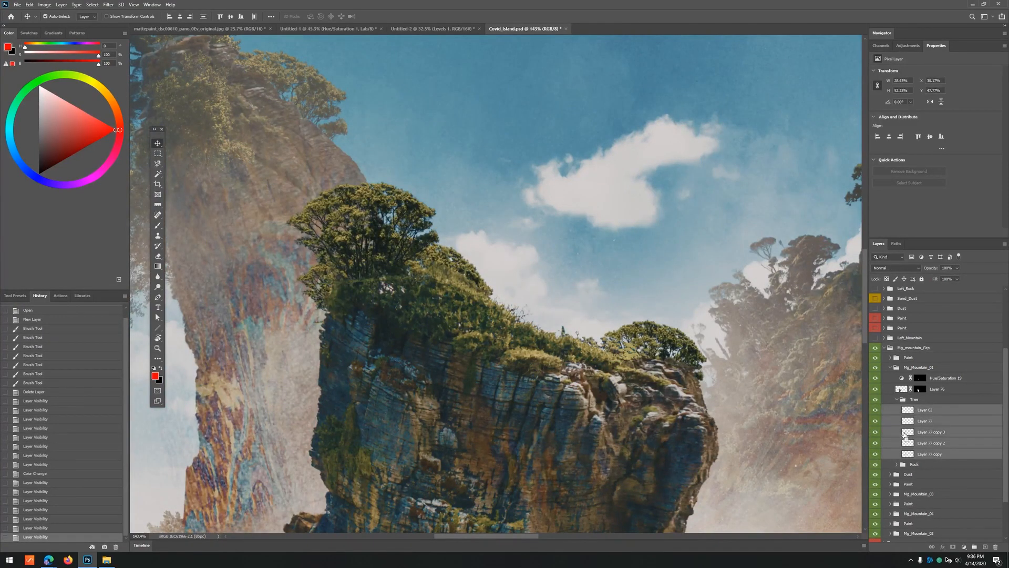
pyautogui.click(875, 401)
pyautogui.click(876, 401)
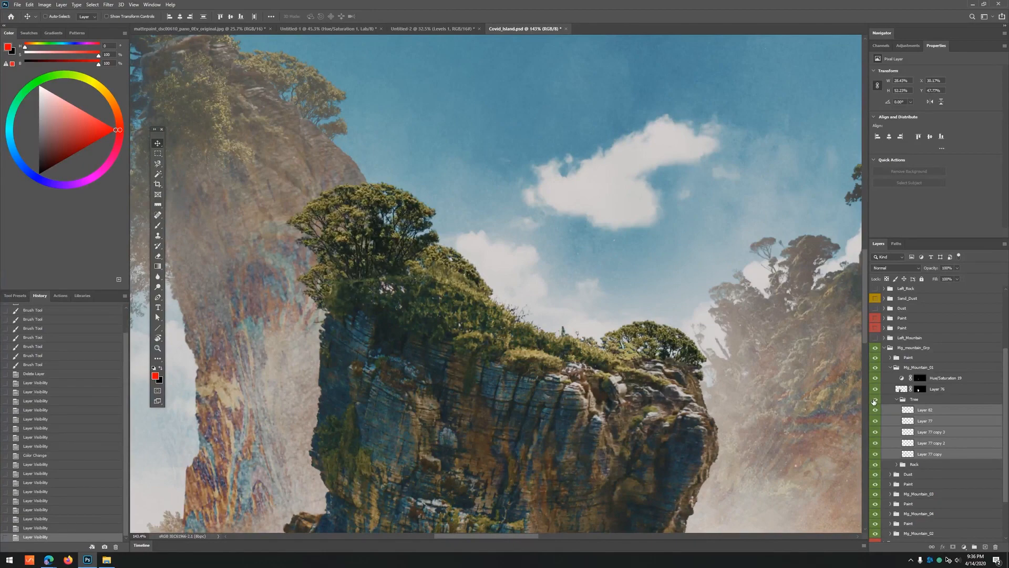
pyautogui.hotkey('ctrl', 'e')
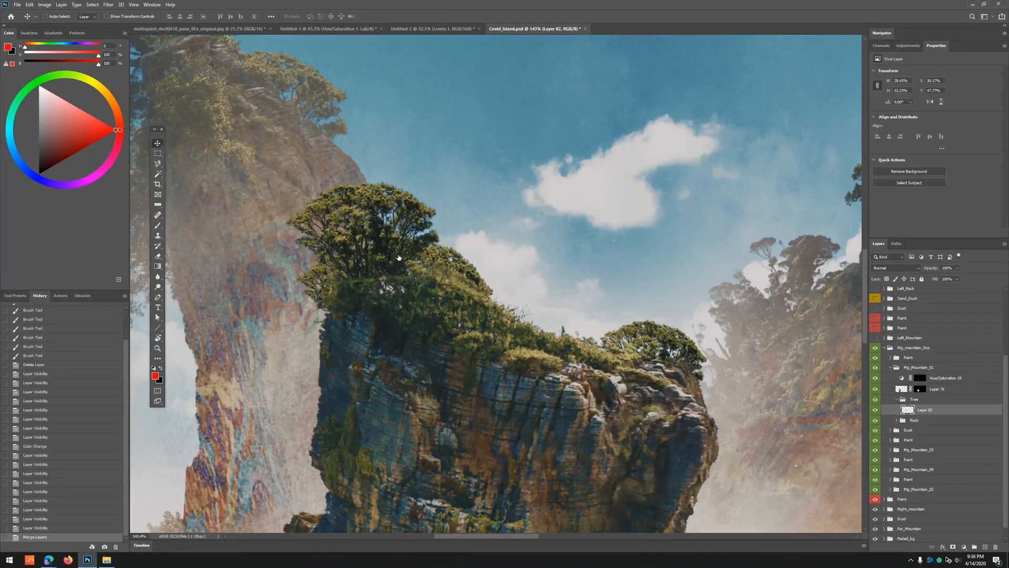
# - Start a Gaussian Blur on the merged tree layer with a radius of 1 pixel
pyautogui.press('z')
pyautogui.moveTo(398, 258); pyautogui.dragTo(442, 246)
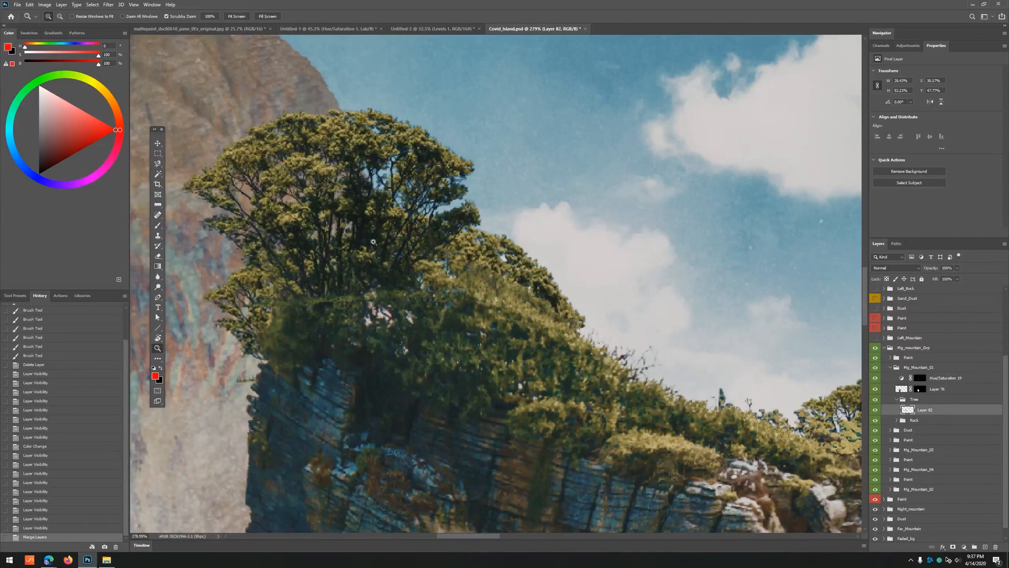
pyautogui.click(108, 5)
pyautogui.moveTo(130, 95)
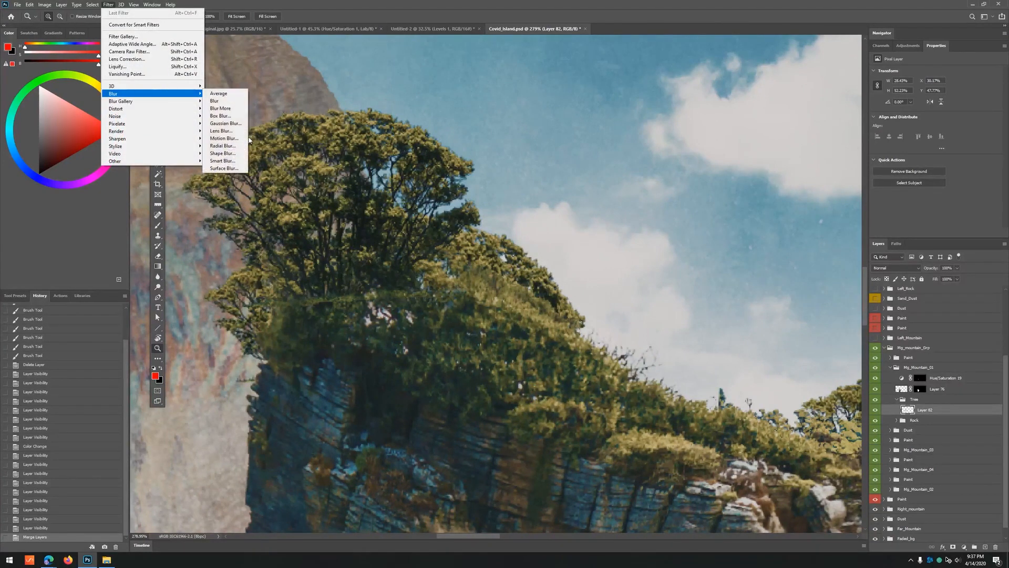
pyautogui.click(225, 123)
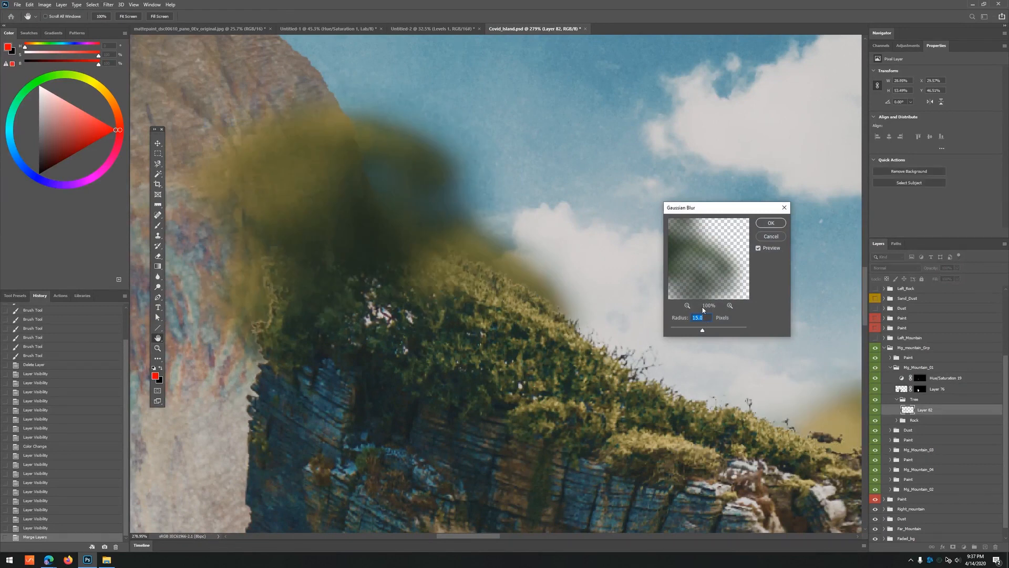
pyautogui.write('1')
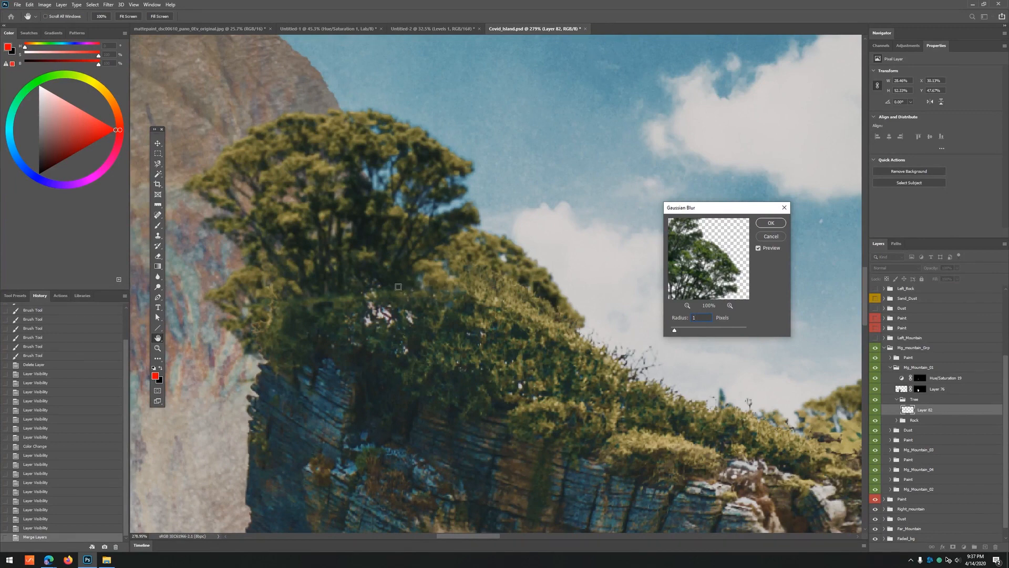
# - Try Gaussian Blur radii of 0.5 and 0.3 pixels on the tree, comparing it with and without the preview
pyautogui.press('BackSpace')
pyautogui.write('0.5')
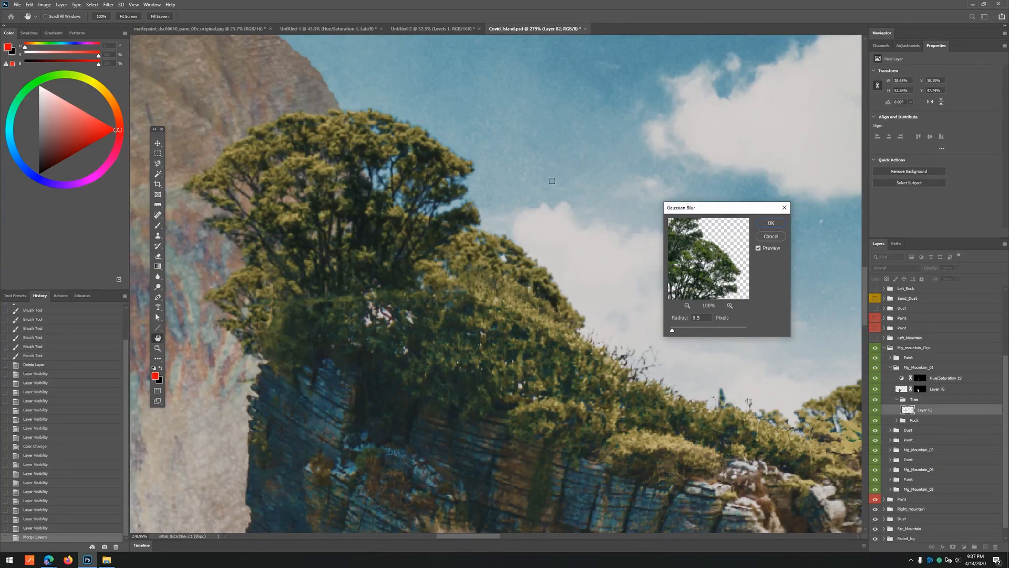
pyautogui.moveTo(703, 319); pyautogui.dragTo(646, 323)
pyautogui.write('1')
pyautogui.press('Tab')
pyautogui.moveTo(705, 315); pyautogui.dragTo(687, 317)
pyautogui.click(767, 247)
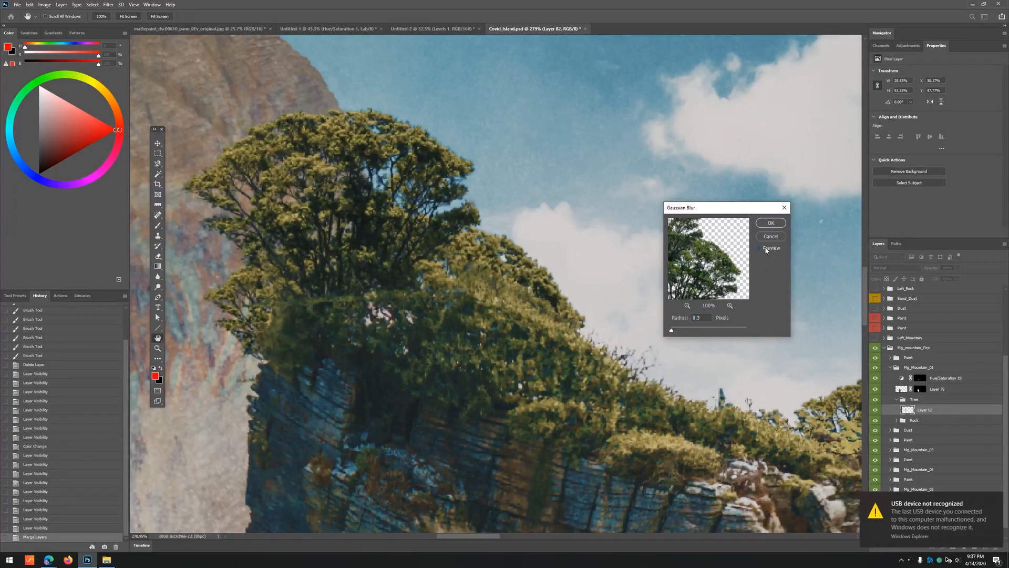
pyautogui.click(760, 249)
# - Set the Gaussian Blur radius to 0.2 pixels, compare the tree with and without the preview, and apply the blur
pyautogui.doubleClick(704, 316)
pyautogui.write('0.2')
pyautogui.press('Tab')
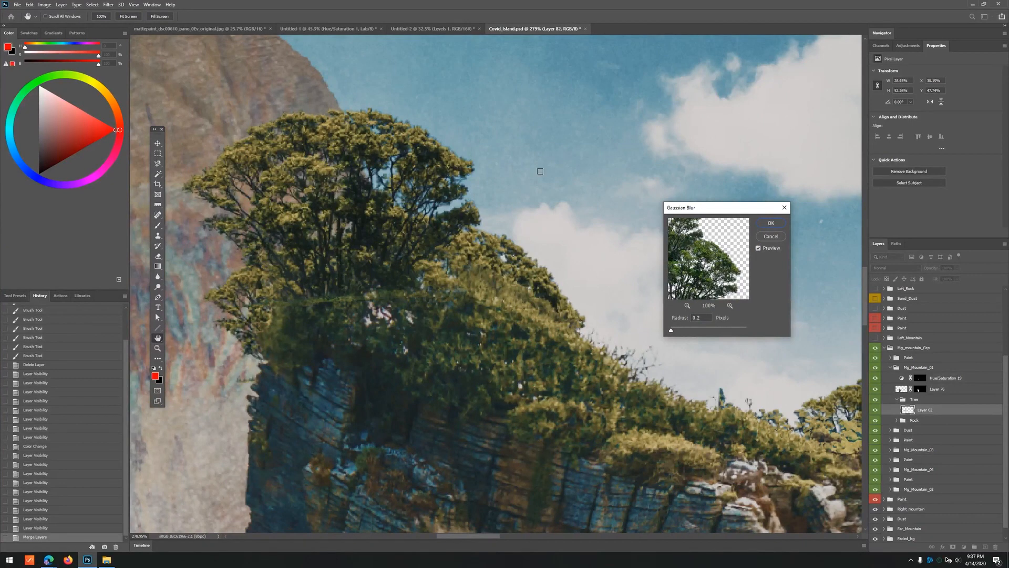
pyautogui.click(766, 249)
pyautogui.click(765, 250)
pyautogui.click(771, 223)
pyautogui.press('z')
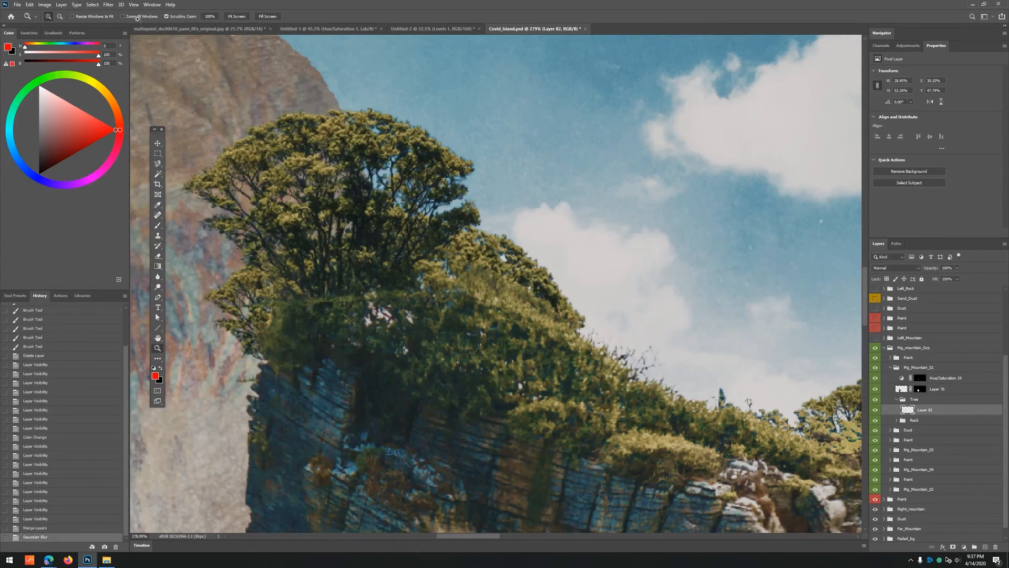
pyautogui.click(107, 5)
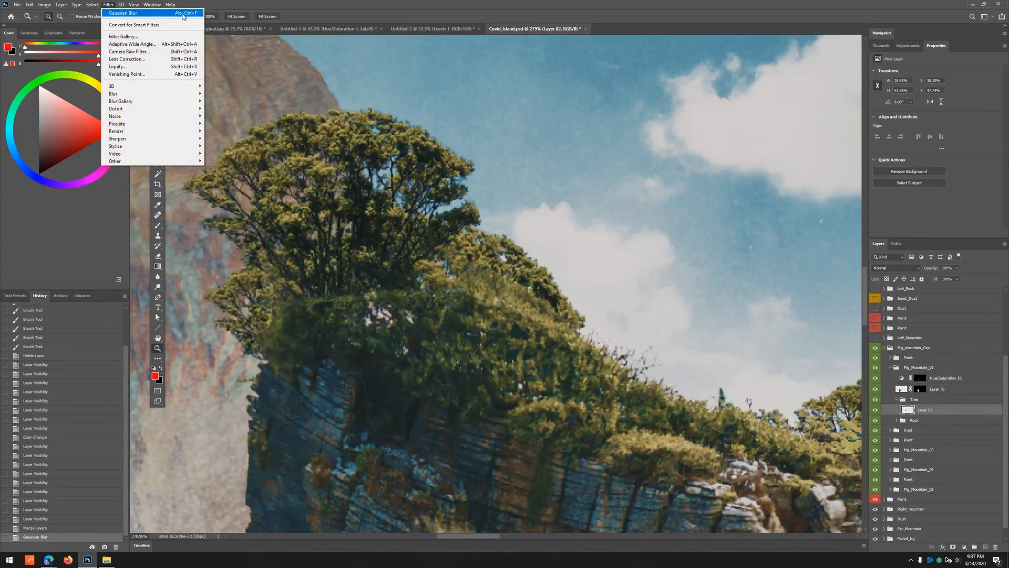
pyautogui.click(451, 249)
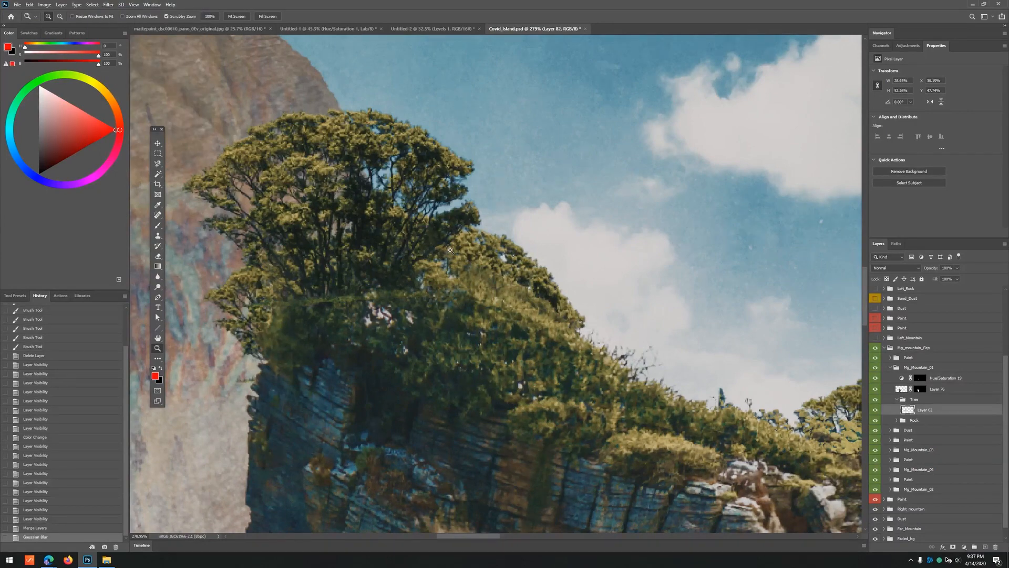
pyautogui.moveTo(425, 240); pyautogui.dragTo(505, 259)
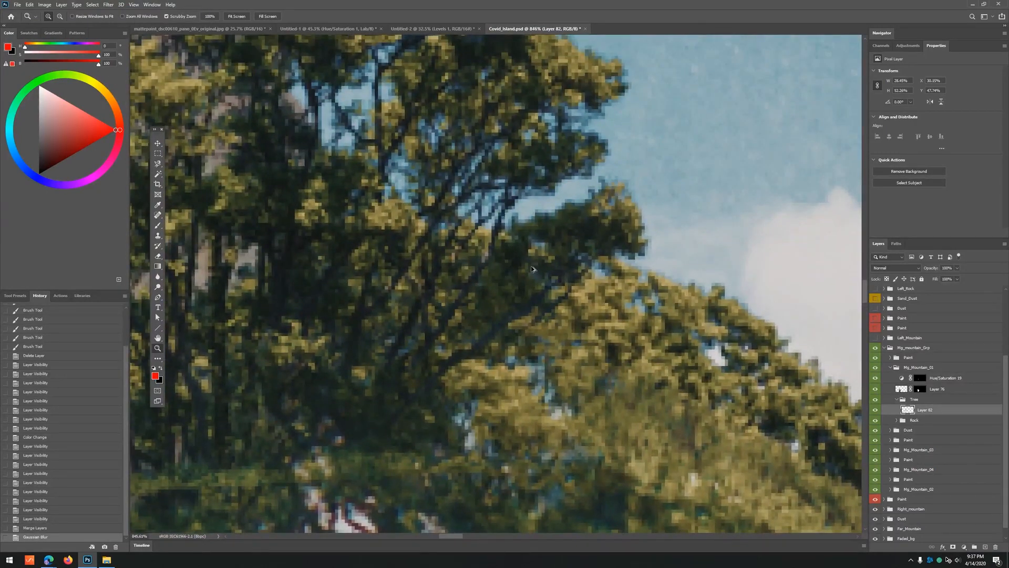
# - Repeat the last Gaussian Blur three more times on the merged tree layer and inspect the foliage
pyautogui.hotkey('ctrl', 'alt', 'f')
pyautogui.hotkey('ctrl', 'alt', 'f')
pyautogui.hotkey('ctrl', 'alt', 'f')
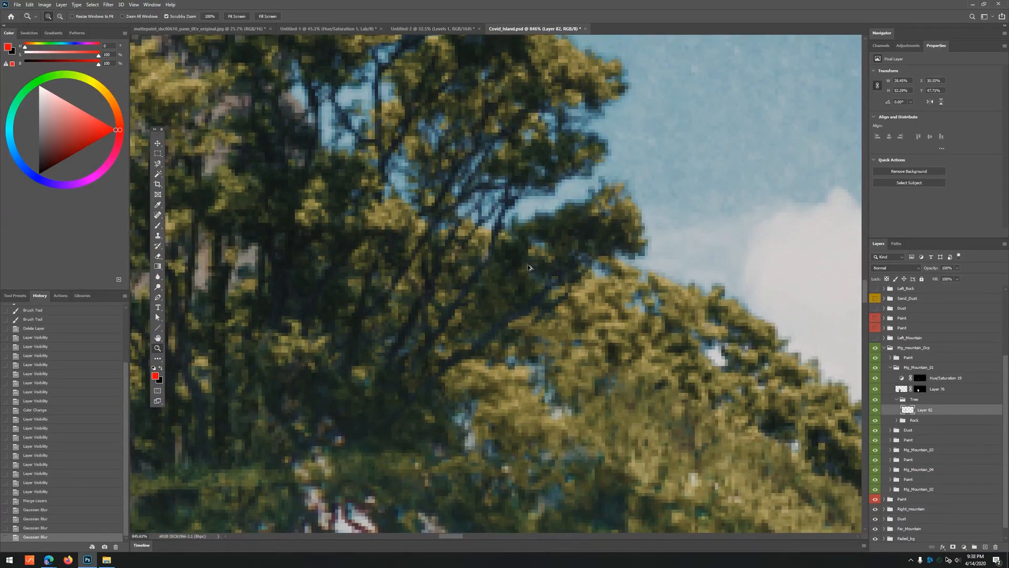
pyautogui.moveTo(528, 267); pyautogui.dragTo(502, 203)
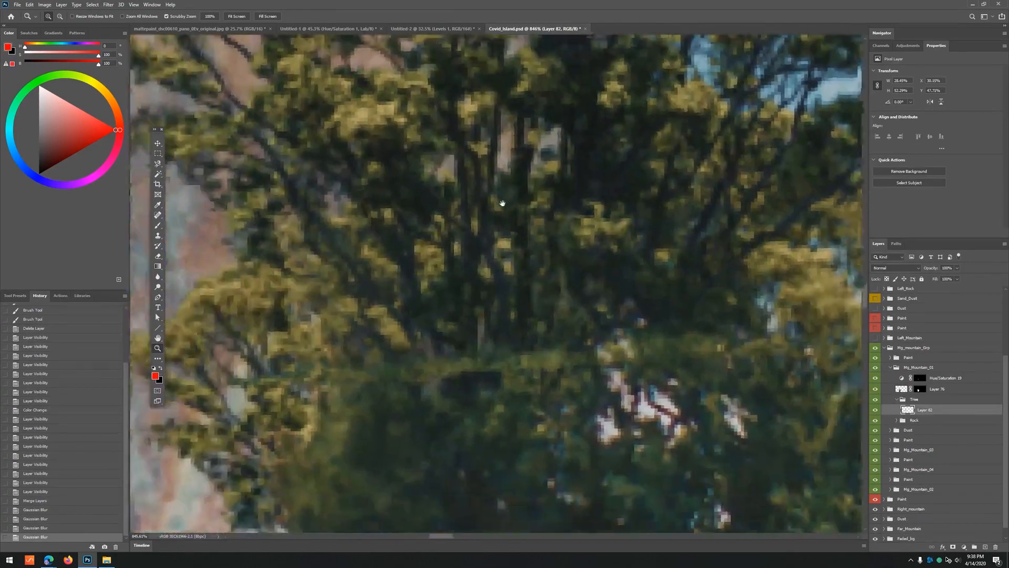
pyautogui.moveTo(582, 219); pyautogui.dragTo(237, 266)
# - Undo all the Gaussian Blur passes on the tree, back to the layer merge
pyautogui.hotkey('ctrl', 'z')
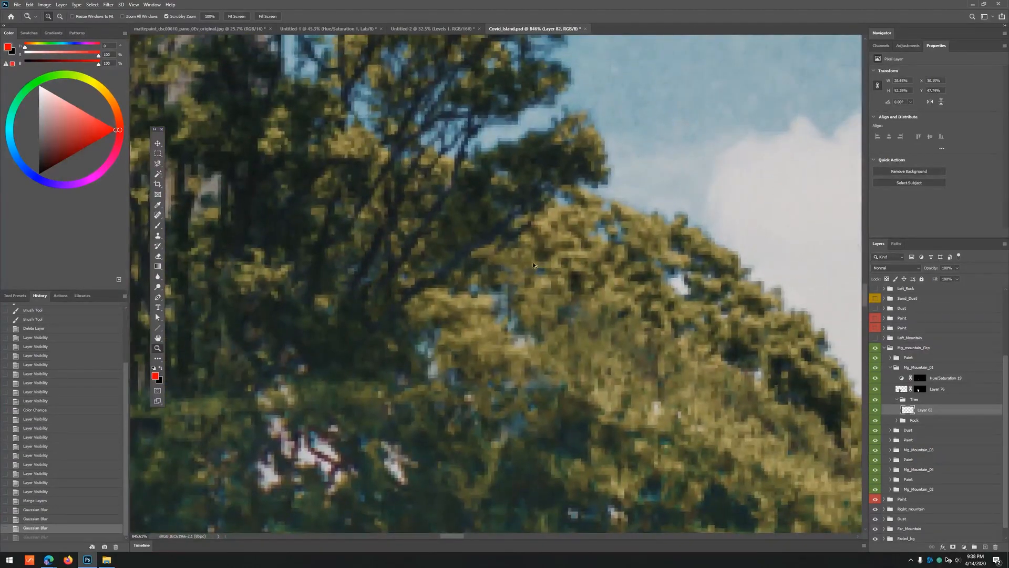
pyautogui.hotkey('ctrl', 'z')
pyautogui.hotkey('ctrl', 'z')
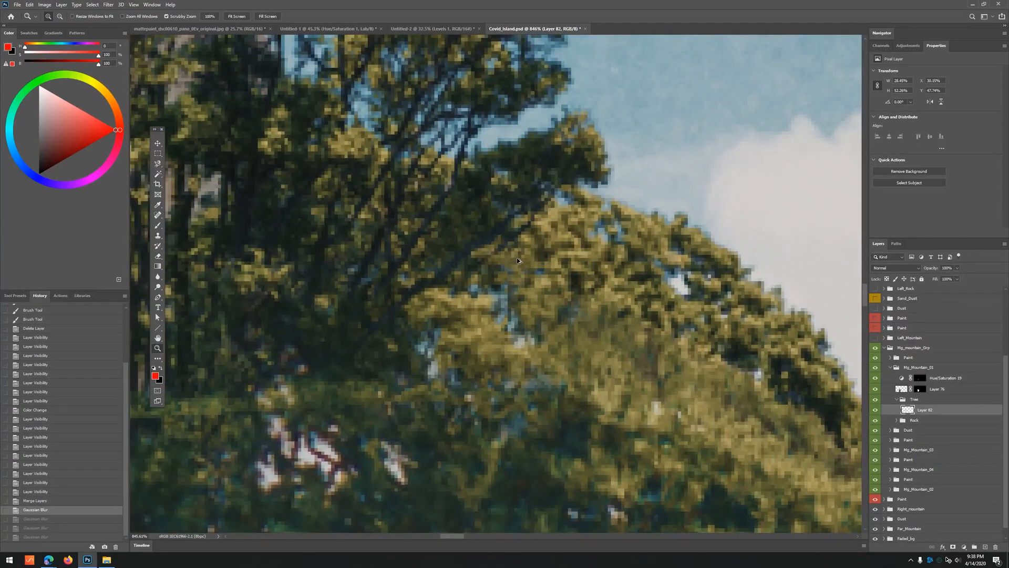
pyautogui.hotkey('ctrl', 'z')
pyautogui.hotkey('ctrl', 'z')
pyautogui.hotkey('ctrl', 'shift', 'z')
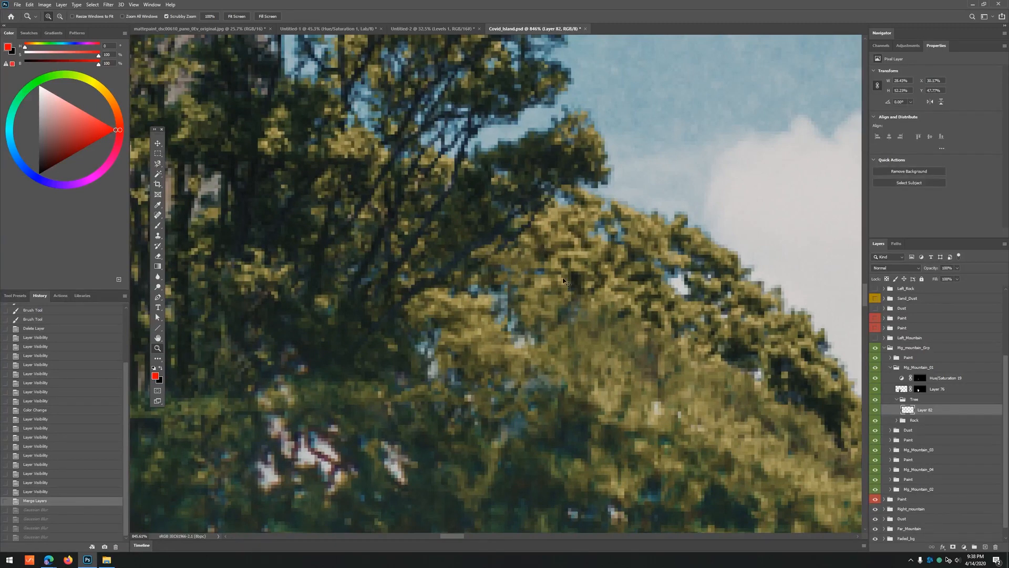
# - Duplicate the merged tree layer and hide the original Layer 82
pyautogui.hotkey('ctrl', 'j')
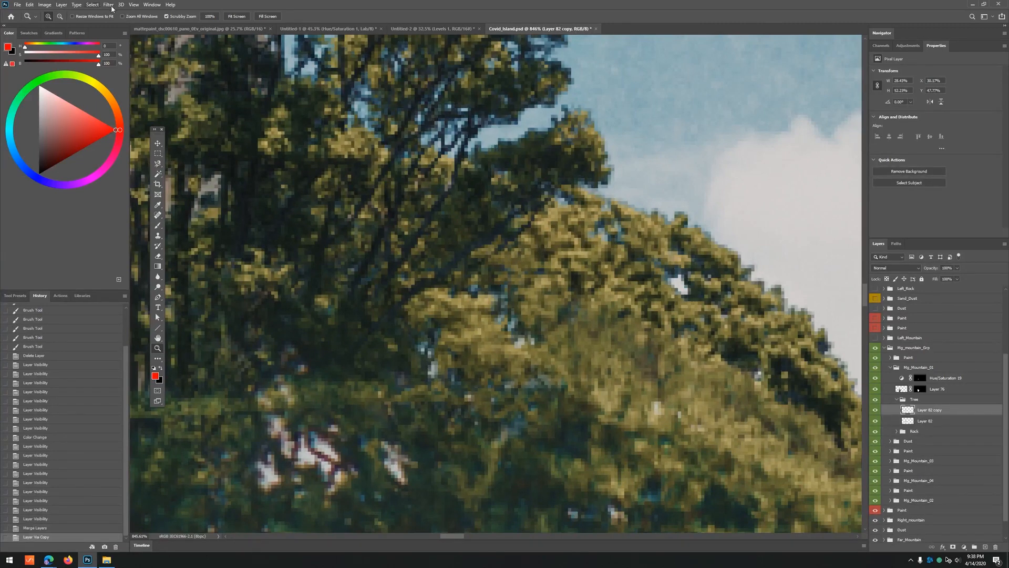
pyautogui.click(875, 420)
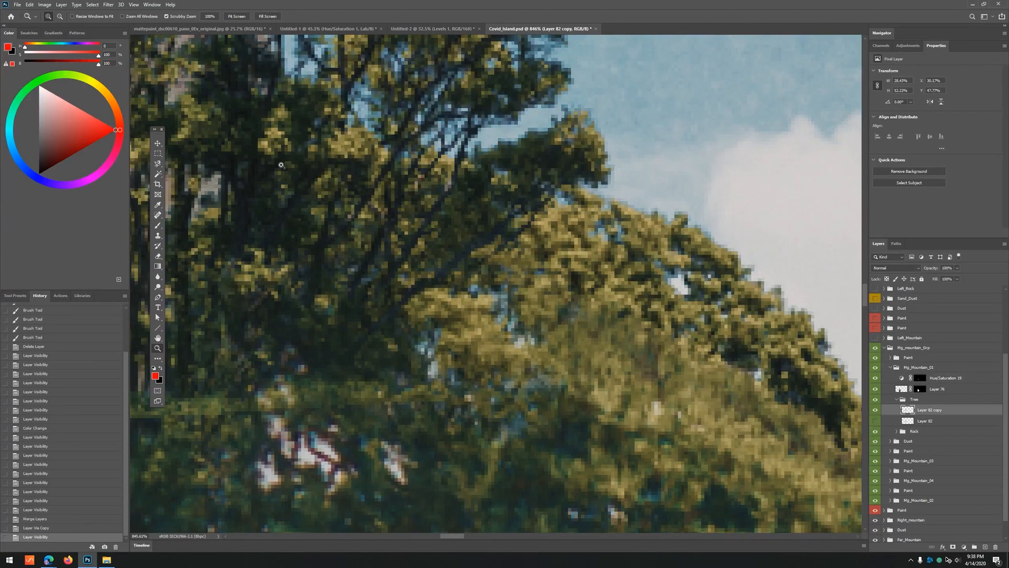
# - Apply the last Gaussian Blur three times to Layer 82 copy and inspect the softened tree
pyautogui.click(108, 4)
pyautogui.click(126, 13)
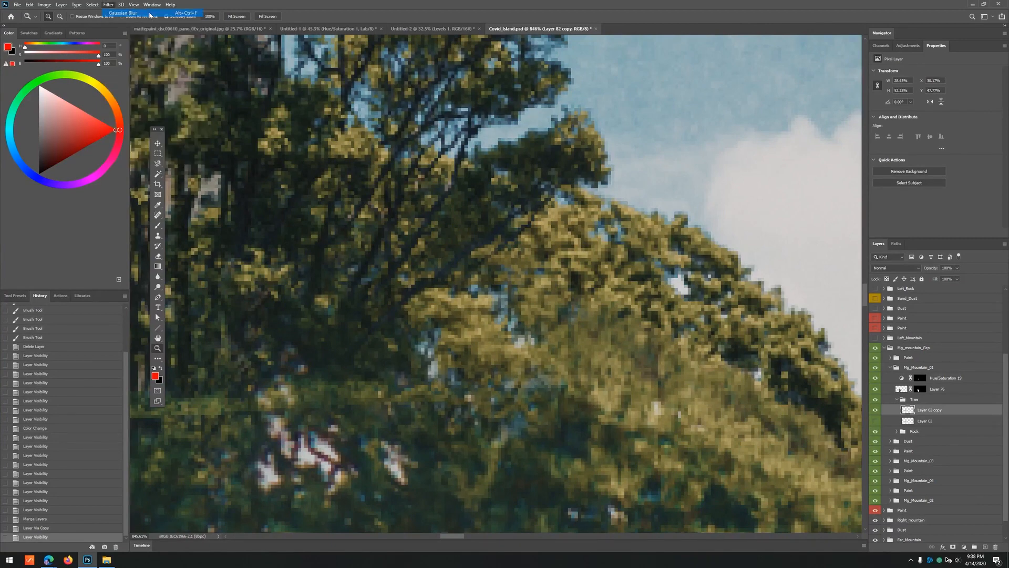
pyautogui.hotkey('ctrl', 'alt', 'f')
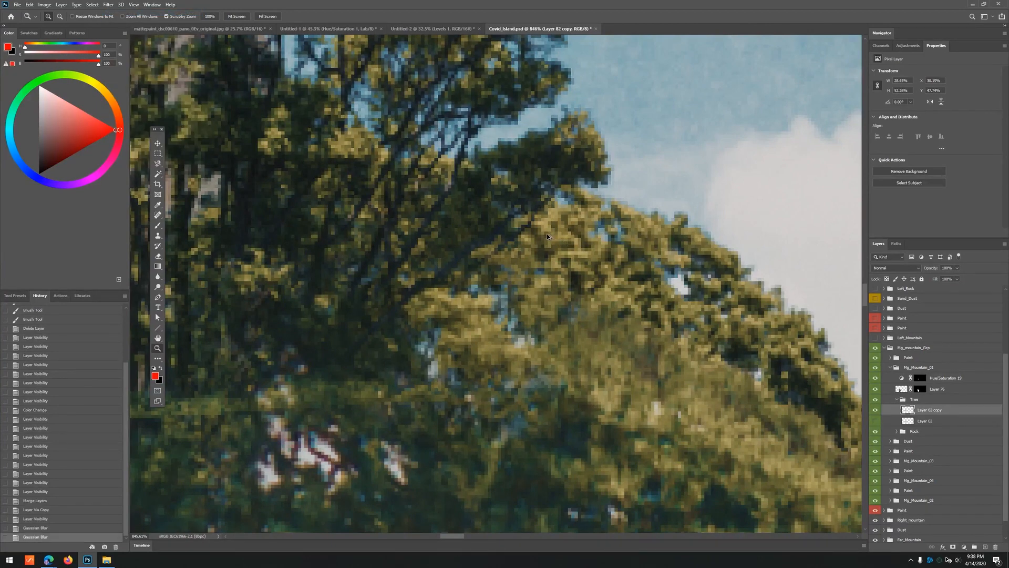
pyautogui.hotkey('ctrl', 'alt', 'f')
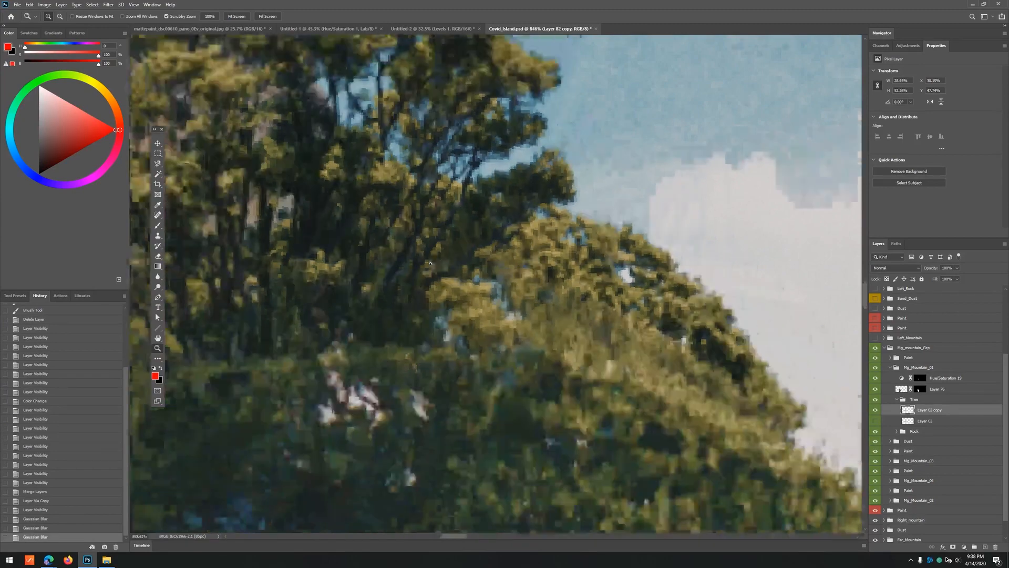
pyautogui.moveTo(430, 263); pyautogui.dragTo(659, 268)
# - Show the original Layer 82 and move it beside the blurred copy to compare their sharpness
pyautogui.click(875, 420)
pyautogui.click(925, 422)
pyautogui.moveTo(473, 205); pyautogui.dragTo(516, 202)
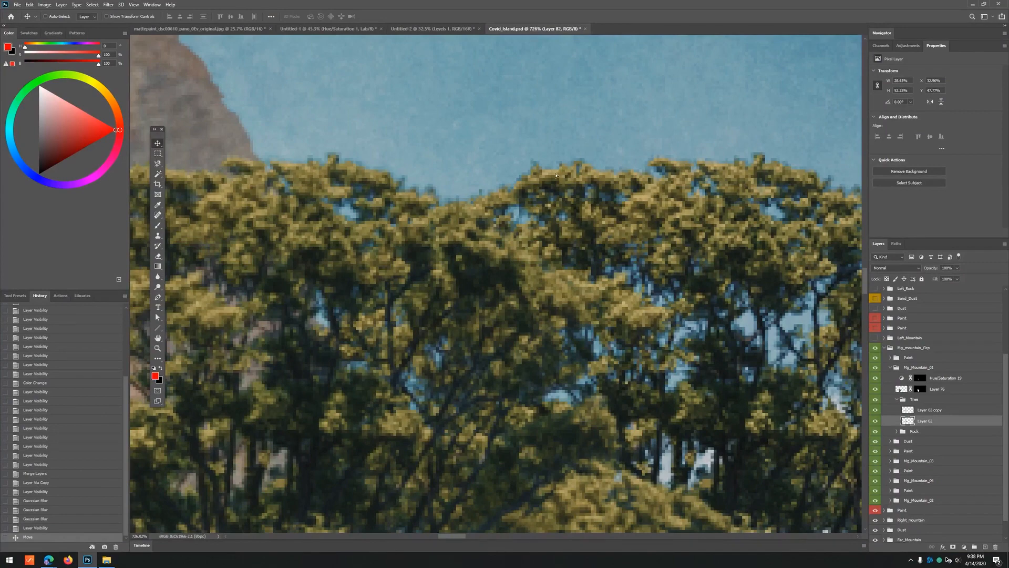
pyautogui.moveTo(583, 164); pyautogui.dragTo(358, 190)
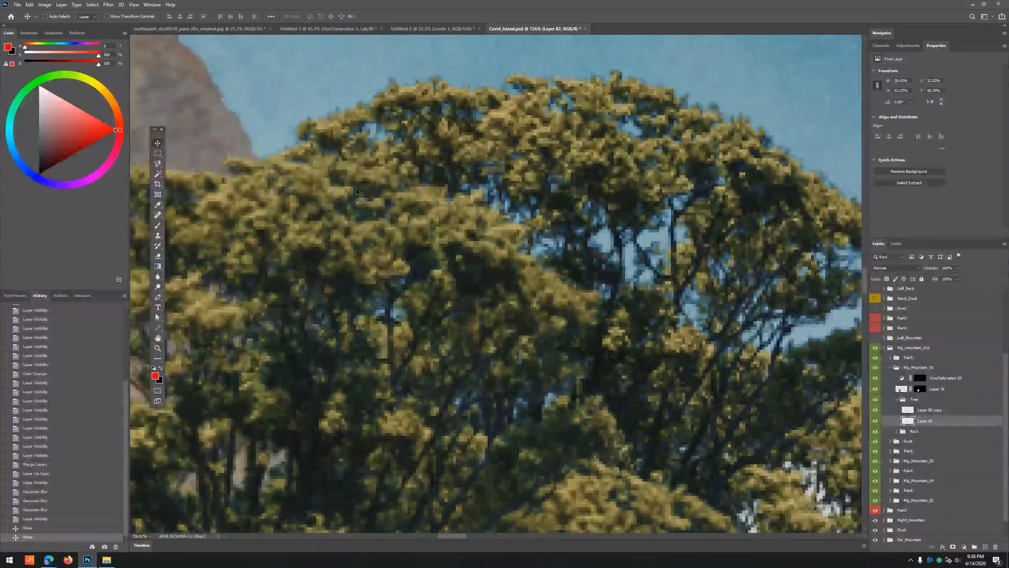
pyautogui.moveTo(455, 164); pyautogui.dragTo(548, 177)
pyautogui.press('z')
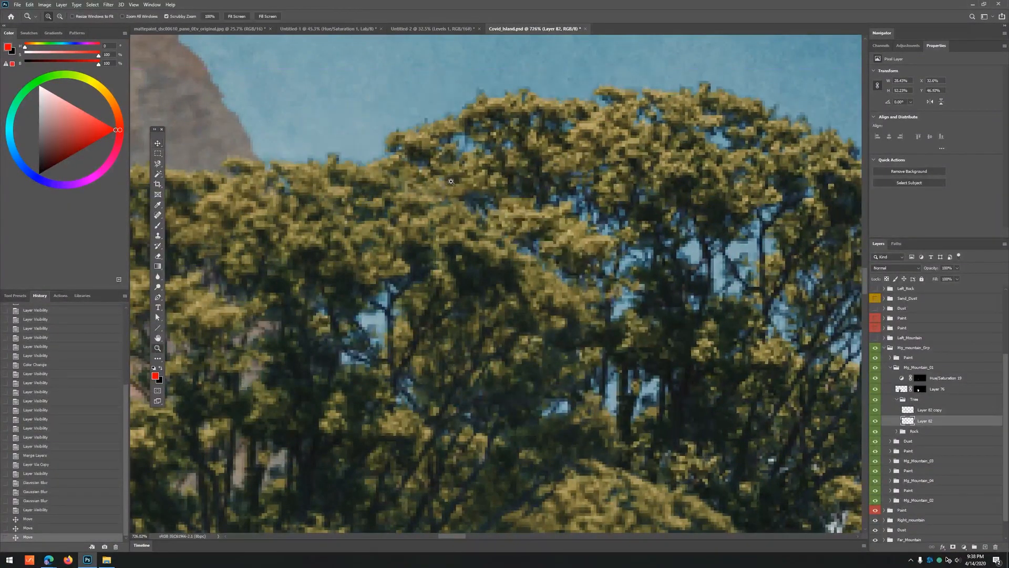
pyautogui.moveTo(473, 178); pyautogui.dragTo(421, 180)
pyautogui.press('v')
pyautogui.moveTo(603, 170); pyautogui.dragTo(566, 131)
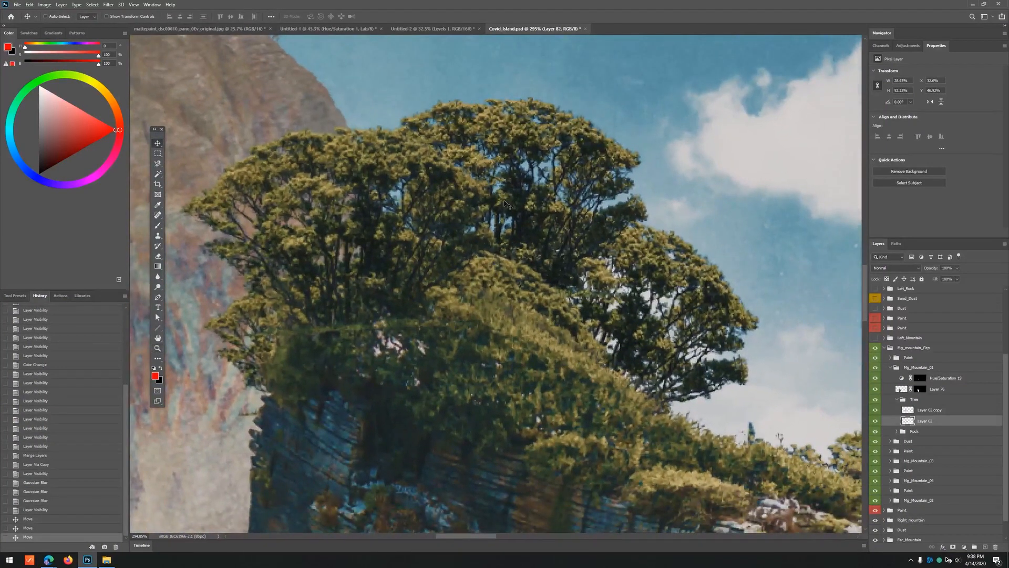
# - Delete the original Layer 82 and check the edges of the blurred tree against the sky
pyautogui.press('Delete')
pyautogui.moveTo(506, 207); pyautogui.dragTo(494, 253)
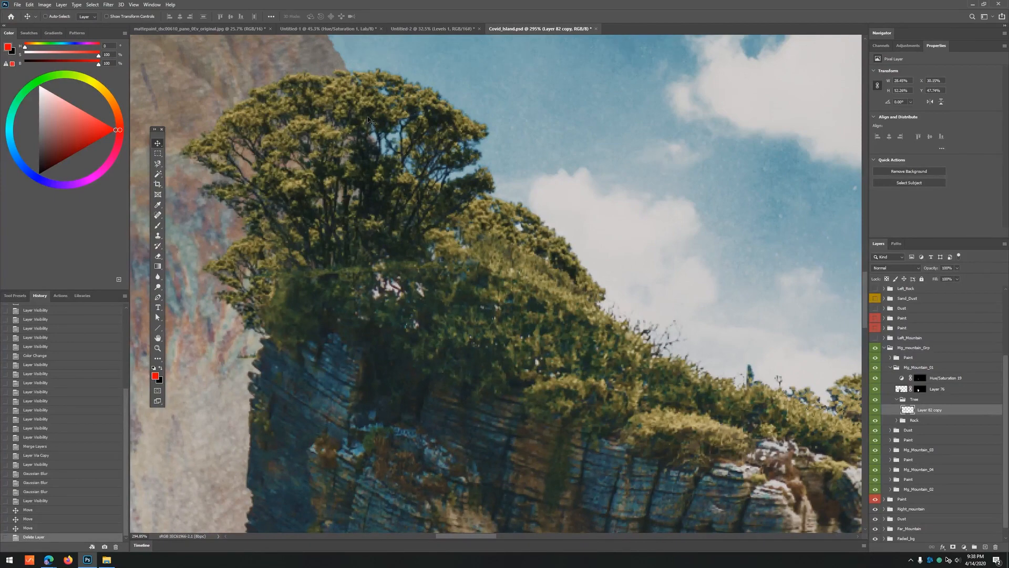
pyautogui.scroll(5, 460, 116)
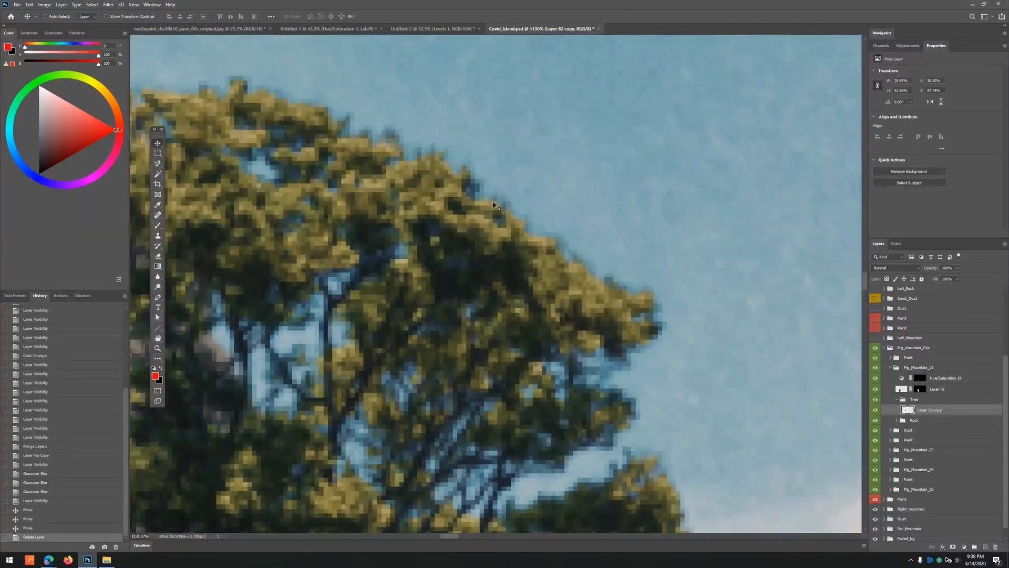
pyautogui.press('z')
pyautogui.moveTo(494, 205); pyautogui.dragTo(438, 150)
pyautogui.press('v')
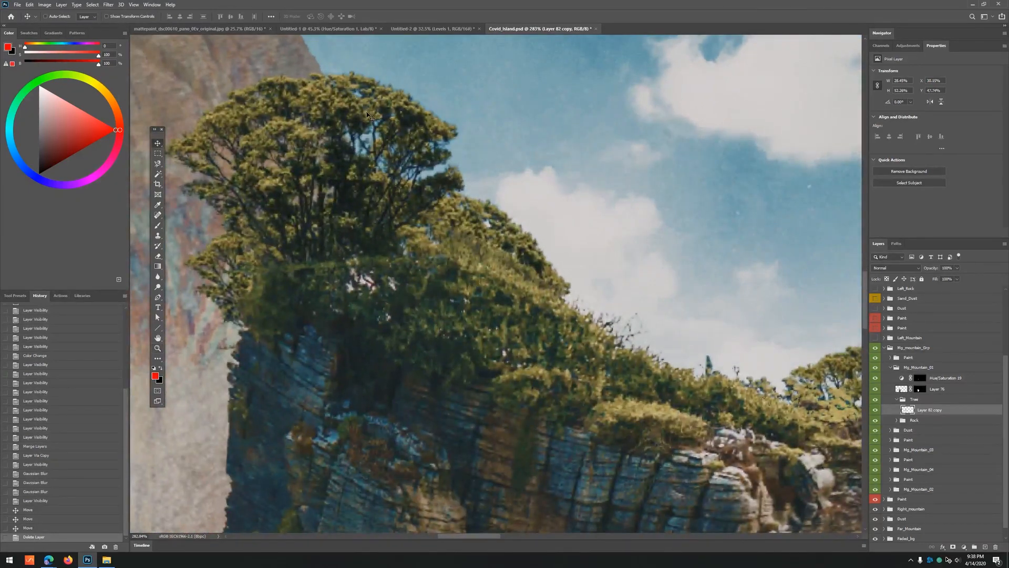
# - Open Levels on Layer 82 copy, raise the output black level to 34, and sample the tree's dark foliage colors
pyautogui.hotkey('ctrl', 'l')
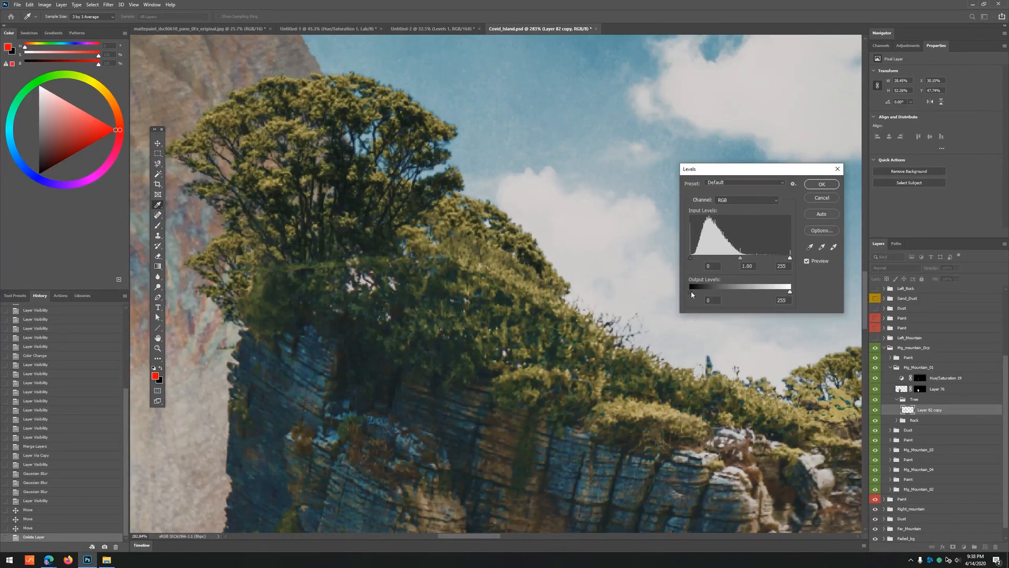
pyautogui.moveTo(696, 295)
pyautogui.mouseDown()
pyautogui.moveTo(726, 285)
pyautogui.moveTo(708, 294)
pyautogui.mouseUp()
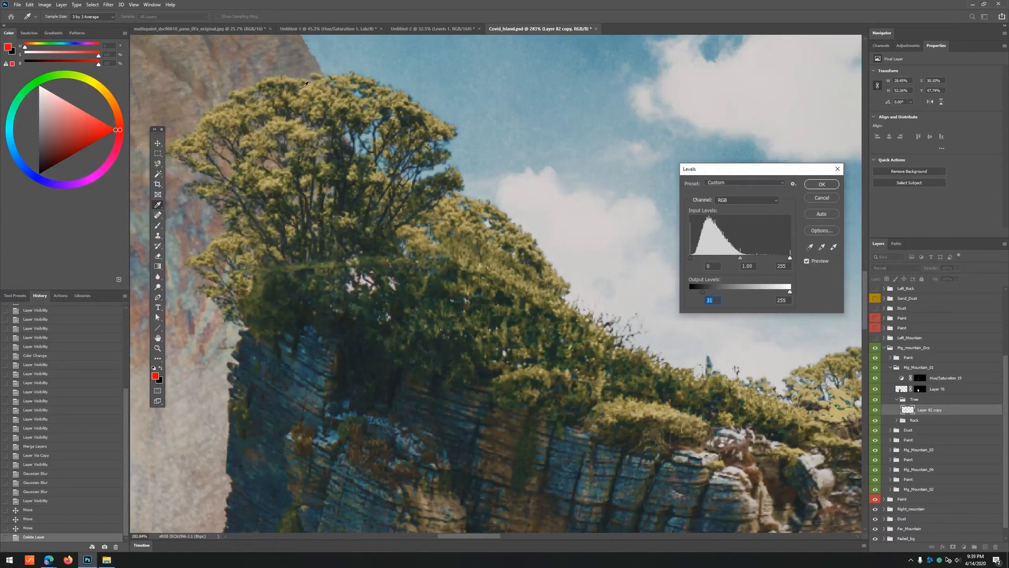
pyautogui.click(360, 121)
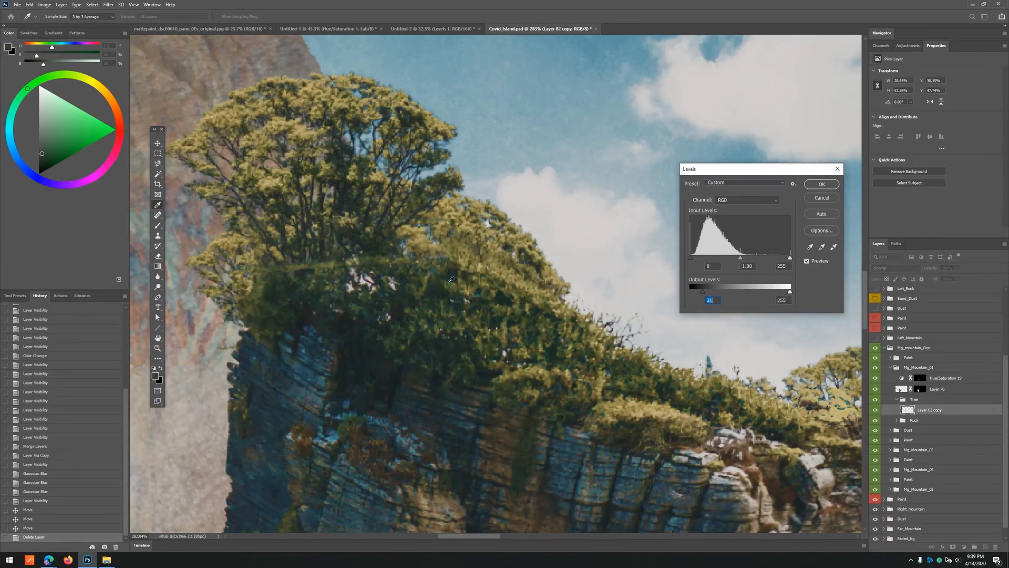
pyautogui.moveTo(704, 293)
pyautogui.mouseDown()
pyautogui.moveTo(694, 291)
pyautogui.moveTo(708, 294)
pyautogui.mouseUp()
pyautogui.click(341, 205)
# - Set the Levels output white to 237 and the midtone input to 0.9, and apply the adjustment to the tree
pyautogui.moveTo(741, 259); pyautogui.dragTo(748, 260)
pyautogui.moveTo(784, 293); pyautogui.dragTo(786, 295)
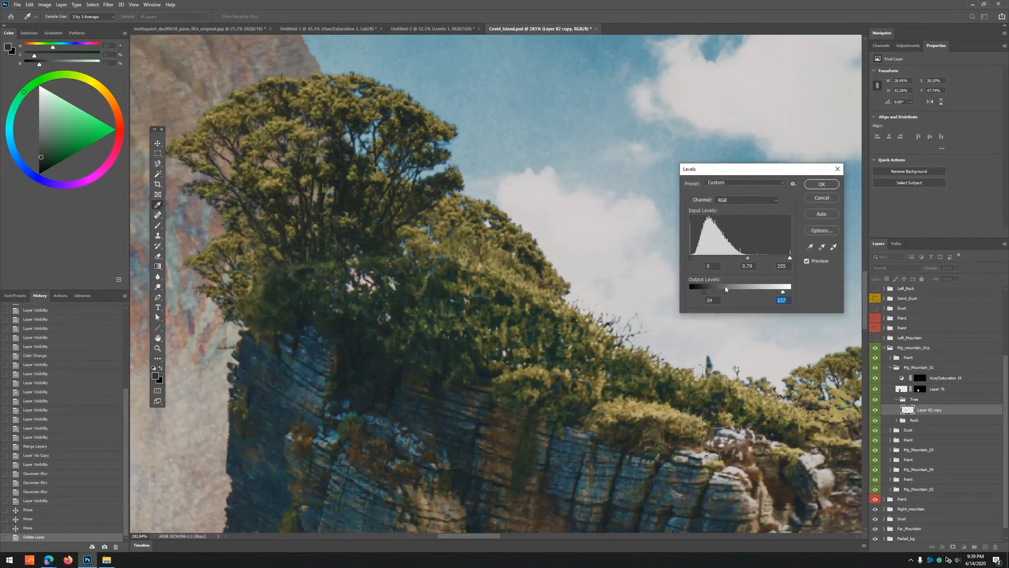
pyautogui.click(753, 267)
pyautogui.write('0.9')
pyautogui.press('Tab')
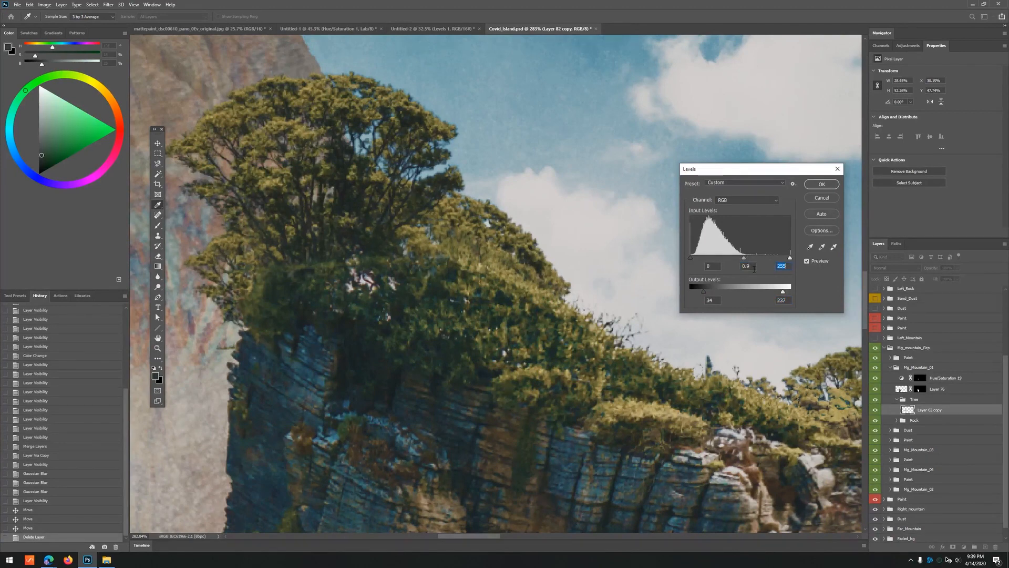
pyautogui.click(821, 184)
# - Compare the tree with and without the Levels adjustment, keeping the adjustment, and inspect it against the cliff
pyautogui.press('z')
pyautogui.moveTo(411, 218); pyautogui.dragTo(408, 235)
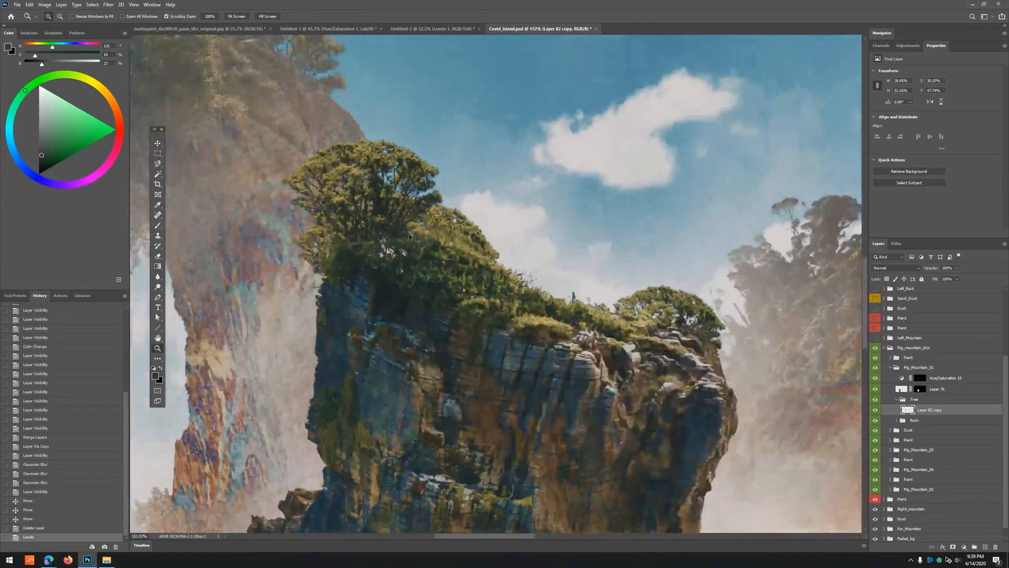
pyautogui.hotkey('ctrl', 'z')
pyautogui.hotkey('ctrl', 'shift', 'z')
pyautogui.moveTo(368, 233); pyautogui.dragTo(398, 223)
pyautogui.press('b')
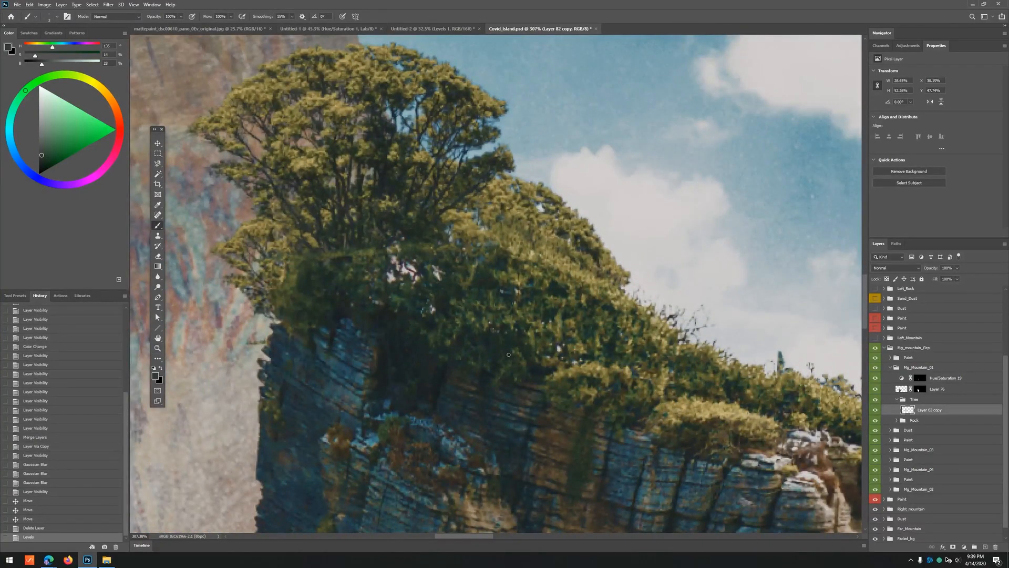
# - Add a Black & White adjustment layer at the top of the layer stack and release its clipping mask
pyautogui.scroll(5, 991, 307)
pyautogui.click(904, 290)
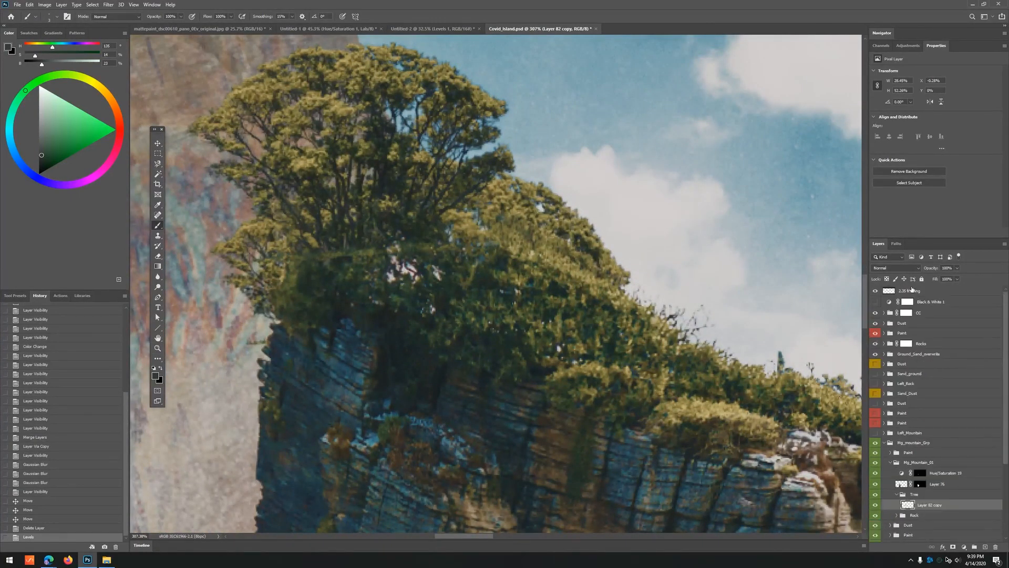
pyautogui.click(964, 546)
pyautogui.click(966, 481)
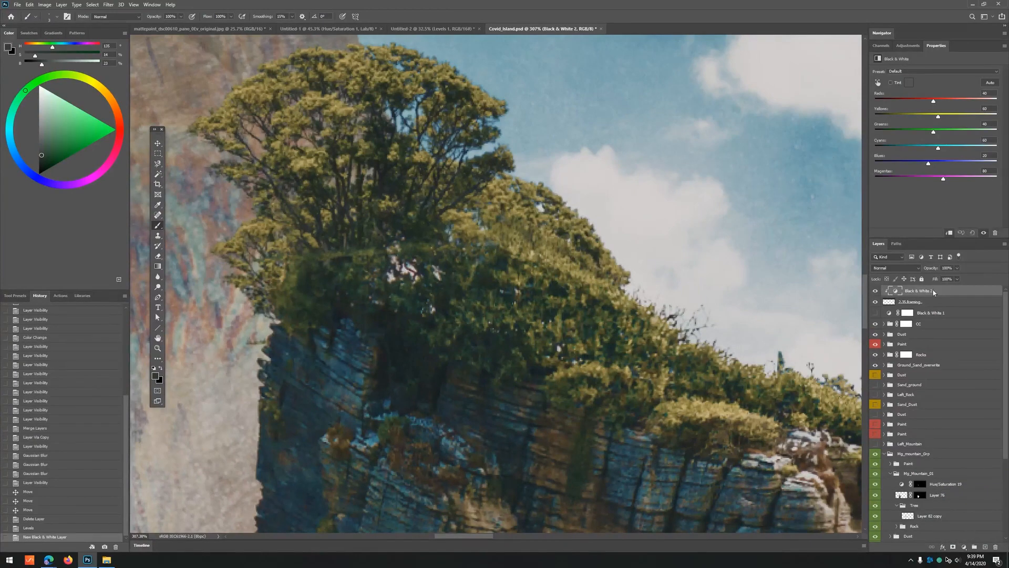
pyautogui.hotkey('ctrl', '-')
pyautogui.hotkey('ctrl', '-')
pyautogui.hotkey('ctrl', '-')
pyautogui.hotkey('ctrl', '-')
pyautogui.hotkey('ctrl', '-')
pyautogui.hotkey('ctrl', '-')
pyautogui.hotkey('ctrl', '0')
pyautogui.keyDown('alt'); pyautogui.click(918, 295); pyautogui.keyUp('alt')
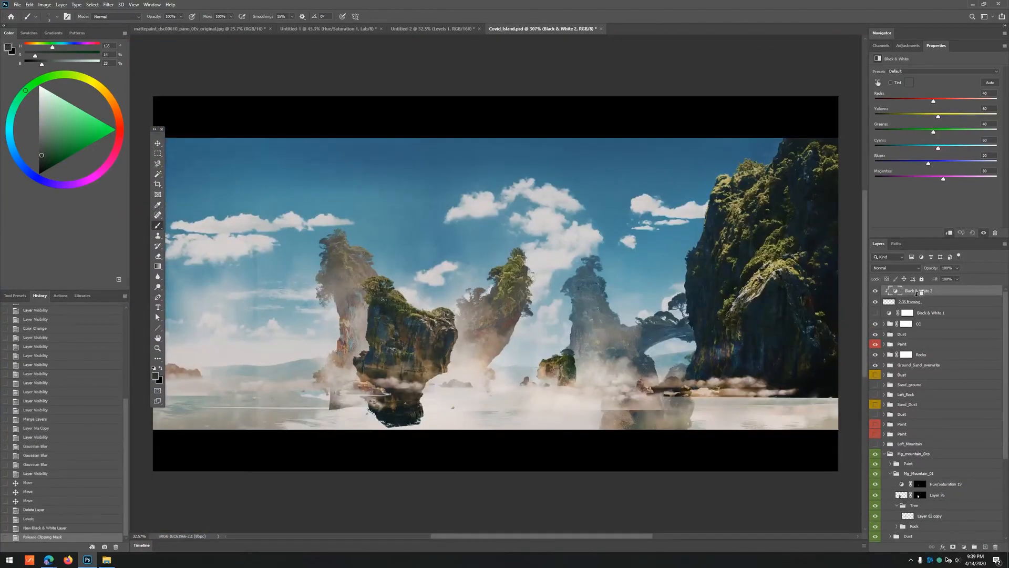
# - Check the tree's values in black and white and hide the Black & White 2 adjustment layer
pyautogui.press('z')
pyautogui.moveTo(415, 295); pyautogui.dragTo(471, 278)
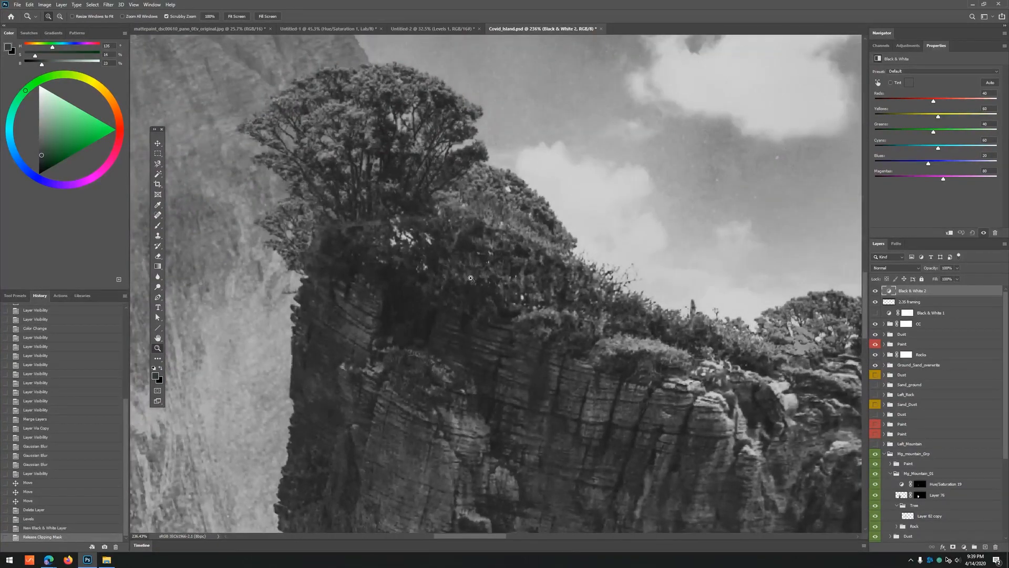
pyautogui.press('b')
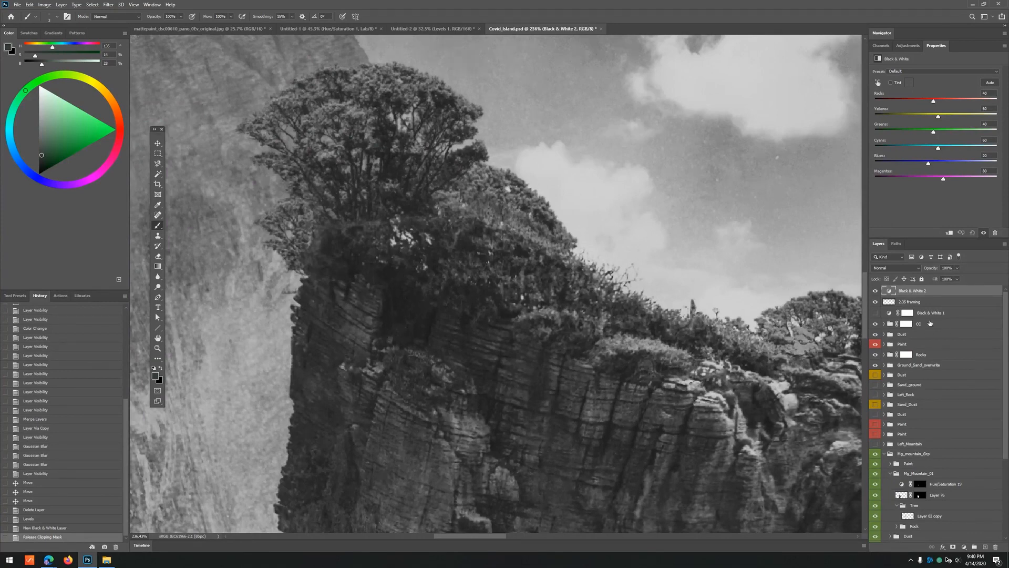
pyautogui.click(875, 291)
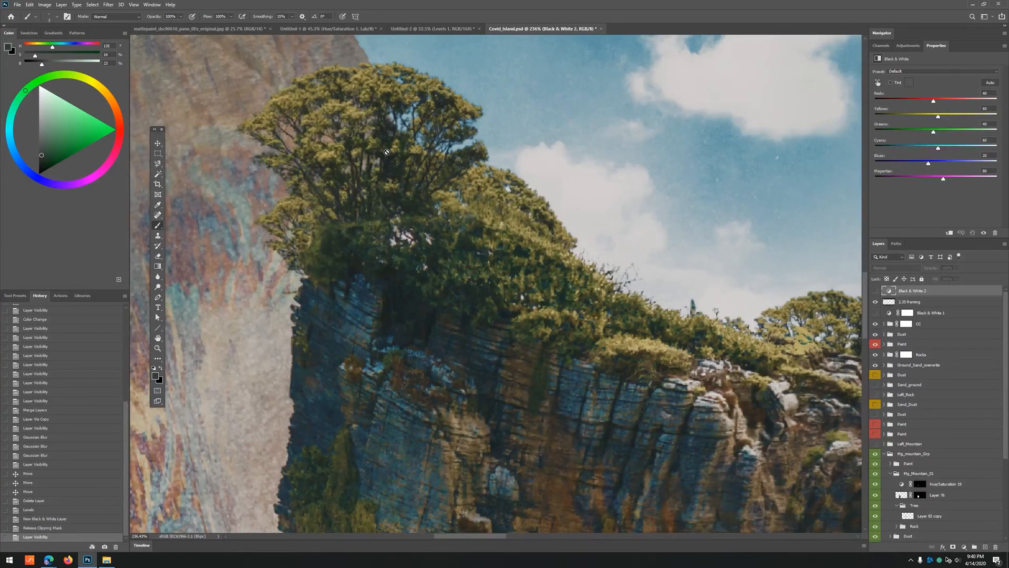
# - Fill a new top layer with the sampled dark green to judge the shadow color, and delete that layer
pyautogui.click(965, 547)
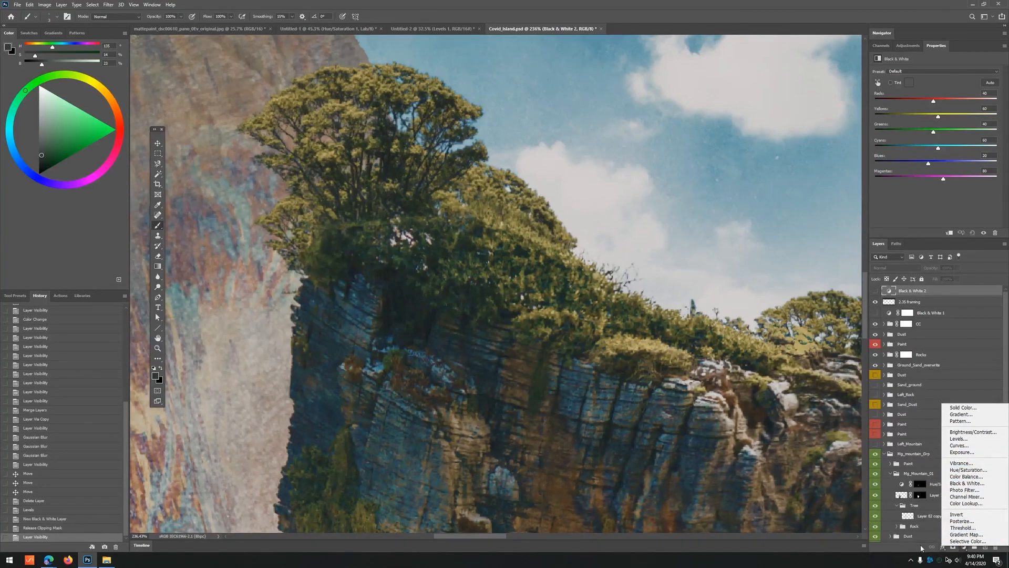
pyautogui.click(985, 546)
pyautogui.click(985, 546)
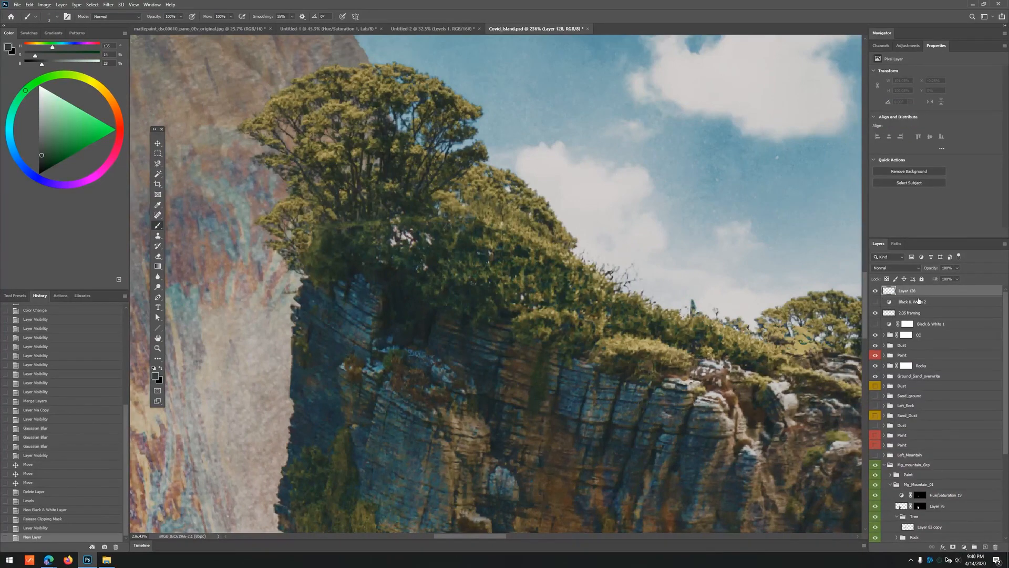
pyautogui.hotkey('alt', 'BackSpace')
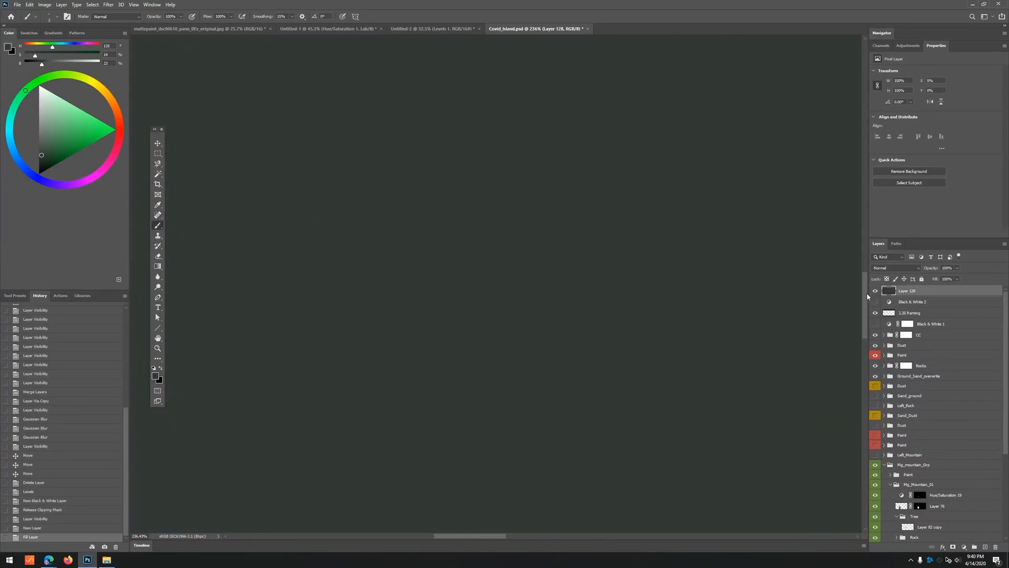
pyautogui.click(875, 291)
pyautogui.press('Delete')
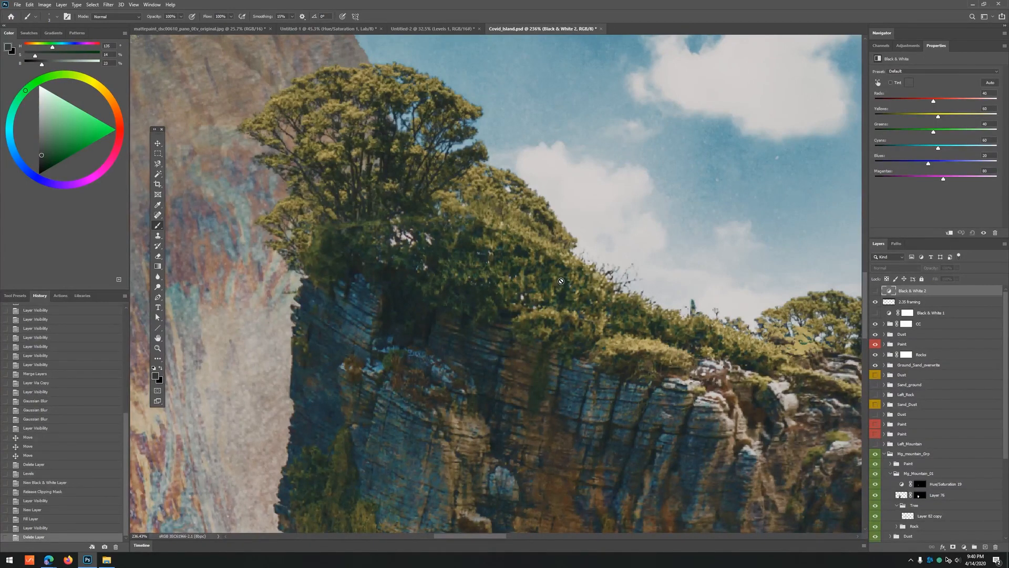
pyautogui.moveTo(382, 181); pyautogui.dragTo(416, 180)
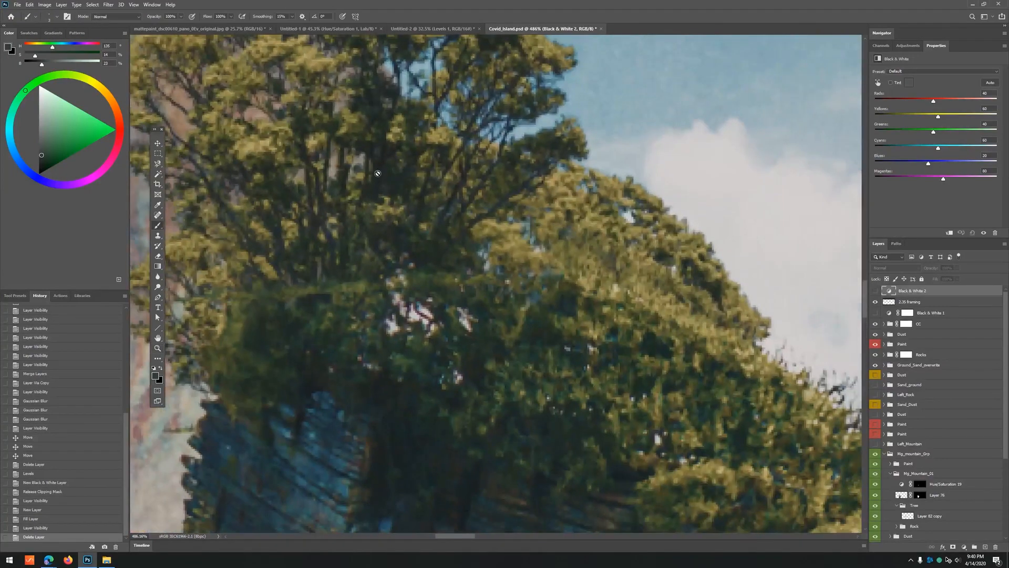
# - Select the tree layer Layer 82 copy and check it against the cliff by hiding and showing it
pyautogui.moveTo(412, 227); pyautogui.dragTo(369, 191)
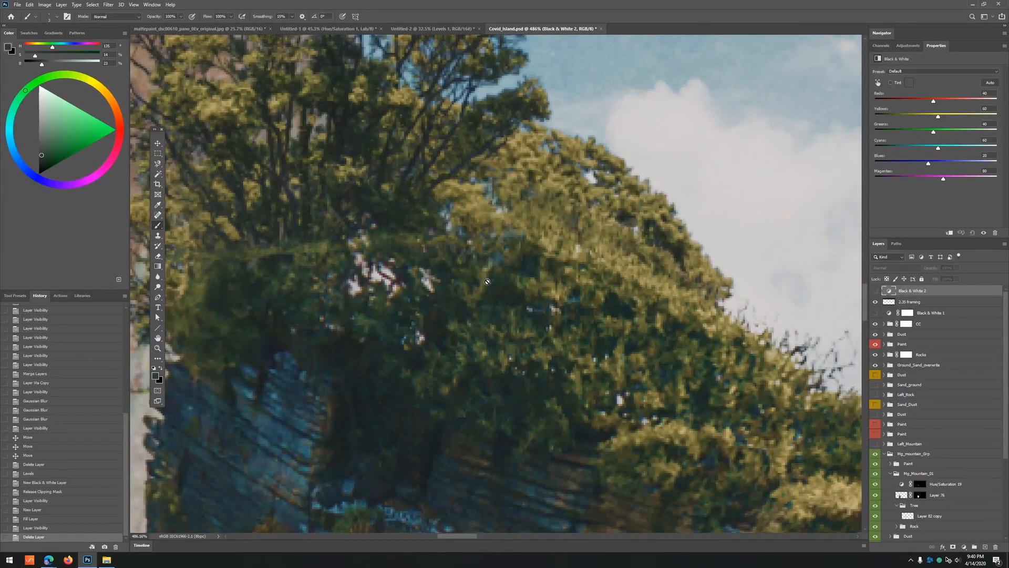
pyautogui.moveTo(339, 61); pyautogui.dragTo(393, 132)
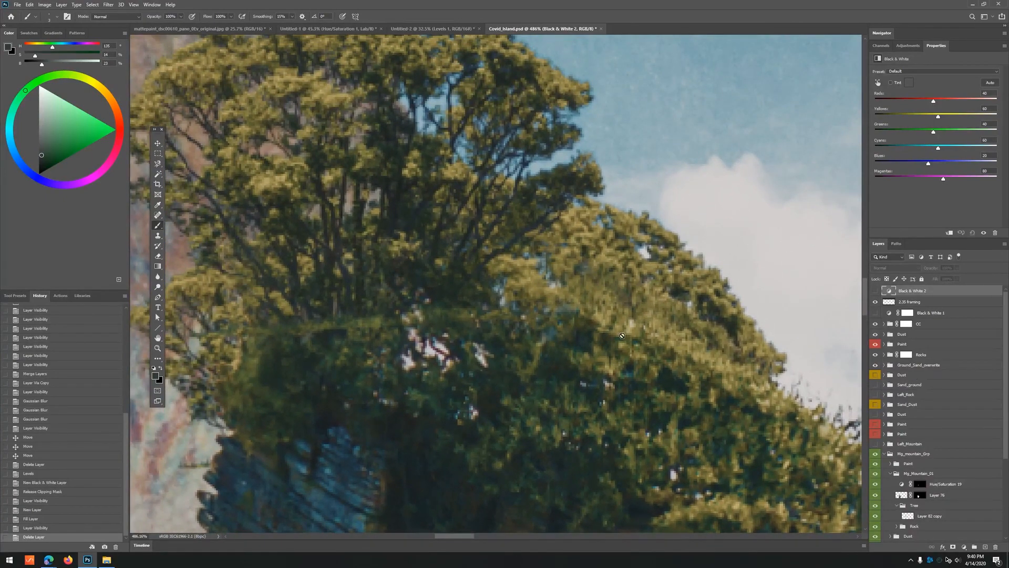
pyautogui.press('v')
pyautogui.rightClick(387, 206)
pyautogui.click(421, 323)
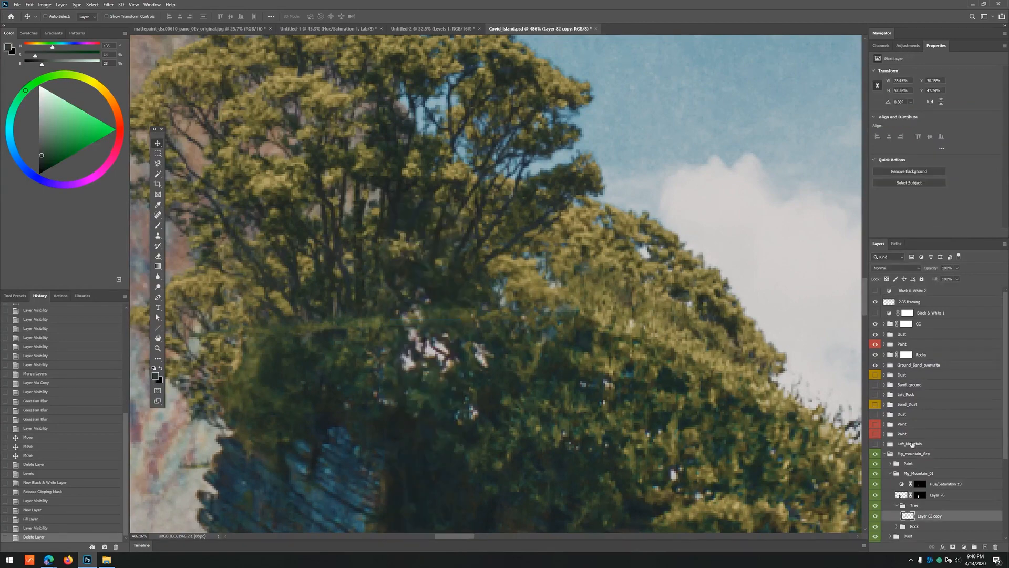
pyautogui.click(874, 516)
pyautogui.click(874, 516)
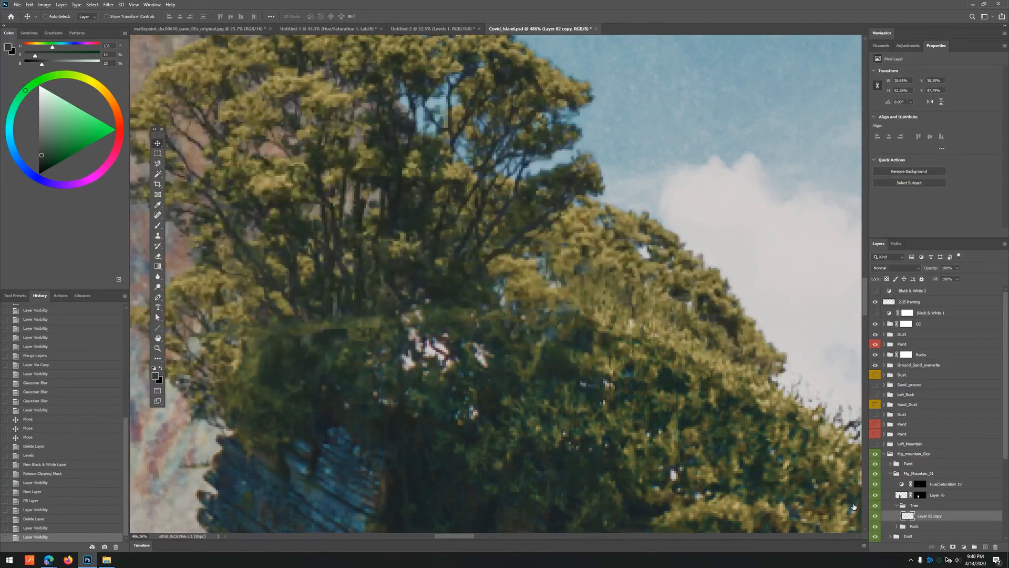
# - Nudge the shadows of the tree layer slightly toward cyan with Color Balance
pyautogui.hotkey('ctrl', 'b')
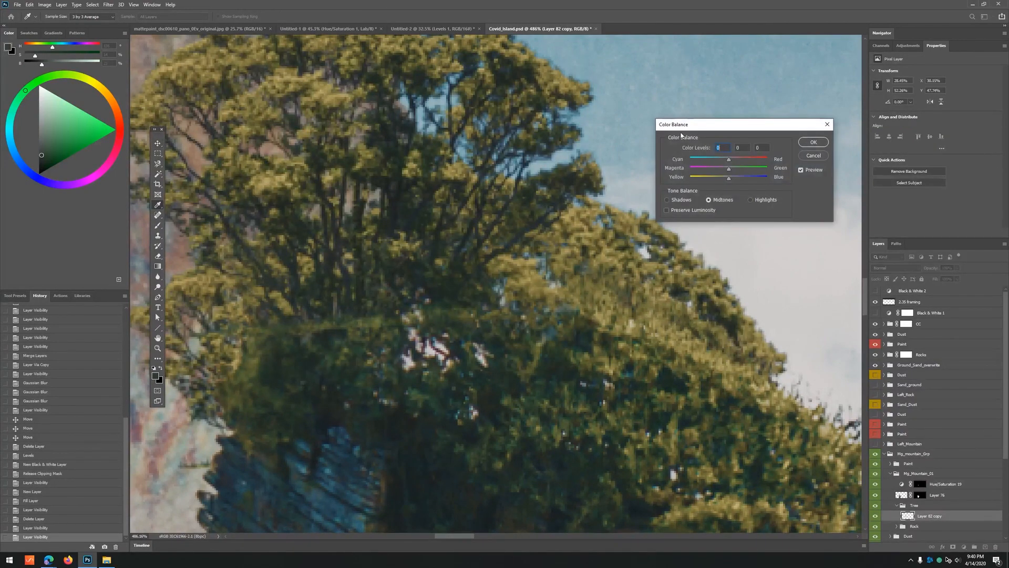
pyautogui.click(668, 200)
pyautogui.moveTo(728, 162); pyautogui.dragTo(724, 162)
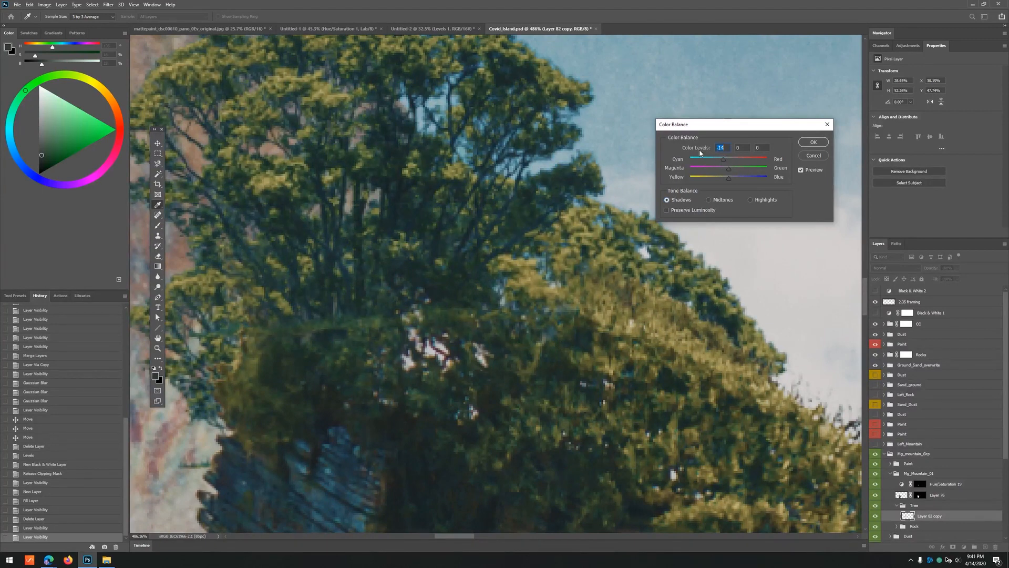
pyautogui.write('-')
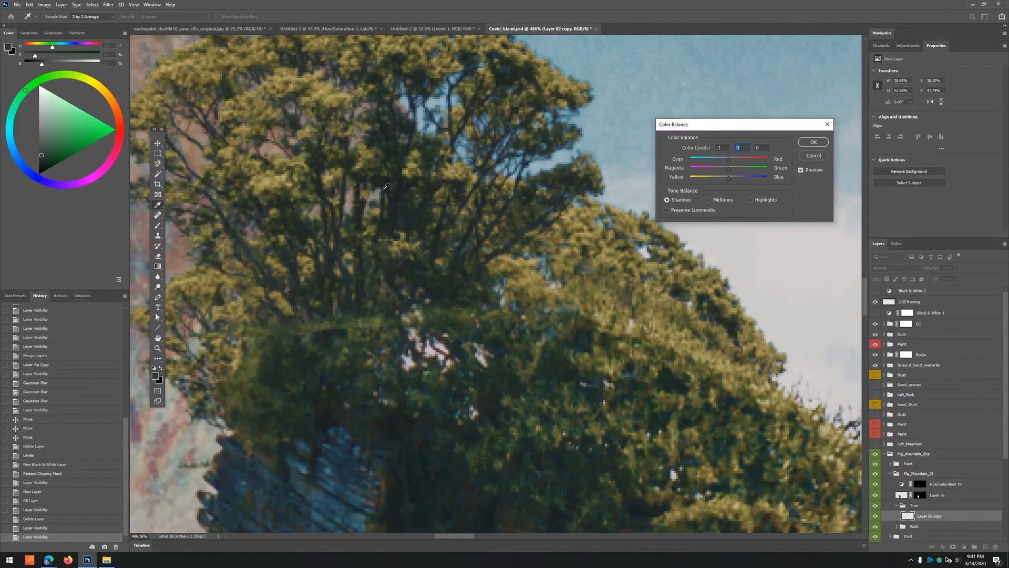
pyautogui.press('Down')
pyautogui.press('Down')
pyautogui.press('Down')
pyautogui.click(813, 142)
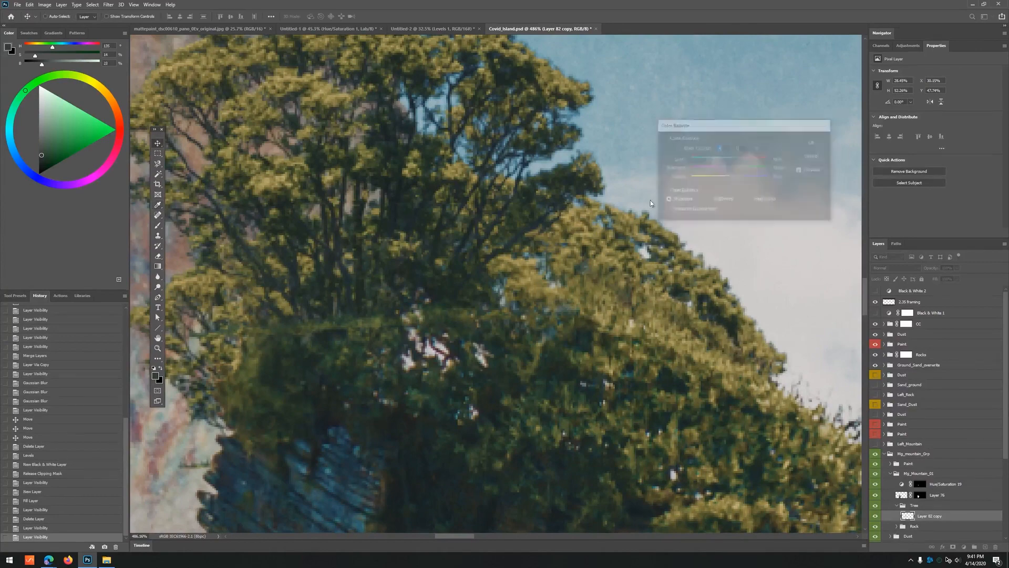
# - Compare the tree with and without the Color Balance change, close up and at a wider view, keeping the change
pyautogui.moveTo(494, 307); pyautogui.dragTo(502, 272)
pyautogui.hotkey('ctrl', 'z')
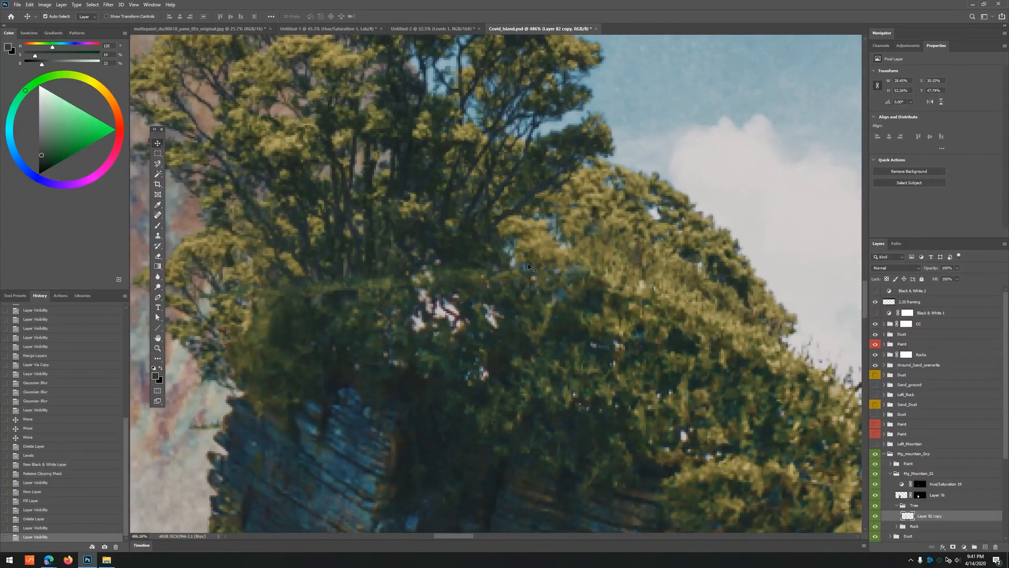
pyautogui.hotkey('ctrl', 'shift', 'z')
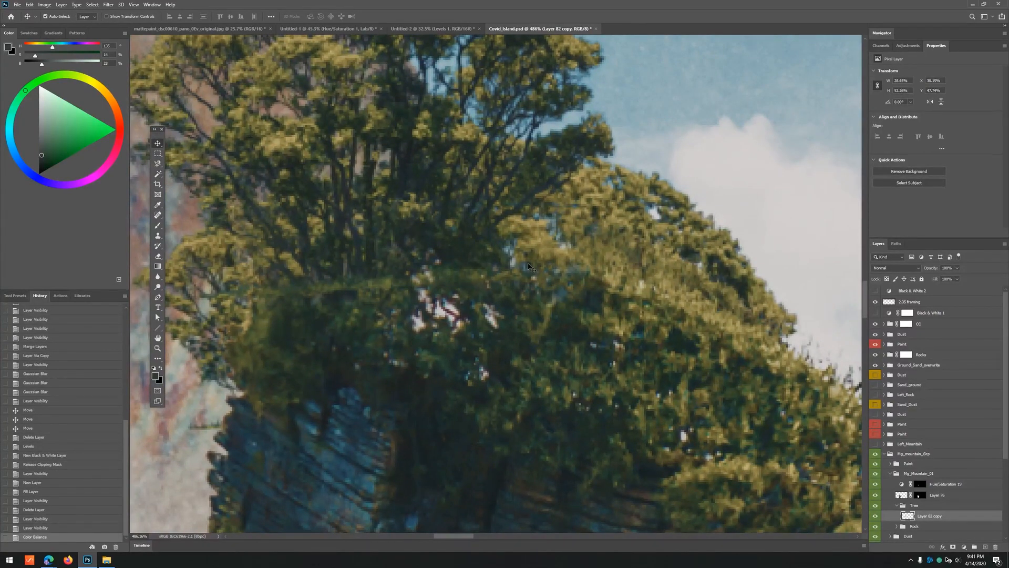
pyautogui.press('z')
pyautogui.moveTo(528, 267); pyautogui.dragTo(479, 237)
pyautogui.hotkey('ctrl', 'z')
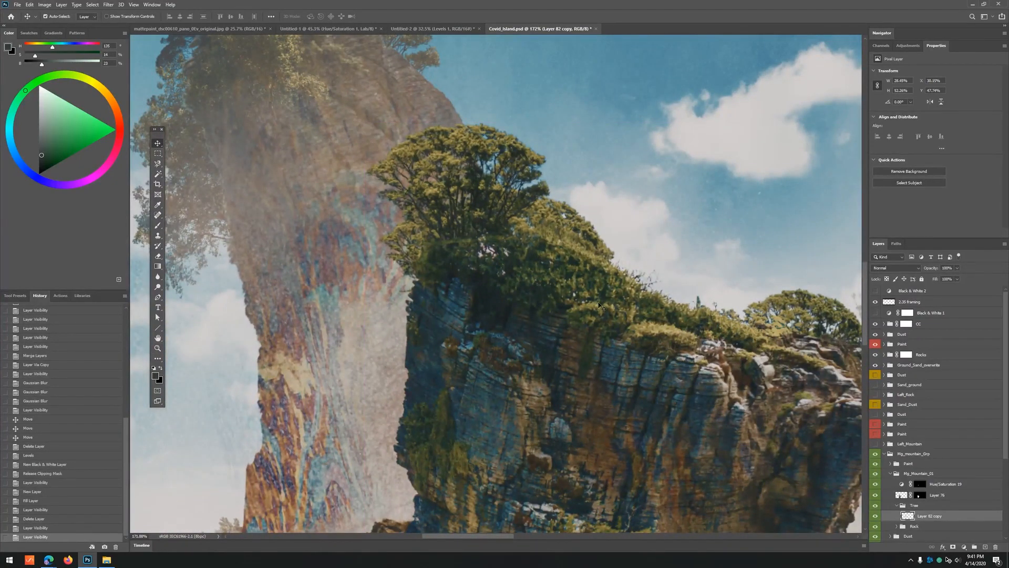
pyautogui.hotkey('ctrl', 'shift', 'z')
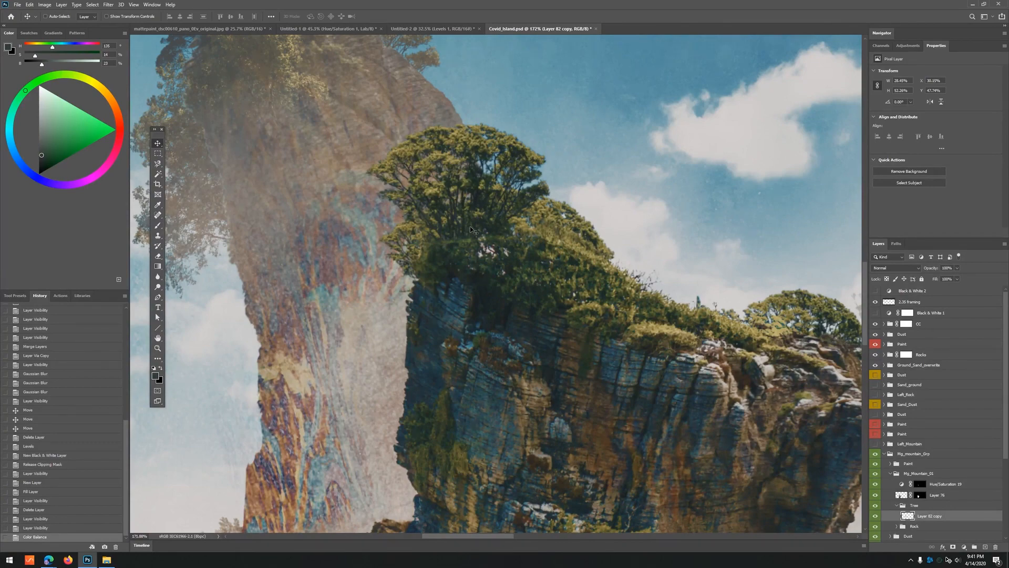
# - Examine how the tree blends with the cliff, both in close-up and in the wider composition
pyautogui.press('z')
pyautogui.moveTo(466, 192); pyautogui.dragTo(487, 194)
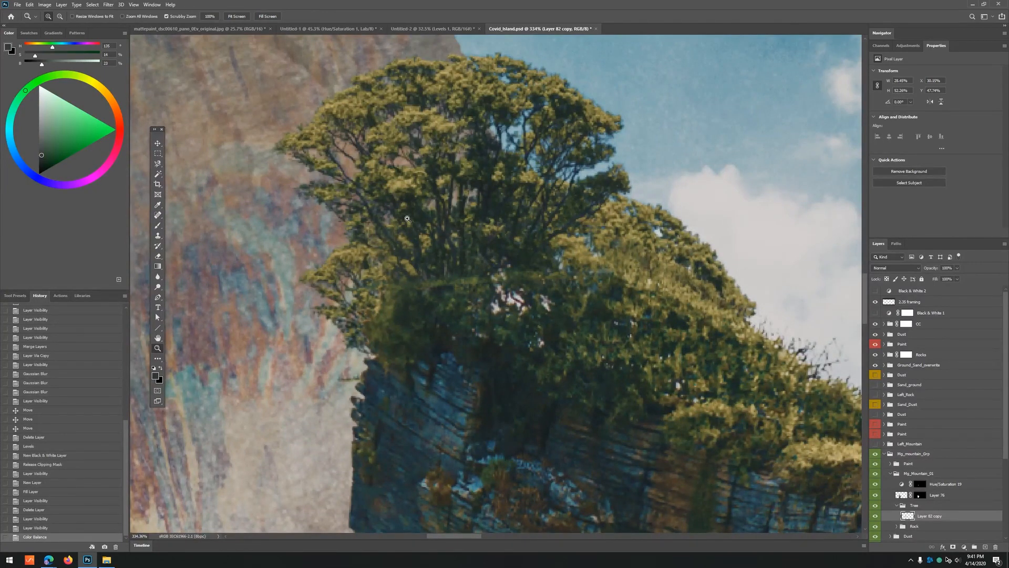
pyautogui.scroll(-5, 407, 219)
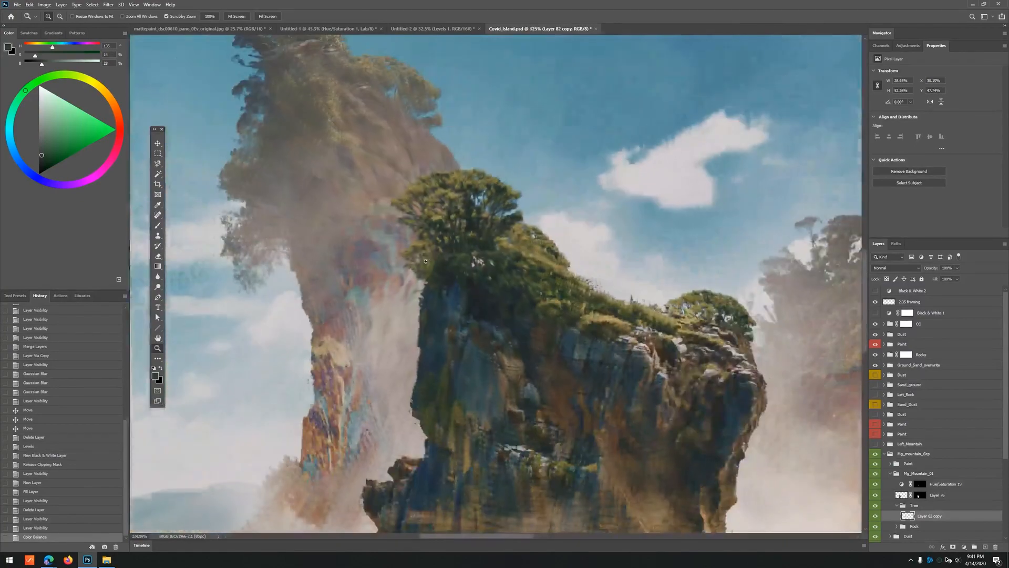
pyautogui.press('b')
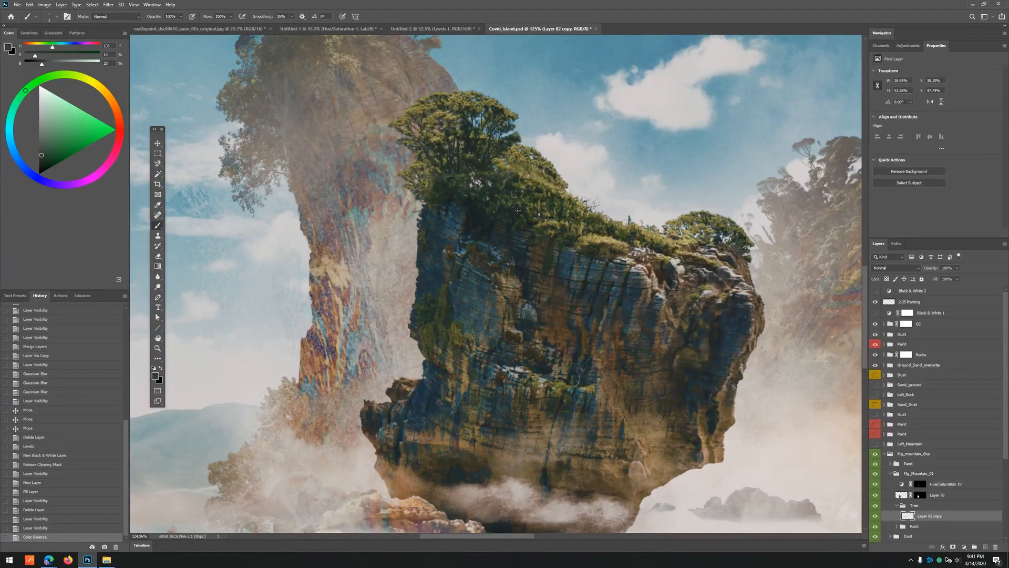
pyautogui.press('z')
pyautogui.scroll(-4, 546, 243)
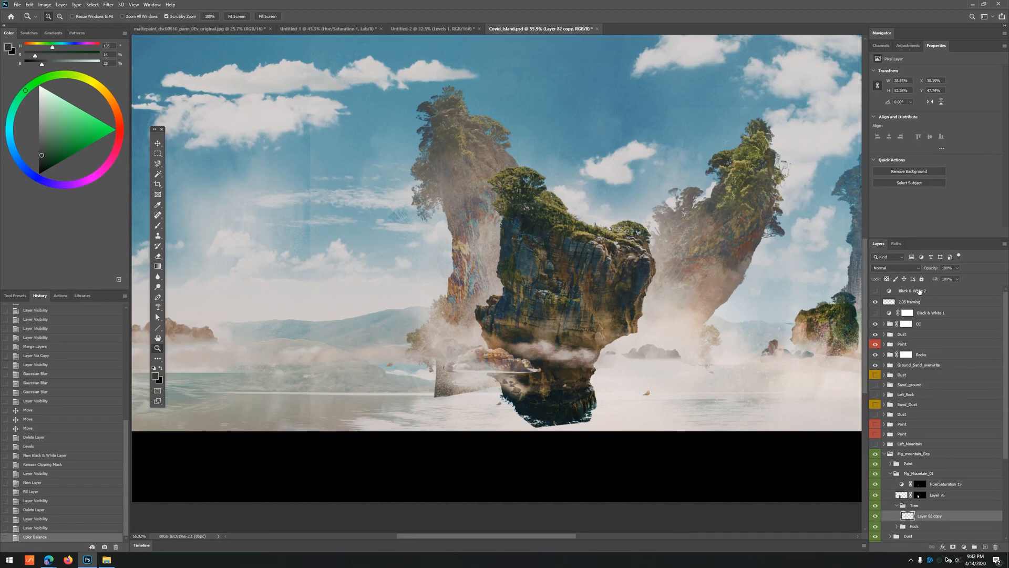
pyautogui.click(917, 293)
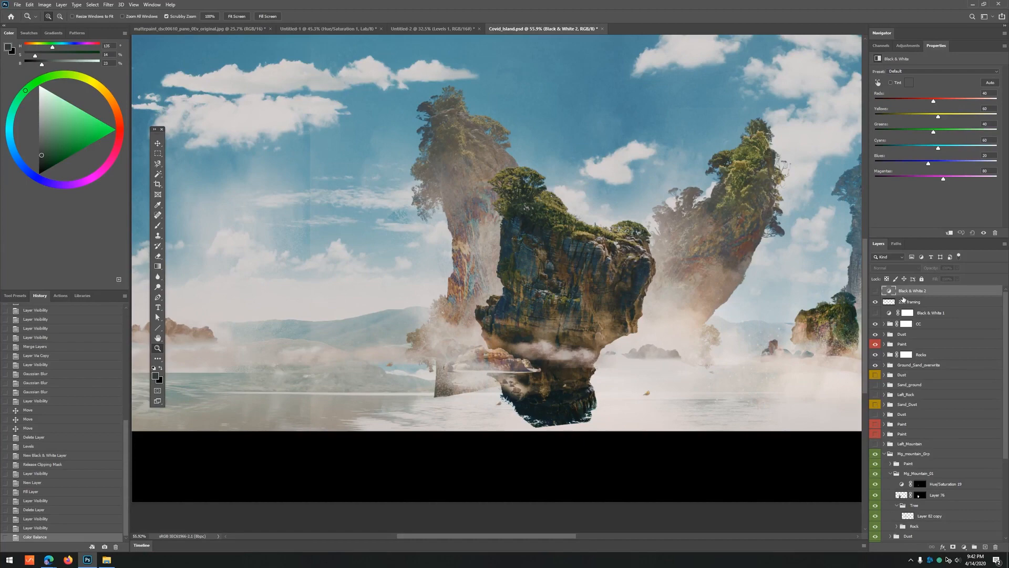
pyautogui.moveTo(534, 218); pyautogui.dragTo(610, 218)
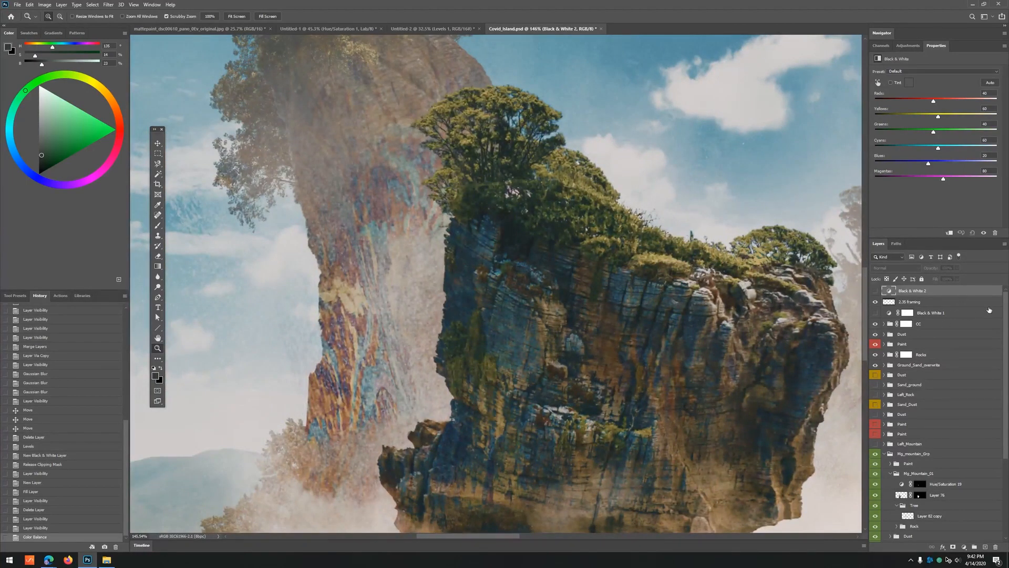
# - Add a Levels adjustment layer clipped to the tree layer Layer 82 copy
pyautogui.moveTo(1003, 312)
pyautogui.mouseDown()
pyautogui.moveTo(1003, 347)
pyautogui.moveTo(1007, 296)
pyautogui.mouseUp()
pyautogui.scroll(-3, 967, 452)
pyautogui.click(929, 448)
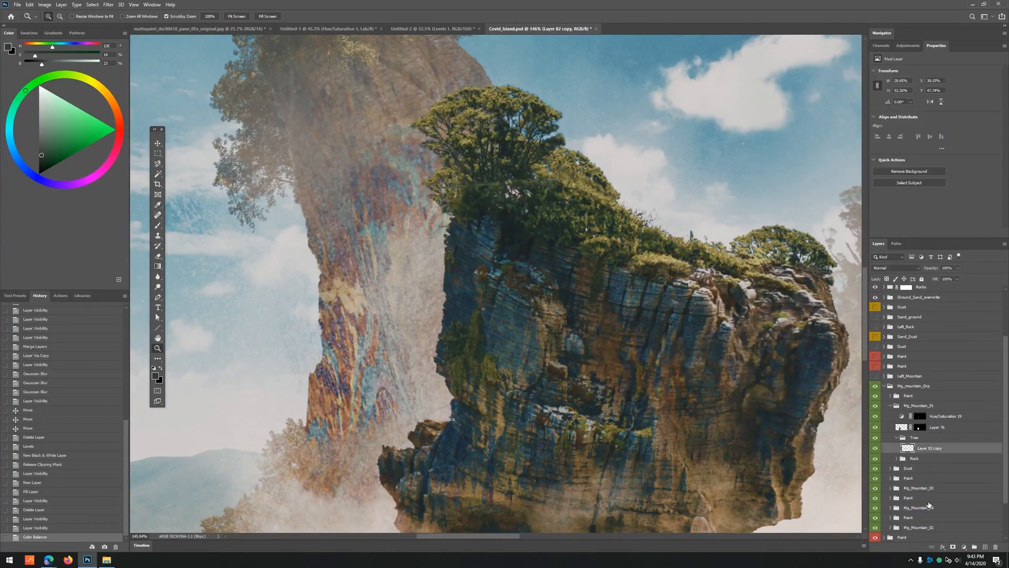
pyautogui.click(964, 547)
pyautogui.click(960, 443)
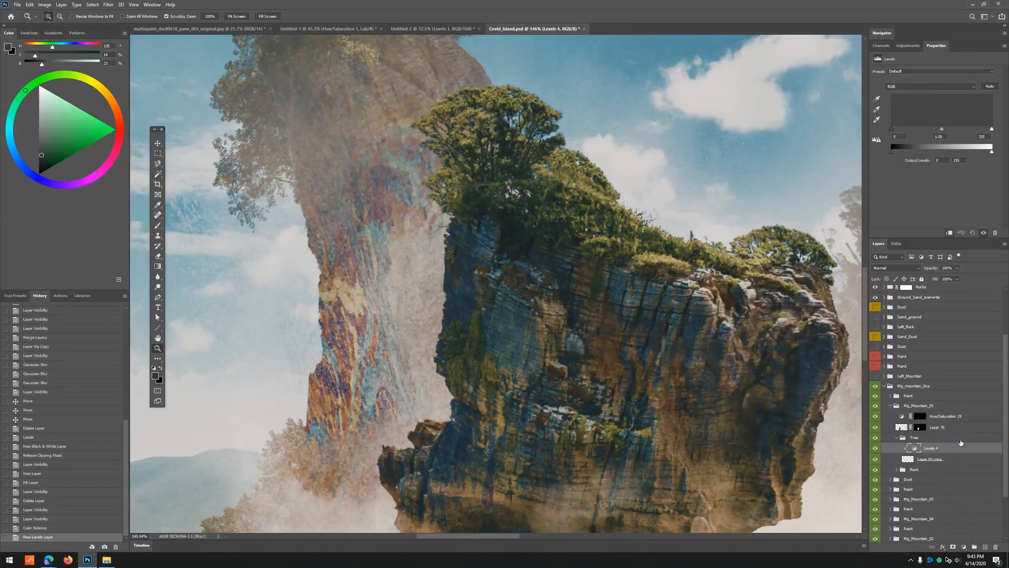
# - Float and enlarge the Levels properties beside the tree for a wider histogram
pyautogui.moveTo(936, 46); pyautogui.dragTo(537, 148)
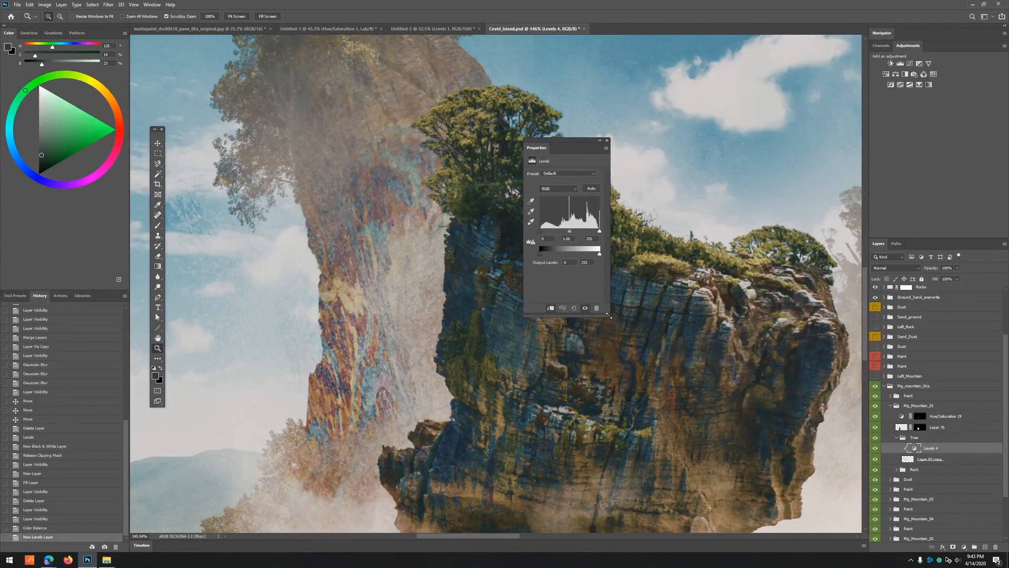
pyautogui.moveTo(609, 314); pyautogui.dragTo(760, 356)
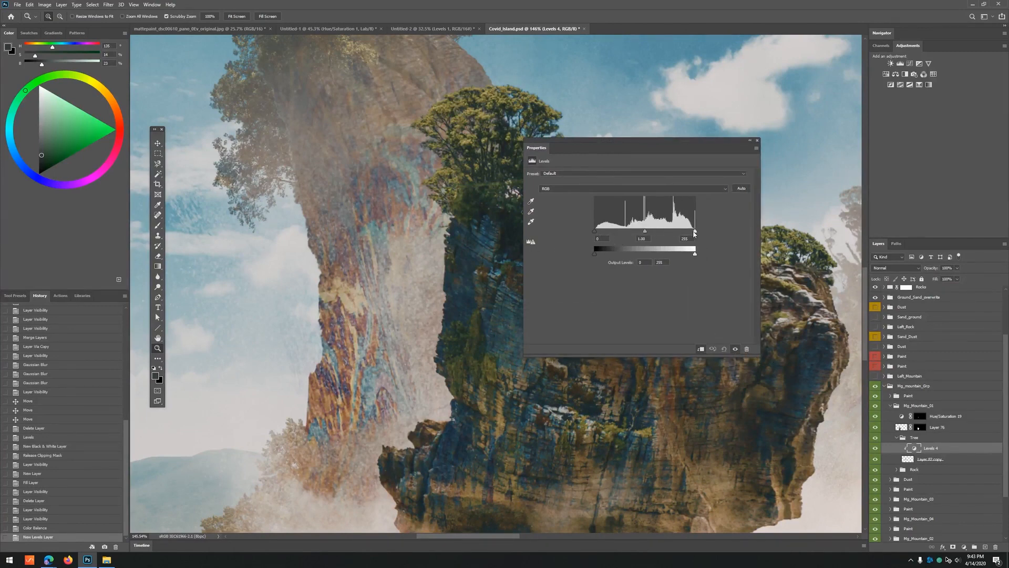
pyautogui.moveTo(657, 148); pyautogui.dragTo(376, 110)
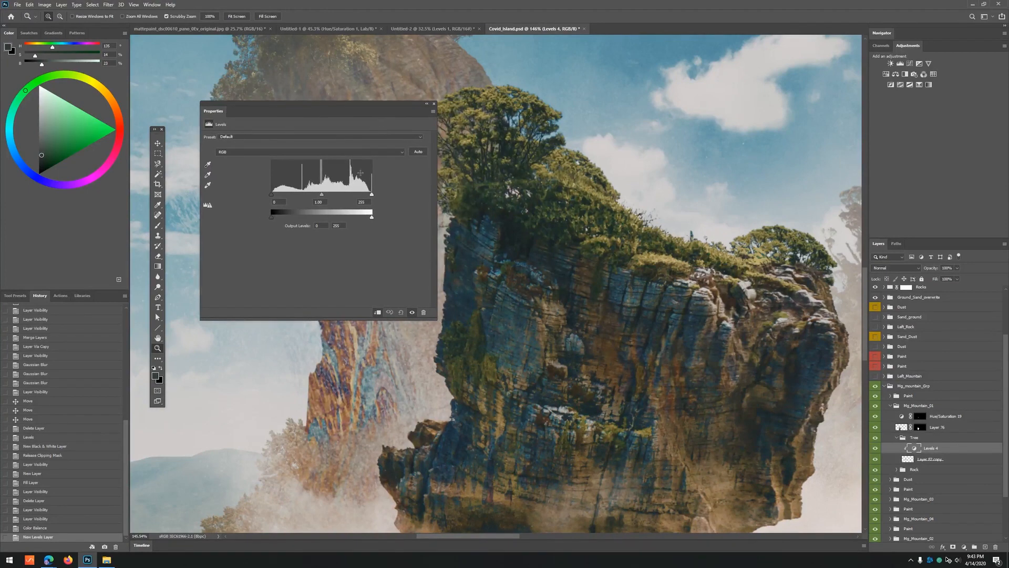
# - Try a 228 white point, a 38 black point and raised output blacks in Levels, resetting and deleting the adjustment
pyautogui.moveTo(372, 196); pyautogui.dragTo(361, 197)
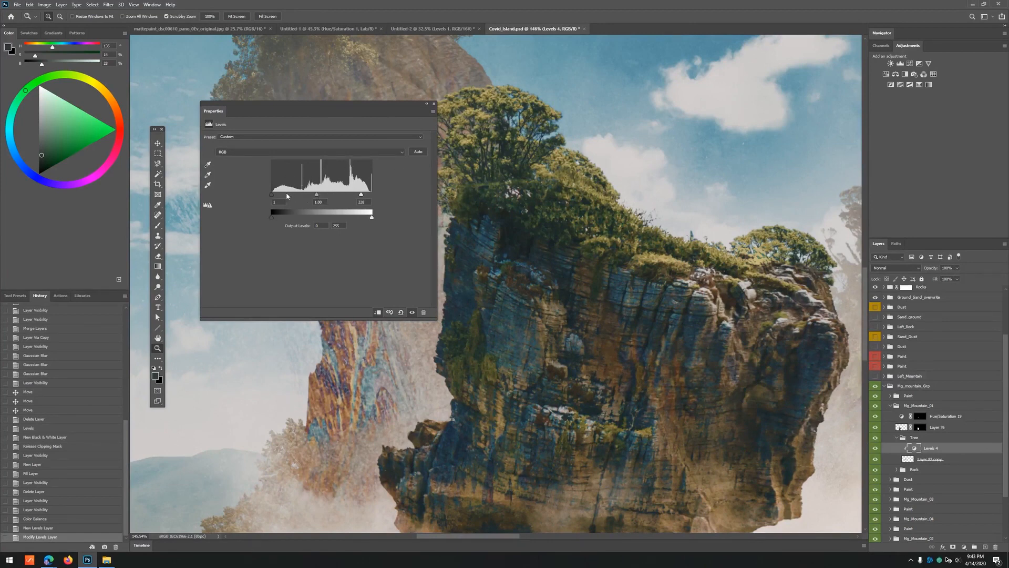
pyautogui.moveTo(287, 196)
pyautogui.mouseDown()
pyautogui.moveTo(347, 198)
pyautogui.moveTo(304, 196)
pyautogui.mouseUp()
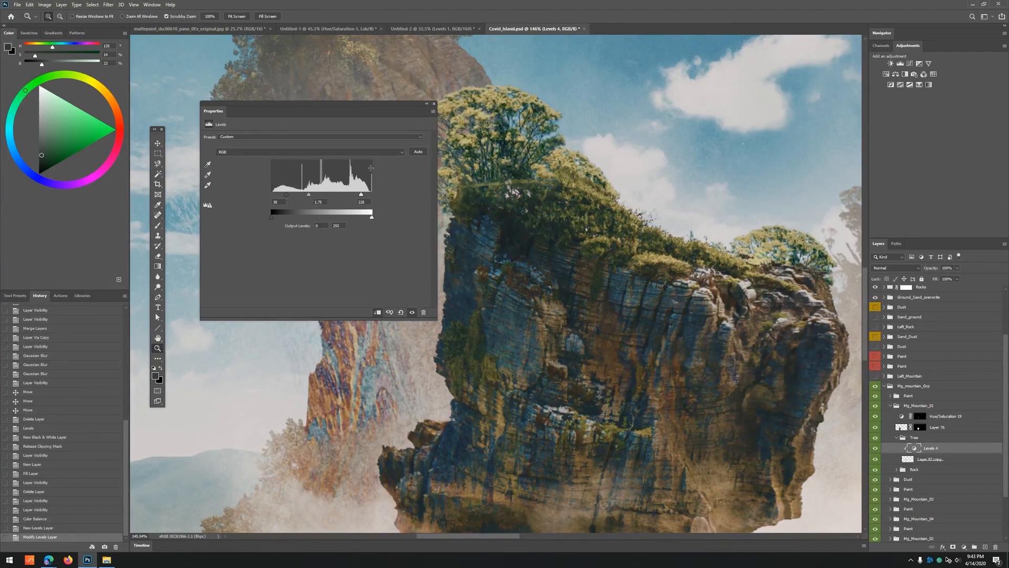
pyautogui.moveTo(287, 195); pyautogui.dragTo(273, 219)
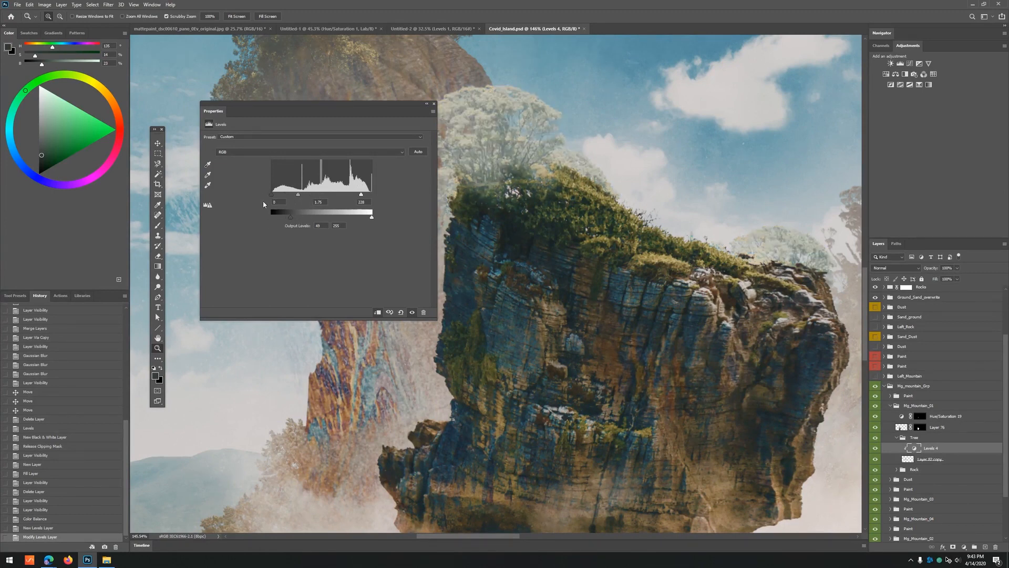
pyautogui.click(400, 312)
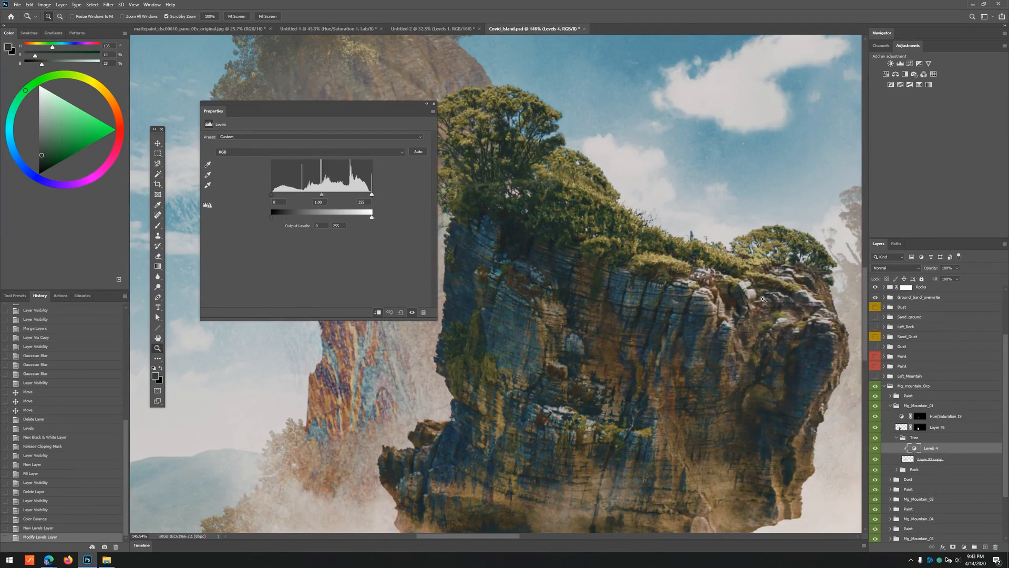
pyautogui.press('Delete')
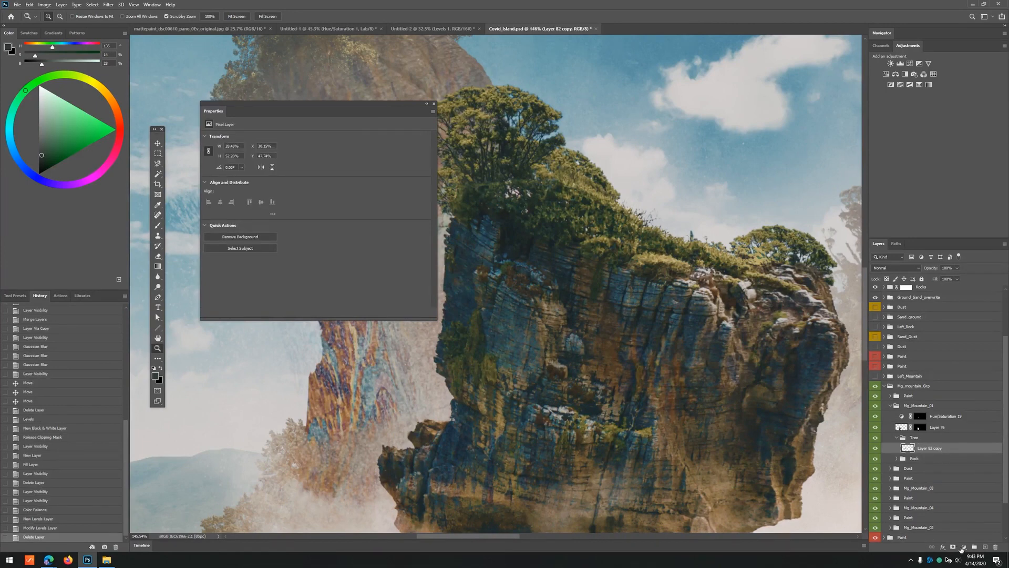
# - Add a Curves adjustment layer clipped to the tree with its white point at 255, and dock its properties back into a widened column
pyautogui.click(963, 547)
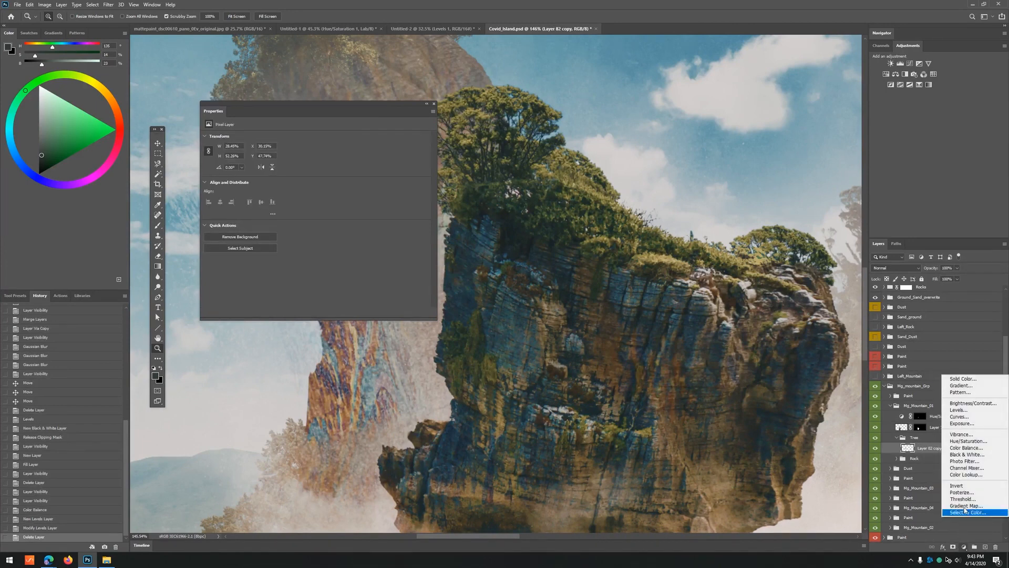
pyautogui.click(960, 416)
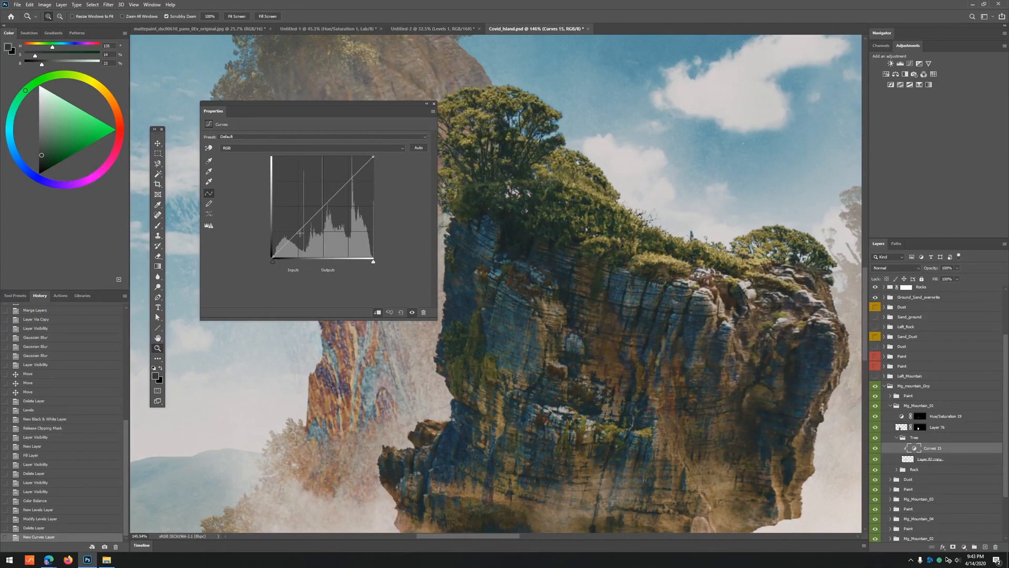
pyautogui.moveTo(374, 157)
pyautogui.mouseDown()
pyautogui.moveTo(390, 183)
pyautogui.moveTo(392, 153)
pyautogui.mouseUp()
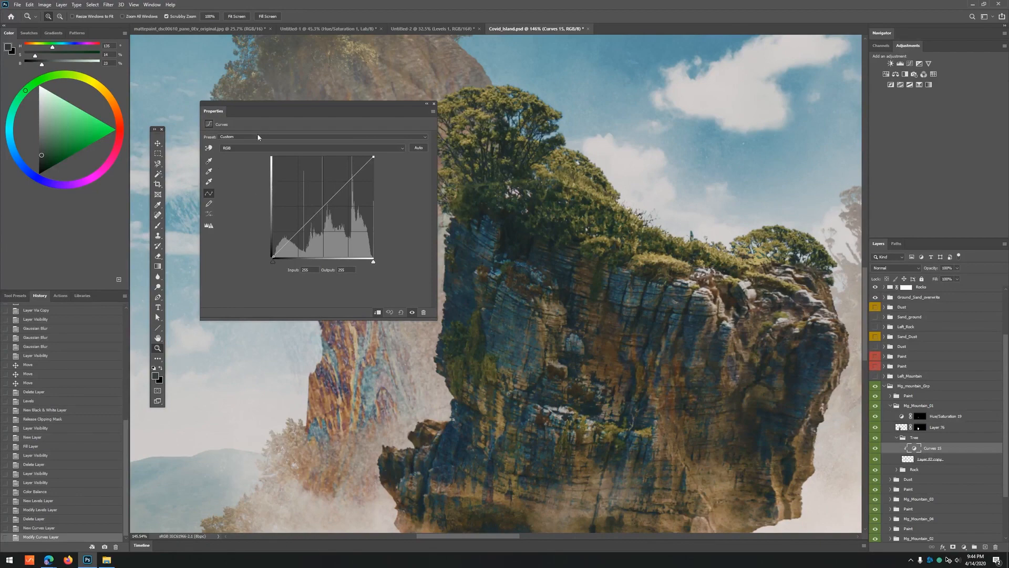
pyautogui.moveTo(214, 110); pyautogui.dragTo(934, 49)
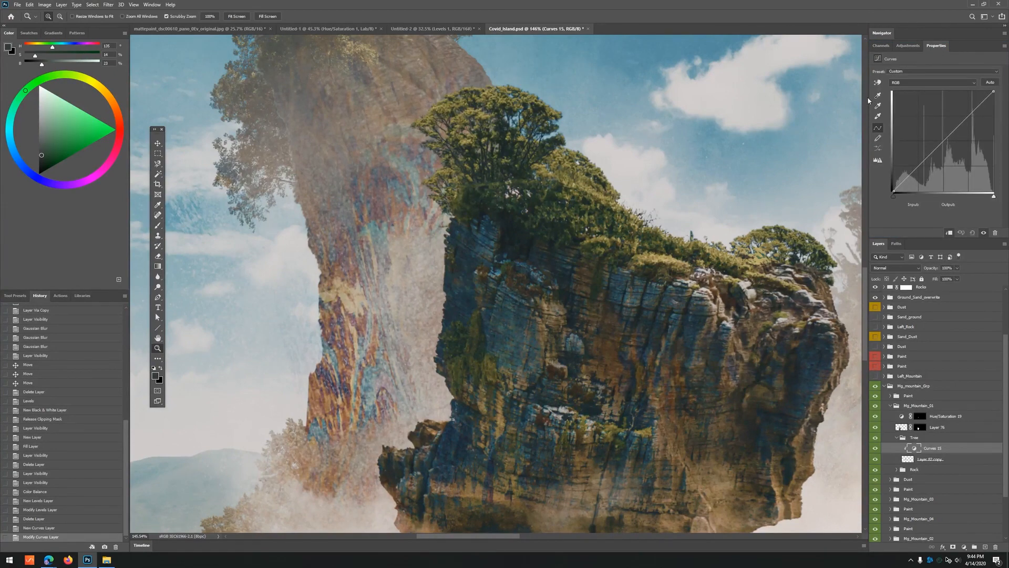
pyautogui.moveTo(869, 100); pyautogui.dragTo(848, 105)
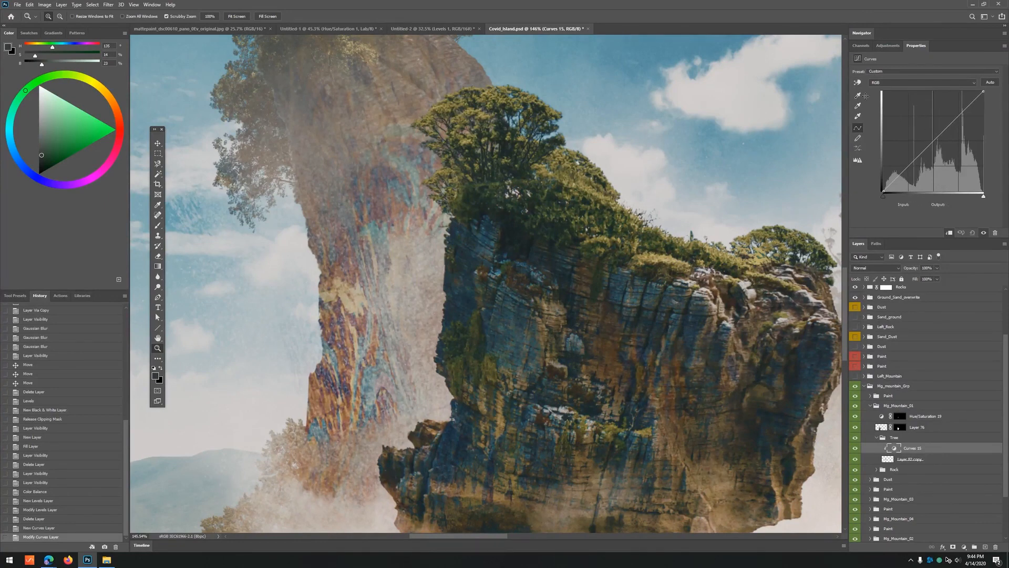
# - Select Layer 82 copy and show the hidden Left_Mountain, Paint, Dust and Sand_Dust groups in the full composition
pyautogui.click(931, 461)
pyautogui.moveTo(481, 196); pyautogui.dragTo(450, 207)
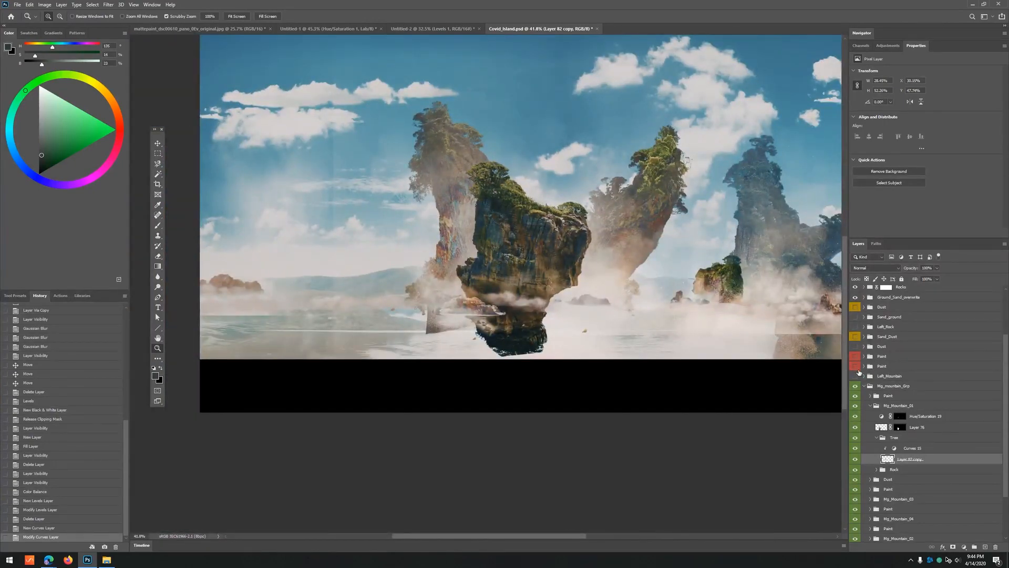
pyautogui.click(855, 307)
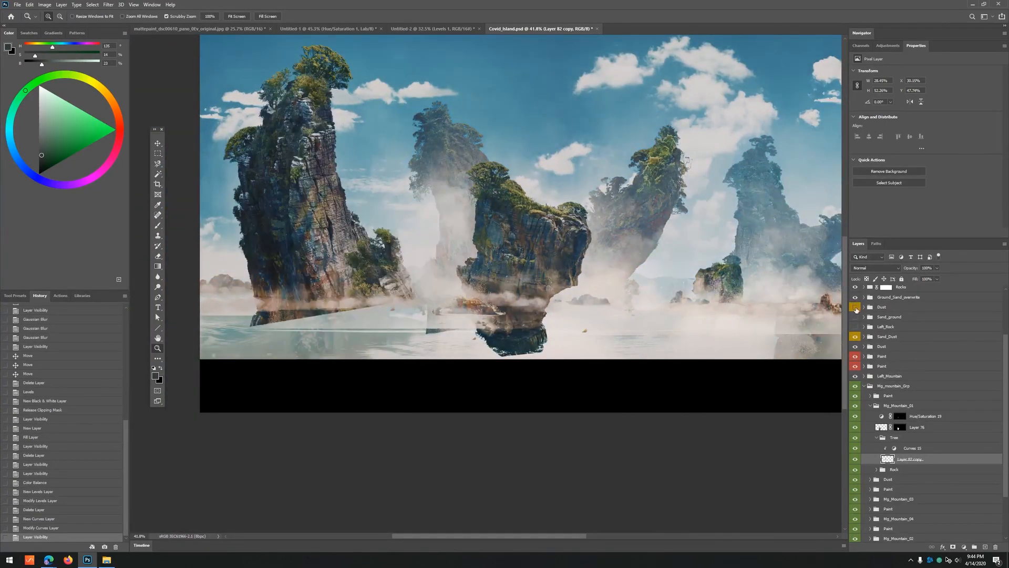
# - Show the hidden Dust, Sand_ground and Left_Rock groups above the Sand_Dust group
pyautogui.moveTo(856, 309); pyautogui.dragTo(855, 326)
pyautogui.scroll(3, 937, 415)
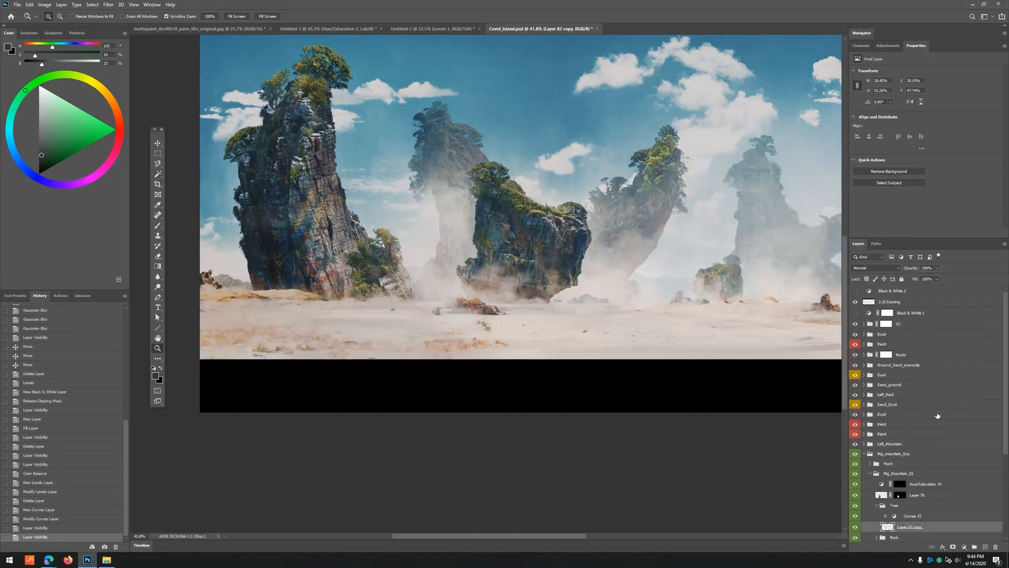
# - Hide the topmost Dust group, the Dust group above Sand_ground, and the Ground_Sand_overwrite and Rocks groups
pyautogui.moveTo(405, 207); pyautogui.dragTo(516, 211)
pyautogui.press('v')
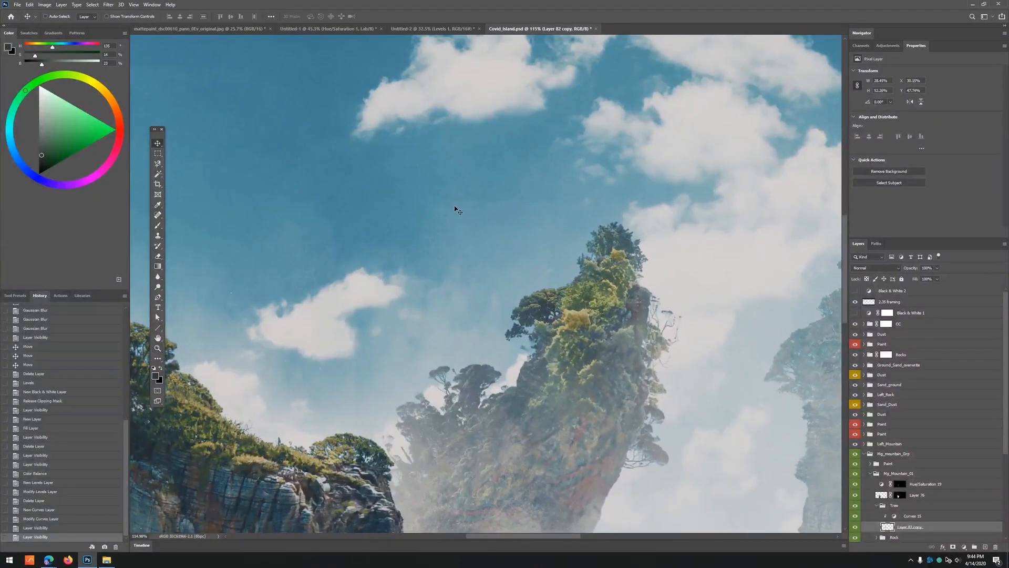
pyautogui.click(855, 337)
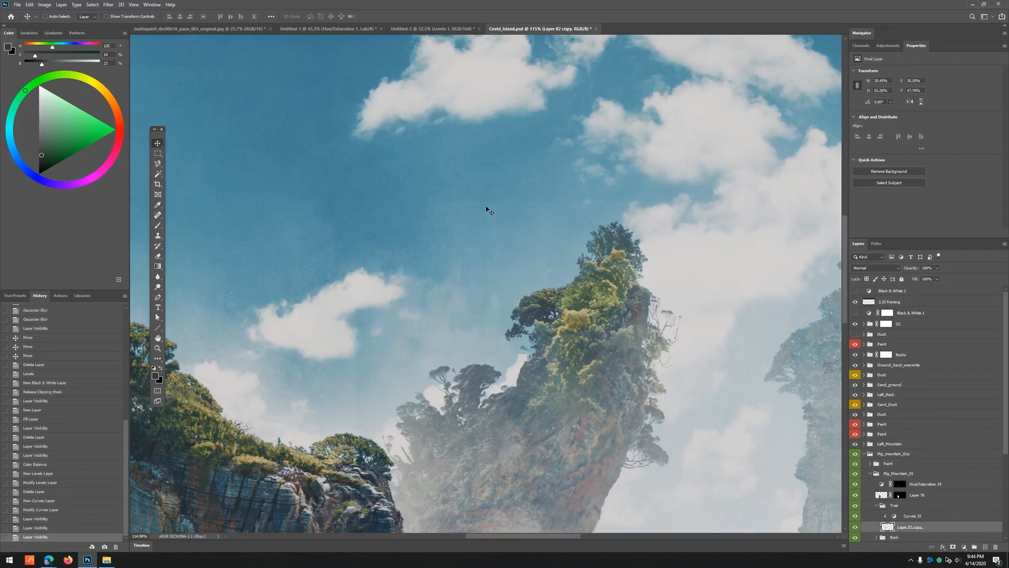
pyautogui.moveTo(486, 209); pyautogui.dragTo(663, 347)
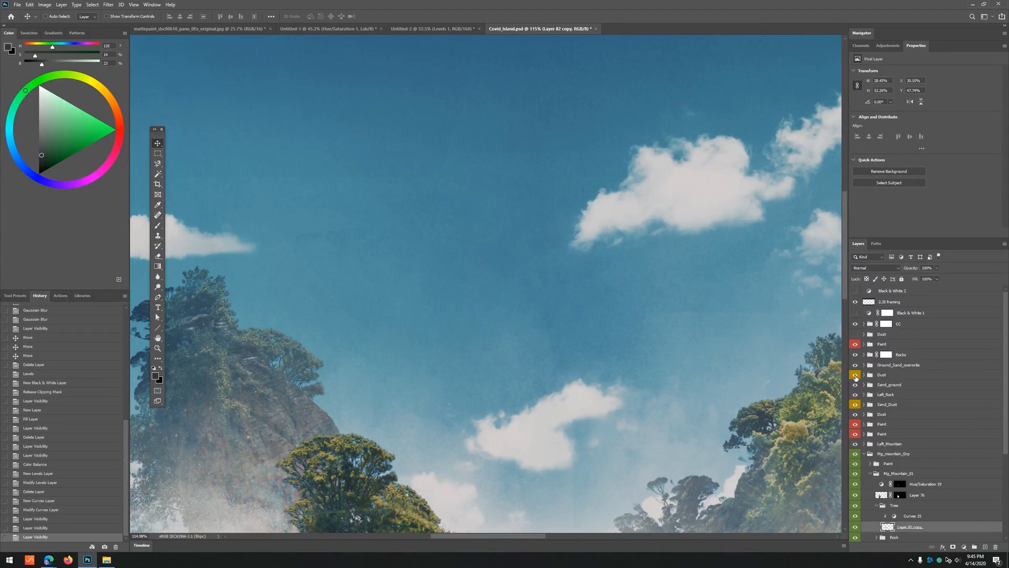
pyautogui.click(855, 376)
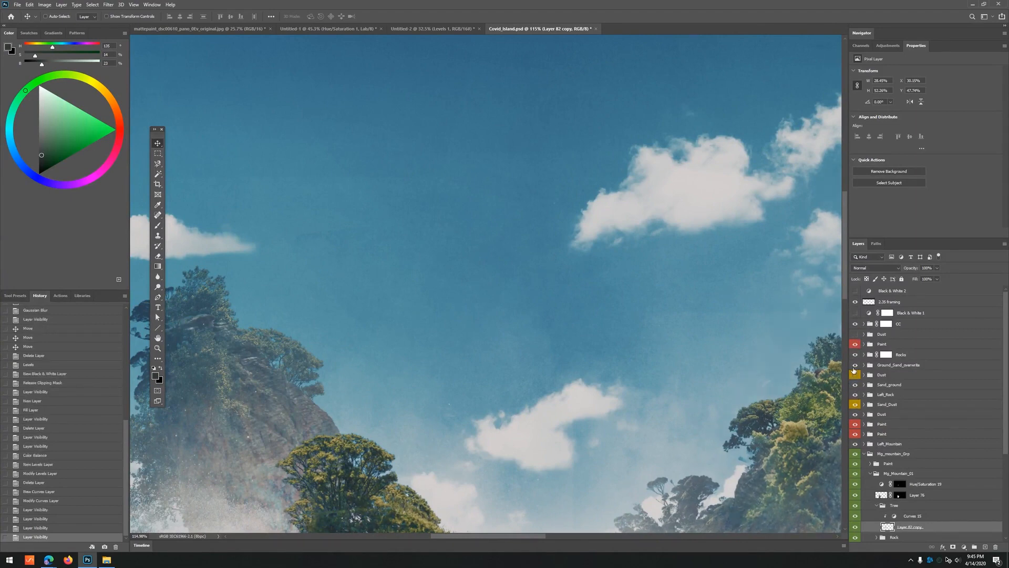
pyautogui.click(855, 368)
pyautogui.click(856, 358)
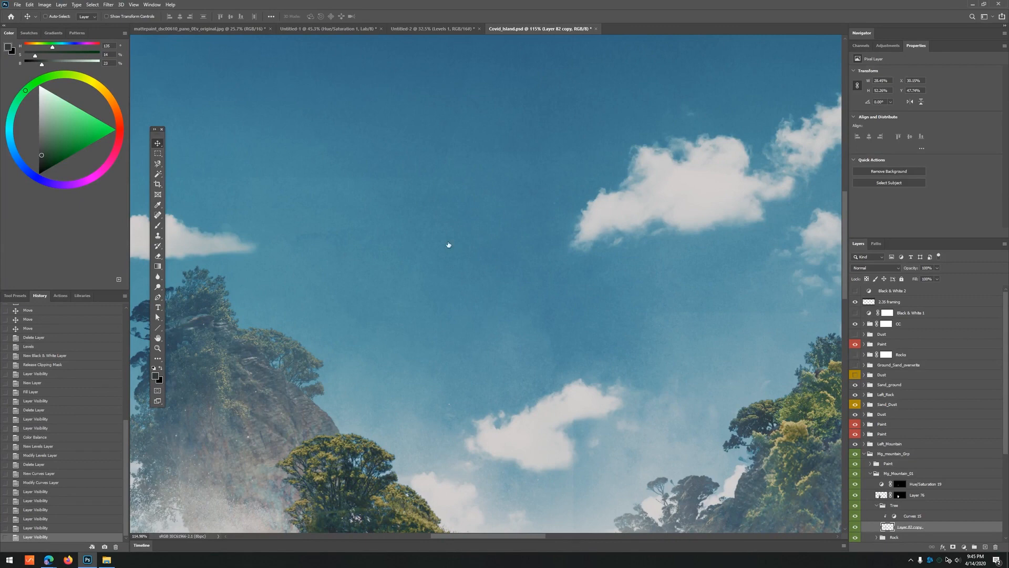
# - Examine the sky above the middle mountains at high magnification for uneven patches and texture
pyautogui.press('z')
pyautogui.moveTo(457, 169); pyautogui.dragTo(559, 193)
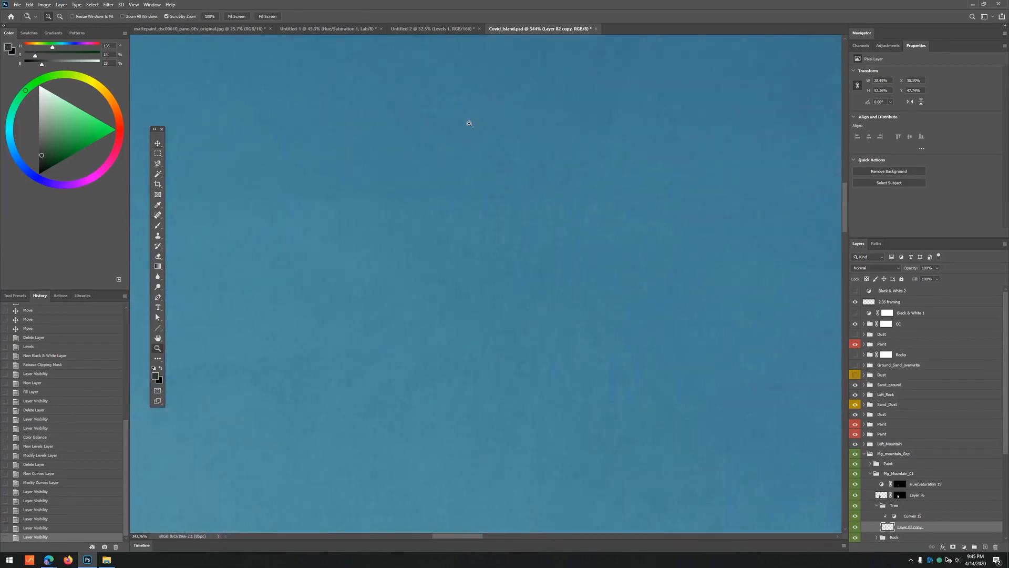
pyautogui.moveTo(590, 281); pyautogui.dragTo(535, 104)
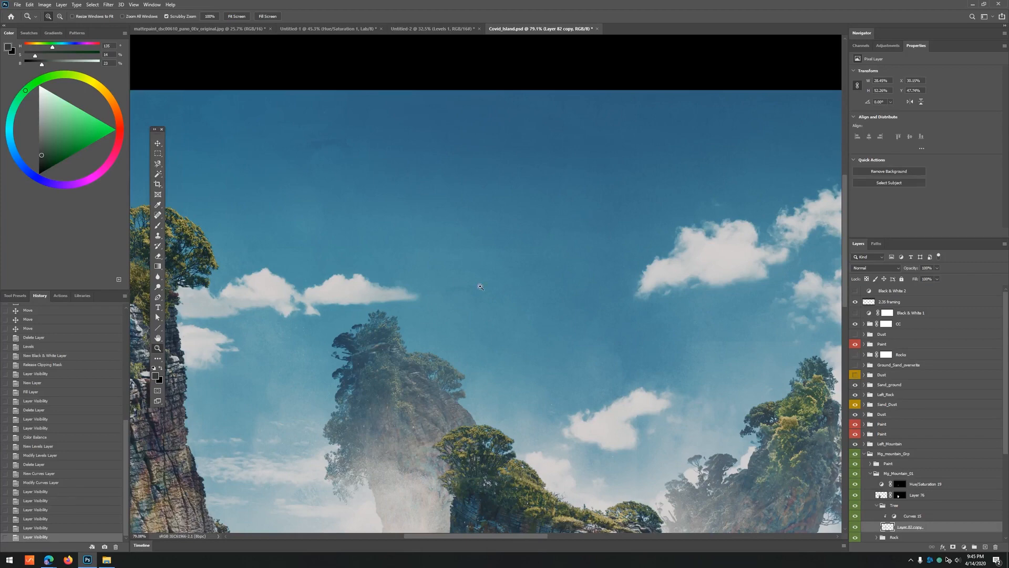
pyautogui.moveTo(561, 253); pyautogui.dragTo(597, 184)
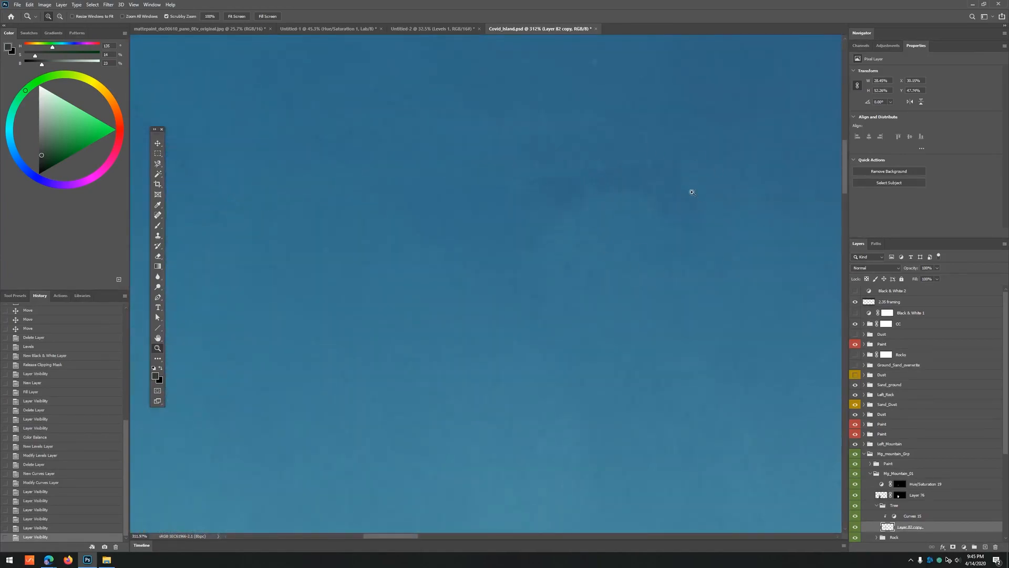
pyautogui.moveTo(692, 192)
pyautogui.mouseDown()
pyautogui.moveTo(514, 225)
pyautogui.moveTo(443, 360)
pyautogui.moveTo(443, 120)
pyautogui.moveTo(417, 182)
pyautogui.mouseUp()
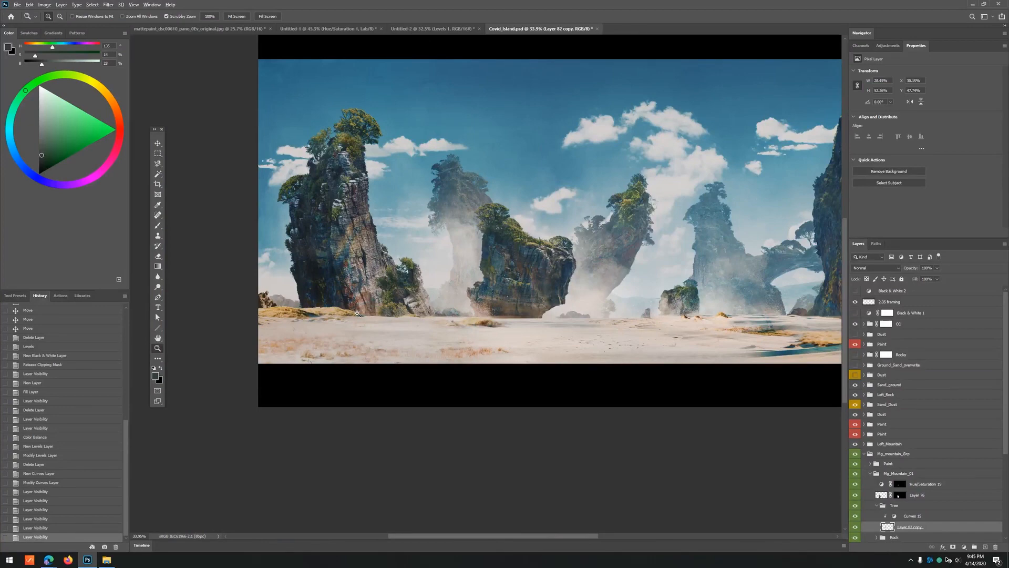
# - Switch to the browser to view the Covid Island reference image, the shared Drive folder and MattePaint's nepal results, and return to Photoshop
pyautogui.hotkey('alt', 'Tab')
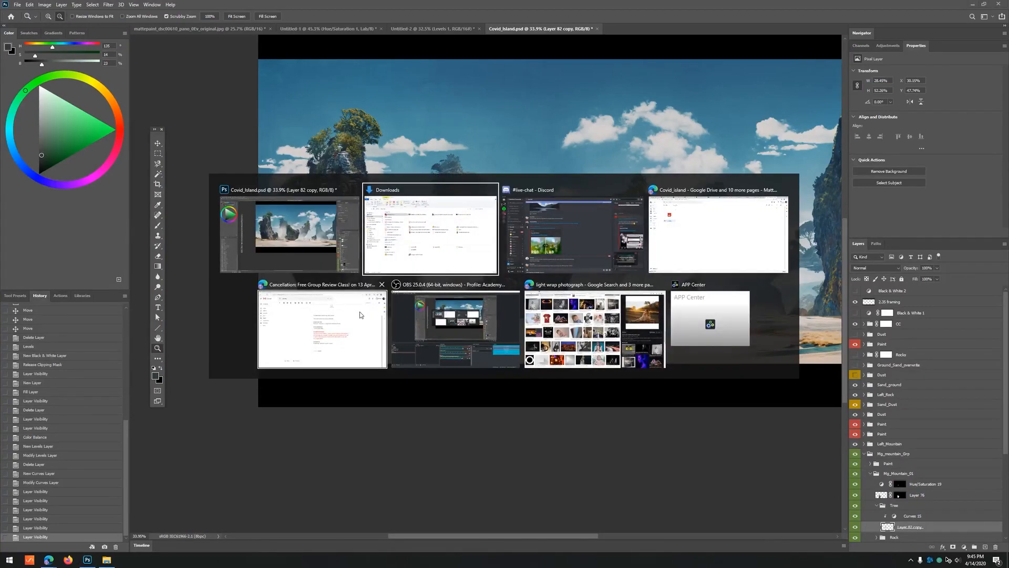
pyautogui.click(743, 200)
pyautogui.click(808, 7)
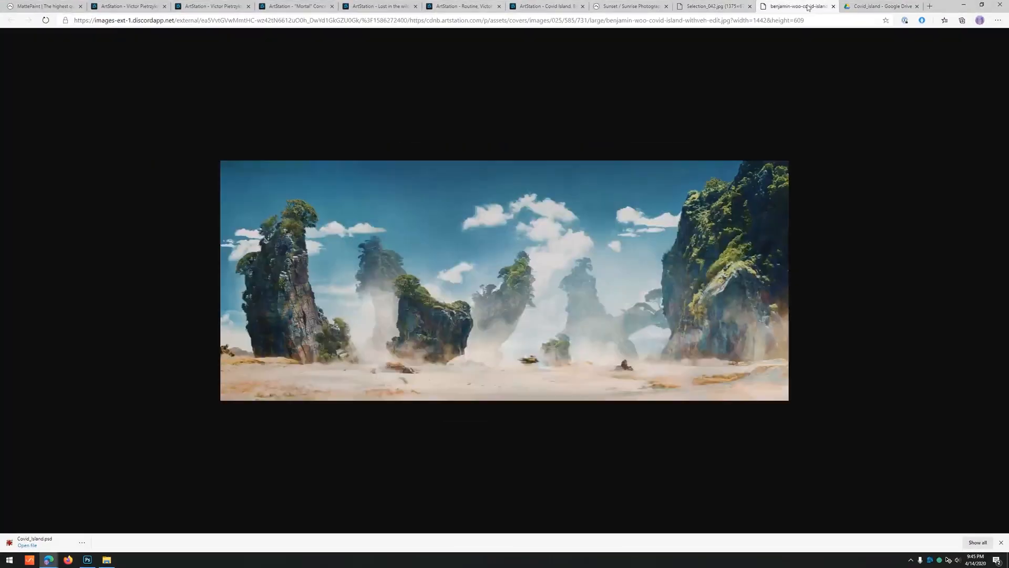
pyautogui.click(883, 6)
pyautogui.hotkey('ctrl', 'l')
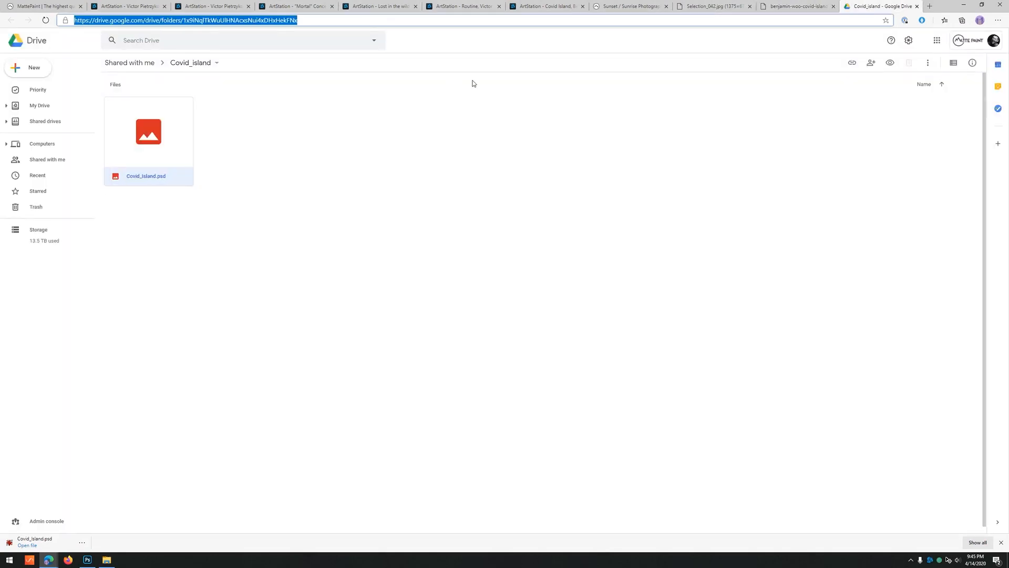
pyautogui.hotkey('ctrl', '1')
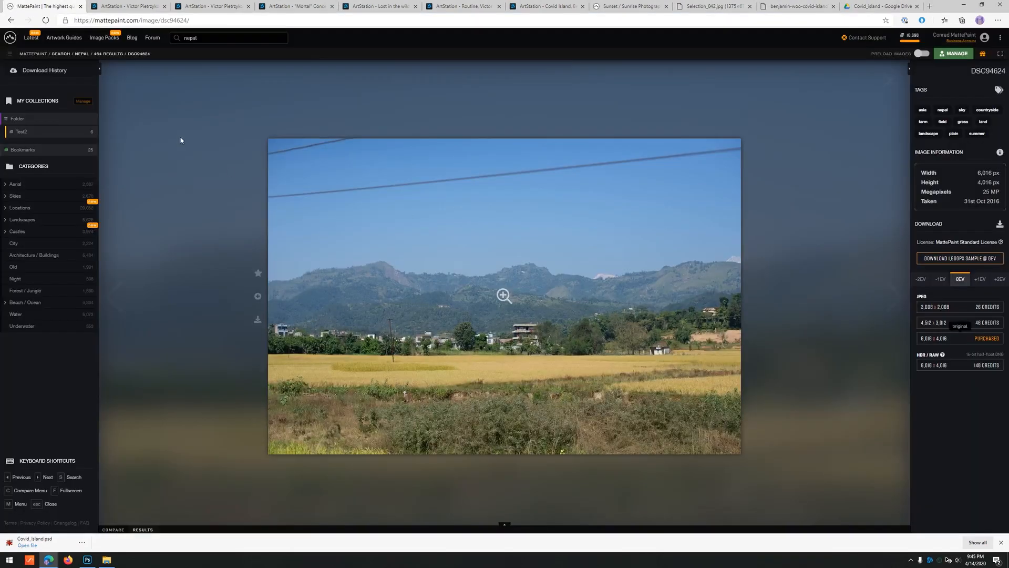
pyautogui.press('Escape')
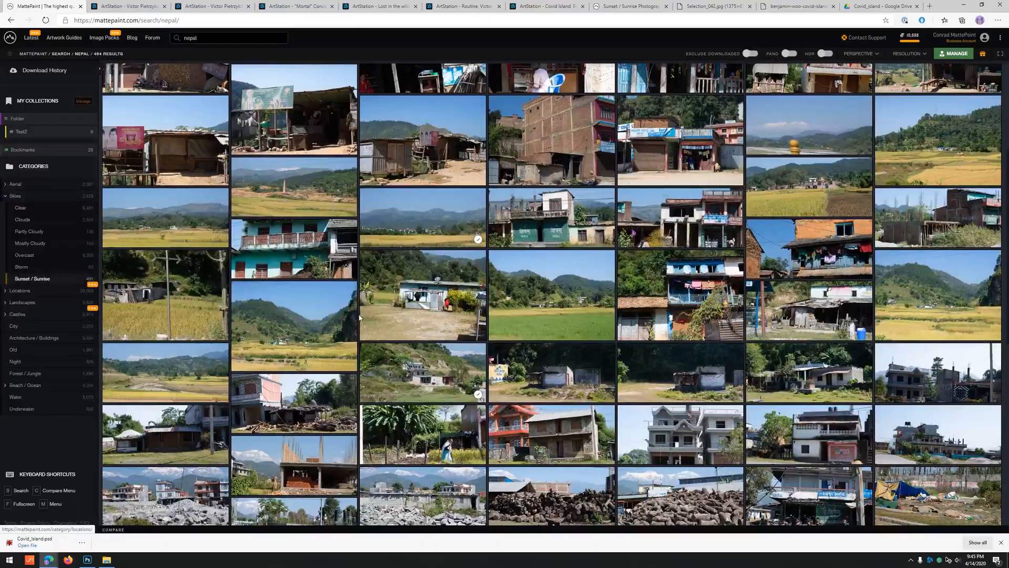
pyautogui.hotkey('alt', 'Tab')
# - Examine the rock and foliage detail of the right-hand cliff and the tall left mountain, comparing both with the whole painting
pyautogui.scroll(-2, 526, 289)
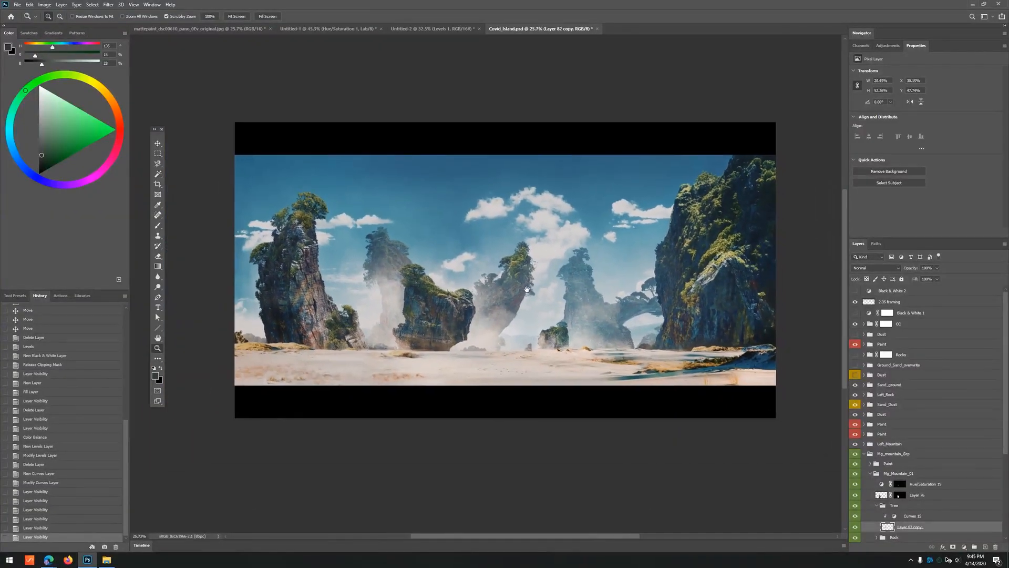
pyautogui.scroll(3, 764, 242)
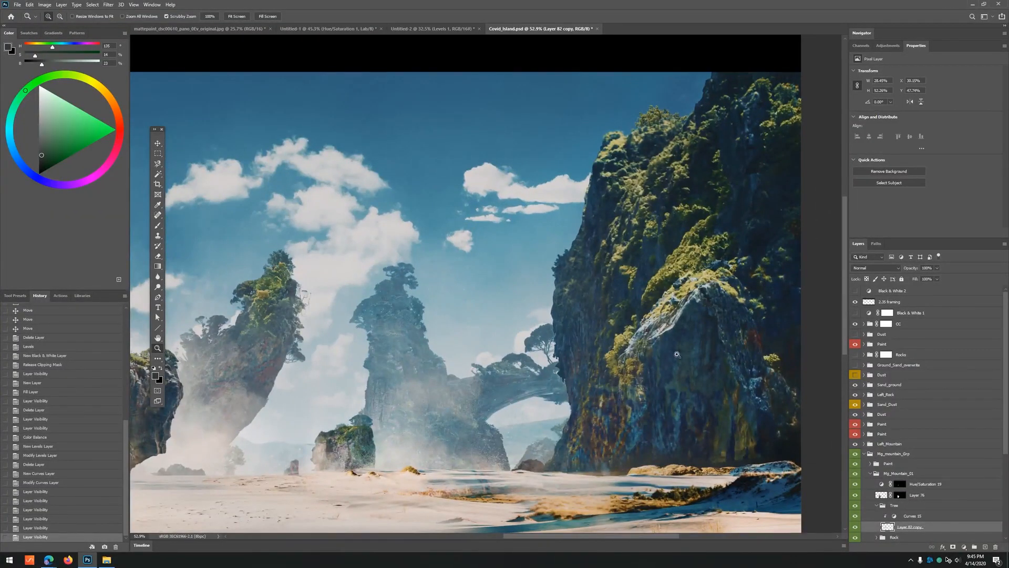
pyautogui.moveTo(679, 359); pyautogui.dragTo(567, 273)
pyautogui.scroll(2, 561, 248)
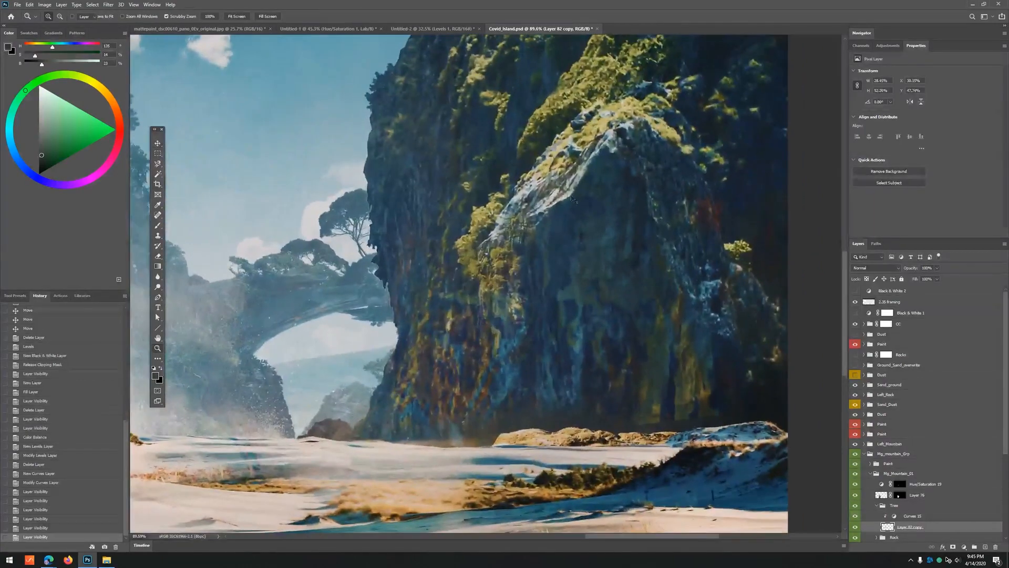
pyautogui.press('v')
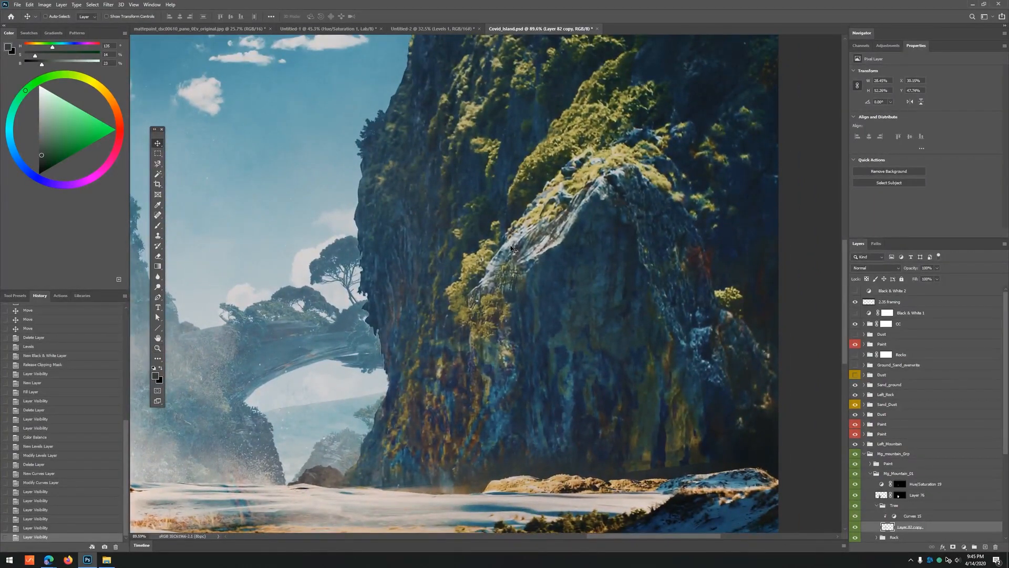
pyautogui.hotkey('ctrl', 'space')
pyautogui.moveTo(560, 235); pyautogui.dragTo(507, 226)
pyautogui.moveTo(522, 88); pyautogui.dragTo(526, 153)
pyautogui.scroll(2, 544, 135)
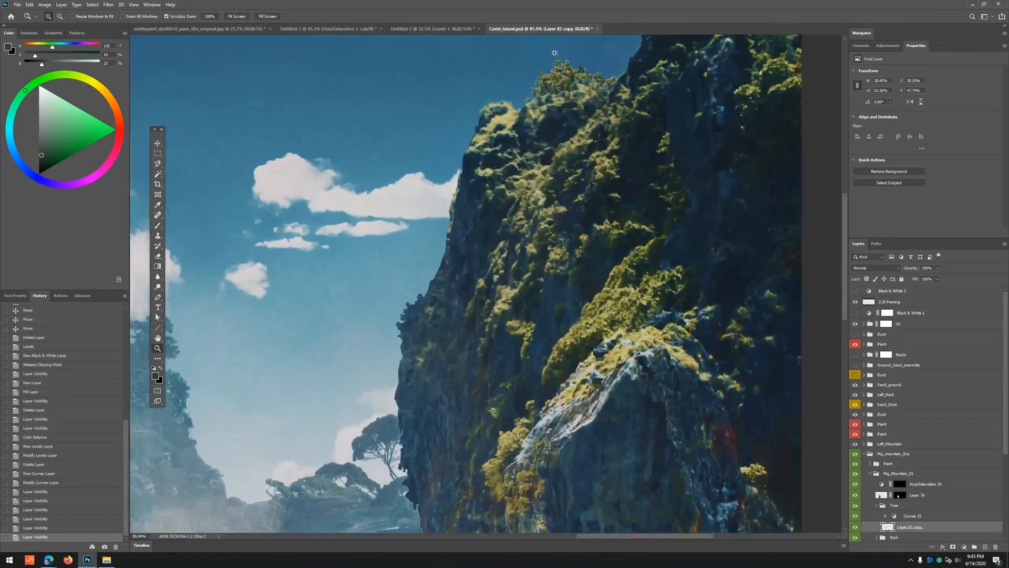
pyautogui.scroll(-6, 608, 393)
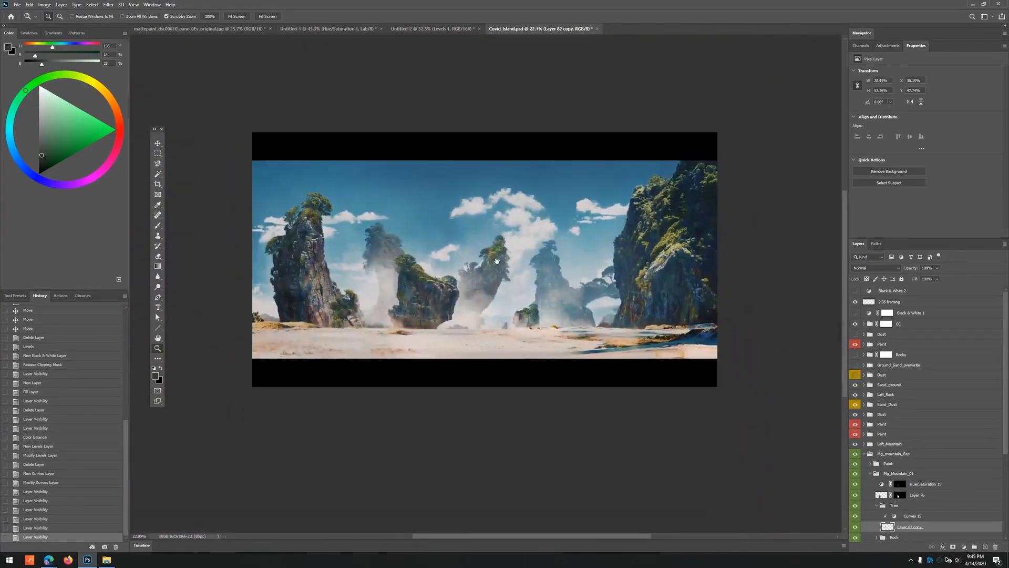
pyautogui.scroll(8, 214, 269)
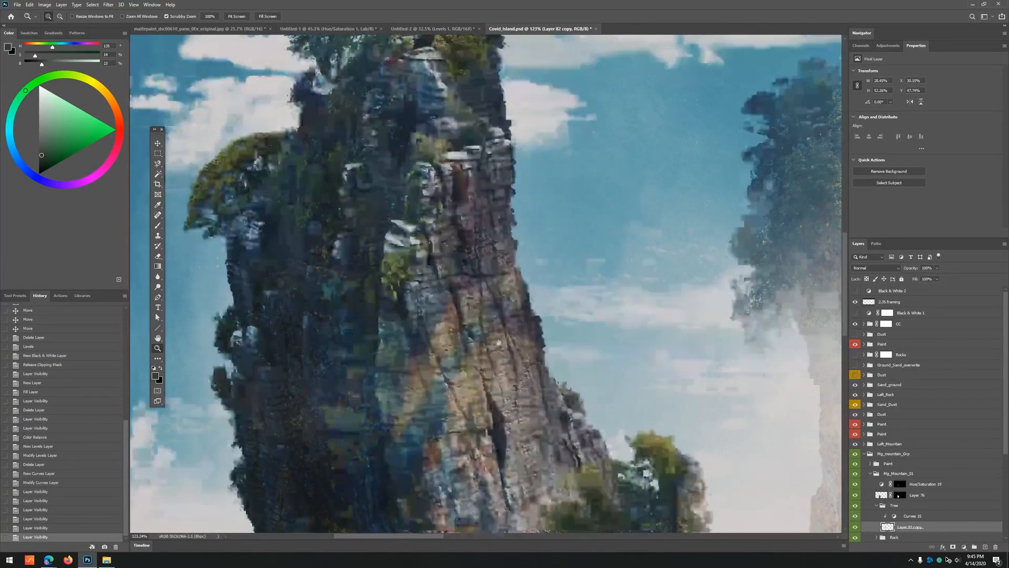
pyautogui.scroll(-5, 481, 403)
pyautogui.scroll(-6, 481, 403)
# - Inspect the sand and grass along the base of the left mountain across to the grass tuft below the middle rock
pyautogui.scroll(8, 357, 304)
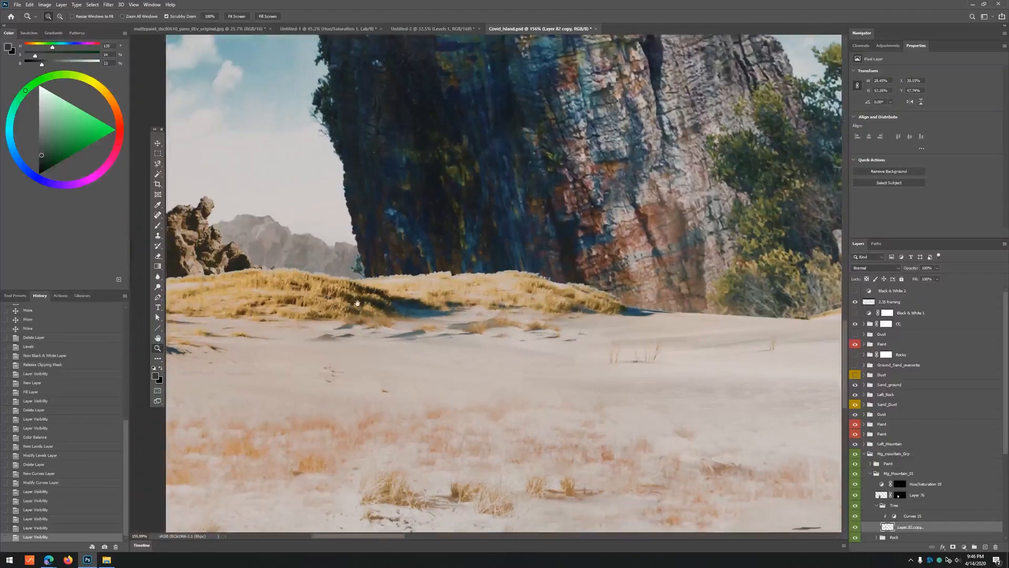
pyautogui.moveTo(357, 304); pyautogui.dragTo(432, 308)
pyautogui.press('v')
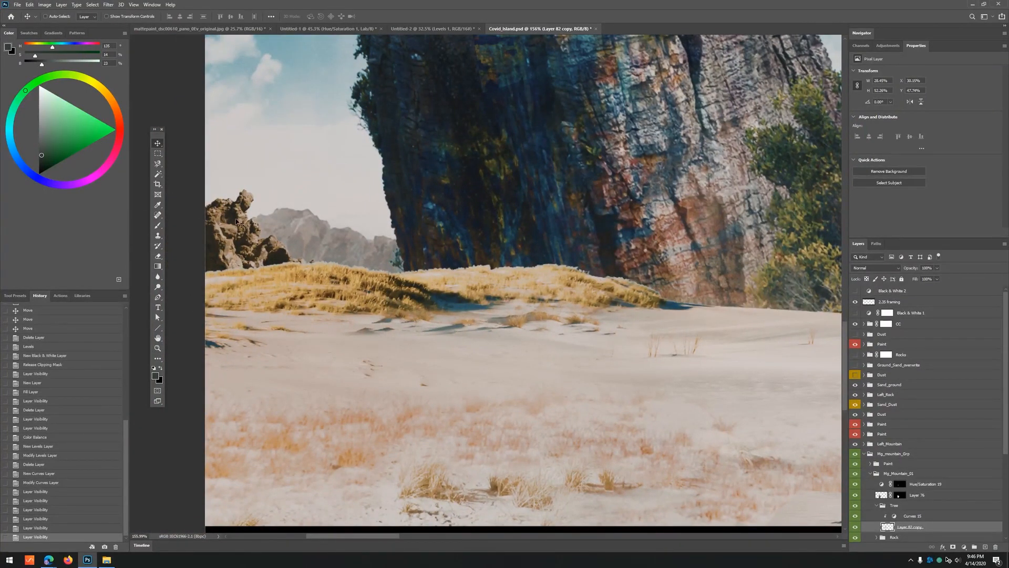
pyautogui.scroll(6, 267, 262)
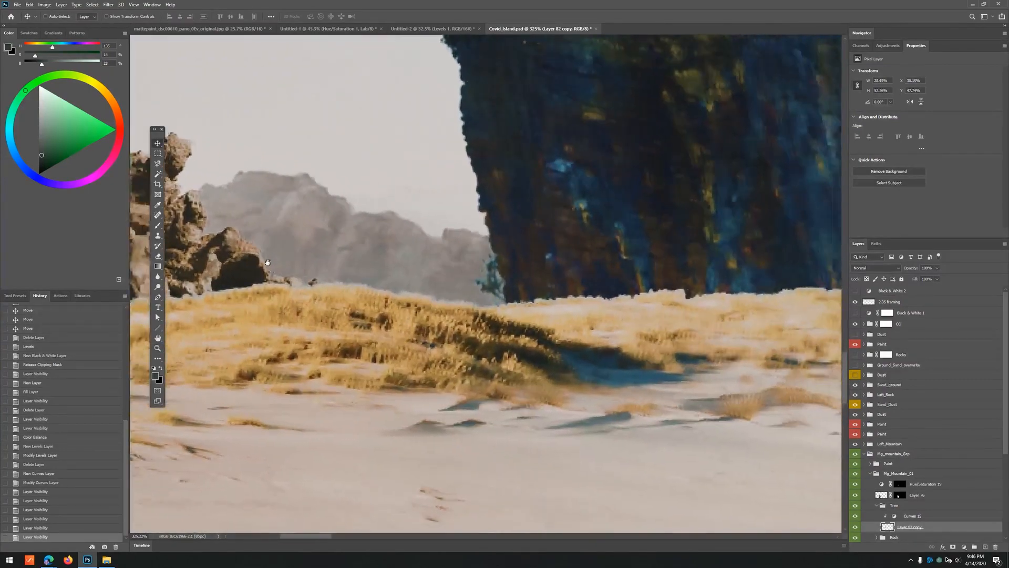
pyautogui.scroll(-3, 508, 333)
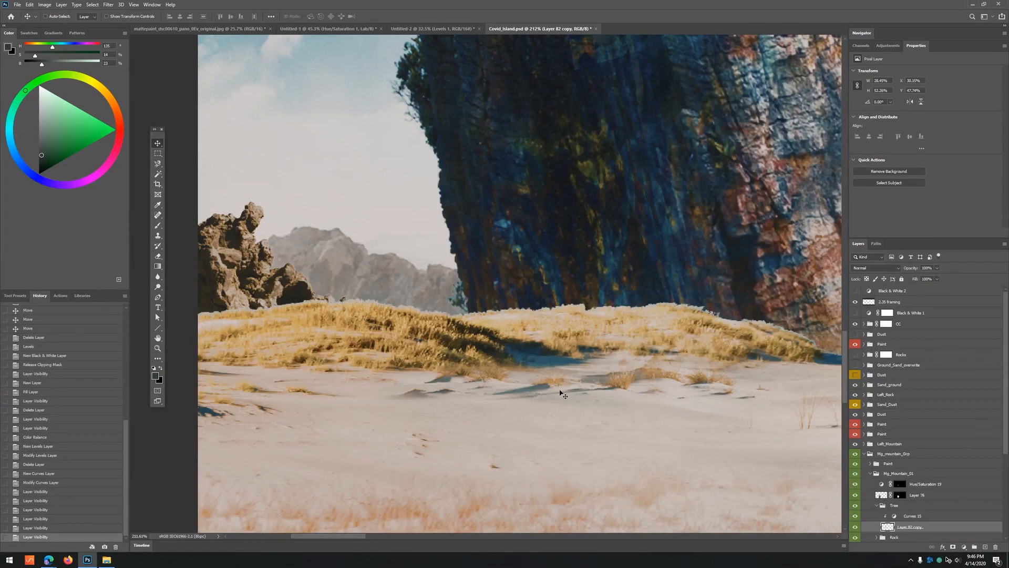
pyautogui.moveTo(465, 334); pyautogui.dragTo(422, 275)
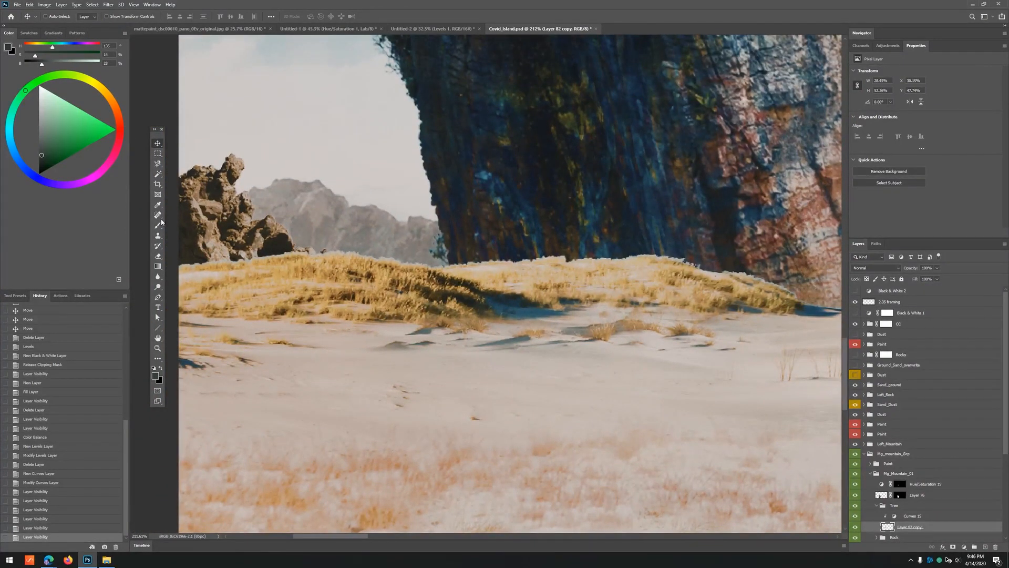
pyautogui.hscroll(5, 399, 294)
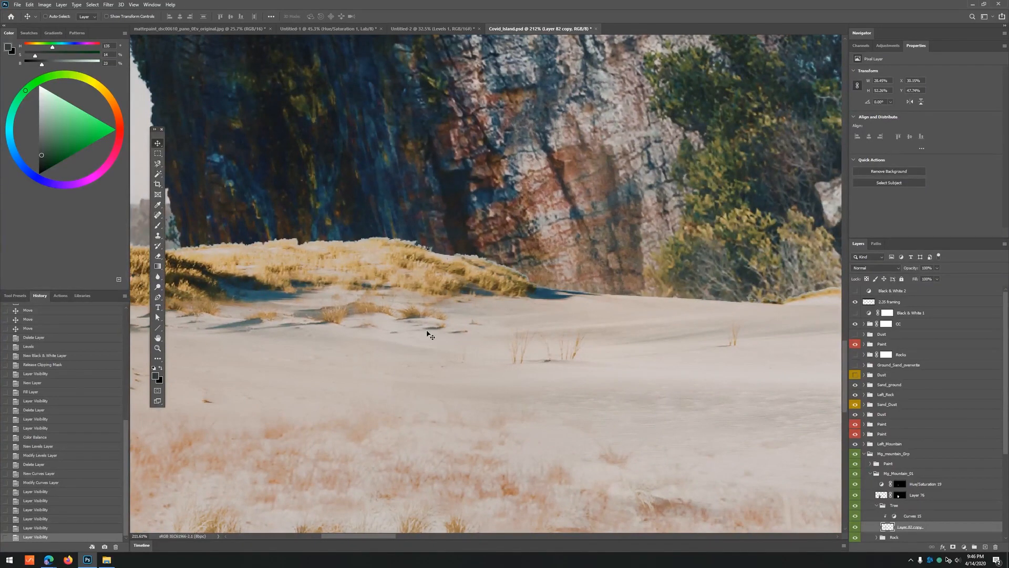
pyautogui.hscroll(5, 464, 337)
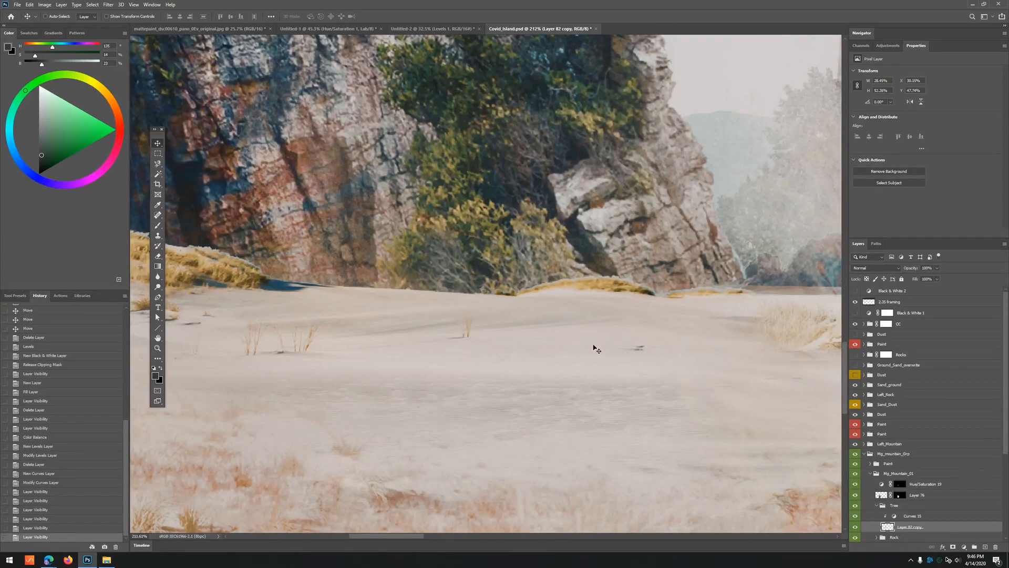
pyautogui.hscroll(8, 750, 342)
pyautogui.hscroll(4, 586, 329)
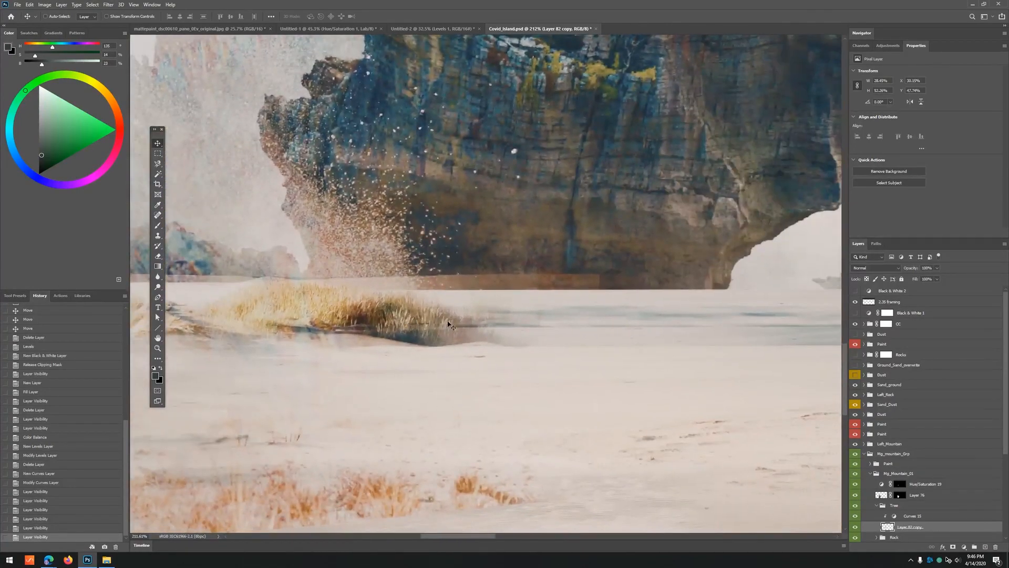
# - Compare the foreground sand from the left dunes to the right-hand cliff's base, and review the full composition
pyautogui.press('z')
pyautogui.moveTo(583, 330); pyautogui.dragTo(458, 334)
pyautogui.hscroll(3, 452, 334)
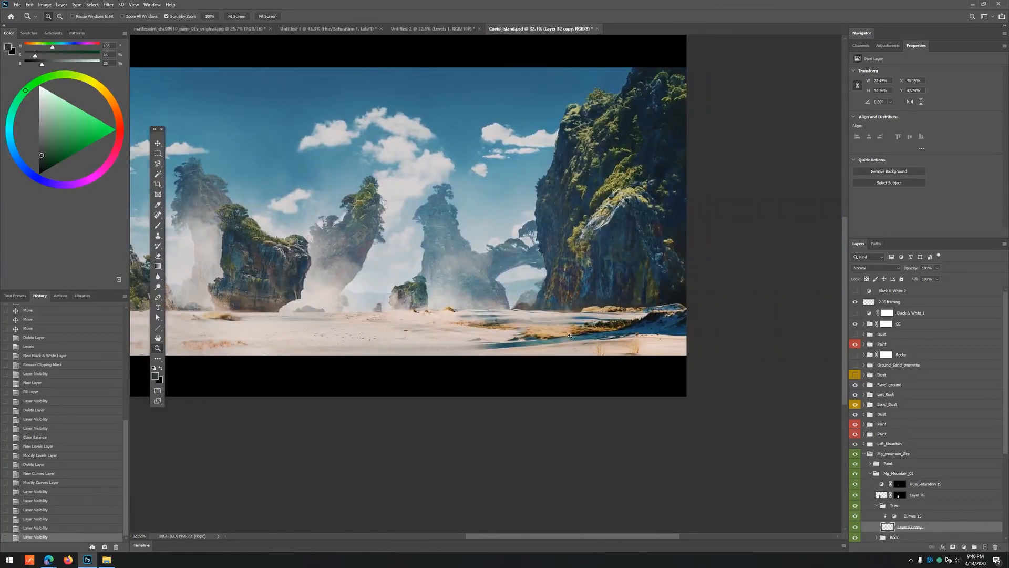
pyautogui.moveTo(241, 332); pyautogui.dragTo(568, 339)
pyautogui.moveTo(358, 328); pyautogui.dragTo(462, 326)
pyautogui.press('v')
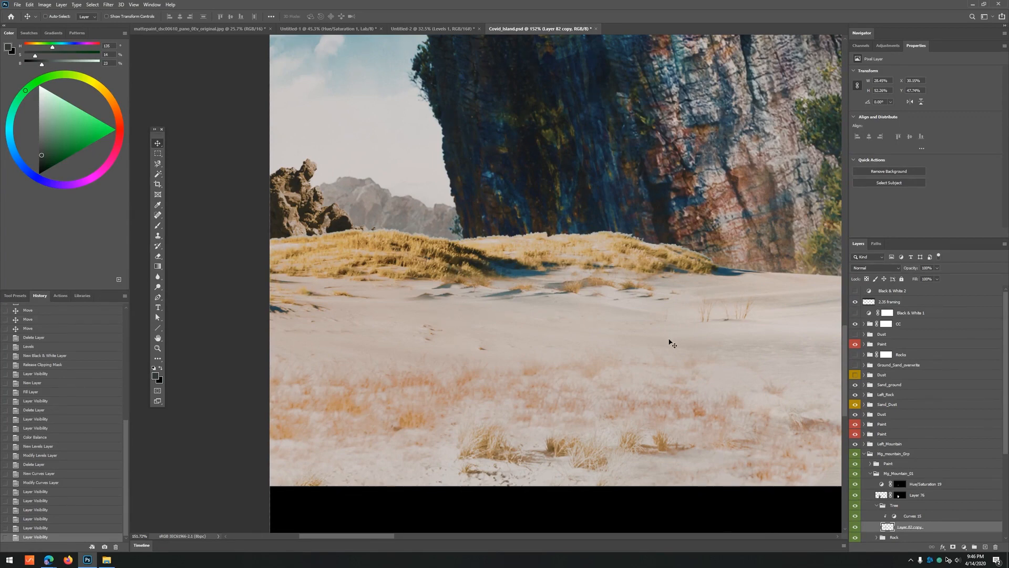
pyautogui.moveTo(757, 297); pyautogui.dragTo(294, 303)
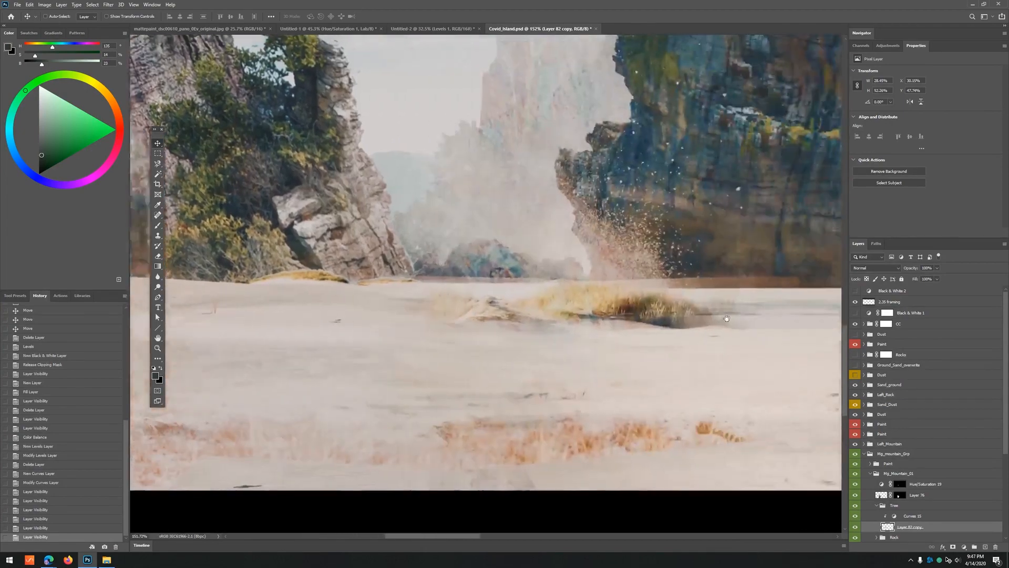
pyautogui.moveTo(653, 189); pyautogui.dragTo(274, 190)
pyautogui.moveTo(789, 337); pyautogui.dragTo(612, 324)
pyautogui.scroll(-5, 612, 325)
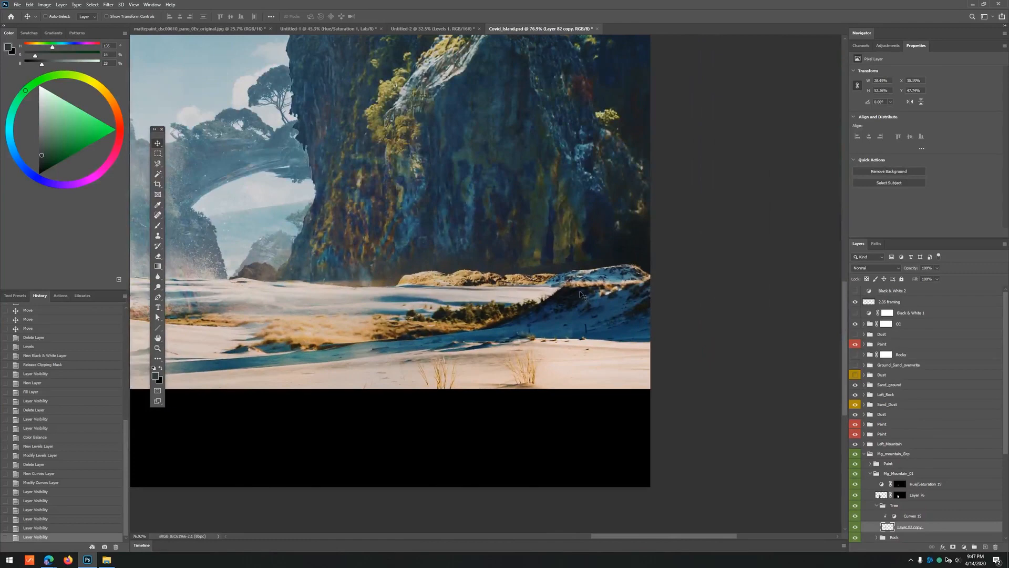
pyautogui.scroll(-5, 581, 294)
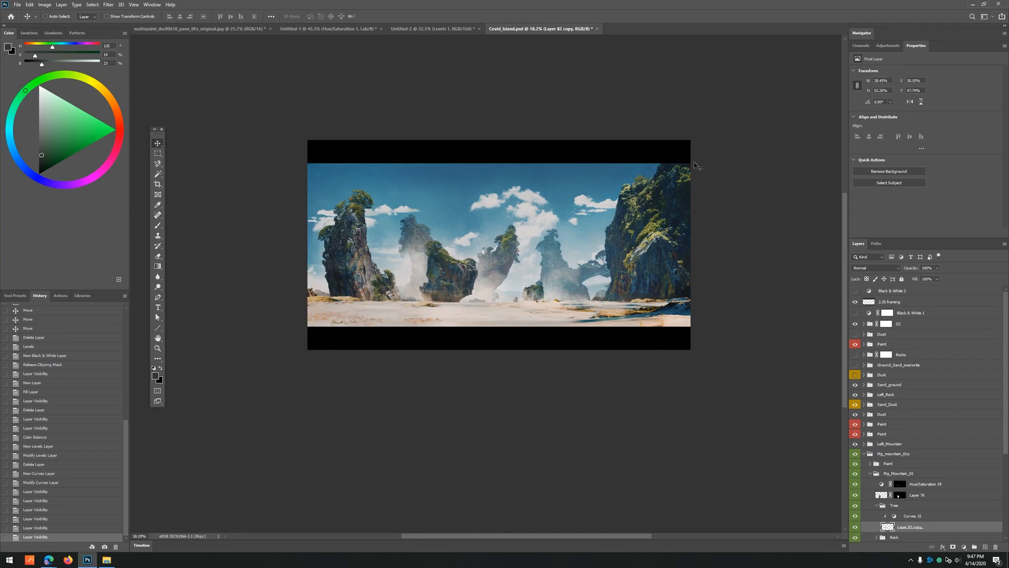
# - Examine the foreground sand from the right-hand cliff to the left mountain, and compare it with the full composition
pyautogui.press('z')
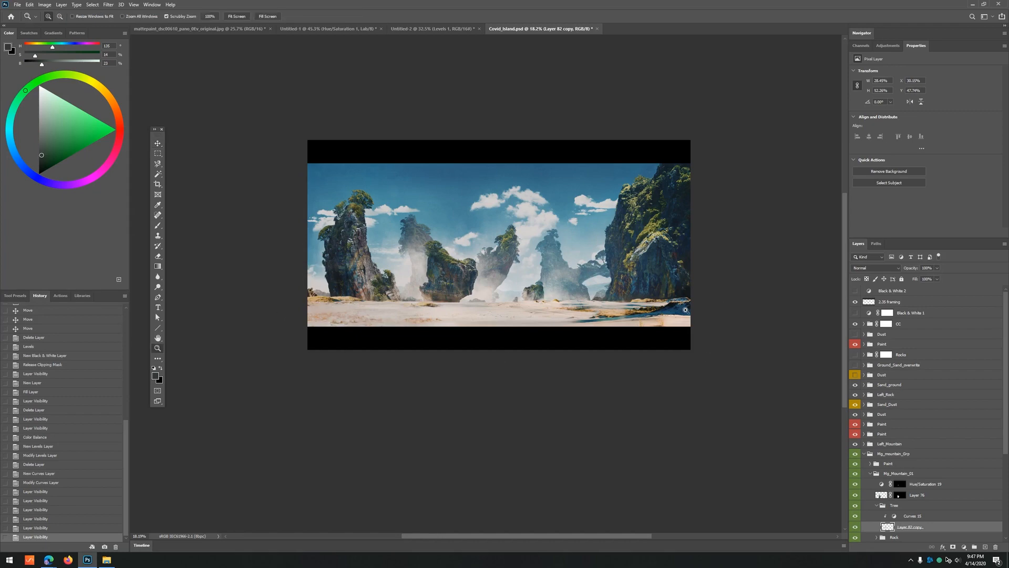
pyautogui.moveTo(686, 310); pyautogui.dragTo(735, 282)
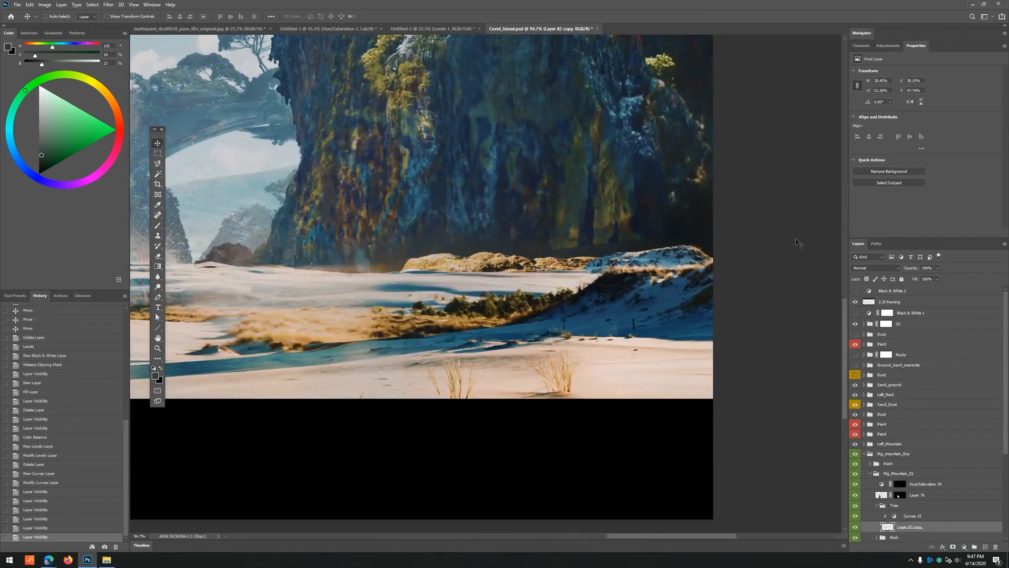
pyautogui.moveTo(261, 315); pyautogui.dragTo(773, 295)
pyautogui.moveTo(179, 294); pyautogui.dragTo(812, 297)
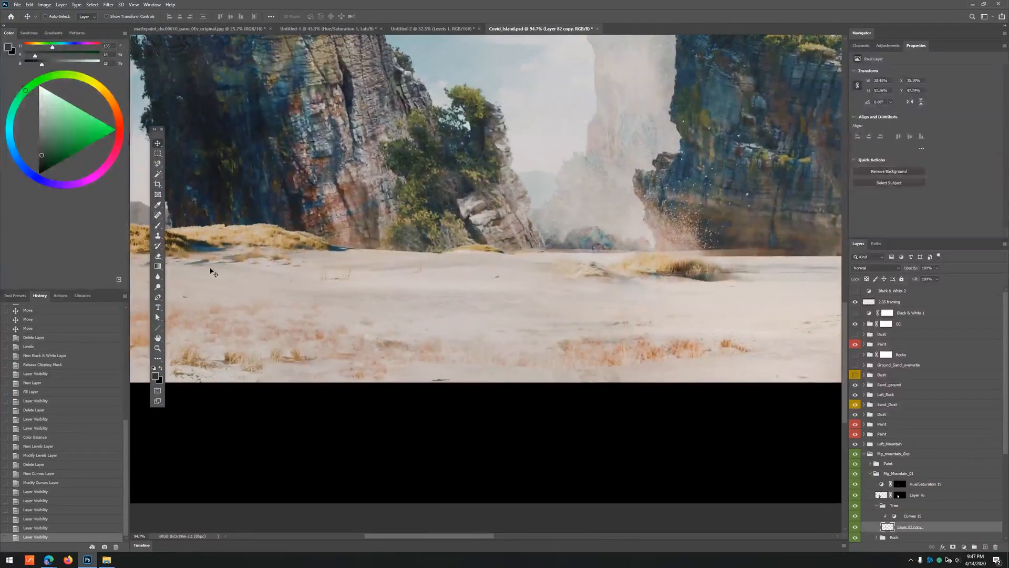
pyautogui.moveTo(262, 268); pyautogui.dragTo(357, 282)
pyautogui.moveTo(483, 261); pyautogui.dragTo(397, 274)
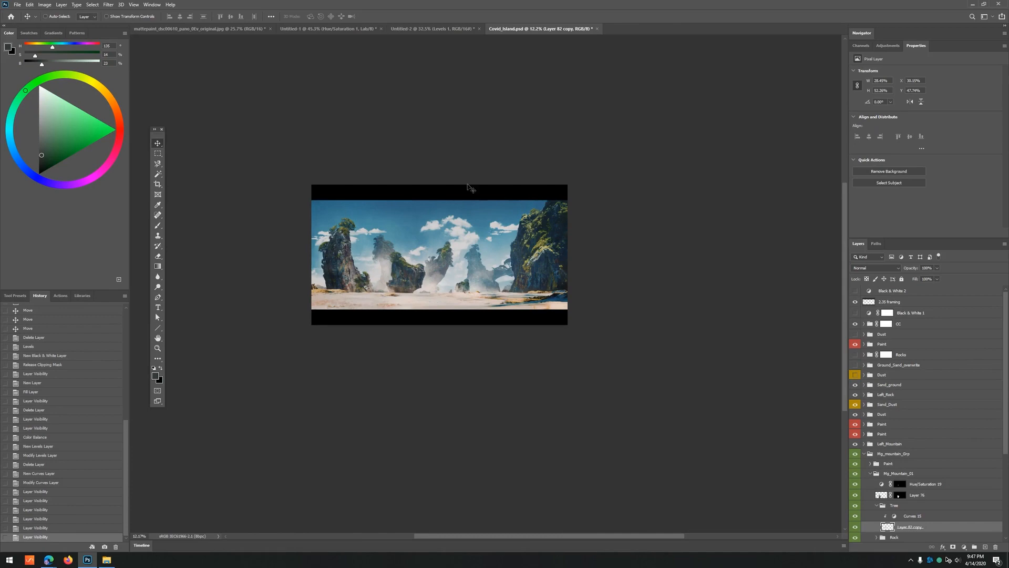
pyautogui.press('z')
pyautogui.moveTo(329, 281); pyautogui.dragTo(360, 280)
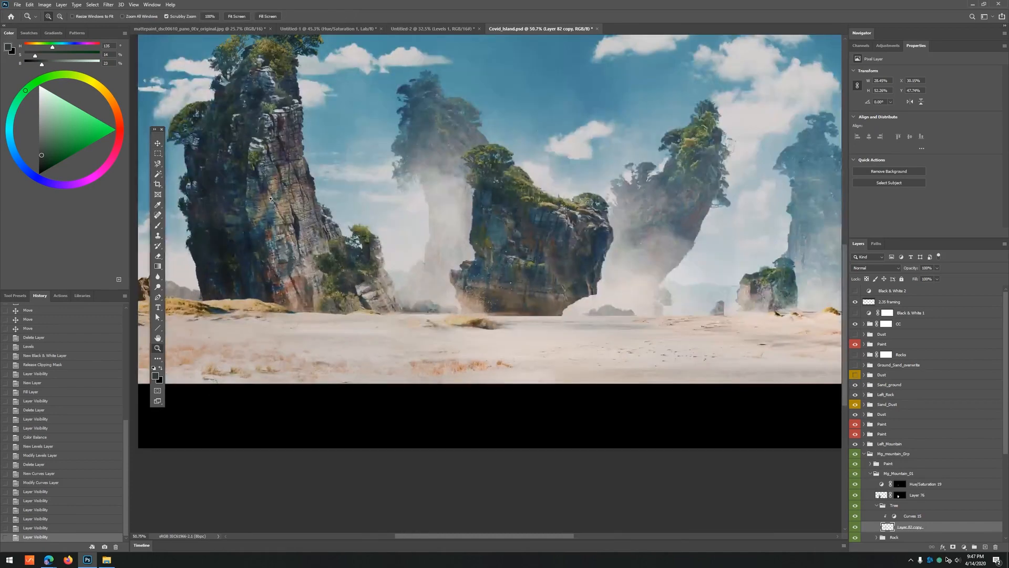
pyautogui.hotkey('ctrl', '-')
pyautogui.hotkey('ctrl', '-')
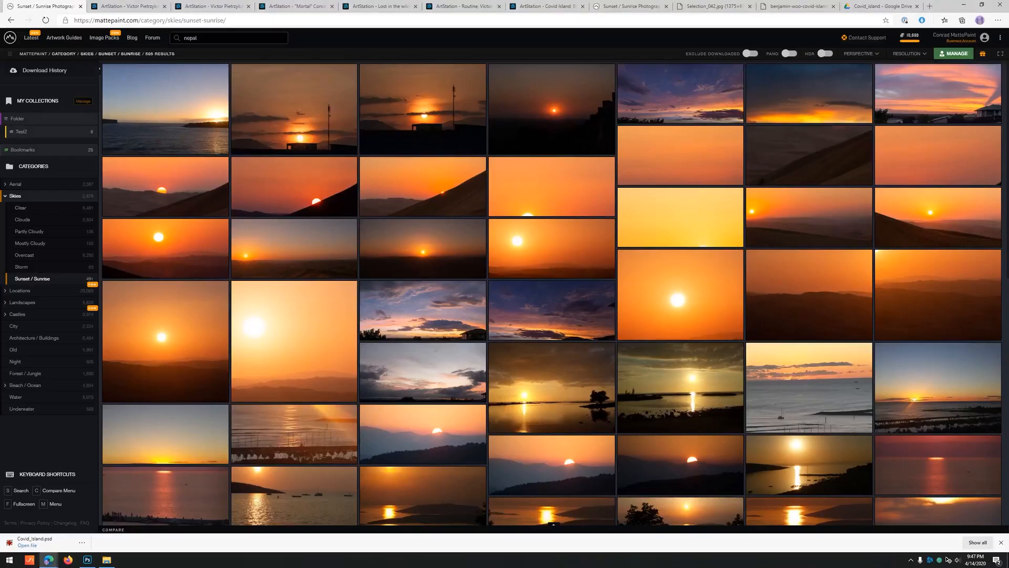
# - Switch to the browser, limit MattePaint's Sunset / Sunrise skies to panoramas and browse them
pyautogui.scroll(-8, 340, 277)
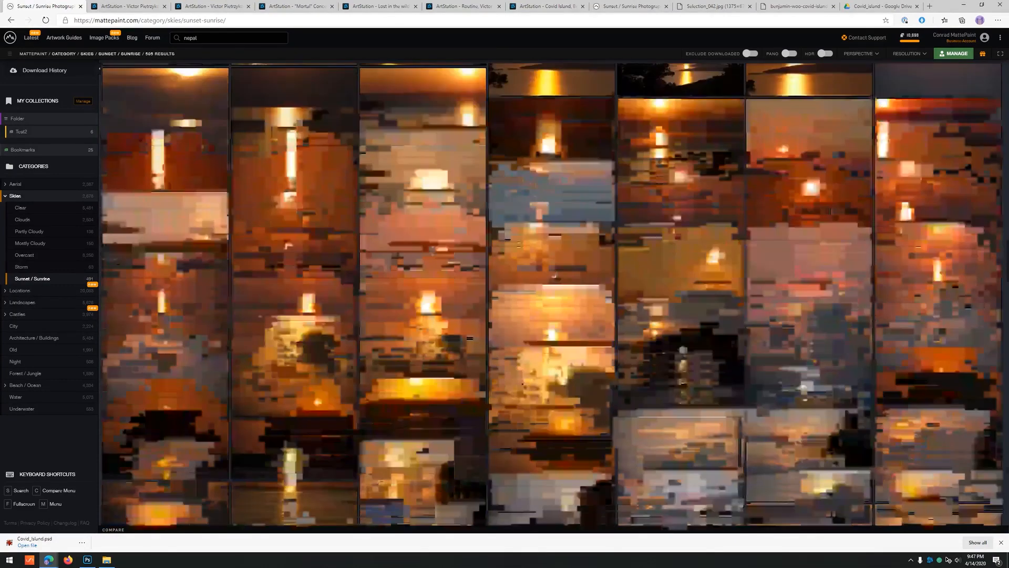
pyautogui.click(789, 53)
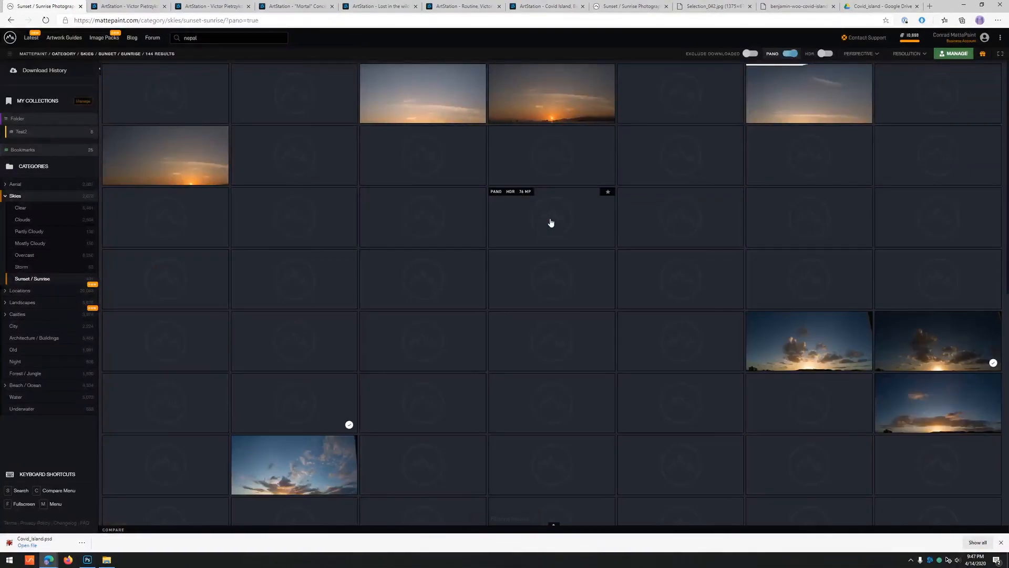
pyautogui.scroll(-5, 547, 271)
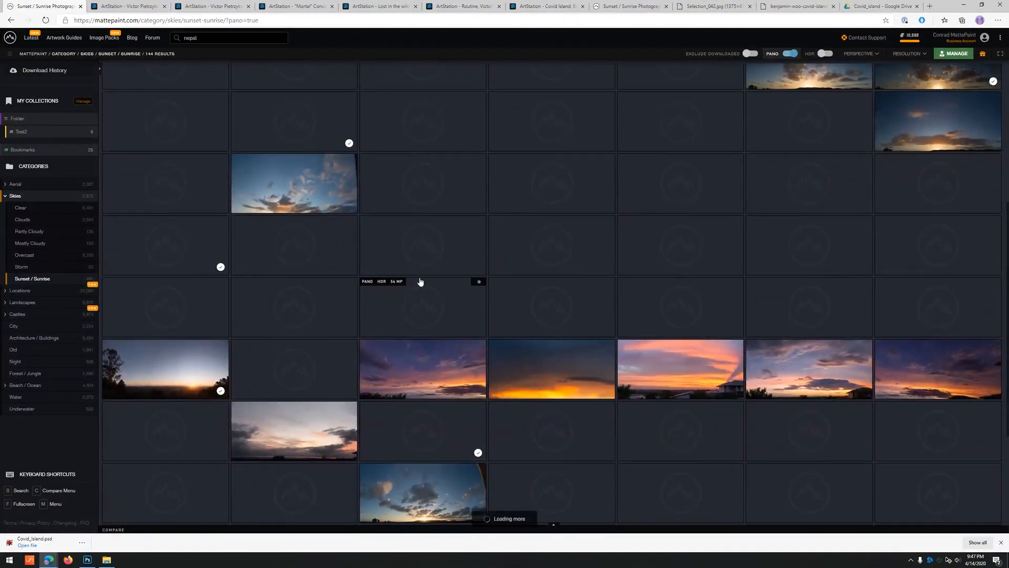
# - Show the Partly Cloudy sky category and look through its panoramas for a suitable sky
pyautogui.click(29, 232)
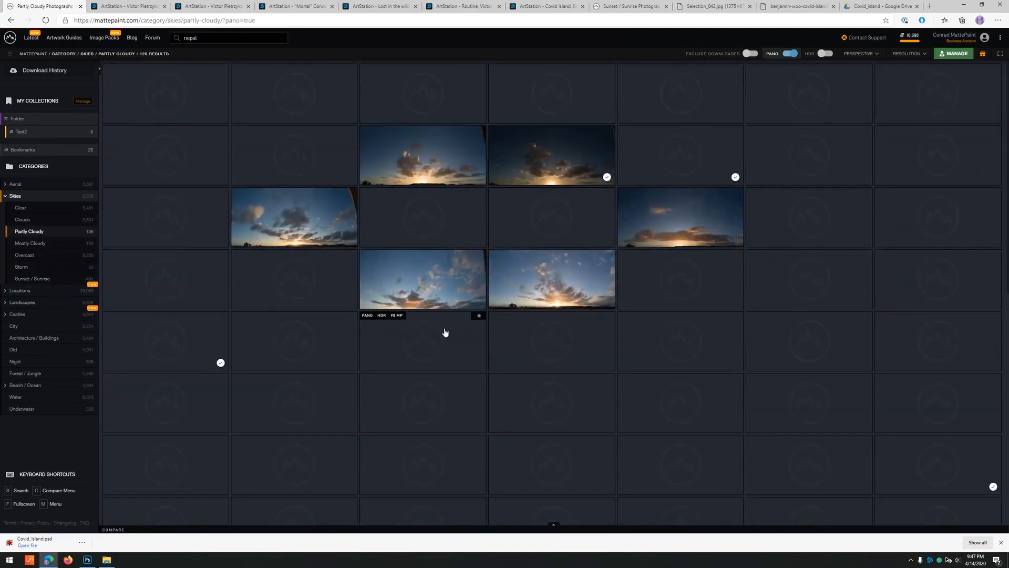
pyautogui.scroll(-5, 434, 314)
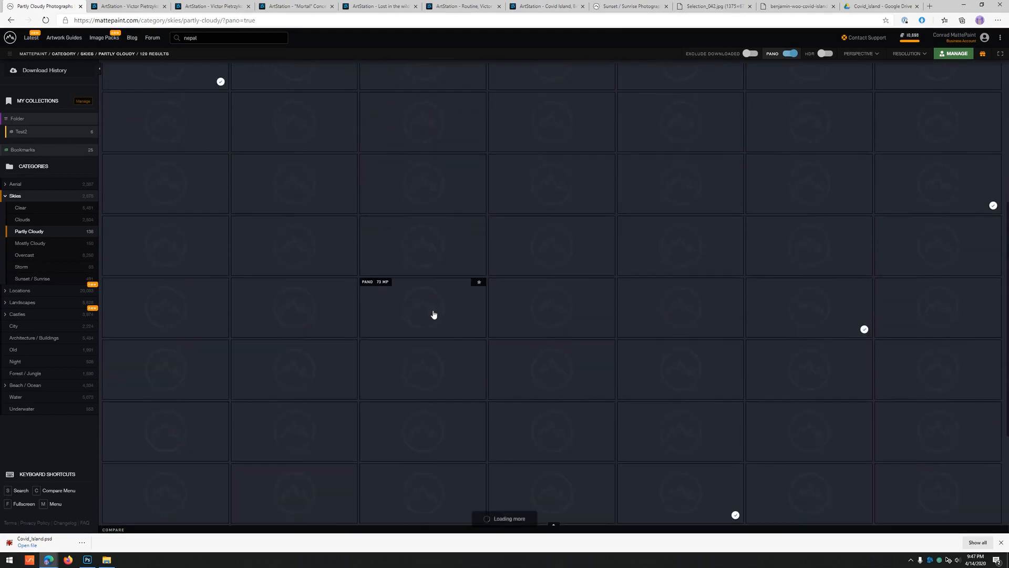
pyautogui.scroll(4, 433, 310)
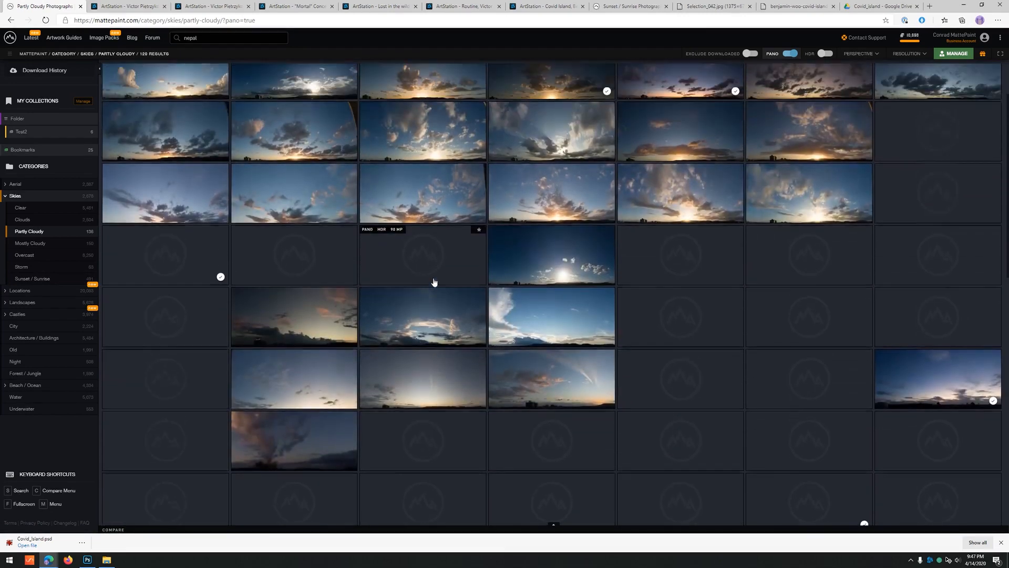
pyautogui.scroll(-4, 508, 236)
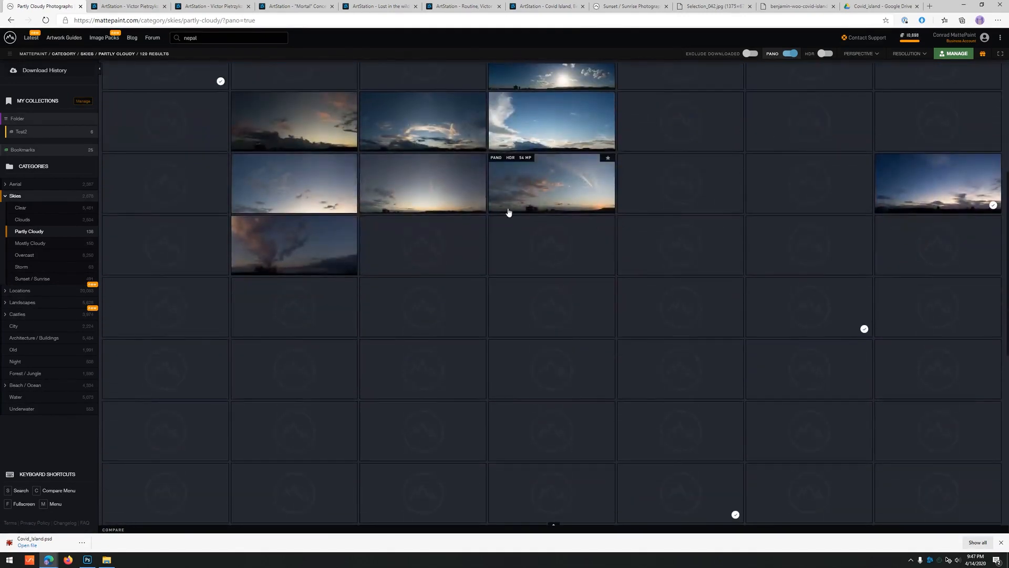
pyautogui.scroll(-8, 508, 211)
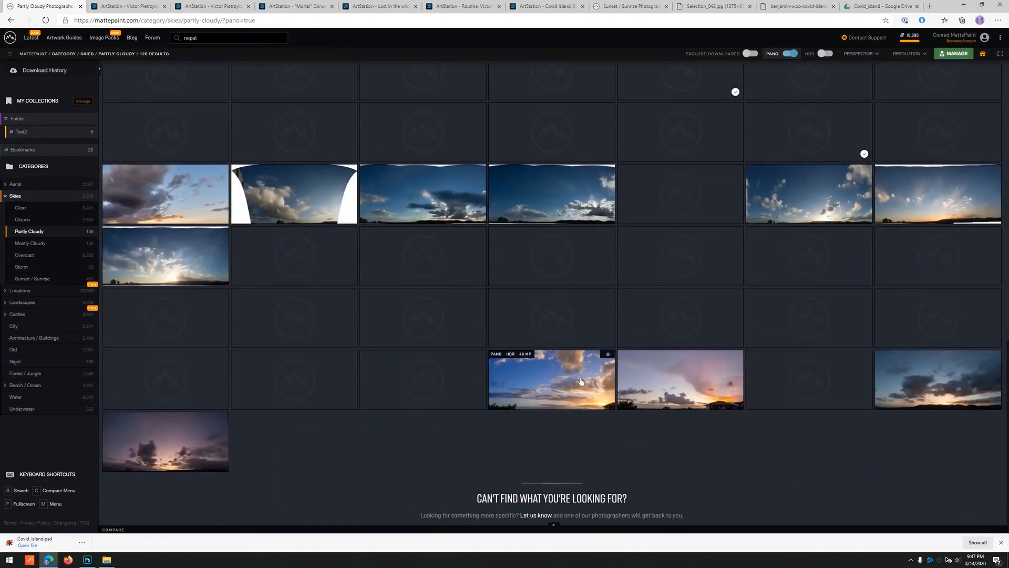
pyautogui.scroll(4, 644, 330)
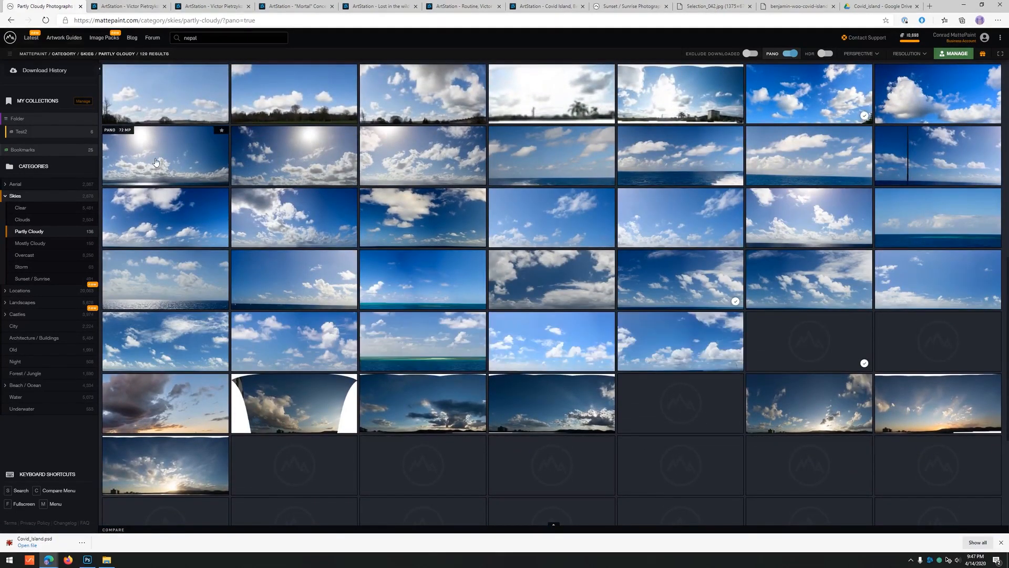
# - Download the DSC130394-2 sky panorama as an 11,710 x 5,500 JPEG and place it into Covid_Island.psd in Photoshop
pyautogui.click(318, 155)
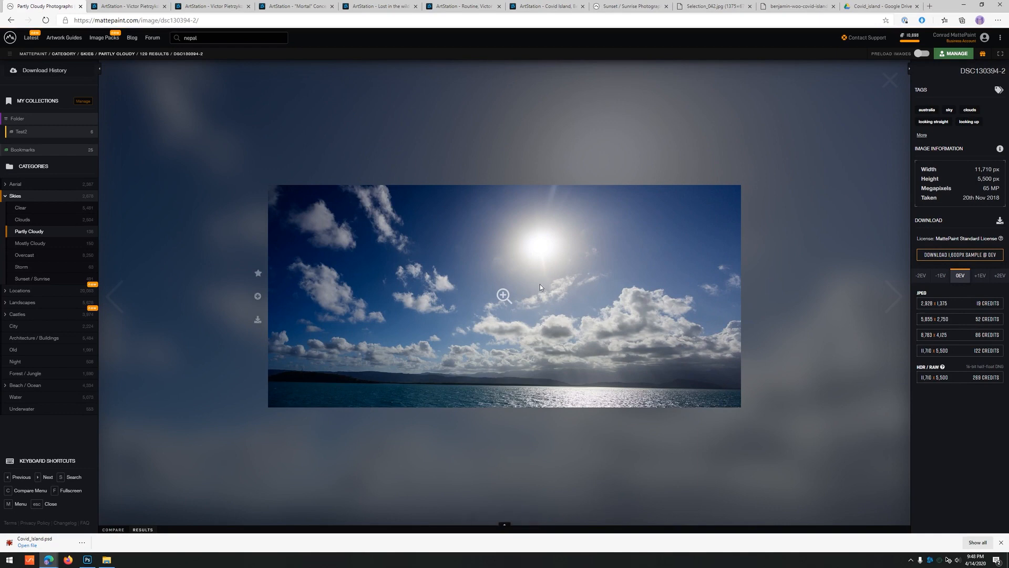
pyautogui.click(967, 351)
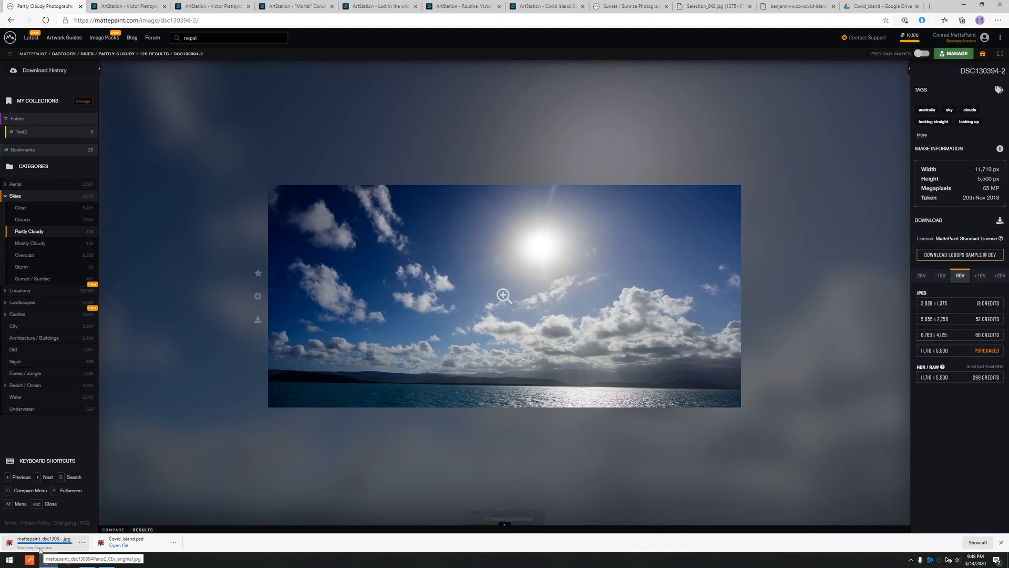
pyautogui.hotkey('alt', 'Tab')
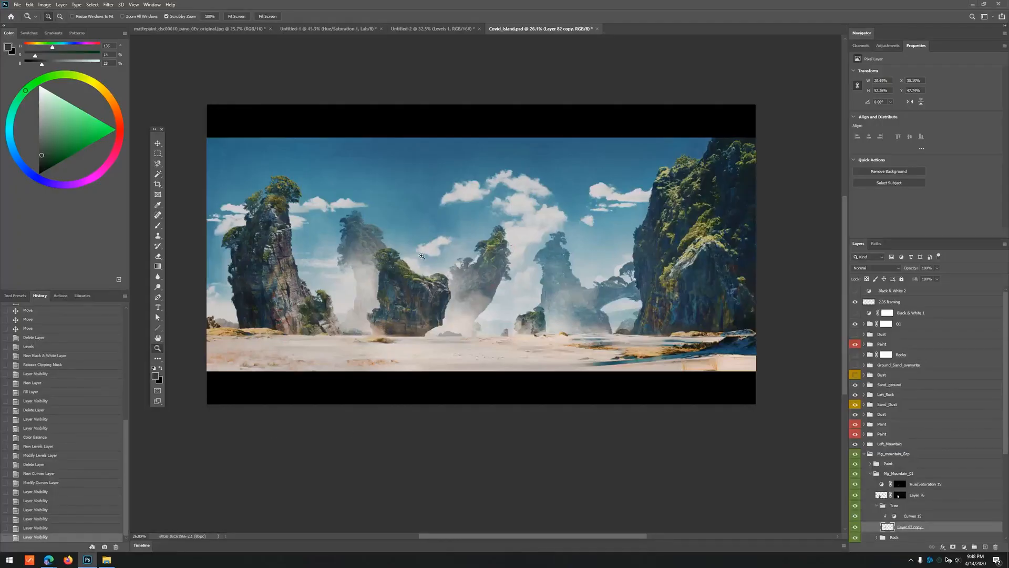
pyautogui.moveTo(418, 257); pyautogui.dragTo(420, 258)
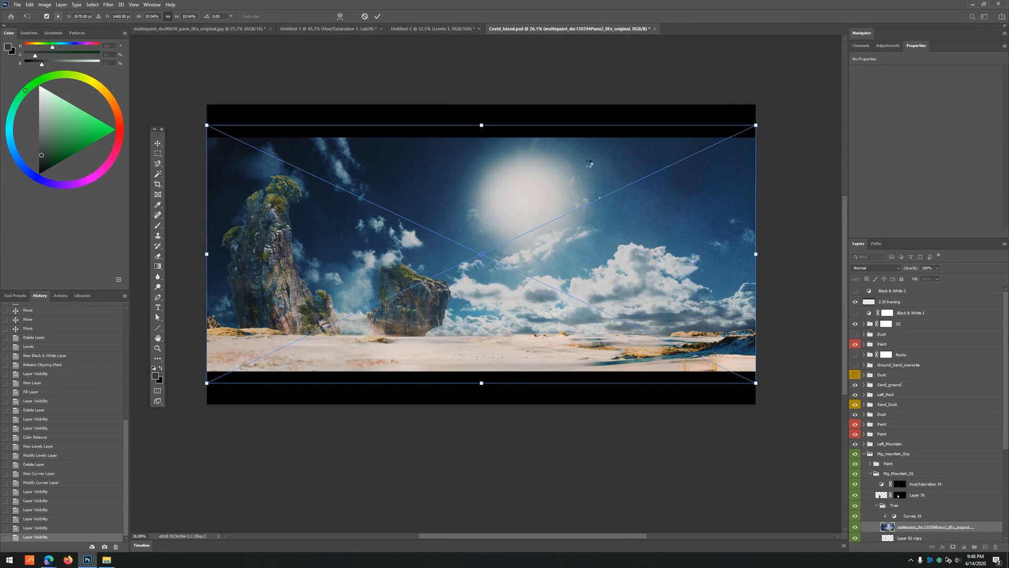
pyautogui.press('Return')
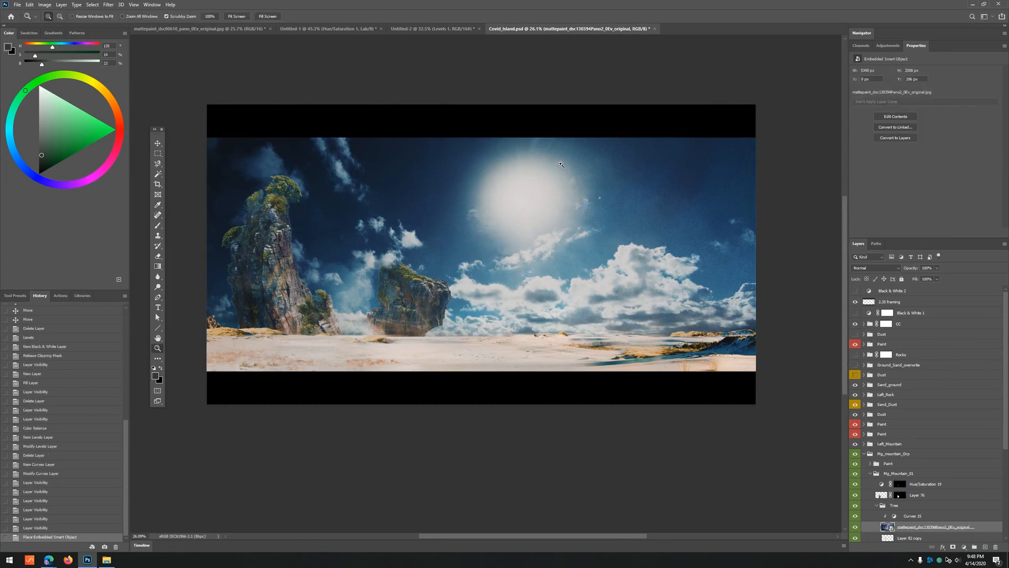
# - Examine the placed sky's clouds, sun glow and grain around the middle rock, and review the whole composition
pyautogui.moveTo(463, 207); pyautogui.dragTo(481, 205)
pyautogui.press('v')
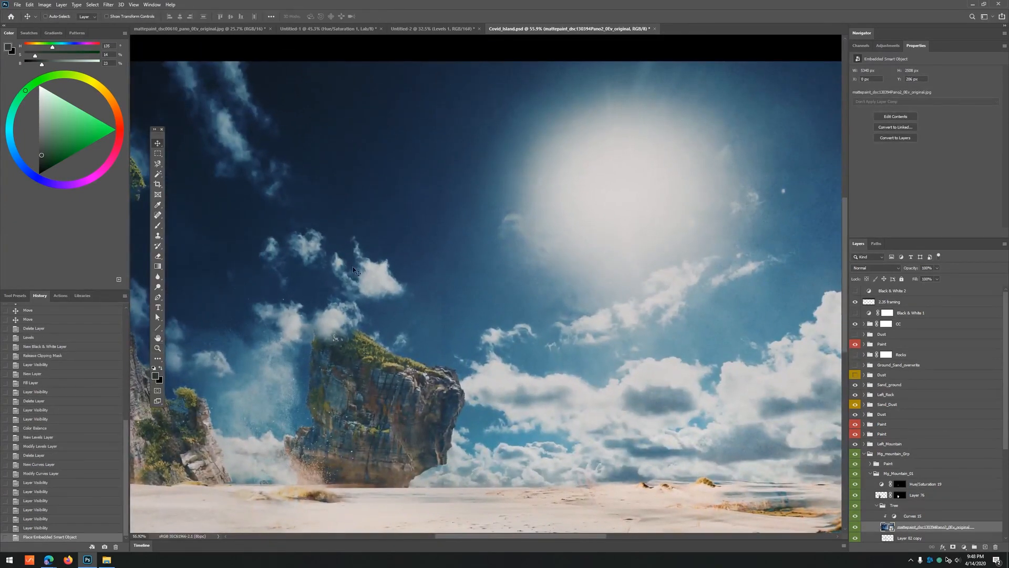
pyautogui.moveTo(434, 347); pyautogui.dragTo(458, 345)
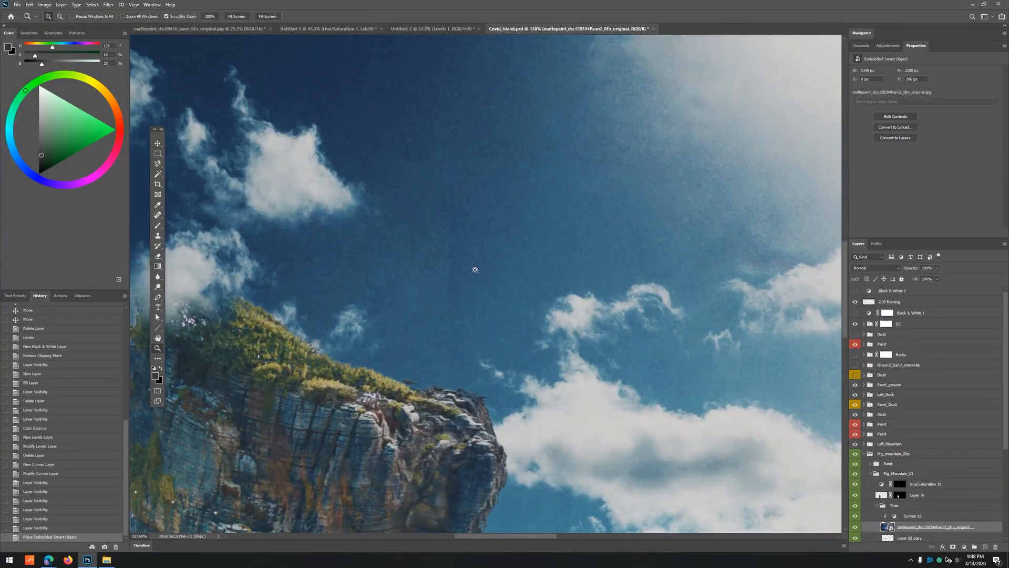
pyautogui.moveTo(474, 267); pyautogui.dragTo(460, 263)
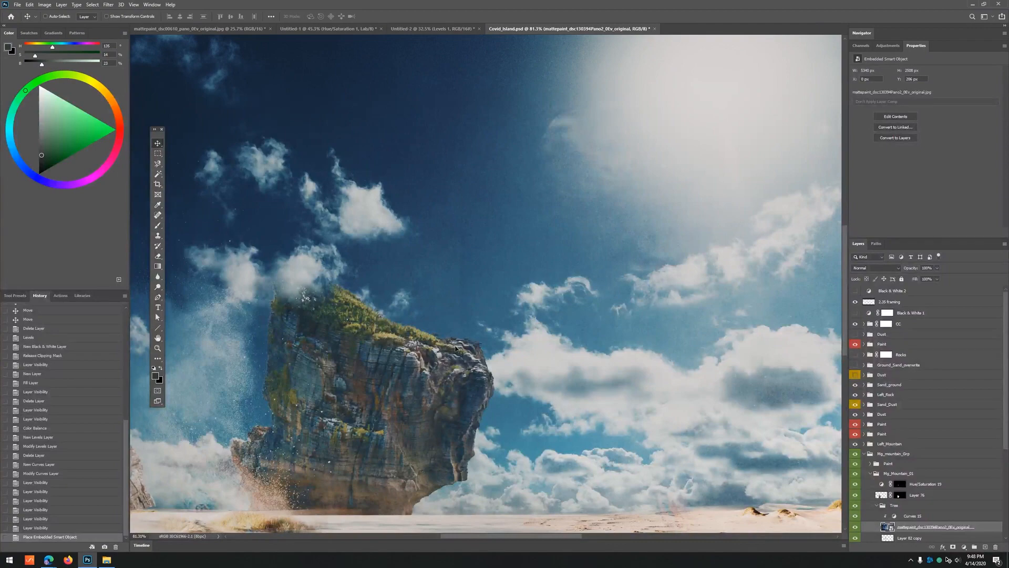
pyautogui.moveTo(552, 297); pyautogui.dragTo(540, 297)
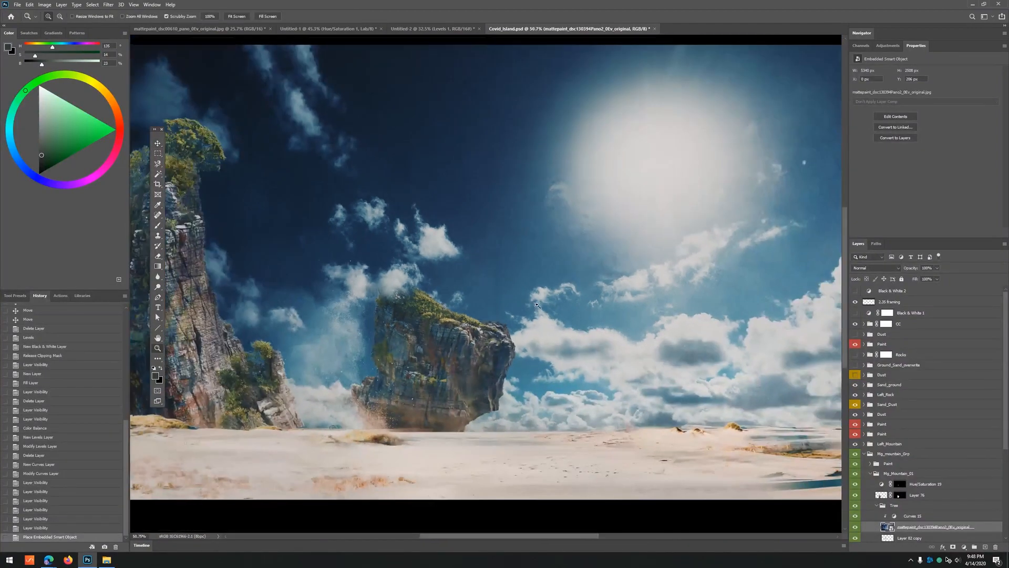
pyautogui.moveTo(410, 268); pyautogui.dragTo(450, 319)
pyautogui.moveTo(514, 210); pyautogui.dragTo(529, 209)
pyautogui.hotkey('ctrl', '0')
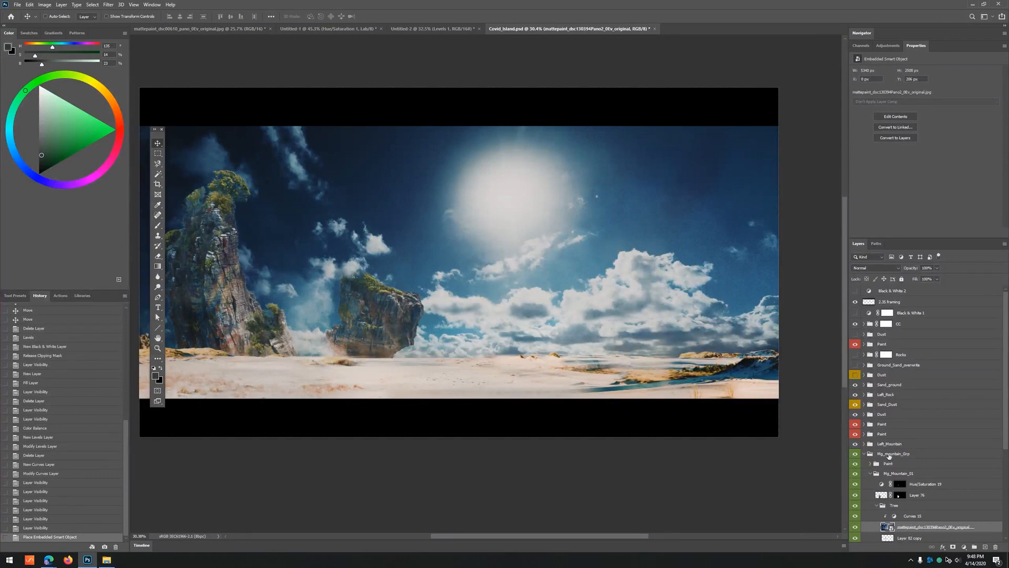
# - Hide the 2.35 framing layer and compare the image with and without the CC group's color grading
pyautogui.scroll(-3, 924, 375)
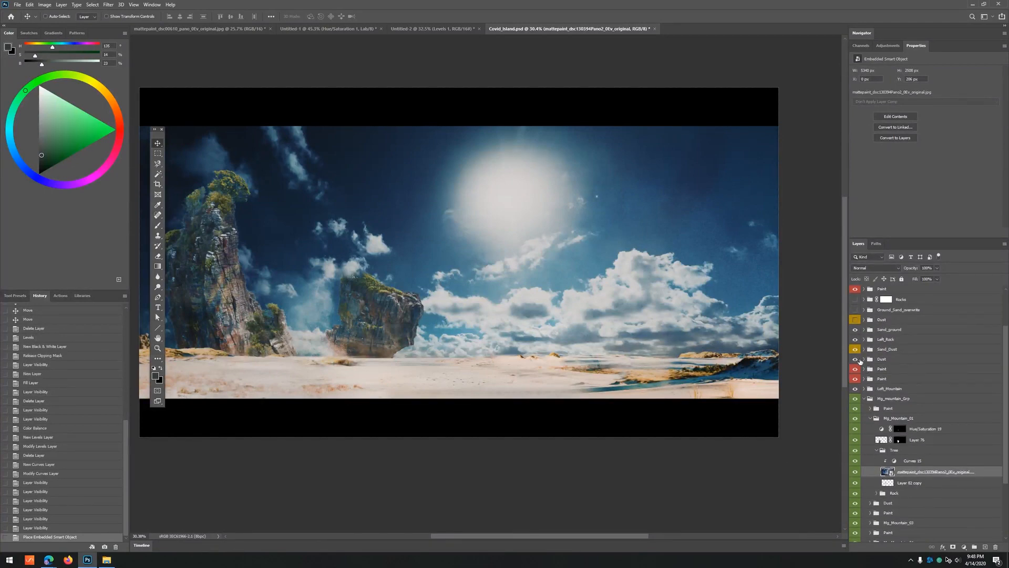
pyautogui.scroll(3, 860, 361)
pyautogui.click(855, 302)
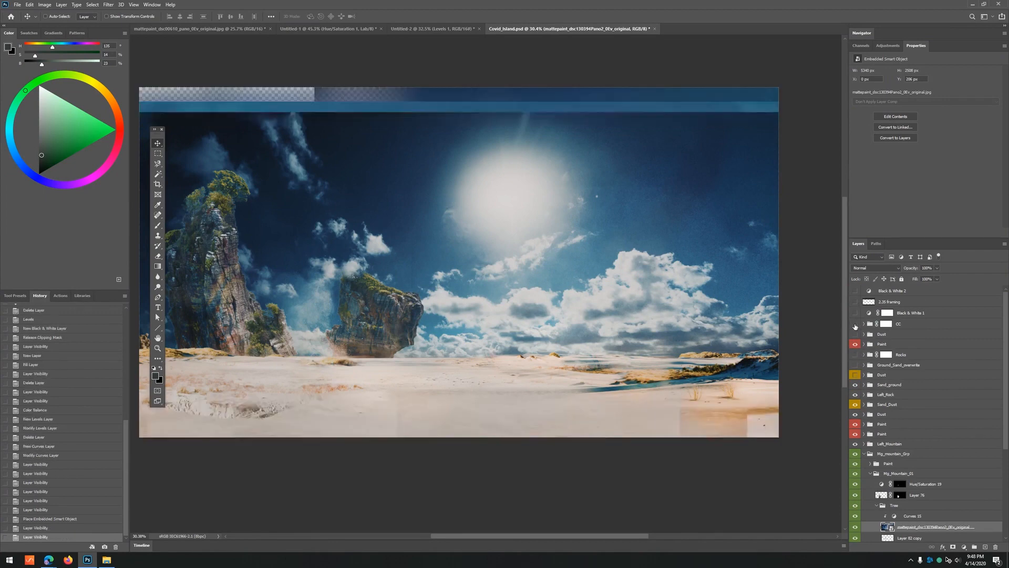
pyautogui.click(855, 325)
pyautogui.click(855, 324)
pyautogui.click(855, 325)
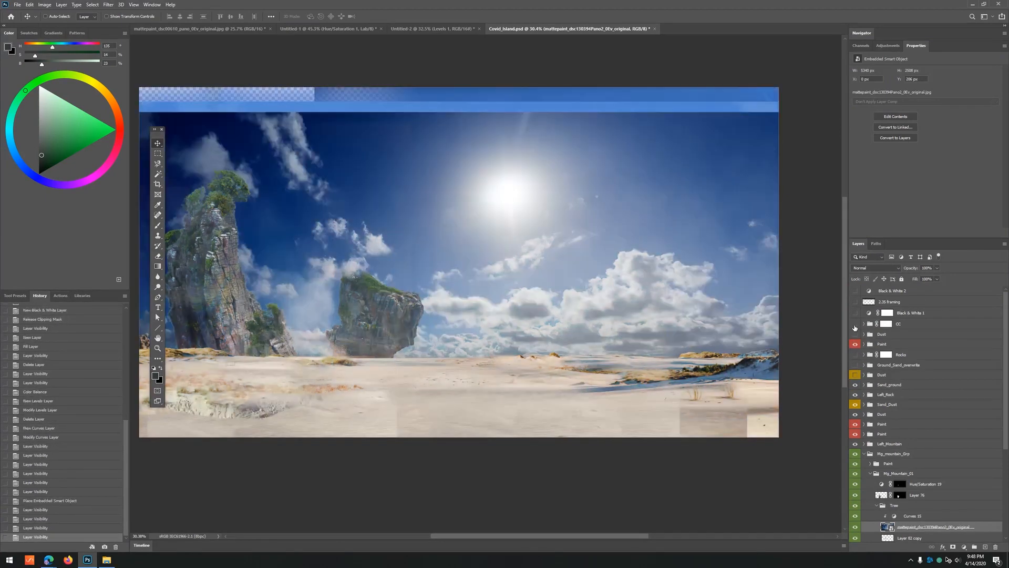
pyautogui.click(856, 324)
# - Expand the CC group and inspect the masks of Vibrance 1 and Color Lookup 7 on their own
pyautogui.click(864, 325)
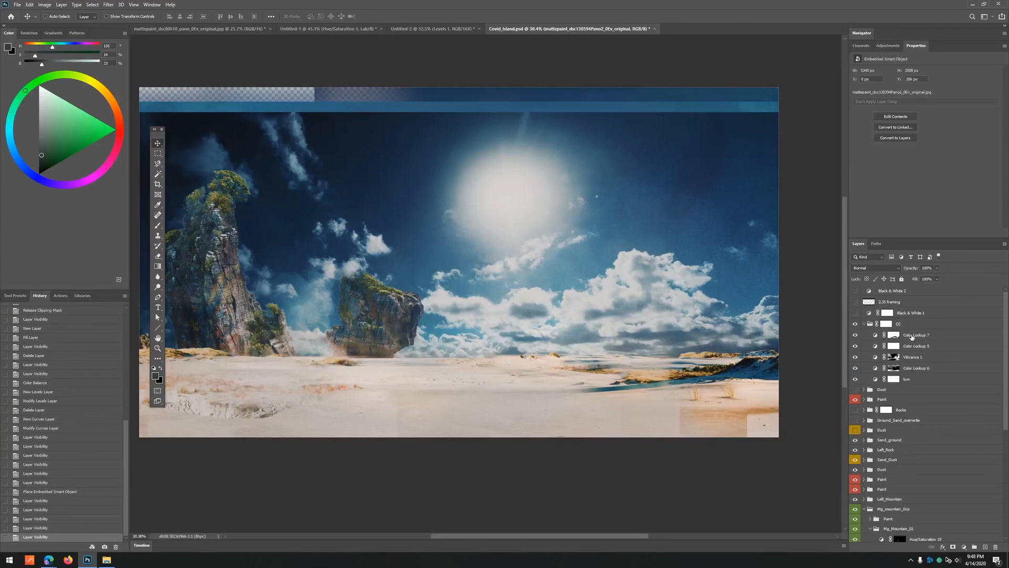
pyautogui.click(894, 357)
pyautogui.keyDown('alt'); pyautogui.click(894, 357); pyautogui.keyUp('alt')
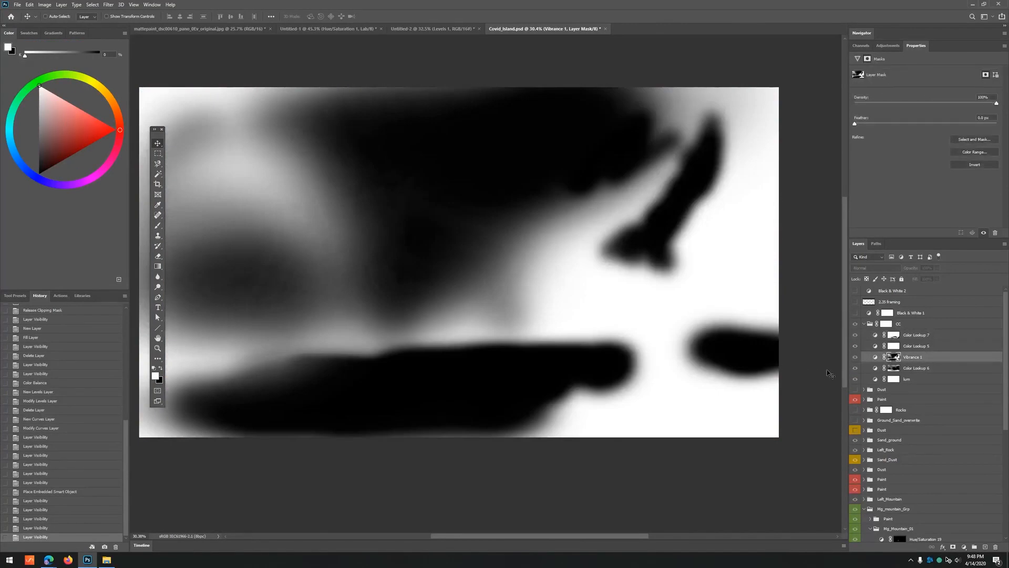
pyautogui.click(893, 335)
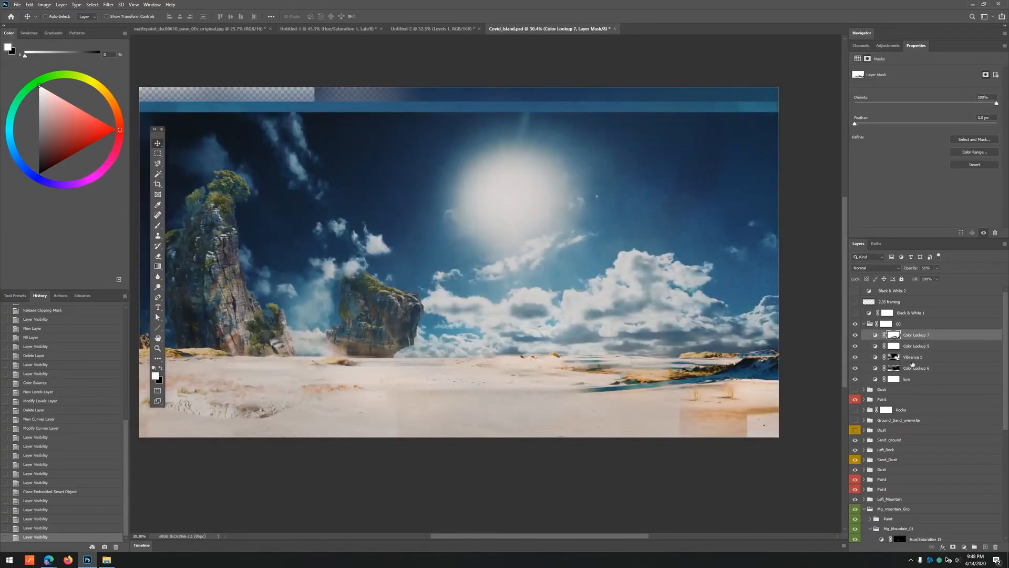
pyautogui.keyDown('alt'); pyautogui.click(894, 335); pyautogui.keyUp('alt')
pyautogui.hscroll(-2, 478, 336)
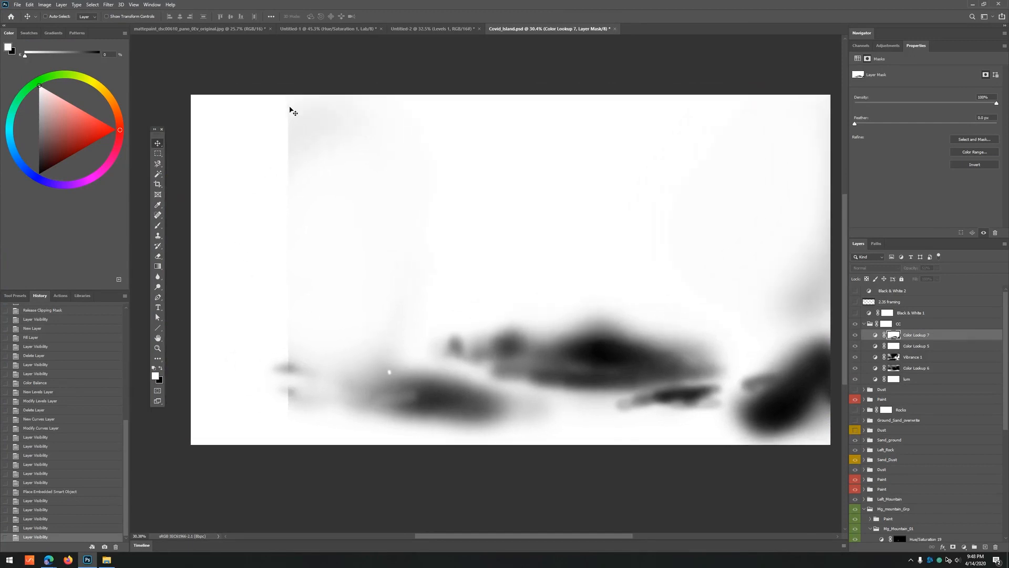
# - Try to soften the hard vertical edge in the Color Lookup 7 mask with an enlarged Blur tool brush
pyautogui.click(158, 276)
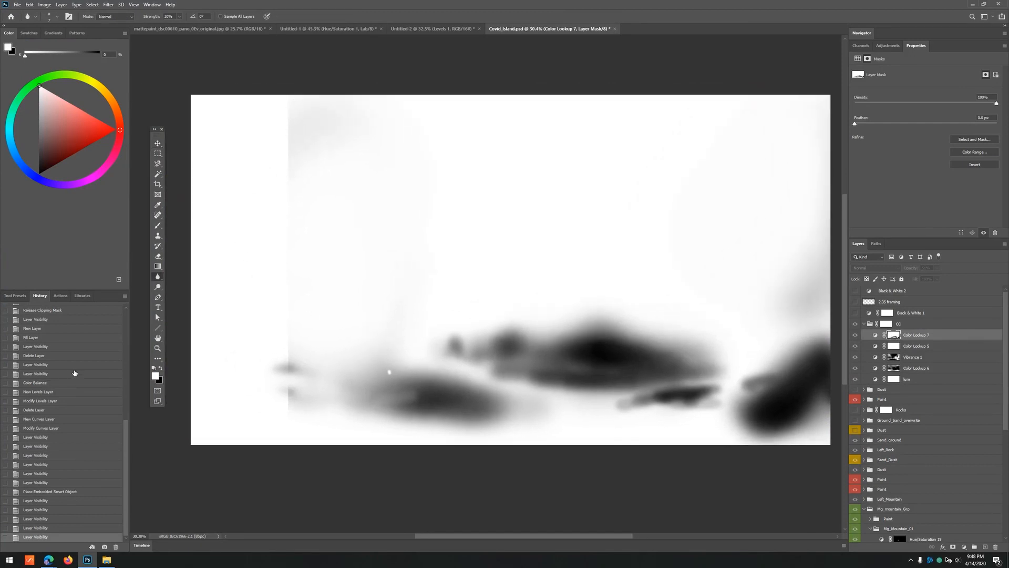
pyautogui.keyDown('alt'); pyautogui.rightClick(307, 279); pyautogui.keyUp('alt')
pyautogui.moveTo(289, 158)
pyautogui.mouseDown()
pyautogui.moveTo(286, 106)
pyautogui.moveTo(291, 225)
pyautogui.moveTo(292, 110)
pyautogui.mouseUp()
# - Smudge away the hard vertical edge in the Color Lookup 7 mask with the CloudSmudgeMore Smudge tool preset
pyautogui.click(14, 296)
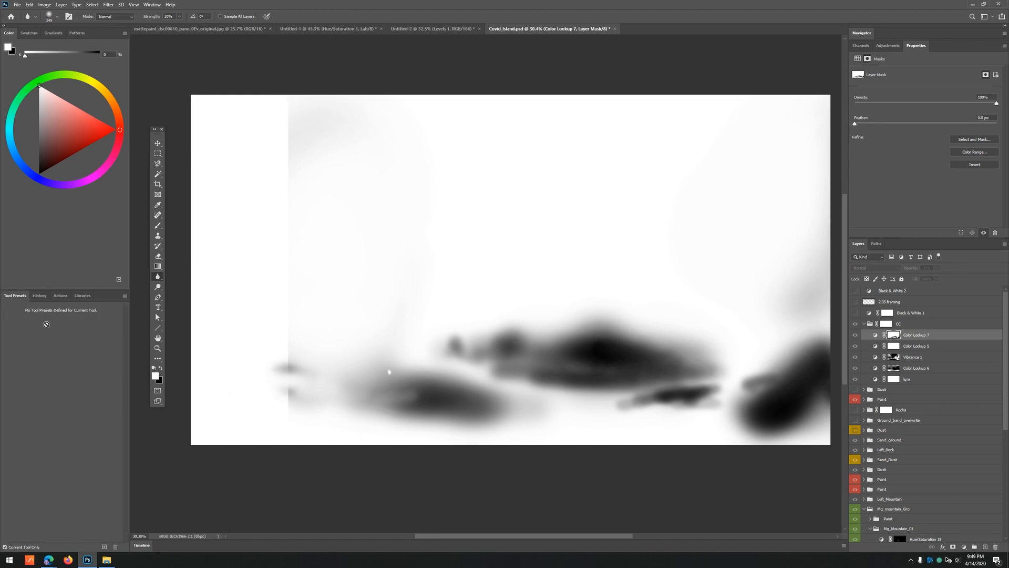
pyautogui.rightClick(158, 277)
pyautogui.click(185, 293)
pyautogui.click(28, 347)
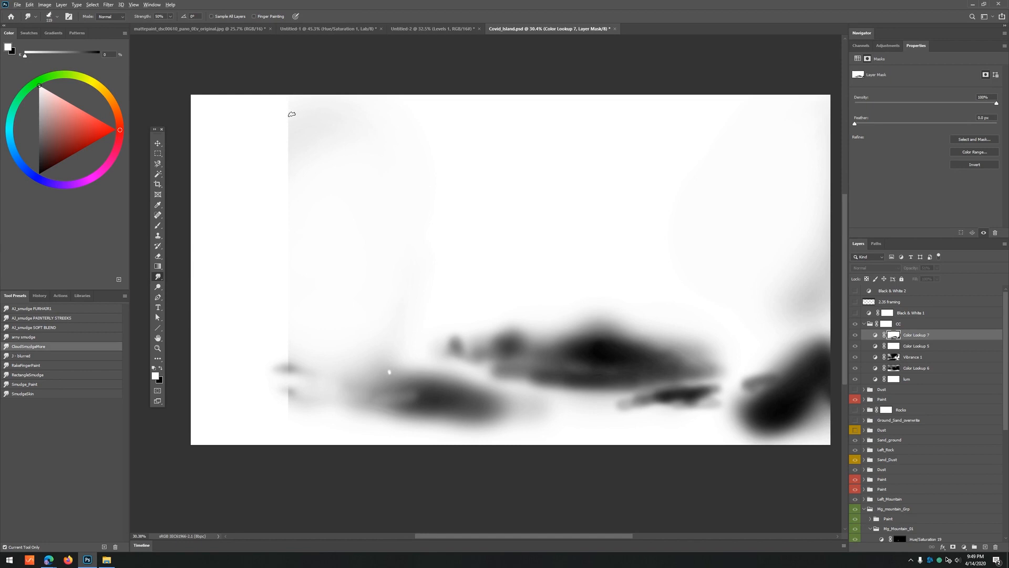
pyautogui.moveTo(290, 108)
pyautogui.mouseDown()
pyautogui.moveTo(297, 222)
pyautogui.moveTo(288, 128)
pyautogui.moveTo(284, 251)
pyautogui.moveTo(291, 109)
pyautogui.moveTo(309, 114)
pyautogui.moveTo(302, 172)
pyautogui.moveTo(274, 106)
pyautogui.moveTo(270, 174)
pyautogui.moveTo(289, 247)
pyautogui.moveTo(286, 401)
pyautogui.moveTo(277, 349)
pyautogui.moveTo(289, 316)
pyautogui.moveTo(288, 443)
pyautogui.moveTo(304, 428)
pyautogui.moveTo(360, 432)
pyautogui.moveTo(320, 410)
pyautogui.moveTo(305, 366)
pyautogui.moveTo(300, 418)
pyautogui.moveTo(335, 361)
pyautogui.moveTo(315, 201)
pyautogui.moveTo(345, 119)
pyautogui.mouseUp()
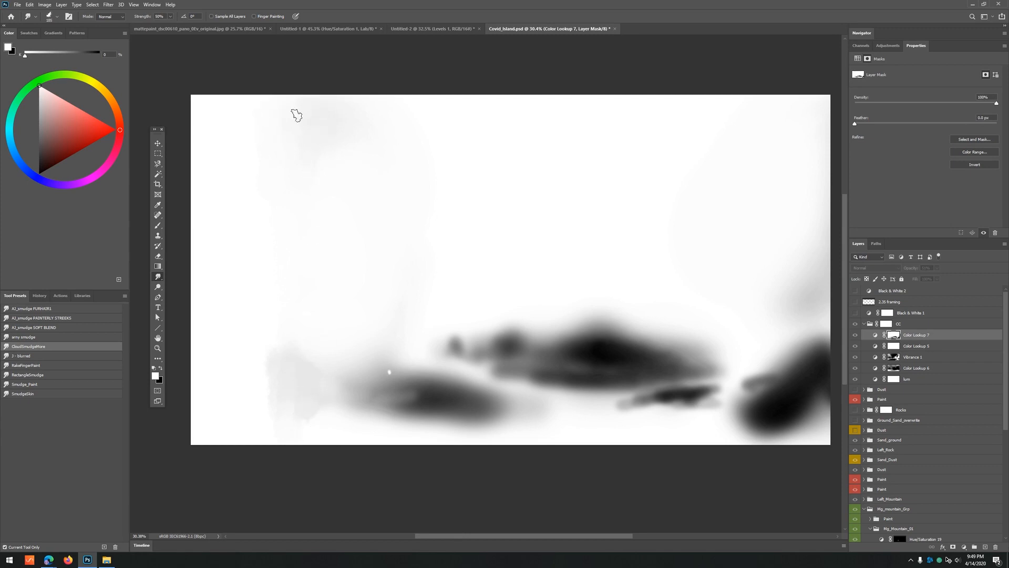
# - Inspect the masks of Vibrance 1, Color Lookup 6 and lum on their own, and return to the normal image view
pyautogui.click(892, 358)
pyautogui.keyDown('alt'); pyautogui.click(892, 358); pyautogui.keyUp('alt')
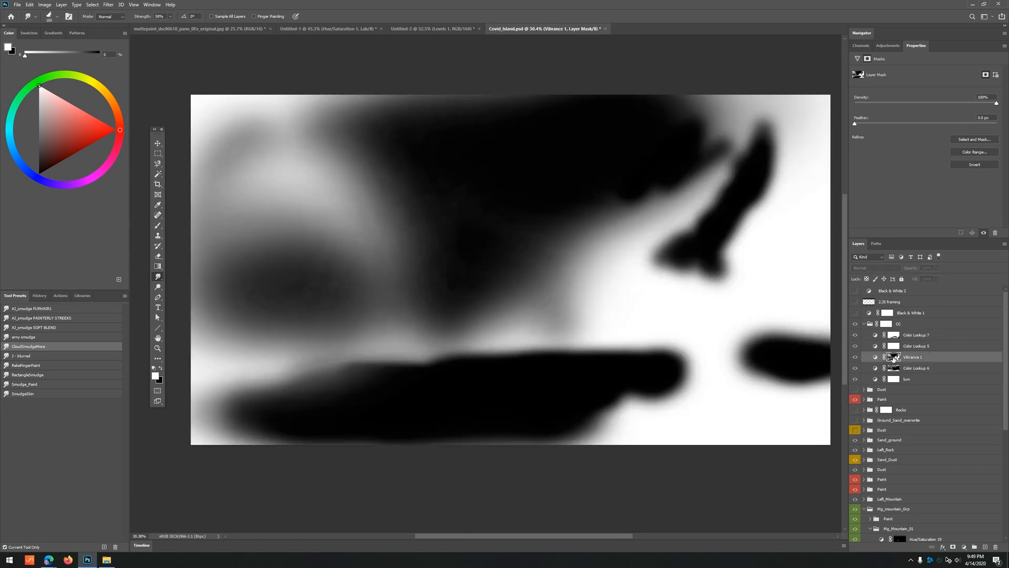
pyautogui.keyDown('alt'); pyautogui.click(892, 357); pyautogui.keyUp('alt')
pyautogui.keyDown('alt'); pyautogui.click(894, 368); pyautogui.keyUp('alt')
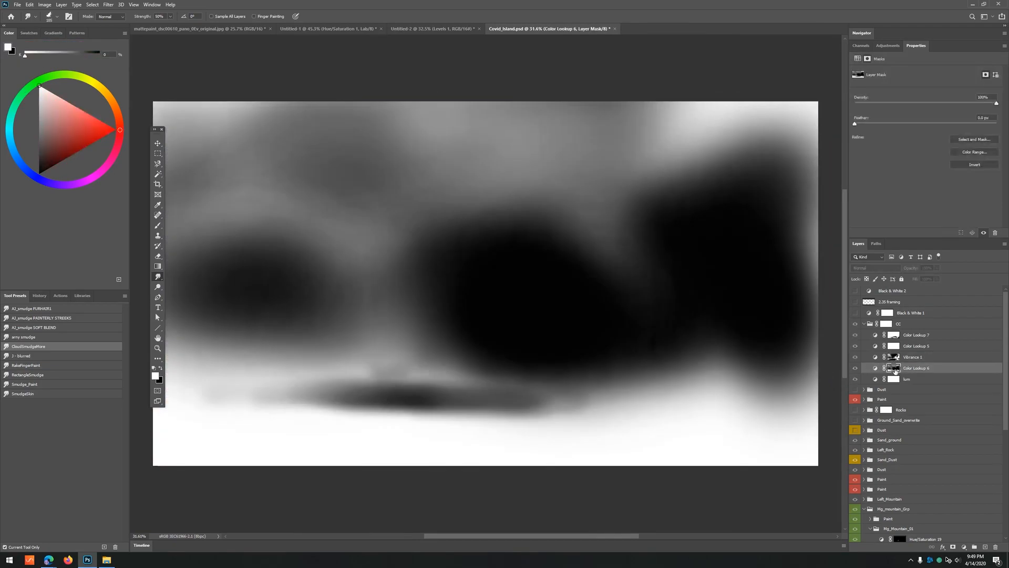
pyautogui.click(912, 382)
pyautogui.keyDown('alt'); pyautogui.click(894, 380); pyautogui.keyUp('alt')
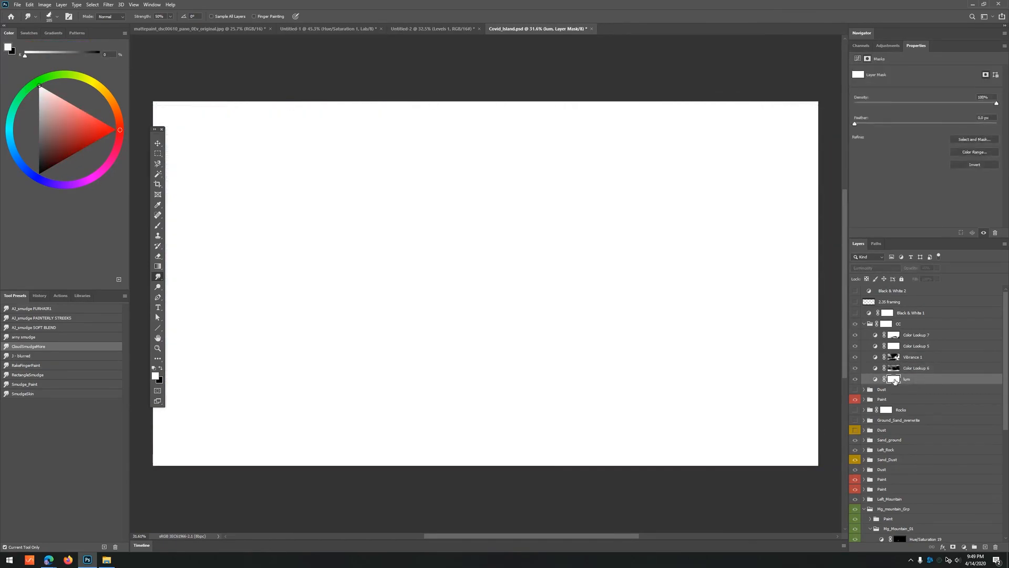
pyautogui.click(909, 347)
pyautogui.click(874, 337)
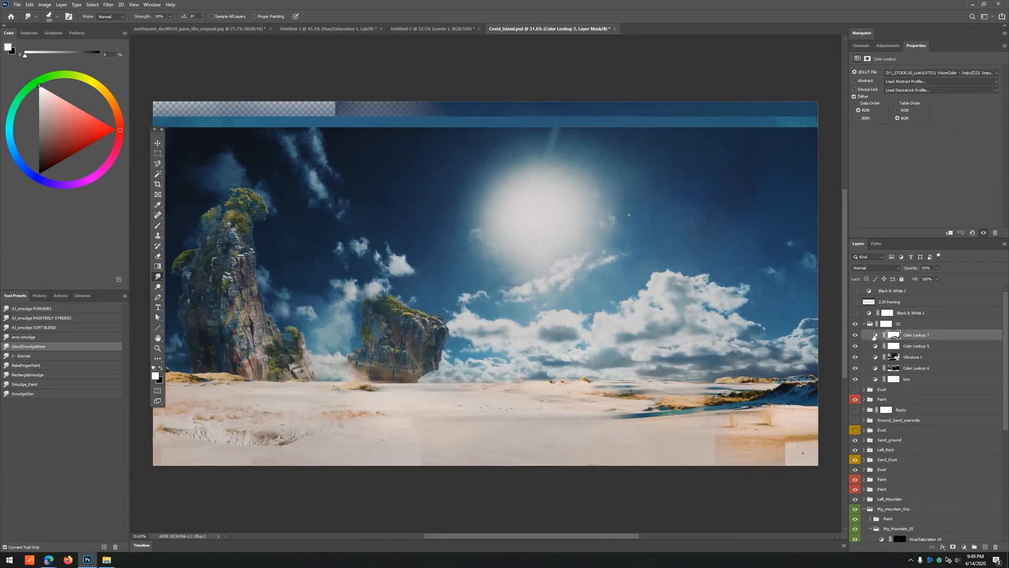
# - Compare the image with and without the CC group's grading, both overall and close up at the edge of the sun glow
pyautogui.click(855, 324)
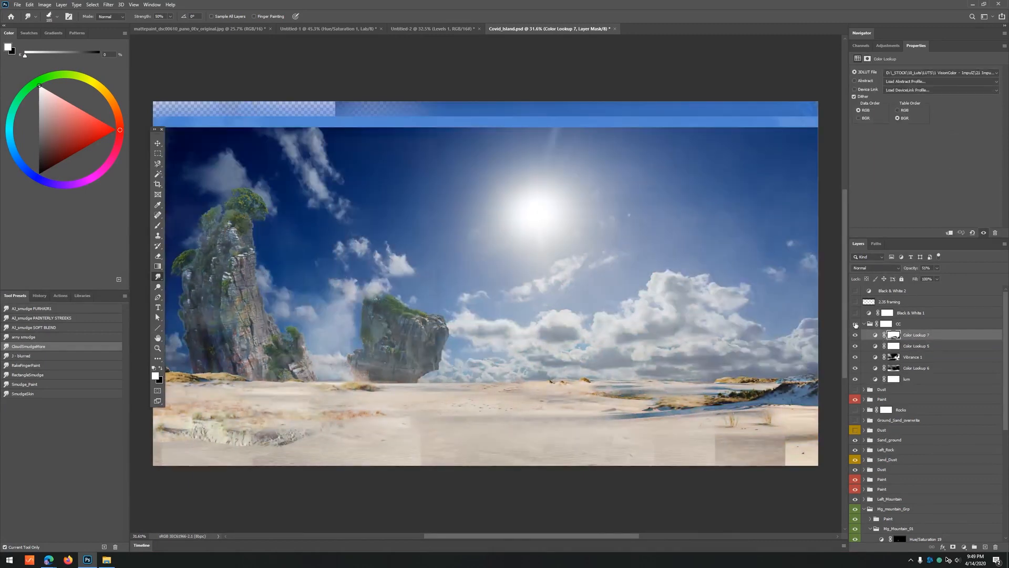
pyautogui.click(856, 325)
pyautogui.click(855, 324)
pyautogui.click(855, 324)
pyautogui.press('z')
pyautogui.moveTo(466, 200); pyautogui.dragTo(520, 144)
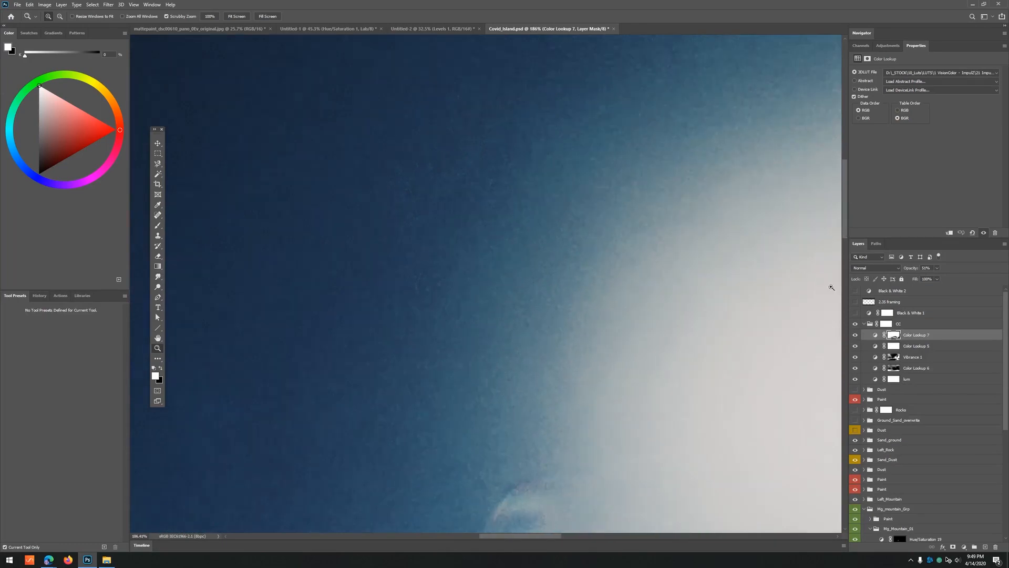
pyautogui.click(855, 324)
pyautogui.click(855, 325)
# - Collapse the CC group and move the sky panorama smart object out of the Tree group to just above the Sky group
pyautogui.click(864, 324)
pyautogui.moveTo(505, 223); pyautogui.dragTo(337, 247)
pyautogui.moveTo(485, 269); pyautogui.dragTo(473, 290)
pyautogui.press('v')
pyautogui.scroll(-5, 920, 443)
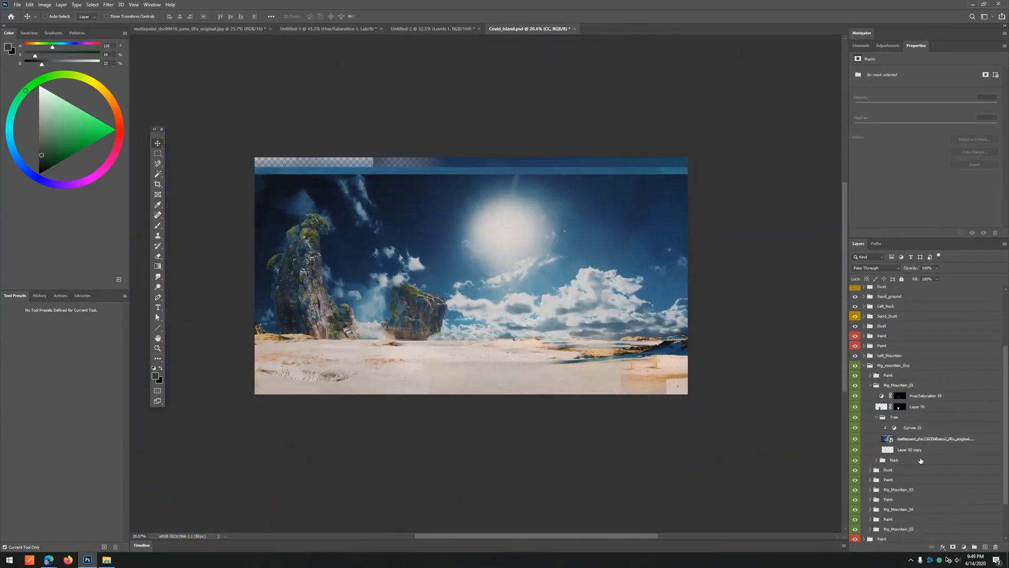
pyautogui.moveTo(917, 387); pyautogui.dragTo(917, 531)
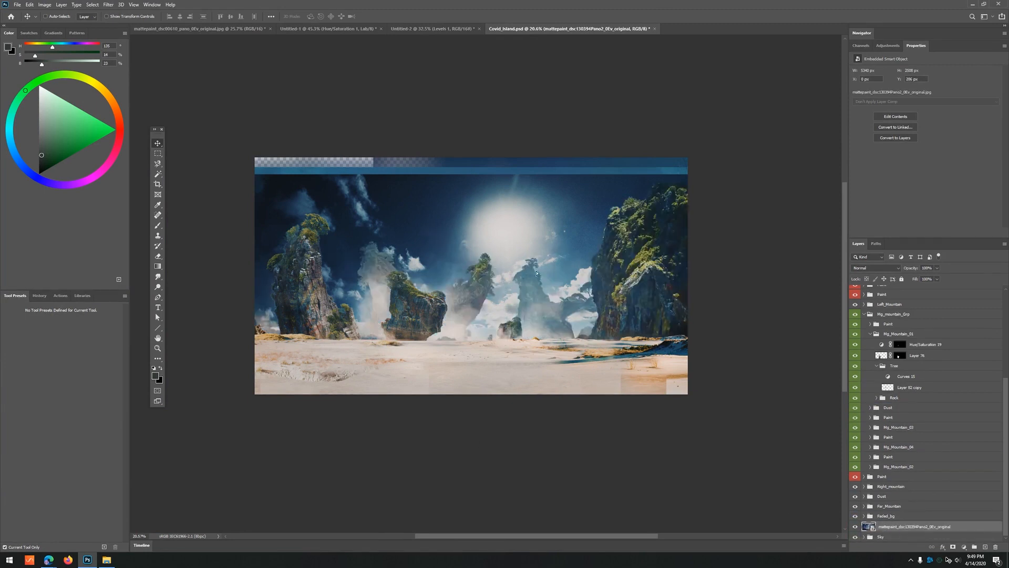
# - Shift the sky panorama up and to the left behind the mountains, and scale it to 80%
pyautogui.moveTo(511, 319); pyautogui.dragTo(464, 272)
pyautogui.hotkey('ctrl', 't')
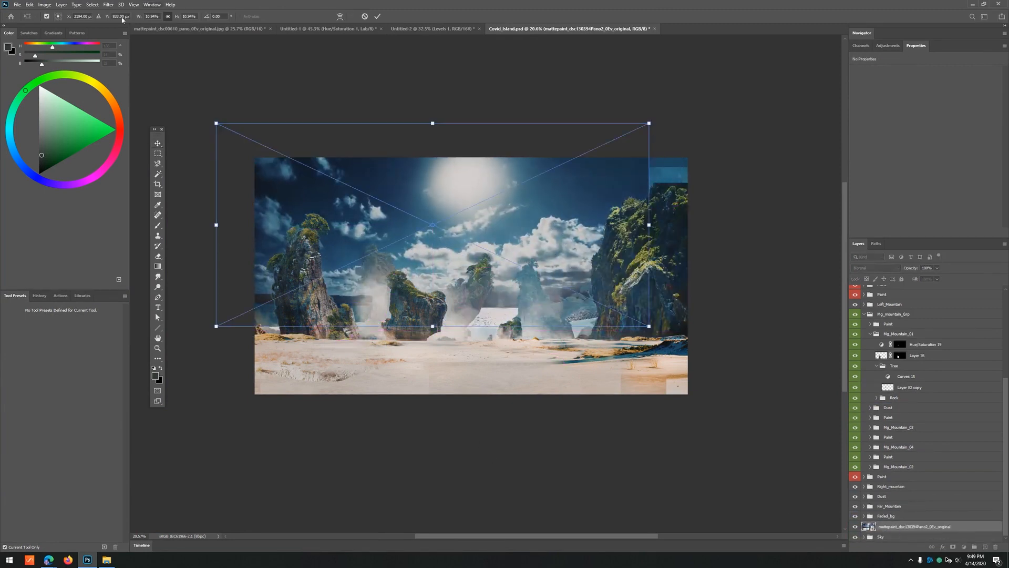
pyautogui.click(187, 16)
pyautogui.write('80')
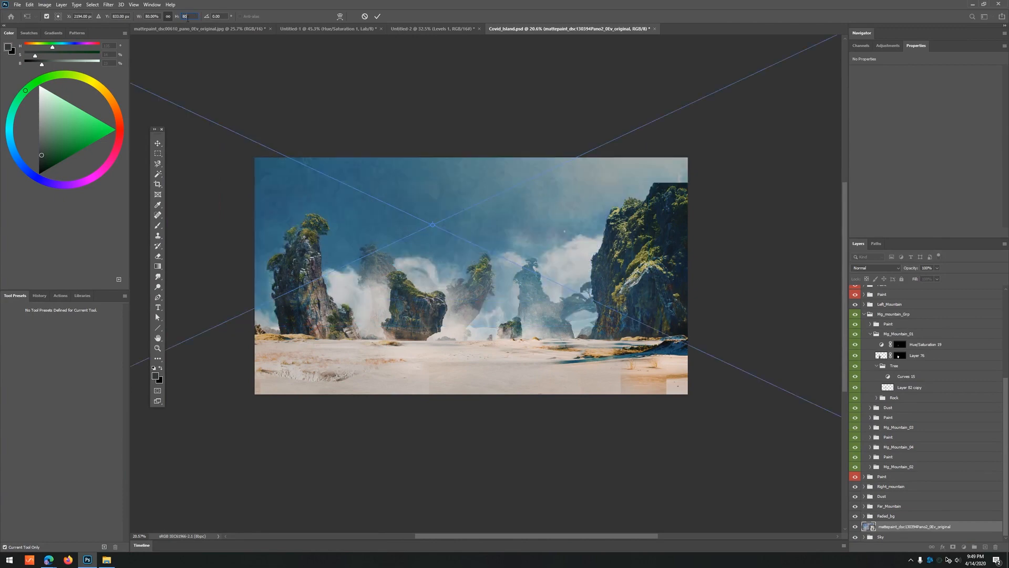
pyautogui.press('Return')
pyautogui.press('Return')
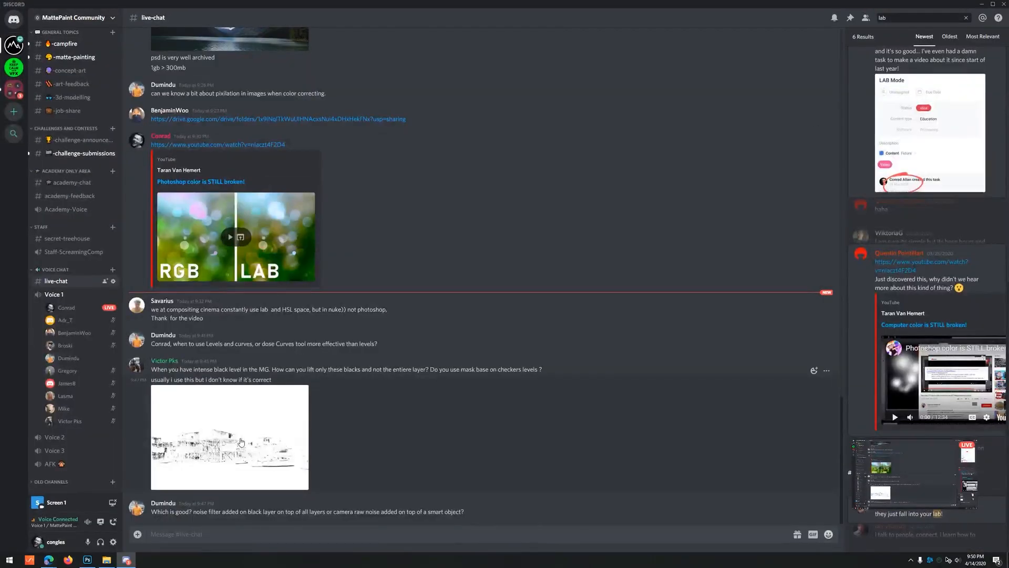
# - Enlarge the black-and-white mask image posted in the live-chat channel and copy its preview
pyautogui.click(241, 442)
pyautogui.click(215, 466)
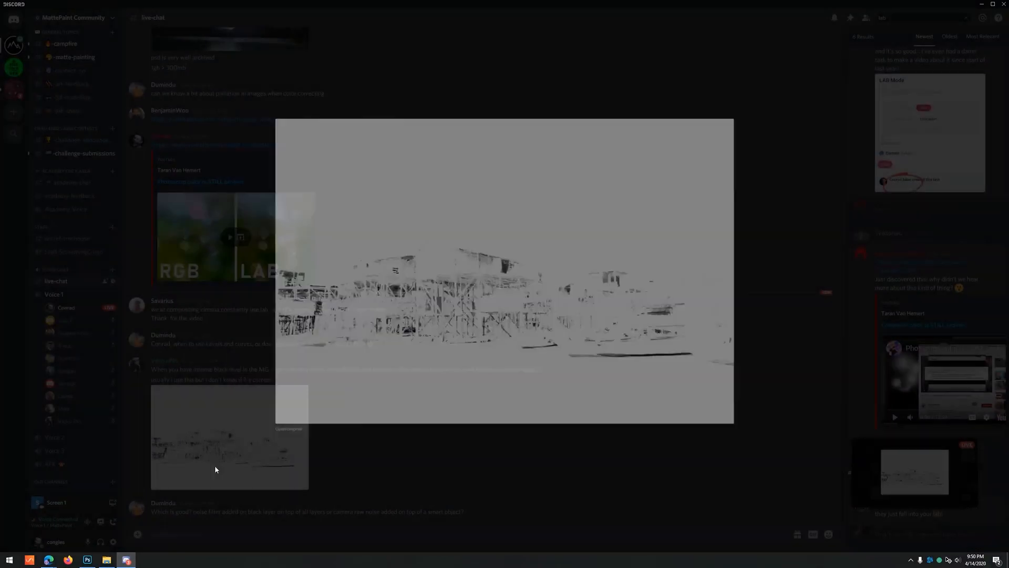
pyautogui.click(232, 436)
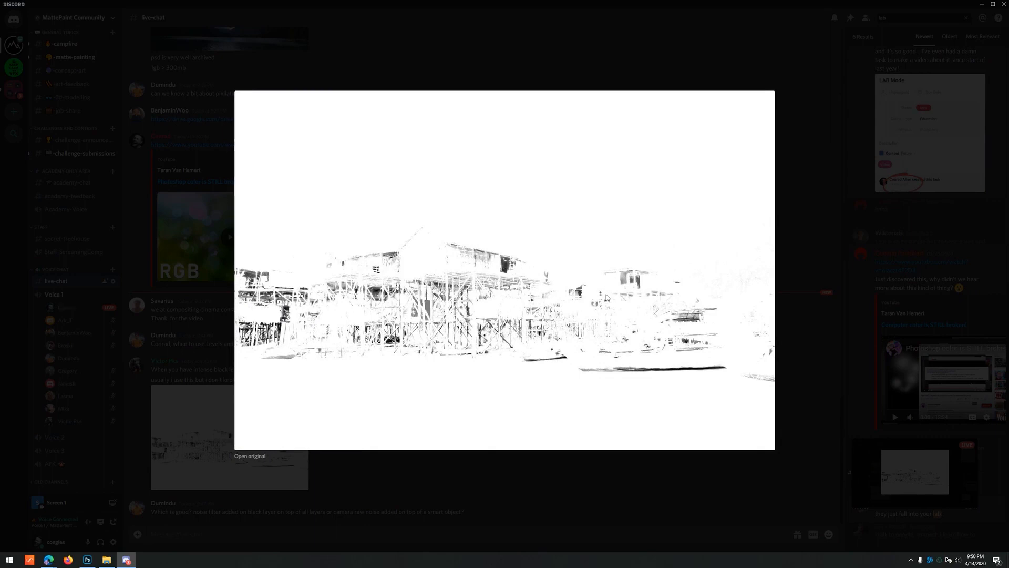
pyautogui.click(417, 482)
pyautogui.click(232, 415)
pyautogui.rightClick(472, 236)
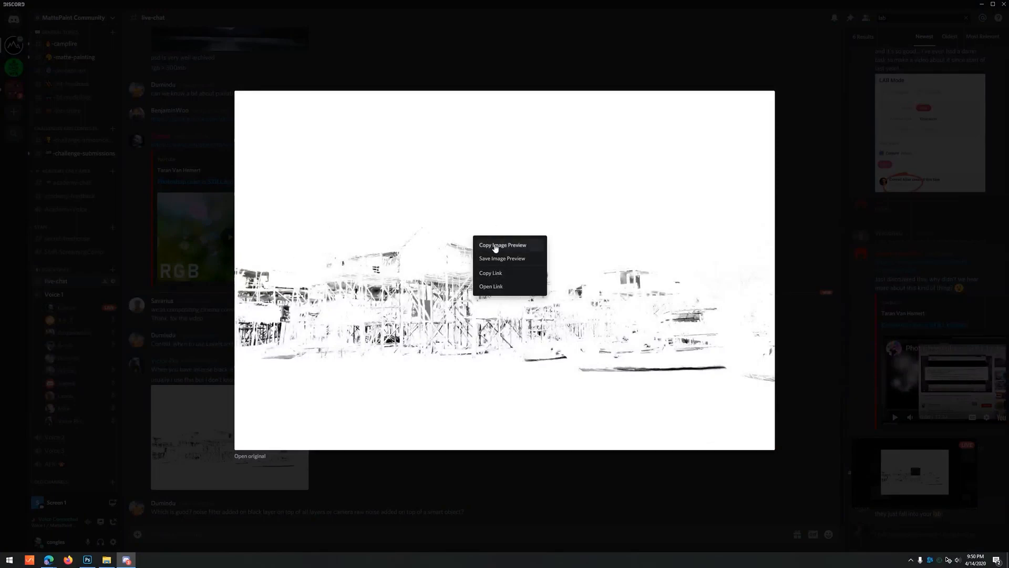
pyautogui.click(495, 245)
# - Switch to Photoshop and paste the copied mask image into a new grayscale document
pyautogui.click(88, 559)
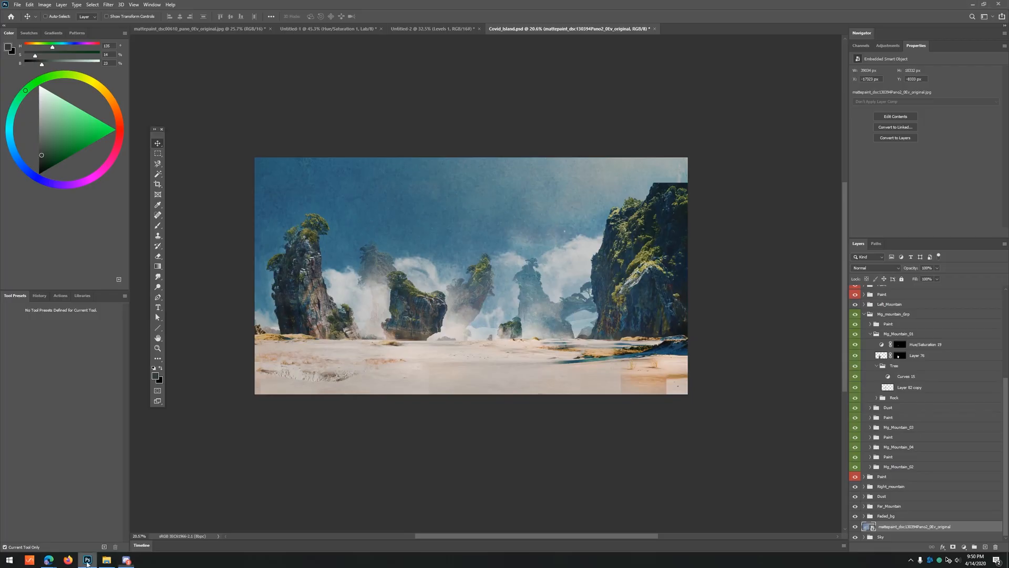
pyautogui.hotkey('ctrl', 'v')
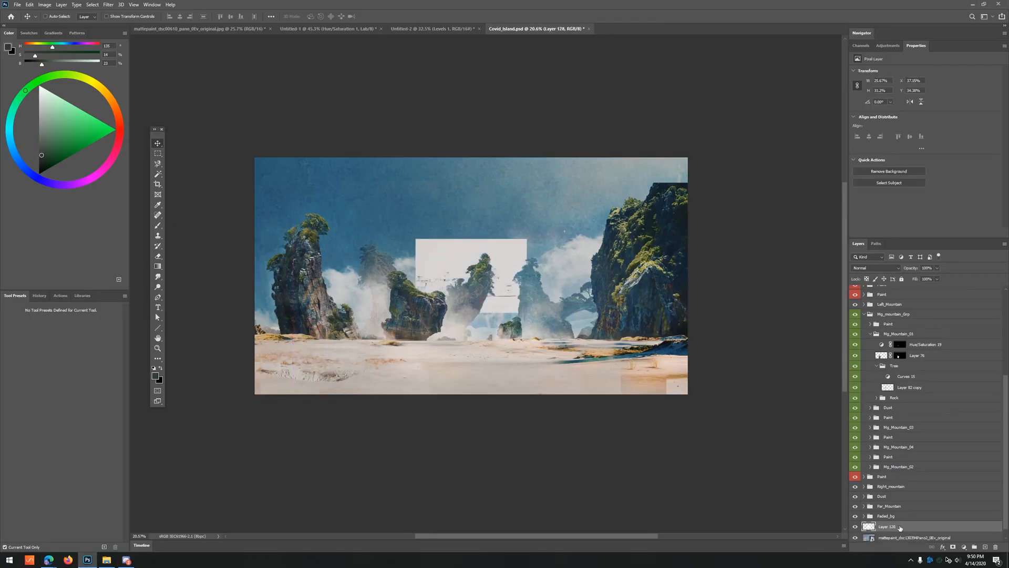
pyautogui.hotkey('ctrl', 'z')
pyautogui.hotkey('ctrl', 'n')
pyautogui.press('Return')
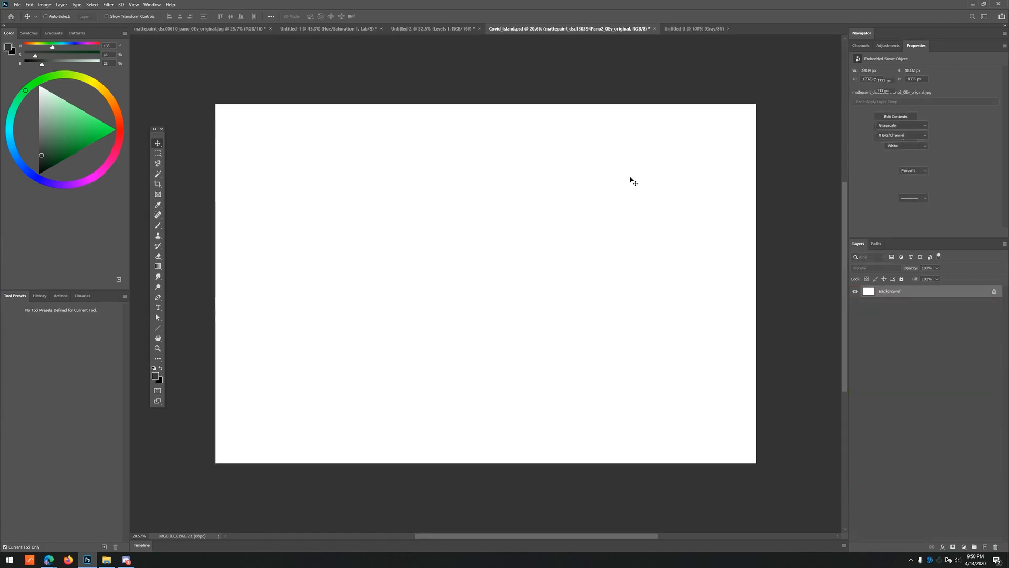
pyautogui.hotkey('ctrl', 'v')
# - Select the dark stilts at the mask's lower left edge with a rectangular marquee and raise their Levels output black to 38
pyautogui.moveTo(294, 333); pyautogui.dragTo(362, 333)
pyautogui.moveTo(182, 341); pyautogui.dragTo(350, 305)
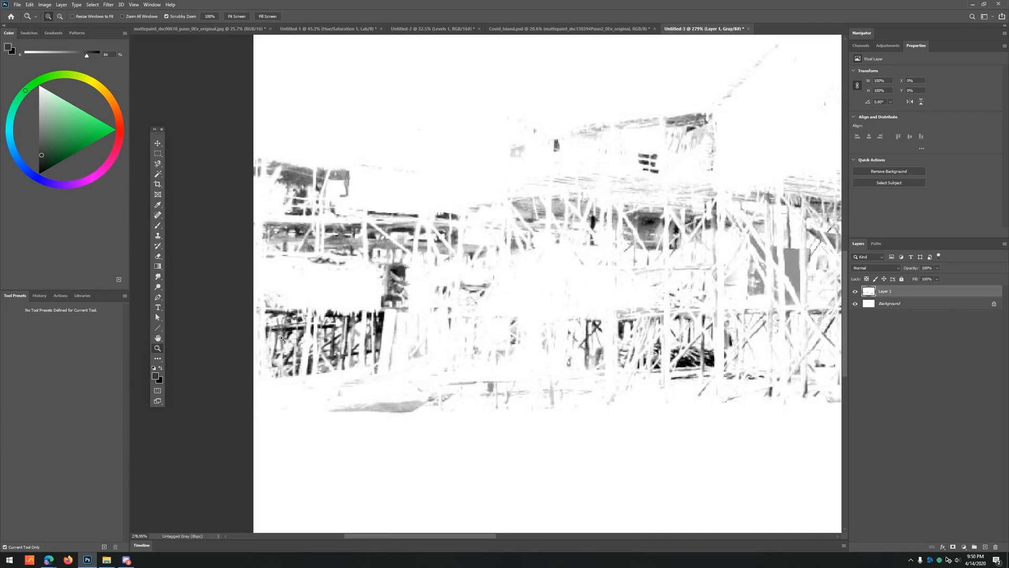
pyautogui.moveTo(329, 339); pyautogui.dragTo(332, 338)
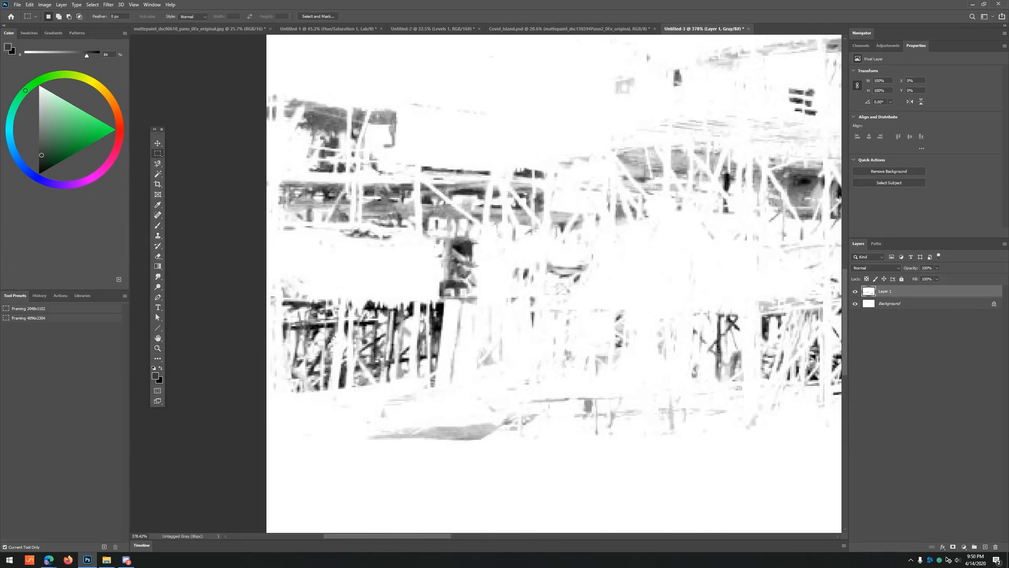
pyautogui.moveTo(267, 277); pyautogui.dragTo(451, 405)
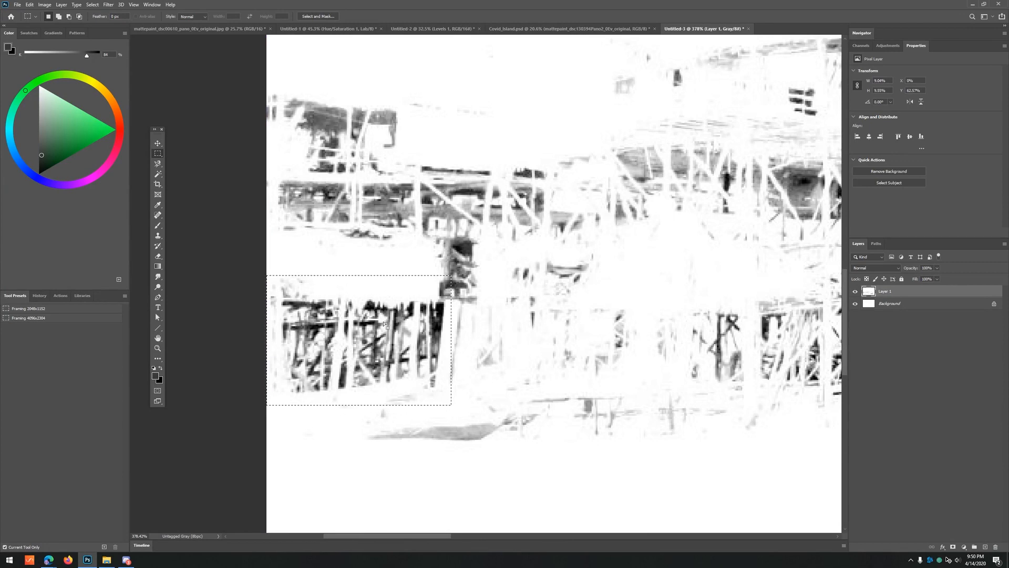
pyautogui.hotkey('ctrl', 'l')
pyautogui.moveTo(731, 169); pyautogui.dragTo(500, 197)
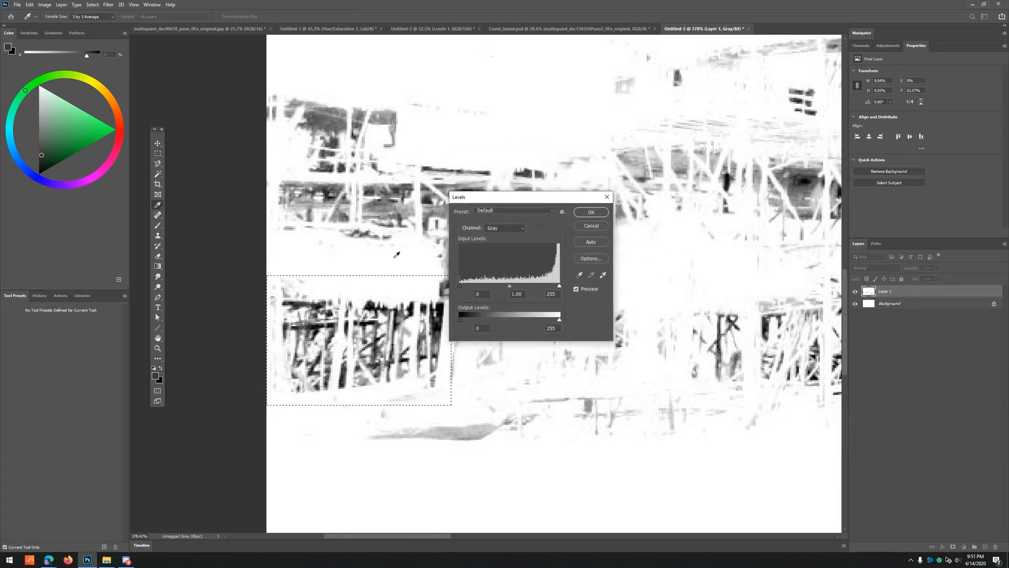
pyautogui.moveTo(460, 319); pyautogui.dragTo(482, 322)
pyautogui.doubleClick(478, 328)
pyautogui.moveTo(521, 197); pyautogui.dragTo(665, 231)
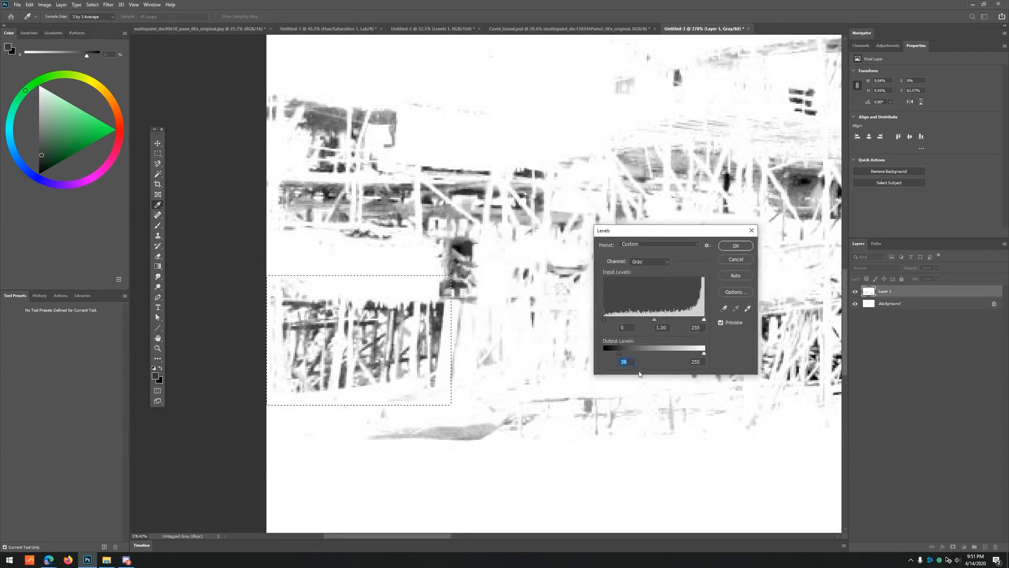
# - Set the Levels output black to 27, shift the midtones slightly, apply the adjustment and deselect the stilts
pyautogui.write('255')
pyautogui.moveTo(704, 353); pyautogui.dragTo(615, 355)
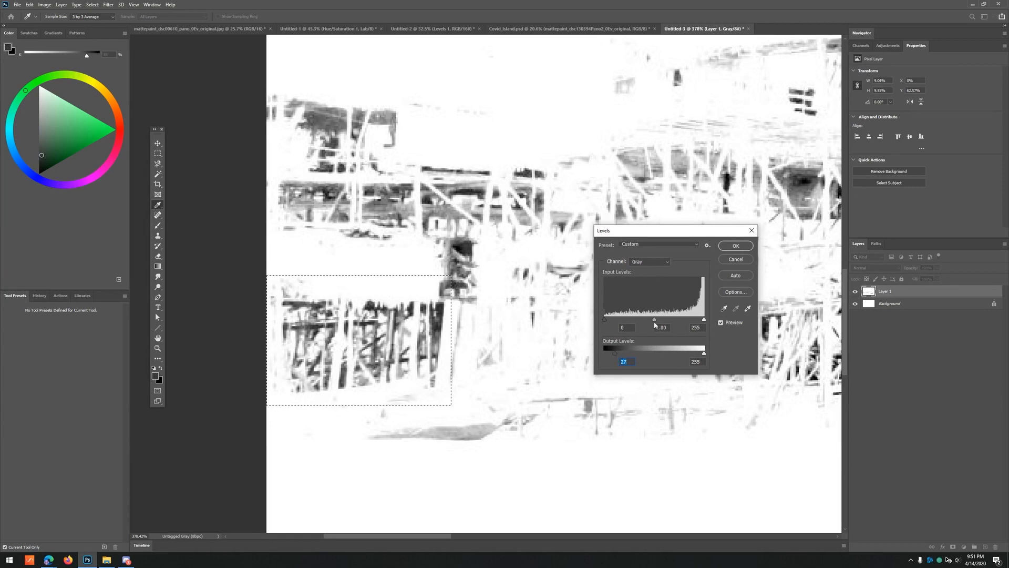
pyautogui.moveTo(654, 319); pyautogui.dragTo(646, 321)
pyautogui.click(736, 246)
pyautogui.press('z')
pyautogui.hotkey('ctrl', '1')
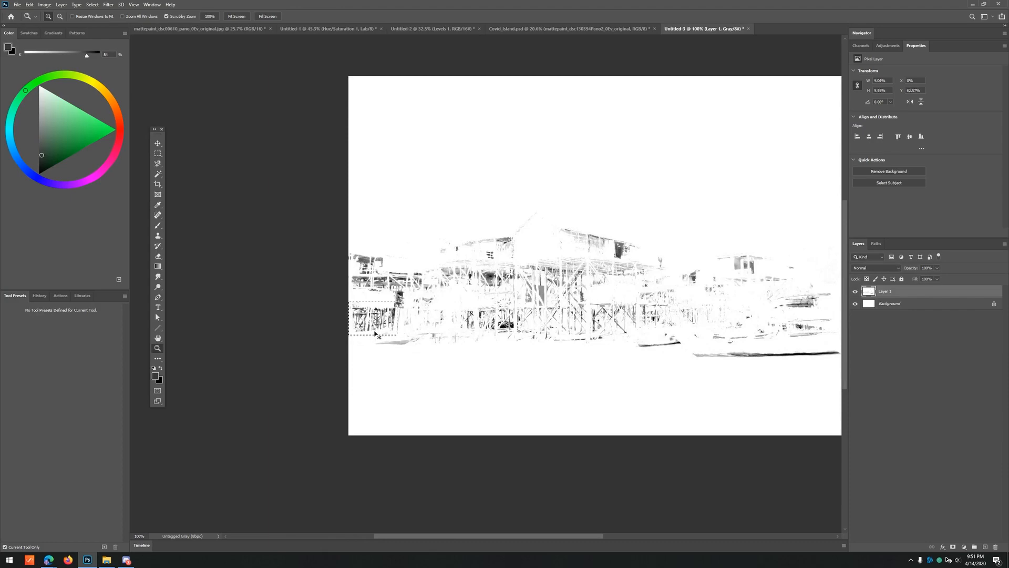
pyautogui.hotkey('ctrl', 'd')
# - Select the dark patch between the stilts below the central building with a rectangular marquee
pyautogui.moveTo(499, 334)
pyautogui.mouseDown()
pyautogui.moveTo(531, 332)
pyautogui.moveTo(450, 307)
pyautogui.mouseUp()
pyautogui.press('b')
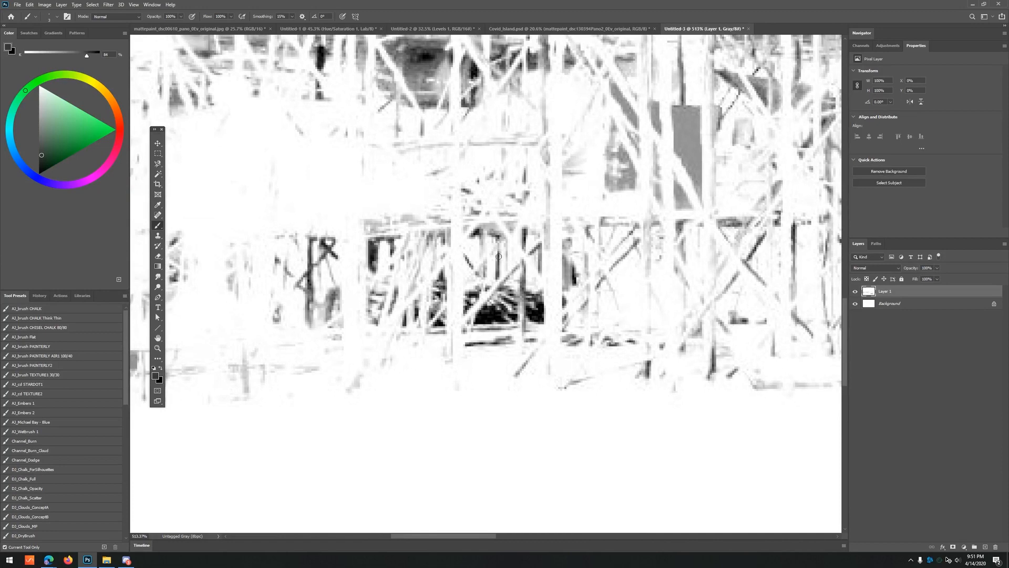
pyautogui.press('m')
pyautogui.moveTo(583, 268); pyautogui.dragTo(380, 348)
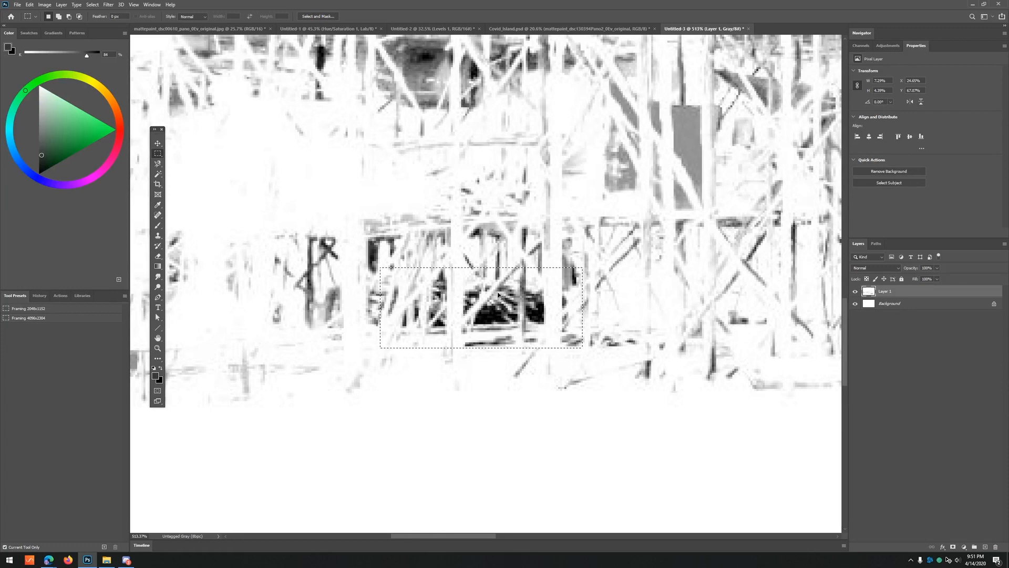
pyautogui.hotkey('ctrl', 'm')
pyautogui.press('Escape')
pyautogui.hotkey('ctrl', 'm')
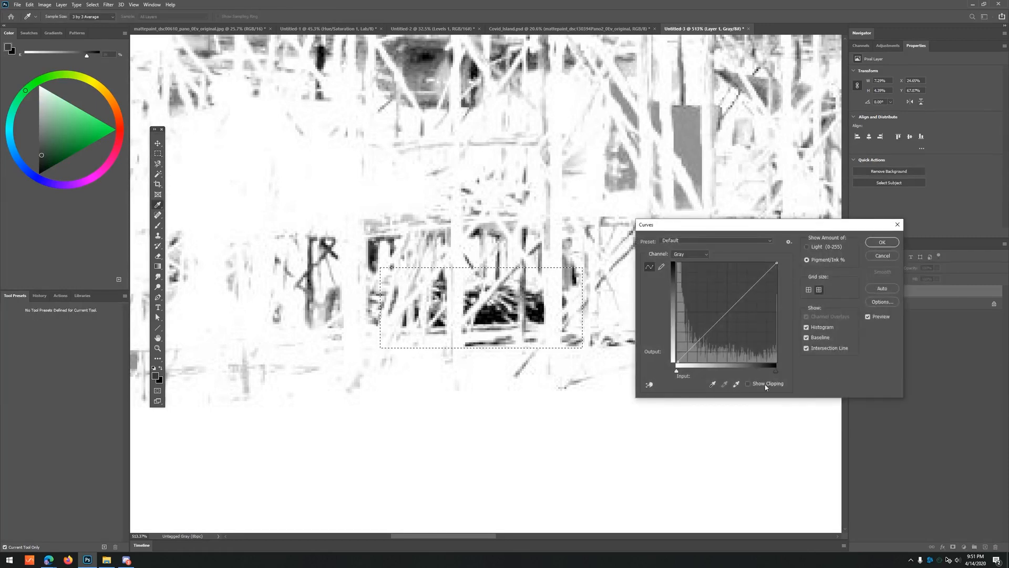
pyautogui.moveTo(677, 362)
pyautogui.mouseDown()
pyautogui.moveTo(674, 349)
pyautogui.moveTo(675, 363)
pyautogui.moveTo(693, 362)
pyautogui.mouseUp()
pyautogui.moveTo(694, 363); pyautogui.dragTo(679, 314)
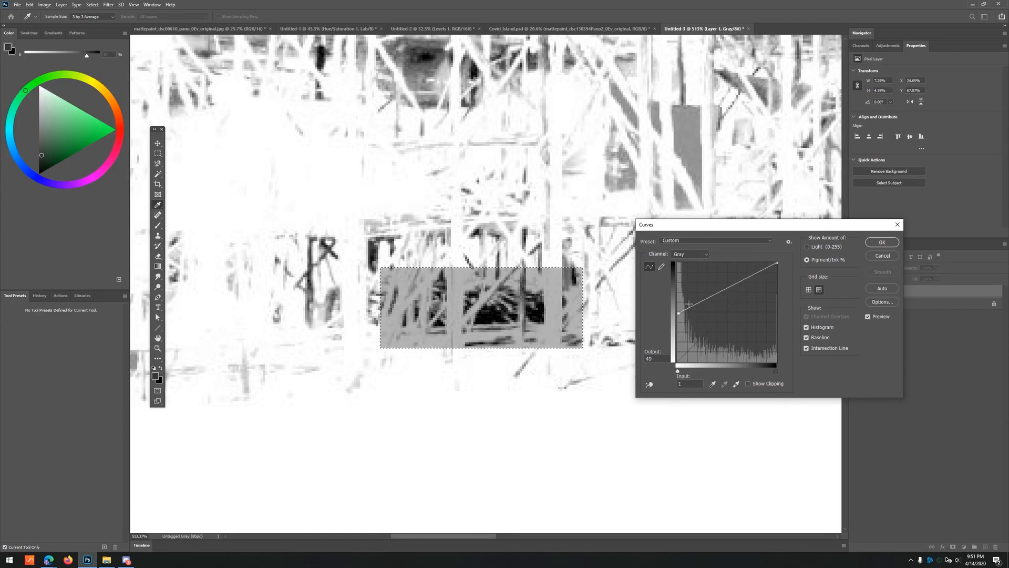
pyautogui.press('Escape')
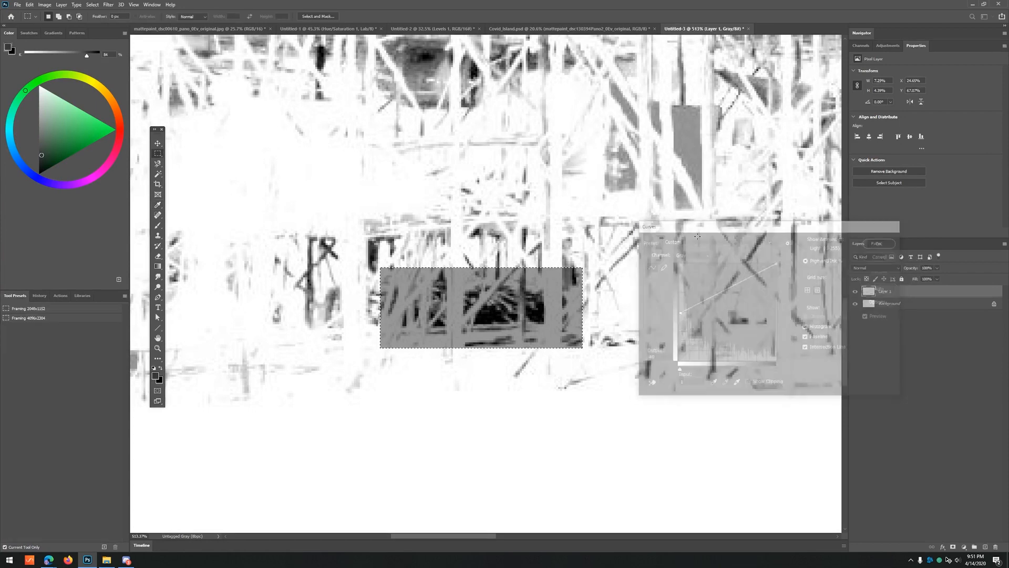
# - Convert the mask document to RGB Color mode without flattening its layers
pyautogui.click(42, 6)
pyautogui.moveTo(50, 13)
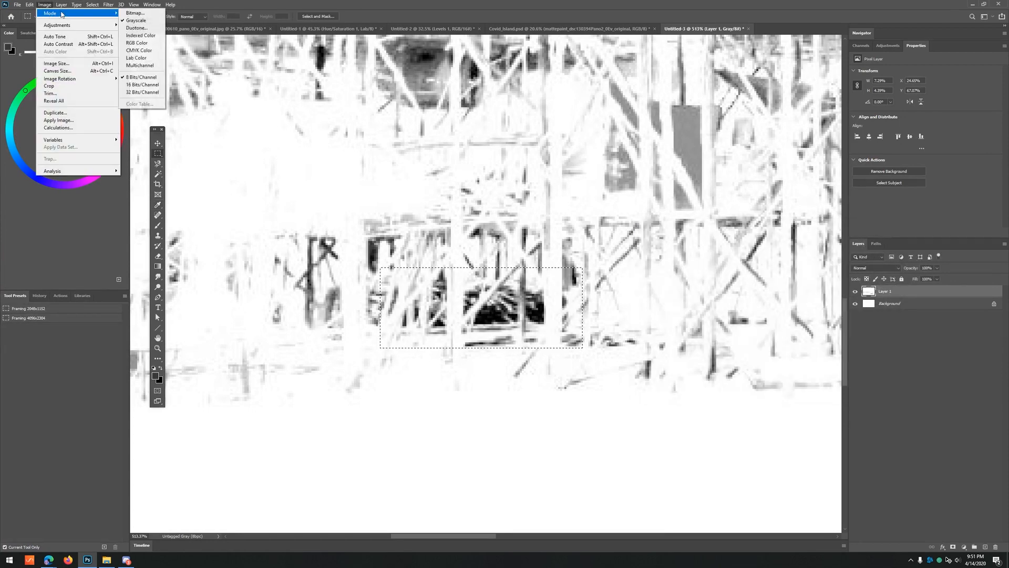
pyautogui.click(137, 49)
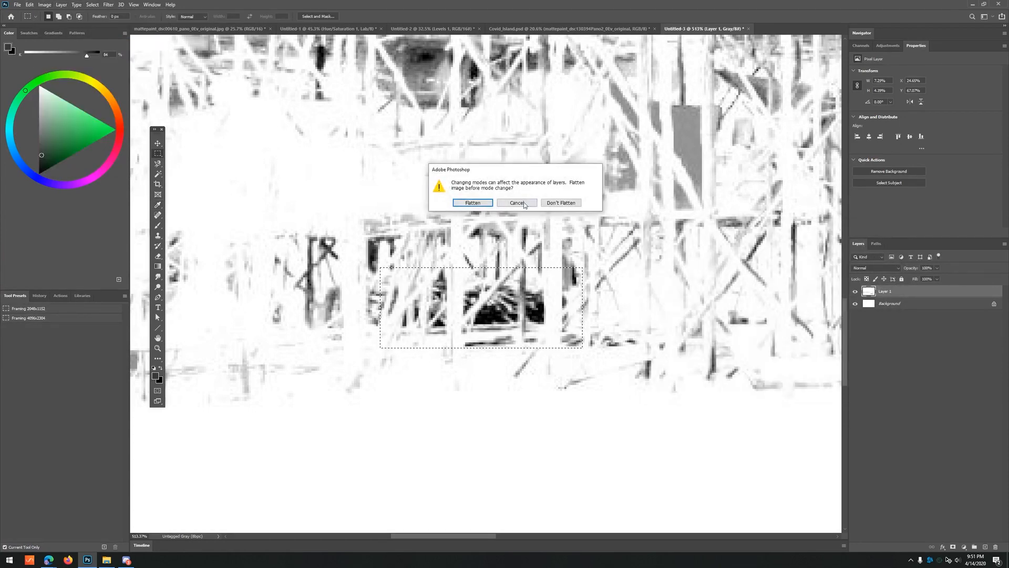
pyautogui.click(561, 203)
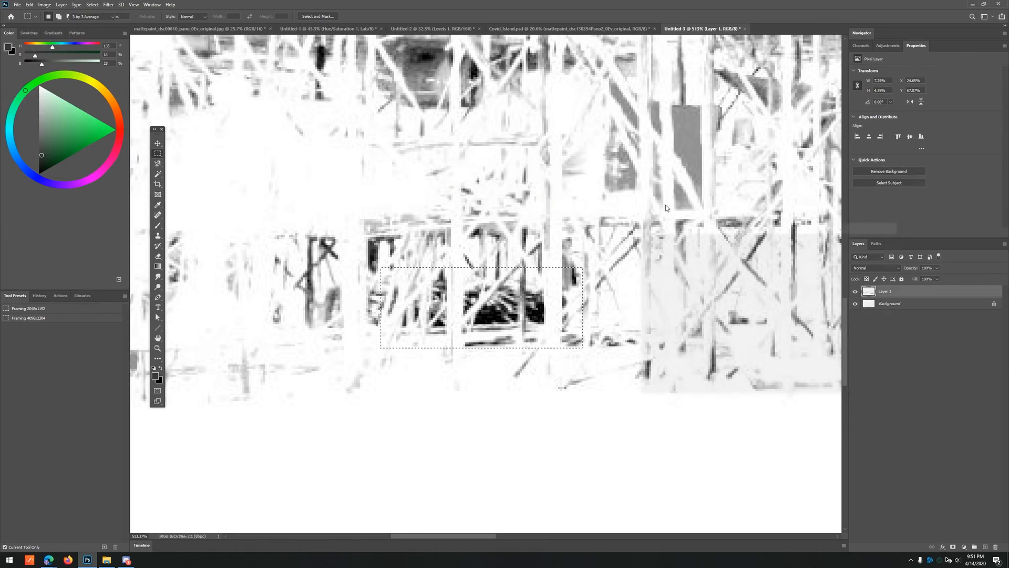
pyautogui.hotkey('ctrl', 'm')
pyautogui.moveTo(678, 360); pyautogui.dragTo(666, 339)
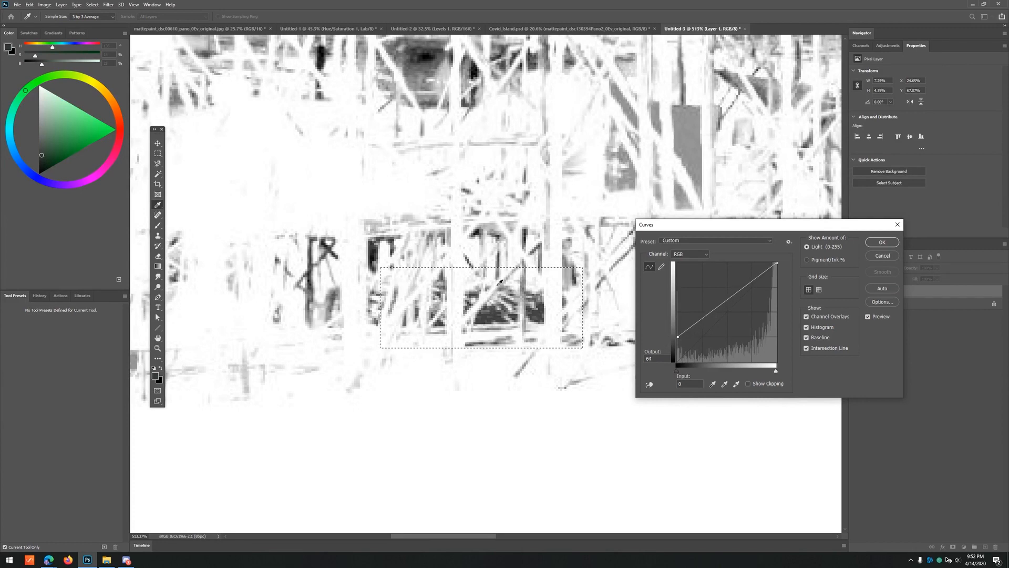
pyautogui.moveTo(694, 325); pyautogui.dragTo(695, 331)
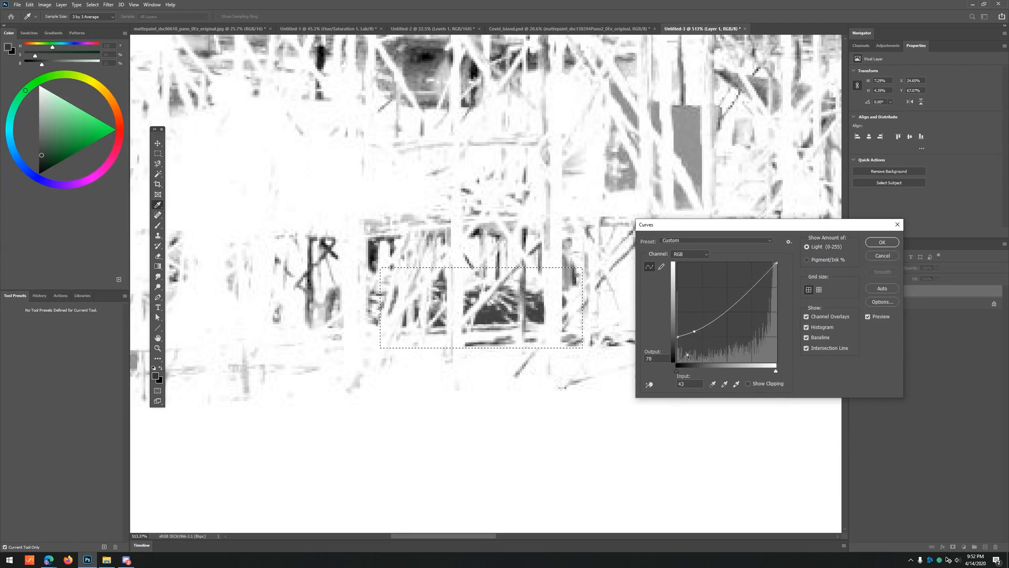
pyautogui.click(878, 318)
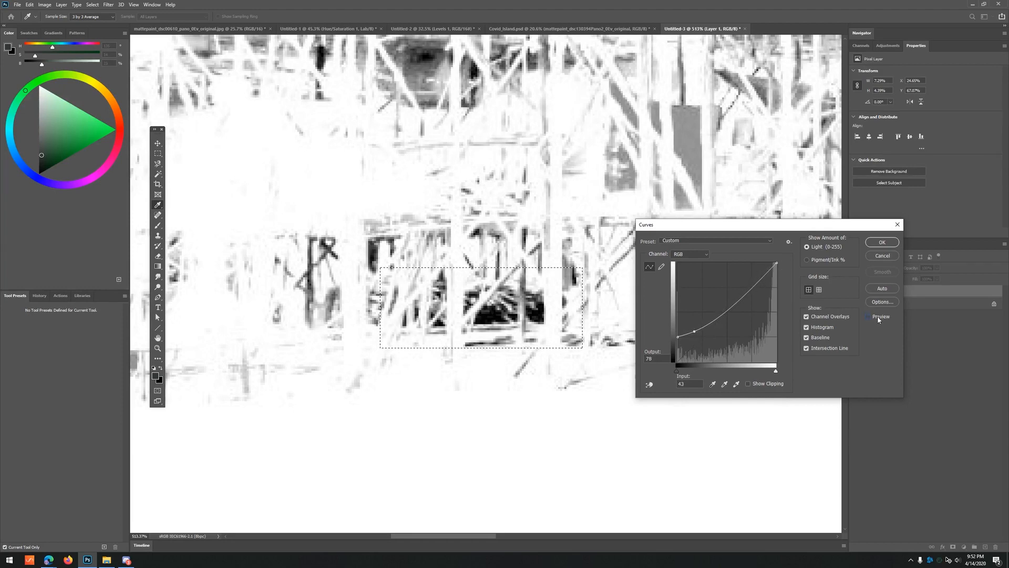
pyautogui.click(878, 318)
pyautogui.click(879, 318)
pyautogui.click(878, 318)
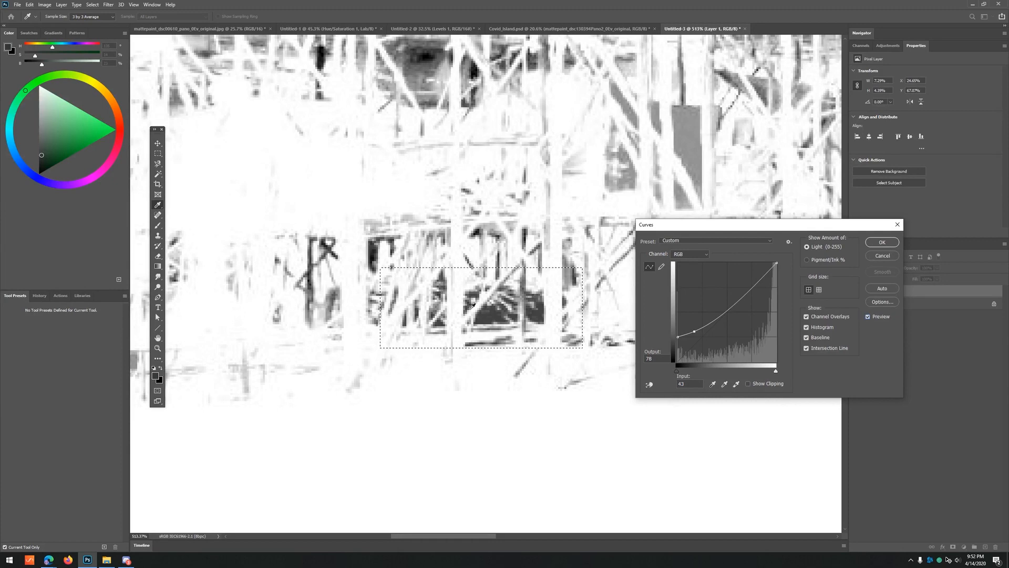
pyautogui.click(883, 259)
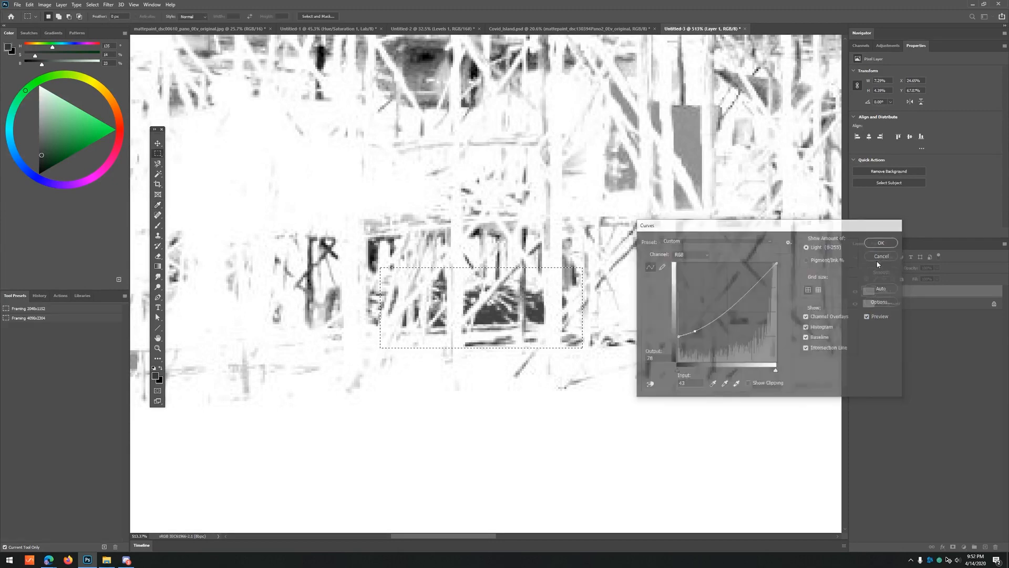
# - Add a Curves adjustment layer clipped to Layer 1 and masked to the selected dark patch
pyautogui.click(964, 547)
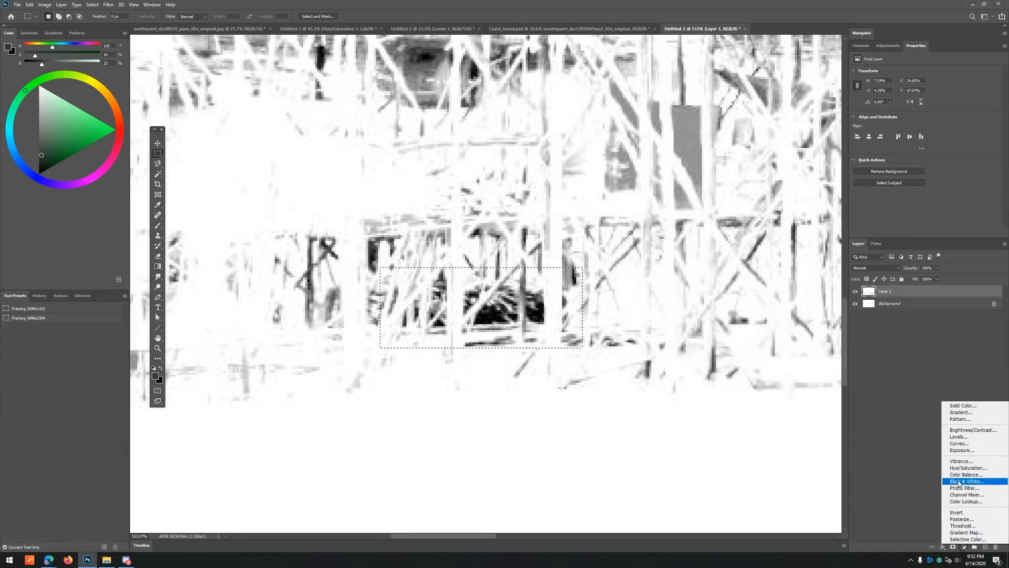
pyautogui.click(959, 443)
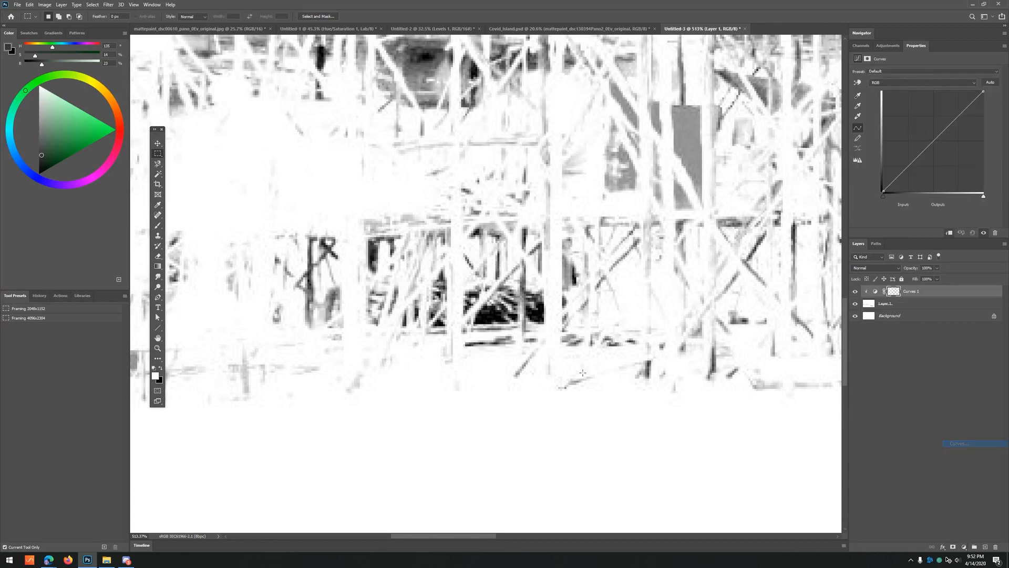
pyautogui.hotkey('ctrl', 'i')
pyautogui.click(894, 292)
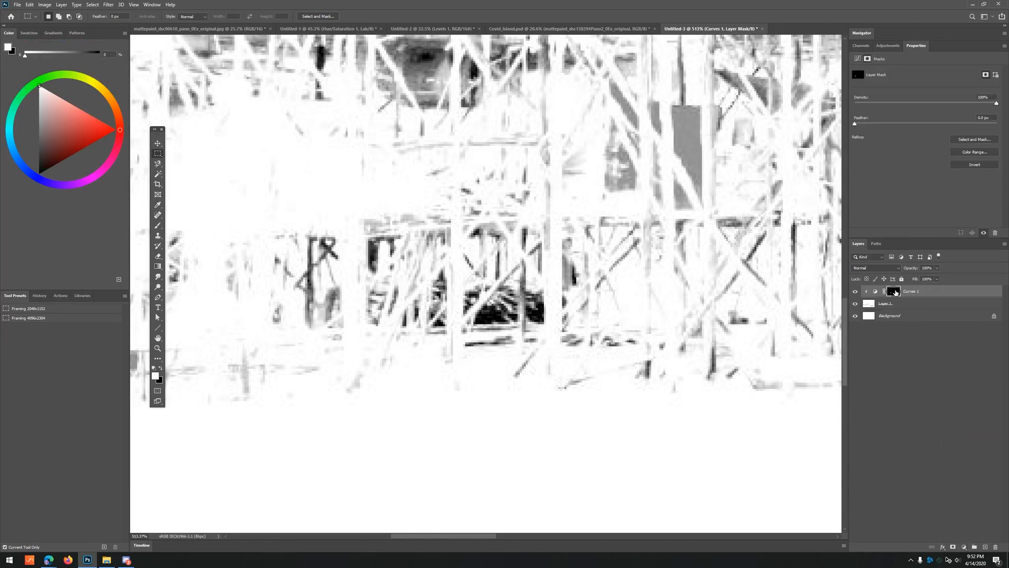
pyautogui.rightClick(894, 292)
pyautogui.press('Escape')
pyautogui.rightClick(899, 294)
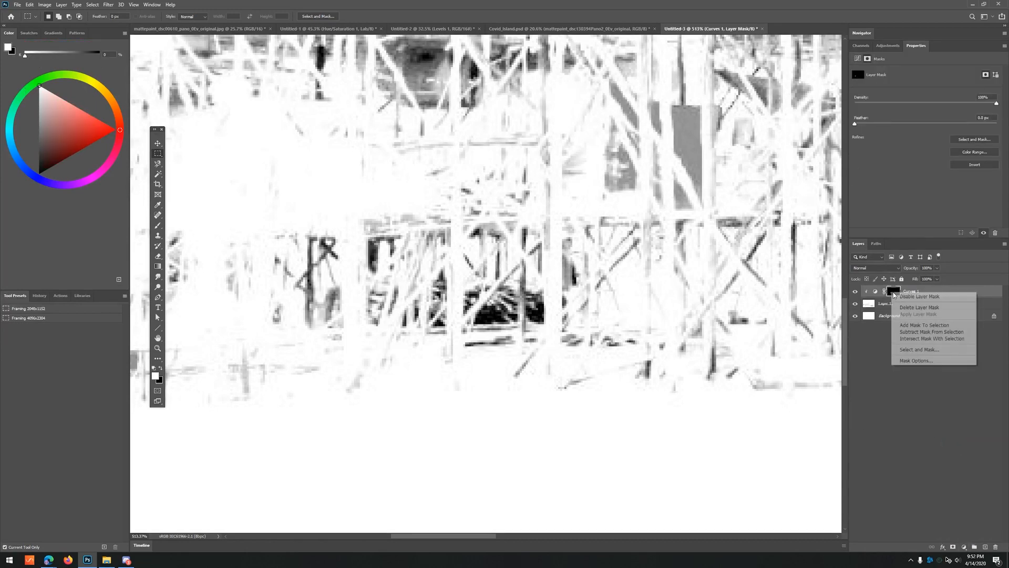
pyautogui.press('Escape')
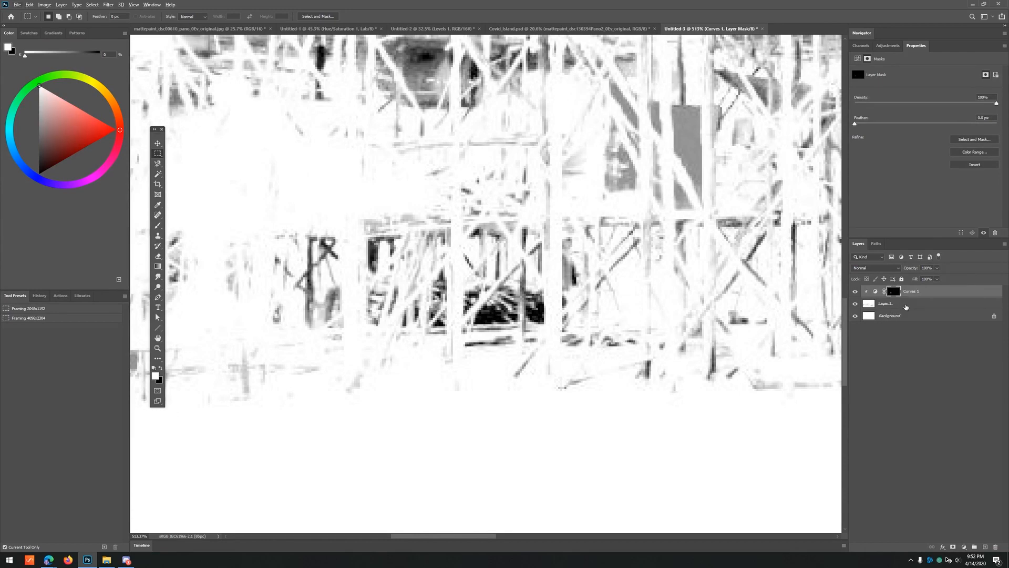
# - View the Curves layer's mask on its own and raise the curve's black end to an output of about 105
pyautogui.keyDown('alt'); pyautogui.click(891, 292); pyautogui.keyUp('alt')
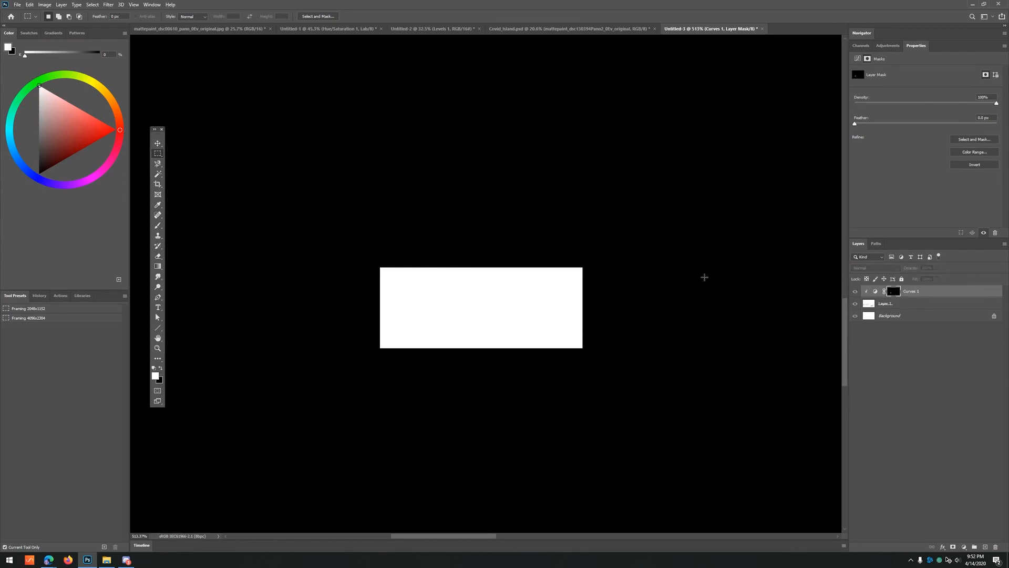
pyautogui.click(876, 292)
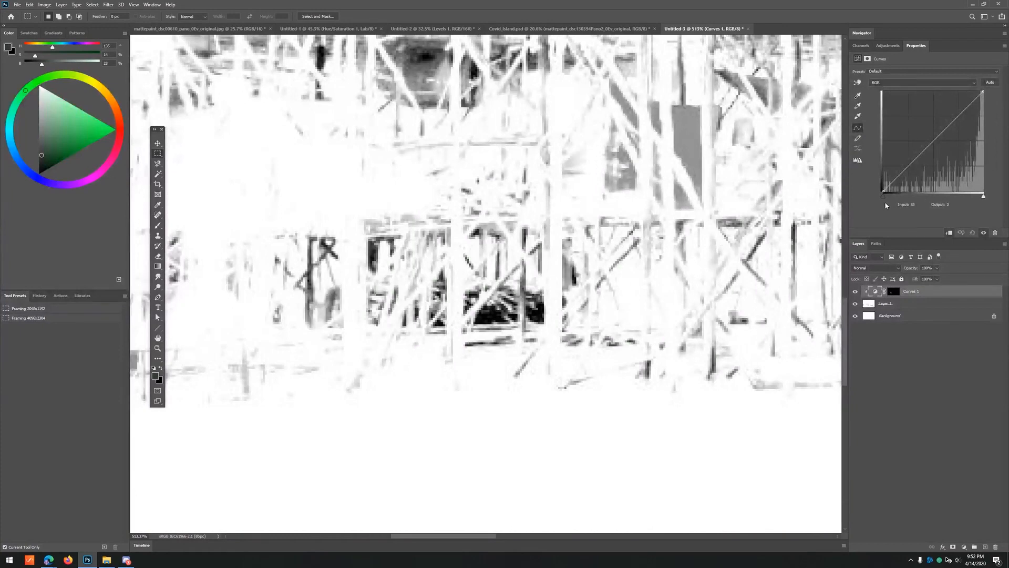
pyautogui.moveTo(884, 192); pyautogui.dragTo(848, 145)
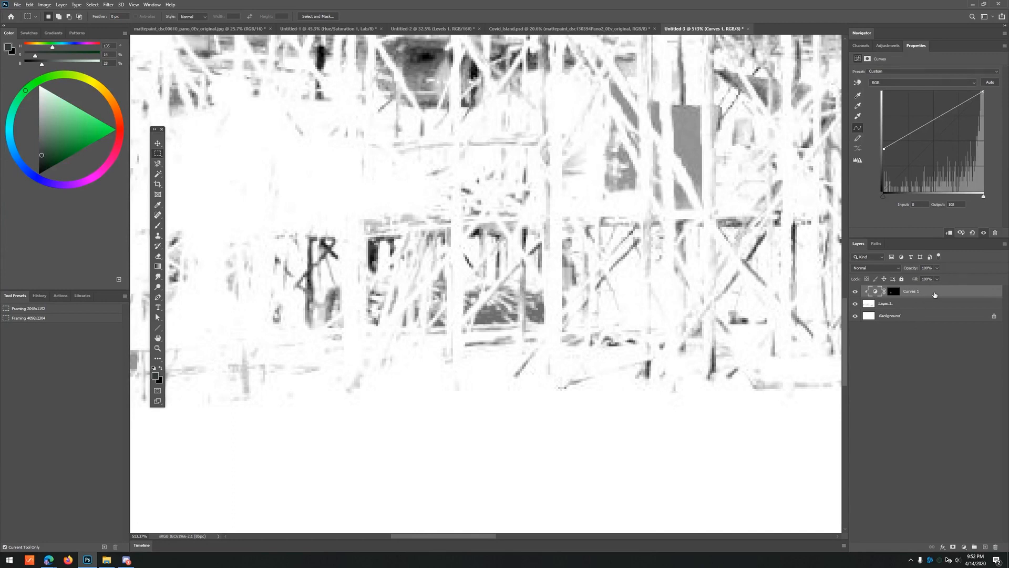
# - Restrict the Curves layer to dark underlying tones with a lowered, split Blend If highlight slider and compare the patch with and without it
pyautogui.click(937, 294)
pyautogui.doubleClick(919, 294)
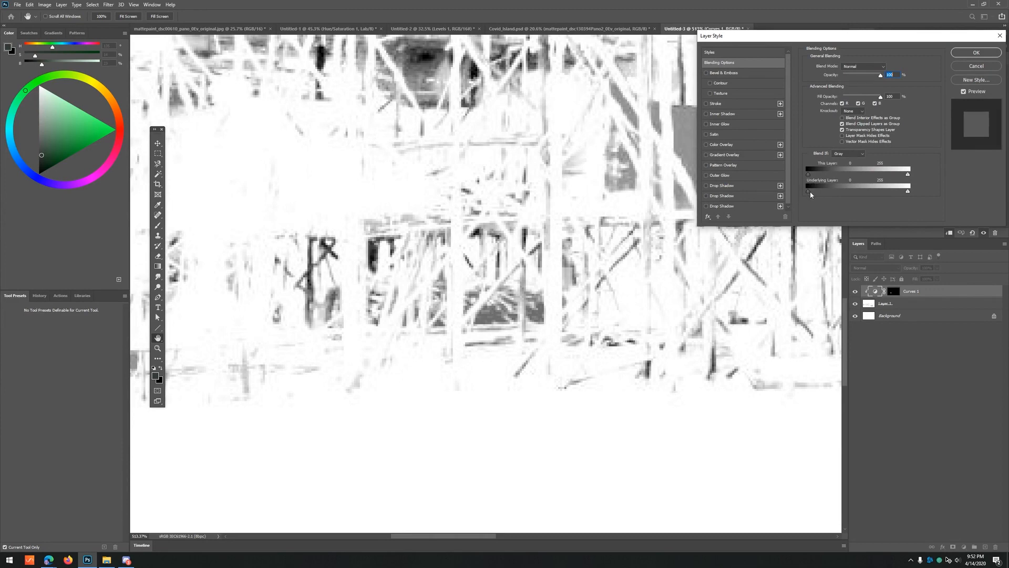
pyautogui.moveTo(908, 193); pyautogui.dragTo(801, 194)
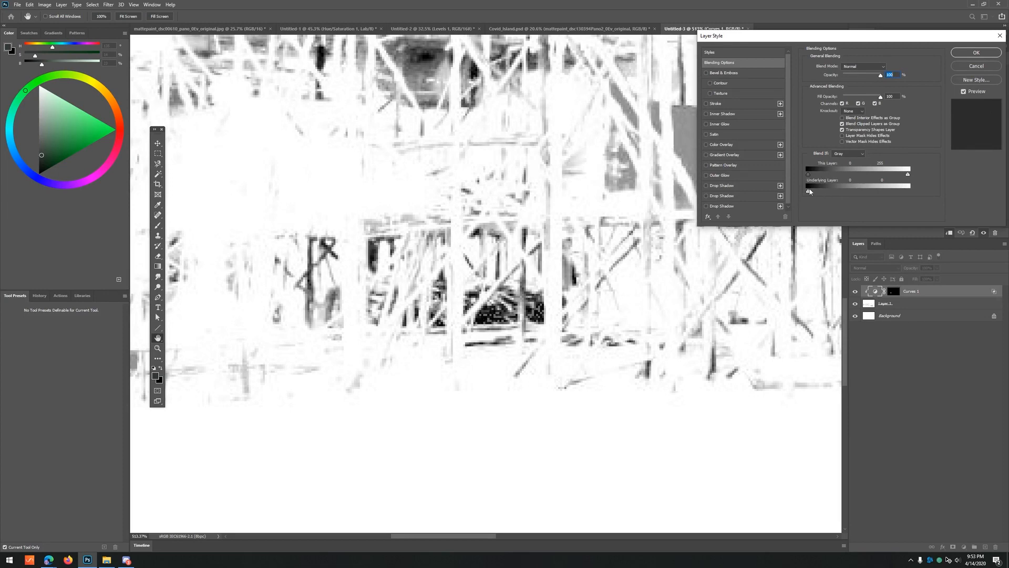
pyautogui.moveTo(809, 192); pyautogui.dragTo(843, 198)
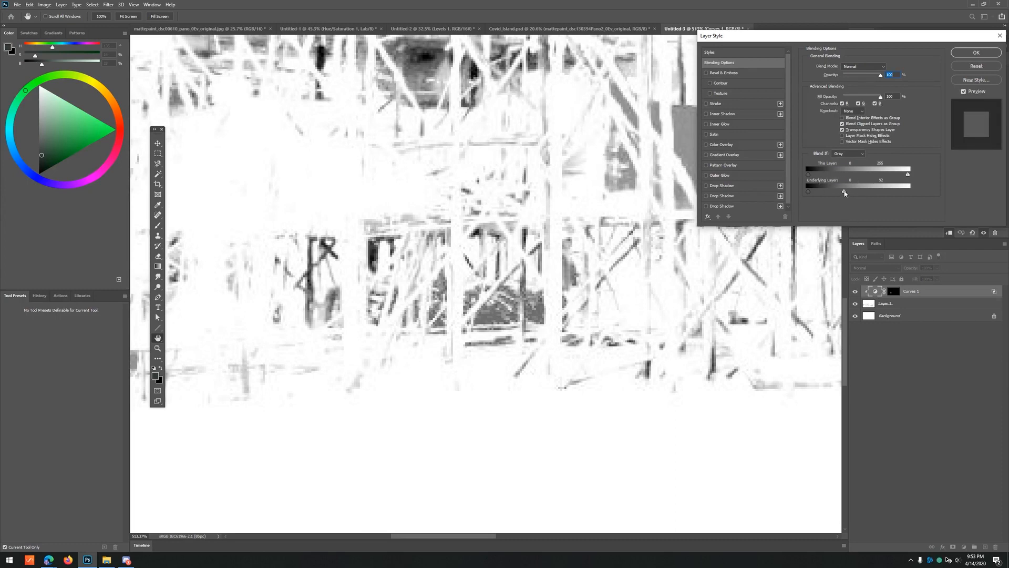
pyautogui.moveTo(844, 192)
pyautogui.mouseDown()
pyautogui.moveTo(835, 193)
pyautogui.moveTo(849, 193)
pyautogui.mouseUp()
pyautogui.moveTo(835, 193); pyautogui.dragTo(851, 195)
pyautogui.click(976, 53)
pyautogui.click(855, 291)
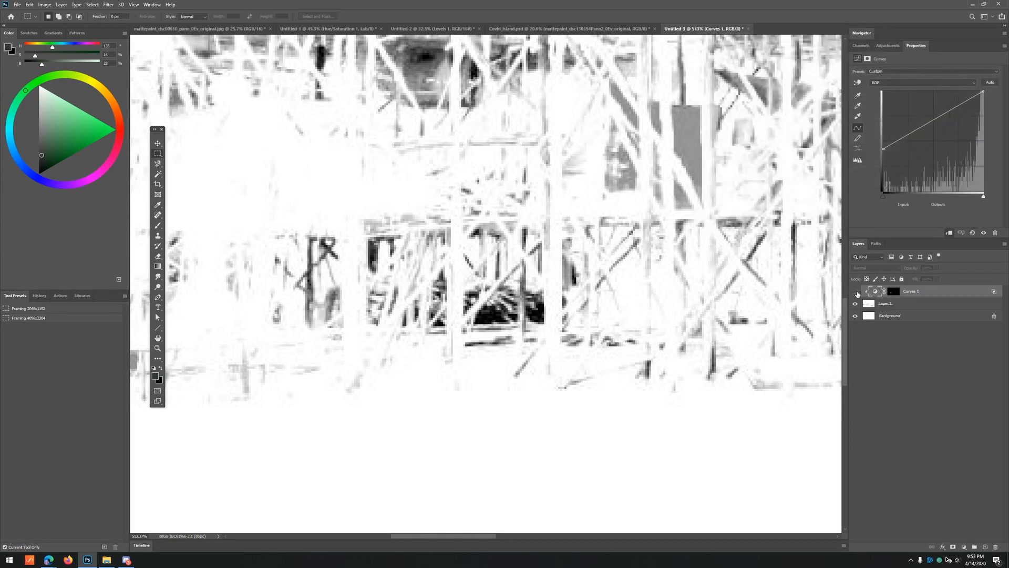
pyautogui.click(855, 292)
pyautogui.click(855, 291)
pyautogui.click(855, 292)
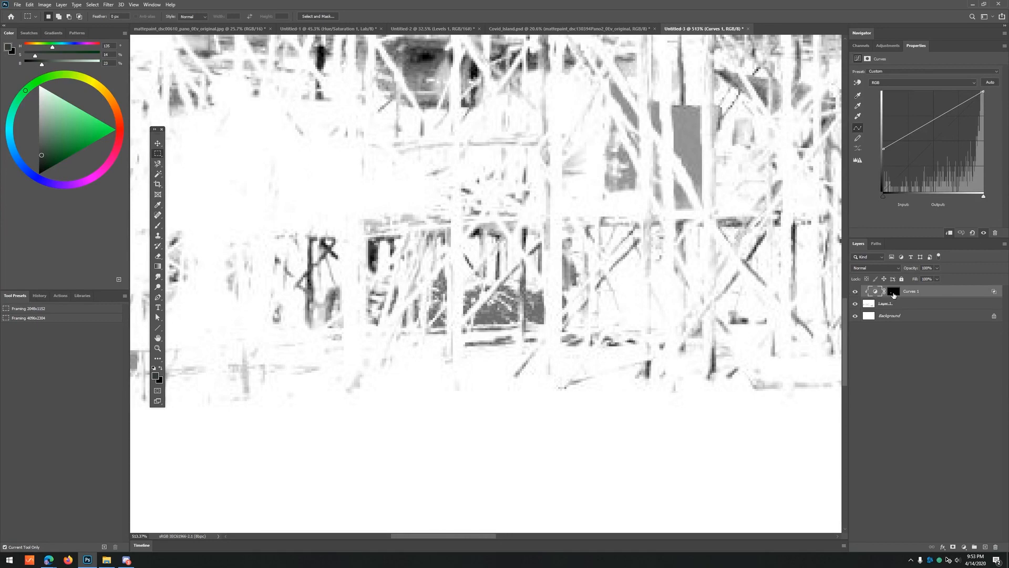
# - Paint white on the Curves layer mask with an enlarged brush over the dark recess beneath the central building's deck
pyautogui.click(894, 293)
pyautogui.press('z')
pyautogui.moveTo(536, 226); pyautogui.dragTo(395, 142)
pyautogui.moveTo(394, 142)
pyautogui.mouseDown()
pyautogui.moveTo(287, 185)
pyautogui.moveTo(384, 233)
pyautogui.mouseUp()
pyautogui.press('b')
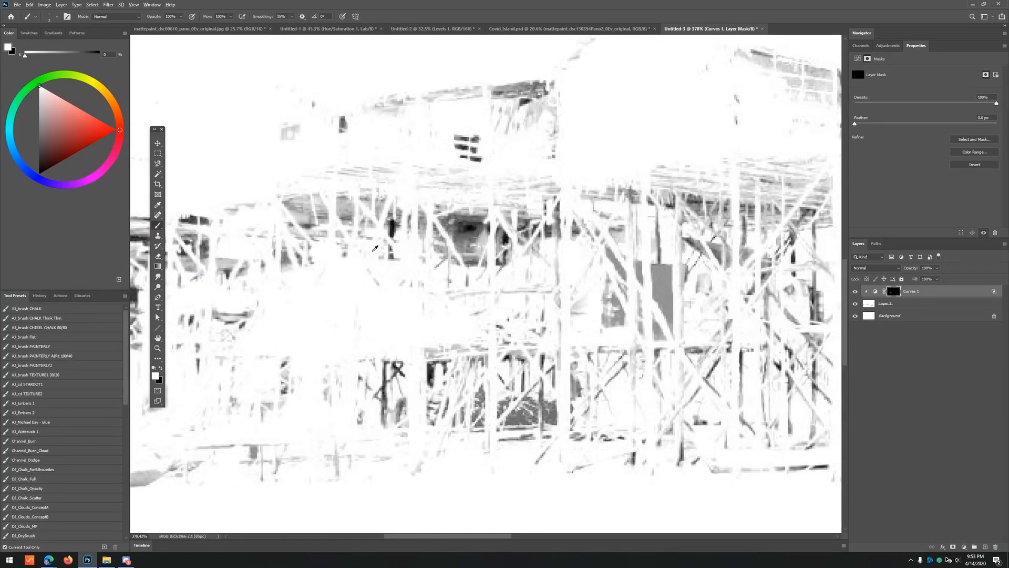
pyautogui.press(']')
pyautogui.press(']')
pyautogui.press(']')
pyautogui.click(473, 226)
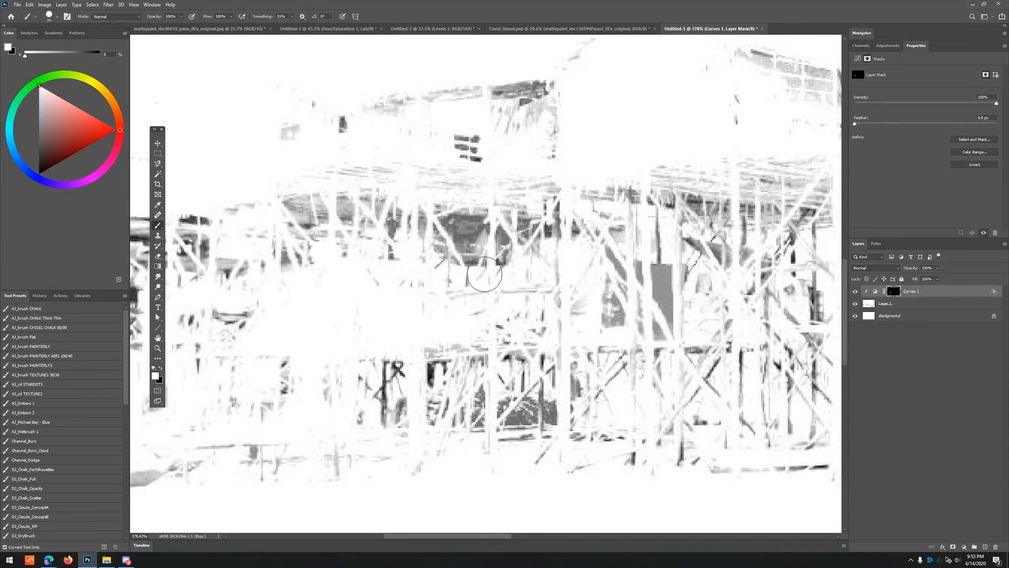
# - Paint white on the Curves layer mask over the dark areas further right, including the long dark strip along the waterline
pyautogui.hscroll(5, 484, 273)
pyautogui.scroll(-1, 484, 273)
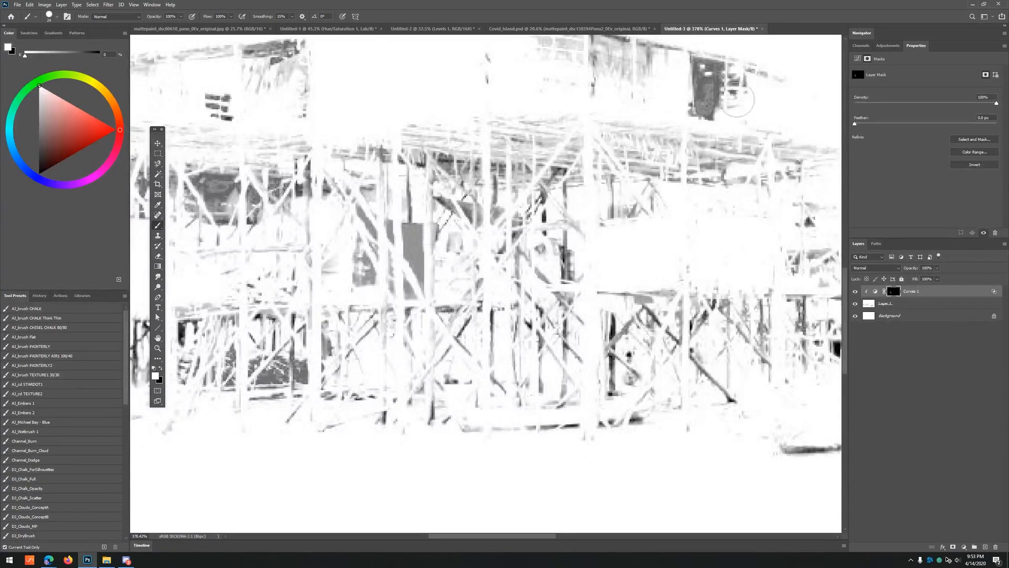
pyautogui.moveTo(627, 342); pyautogui.dragTo(501, 303)
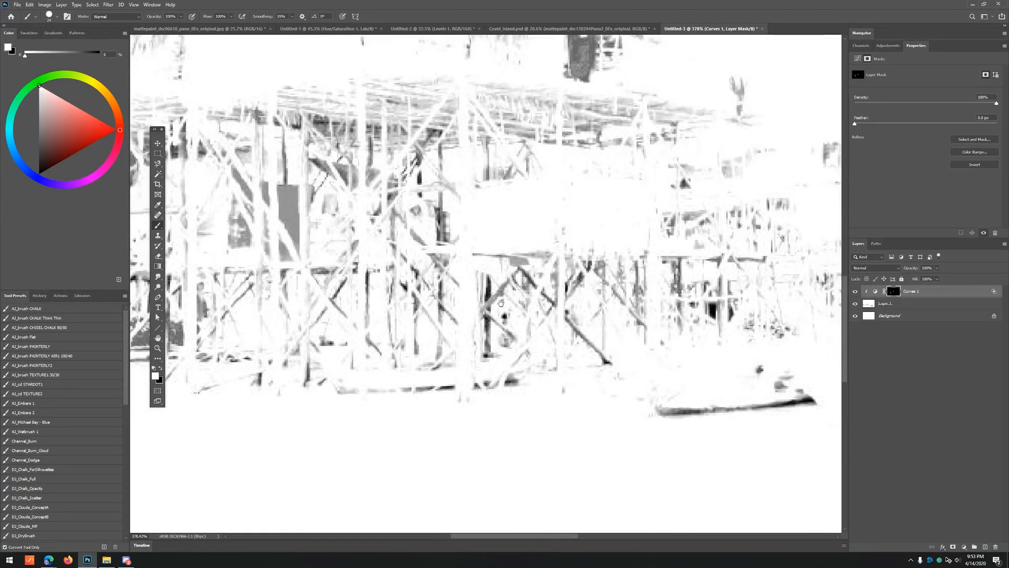
pyautogui.moveTo(747, 392); pyautogui.dragTo(491, 303)
pyautogui.moveTo(433, 333); pyautogui.dragTo(123, 375)
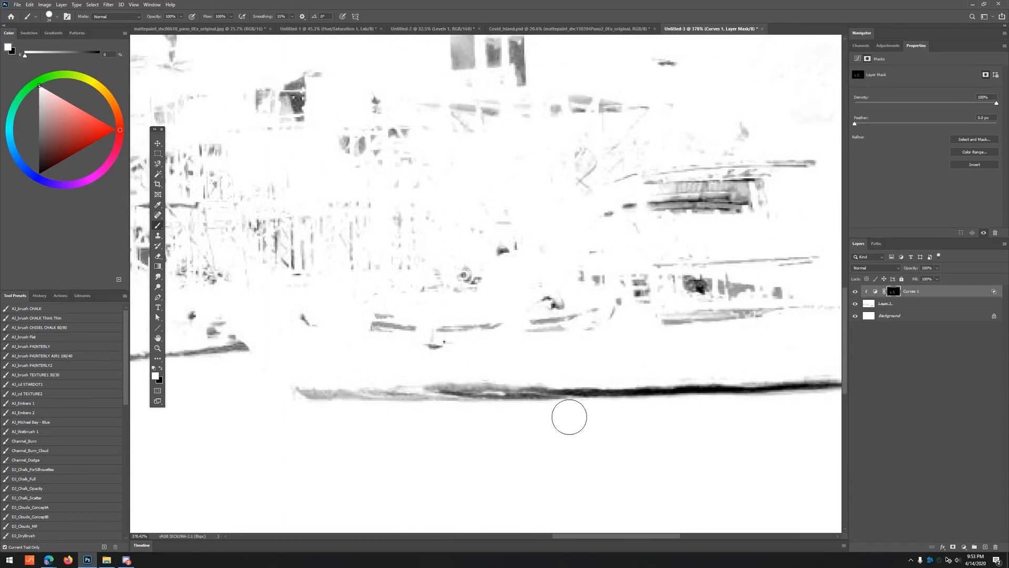
pyautogui.moveTo(689, 394)
pyautogui.mouseDown()
pyautogui.moveTo(492, 352)
pyautogui.moveTo(589, 329)
pyautogui.mouseUp()
pyautogui.moveTo(540, 333)
pyautogui.mouseDown()
pyautogui.moveTo(599, 330)
pyautogui.moveTo(570, 349)
pyautogui.moveTo(557, 331)
pyautogui.mouseUp()
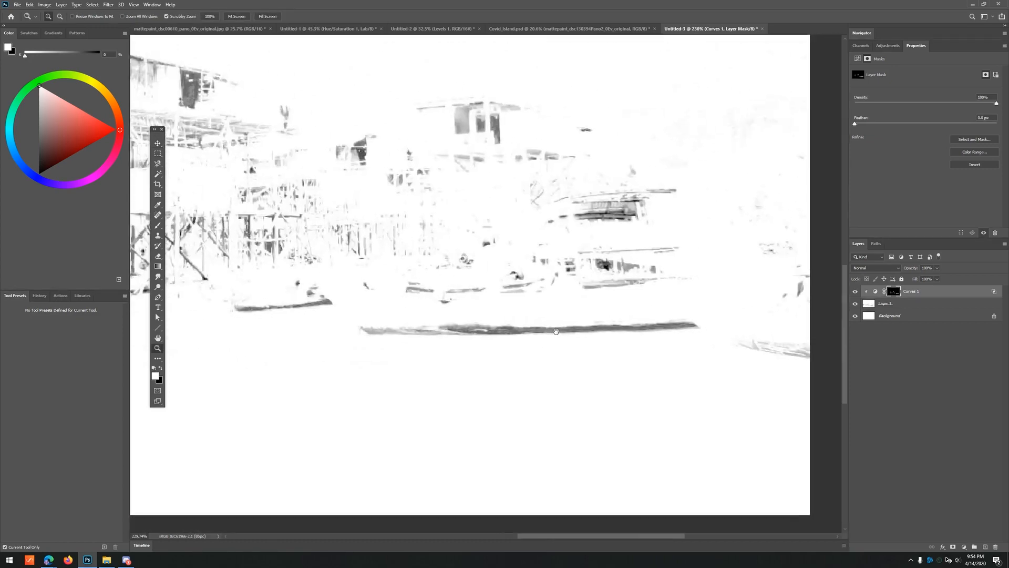
# - Paint white on the Curves layer mask over the dark openings of the rightmost building and check the stilt houses at the far left
pyautogui.moveTo(619, 200)
pyautogui.mouseDown()
pyautogui.moveTo(656, 203)
pyautogui.moveTo(588, 232)
pyautogui.moveTo(615, 239)
pyautogui.mouseUp()
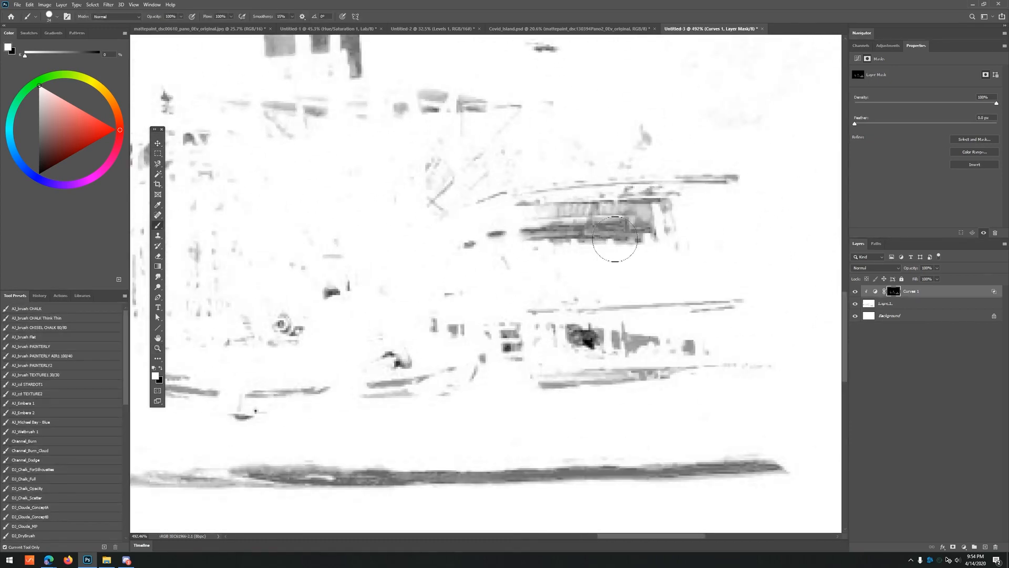
pyautogui.moveTo(584, 339)
pyautogui.mouseDown()
pyautogui.moveTo(603, 357)
pyautogui.moveTo(625, 350)
pyautogui.moveTo(597, 346)
pyautogui.mouseUp()
pyautogui.click(506, 341)
pyautogui.moveTo(551, 321)
pyautogui.mouseDown()
pyautogui.moveTo(498, 341)
pyautogui.moveTo(659, 351)
pyautogui.moveTo(610, 353)
pyautogui.mouseUp()
pyautogui.moveTo(279, 308)
pyautogui.mouseDown()
pyautogui.moveTo(323, 311)
pyautogui.moveTo(368, 281)
pyautogui.moveTo(456, 285)
pyautogui.mouseUp()
pyautogui.press('z')
pyautogui.click(467, 272)
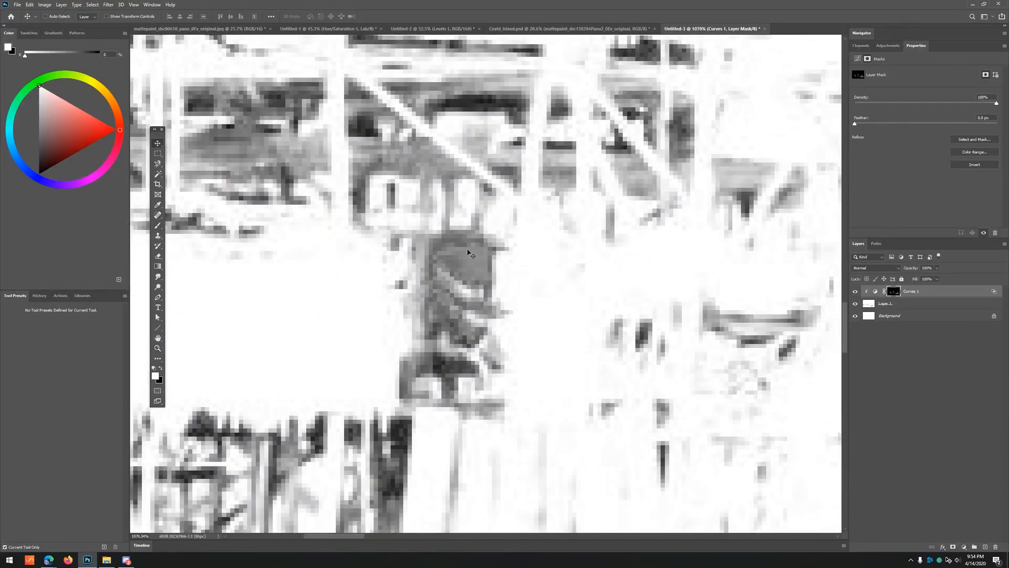
pyautogui.press('z')
pyautogui.moveTo(483, 276); pyautogui.dragTo(458, 262)
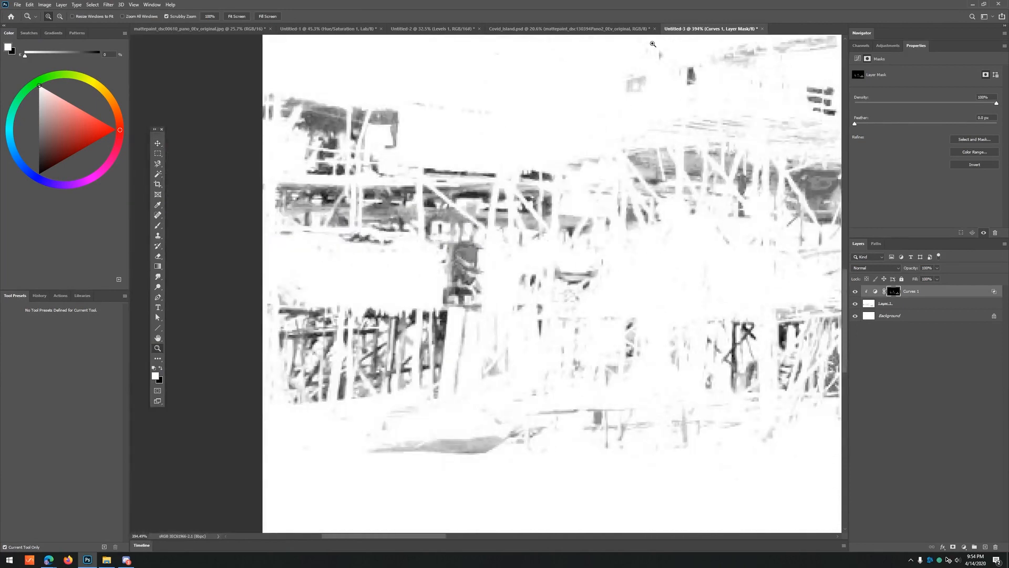
# - Switch to the Covid_Island.psd document and close the chat application
pyautogui.click(552, 30)
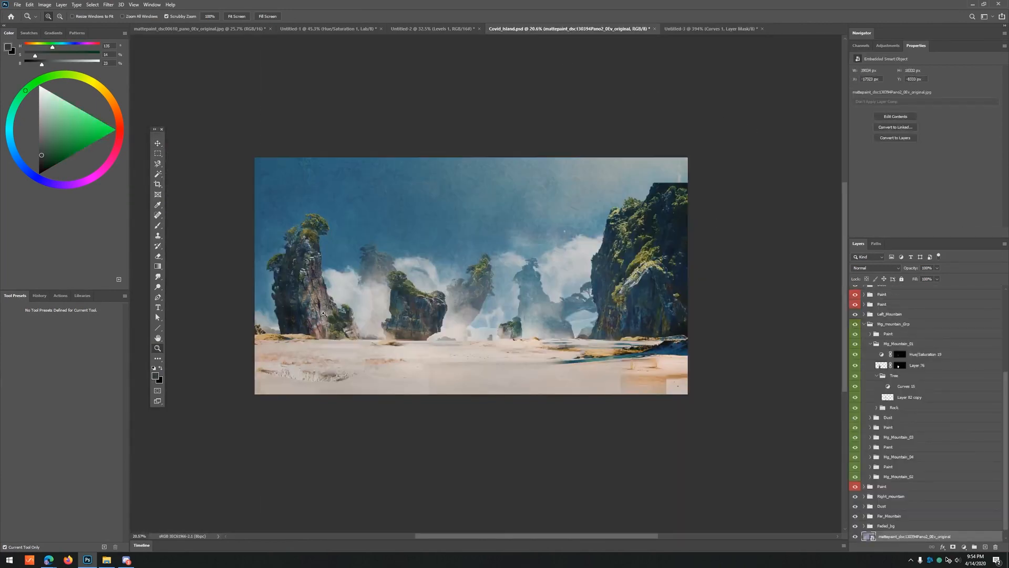
pyautogui.click(127, 559)
pyautogui.click(500, 46)
pyautogui.hotkey('alt', 'F4')
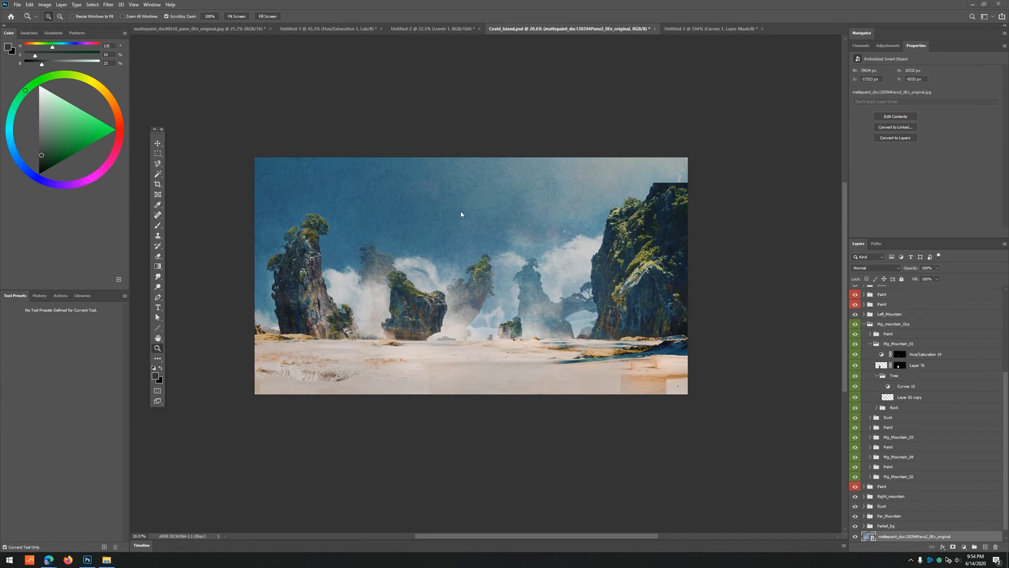
# - Try to apply the Camera Raw Filter to the panorama smart object mattepaint_dsc130394Pano2_0Ev_original
pyautogui.click(108, 5)
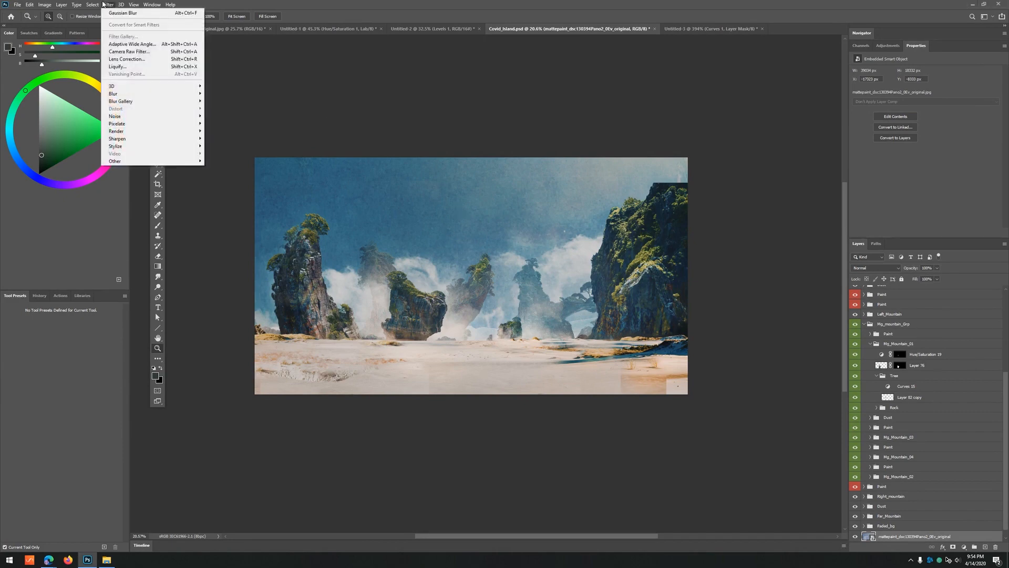
pyautogui.click(138, 55)
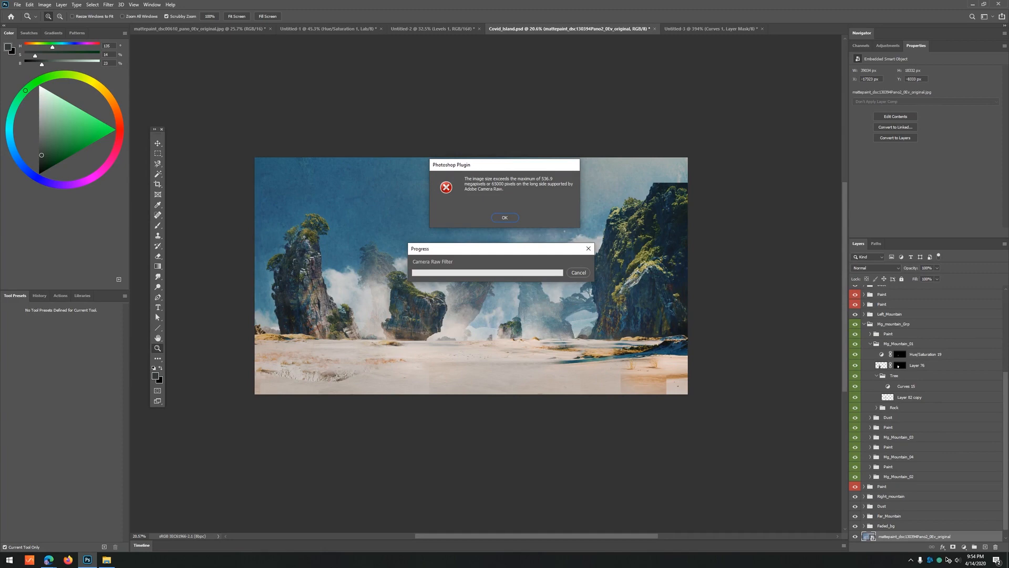
pyautogui.click(505, 217)
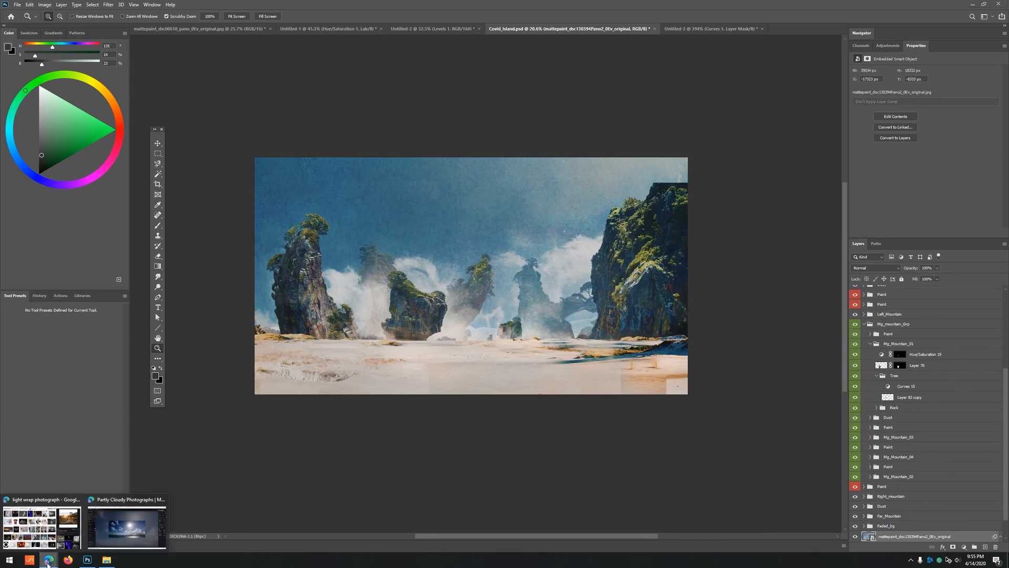
# - Switch to the Edge browser, open the MattePaint co-founder's ArtStation page in a new tab and look over the portfolio thumbnails
pyautogui.click(129, 521)
pyautogui.hotkey('ctrl', 't')
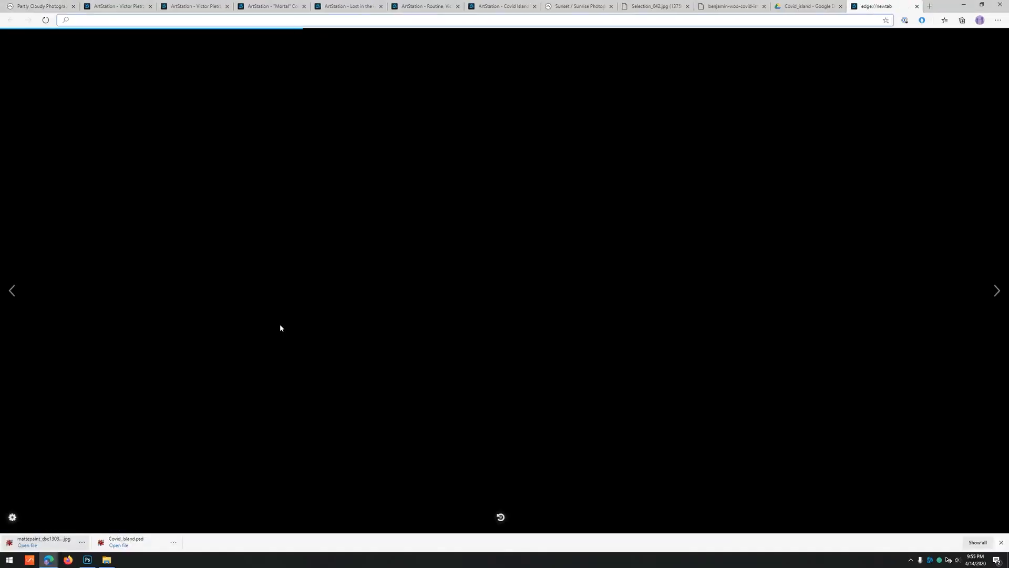
pyautogui.write('conrad')
pyautogui.press('Down')
pyautogui.press('Return')
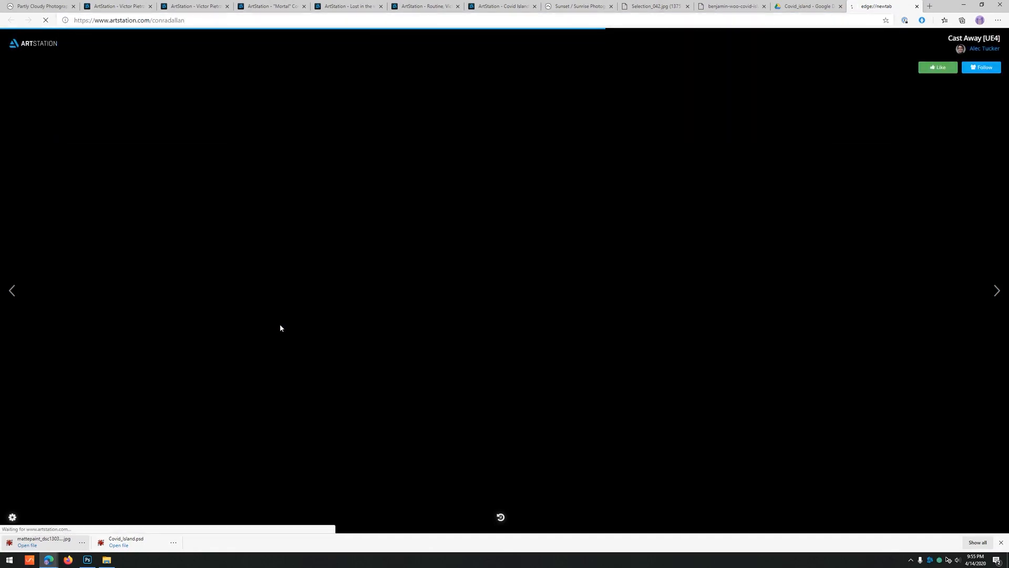
pyautogui.scroll(-2, 456, 275)
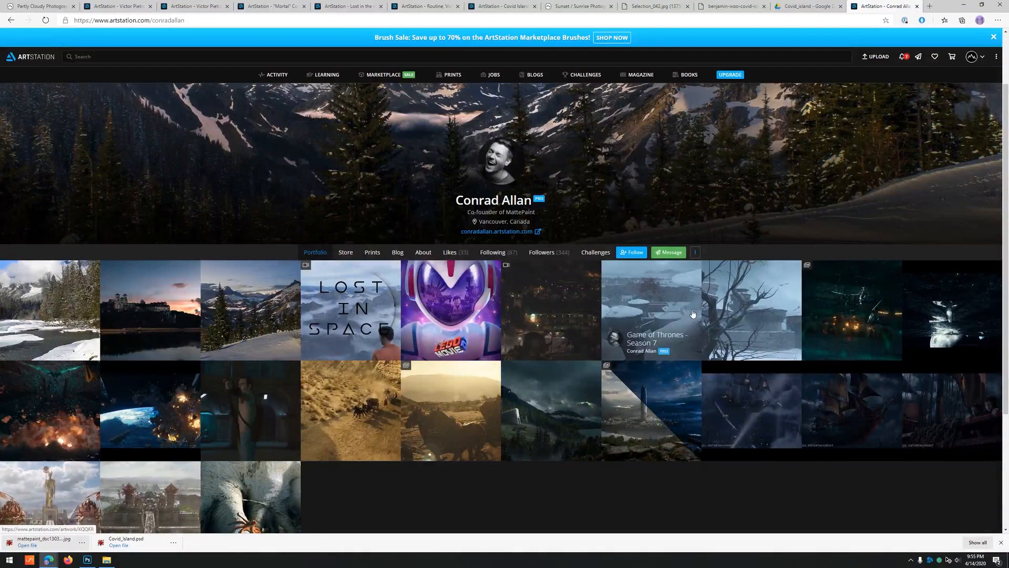
# - Open the two Game of Thrones - Season 7 artworks and the dark night-city artwork in new tabs and view both Winterfell paintings
pyautogui.middleClick(654, 329)
pyautogui.middleClick(754, 329)
pyautogui.middleClick(538, 330)
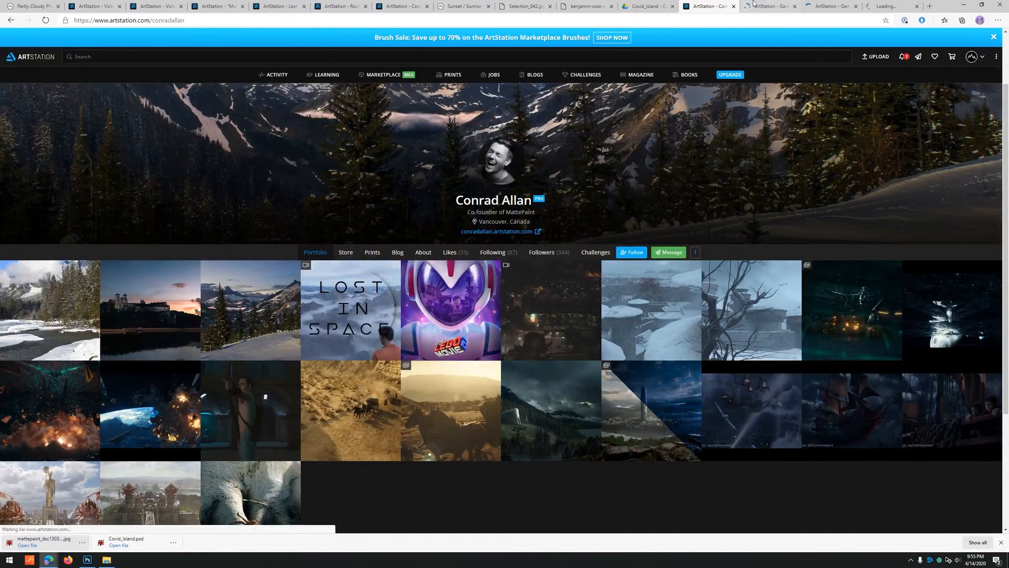
pyautogui.hotkey('ctrl', 'Tab')
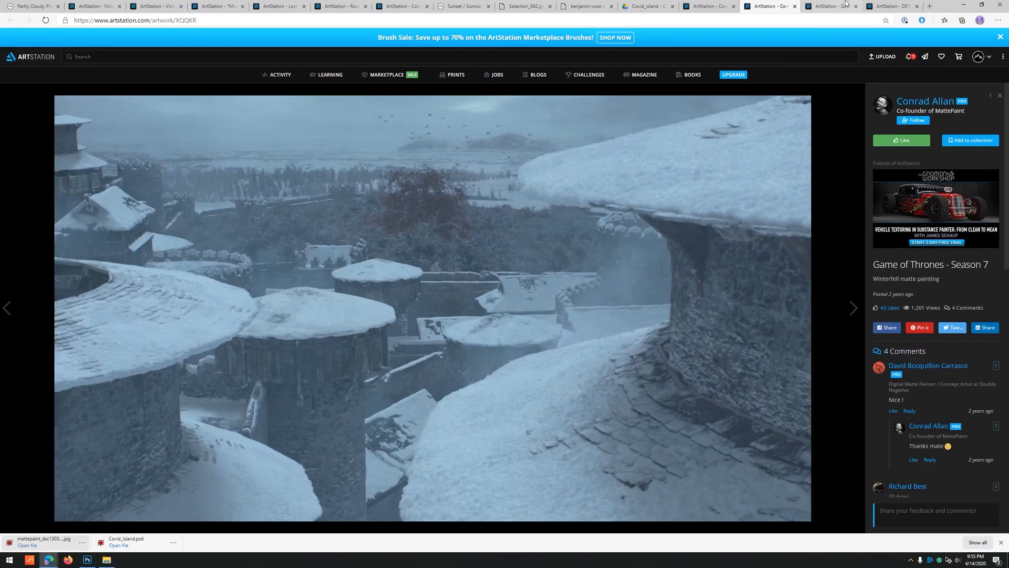
pyautogui.click(827, 6)
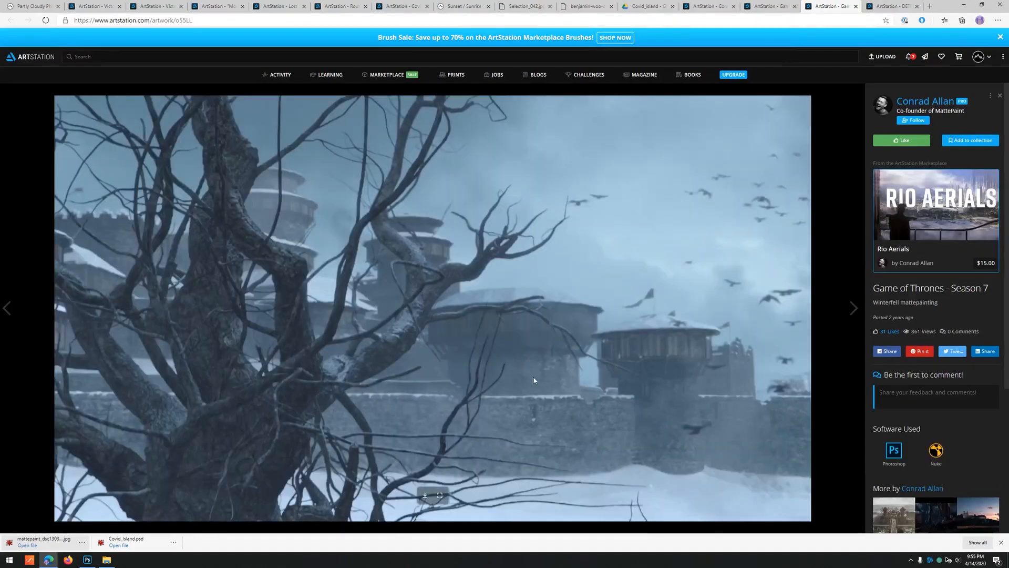
# - View the DETROIT 2017 matte painting page, open its still at full size and examine the city lights and dark areas
pyautogui.click(891, 6)
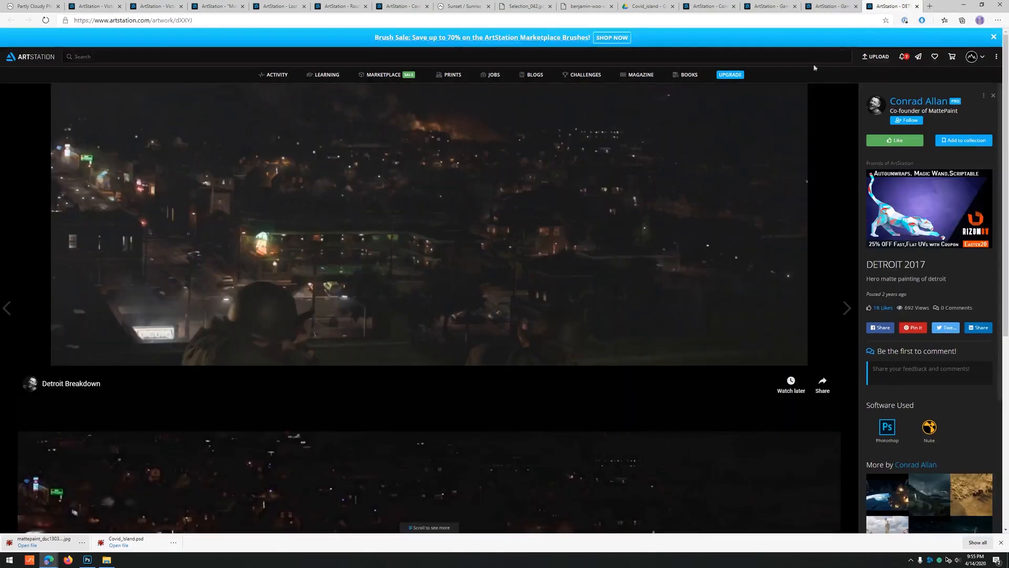
pyautogui.scroll(-2, 435, 344)
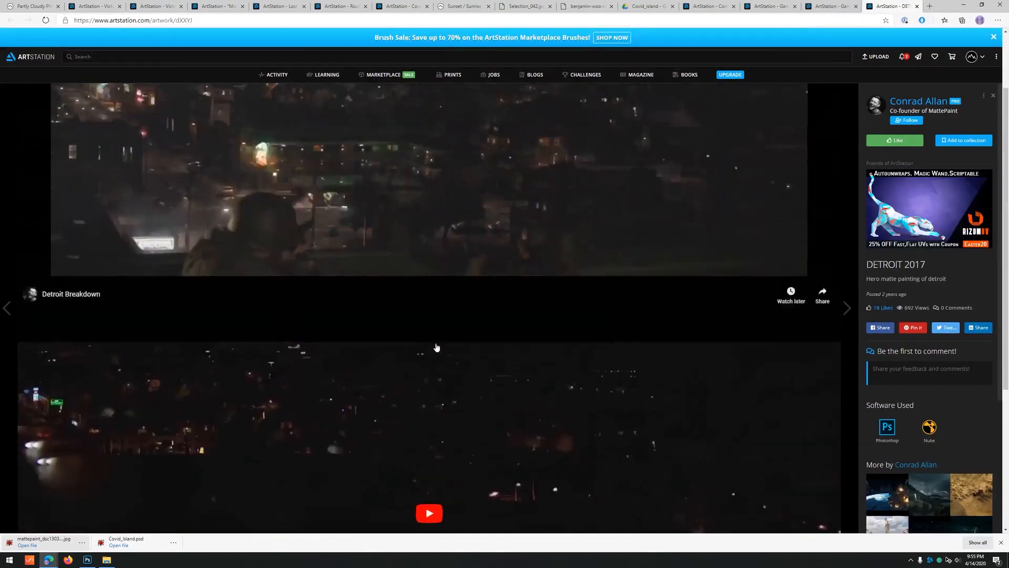
pyautogui.scroll(2, 447, 262)
pyautogui.click(436, 340)
pyautogui.scroll(5, 495, 299)
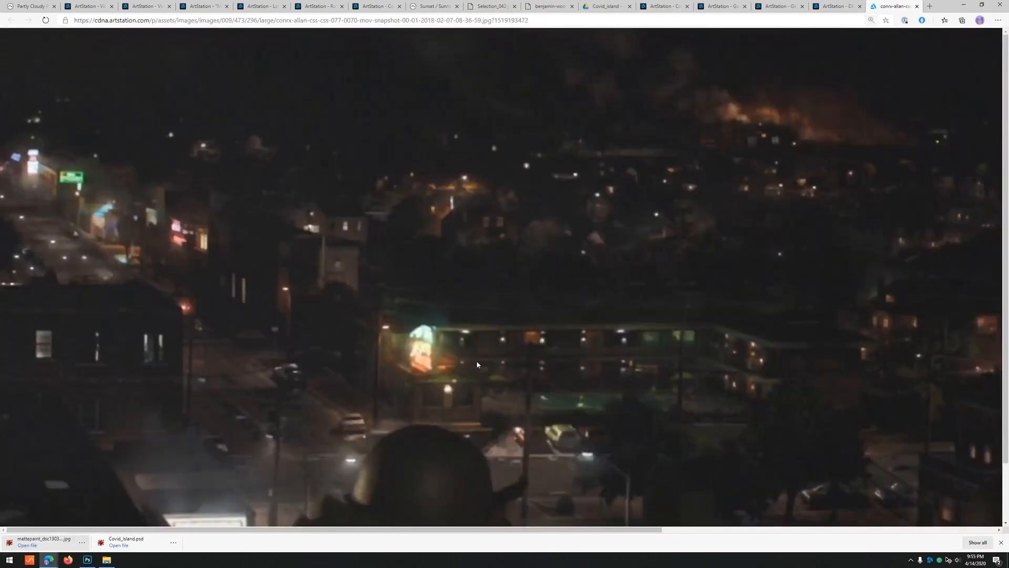
pyautogui.scroll(-3, 436, 322)
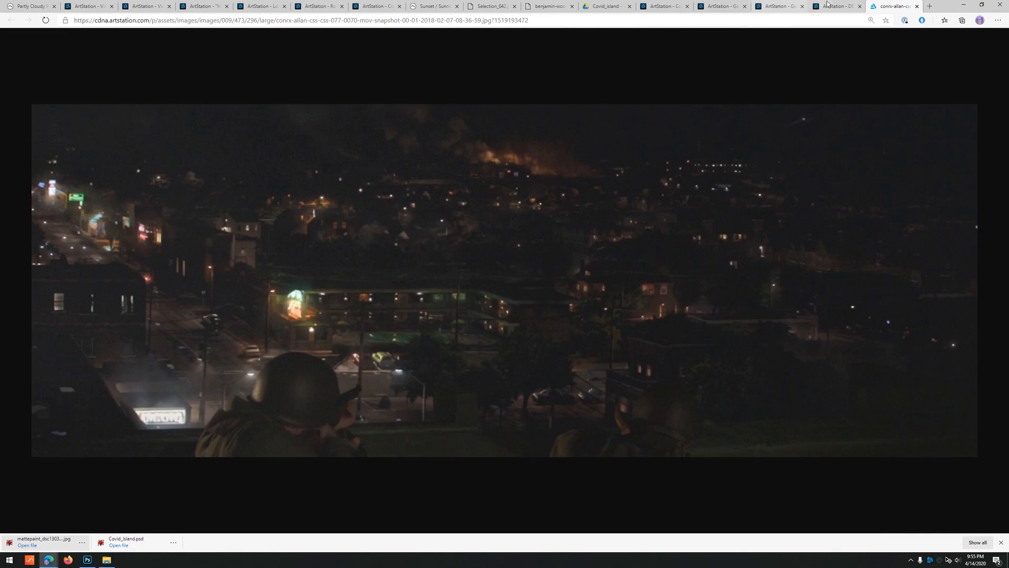
# - Return to the artist's portfolio, open the first three landscape artworks in new tabs and view Monastery on a Lake
pyautogui.click(778, 6)
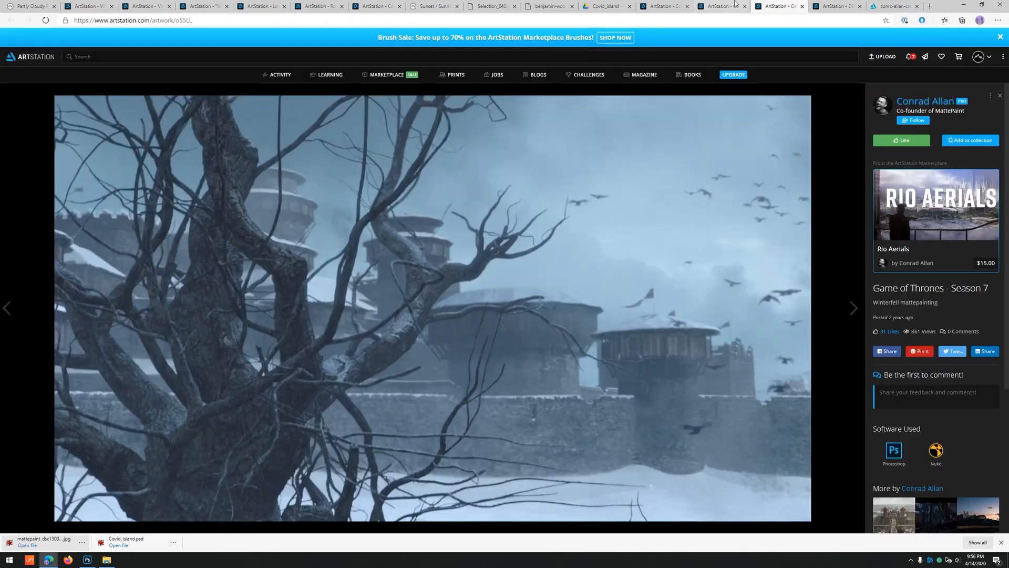
pyautogui.click(664, 6)
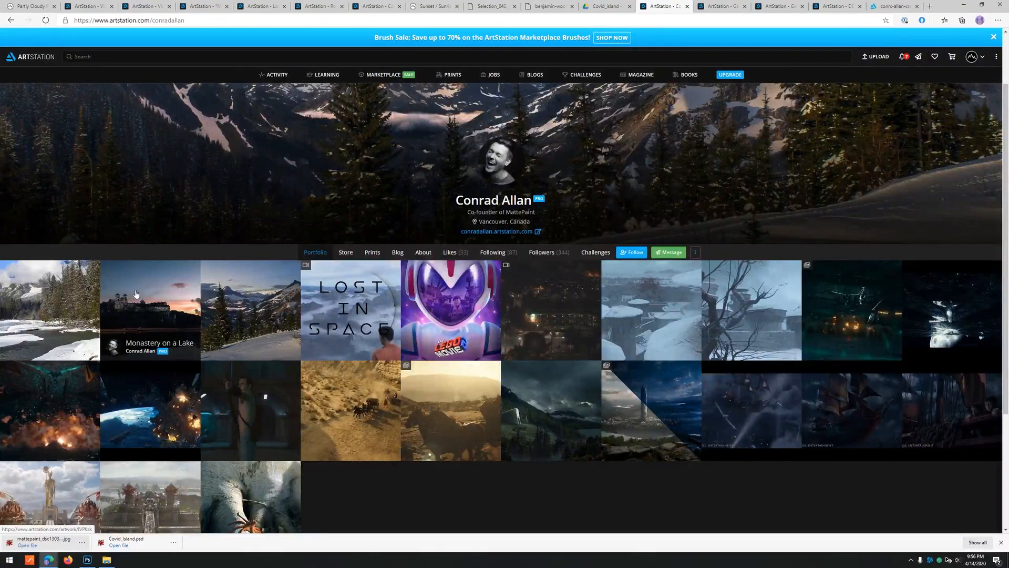
pyautogui.middleClick(157, 334)
pyautogui.middleClick(53, 331)
pyautogui.middleClick(246, 325)
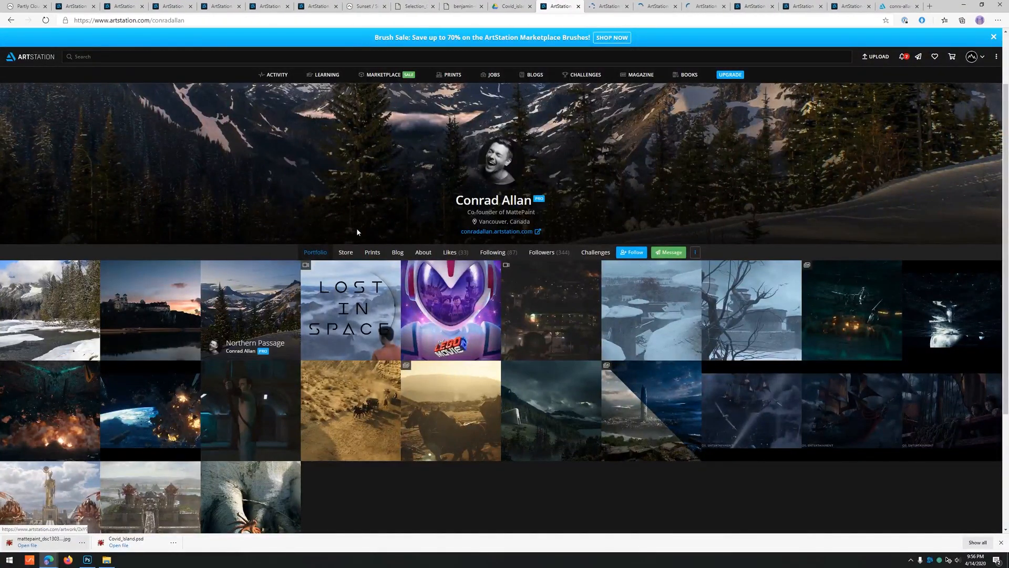
pyautogui.hotkey('ctrl', 'Tab')
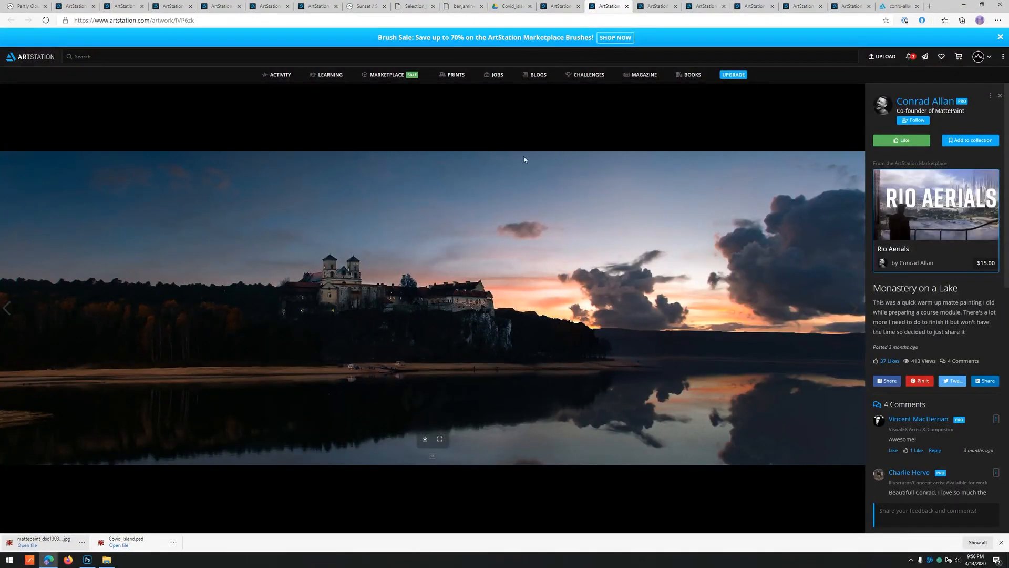
# - Open the Monastery on a Lake image at full size, examine its castle, clouds and dark foreground, and view Northern Passage
pyautogui.click(425, 439)
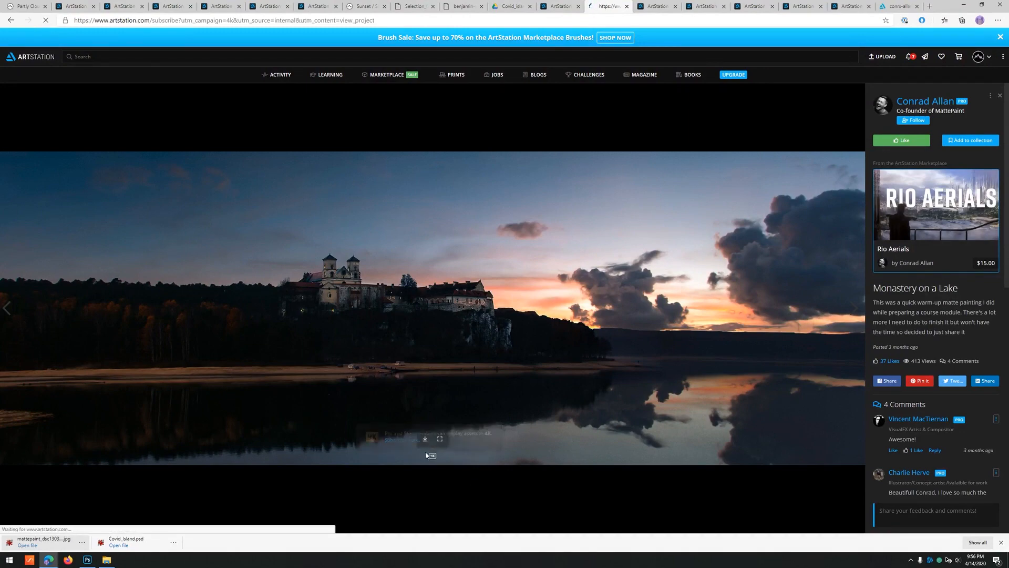
pyautogui.hotkey('alt', 'Left')
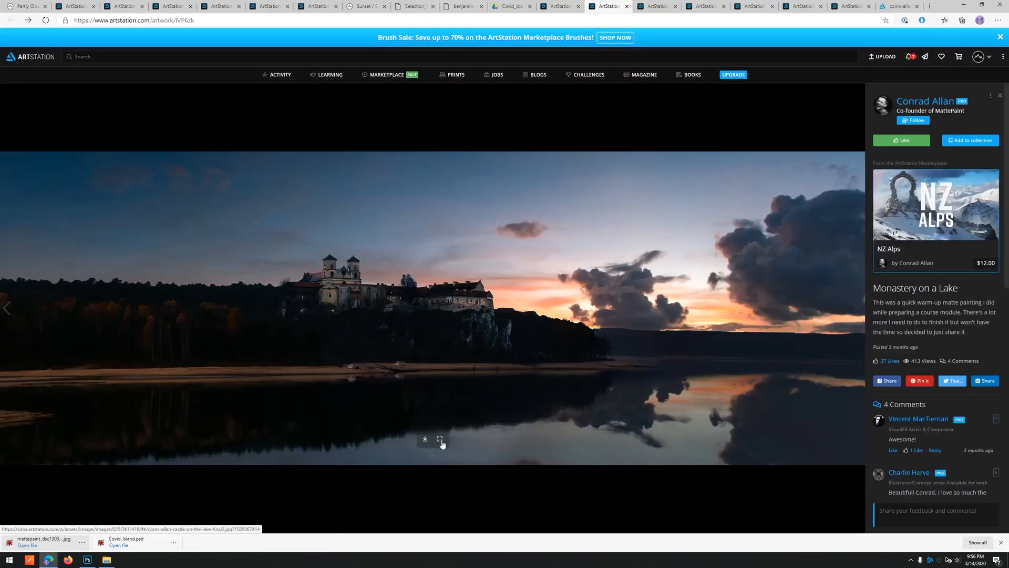
pyautogui.click(440, 443)
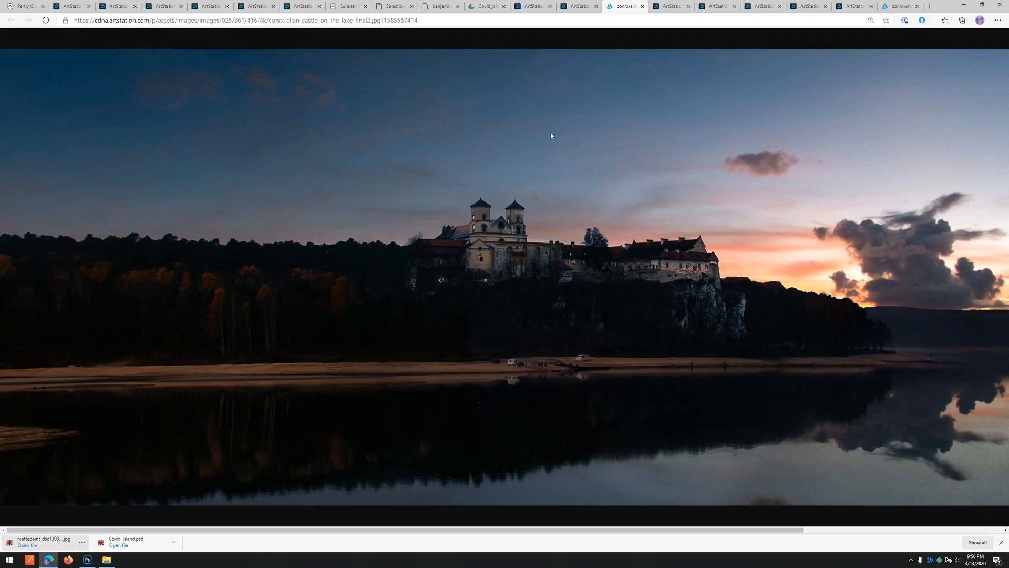
pyautogui.scroll(5, 547, 135)
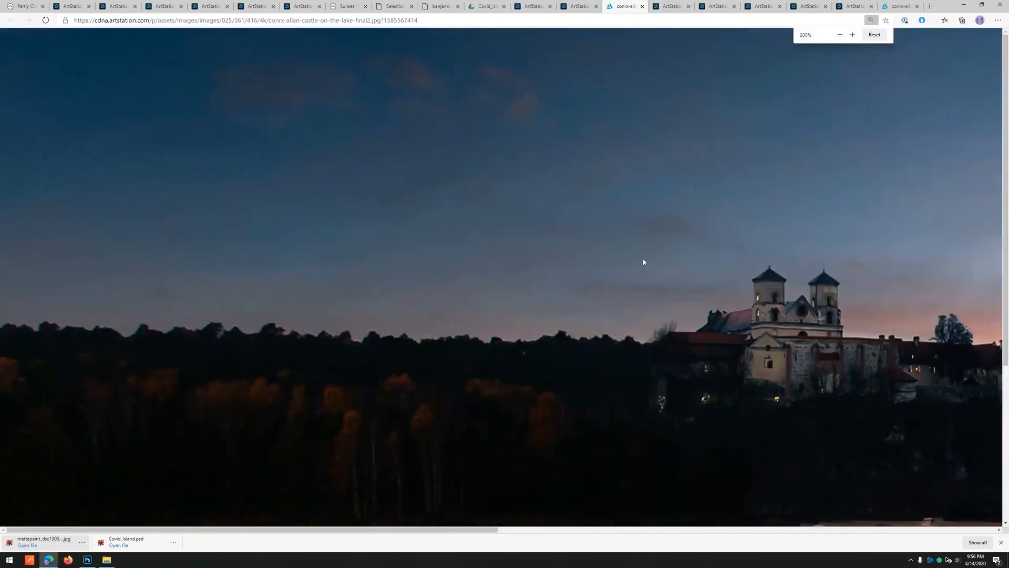
pyautogui.moveTo(381, 529); pyautogui.dragTo(638, 529)
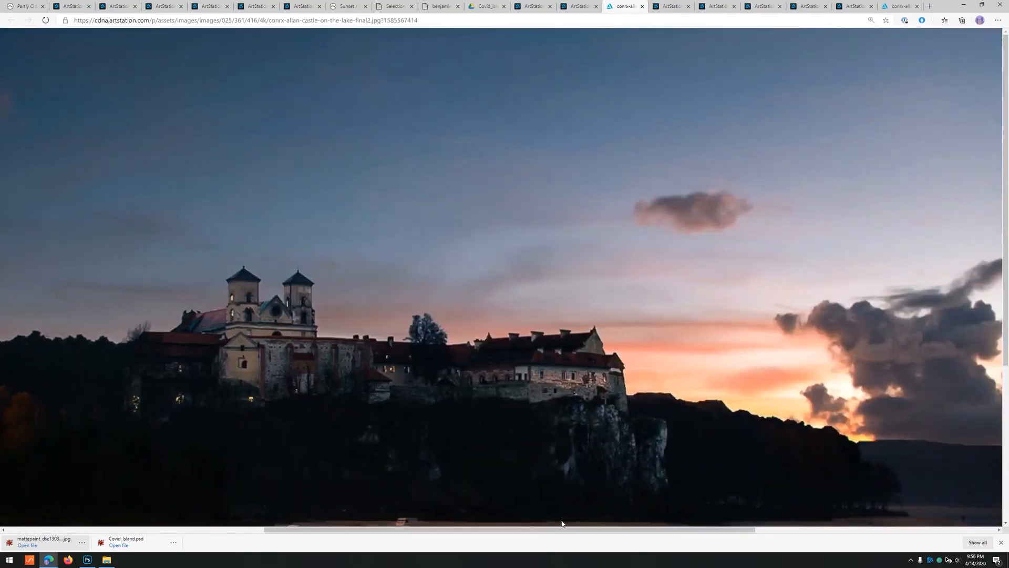
pyautogui.moveTo(561, 523); pyautogui.dragTo(841, 500)
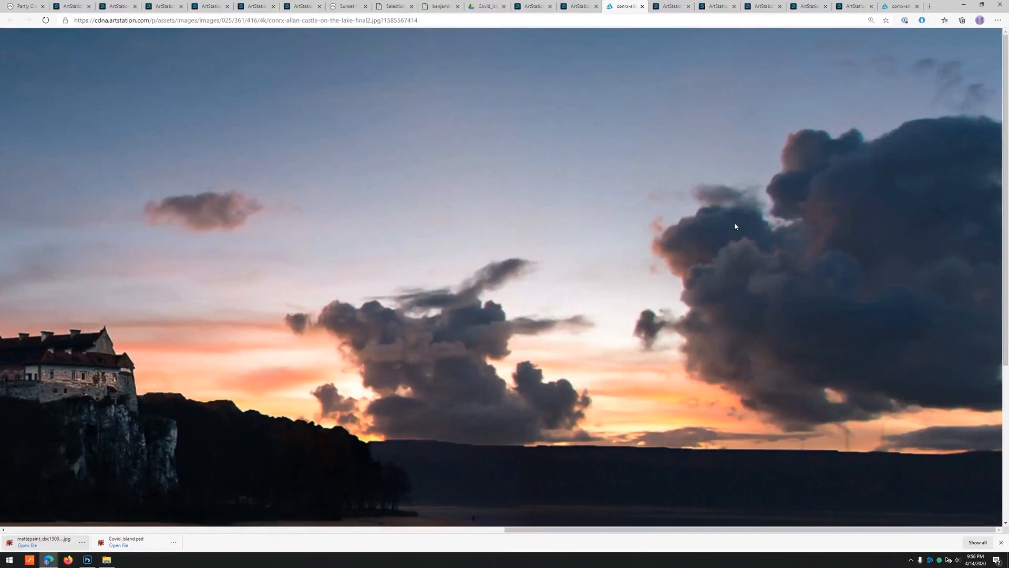
pyautogui.scroll(-1, 741, 222)
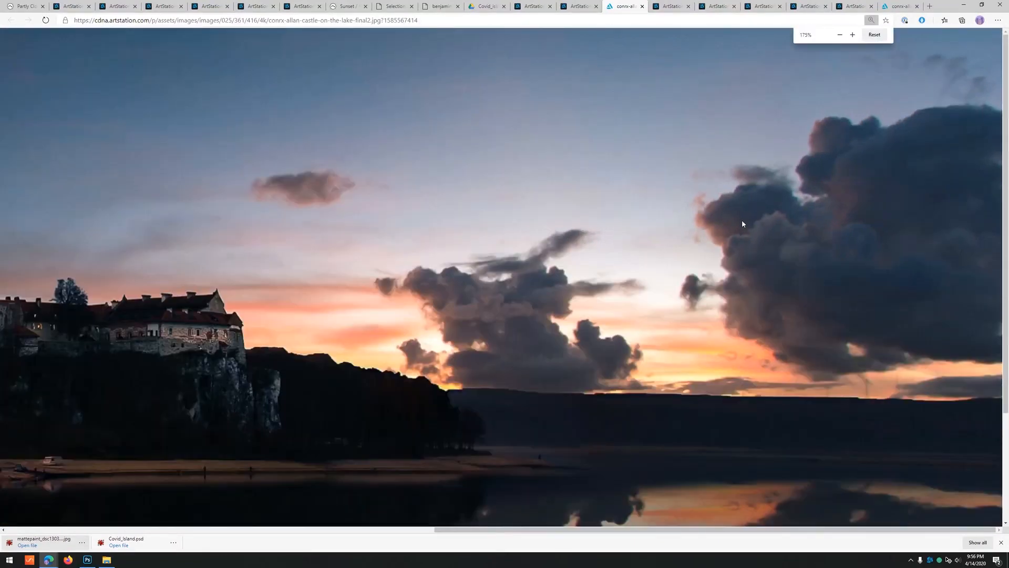
pyautogui.scroll(-3, 742, 224)
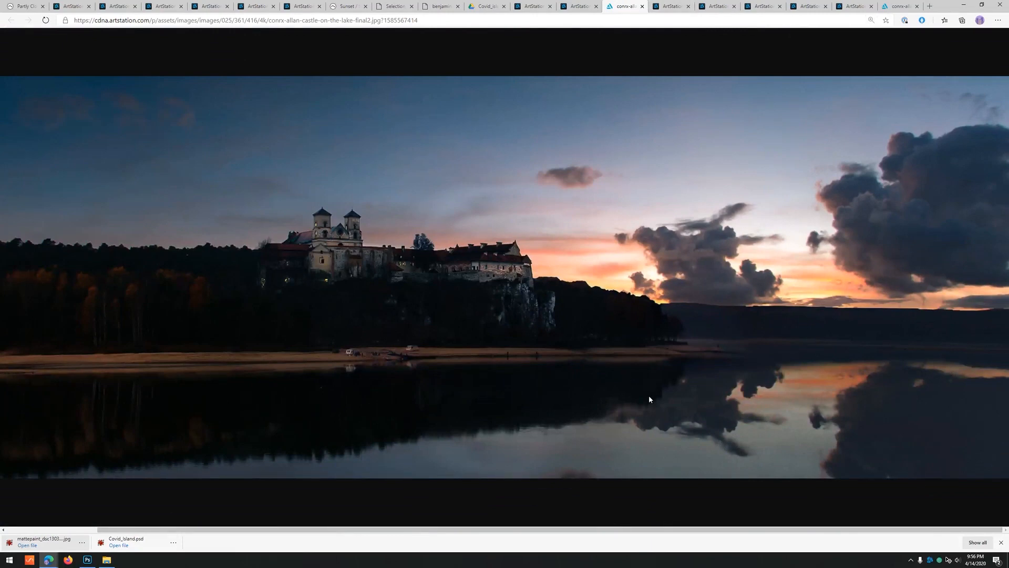
pyautogui.hotkey('ctrl', 'Tab')
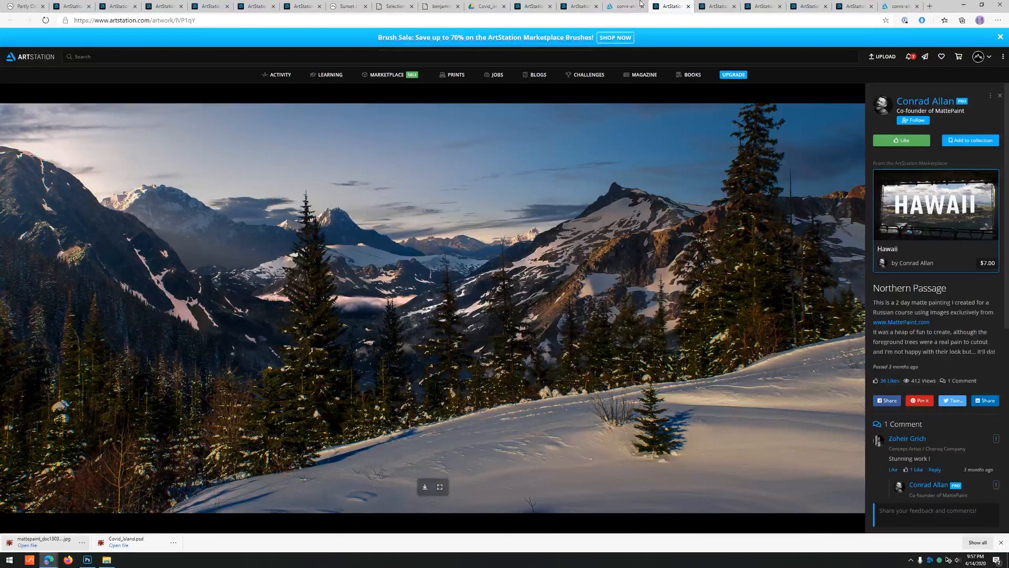
# - Switch to Photoshop and look through the open documents to bring up the Untitled-1 island painting
pyautogui.click(88, 561)
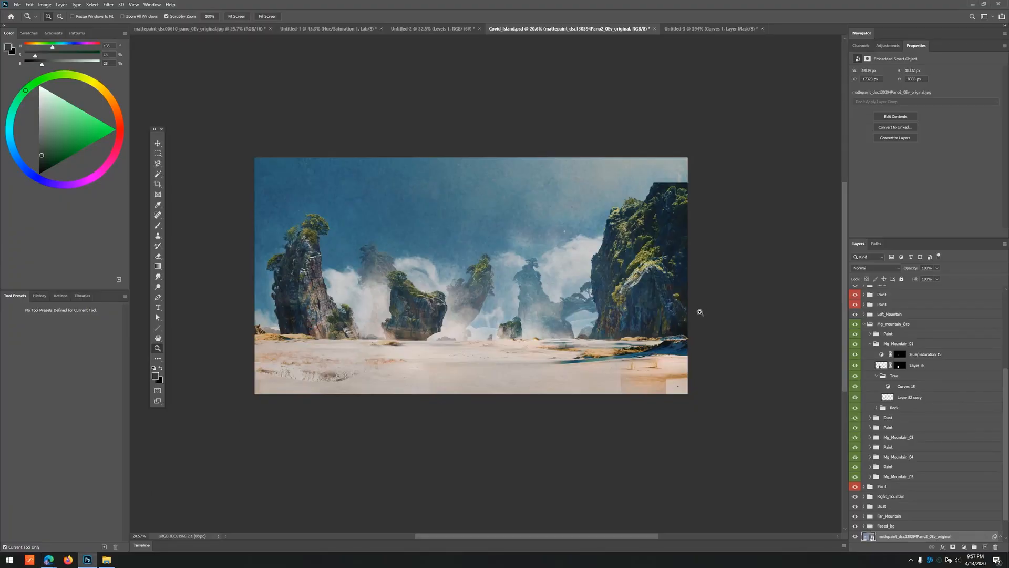
pyautogui.scroll(5, 910, 336)
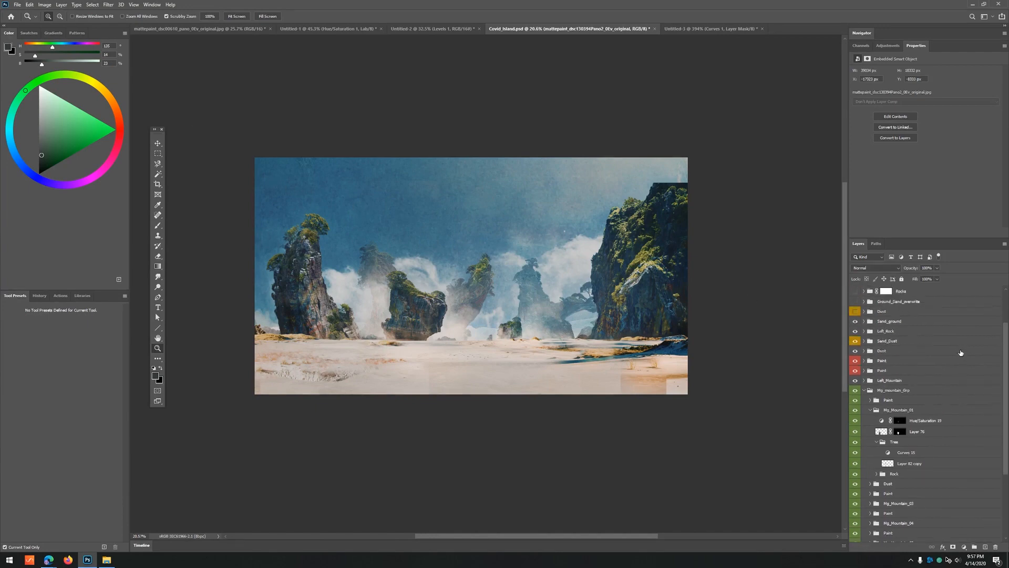
pyautogui.click(226, 29)
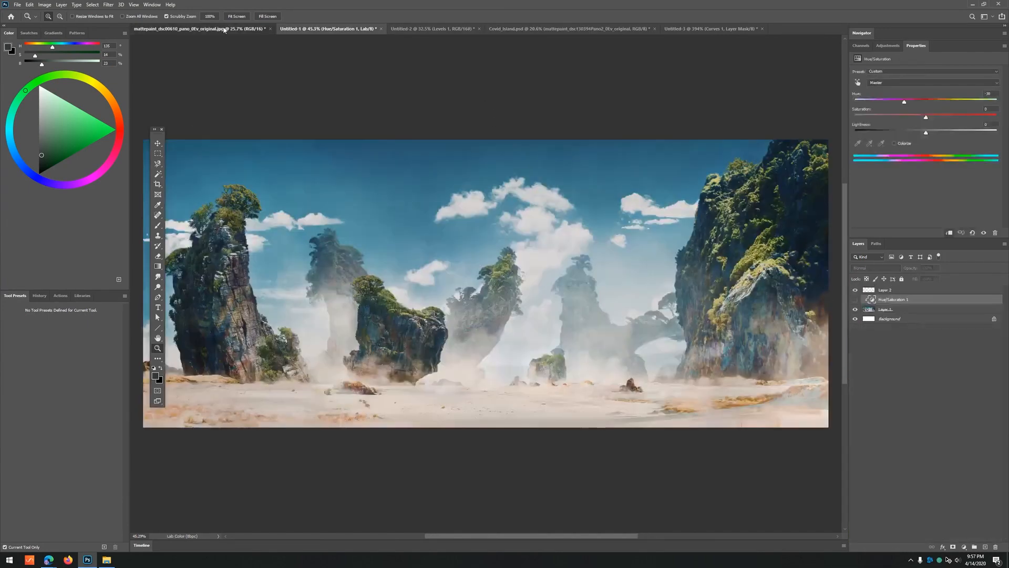
pyautogui.click(327, 28)
pyautogui.click(432, 29)
pyautogui.click(507, 28)
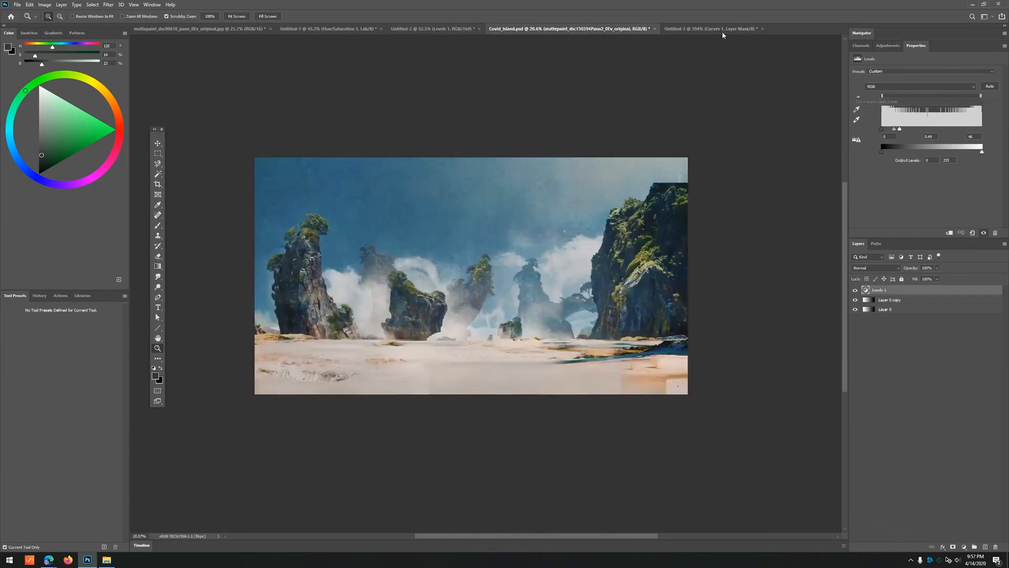
pyautogui.click(342, 28)
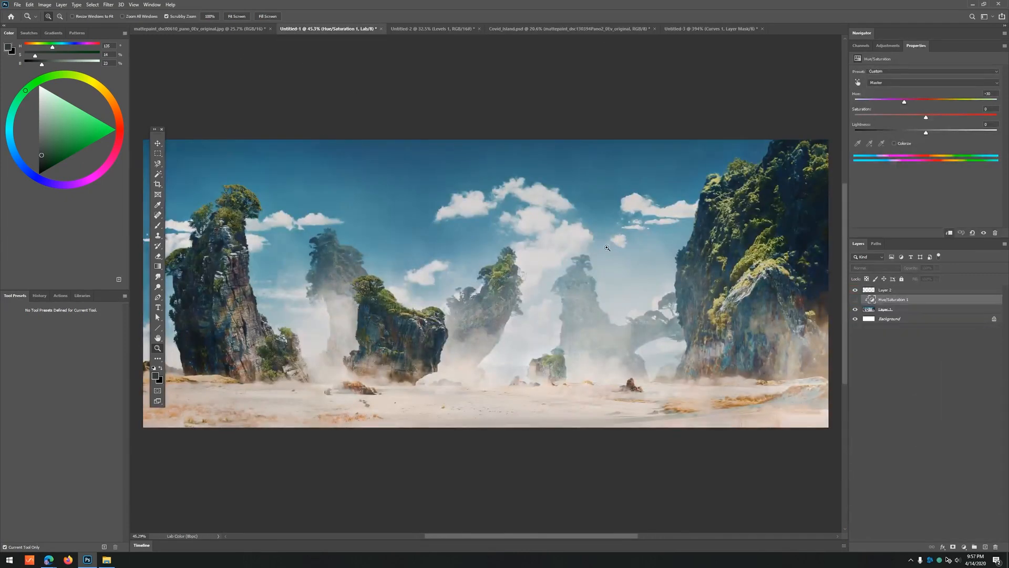
# - Select the empty Layer 2 and fill it with a merged copy of the visible artwork
pyautogui.click(889, 290)
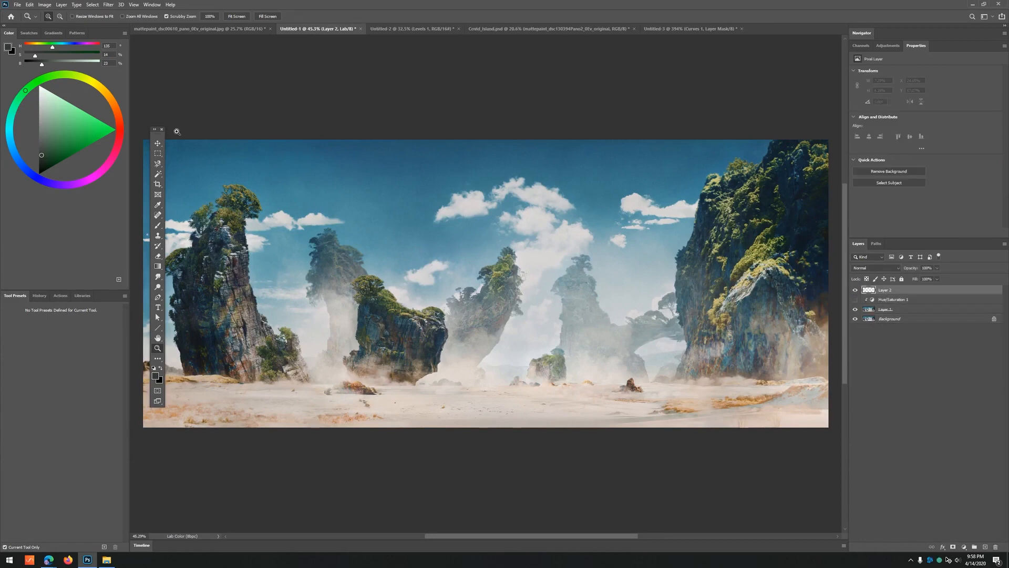
pyautogui.click(109, 4)
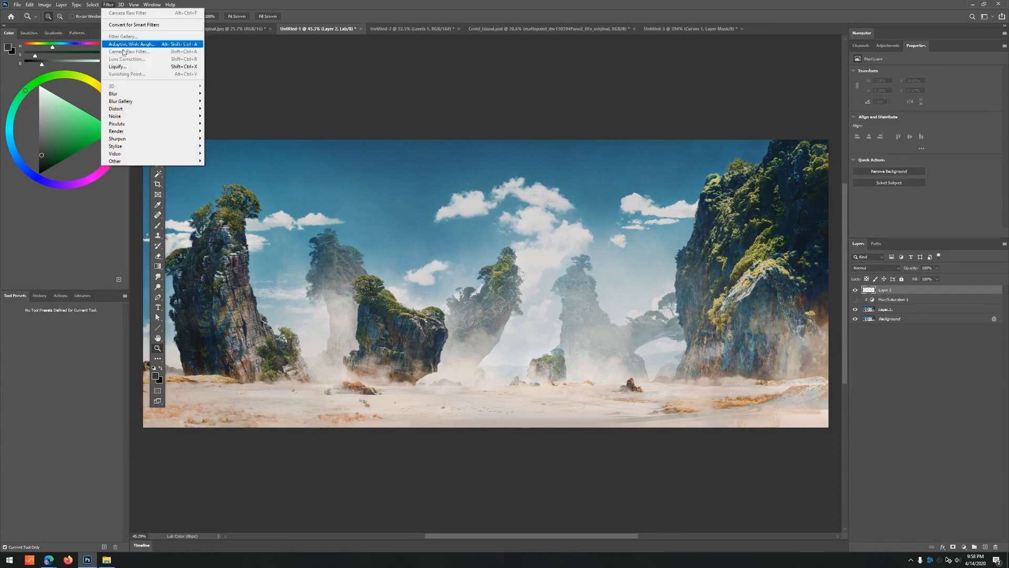
pyautogui.click(913, 323)
pyautogui.click(914, 323)
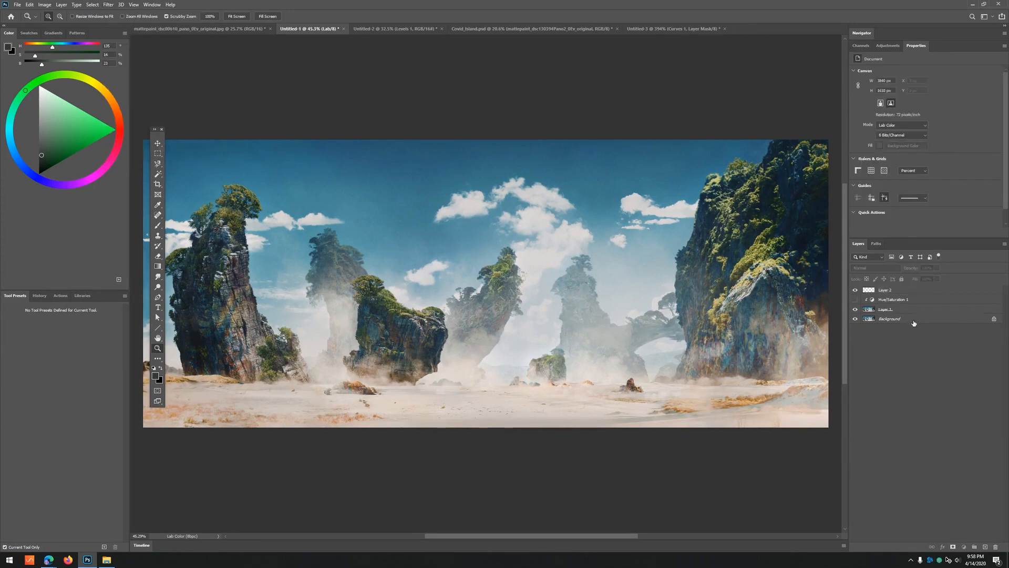
pyautogui.click(915, 292)
# - Try to apply the Camera Raw Filter to Layer 2, checking the layer, image adjustment and filter commands
pyautogui.click(61, 5)
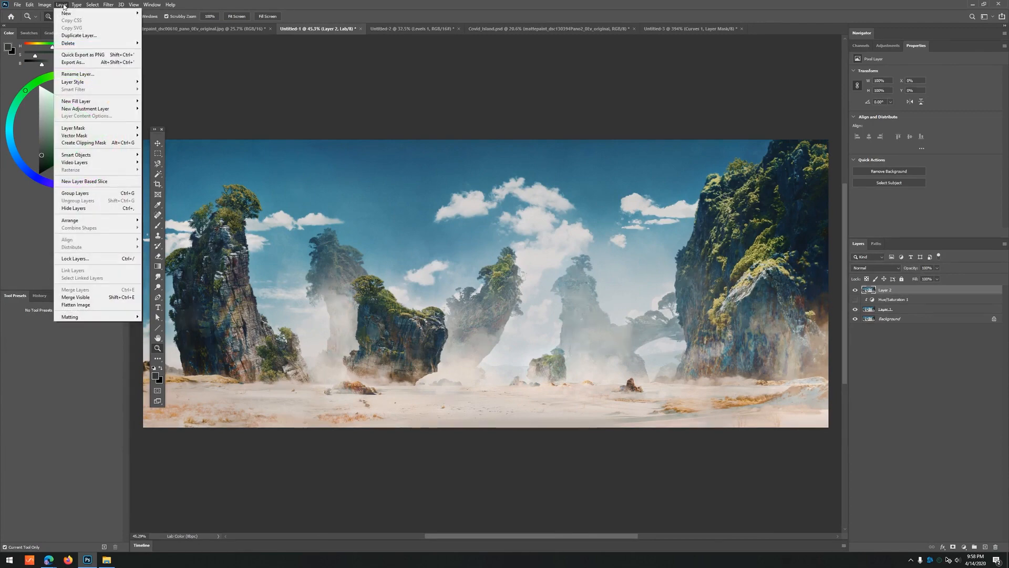
pyautogui.click(62, 5)
pyautogui.click(62, 5)
pyautogui.moveTo(45, 5)
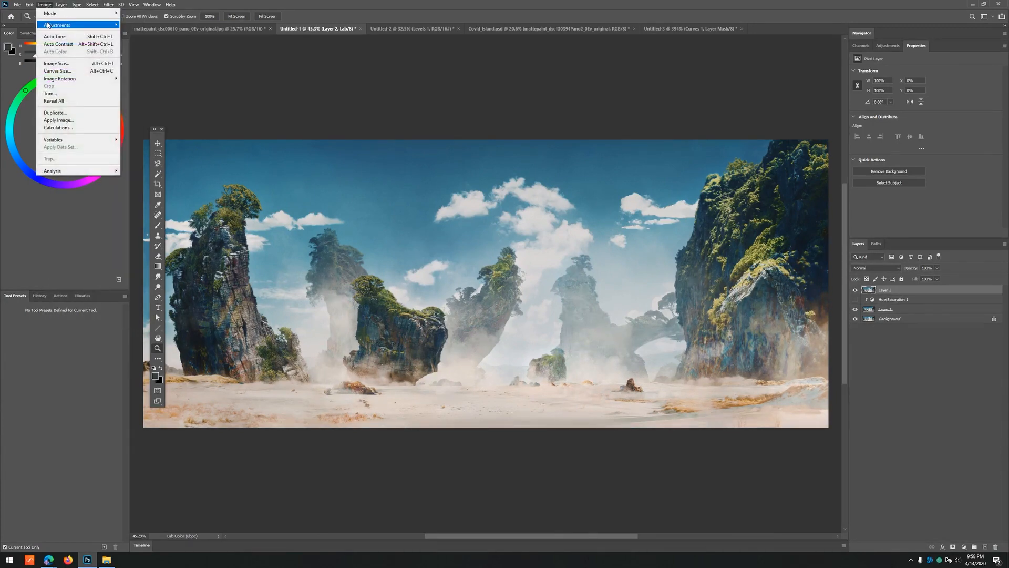
pyautogui.moveTo(79, 25)
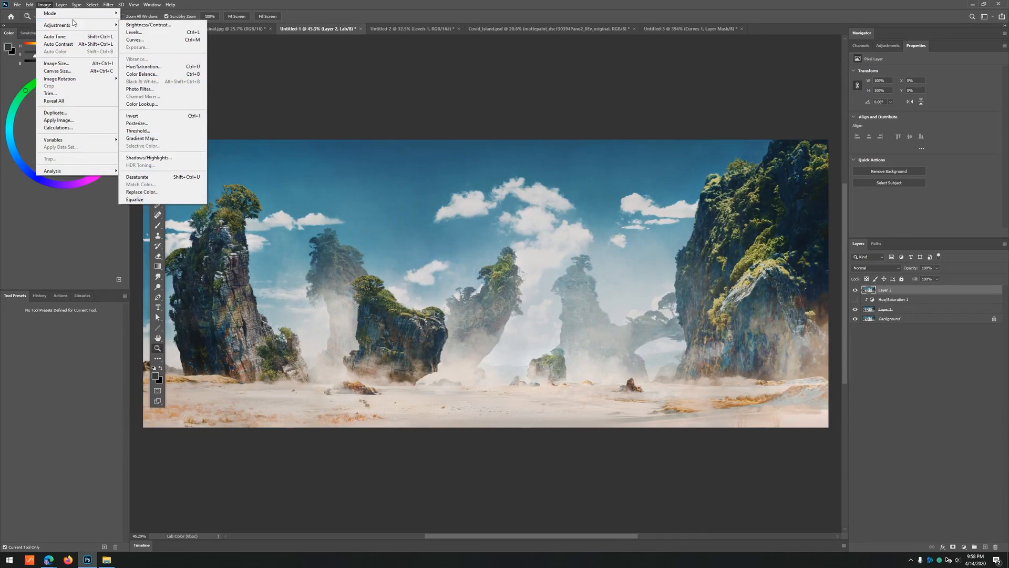
pyautogui.moveTo(108, 5)
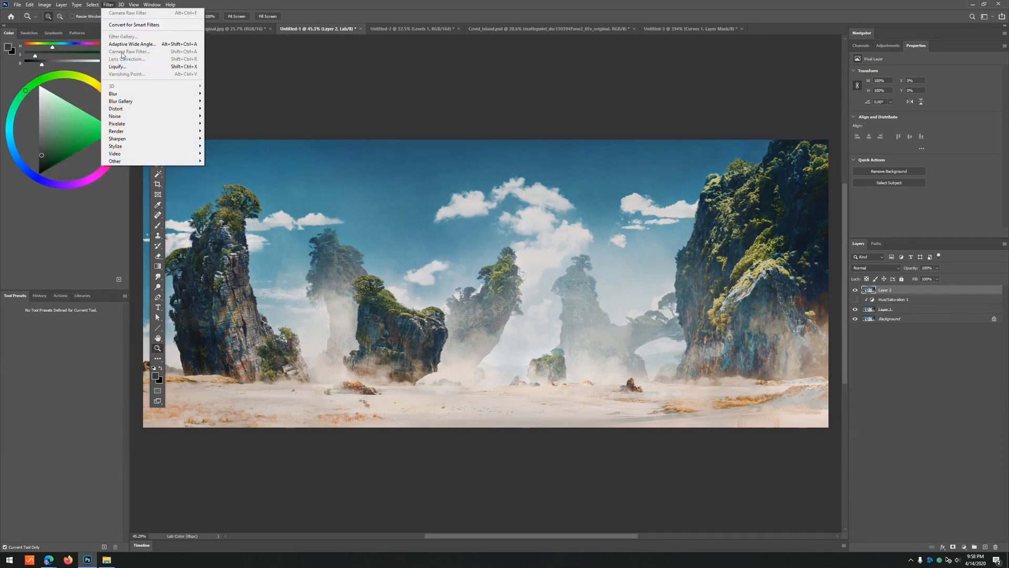
pyautogui.click(262, 160)
# - Convert the Untitled-1 document from Lab to RGB Color mode, discarding the Hue/Saturation adjustment layer
pyautogui.click(45, 4)
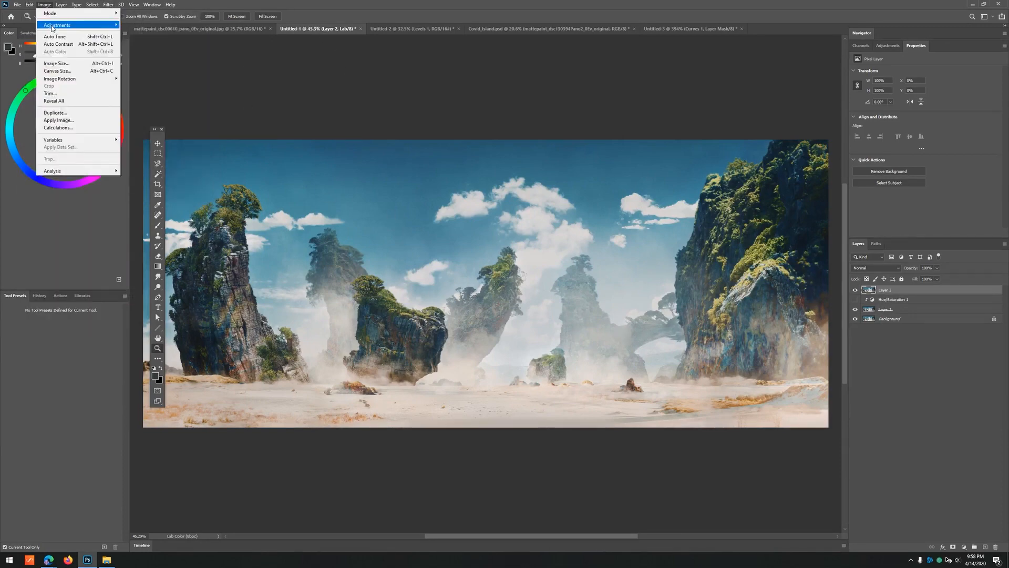
pyautogui.moveTo(79, 13)
pyautogui.click(138, 43)
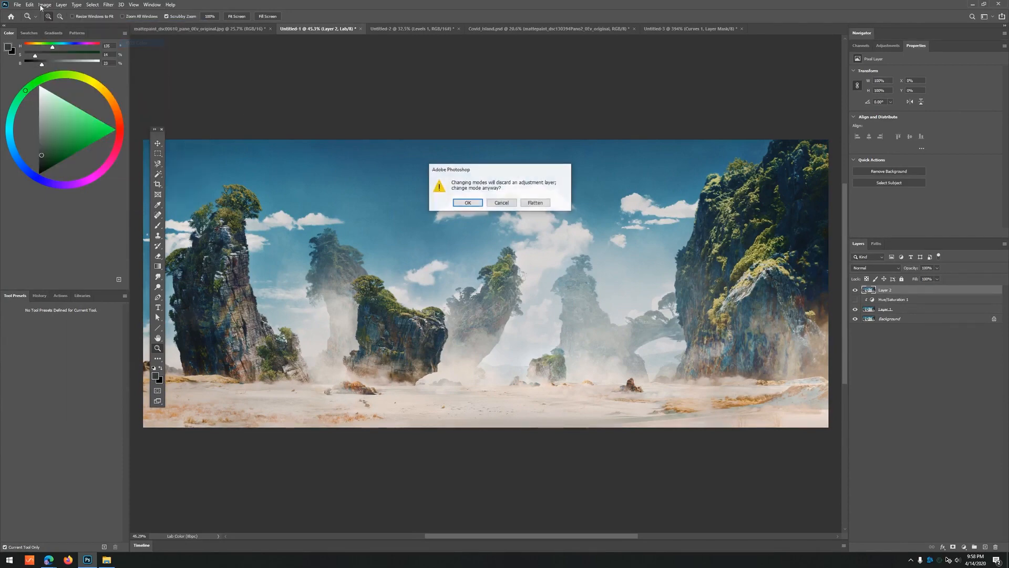
pyautogui.click(461, 203)
pyautogui.click(61, 5)
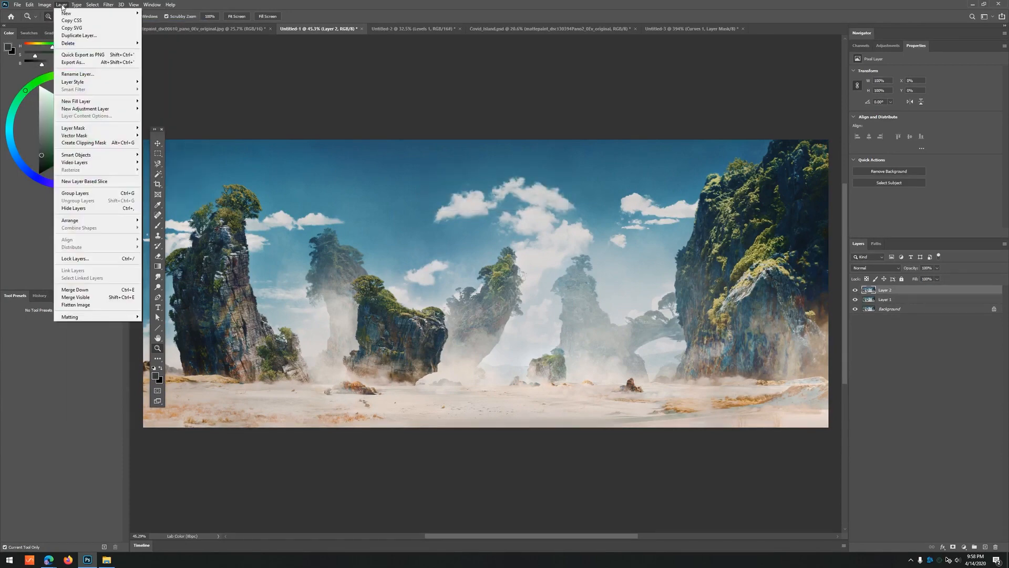
# - Open the Camera Raw Filter for Layer 2 and set the Detail sharpening Masking to 18
pyautogui.moveTo(106, 5)
pyautogui.click(124, 51)
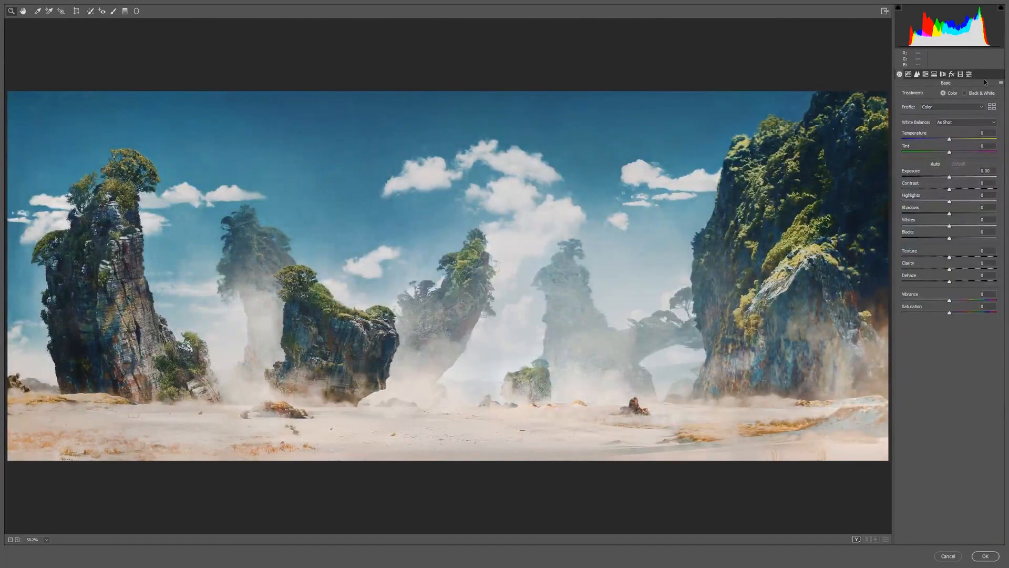
pyautogui.hotkey('ctrl', 'alt', '3')
pyautogui.scroll(5, 389, 220)
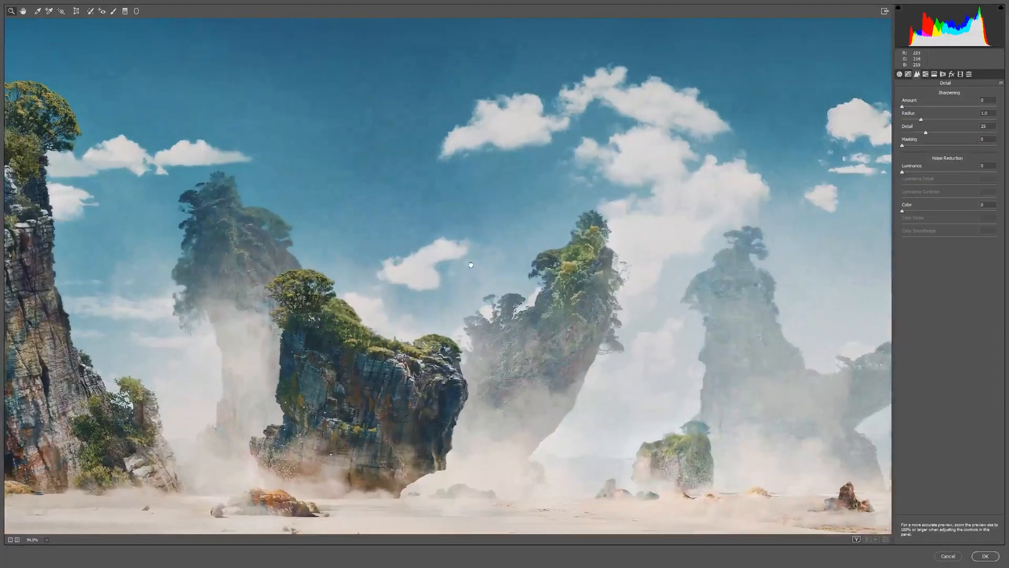
pyautogui.scroll(4, 414, 256)
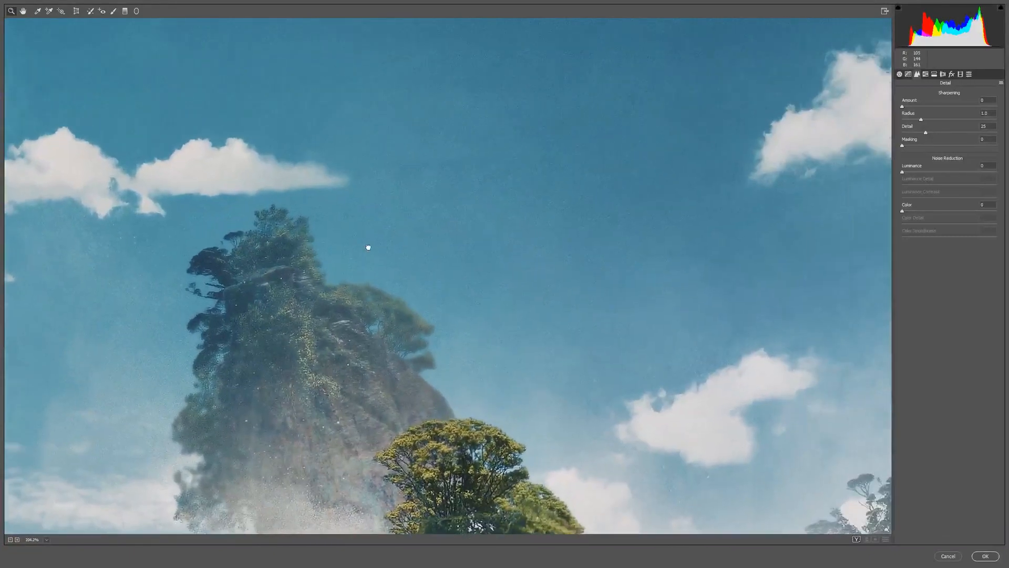
pyautogui.scroll(-4, 376, 224)
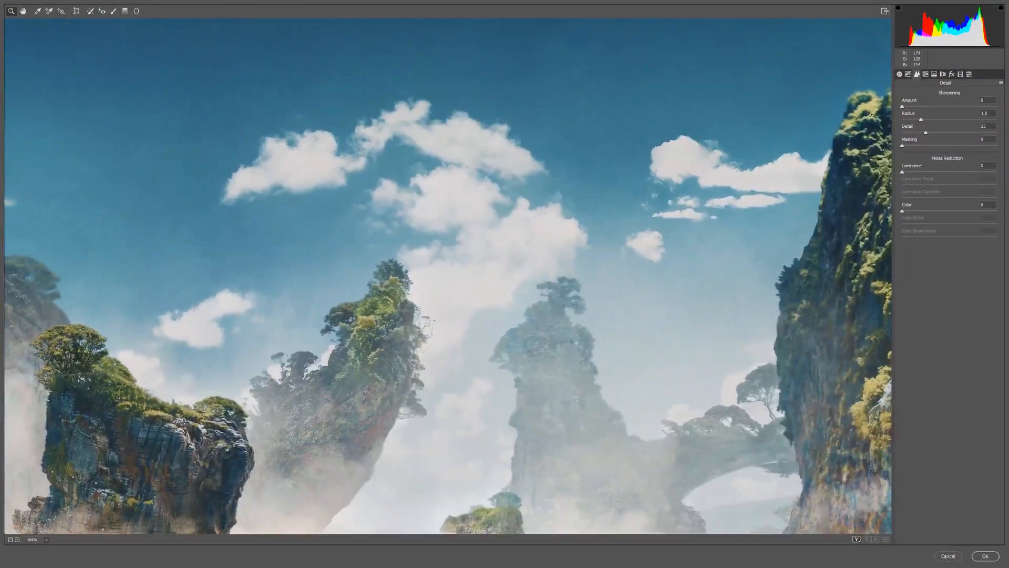
pyautogui.moveTo(918, 113); pyautogui.dragTo(928, 113)
pyautogui.hotkey('ctrl', 'z')
pyautogui.moveTo(903, 146); pyautogui.dragTo(919, 147)
pyautogui.moveTo(694, 311); pyautogui.dragTo(709, 330)
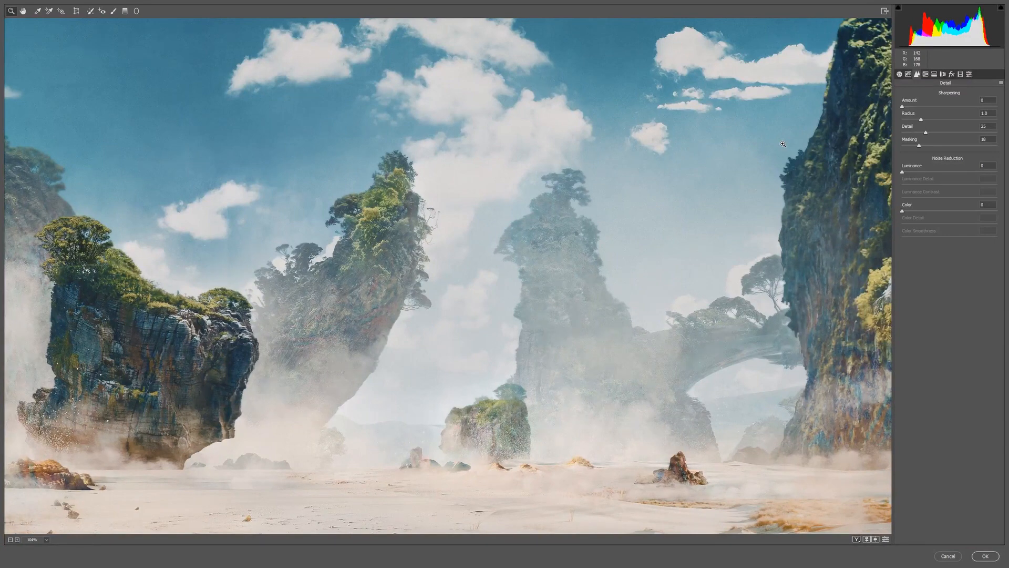
# - Examine the sky, clouds and foliage of the large cliff at close range in the Camera Raw preview
pyautogui.scroll(1, 534, 258)
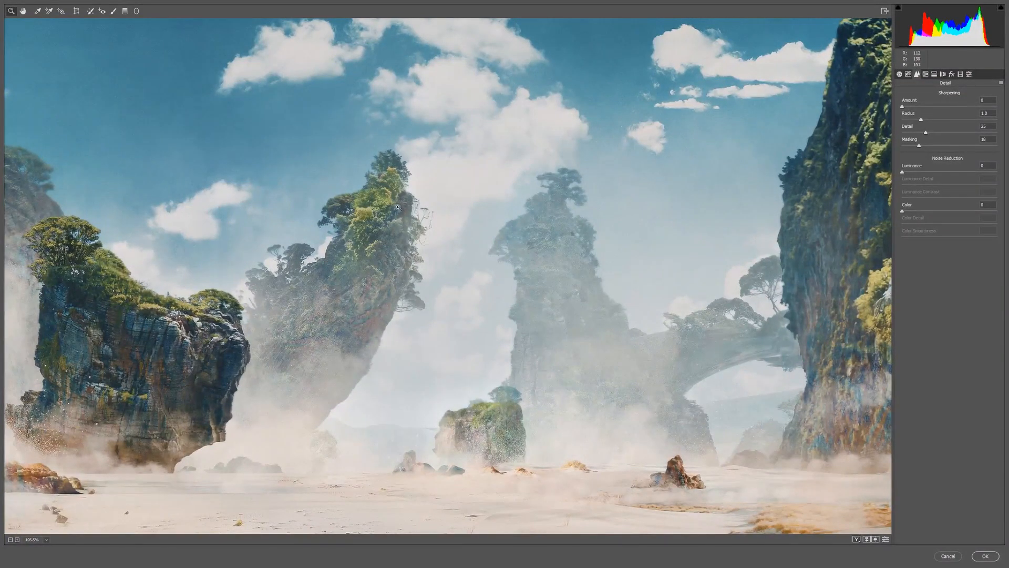
pyautogui.scroll(-4, 398, 207)
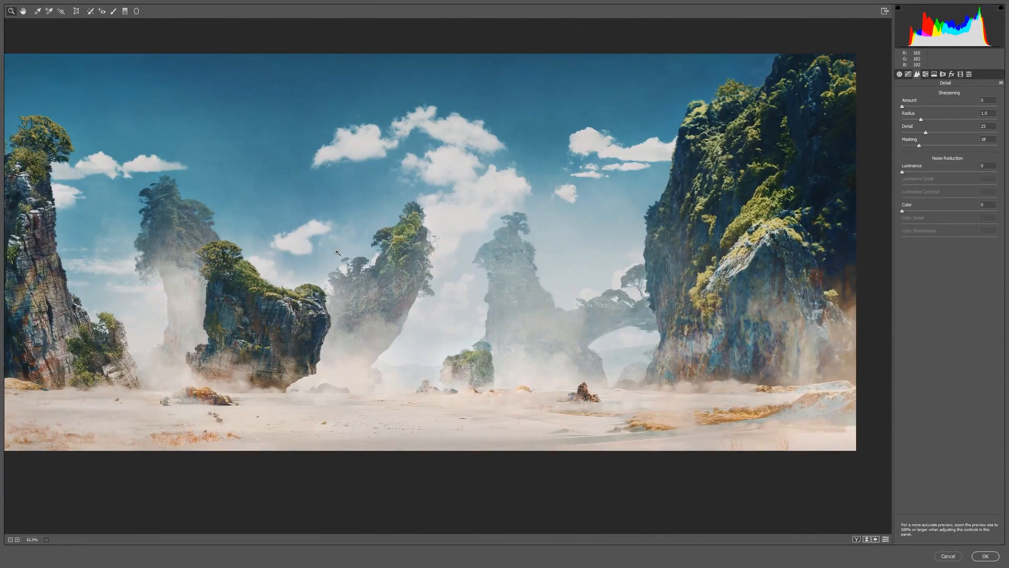
pyautogui.scroll(8, 589, 169)
pyautogui.scroll(2, 589, 168)
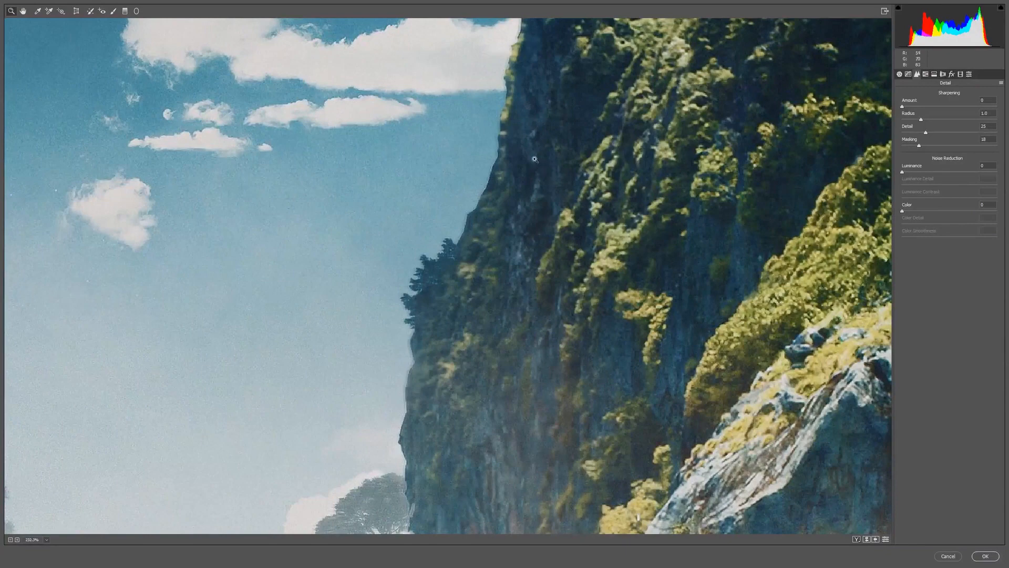
pyautogui.click(536, 161)
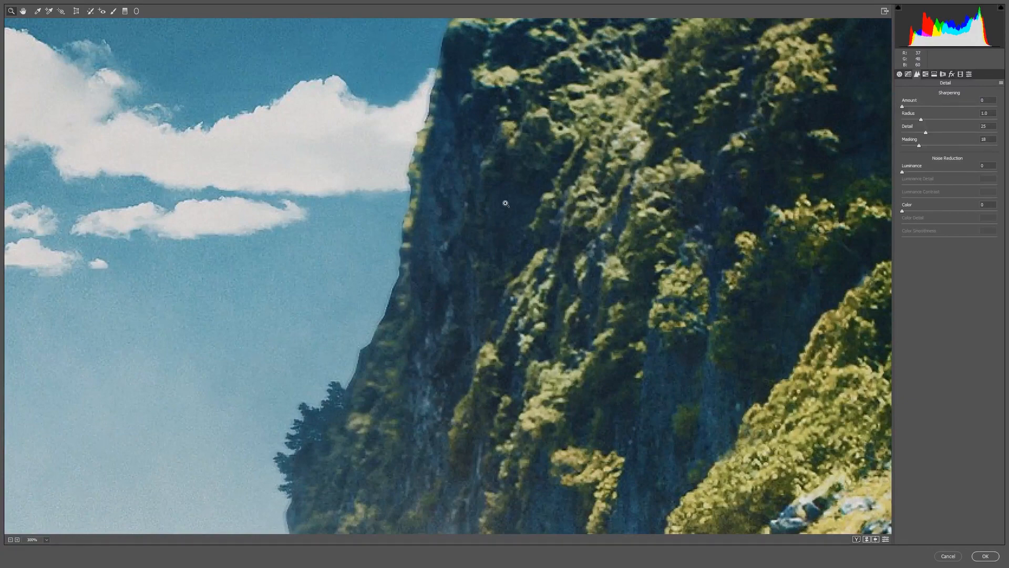
pyautogui.moveTo(505, 203); pyautogui.dragTo(603, 206)
pyautogui.moveTo(551, 260); pyautogui.dragTo(555, 259)
pyautogui.moveTo(641, 168); pyautogui.dragTo(614, 184)
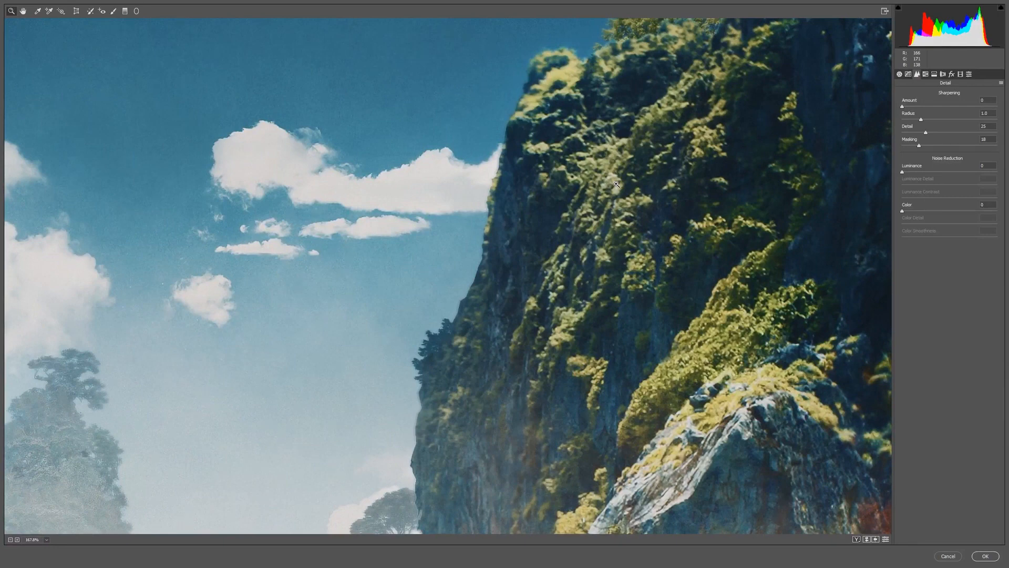
pyautogui.moveTo(764, 180); pyautogui.dragTo(666, 279)
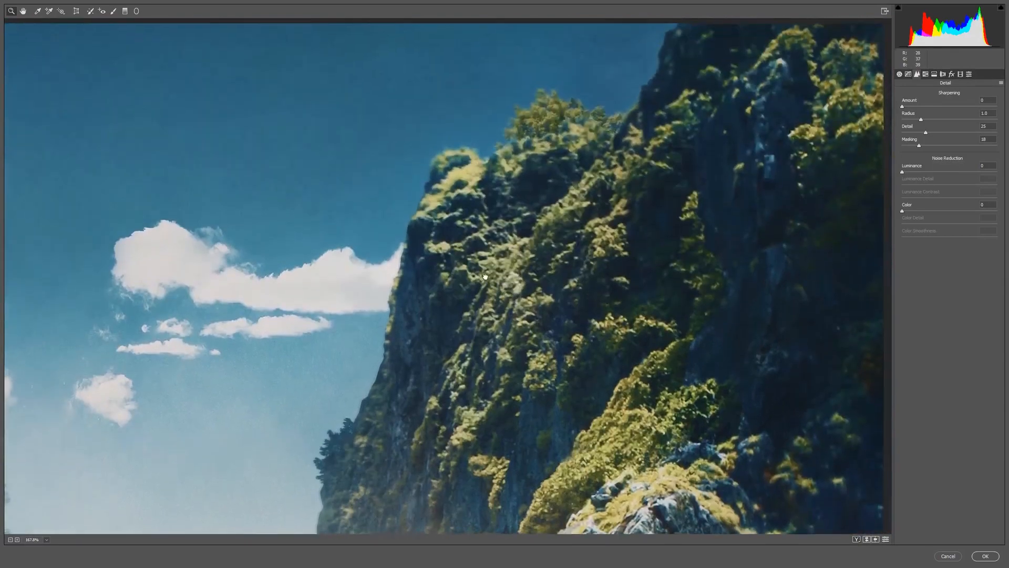
pyautogui.scroll(-3, 375, 251)
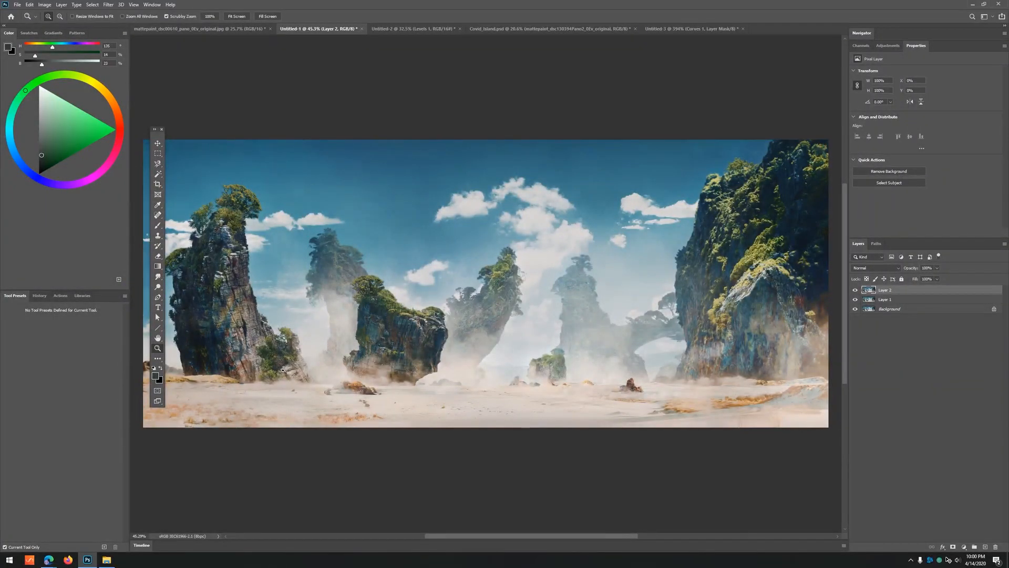
# - Deselect Layer 2 and look through the open documents to bring up Covid_Island.psd
pyautogui.click(879, 363)
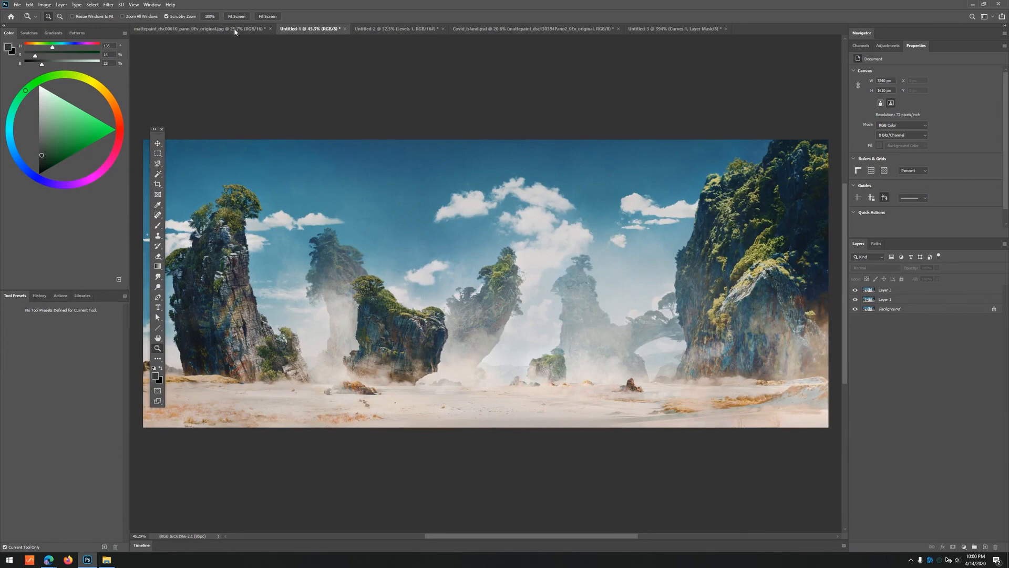
pyautogui.click(440, 29)
pyautogui.click(667, 28)
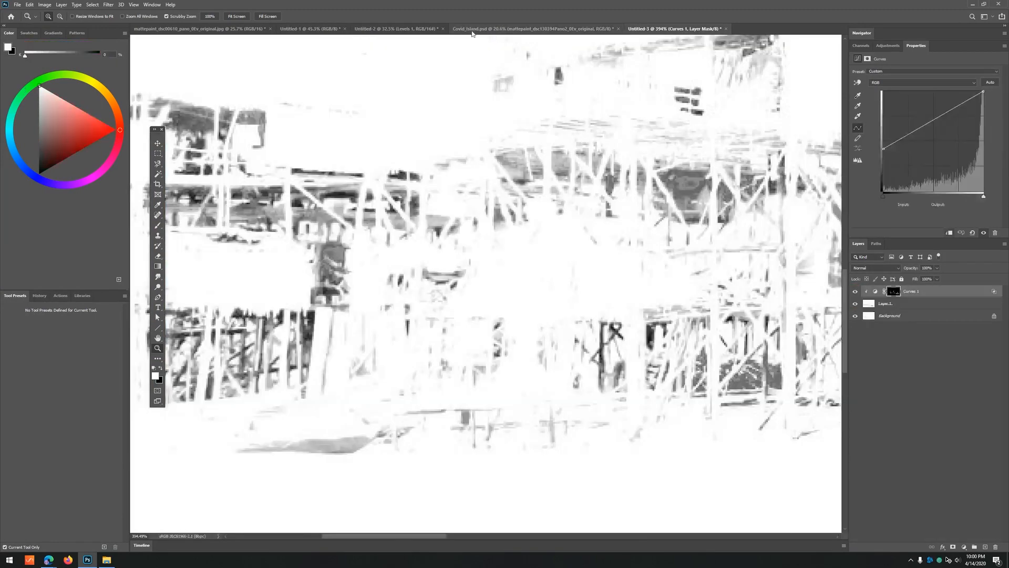
pyautogui.click(195, 30)
pyautogui.click(483, 29)
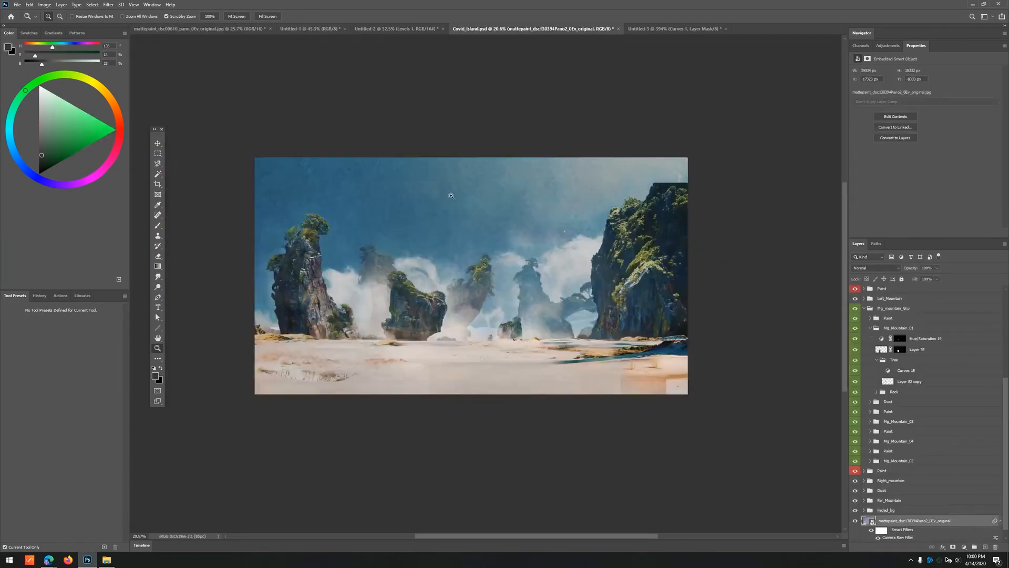
pyautogui.moveTo(463, 300); pyautogui.dragTo(468, 271)
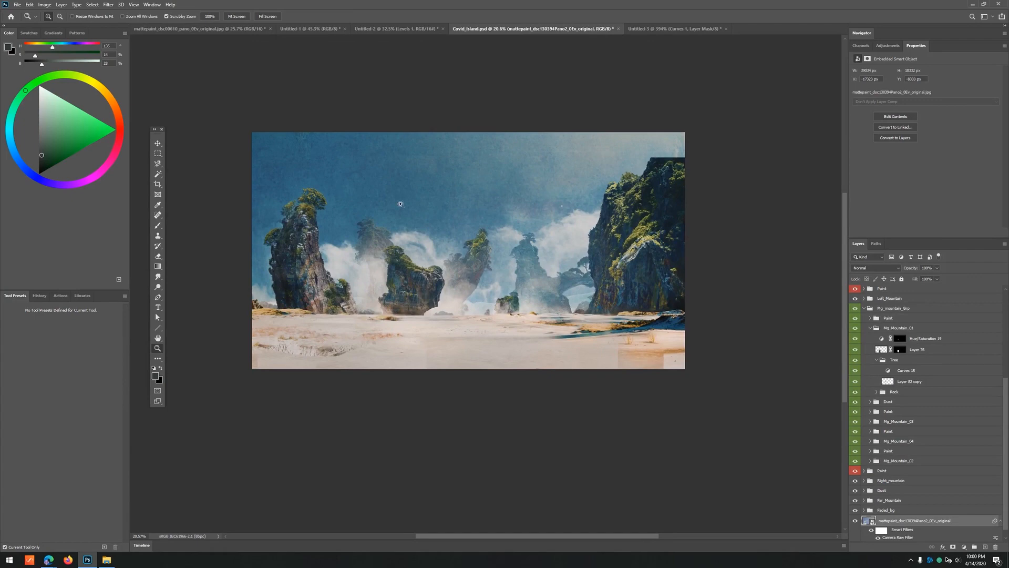
# - Revert Covid_Island.psd to its original opening snapshot in the document history
pyautogui.click(45, 296)
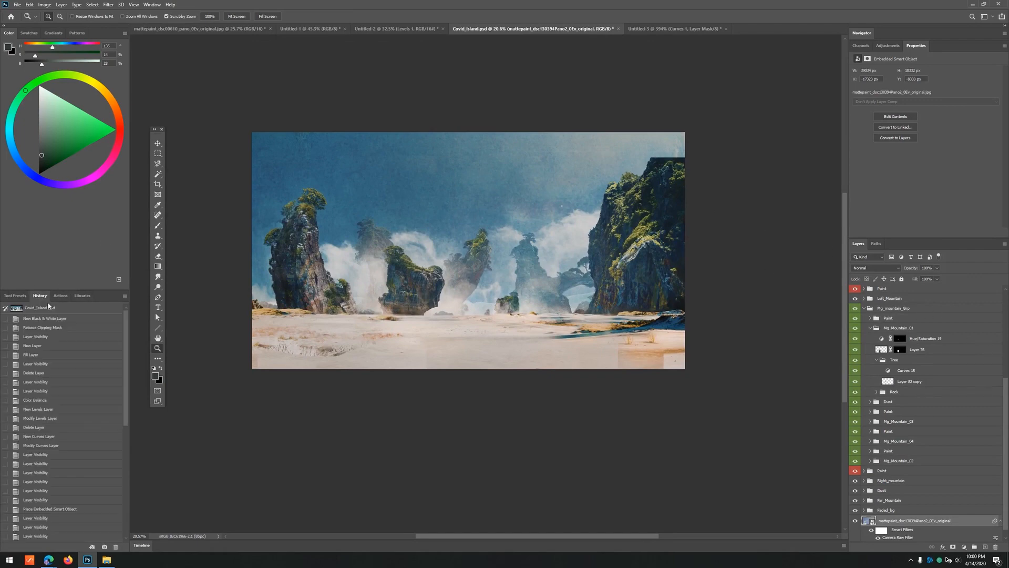
pyautogui.click(49, 308)
pyautogui.click(16, 296)
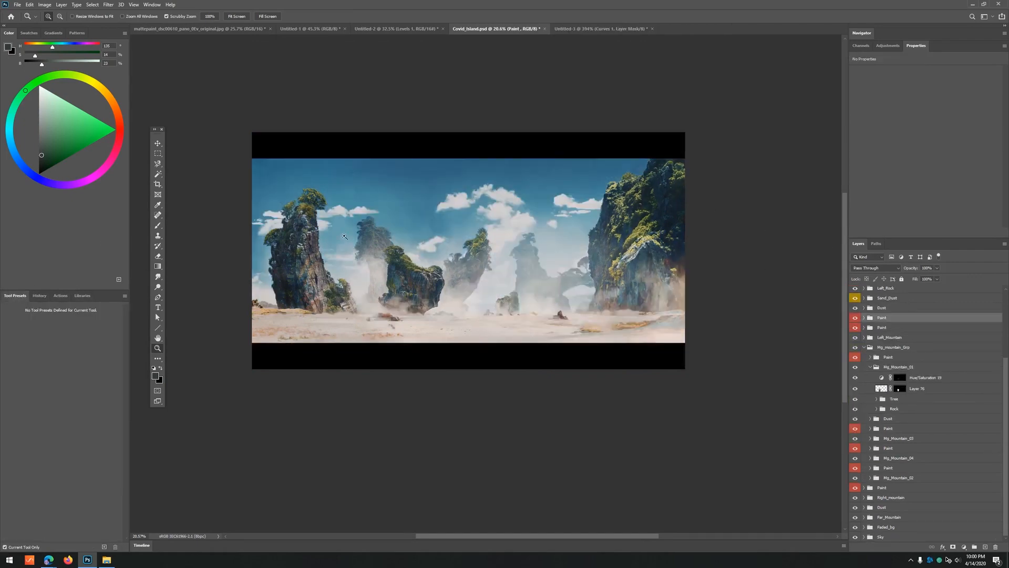
# - Examine the rock texture, painted colours and dust on the left and middle mountains of the island painting
pyautogui.scroll(8, 367, 260)
pyautogui.press('b')
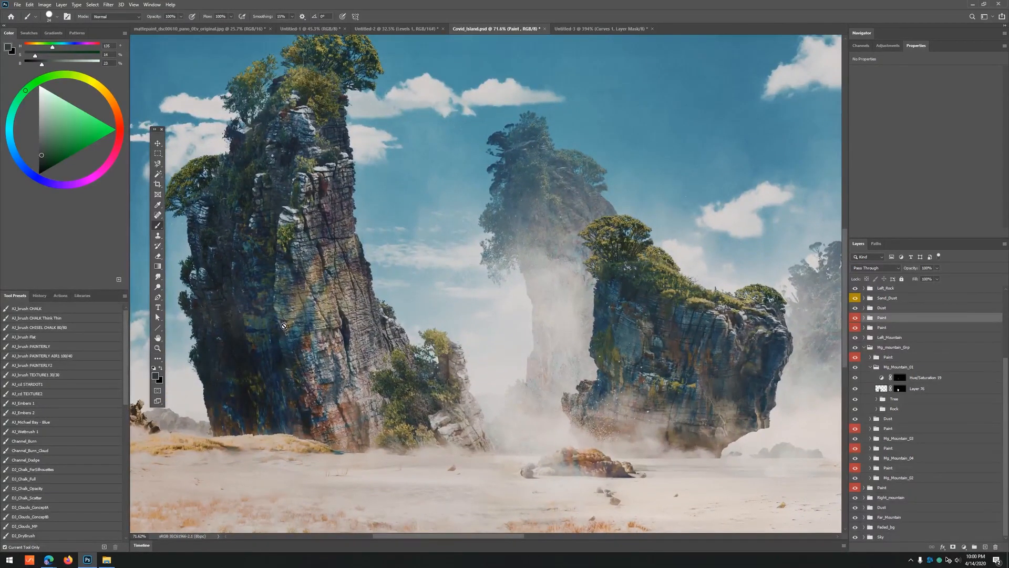
pyautogui.moveTo(257, 314); pyautogui.dragTo(288, 277)
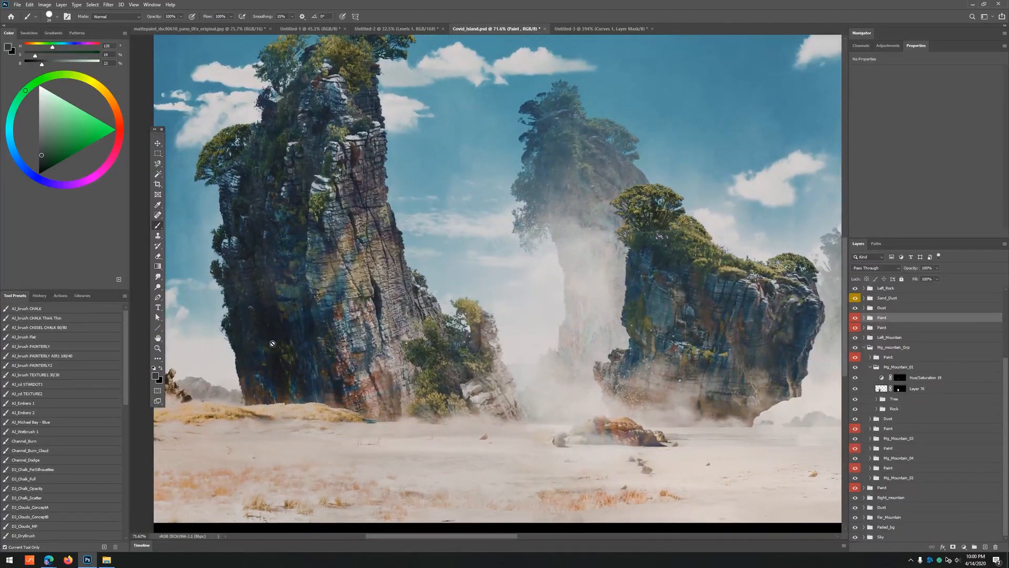
pyautogui.press('z')
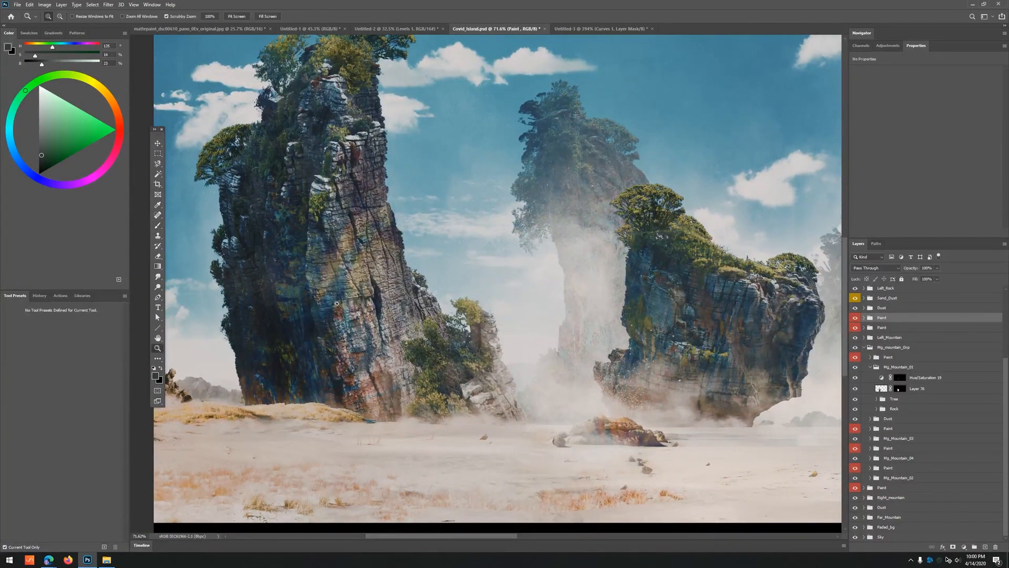
pyautogui.moveTo(337, 303)
pyautogui.mouseDown()
pyautogui.moveTo(279, 297)
pyautogui.moveTo(341, 302)
pyautogui.moveTo(541, 408)
pyautogui.mouseUp()
pyautogui.moveTo(489, 337); pyautogui.dragTo(411, 295)
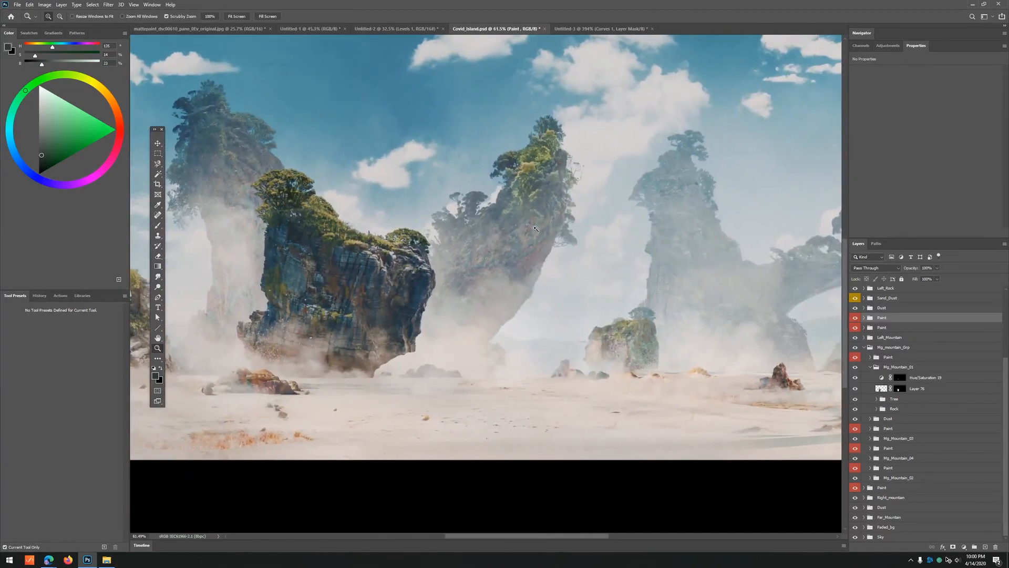
pyautogui.moveTo(245, 285); pyautogui.dragTo(566, 296)
pyautogui.moveTo(330, 266)
pyautogui.mouseDown()
pyautogui.moveTo(402, 274)
pyautogui.moveTo(337, 258)
pyautogui.mouseUp()
pyautogui.moveTo(737, 297); pyautogui.dragTo(641, 278)
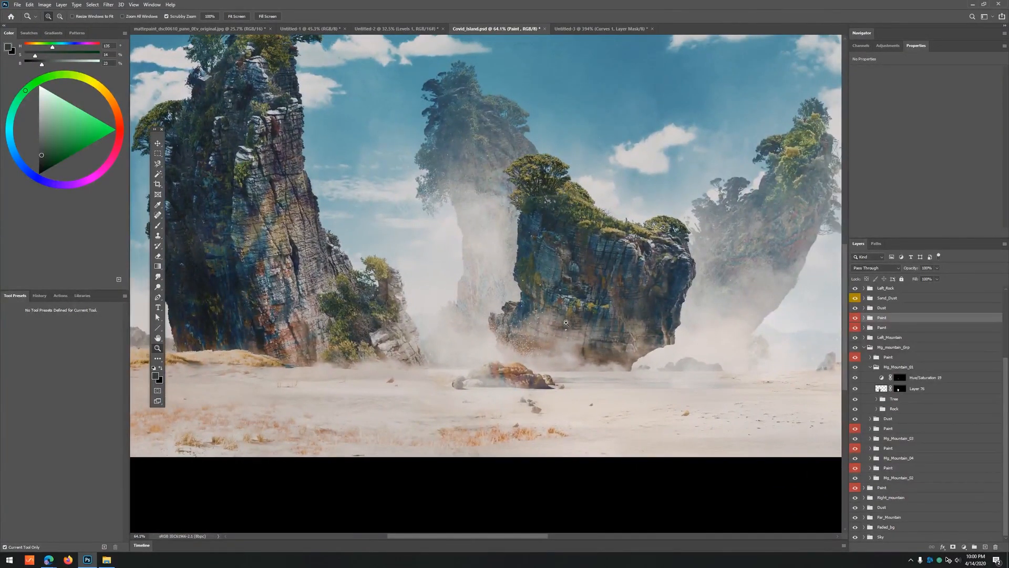
pyautogui.scroll(5, 657, 296)
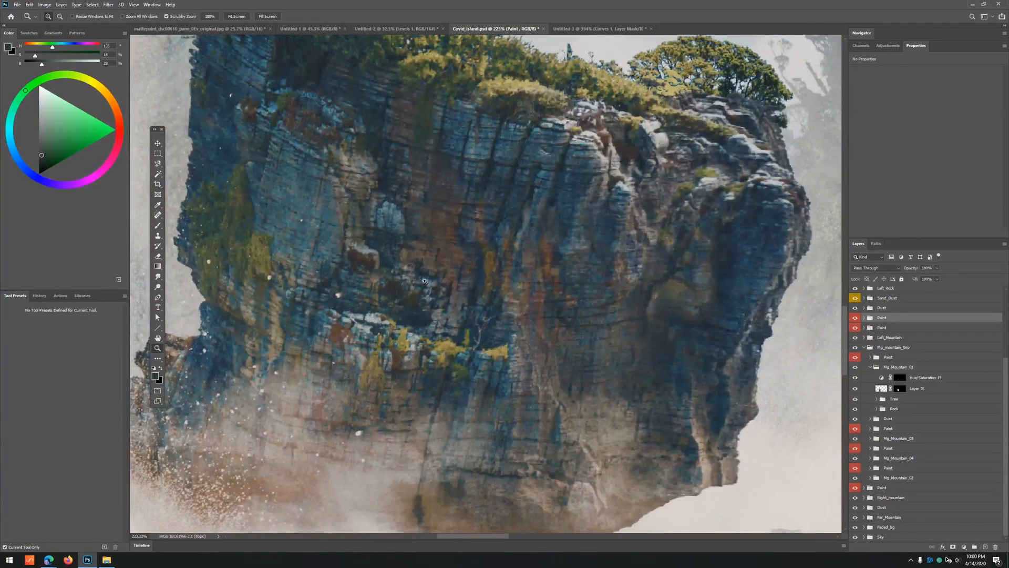
pyautogui.scroll(-5, 475, 325)
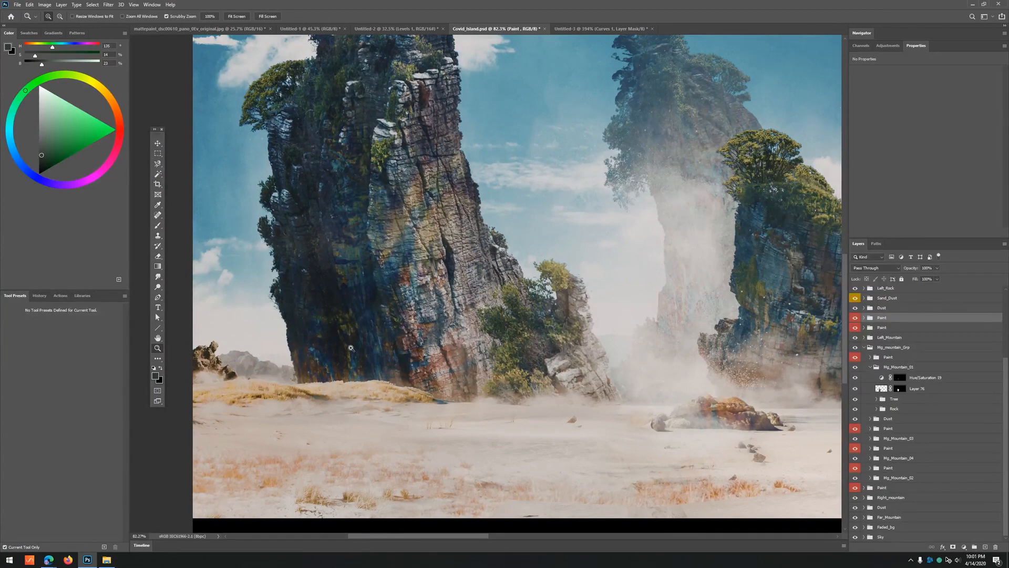
pyautogui.moveTo(378, 254); pyautogui.dragTo(360, 253)
pyautogui.moveTo(360, 252); pyautogui.dragTo(285, 257)
pyautogui.press('b')
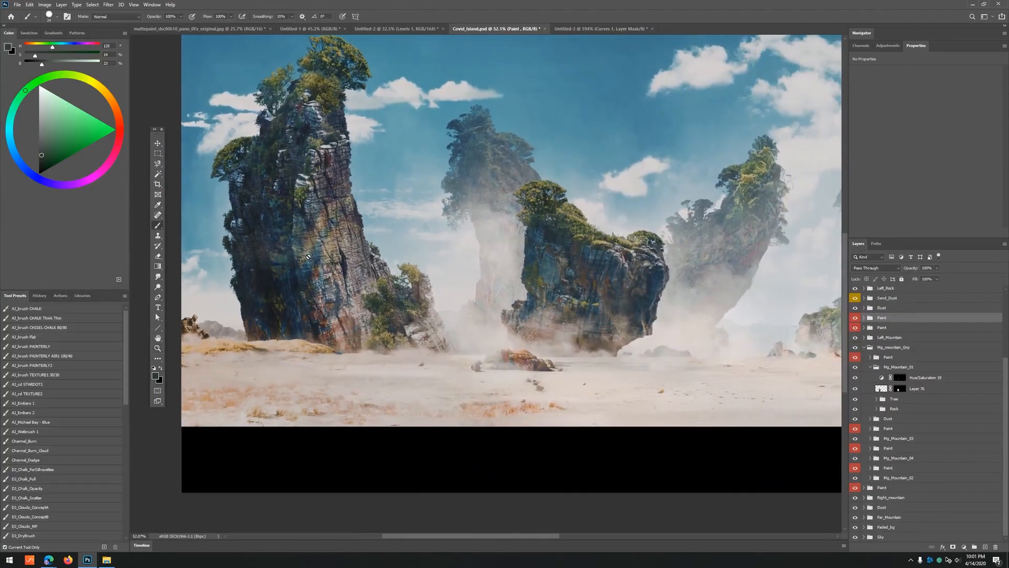
# - Inspect the painted rock face and misty base of the large cliff on the painting's right side up close
pyautogui.press('v')
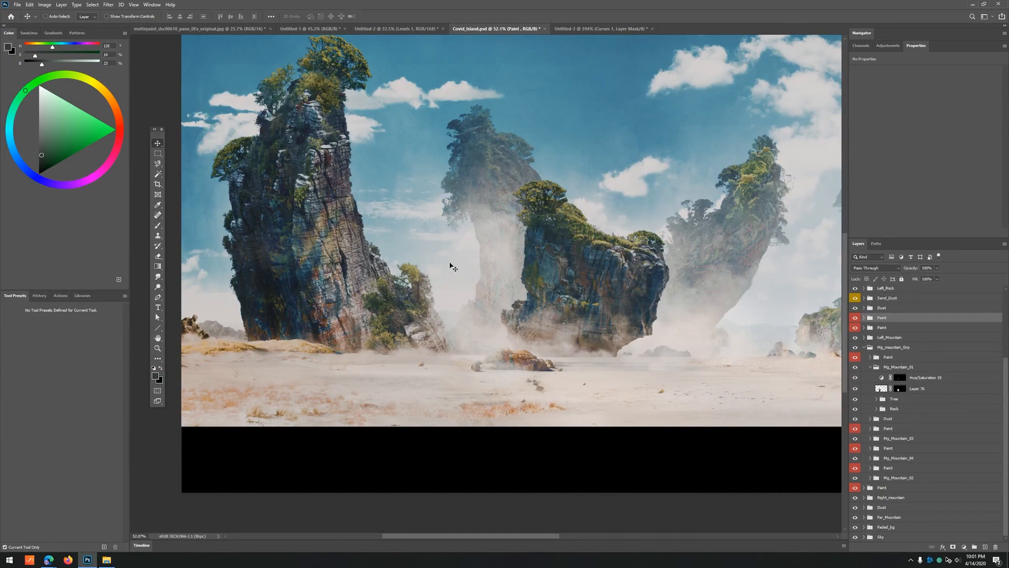
pyautogui.moveTo(675, 311); pyautogui.dragTo(336, 288)
pyautogui.moveTo(820, 254); pyautogui.dragTo(569, 216)
pyautogui.press('z')
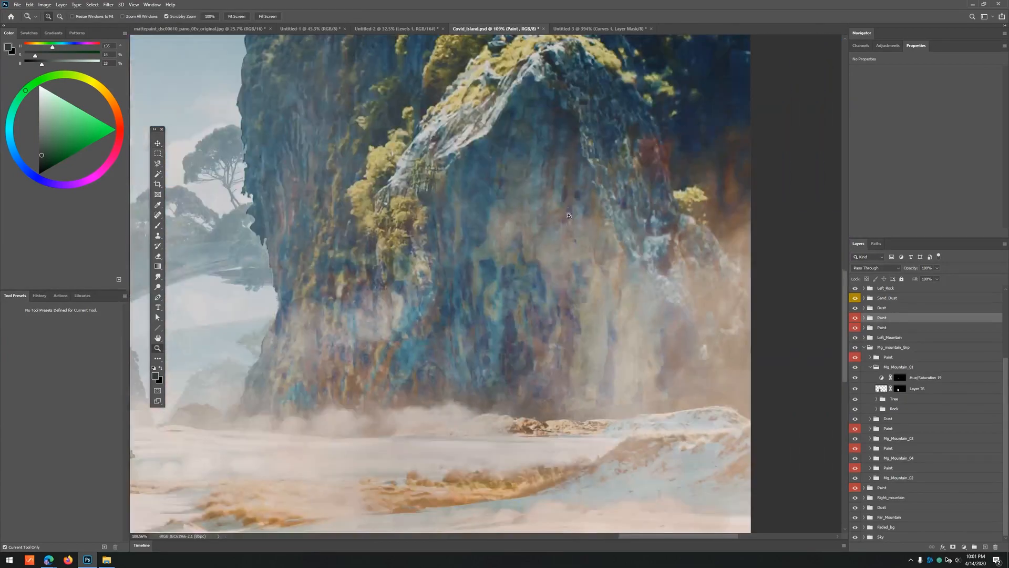
pyautogui.moveTo(472, 191); pyautogui.dragTo(546, 202)
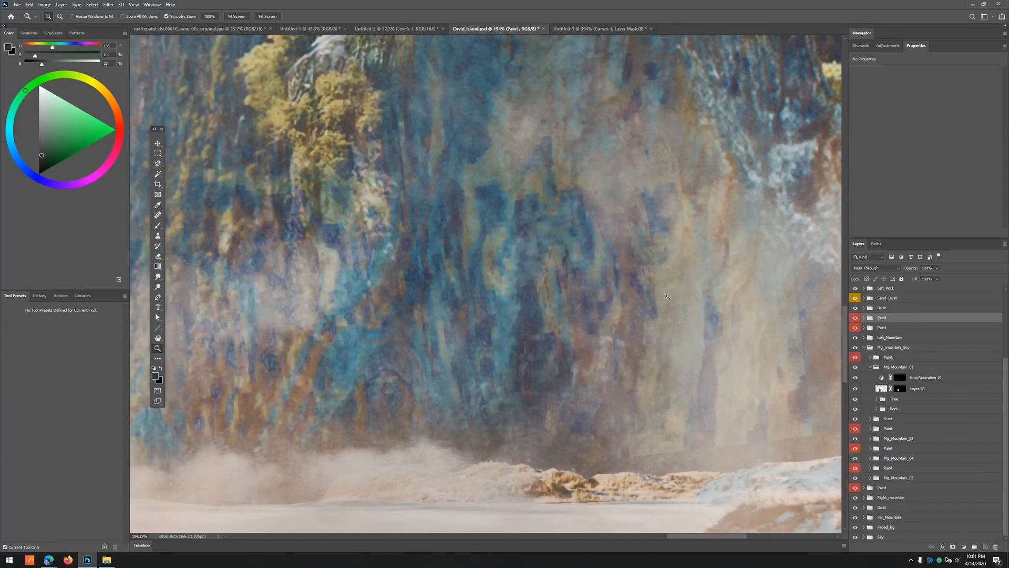
pyautogui.moveTo(667, 295); pyautogui.dragTo(520, 309)
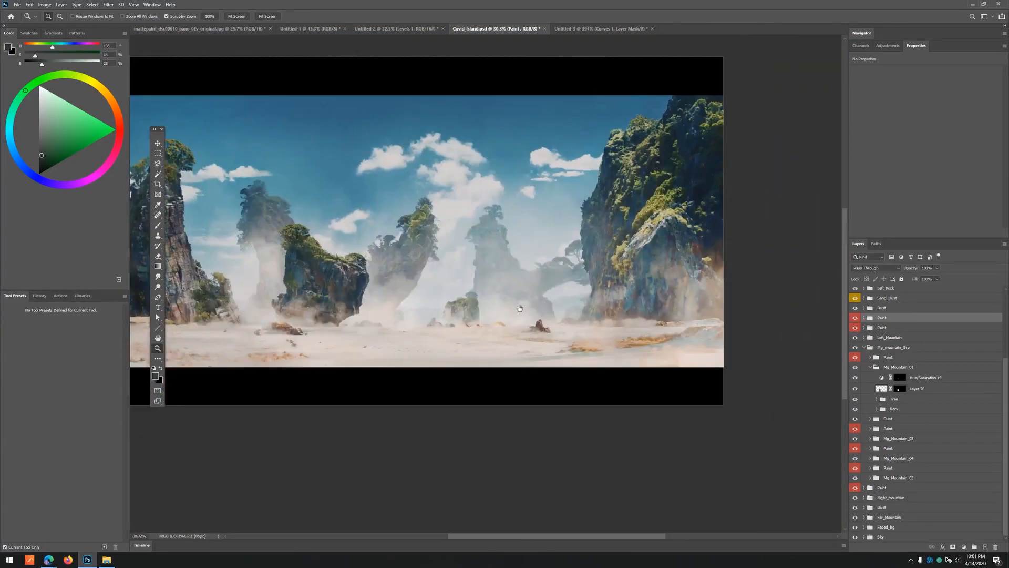
# - Check which layers lie under the sandy foreground and review the whole letterboxed composition
pyautogui.keyDown('ctrl'); pyautogui.rightClick(407, 342); pyautogui.keyUp('ctrl')
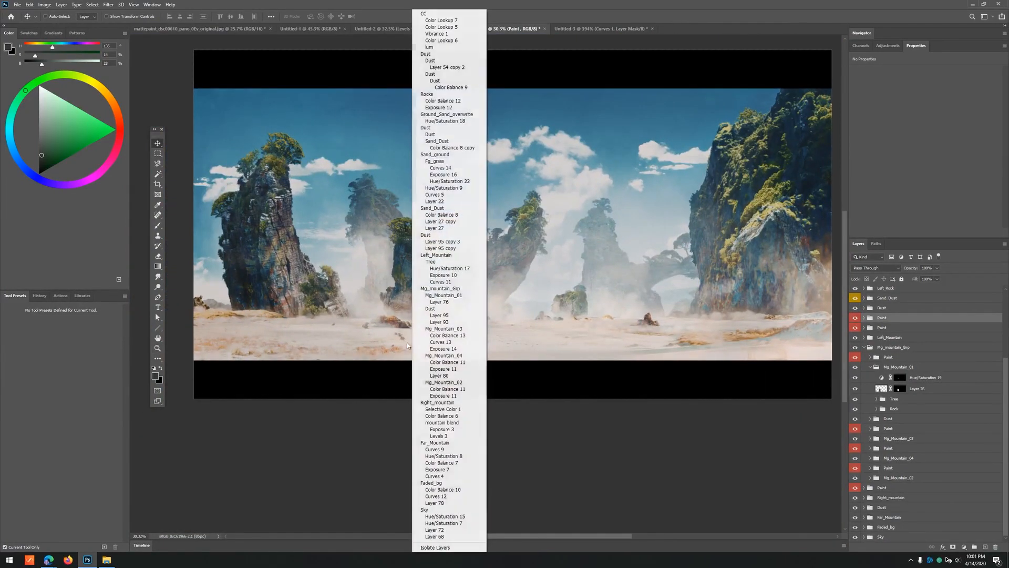
pyautogui.click(377, 339)
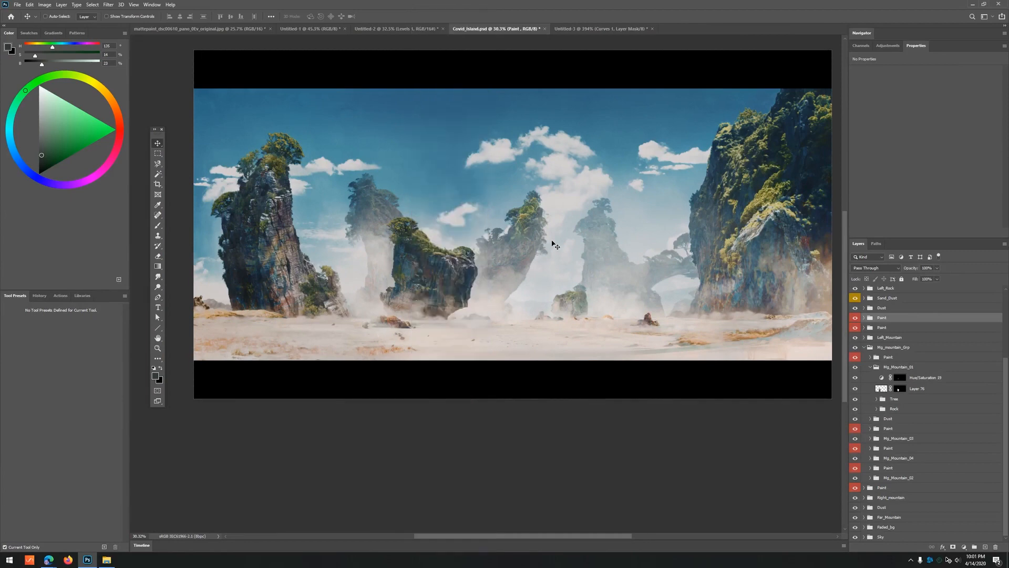
pyautogui.press('z')
pyautogui.keyDown('alt'); pyautogui.click(570, 244); pyautogui.keyUp('alt')
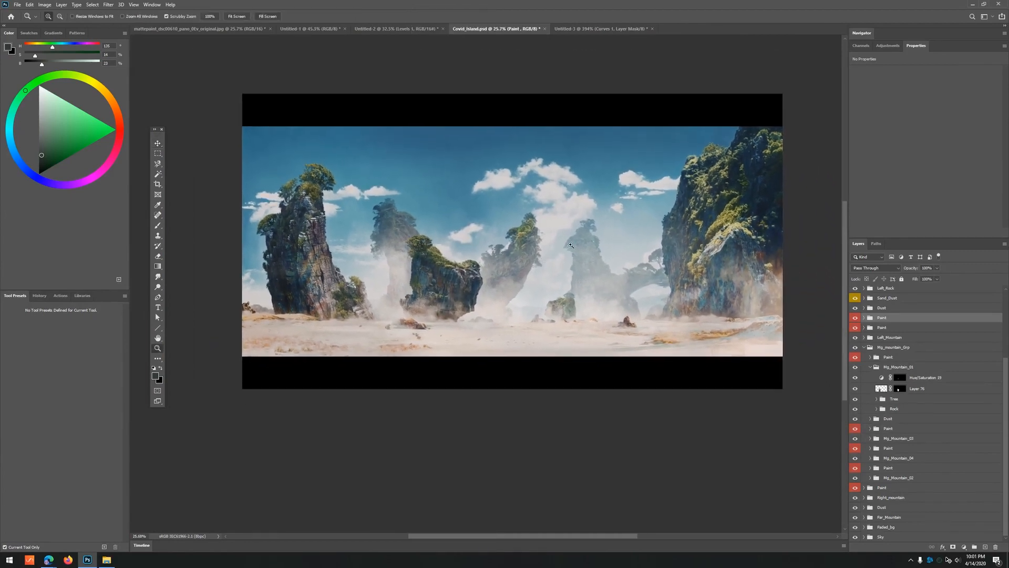
pyautogui.moveTo(520, 302); pyautogui.dragTo(513, 279)
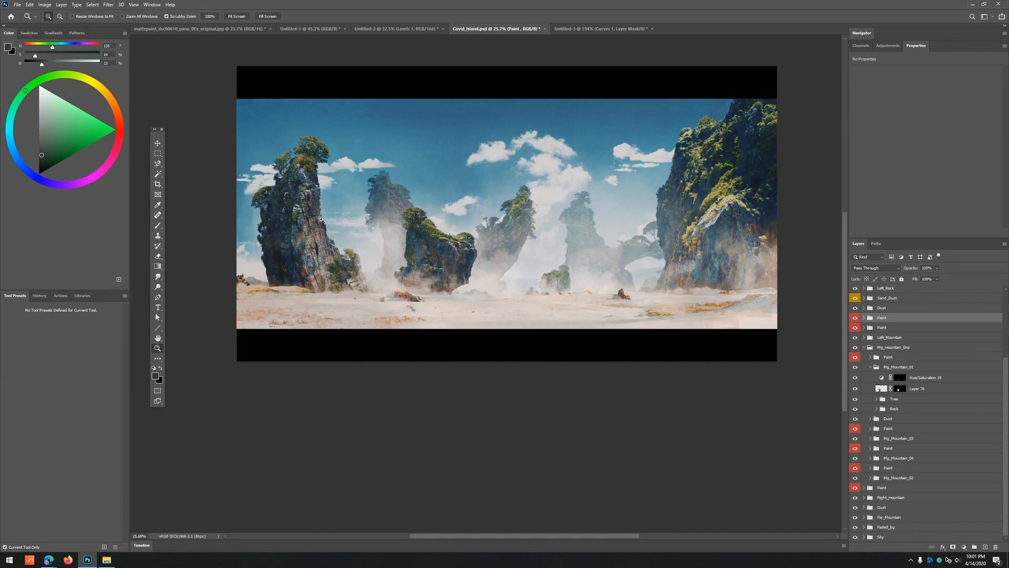
pyautogui.moveTo(367, 251); pyautogui.dragTo(423, 297)
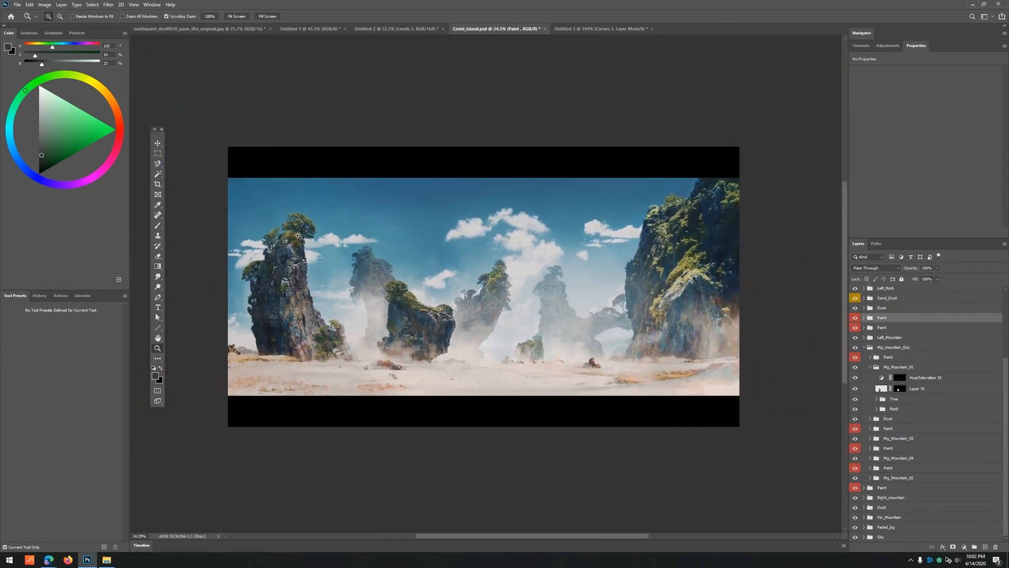
# - Add an empty layer above the 2.35 framing layer at the top of the layer stack
pyautogui.press('b')
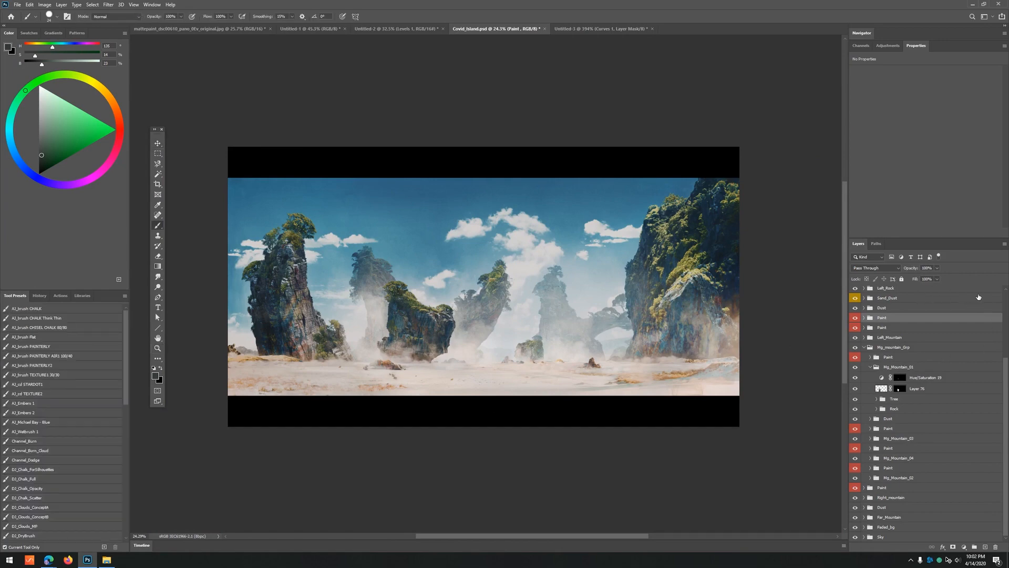
pyautogui.scroll(5, 994, 298)
pyautogui.click(925, 290)
pyautogui.click(986, 547)
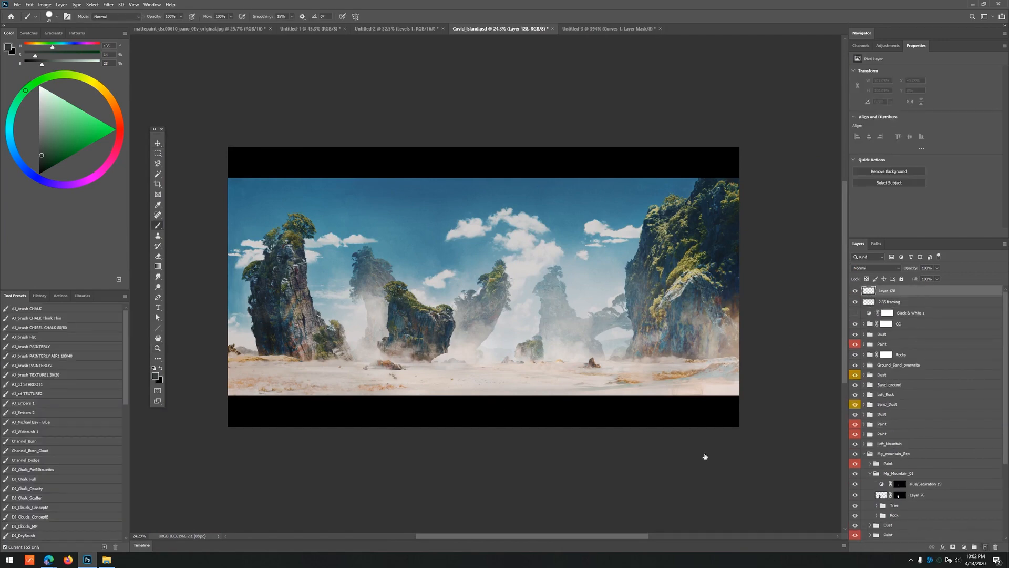
# - Pick a fully saturated red as the brush colour and reduce the brush size for annotating
pyautogui.press('z')
pyautogui.press('b')
pyautogui.moveTo(358, 307); pyautogui.dragTo(313, 313)
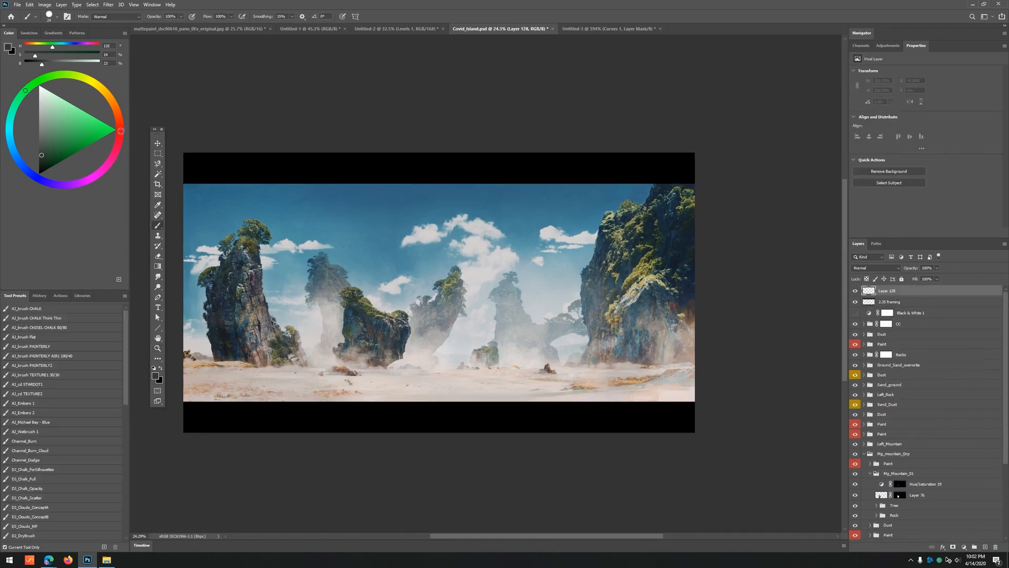
pyautogui.click(121, 131)
pyautogui.click(116, 129)
pyautogui.press('[')
pyautogui.press('[')
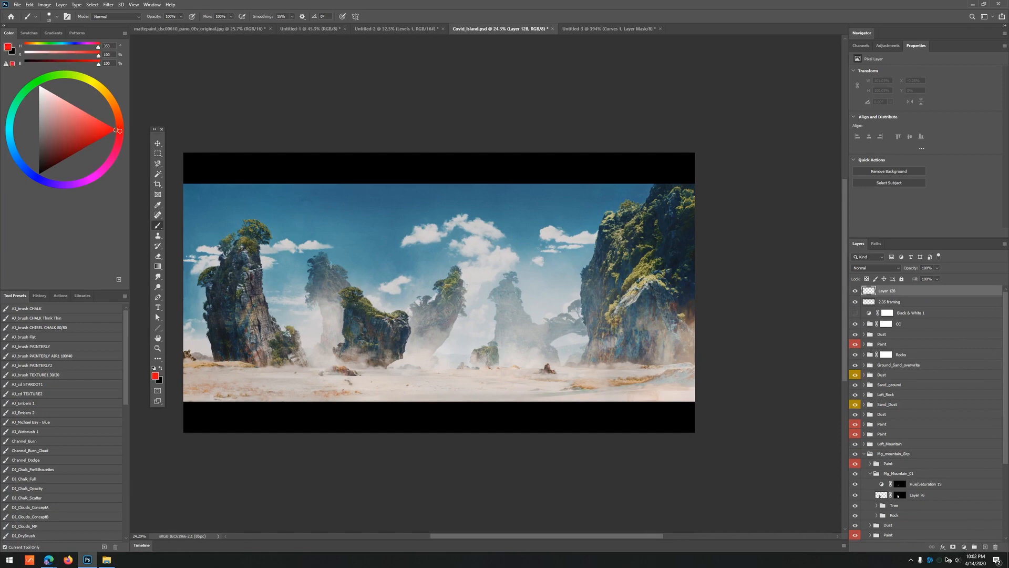
pyautogui.moveTo(318, 251); pyautogui.dragTo(371, 291)
pyautogui.hotkey('ctrl', 'z')
pyautogui.moveTo(320, 256)
pyautogui.mouseDown()
pyautogui.moveTo(349, 285)
pyautogui.moveTo(408, 305)
pyautogui.moveTo(455, 271)
pyautogui.mouseUp()
pyautogui.scroll(5, 415, 238)
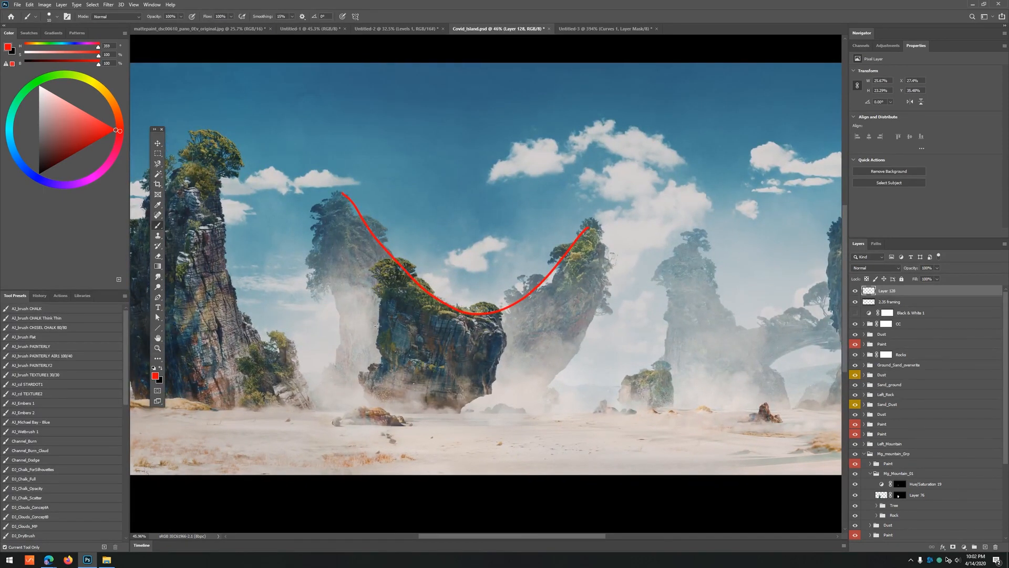
pyautogui.hotkey('ctrl', 'z')
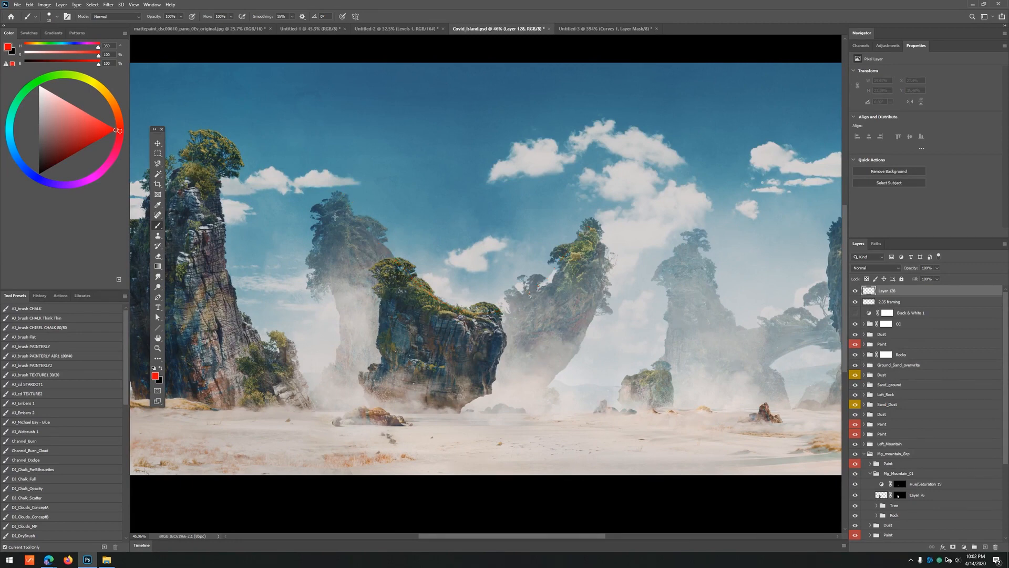
# - Sketch red flow curves down the left mountain, across the middle mountains' tops, and from the misty rock to the large cliff
pyautogui.moveTo(332, 199); pyautogui.dragTo(403, 268)
pyautogui.moveTo(405, 270)
pyautogui.mouseDown()
pyautogui.moveTo(466, 305)
pyautogui.moveTo(501, 307)
pyautogui.moveTo(586, 225)
pyautogui.mouseUp()
pyautogui.press('z')
pyautogui.moveTo(578, 263)
pyautogui.mouseDown()
pyautogui.moveTo(504, 284)
pyautogui.moveTo(529, 281)
pyautogui.mouseUp()
pyautogui.press('b')
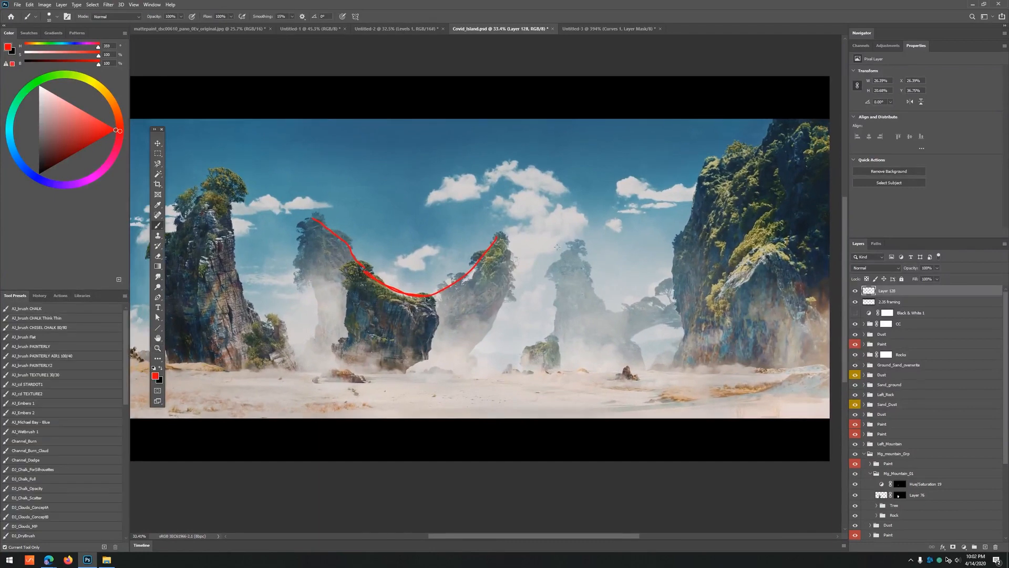
pyautogui.moveTo(586, 248)
pyautogui.mouseDown()
pyautogui.moveTo(630, 305)
pyautogui.moveTo(678, 257)
pyautogui.mouseUp()
pyautogui.moveTo(233, 193); pyautogui.dragTo(300, 358)
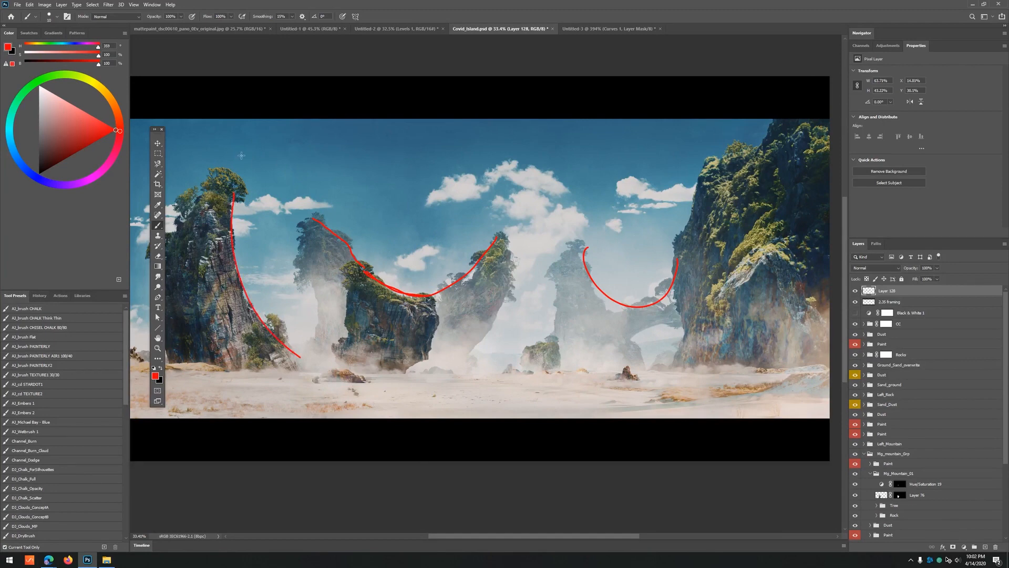
pyautogui.scroll(-2, 249, 167)
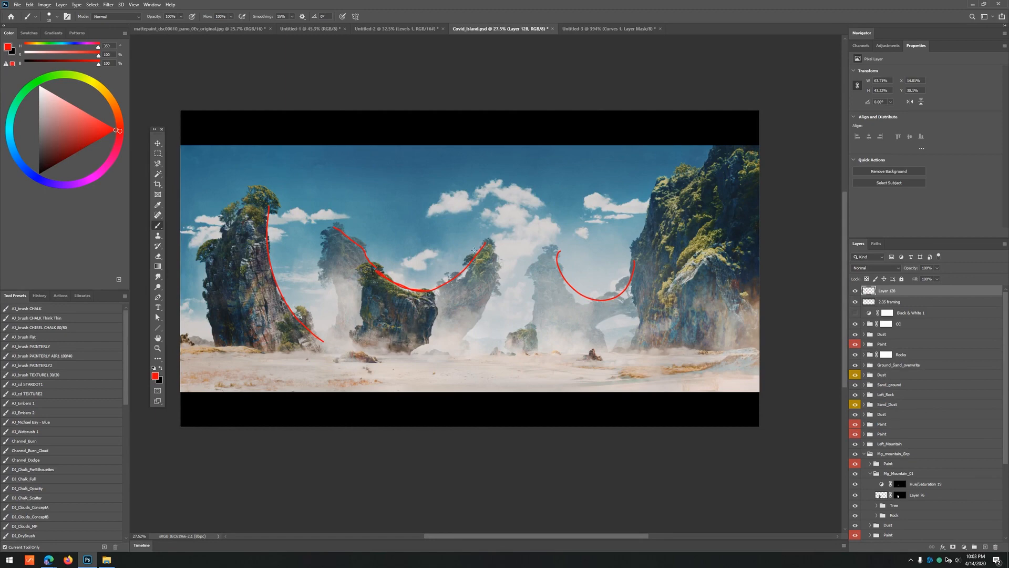
# - Draw a horizontal and a vertical red guide line crossing near the centre of the painting
pyautogui.moveTo(471, 277)
pyautogui.mouseDown()
pyautogui.moveTo(720, 278)
pyautogui.moveTo(118, 277)
pyautogui.mouseUp()
pyautogui.moveTo(526, 280)
pyautogui.mouseDown()
pyautogui.moveTo(535, 277)
pyautogui.moveTo(528, 427)
pyautogui.mouseUp()
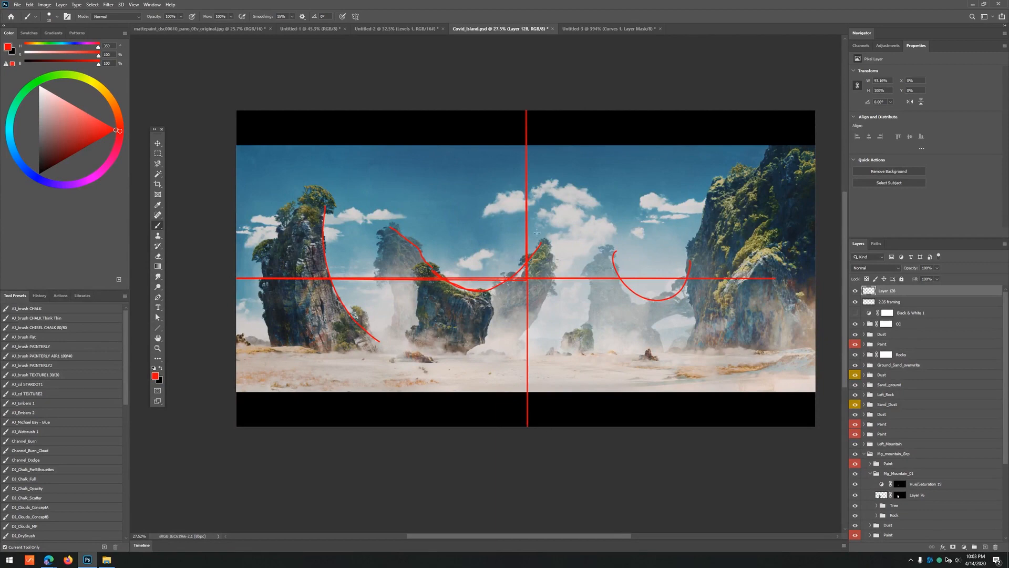
pyautogui.moveTo(560, 213)
pyautogui.mouseDown()
pyautogui.moveTo(472, 206)
pyautogui.moveTo(526, 218)
pyautogui.mouseUp()
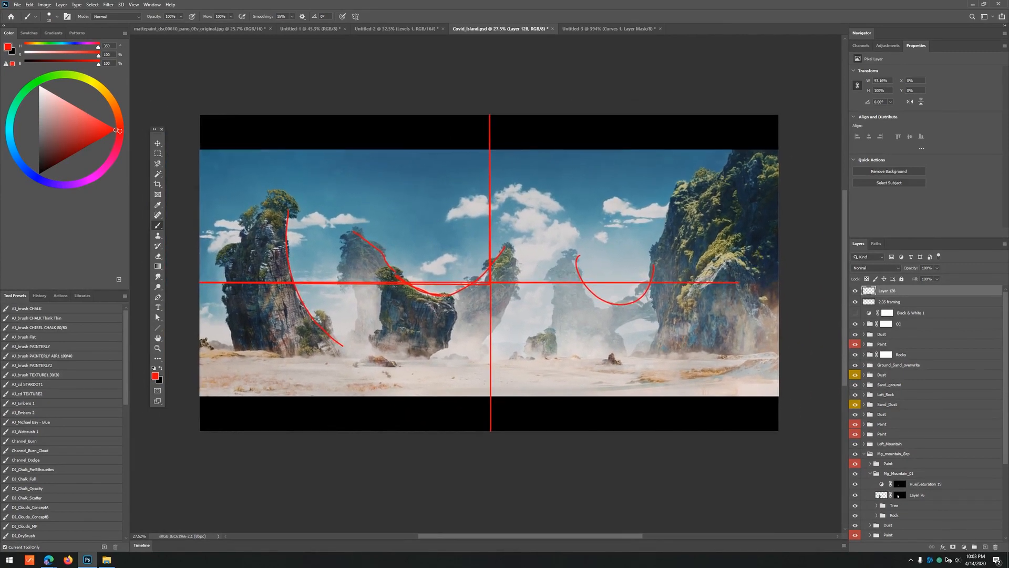
# - Add short red strokes on both sides of the guide lines, angled toward the crossing at the centre
pyautogui.moveTo(480, 268)
pyautogui.mouseDown()
pyautogui.moveTo(492, 271)
pyautogui.moveTo(494, 302)
pyautogui.moveTo(487, 287)
pyautogui.mouseUp()
pyautogui.moveTo(429, 242); pyautogui.dragTo(447, 280)
pyautogui.moveTo(401, 252); pyautogui.dragTo(409, 274)
pyautogui.moveTo(356, 262); pyautogui.dragTo(373, 280)
pyautogui.moveTo(304, 256); pyautogui.dragTo(322, 275)
pyautogui.moveTo(289, 258); pyautogui.dragTo(308, 272)
pyautogui.moveTo(600, 260); pyautogui.dragTo(589, 277)
pyautogui.moveTo(559, 263); pyautogui.dragTo(550, 277)
pyautogui.moveTo(654, 263); pyautogui.dragTo(642, 277)
pyautogui.moveTo(717, 263); pyautogui.dragTo(698, 277)
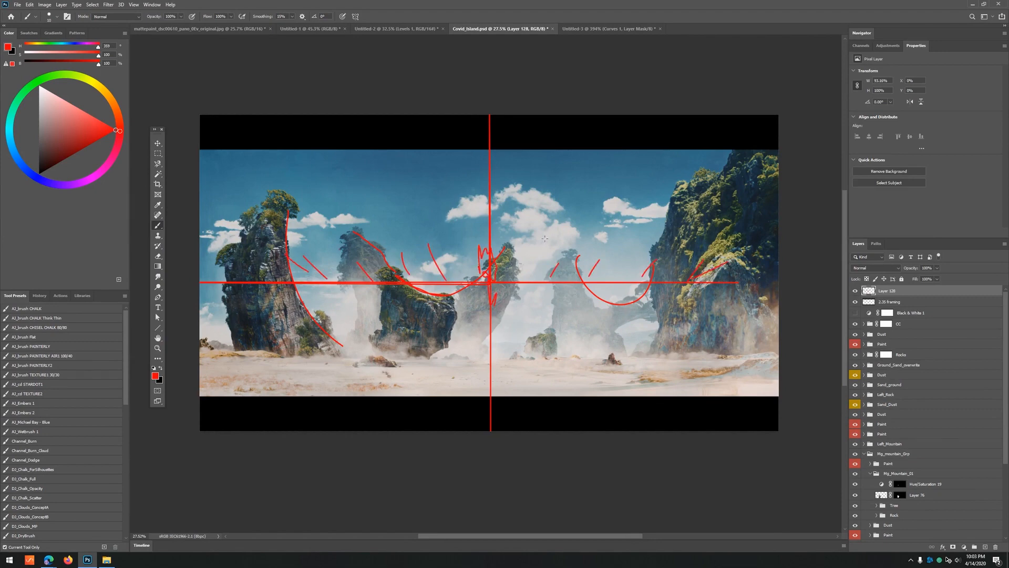
# - Mark the sky above the mountains with long, nearly horizontal red lines and short strokes beside them
pyautogui.moveTo(224, 185); pyautogui.dragTo(446, 199)
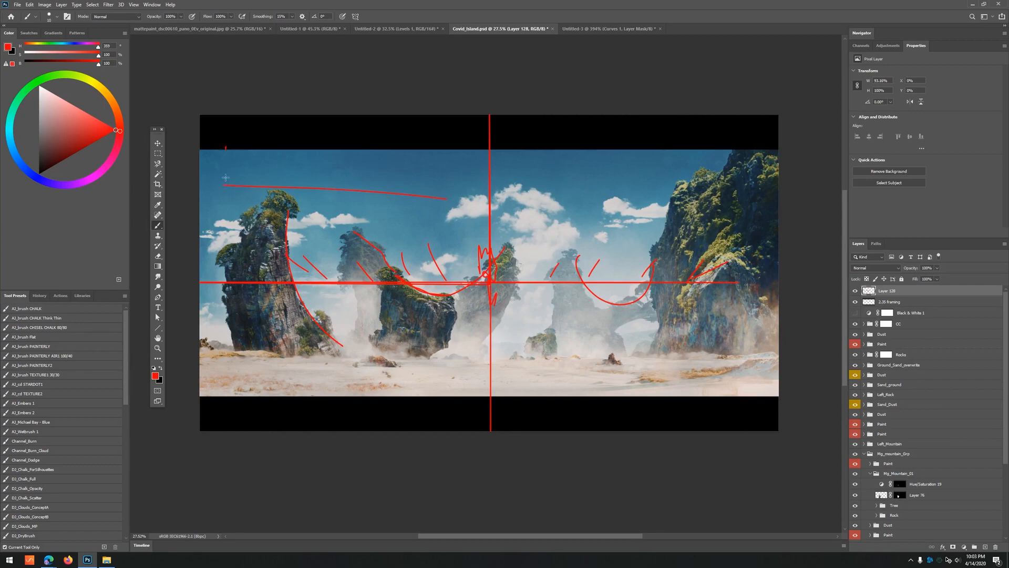
pyautogui.moveTo(226, 178); pyautogui.dragTo(226, 193)
pyautogui.moveTo(473, 151); pyautogui.dragTo(432, 197)
pyautogui.moveTo(500, 203); pyautogui.dragTo(735, 214)
pyautogui.moveTo(540, 153); pyautogui.dragTo(538, 193)
# - Clear all red marks from the annotation layer and remove the selection
pyautogui.hotkey('ctrl', 'a')
pyautogui.press('Delete')
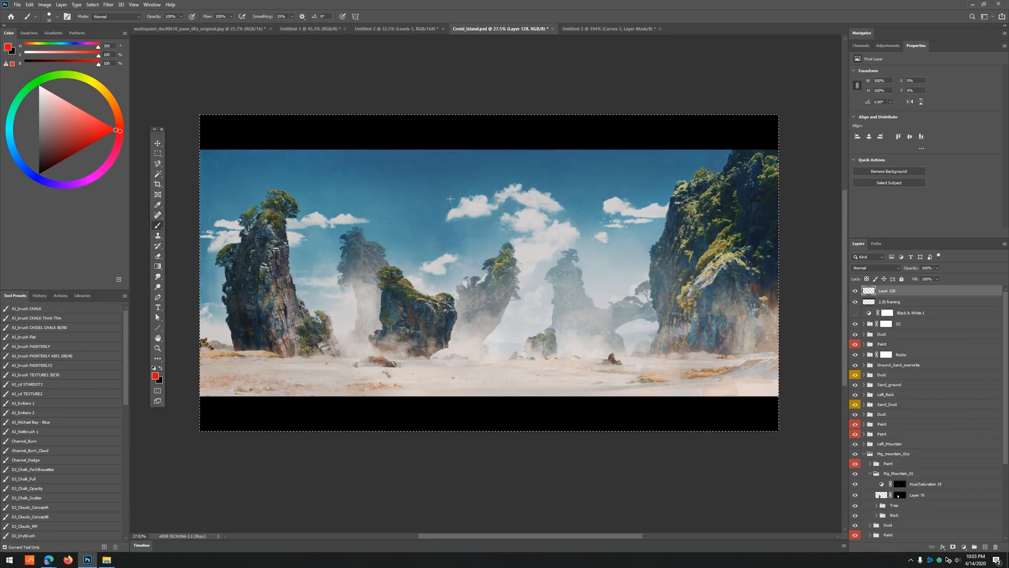
pyautogui.hotkey('ctrl', 'd')
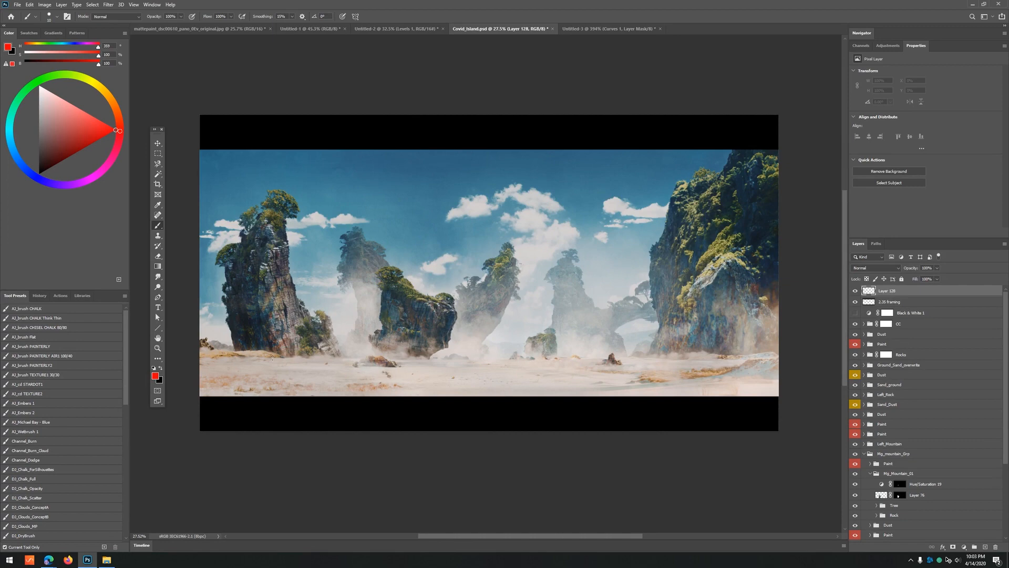
# - Sketch red outlines around the left mountain and a long line across the sand toward the centre
pyautogui.moveTo(273, 198)
pyautogui.mouseDown()
pyautogui.moveTo(215, 336)
pyautogui.moveTo(316, 247)
pyautogui.moveTo(244, 223)
pyautogui.mouseUp()
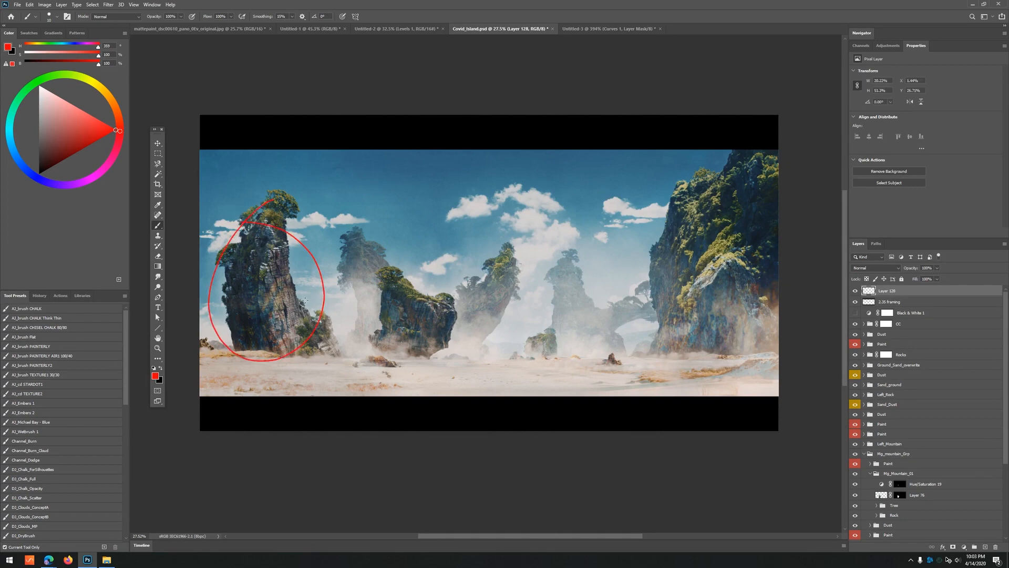
pyautogui.hotkey('ctrl', 'z')
pyautogui.moveTo(296, 297)
pyautogui.mouseDown()
pyautogui.moveTo(276, 113)
pyautogui.moveTo(195, 274)
pyautogui.moveTo(232, 384)
pyautogui.moveTo(259, 396)
pyautogui.moveTo(296, 316)
pyautogui.mouseUp()
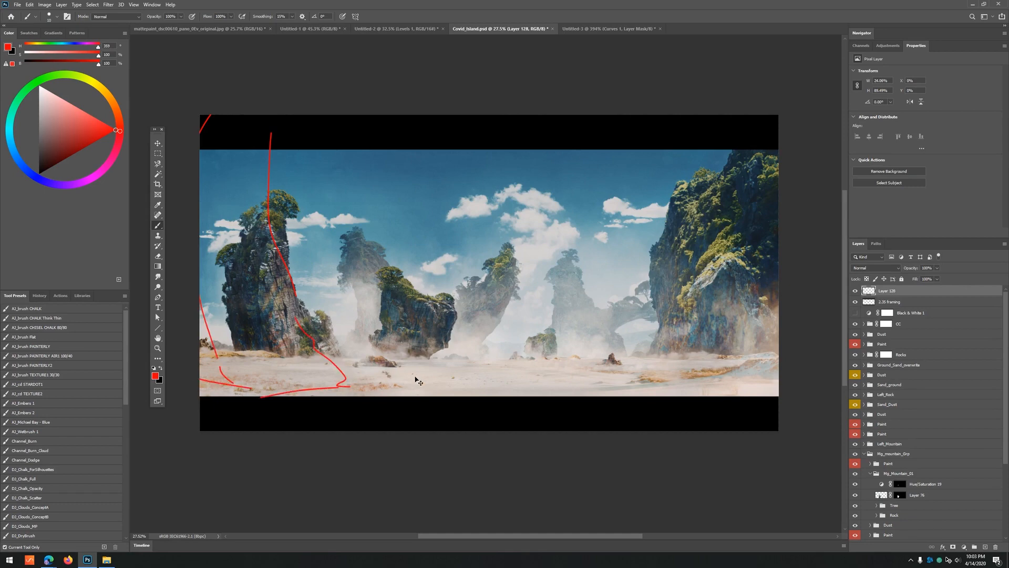
pyautogui.hotkey('ctrl', 'z')
pyautogui.moveTo(311, 370)
pyautogui.mouseDown()
pyautogui.moveTo(541, 347)
pyautogui.moveTo(529, 361)
pyautogui.mouseUp()
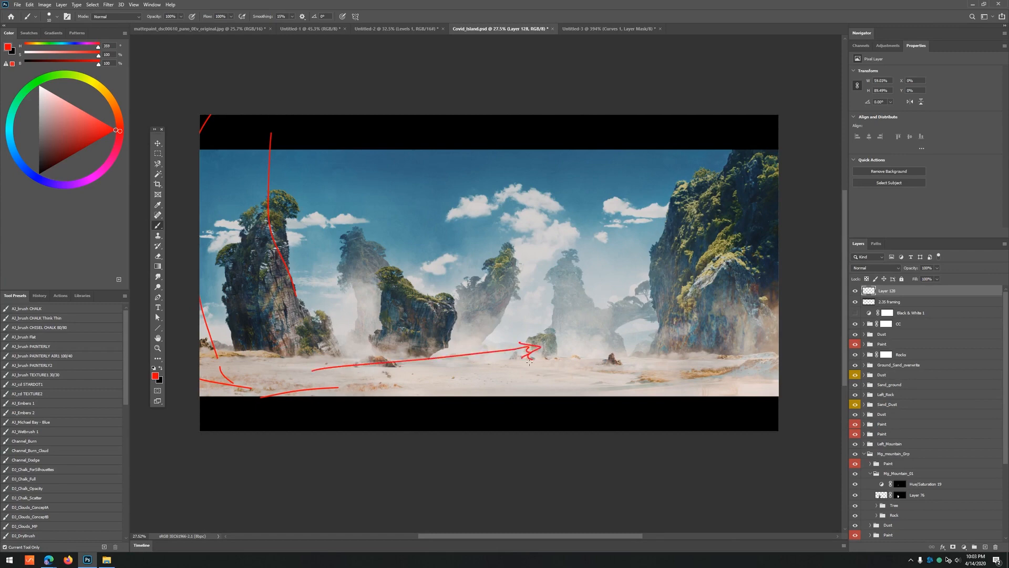
pyautogui.hotkey('ctrl', 'z')
# - Sketch red frame lines around the gap and misty rocks between the middle mountain and the large cliff
pyautogui.moveTo(526, 263)
pyautogui.mouseDown()
pyautogui.moveTo(516, 342)
pyautogui.moveTo(627, 341)
pyautogui.mouseUp()
pyautogui.moveTo(494, 254)
pyautogui.mouseDown()
pyautogui.moveTo(491, 354)
pyautogui.moveTo(647, 324)
pyautogui.moveTo(648, 249)
pyautogui.moveTo(631, 320)
pyautogui.moveTo(589, 349)
pyautogui.moveTo(520, 350)
pyautogui.mouseUp()
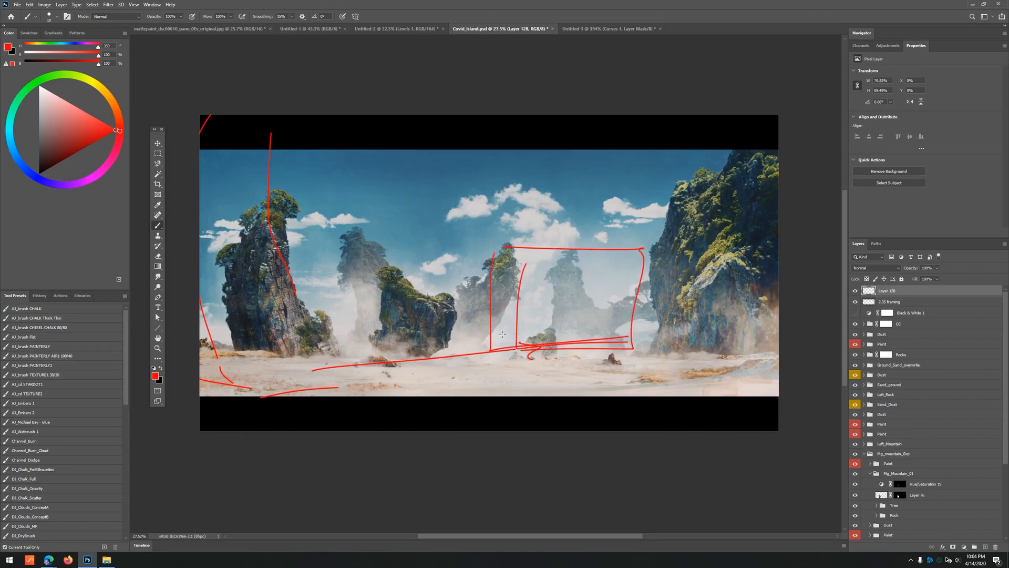
pyautogui.hotkey('ctrl', 'z')
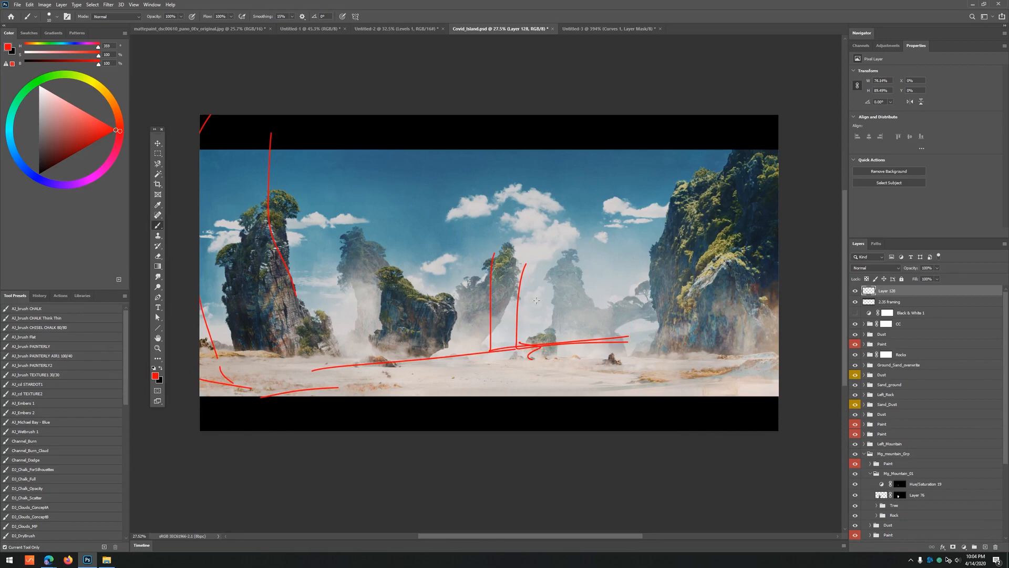
# - Erase everything drawn on the annotation layer so only the painting remains
pyautogui.hotkey('ctrl', 'a')
pyautogui.press('Delete')
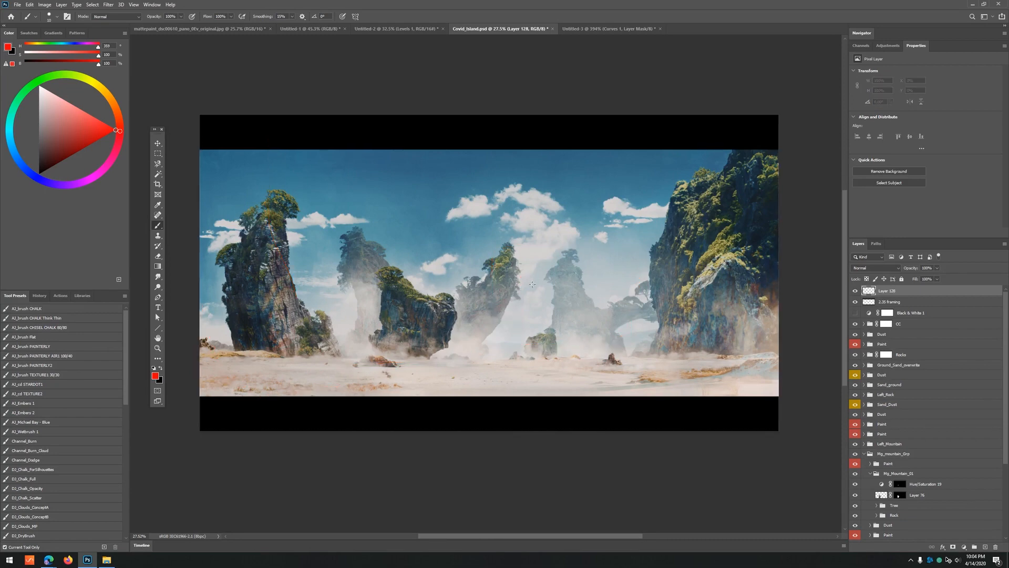
pyautogui.moveTo(552, 333); pyautogui.dragTo(531, 327)
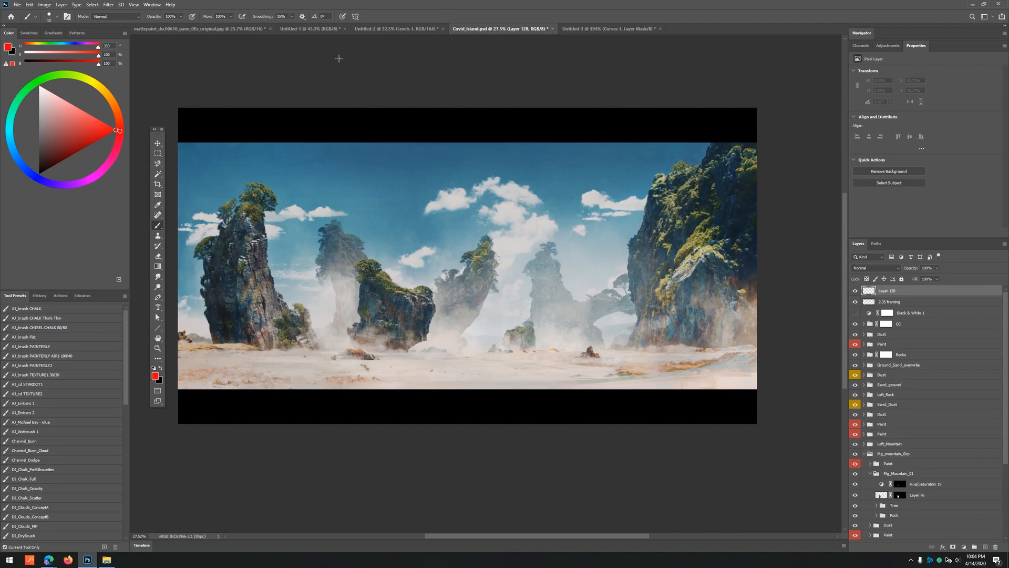
pyautogui.click(218, 29)
pyautogui.click(392, 28)
pyautogui.hotkey('ctrl', 'Tab')
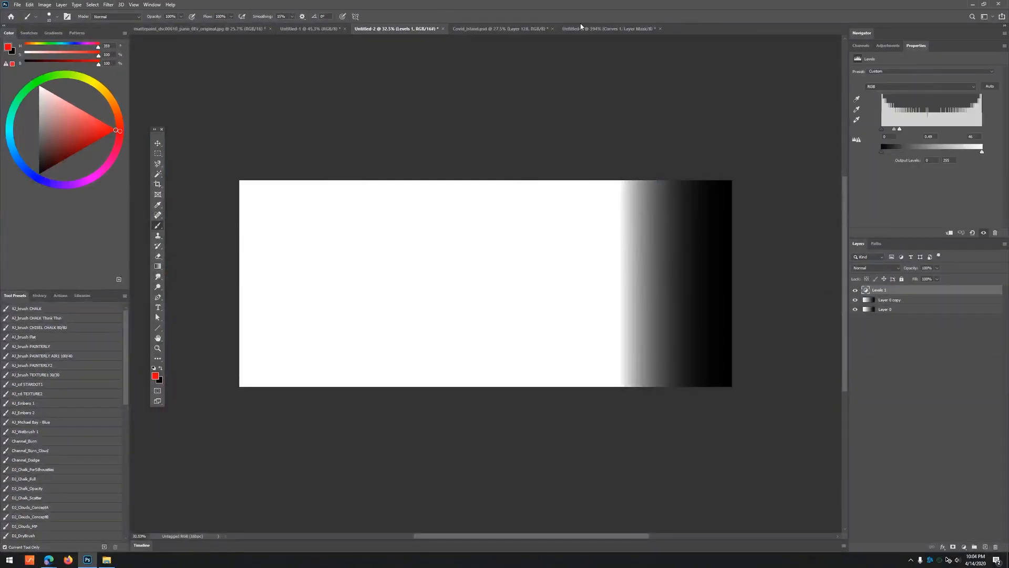
pyautogui.hotkey('ctrl', 'Tab')
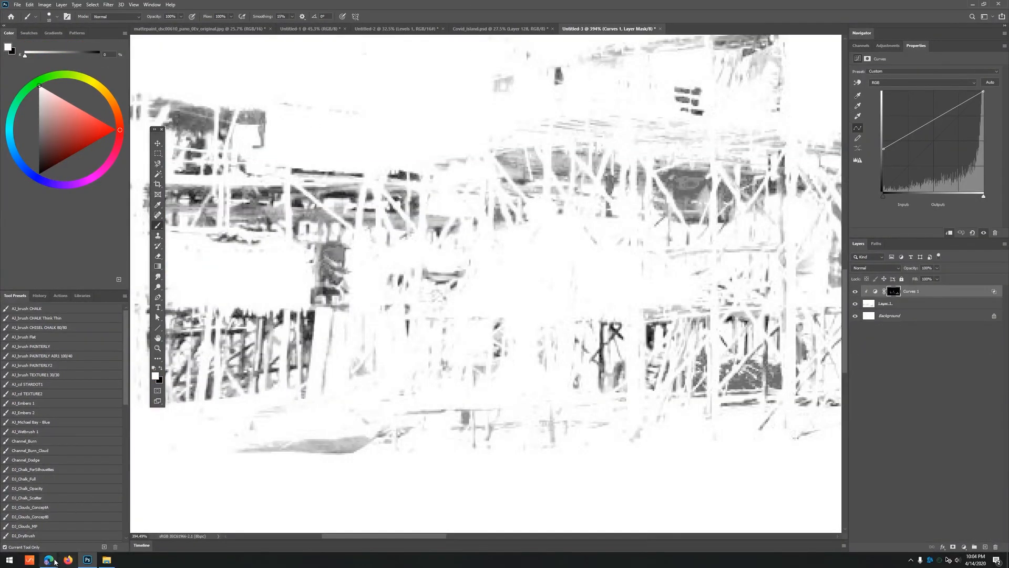
# - Switch to the web browser and go to the digital matte painter's ArtStation portfolio page
pyautogui.moveTo(49, 559)
pyautogui.click(105, 518)
pyautogui.click(206, 5)
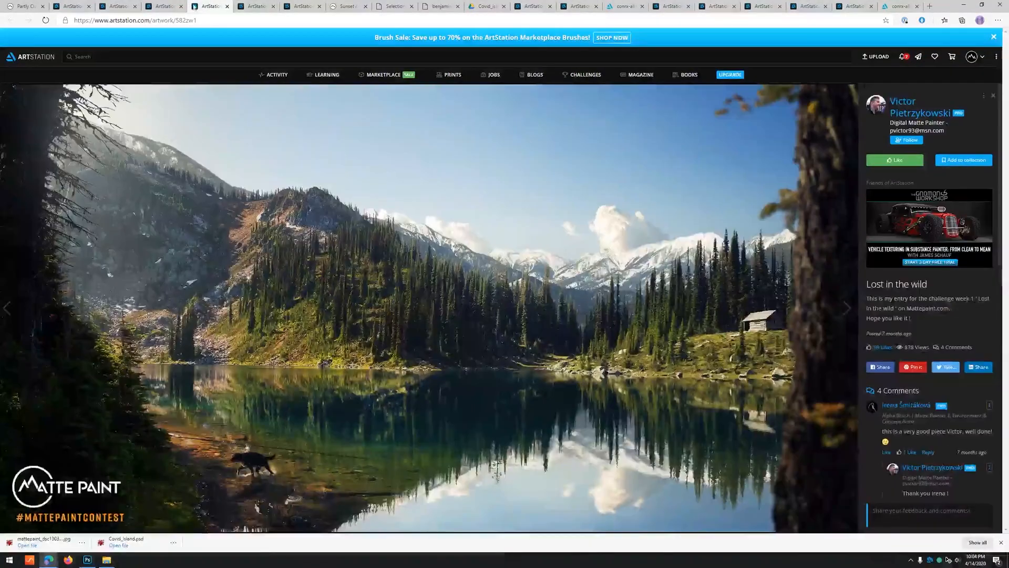
pyautogui.click(162, 6)
pyautogui.click(116, 5)
pyautogui.click(70, 6)
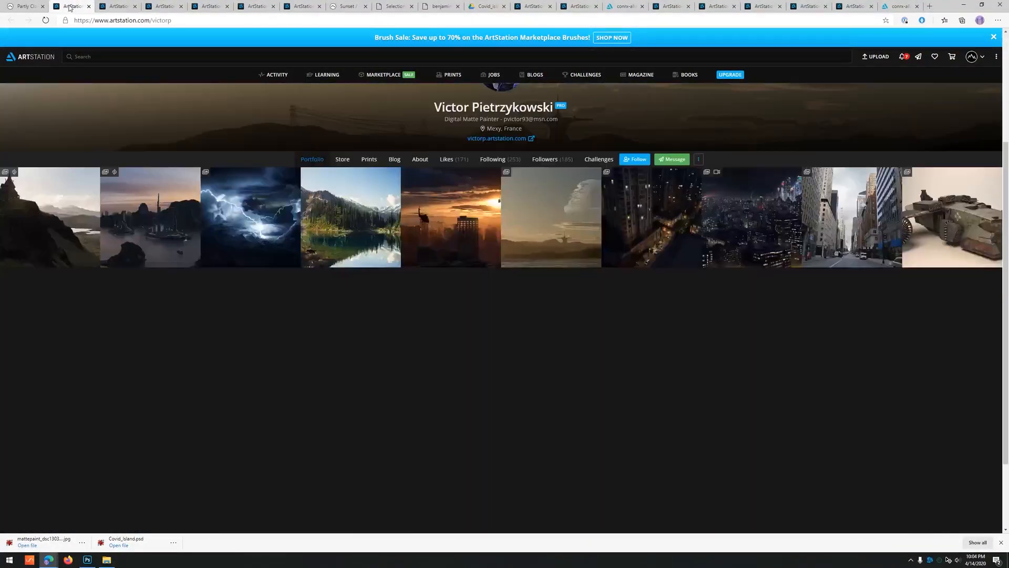
# - View the artworks Viking's life, Lost in the wild and Visions of Tomorrow from the portfolio
pyautogui.click(71, 238)
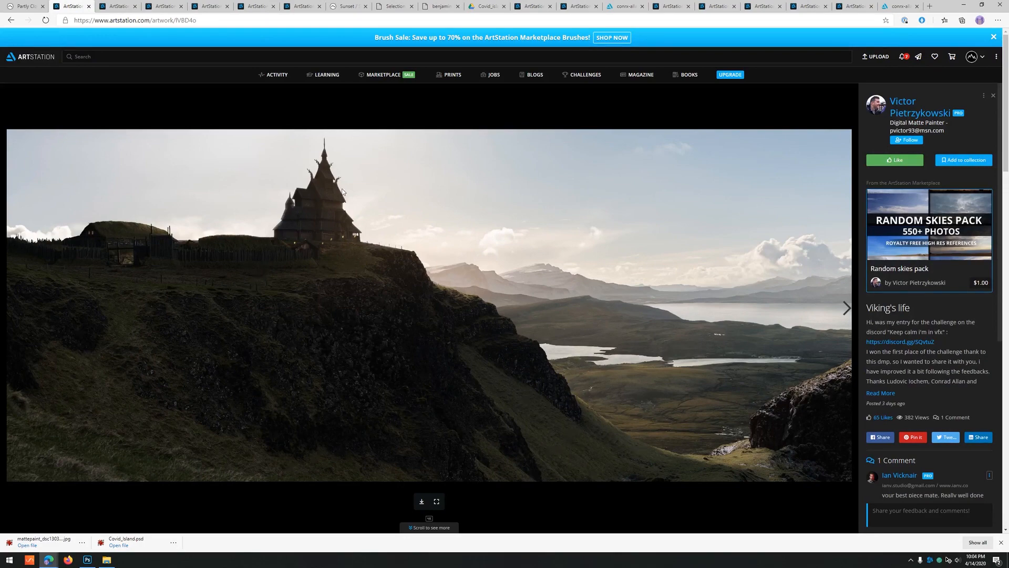
pyautogui.click(879, 104)
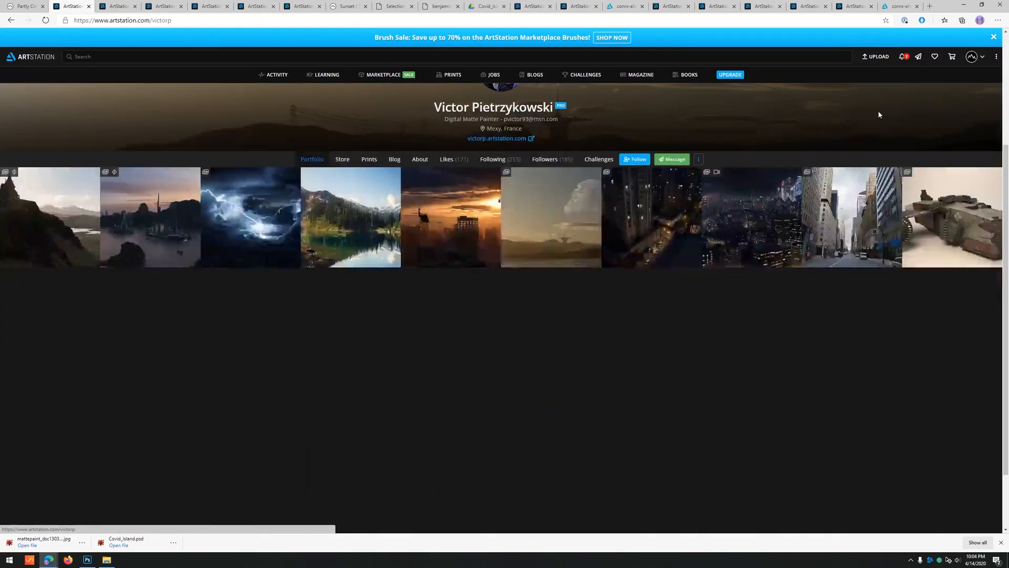
pyautogui.click(366, 204)
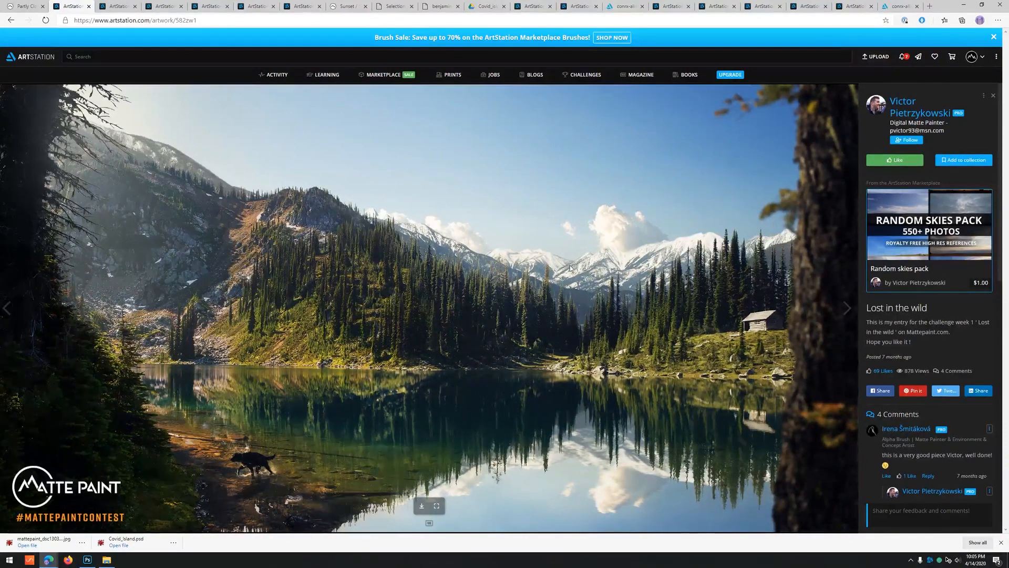
pyautogui.click(896, 113)
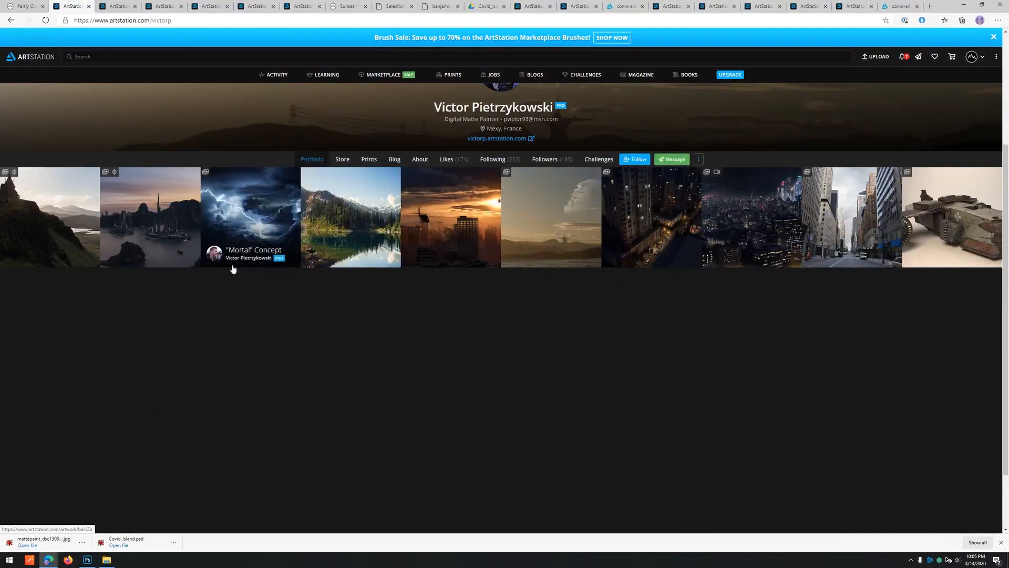
pyautogui.click(159, 221)
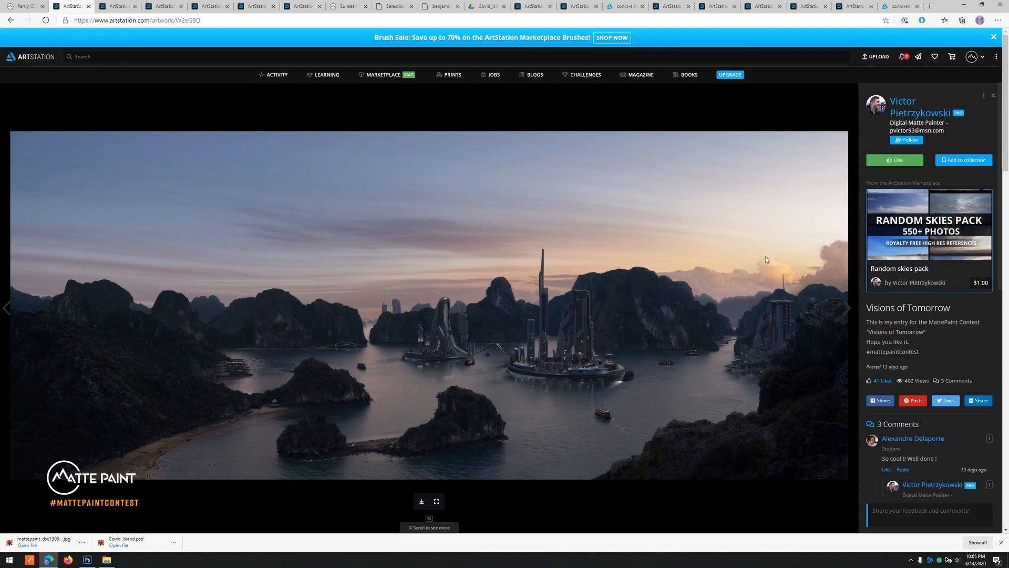
# - Go to the Covid Island artwork page on ArtStation and look through its close-up images
pyautogui.click(277, 6)
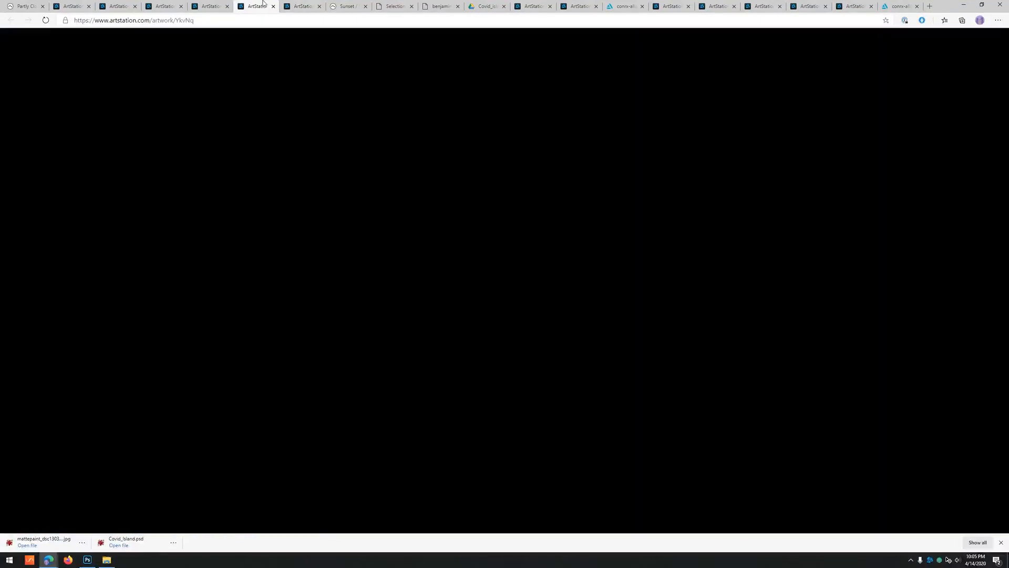
pyautogui.click(303, 7)
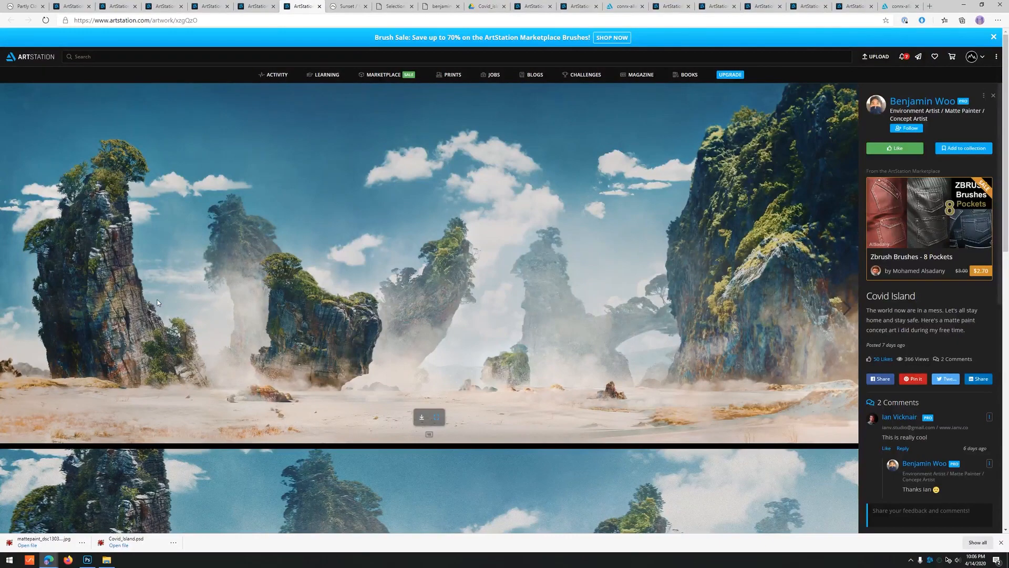
pyautogui.scroll(-6, 158, 302)
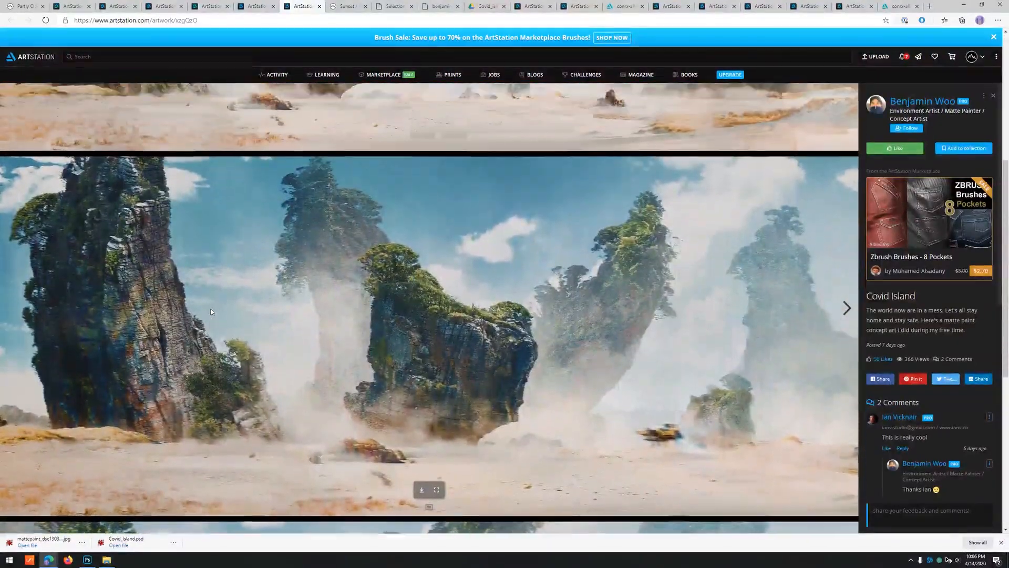
pyautogui.scroll(-6, 209, 313)
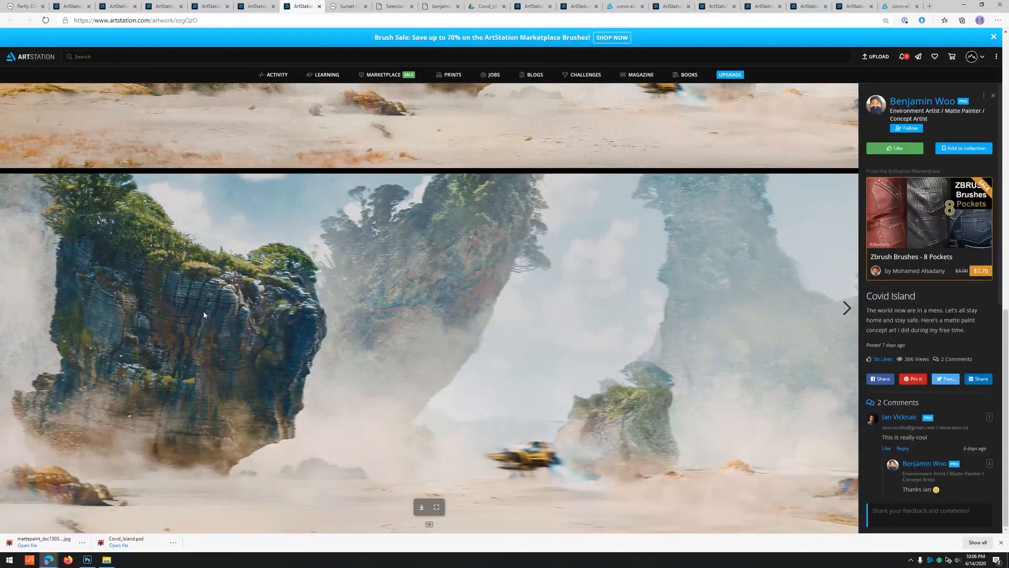
# - Examine the Covid Island artwork images on ArtStation, comparing the full painting with the close-ups of the yellow craft and the rocks
pyautogui.scroll(-8, 204, 315)
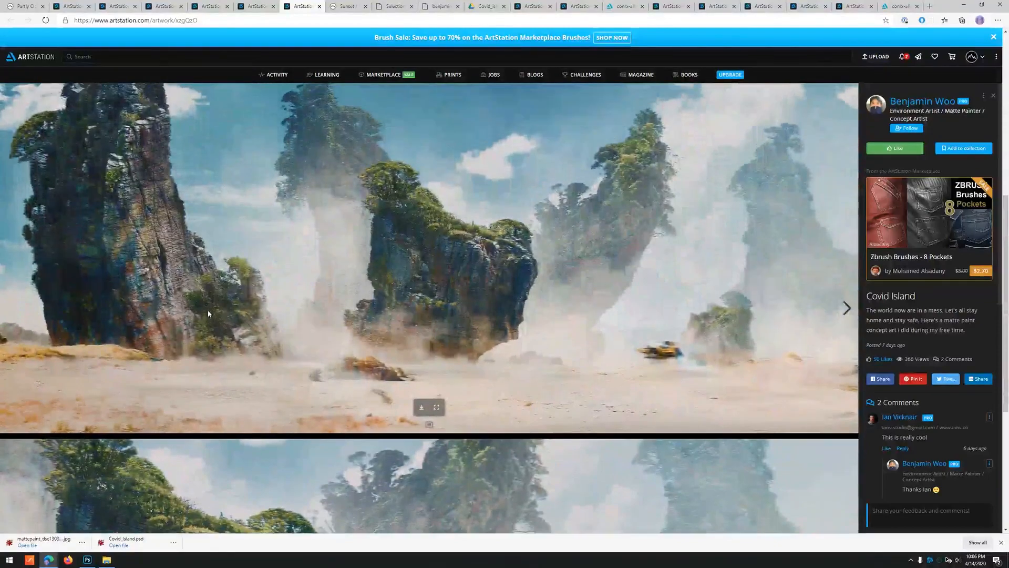
pyautogui.scroll(-4, 221, 449)
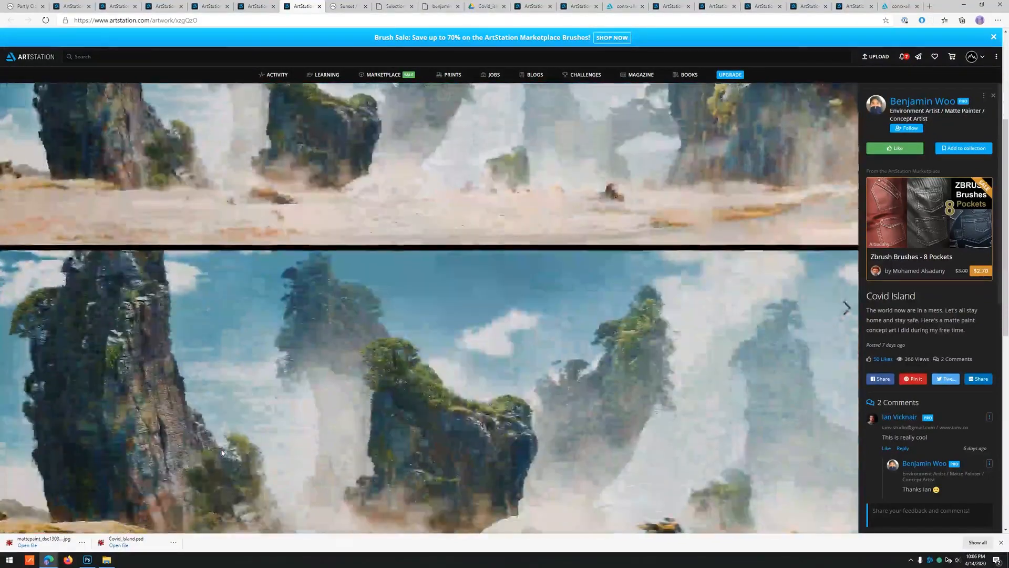
pyautogui.scroll(-4, 221, 449)
pyautogui.scroll(1, 642, 355)
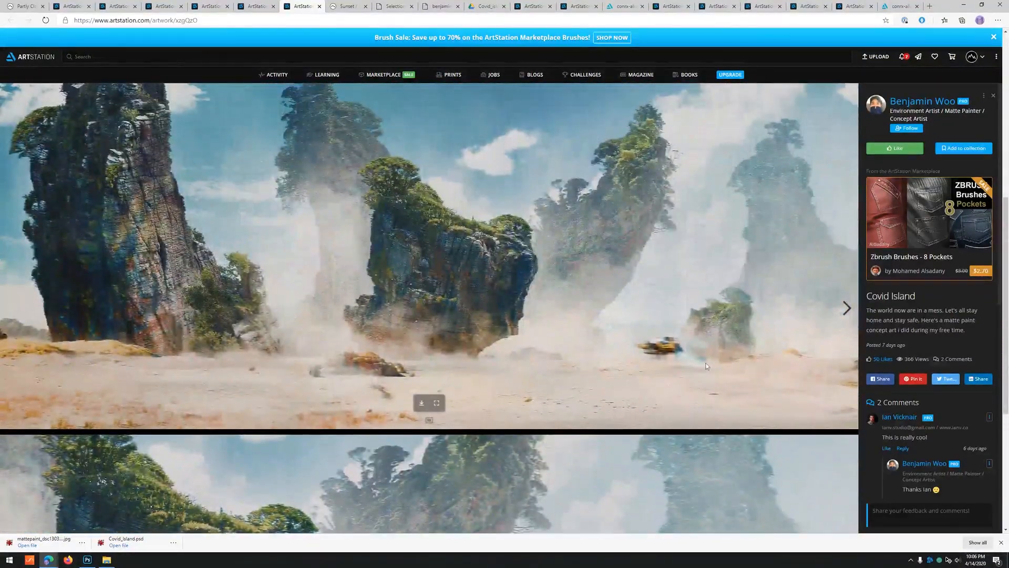
pyautogui.scroll(-6, 707, 342)
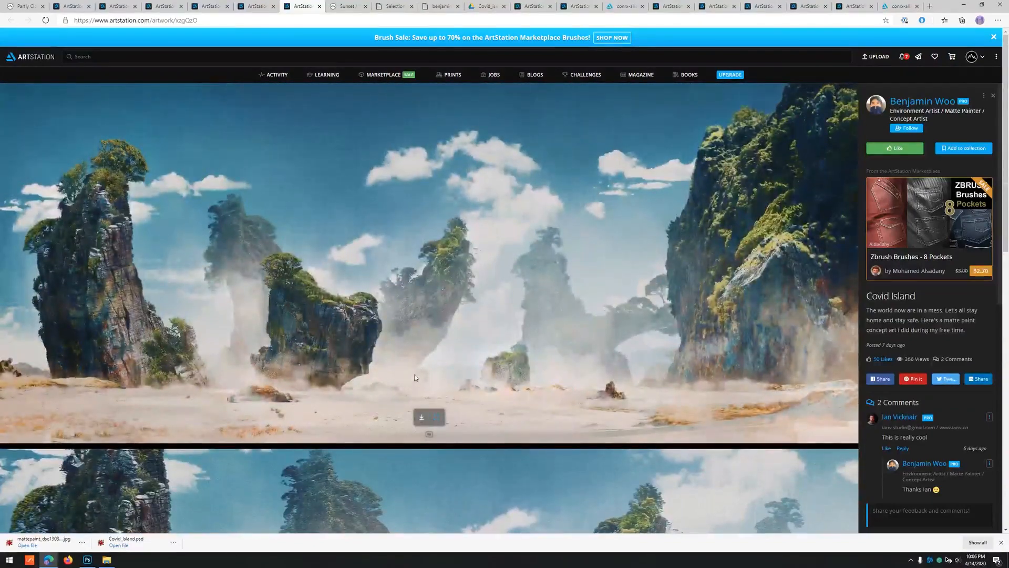
pyautogui.scroll(-2, 414, 232)
pyautogui.scroll(-4, 451, 332)
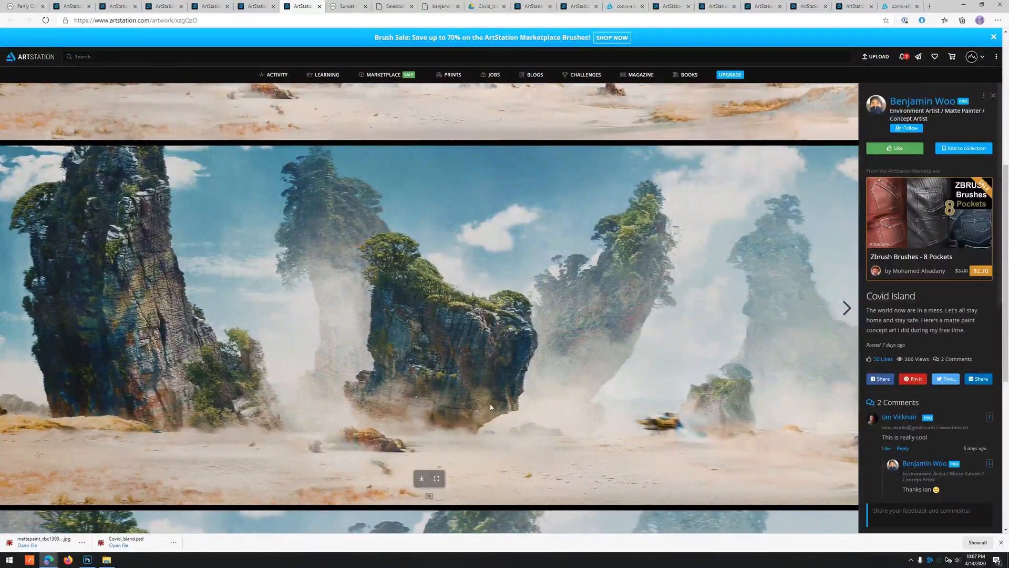
pyautogui.scroll(-6, 490, 408)
# - Switch to Photoshop, bring up Covid_Island.psd and revert it to its opening history snapshot, discarding the old annotation layer
pyautogui.click(88, 560)
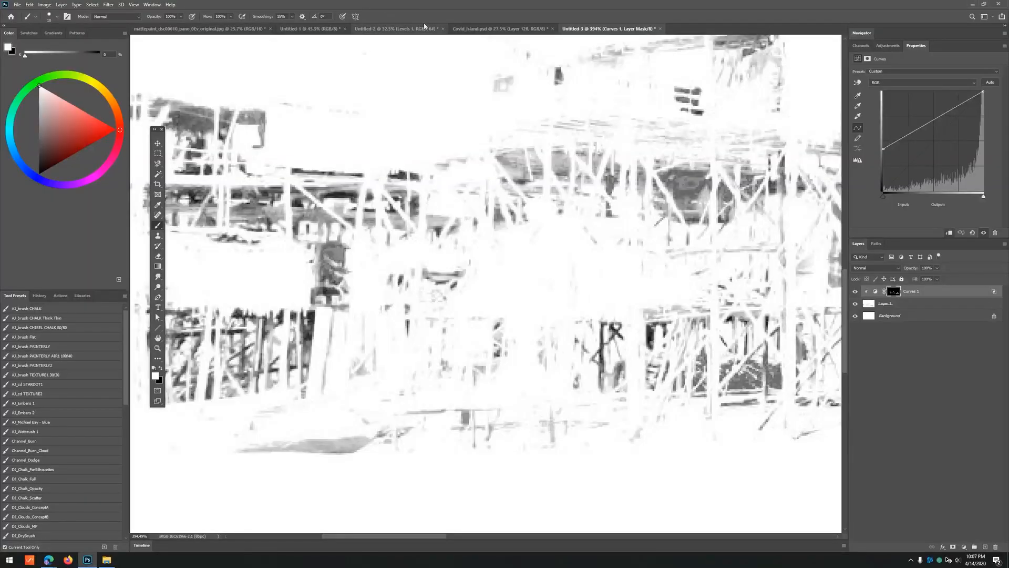
pyautogui.click(463, 28)
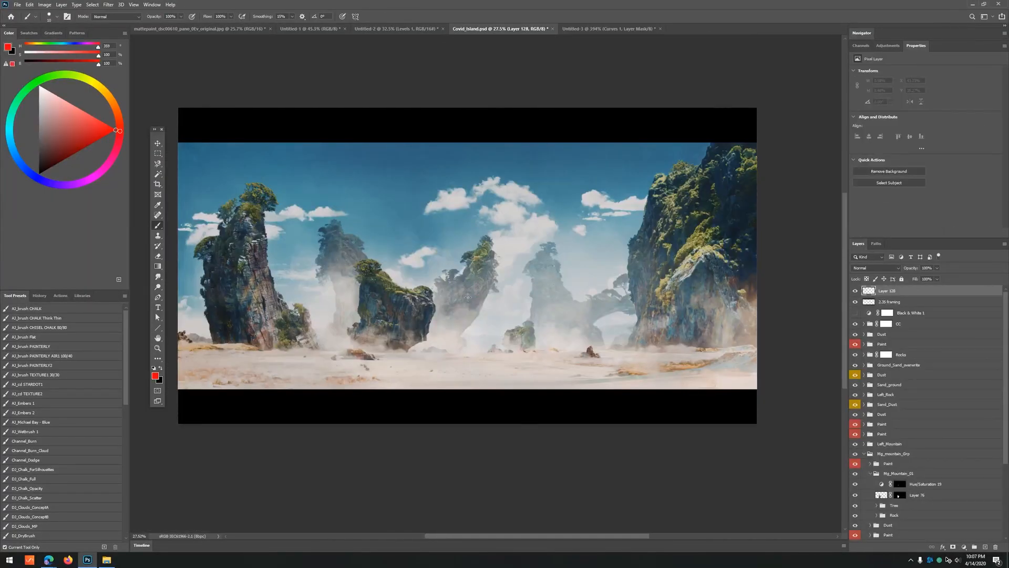
pyautogui.click(855, 291)
pyautogui.click(39, 296)
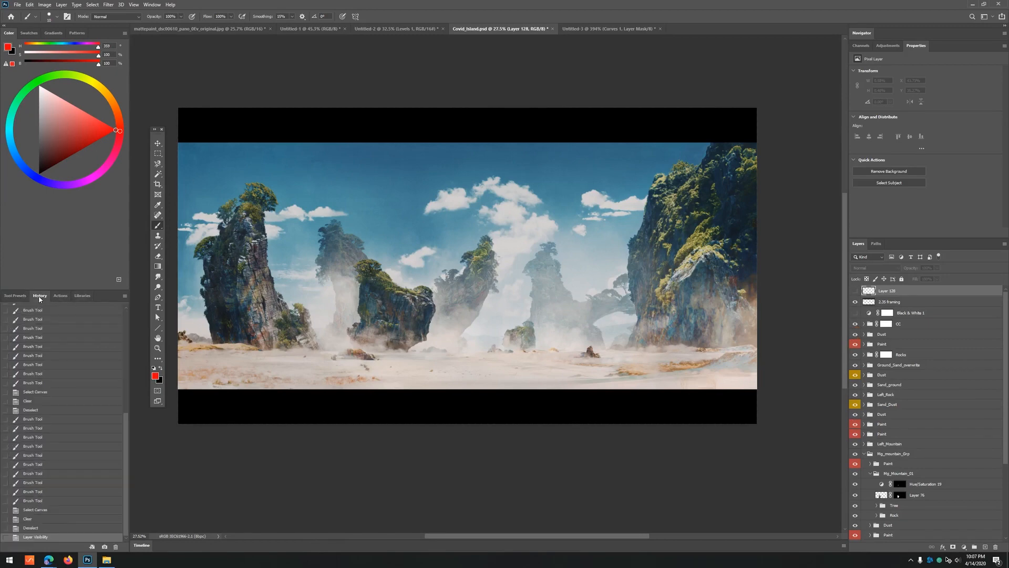
pyautogui.scroll(5, 105, 318)
pyautogui.click(79, 309)
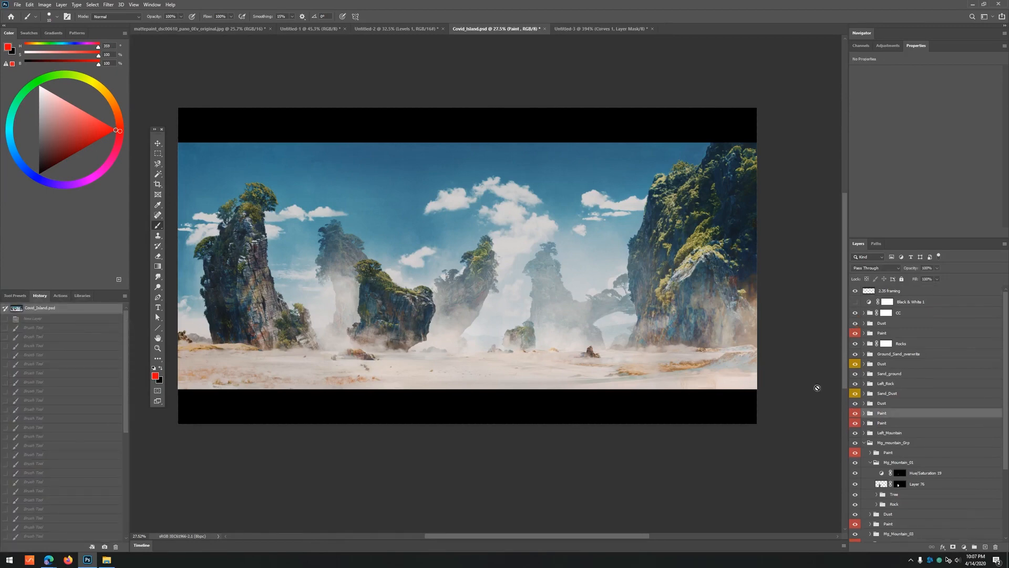
# - Add a new empty layer above the framing layer at the head of the layer stack, with the Brush tool active
pyautogui.press('z')
pyautogui.moveTo(484, 357); pyautogui.dragTo(499, 358)
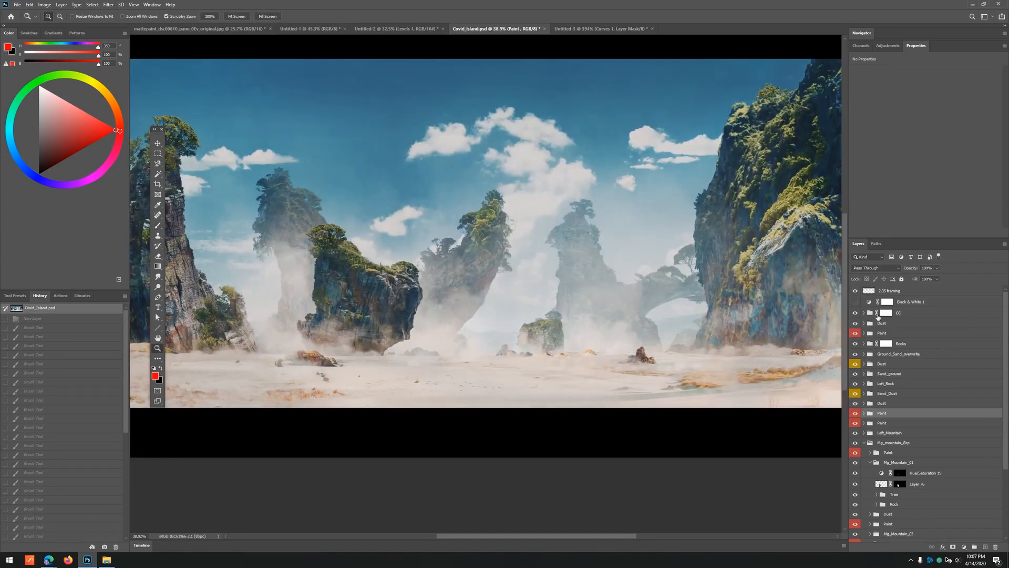
pyautogui.moveTo(496, 301)
pyautogui.mouseDown()
pyautogui.moveTo(483, 300)
pyautogui.moveTo(487, 320)
pyautogui.mouseUp()
pyautogui.press('b')
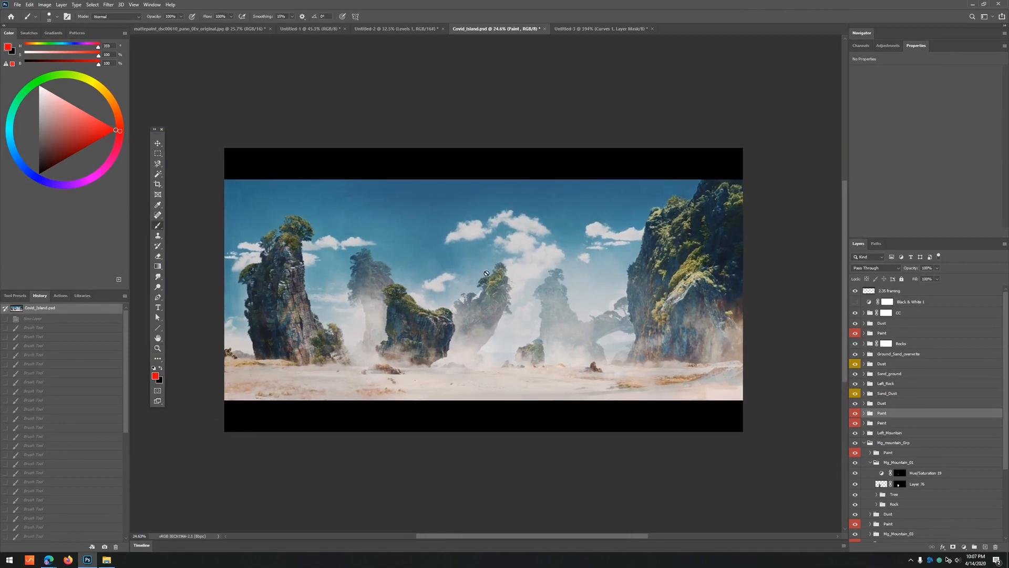
pyautogui.click(929, 292)
pyautogui.click(985, 547)
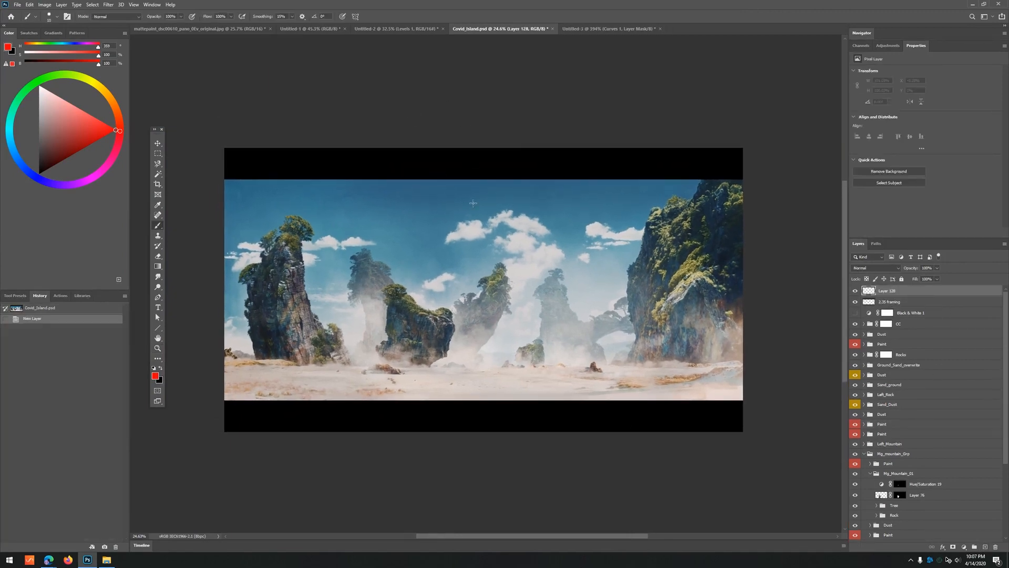
# - Handwrite "Passive / Active" in red across the sky of the painting
pyautogui.scroll(1, 462, 224)
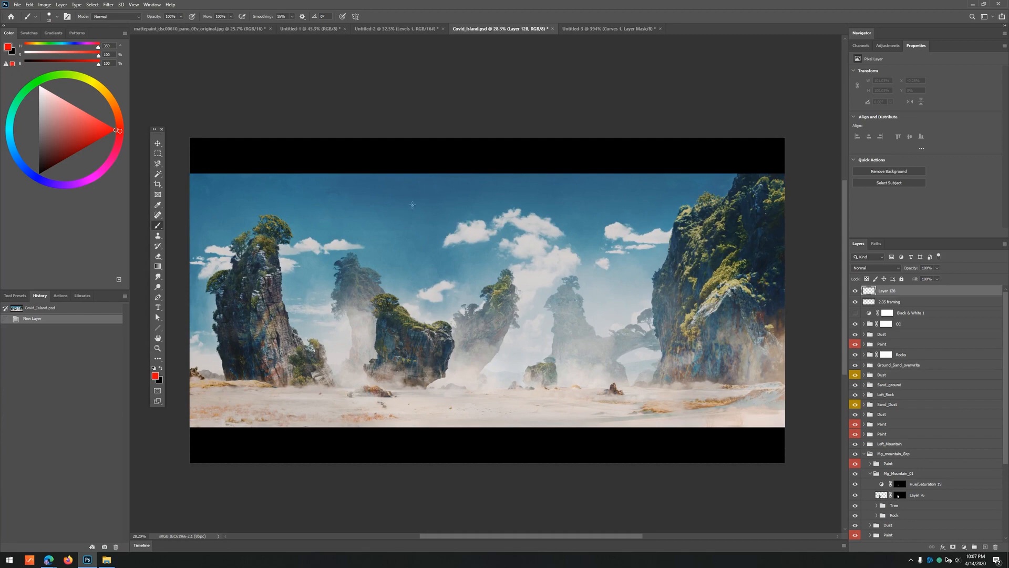
pyautogui.moveTo(372, 214); pyautogui.dragTo(374, 237)
pyautogui.moveTo(372, 215); pyautogui.dragTo(409, 235)
pyautogui.moveTo(419, 220); pyautogui.dragTo(430, 226)
pyautogui.moveTo(432, 231); pyautogui.dragTo(441, 233)
pyautogui.moveTo(470, 204)
pyautogui.mouseDown()
pyautogui.moveTo(455, 243)
pyautogui.moveTo(508, 235)
pyautogui.mouseUp()
pyautogui.moveTo(518, 210)
pyautogui.mouseDown()
pyautogui.moveTo(520, 235)
pyautogui.moveTo(528, 225)
pyautogui.mouseUp()
pyautogui.moveTo(524, 219)
pyautogui.mouseDown()
pyautogui.moveTo(530, 233)
pyautogui.moveTo(552, 235)
pyautogui.mouseUp()
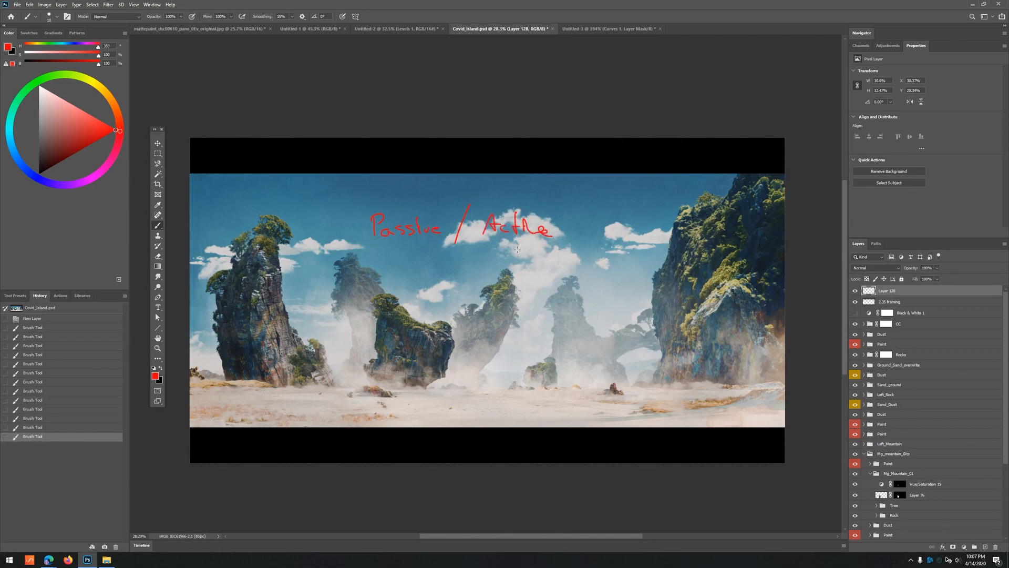
# - Underline both handwritten words in red and mark off "Active" with a line above it, undoing any stray stroke
pyautogui.moveTo(396, 247); pyautogui.dragTo(591, 255)
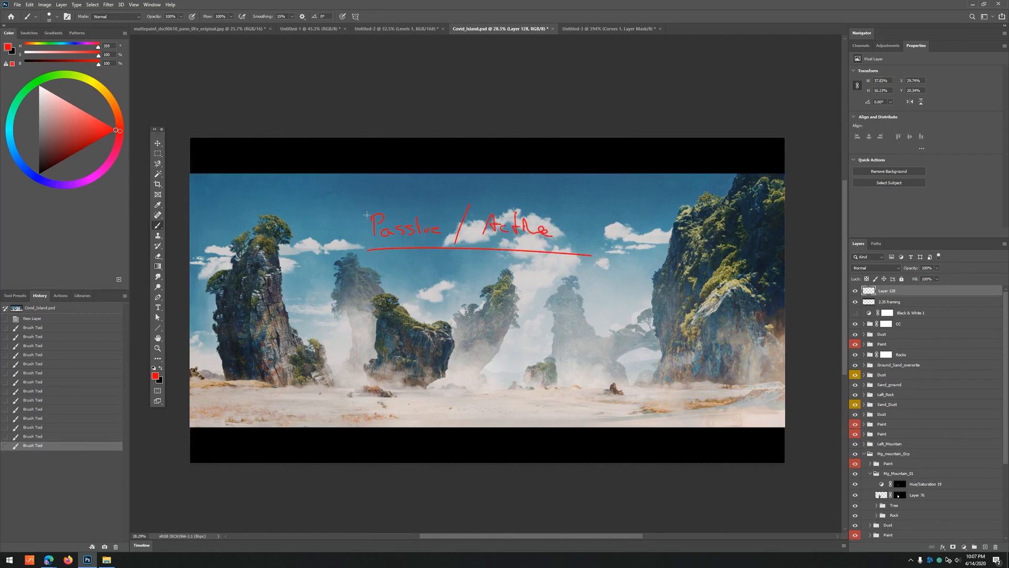
pyautogui.moveTo(471, 211)
pyautogui.mouseDown()
pyautogui.moveTo(471, 201)
pyautogui.moveTo(560, 200)
pyautogui.mouseUp()
pyautogui.moveTo(577, 192); pyautogui.dragTo(560, 244)
pyautogui.hotkey('ctrl', 'z')
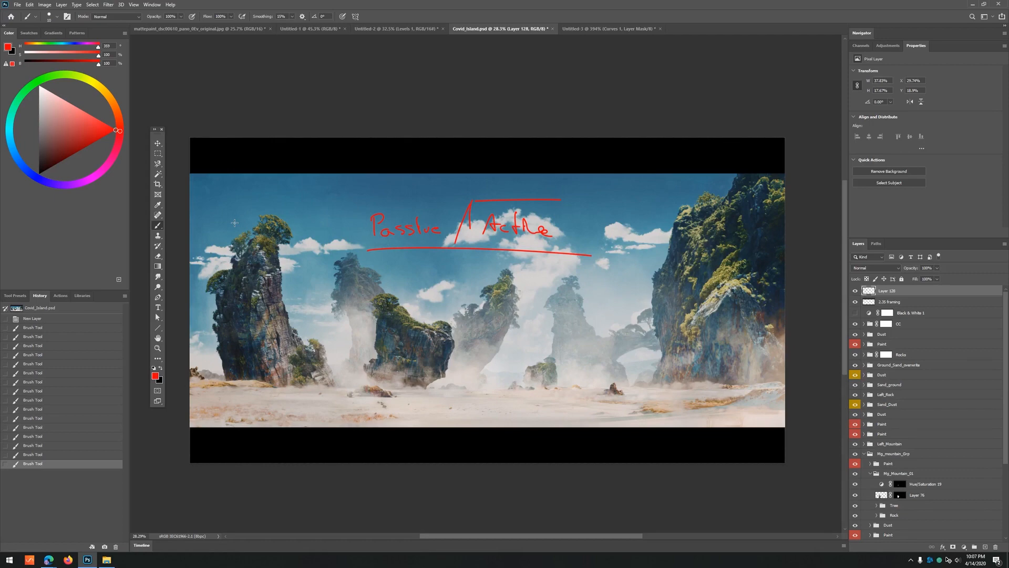
# - Switch to the web browser and open the staff-picked artworks page at mattepaint.com/artwork
pyautogui.moveTo(52, 562)
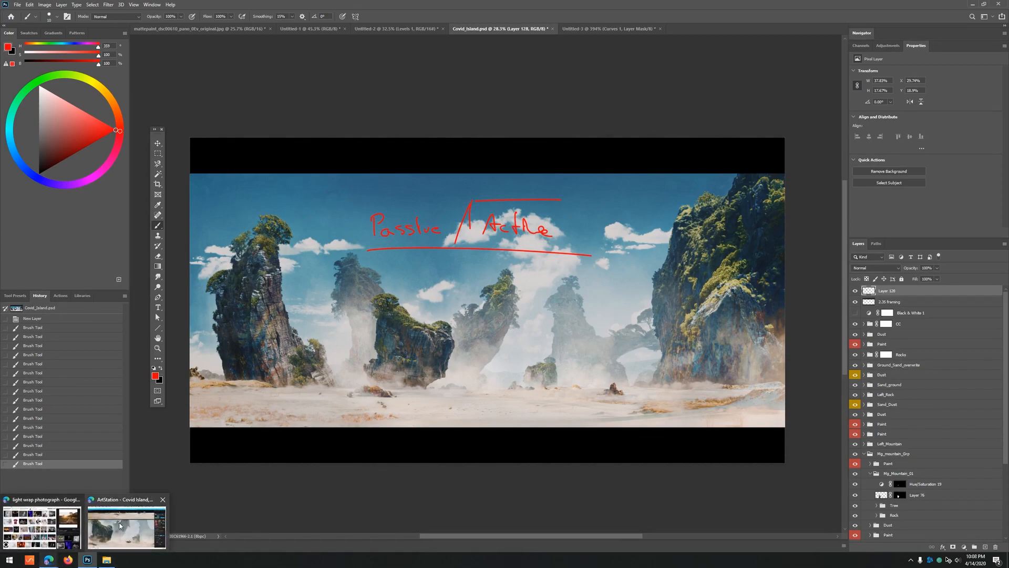
pyautogui.click(53, 561)
pyautogui.hotkey('ctrl', 'l')
pyautogui.press('BackSpace')
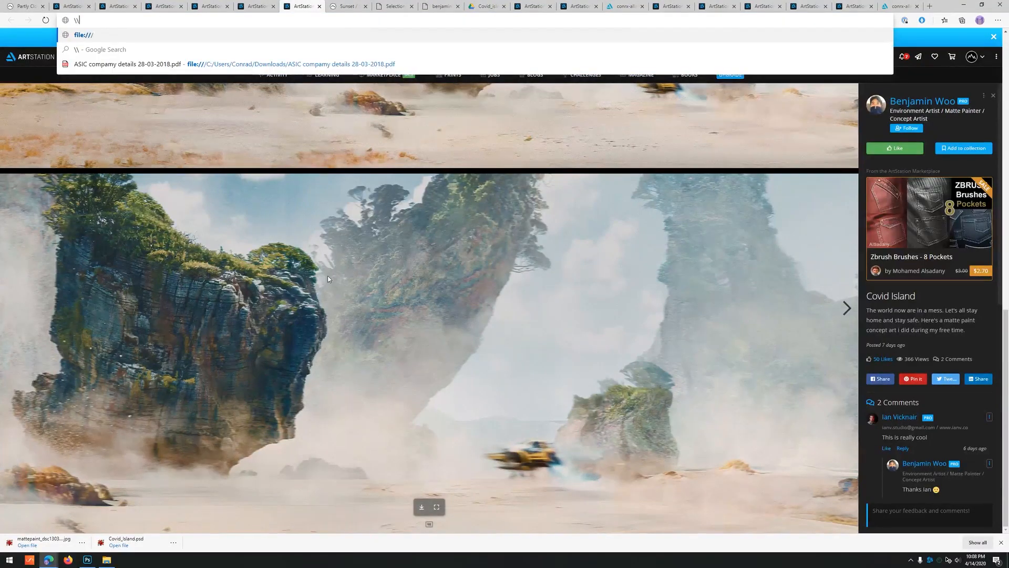
pyautogui.write('ART')
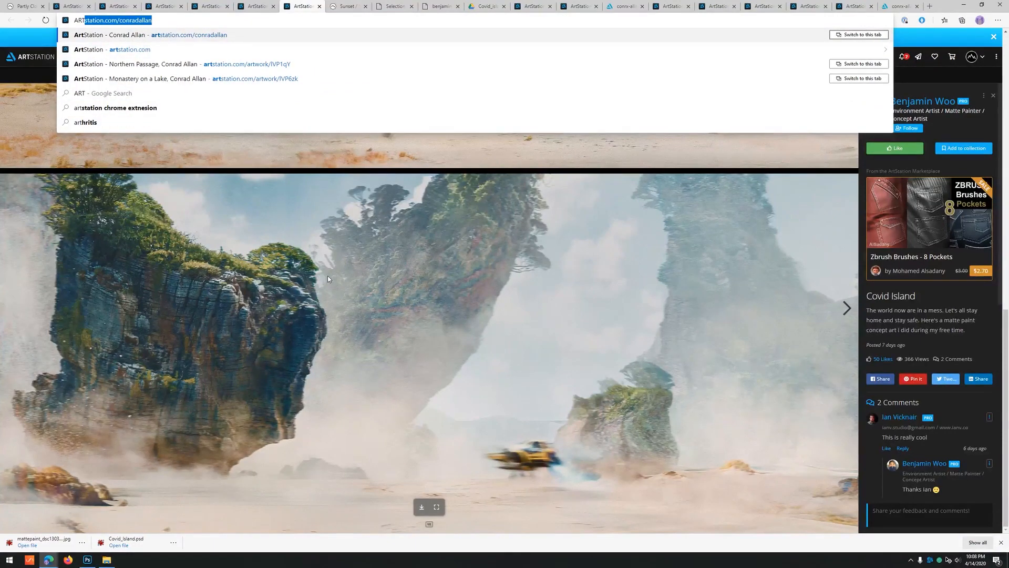
pyautogui.write('WORK')
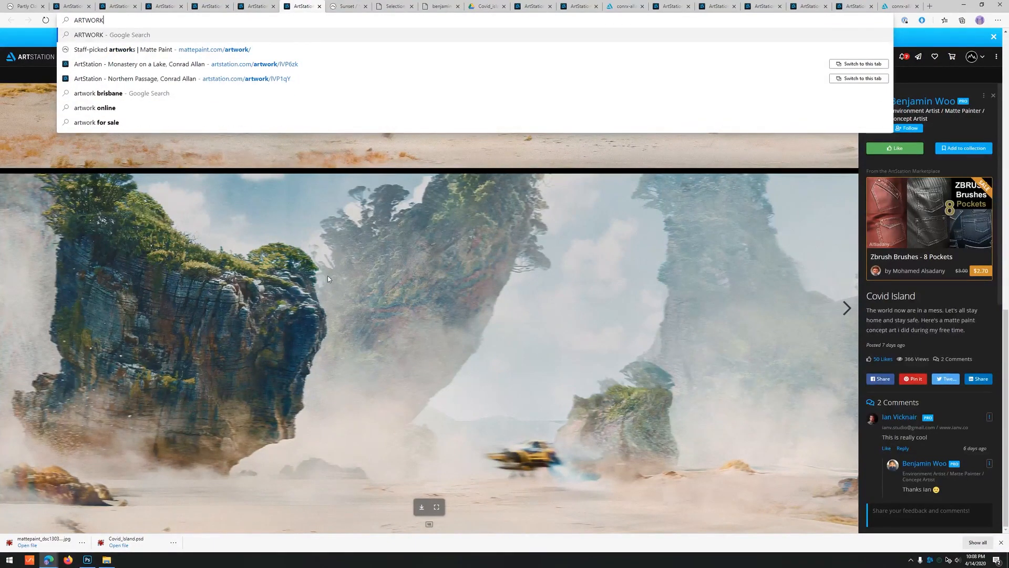
pyautogui.press('Down')
pyautogui.press('Return')
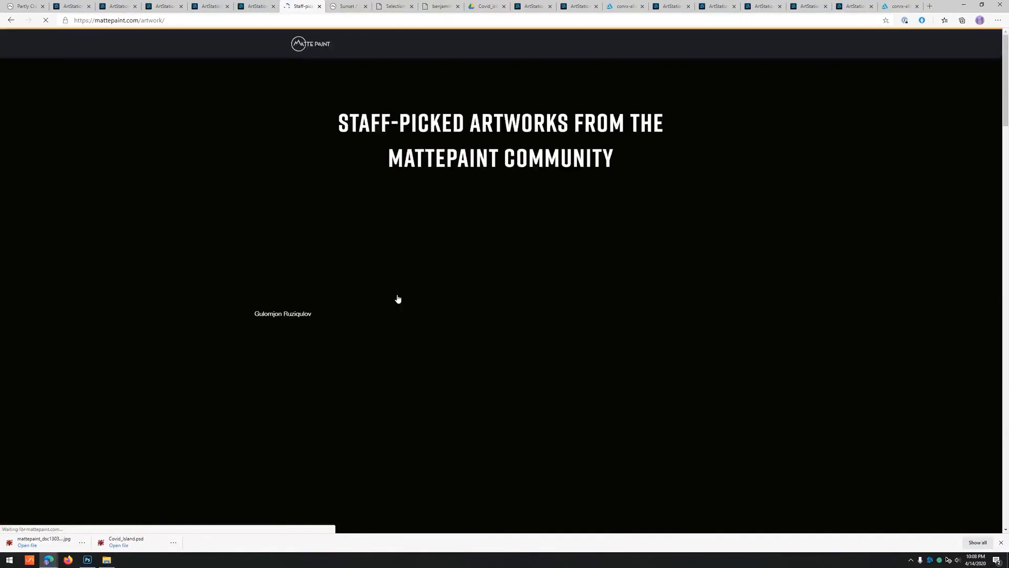
# - Browse the staff-picked gallery and enlarge the blue dusk painting of a lakeside castle with flying birds
pyautogui.scroll(-5, 396, 297)
pyautogui.scroll(-6, 397, 272)
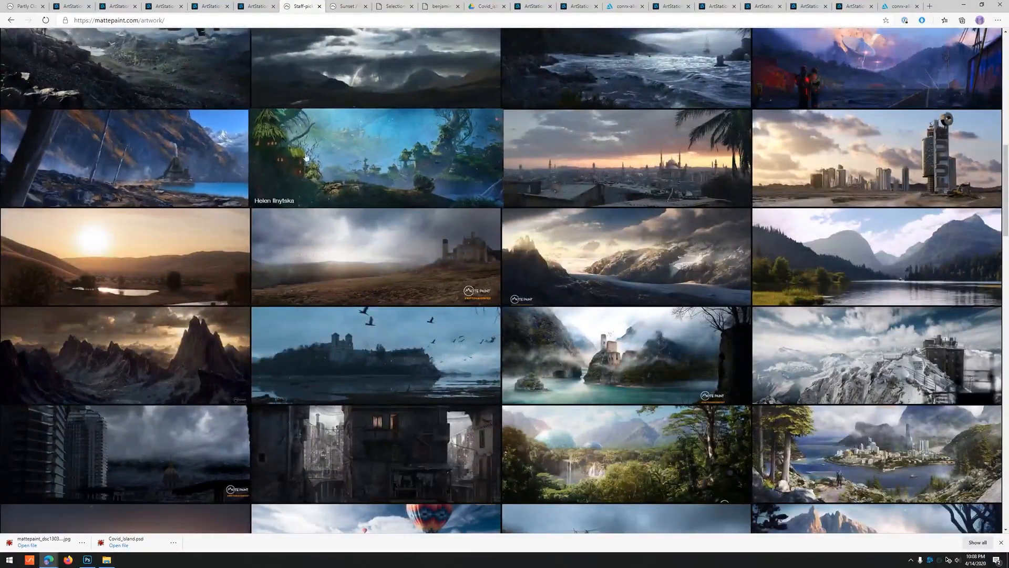
pyautogui.scroll(-3, 399, 171)
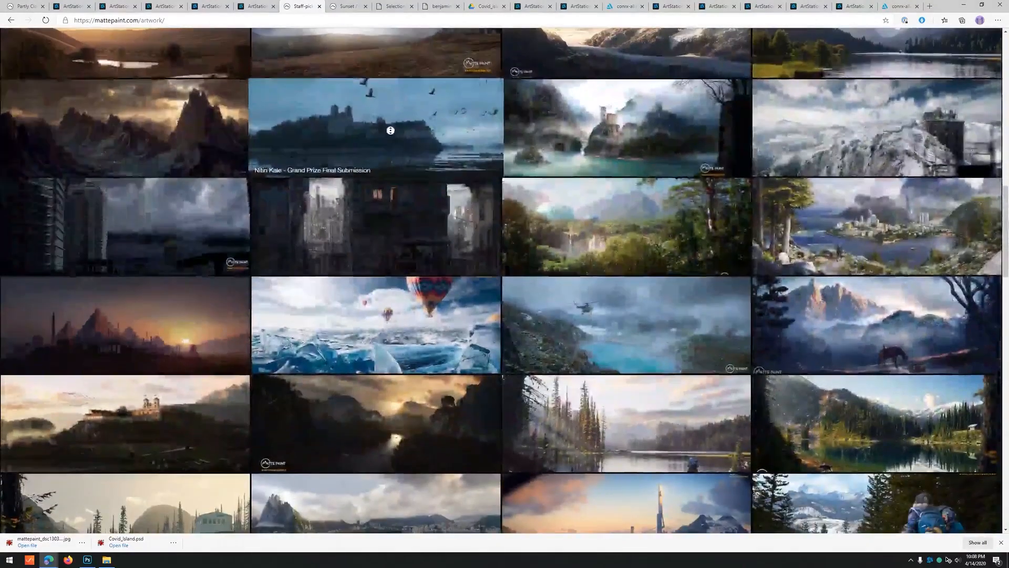
pyautogui.click(338, 169)
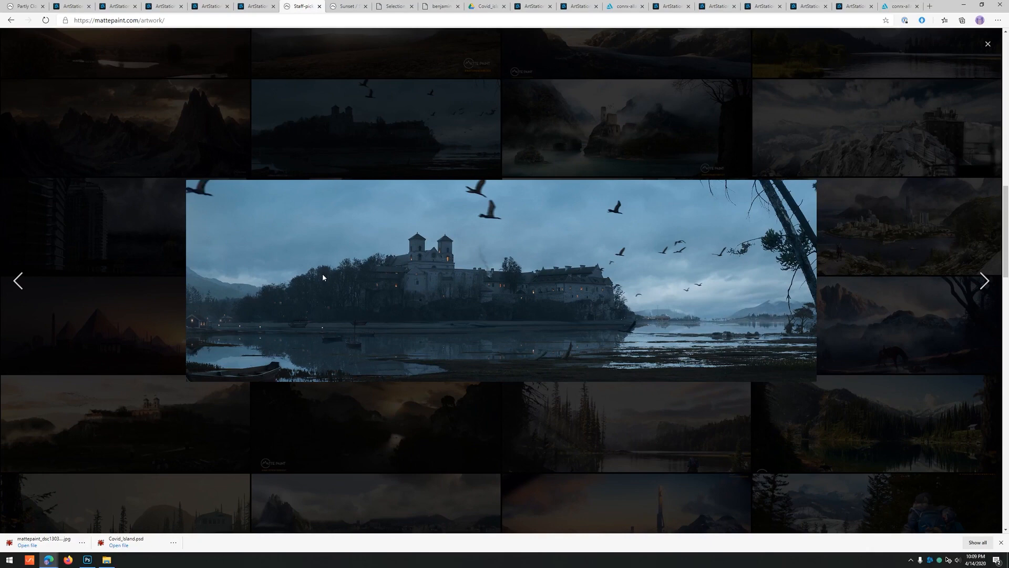
pyautogui.click(140, 222)
# - Enlarge the science-fiction painting of a spaceship hovering over a rocky valley and close it after viewing
pyautogui.scroll(10, 418, 284)
pyautogui.scroll(-3, 418, 284)
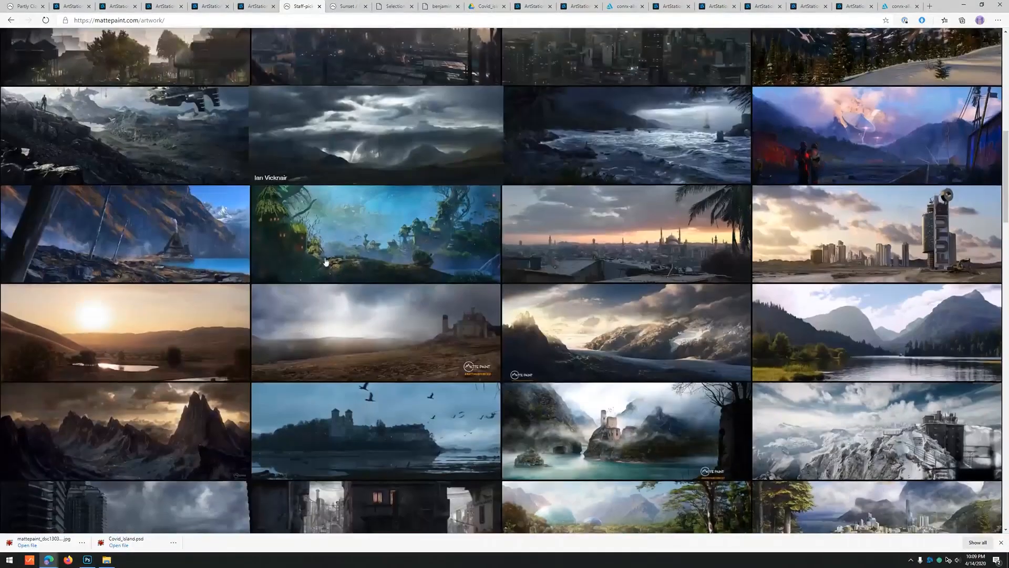
pyautogui.click(118, 129)
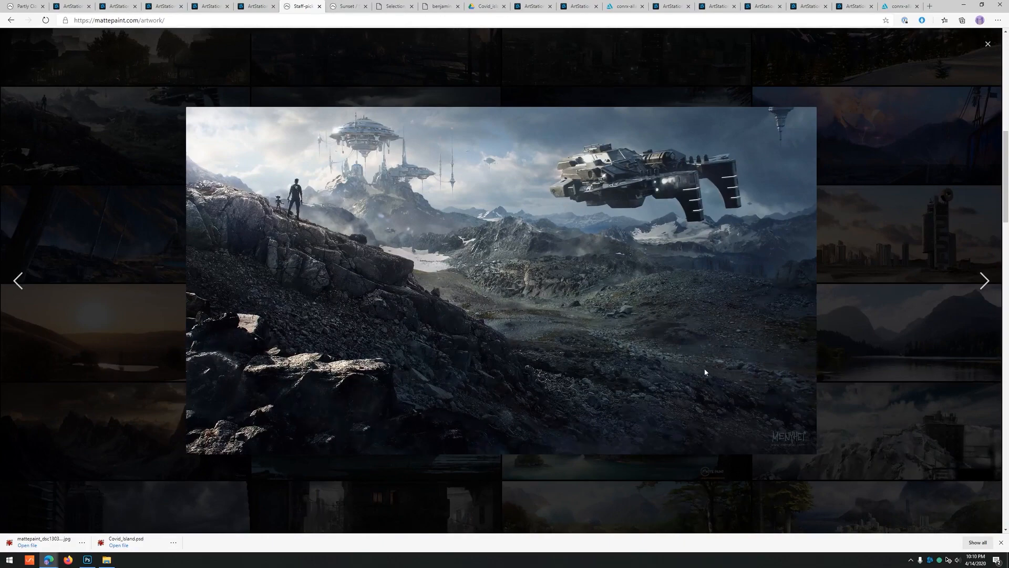
pyautogui.click(403, 495)
# - Switch to Photoshop, draw a red box around "Passive", circle "Active" and add an arrow pointing right from the circle
pyautogui.click(87, 560)
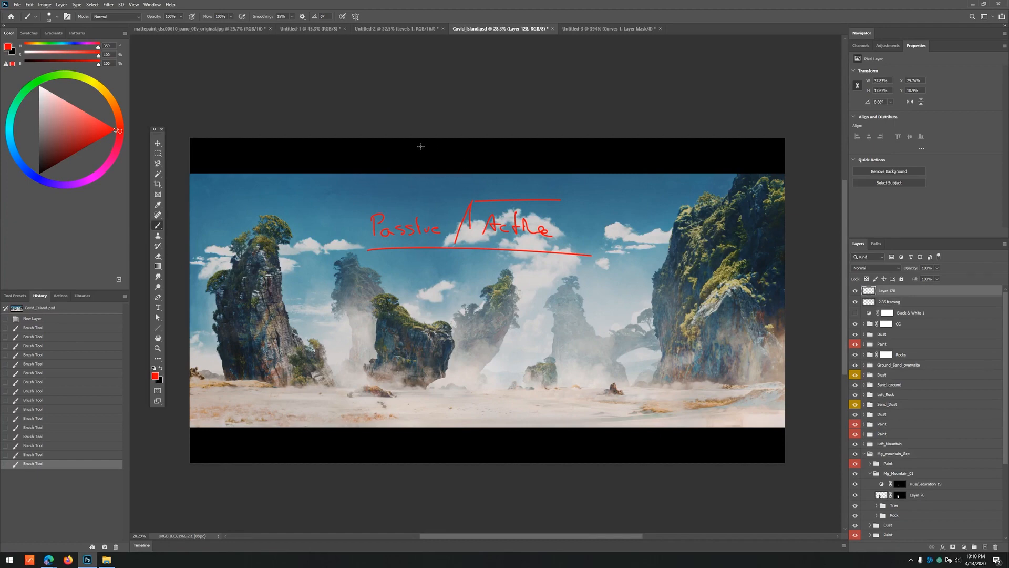
pyautogui.moveTo(361, 196)
pyautogui.mouseDown()
pyautogui.moveTo(356, 238)
pyautogui.moveTo(383, 195)
pyautogui.moveTo(461, 201)
pyautogui.moveTo(460, 255)
pyautogui.moveTo(332, 258)
pyautogui.mouseUp()
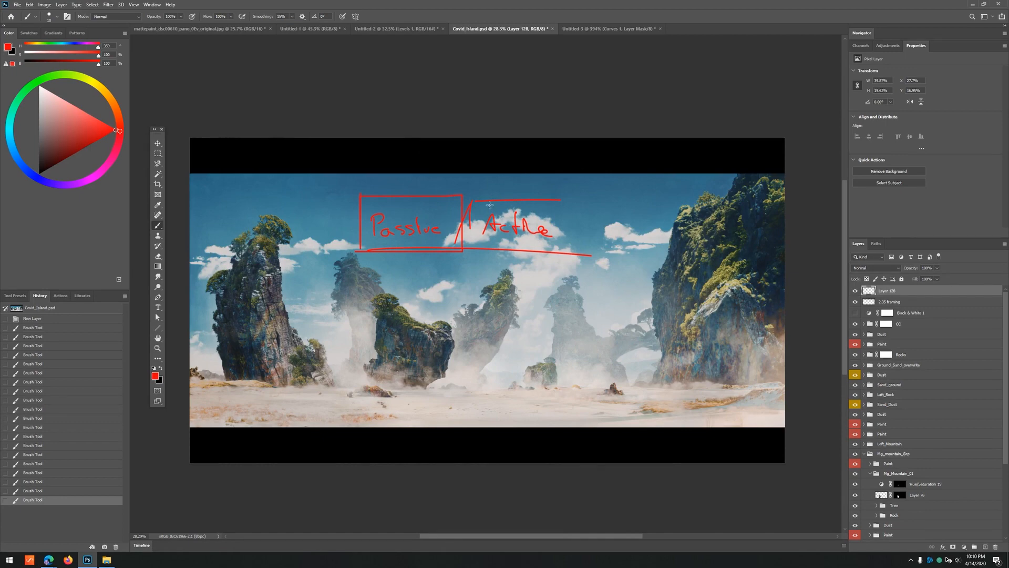
pyautogui.moveTo(494, 193)
pyautogui.mouseDown()
pyautogui.moveTo(492, 269)
pyautogui.moveTo(487, 231)
pyautogui.mouseUp()
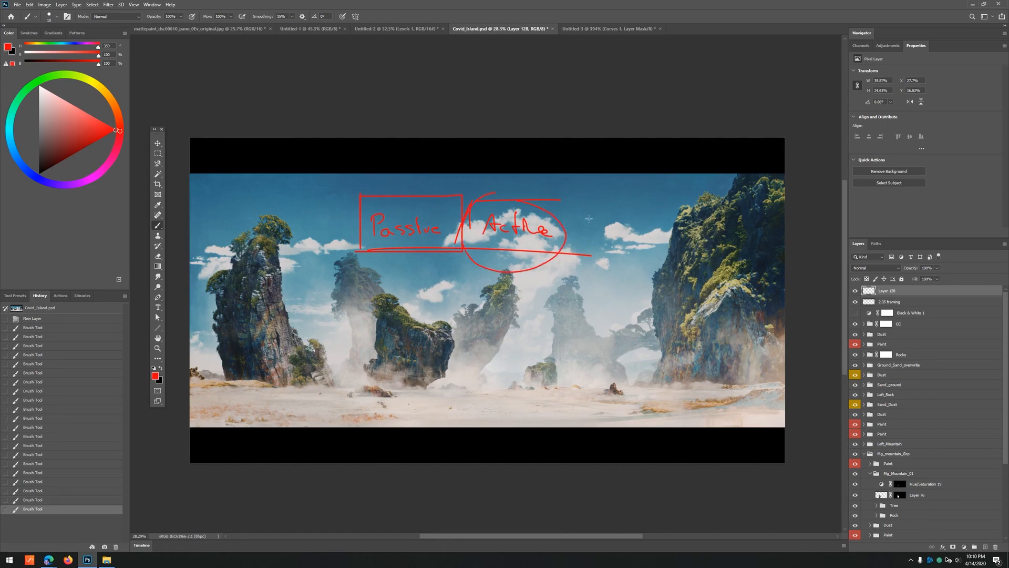
pyautogui.moveTo(569, 217); pyautogui.dragTo(618, 213)
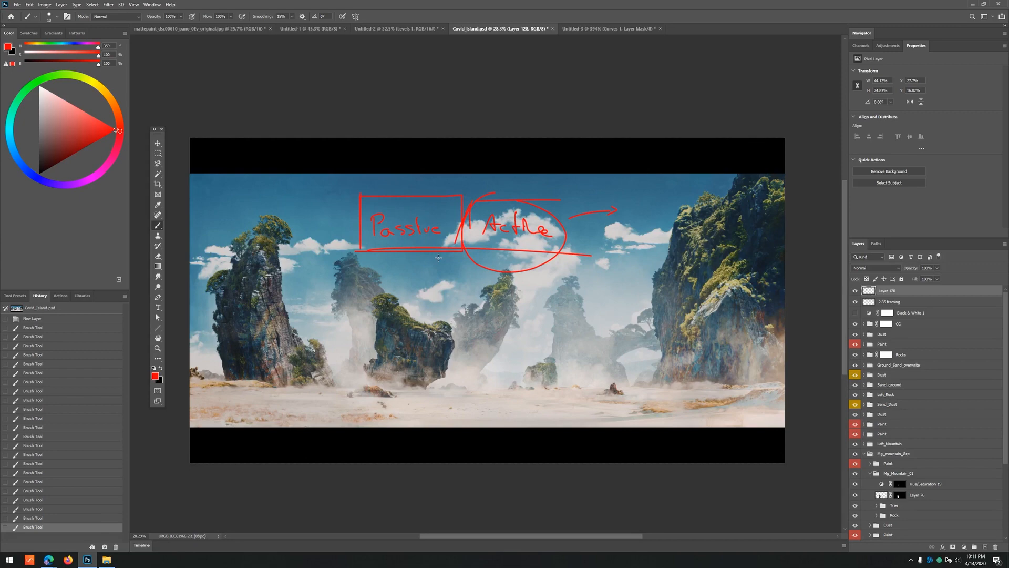
# - Switch back to the browser gallery and view the lakeside castle painting with birds enlarged again
pyautogui.hotkey('alt', 'Tab')
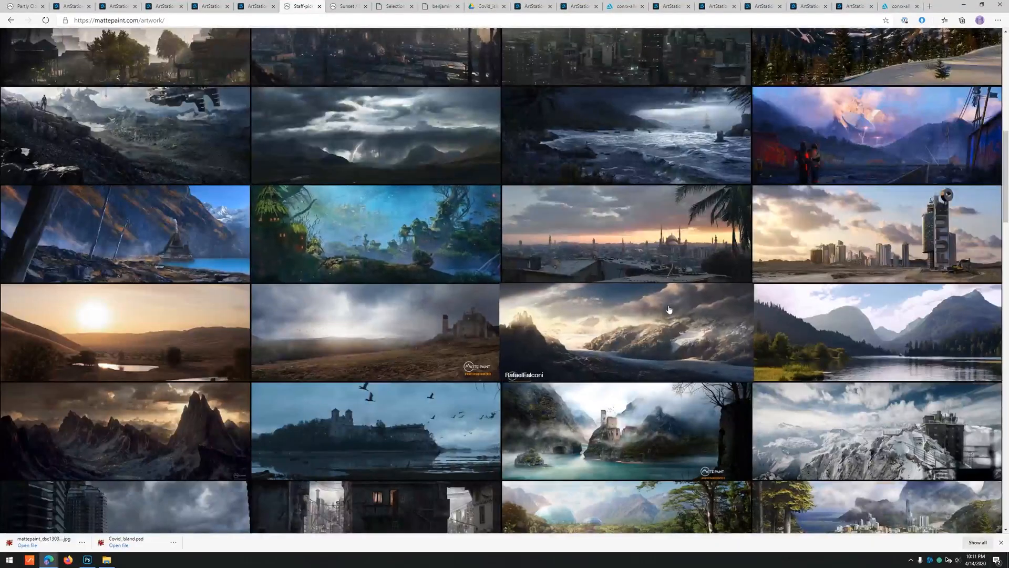
pyautogui.scroll(-3, 630, 294)
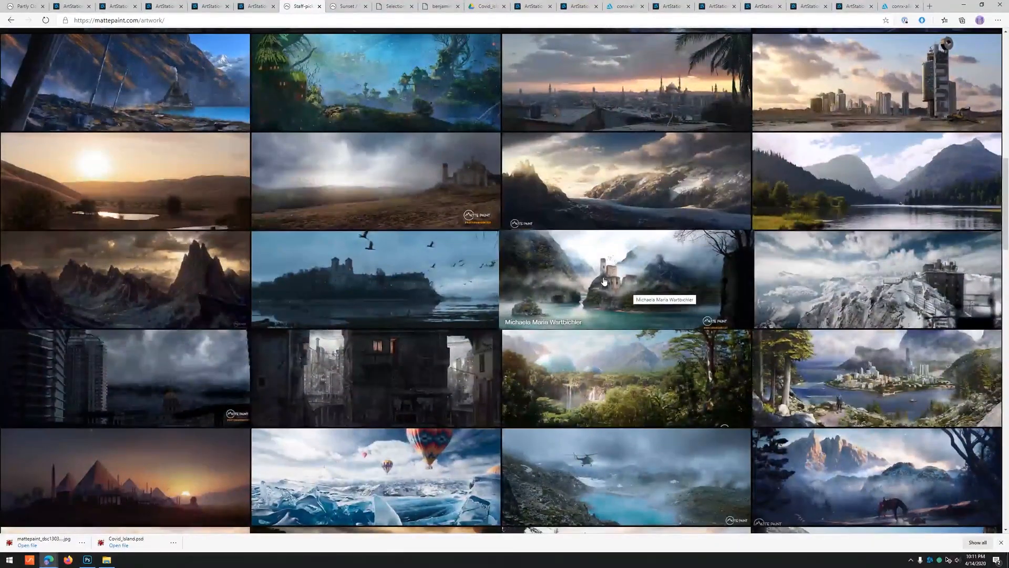
pyautogui.scroll(-3, 631, 294)
pyautogui.click(439, 125)
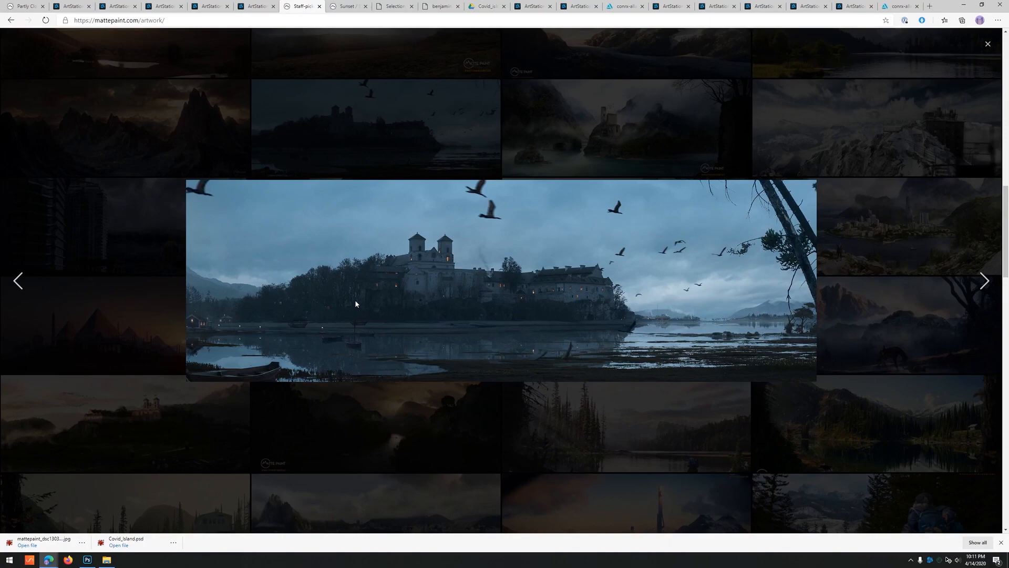
pyautogui.click(835, 227)
# - View the burning-city tank painting enlarged further down the gallery and return to the stilt-village paintings near its beginning
pyautogui.scroll(-8, 464, 378)
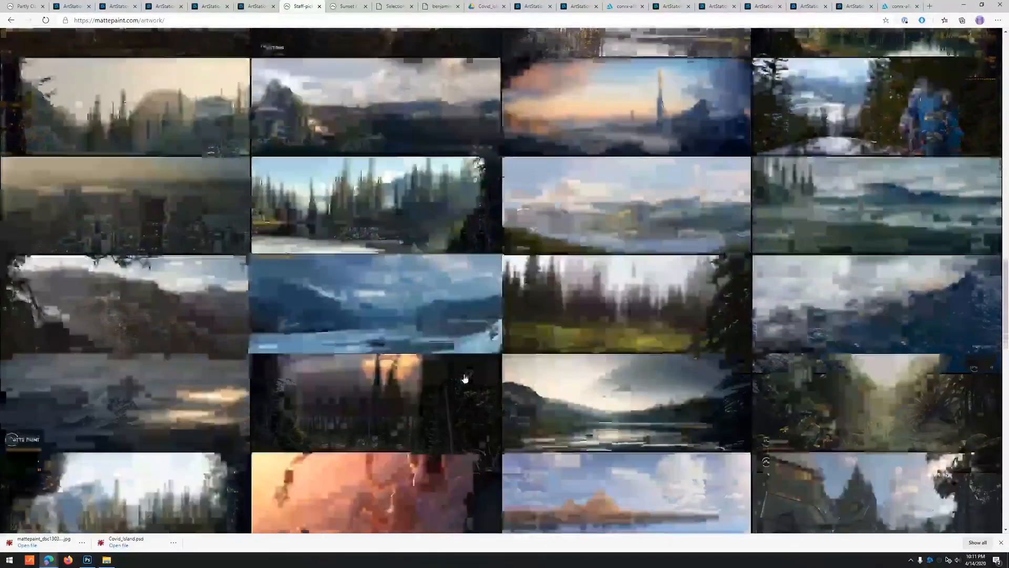
pyautogui.scroll(-6, 465, 378)
pyautogui.click(359, 288)
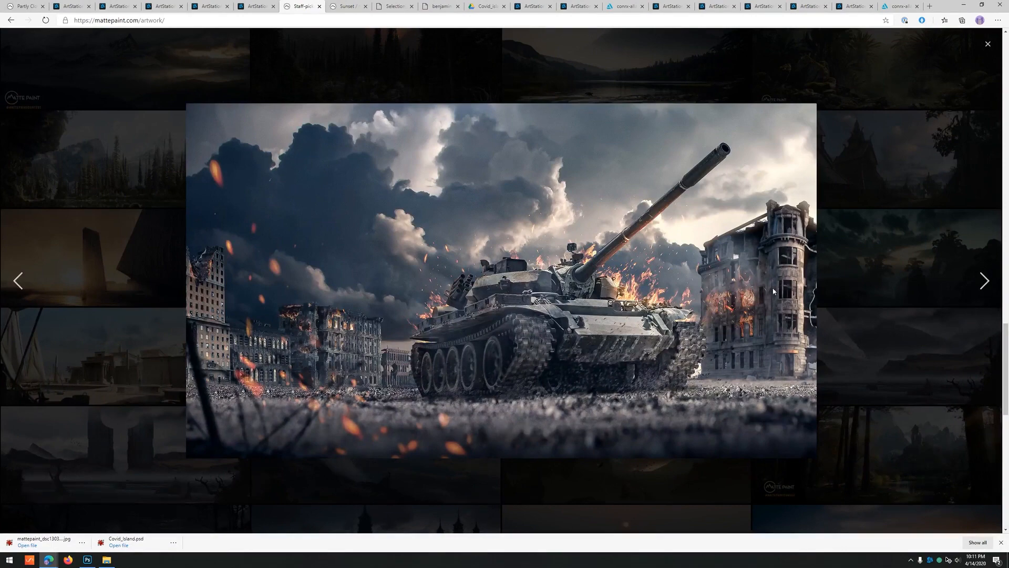
pyautogui.click(882, 275)
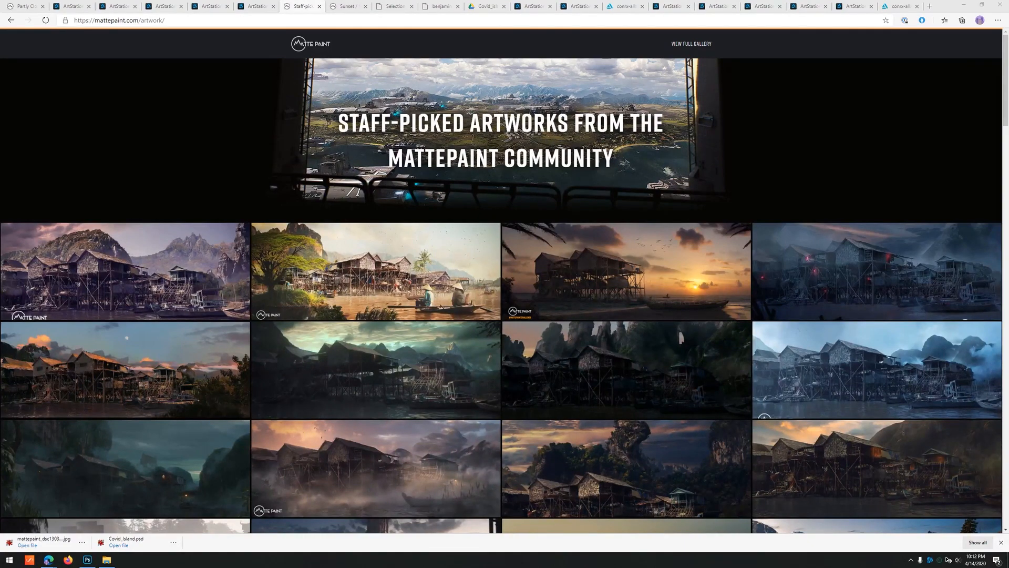
pyautogui.scroll(-3, 576, 368)
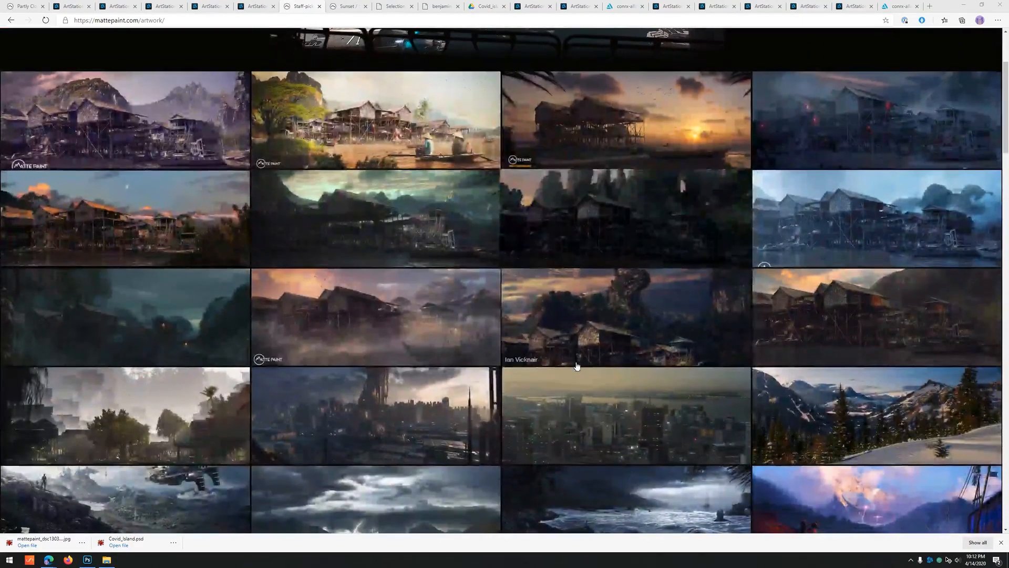